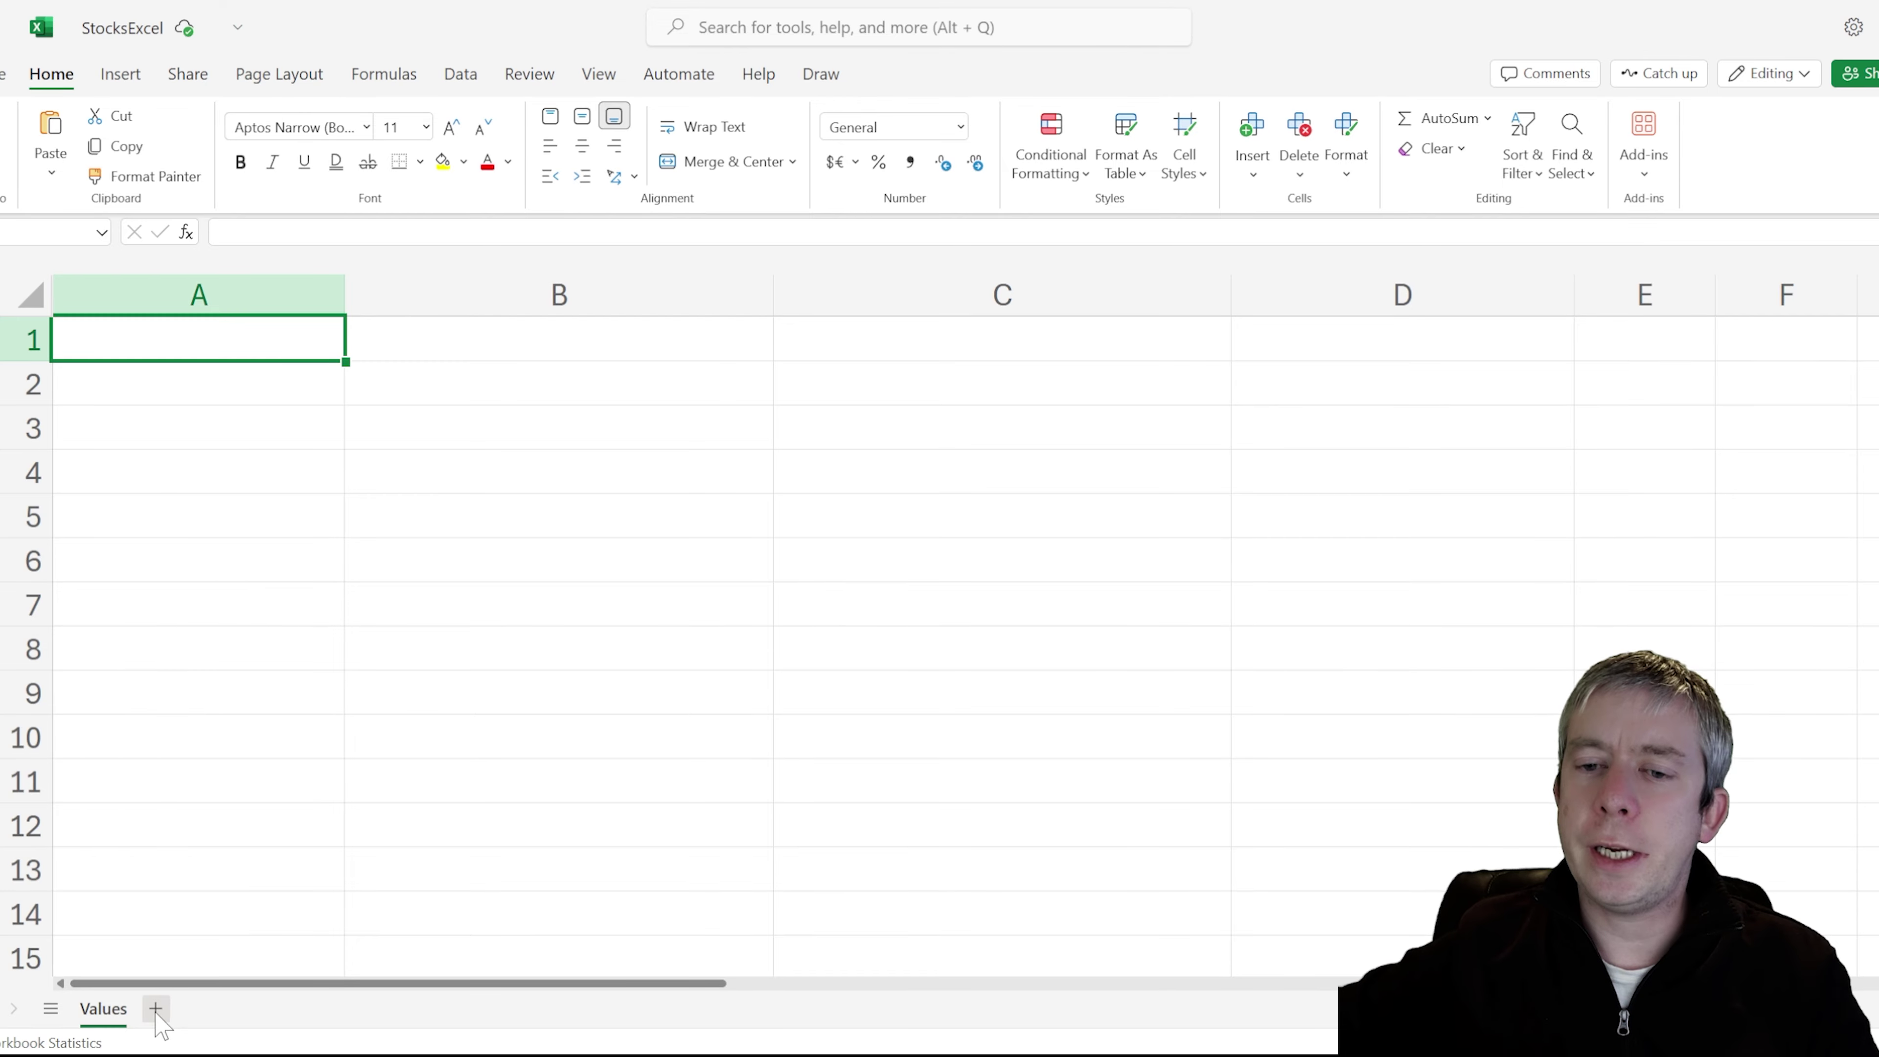
- Add a new worksheet after the Values sheet and rename it StockTickers
click(156, 1008)
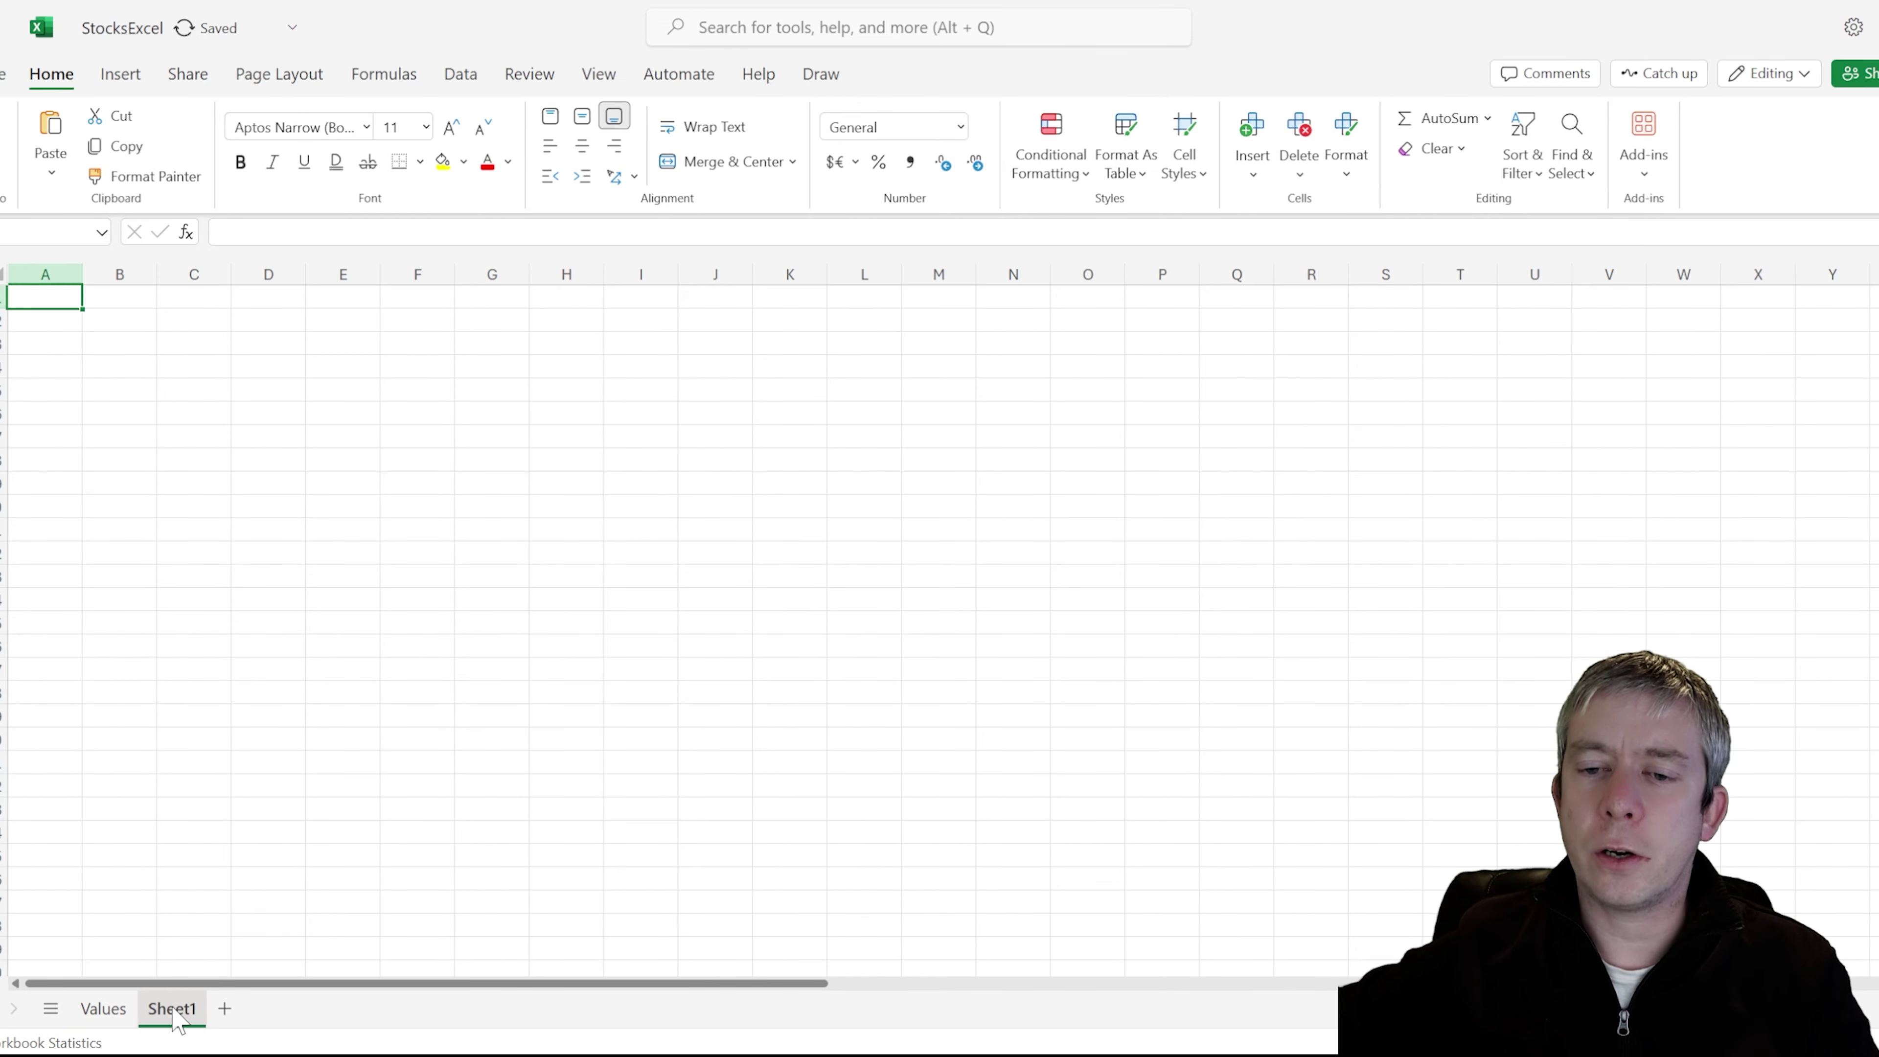
right_click(172, 1009)
click(268, 792)
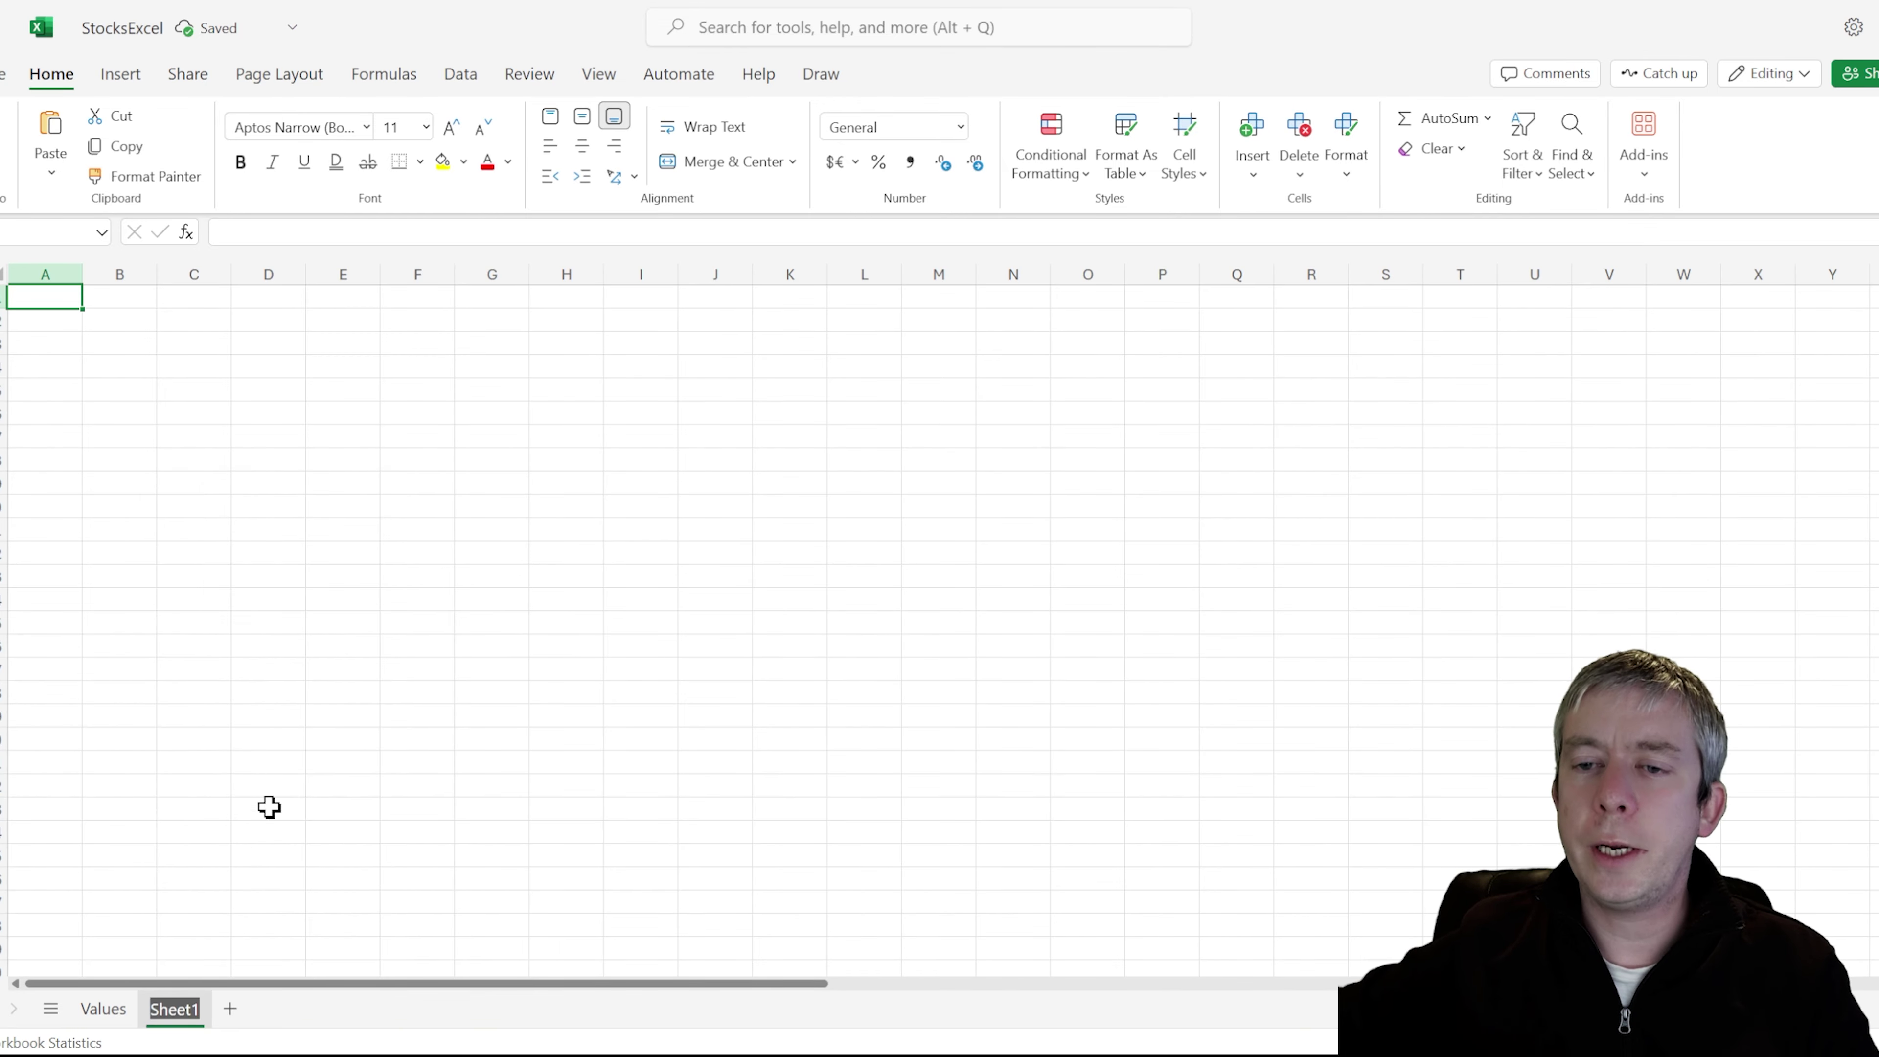
text(StockTickers)
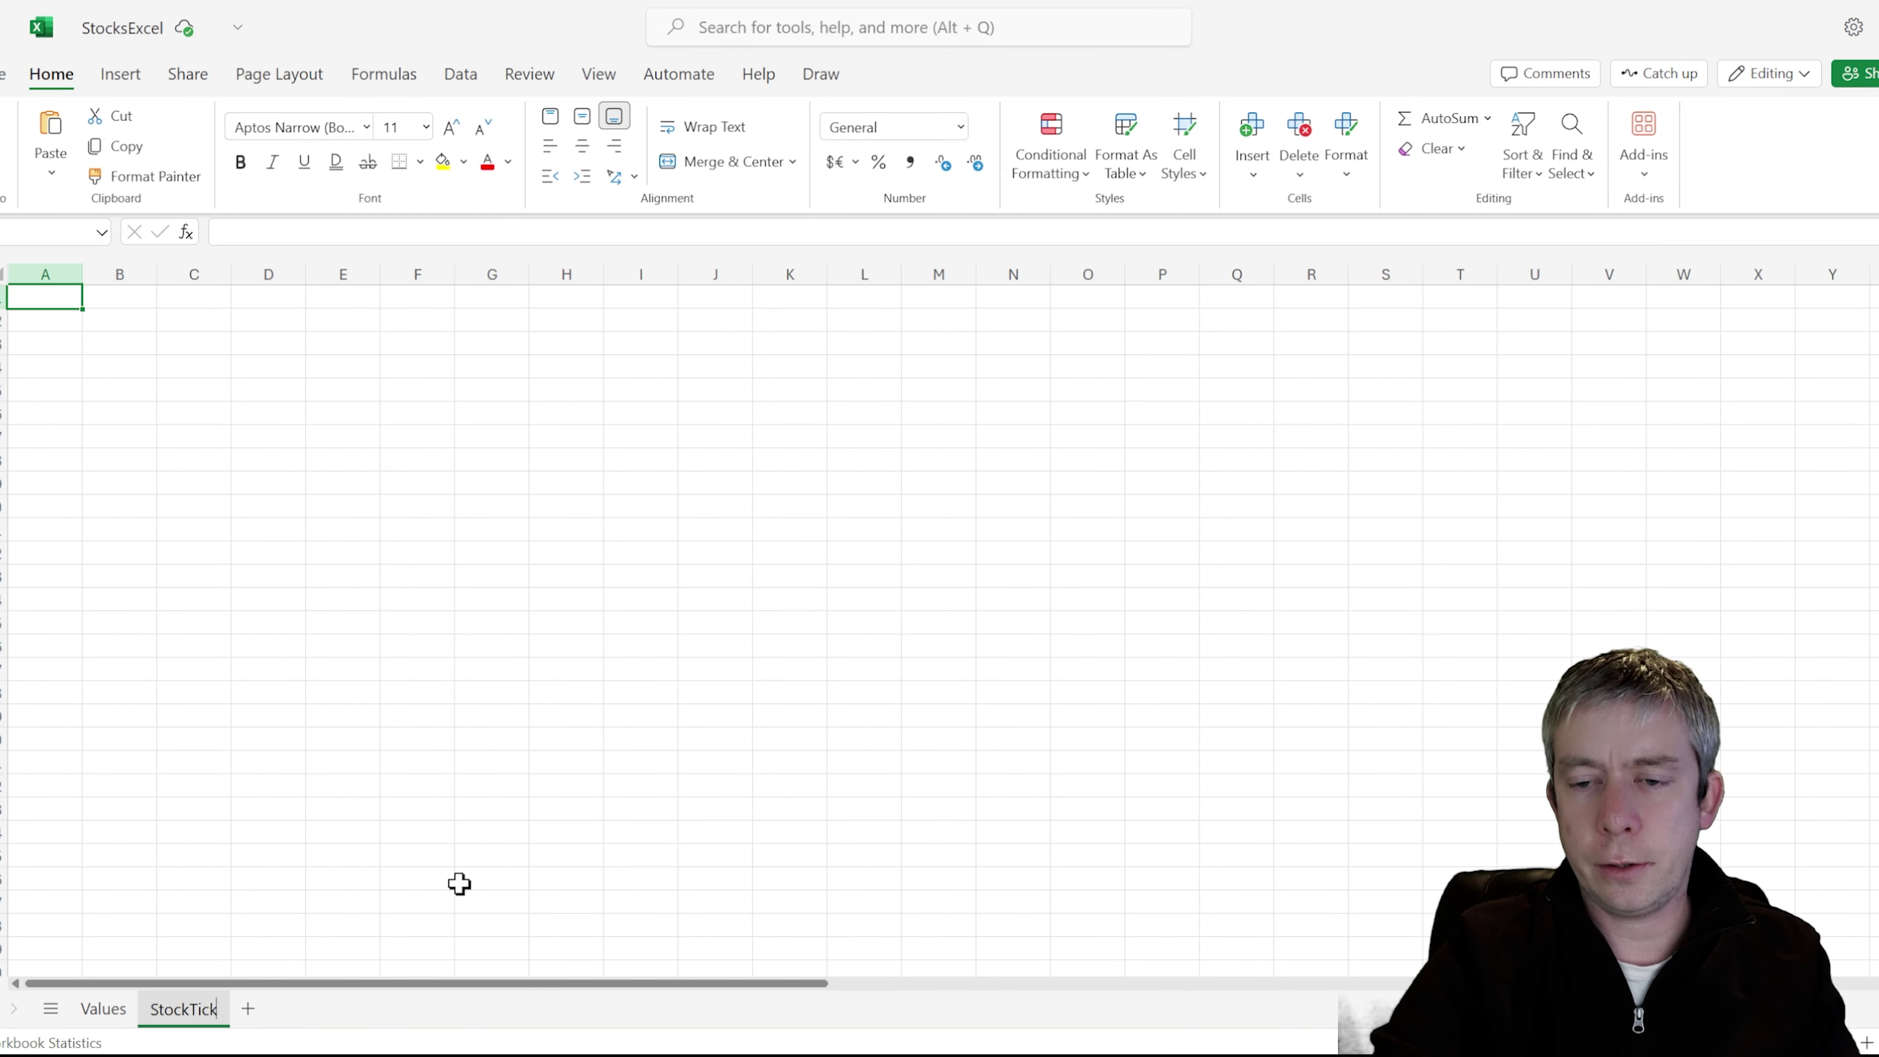
key(Return)
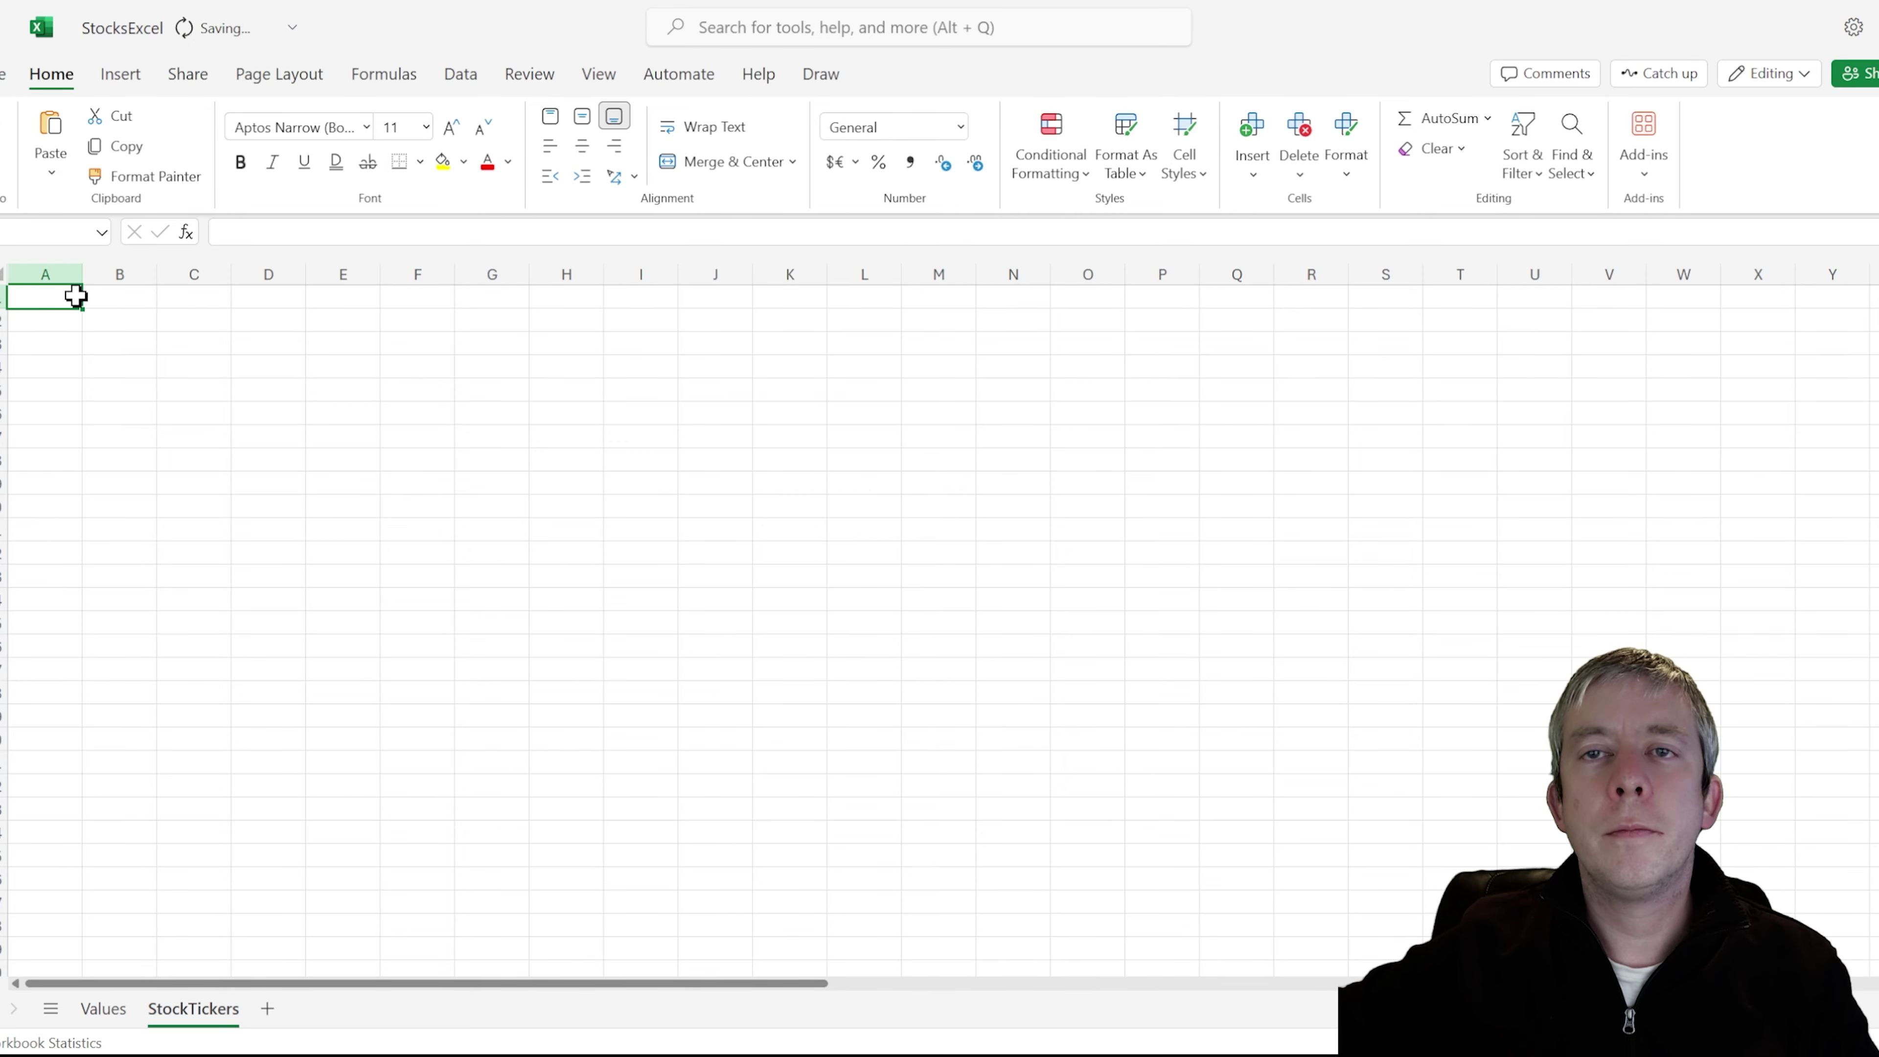
- Widen column A and enter the header StockTickers in A1 with the tickers MSFT, GOOG and AAPL below it
drag(81, 276, 220, 276)
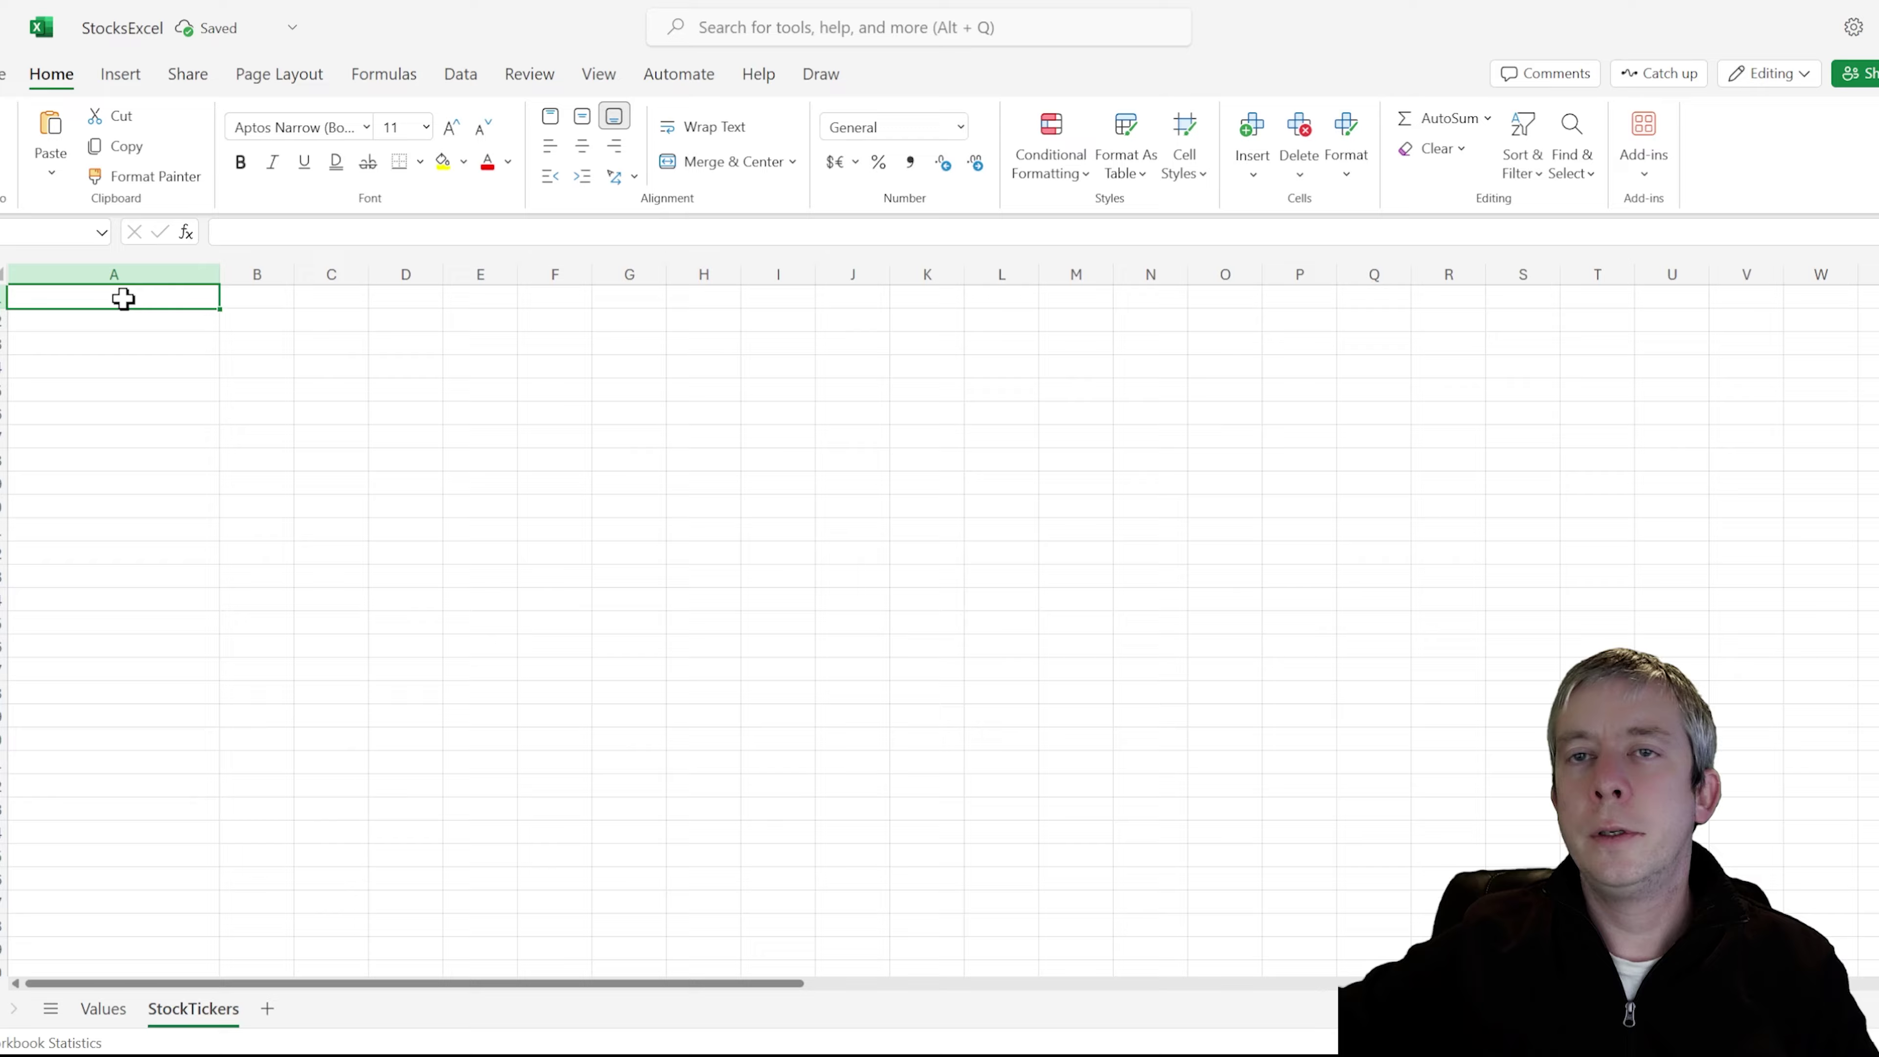
text(StockTi)
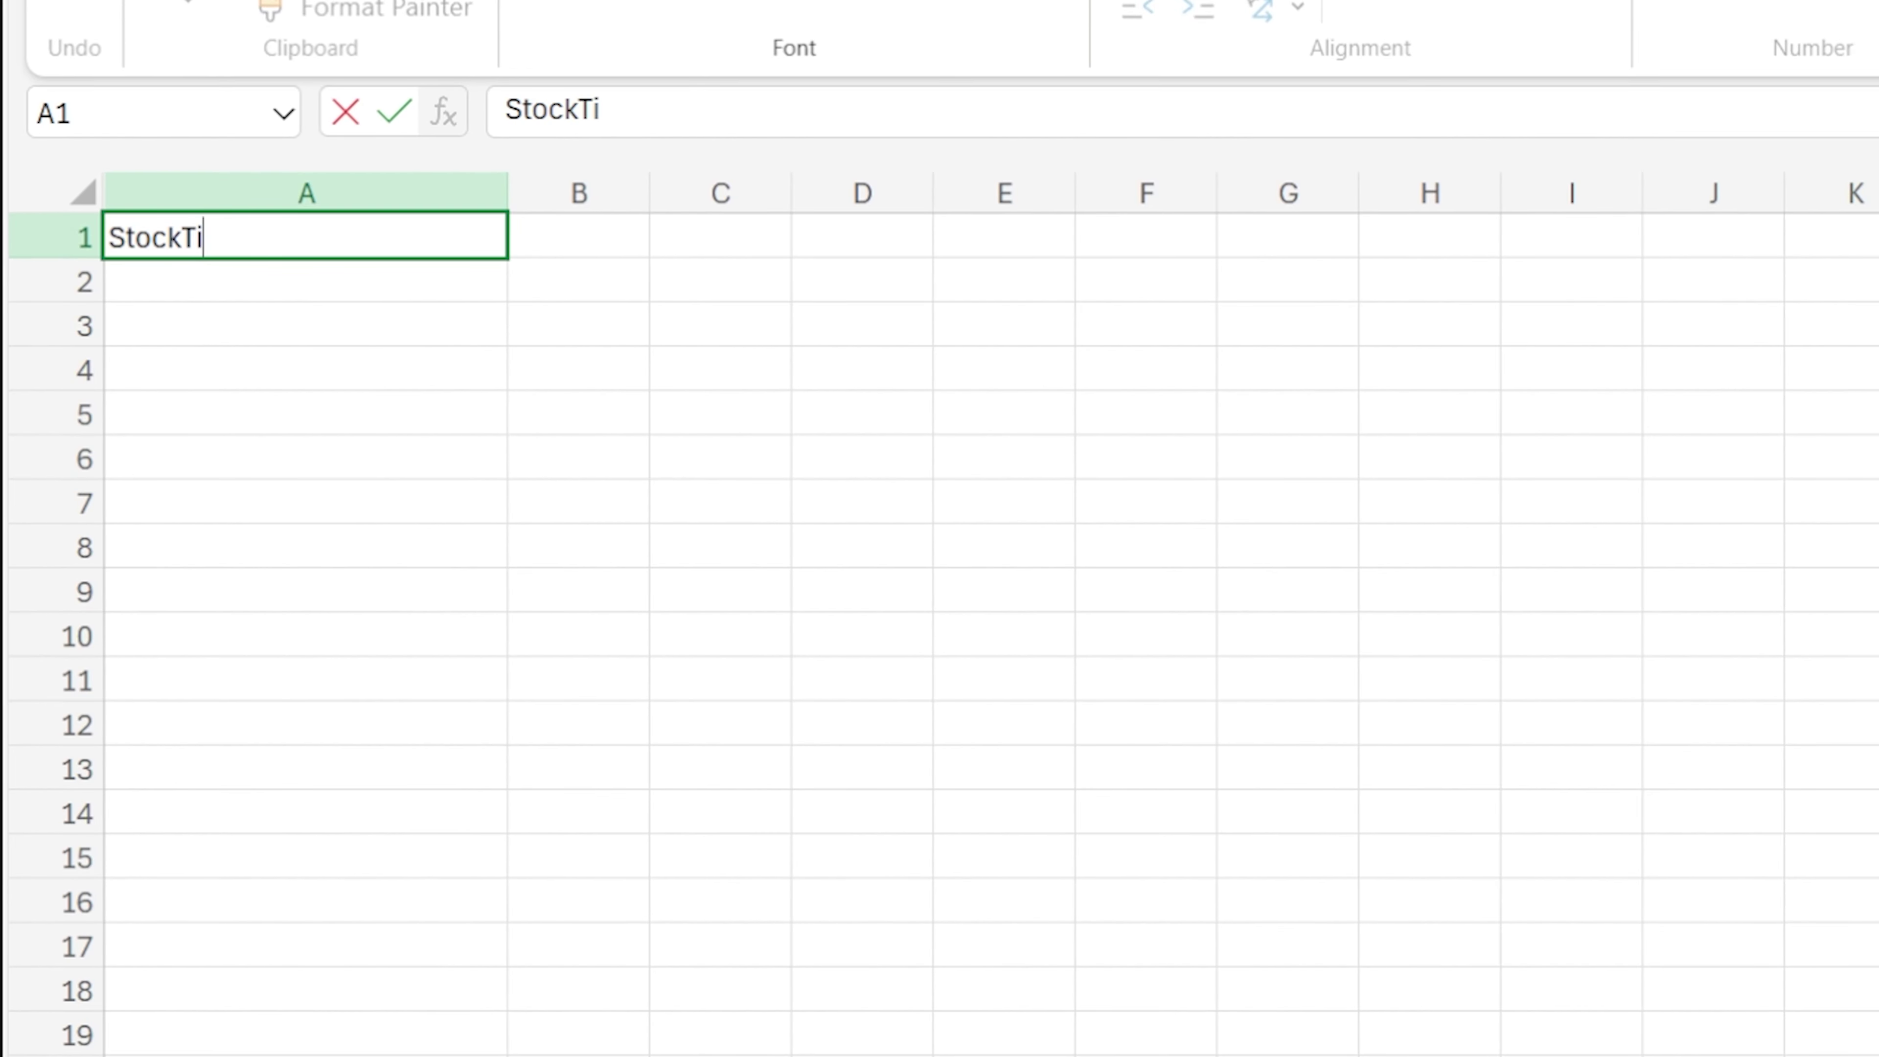
text(ckers)
key(Return)
text(MS)
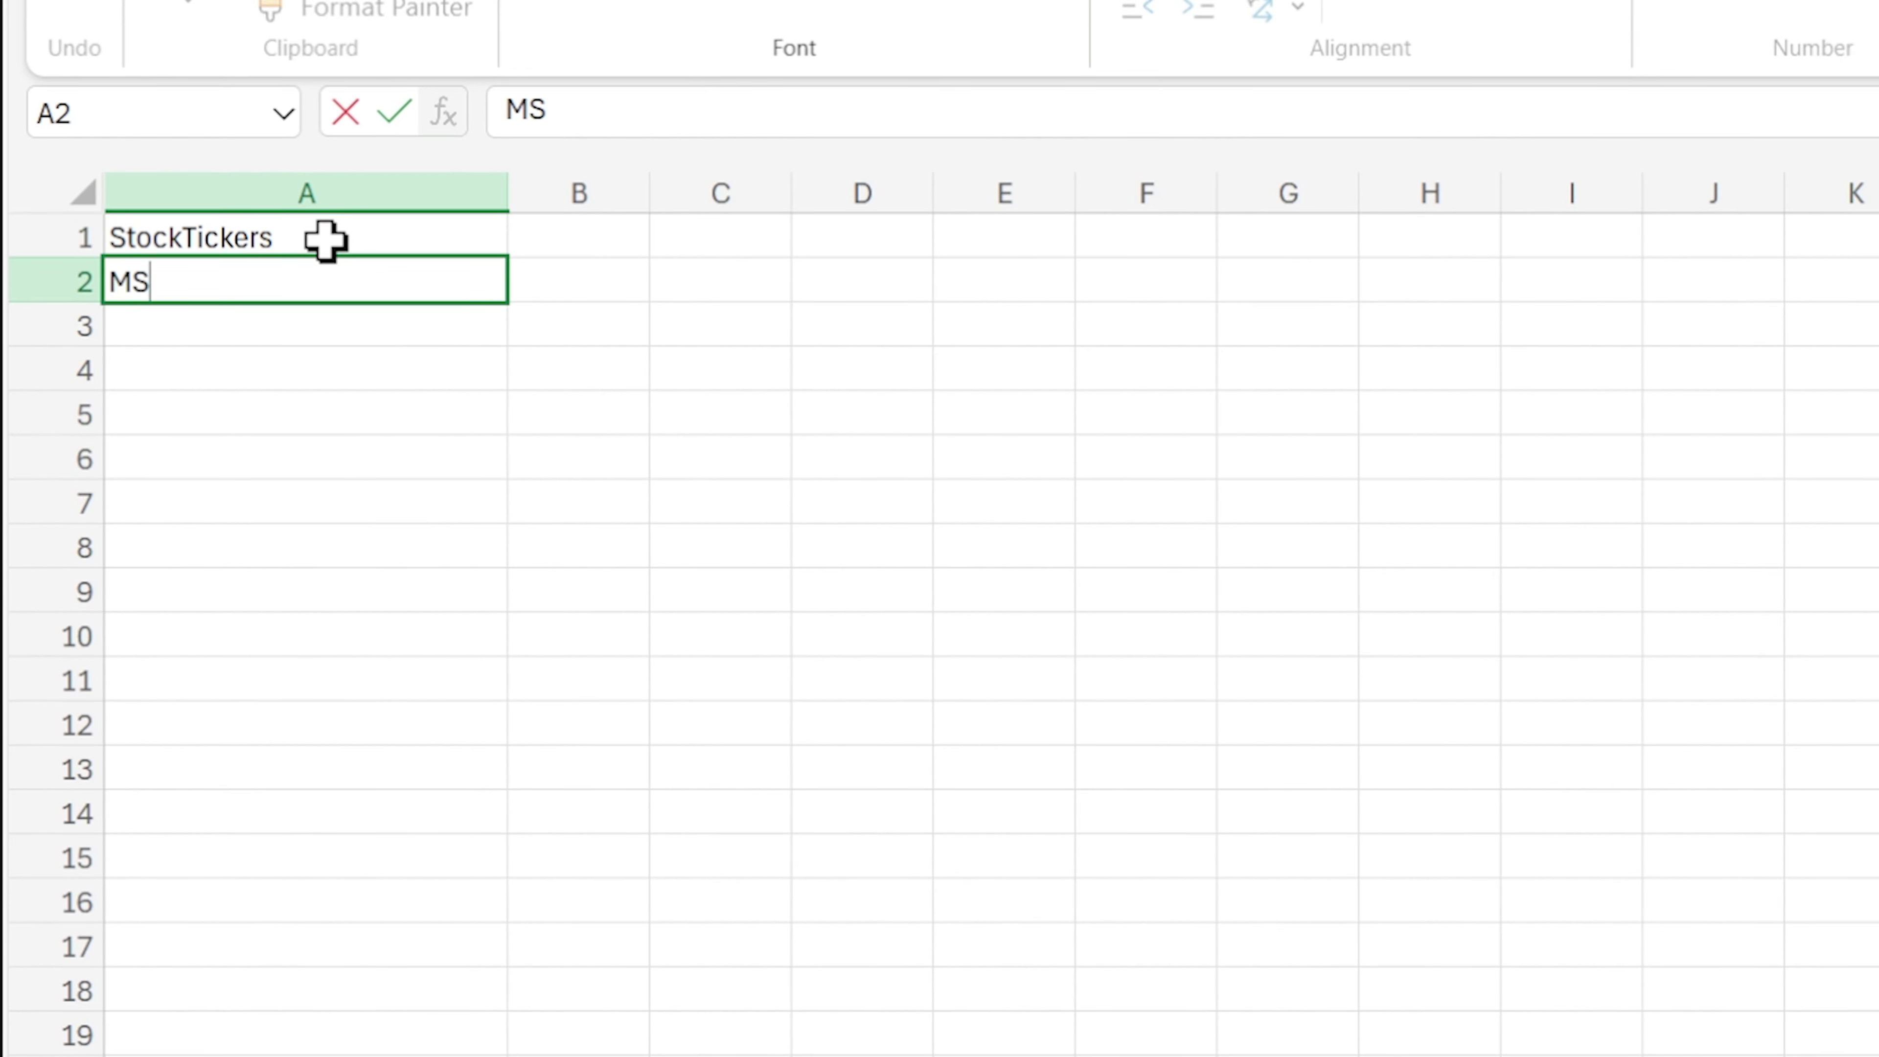
text(FT)
key(Return)
text(GOOG)
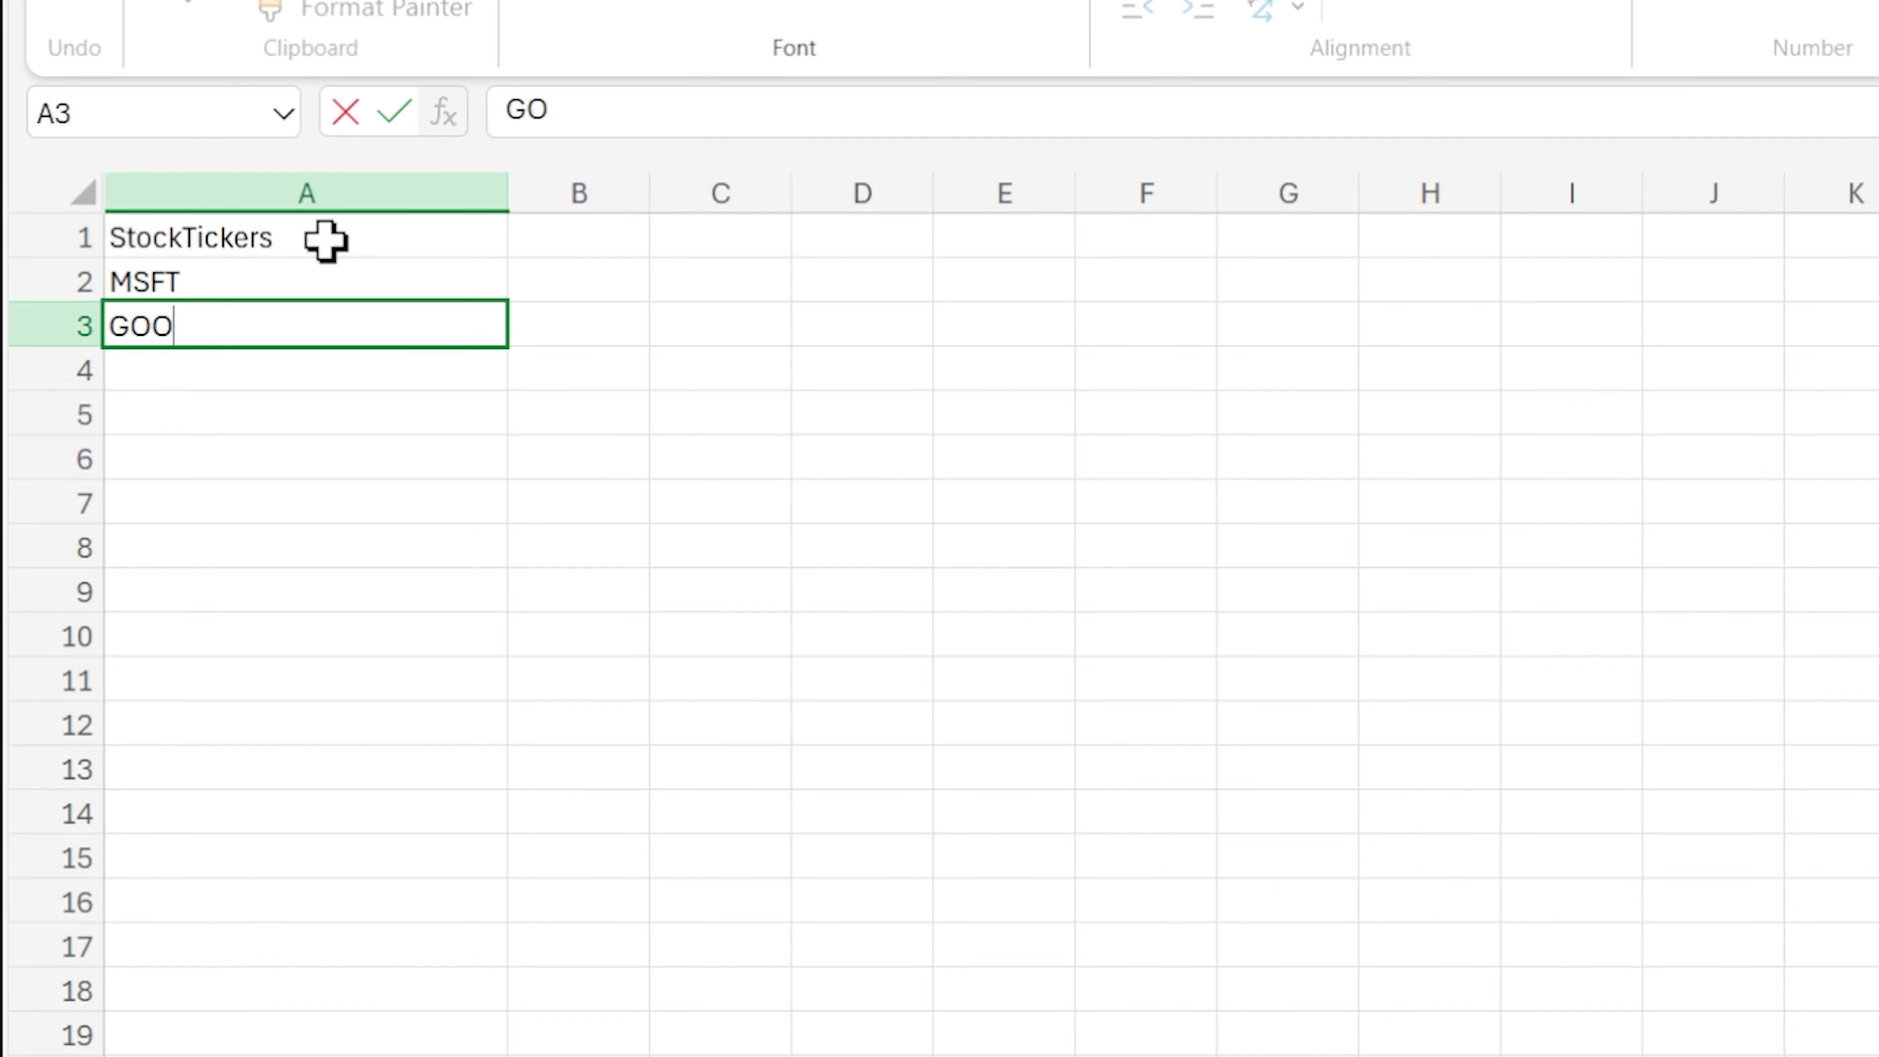
key(Return)
text(AAPL)
key(Return)
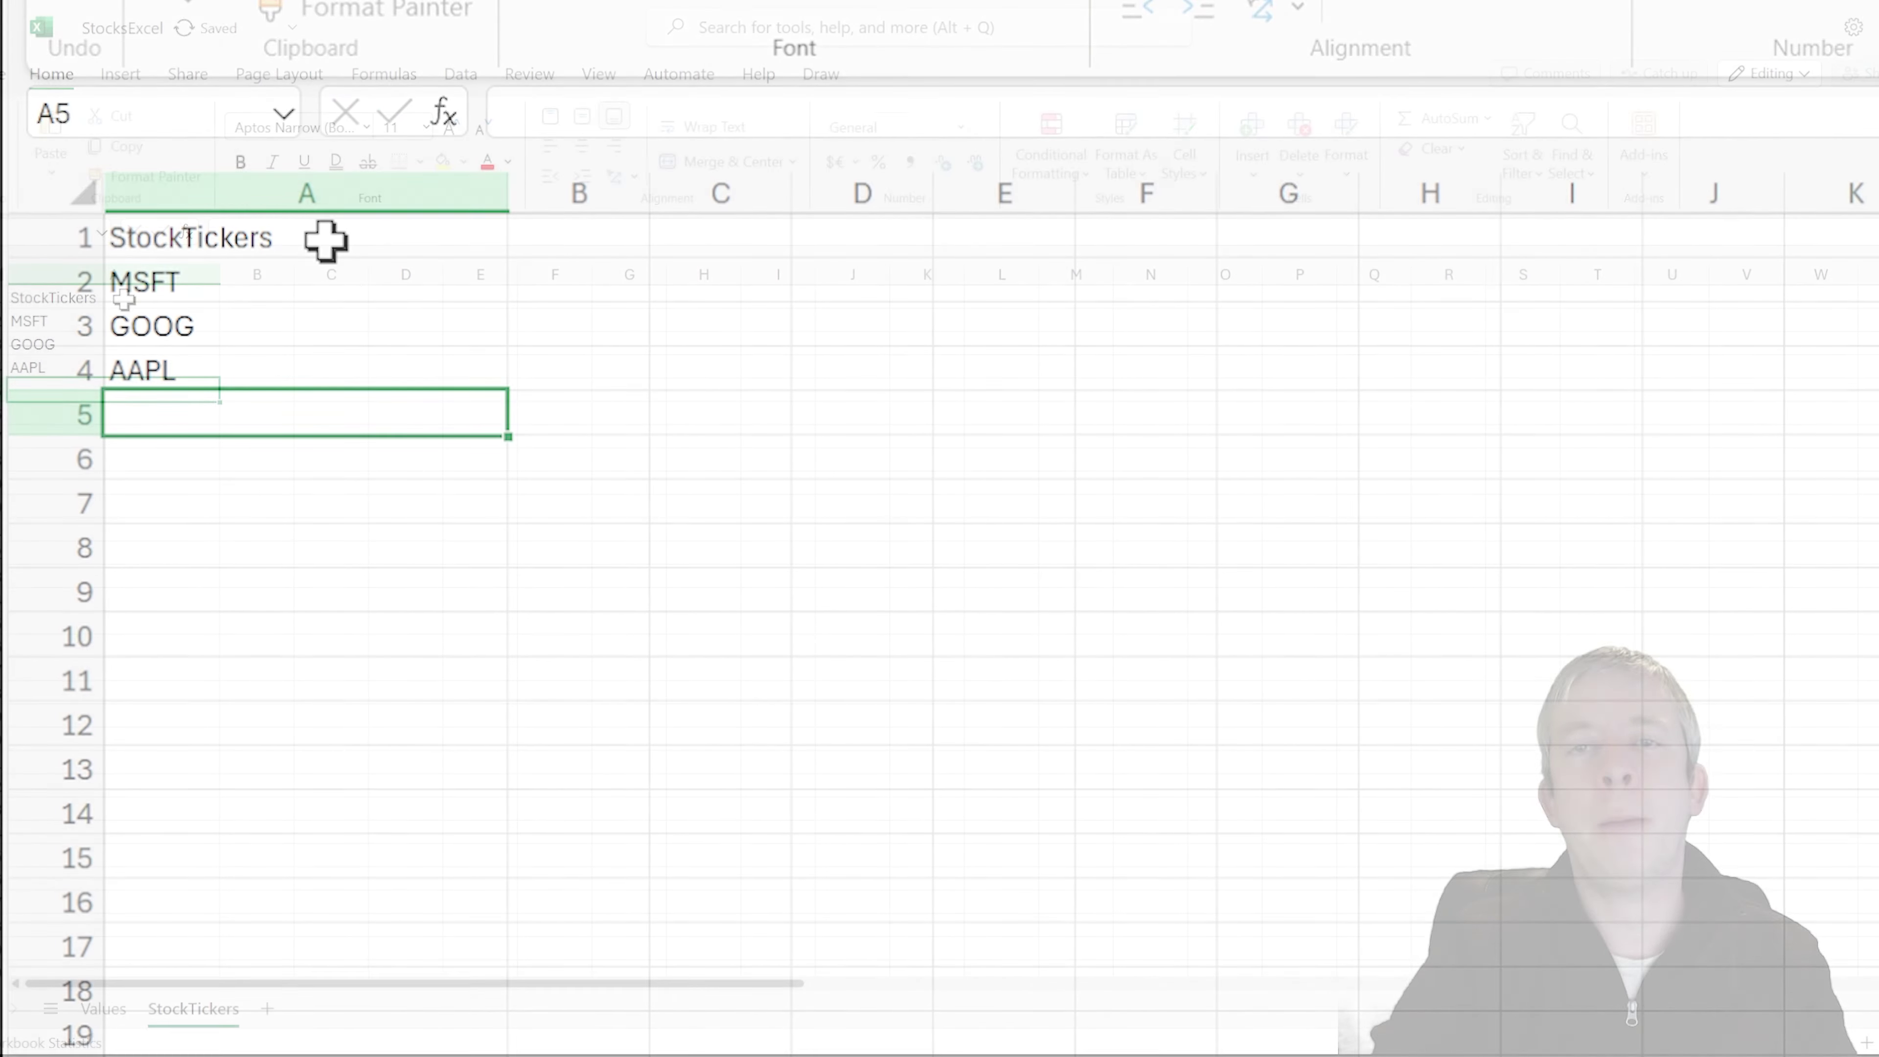
- Convert the ticker list in A1:A4 into a table that has headers
drag(71, 368, 31, 306)
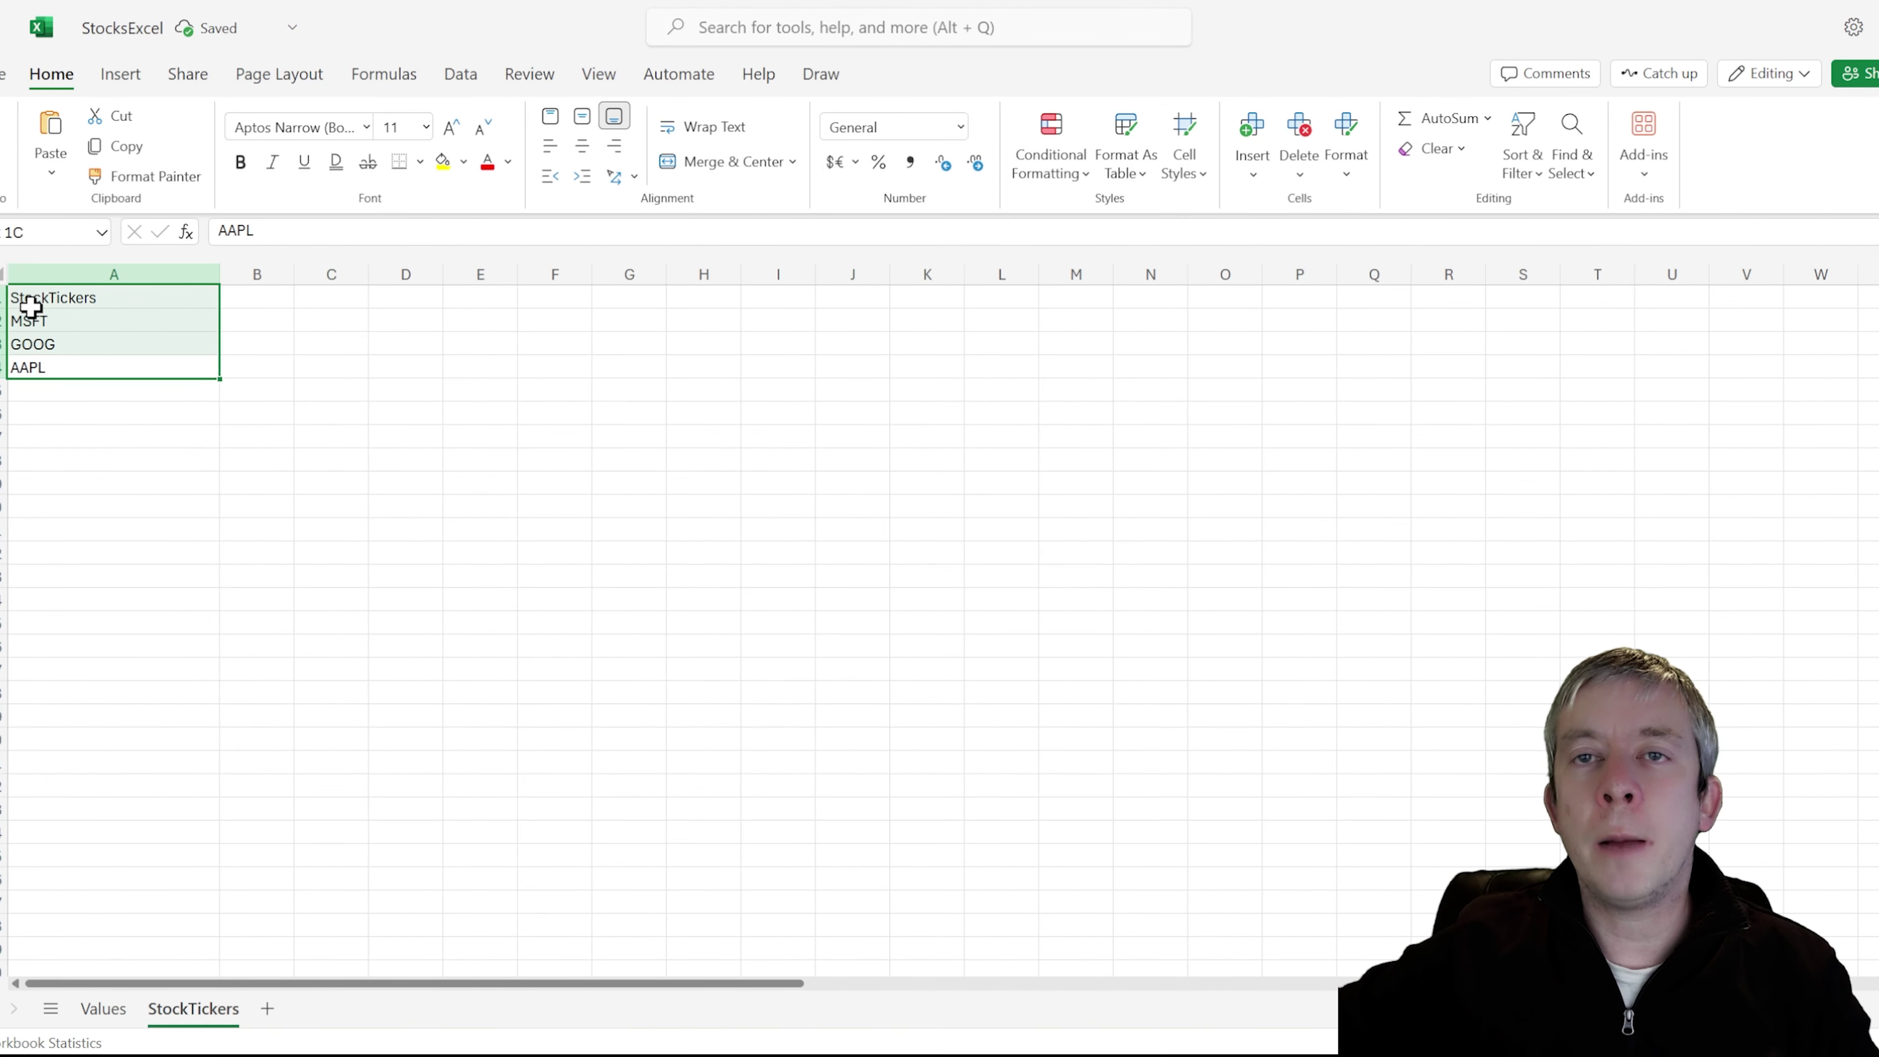
click(140, 82)
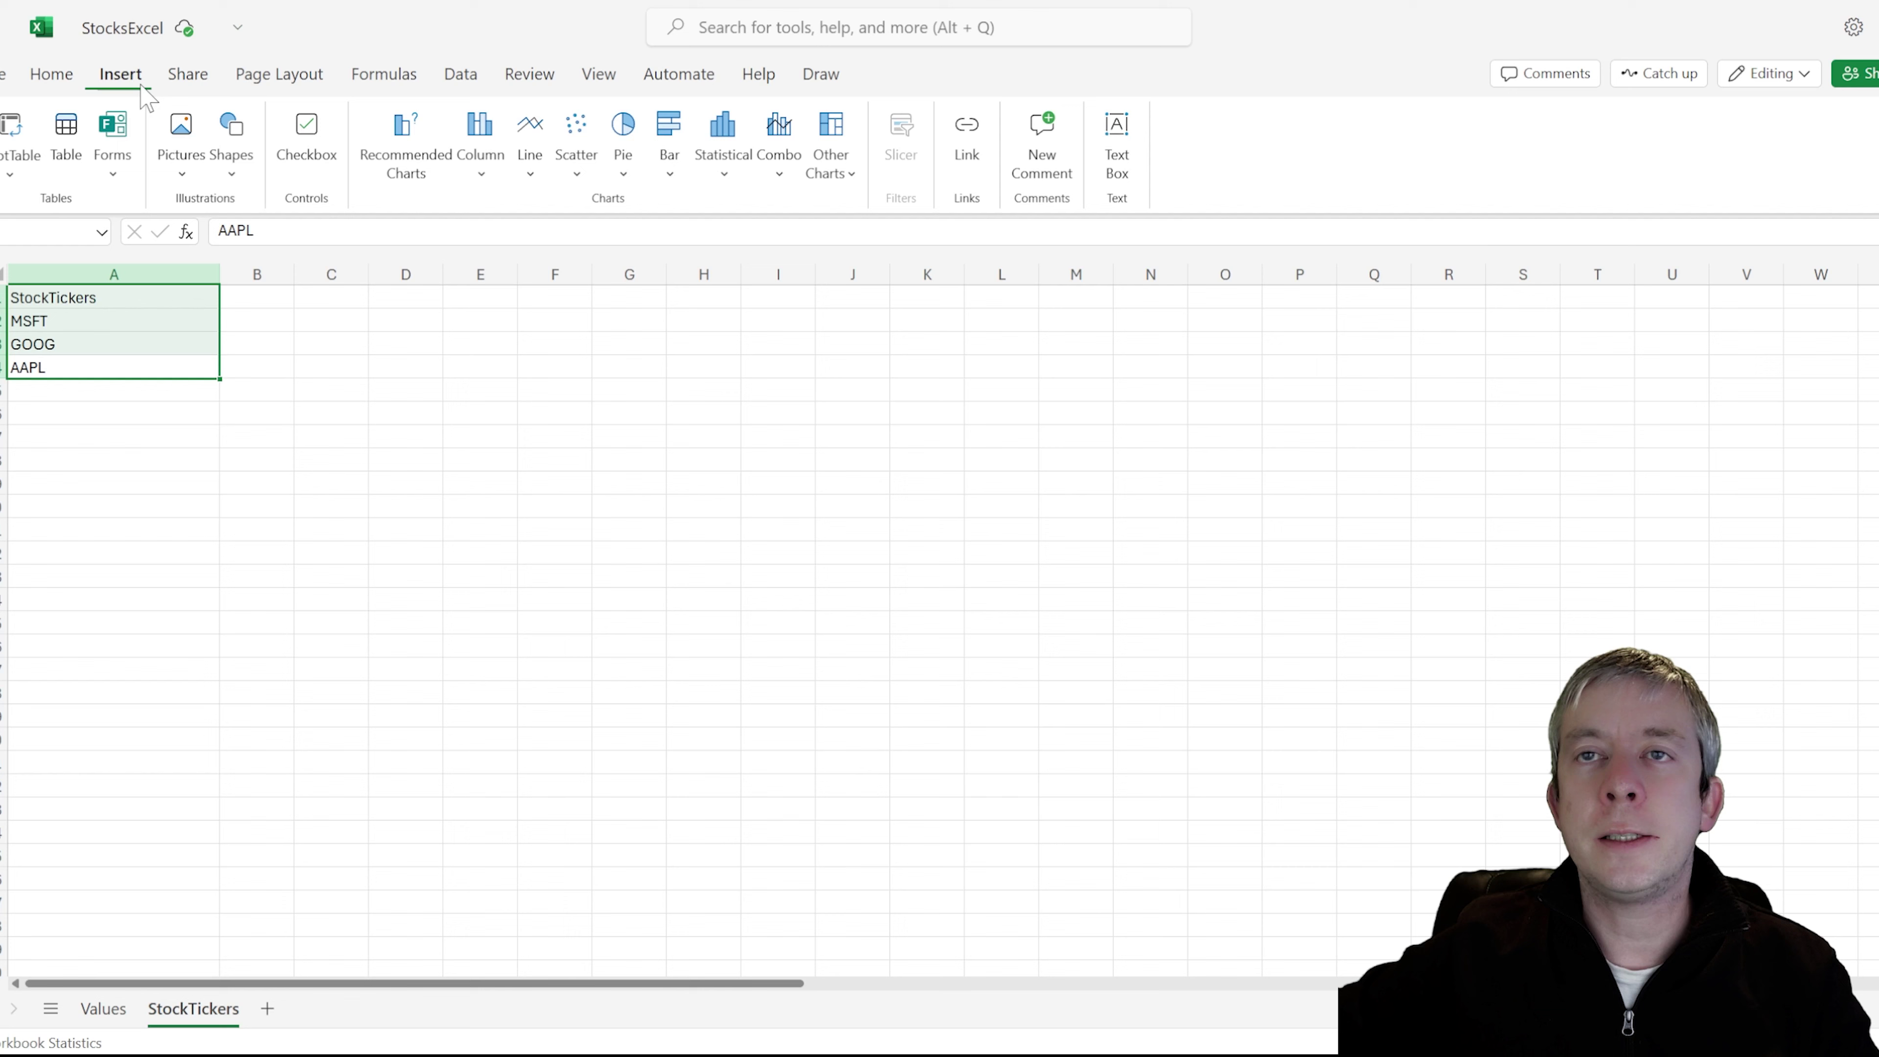
click(66, 137)
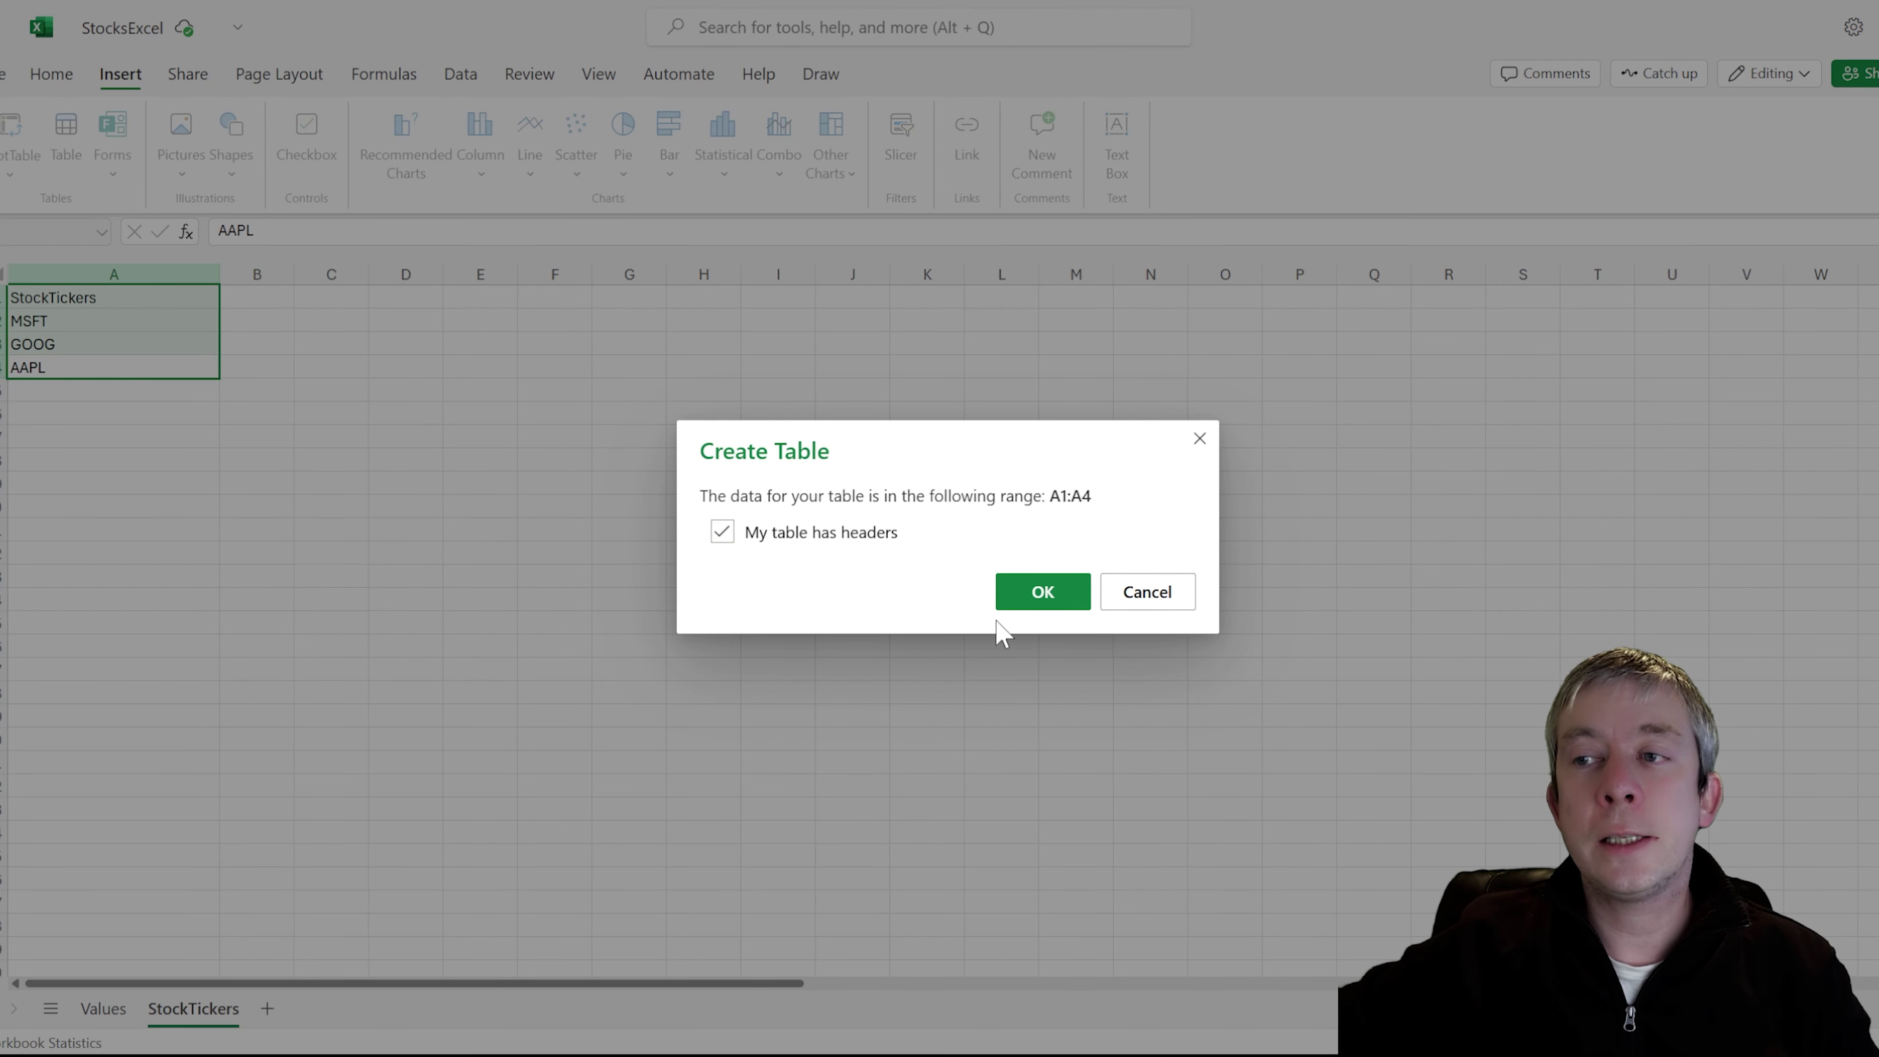
click(1040, 592)
- Rename the ticker table as StockTickers
click(72, 339)
click(73, 318)
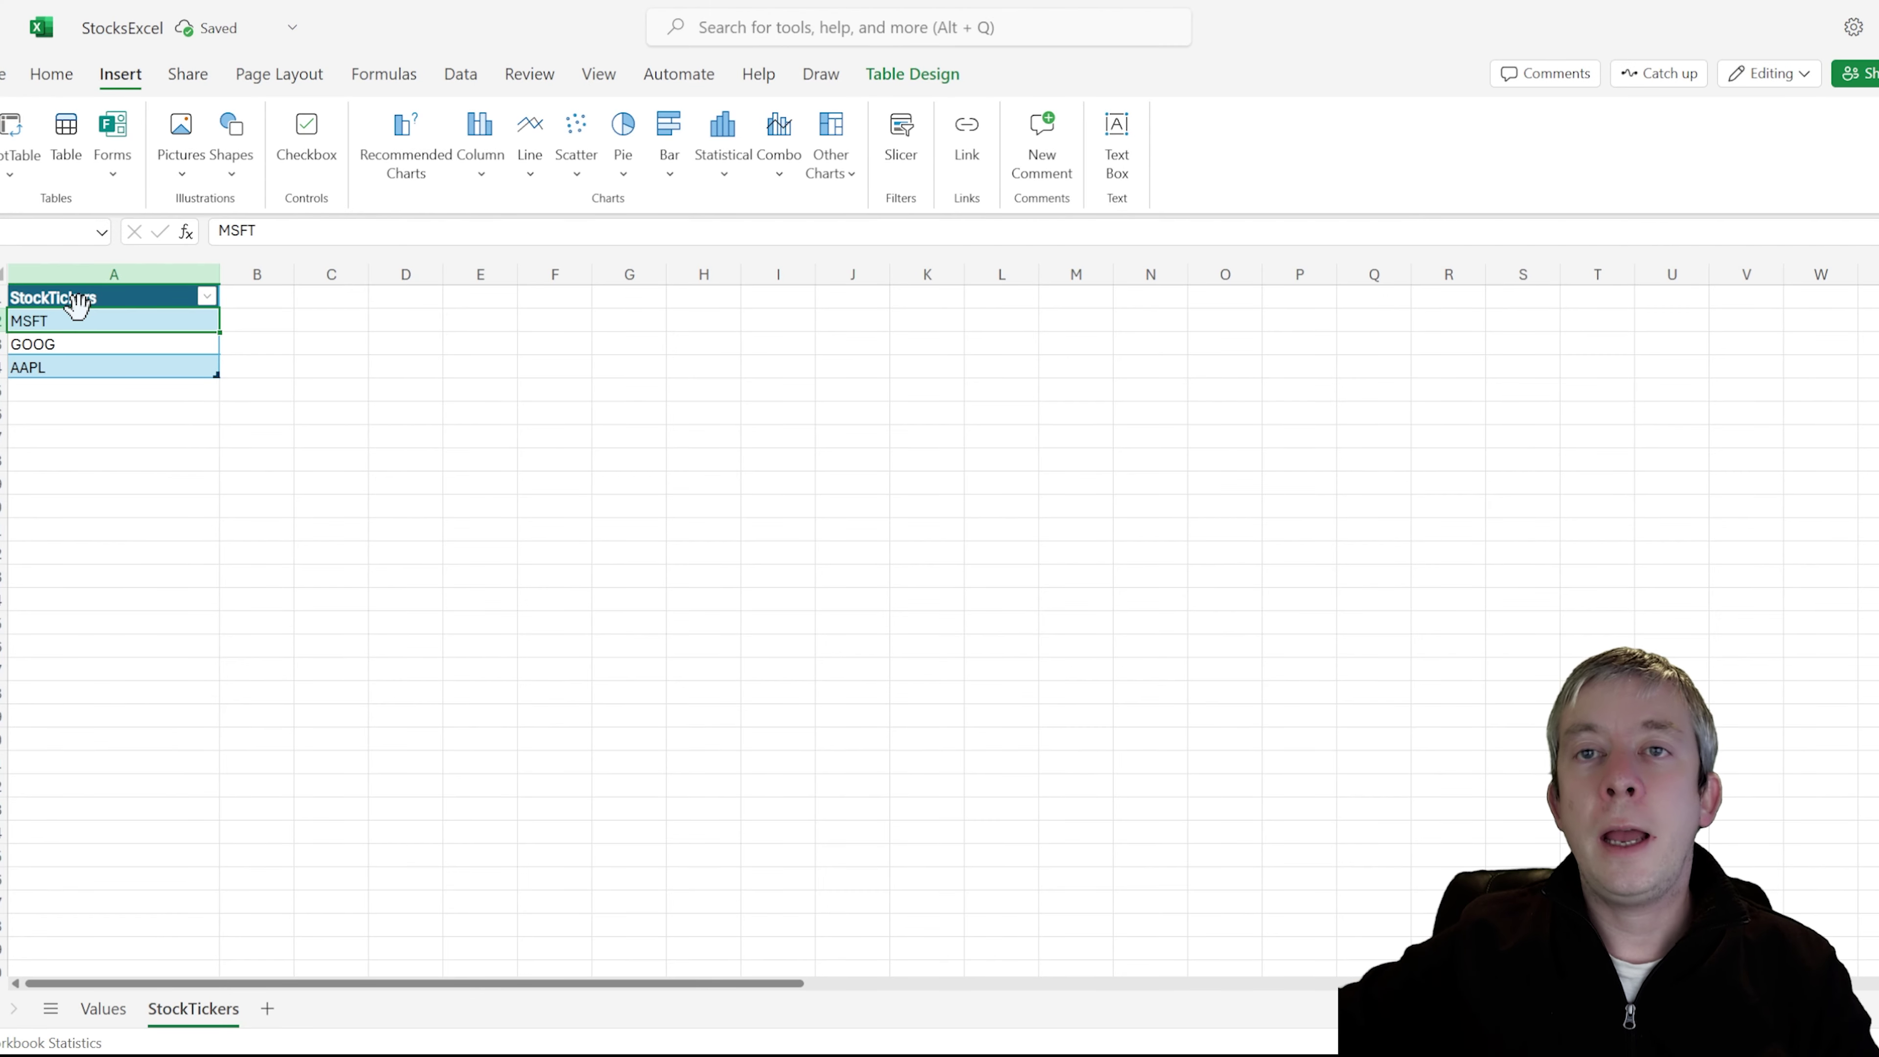
click(92, 299)
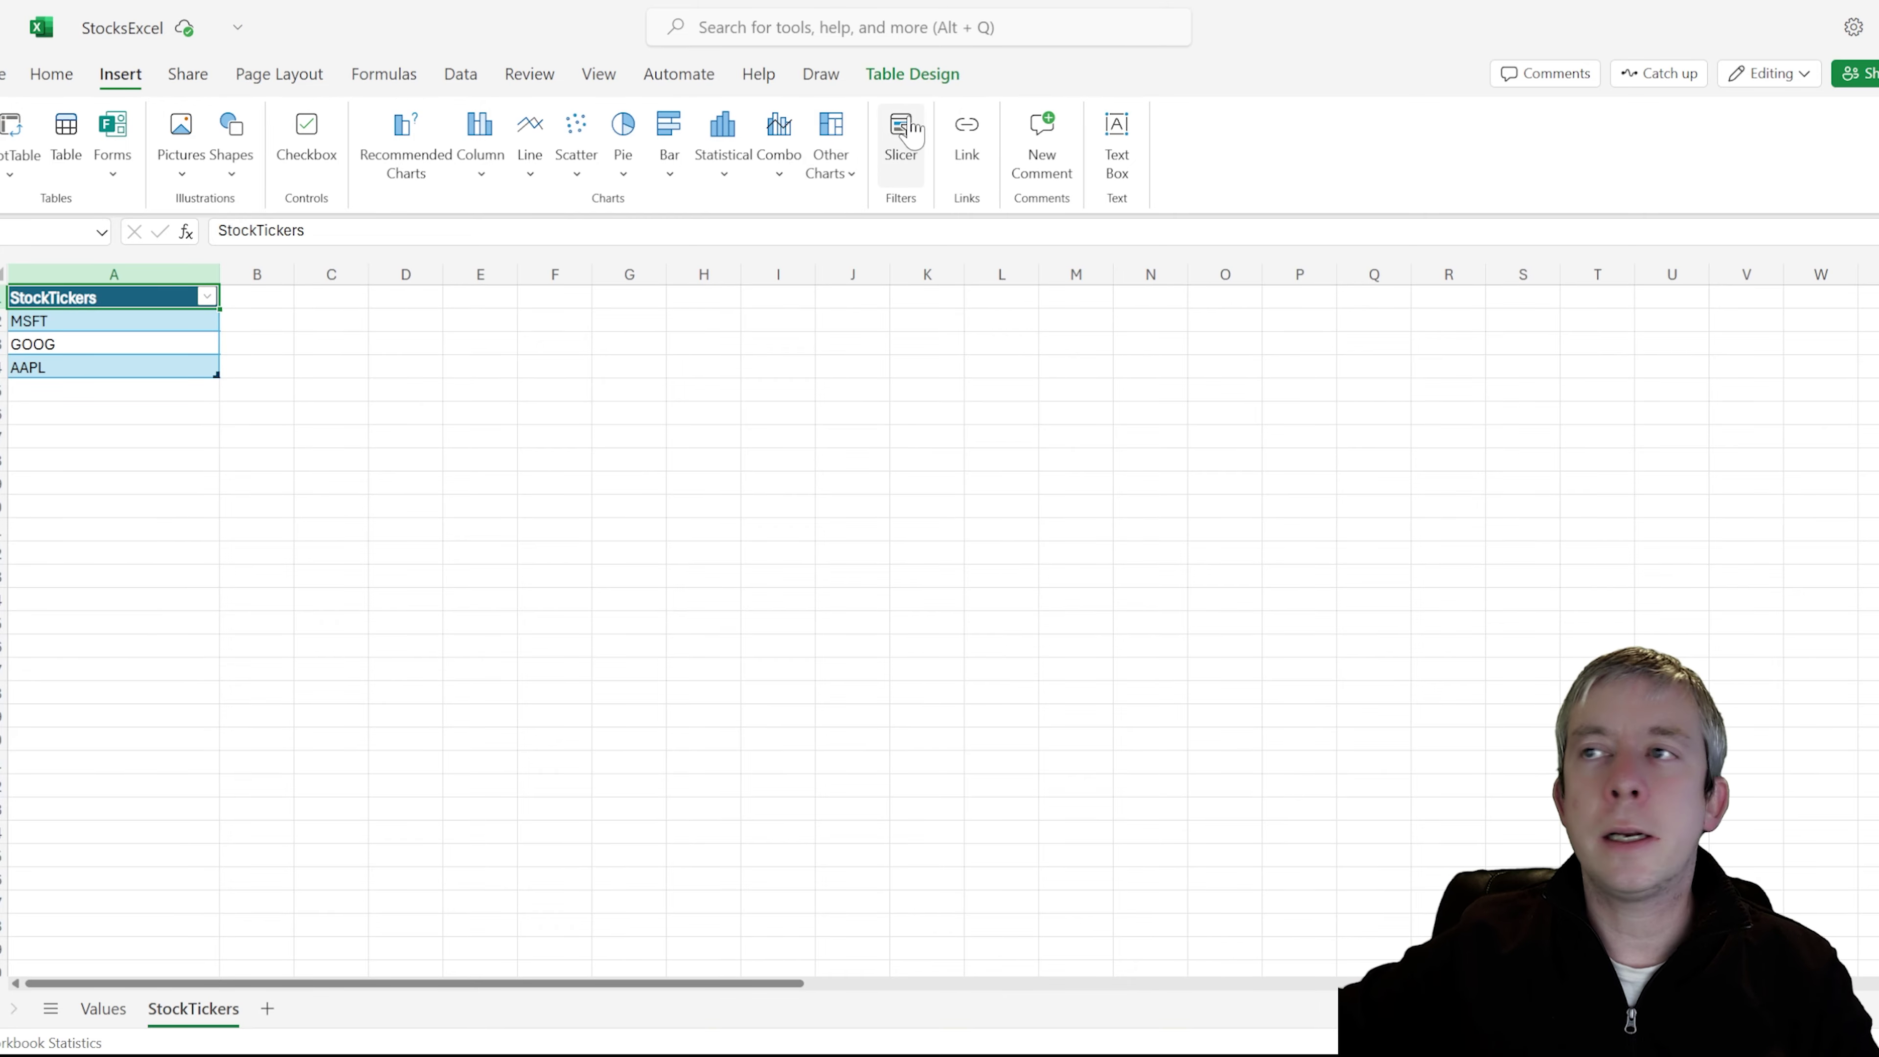
click(912, 73)
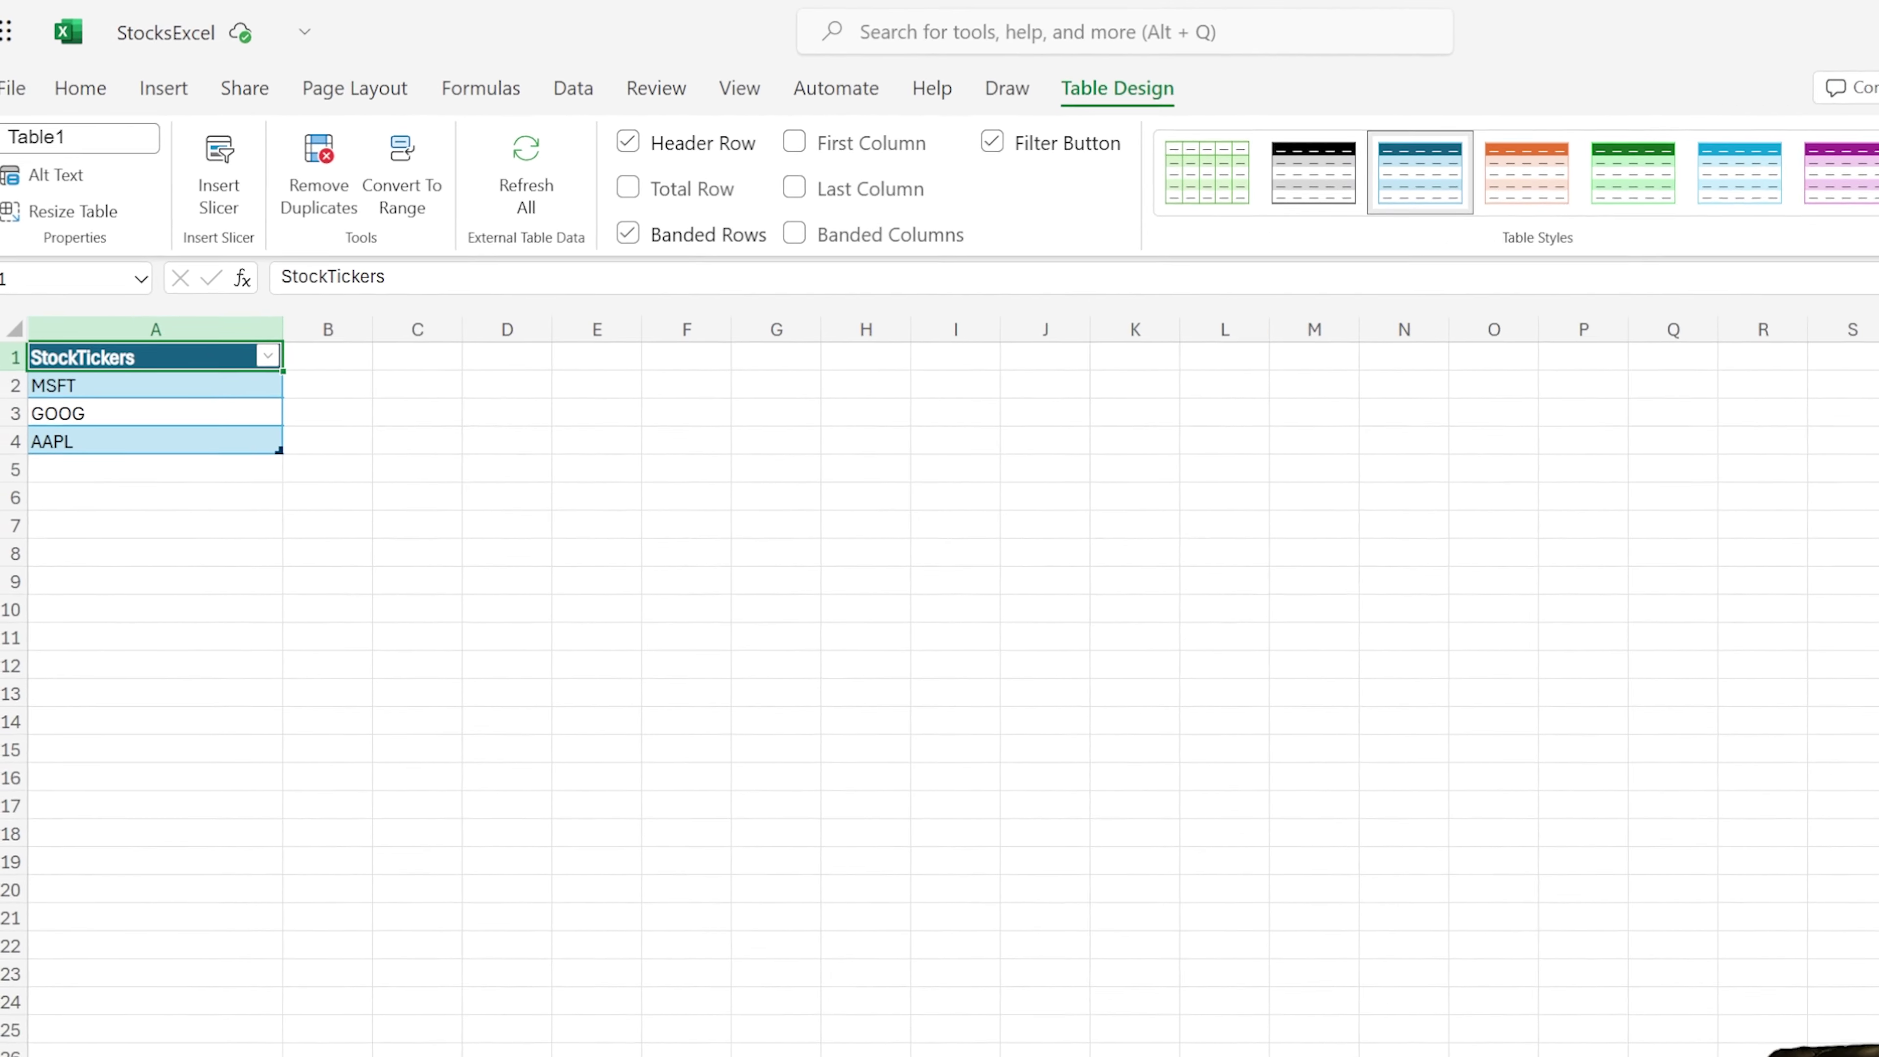
click(80, 137)
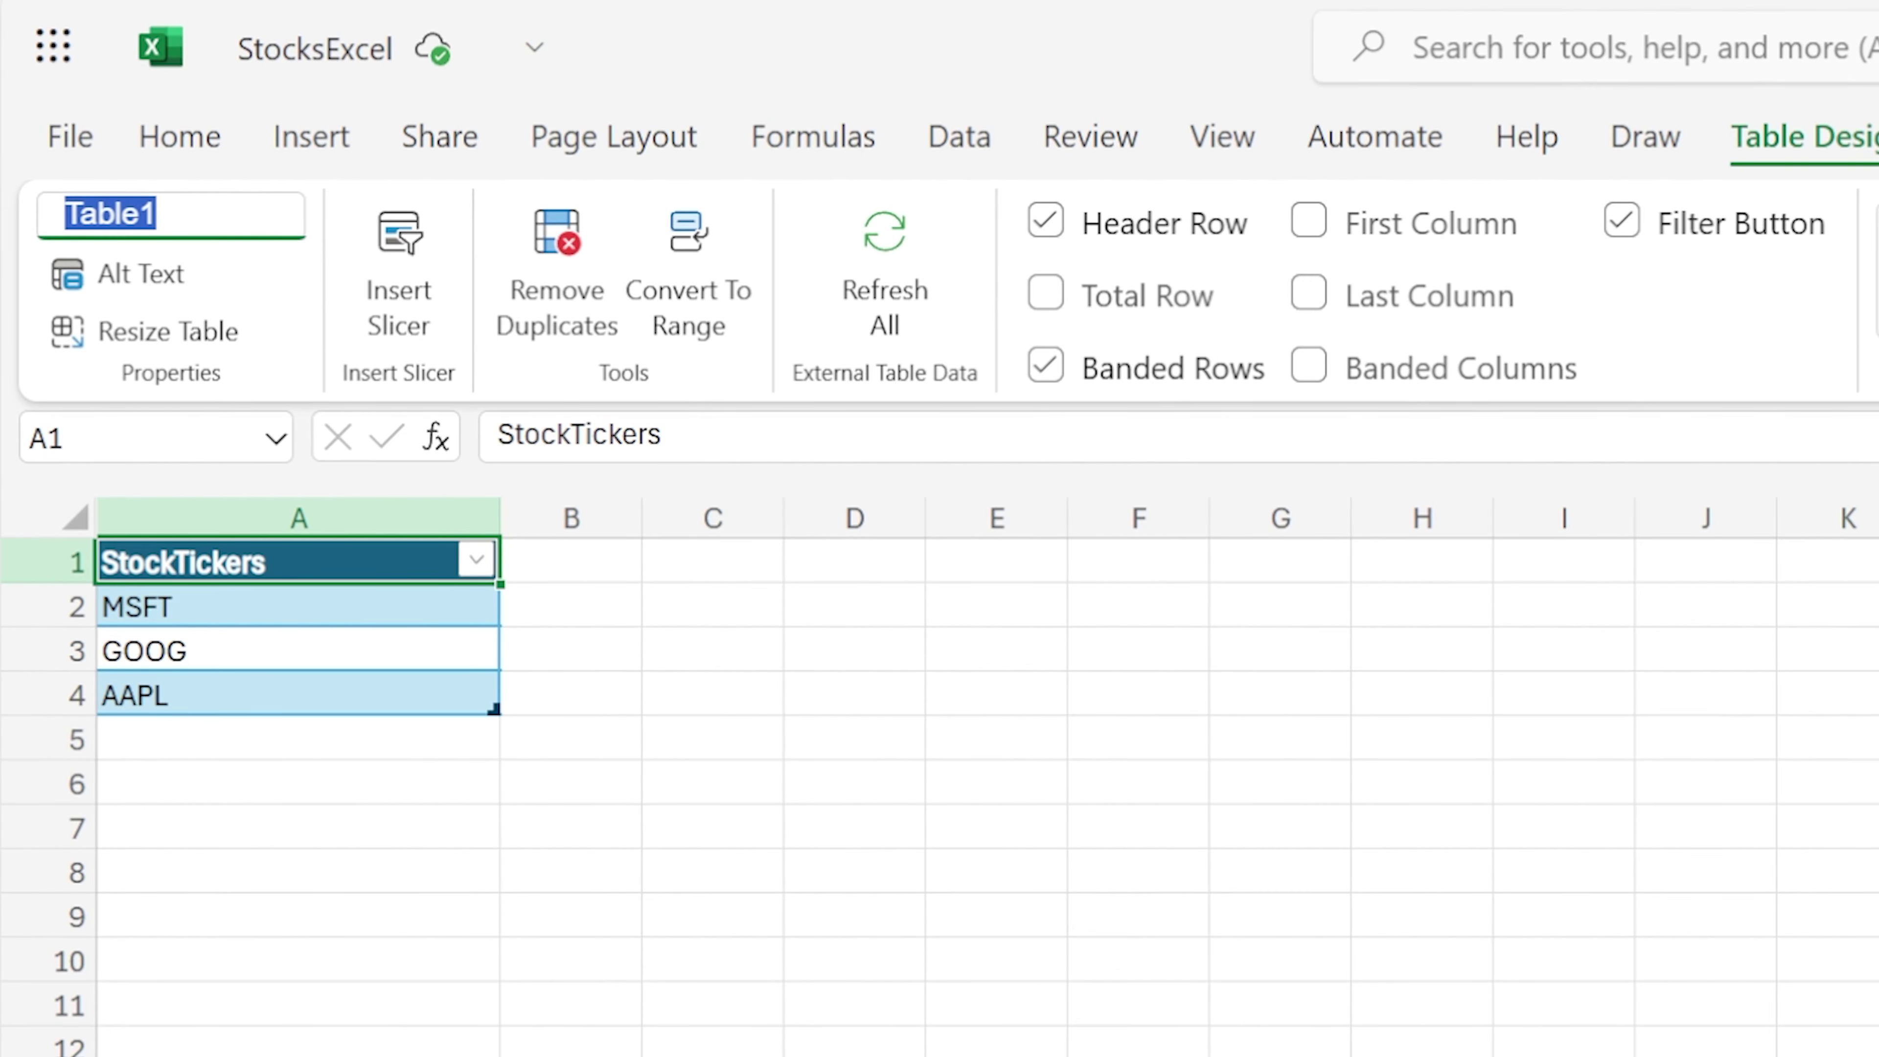
text(StockTickers)
key(Return)
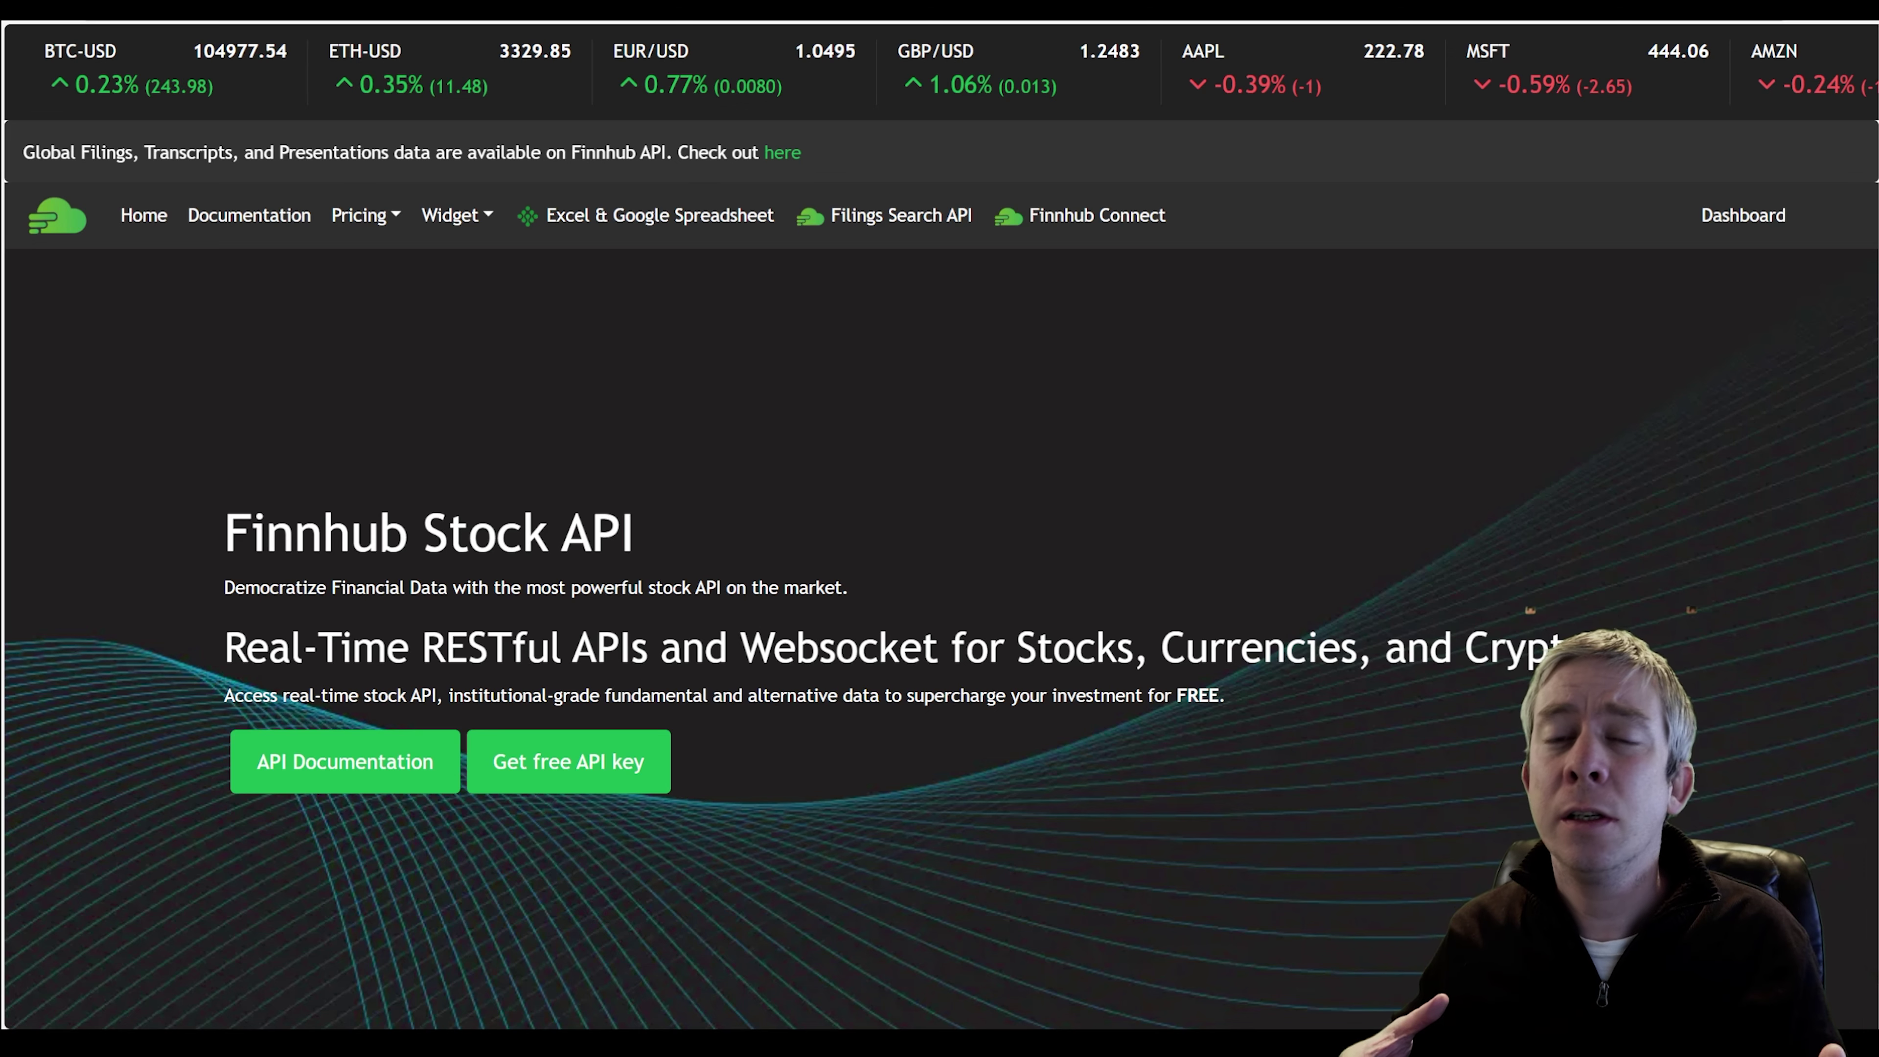
- Open the Stock Price Quote endpoint in the API documentation on the Finnhub website
scroll(894, 420, down, 1)
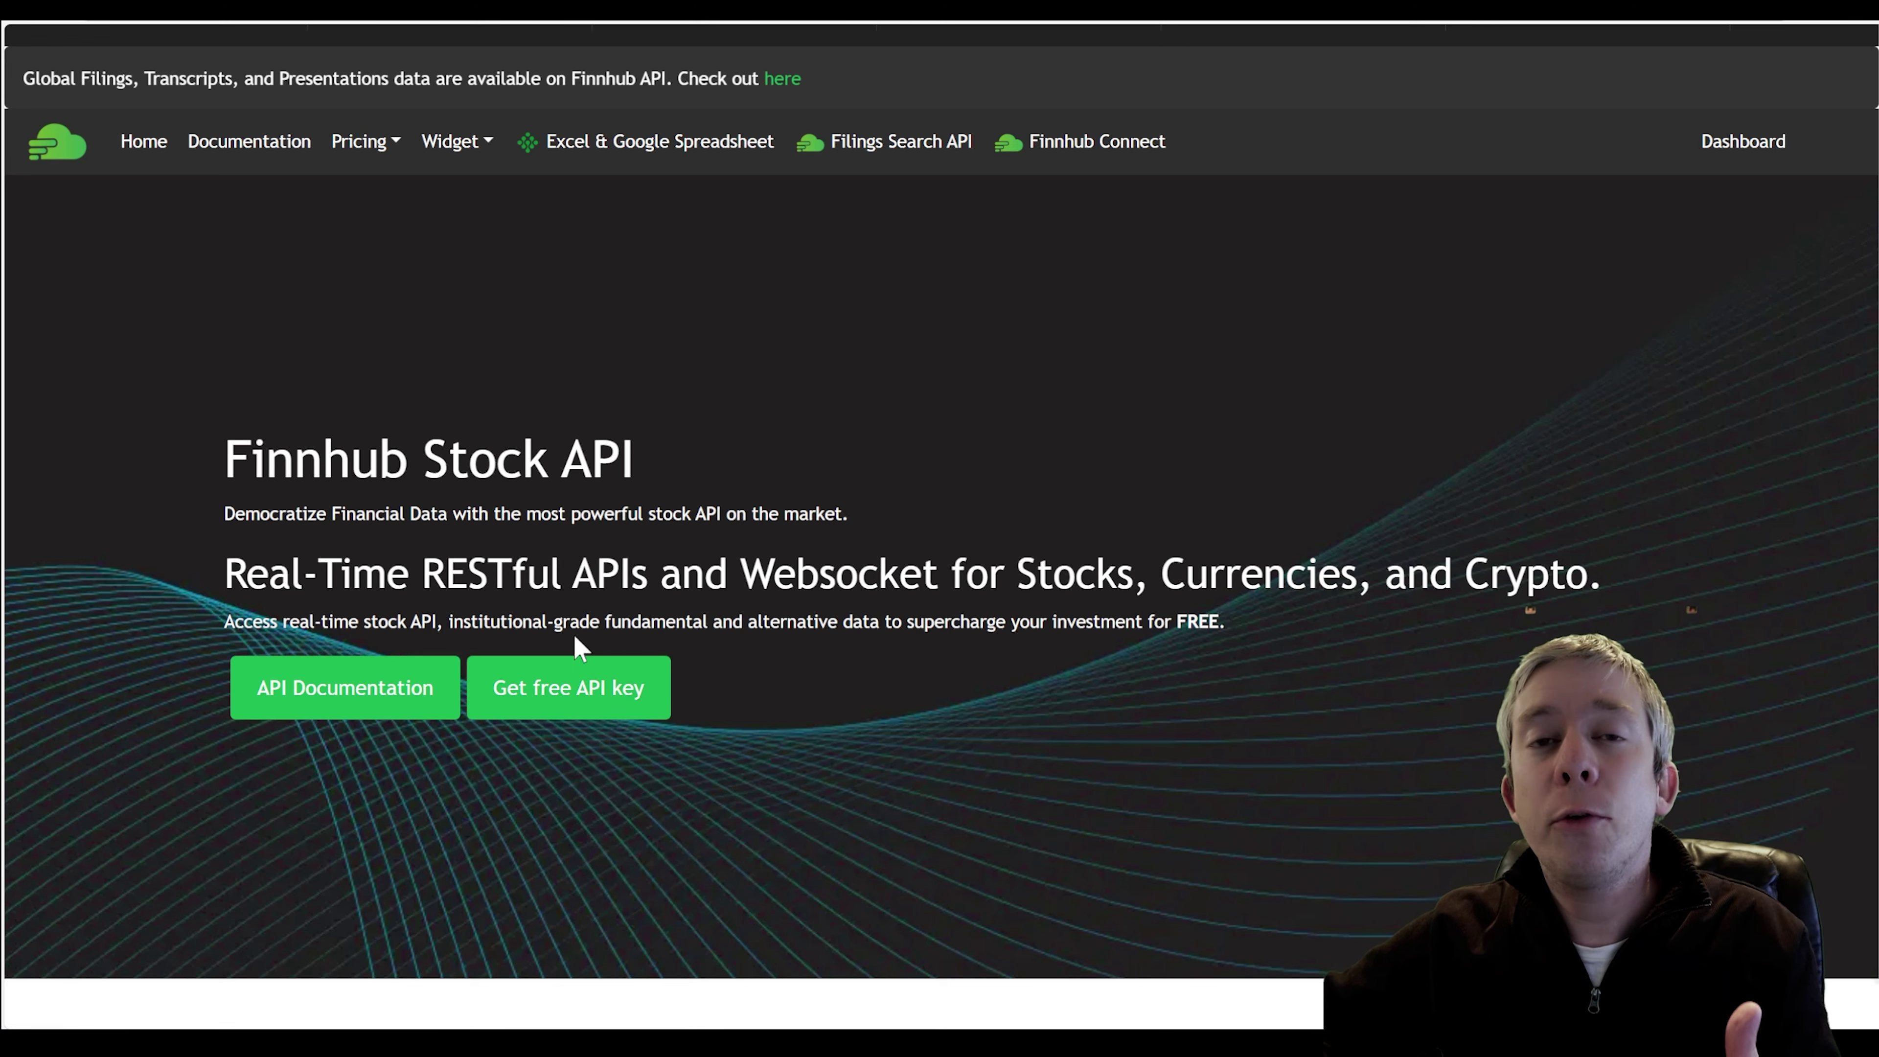
click(338, 701)
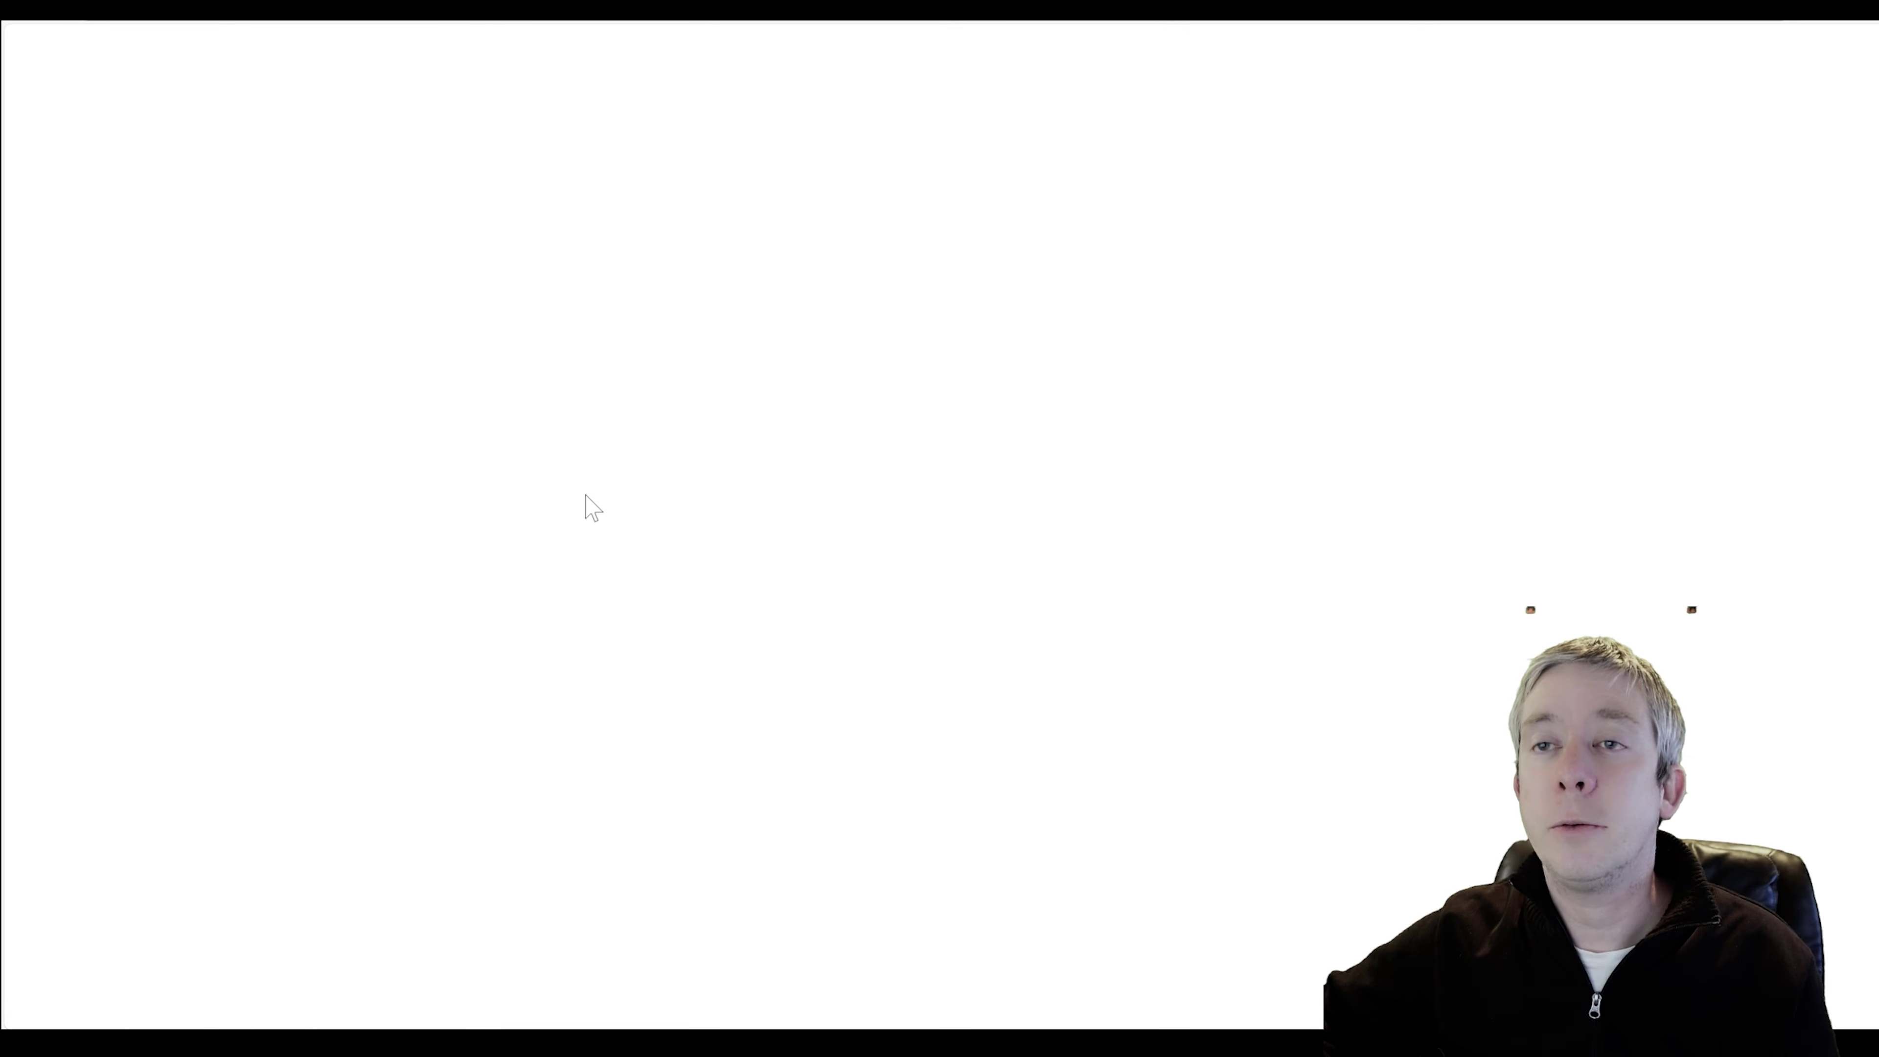
scroll(281, 563, down, 10)
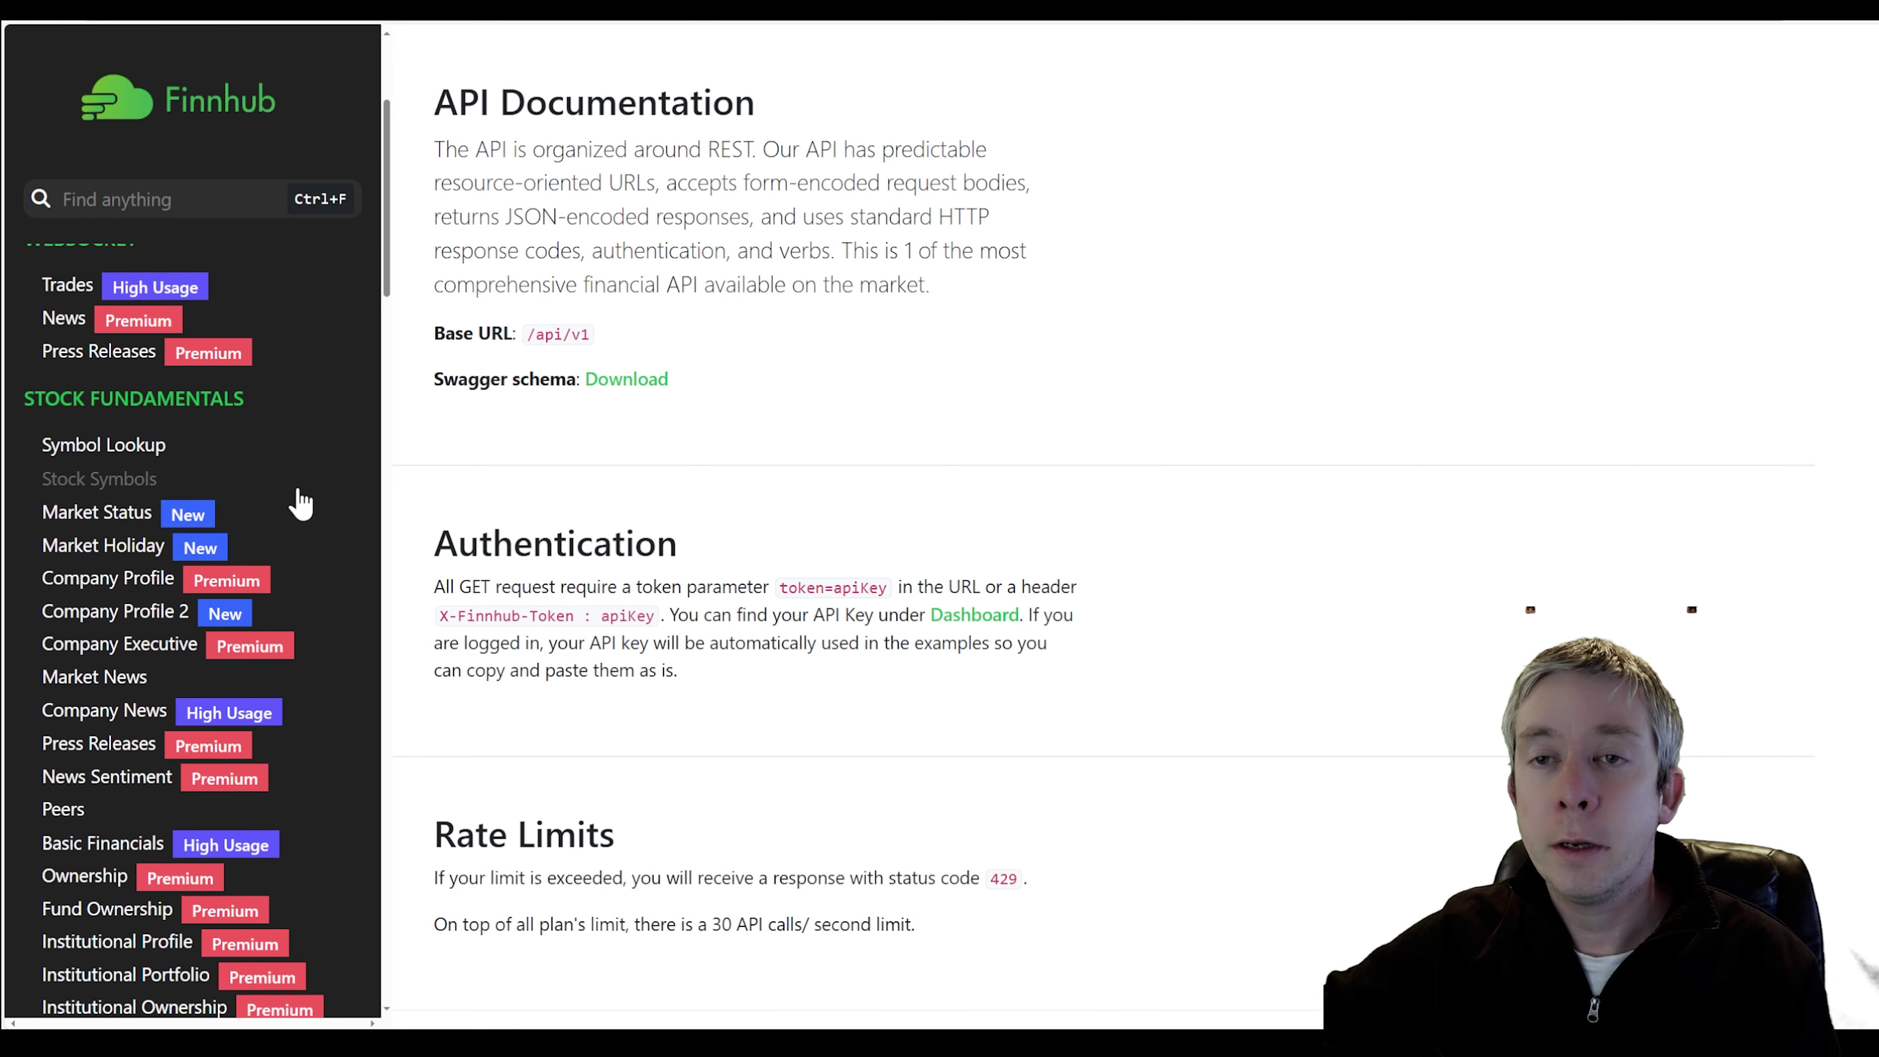
scroll(326, 511, down, 12)
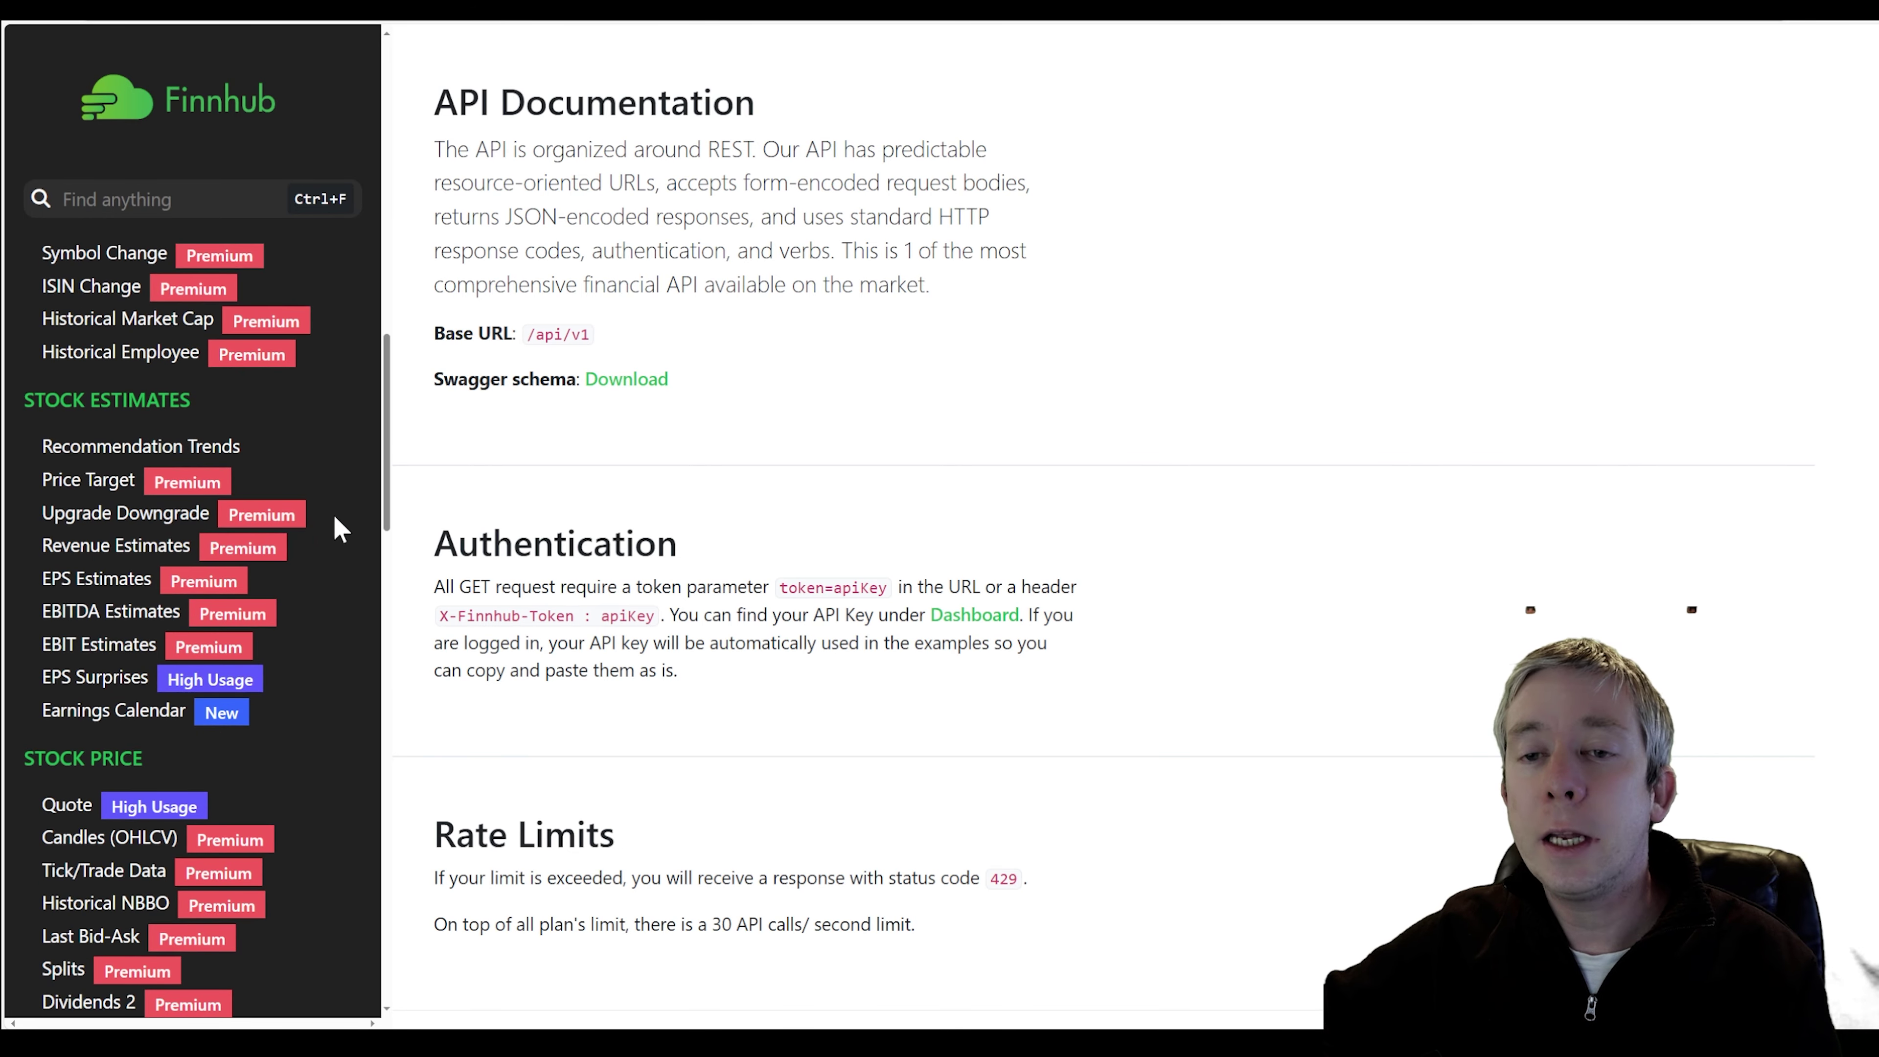
click(73, 519)
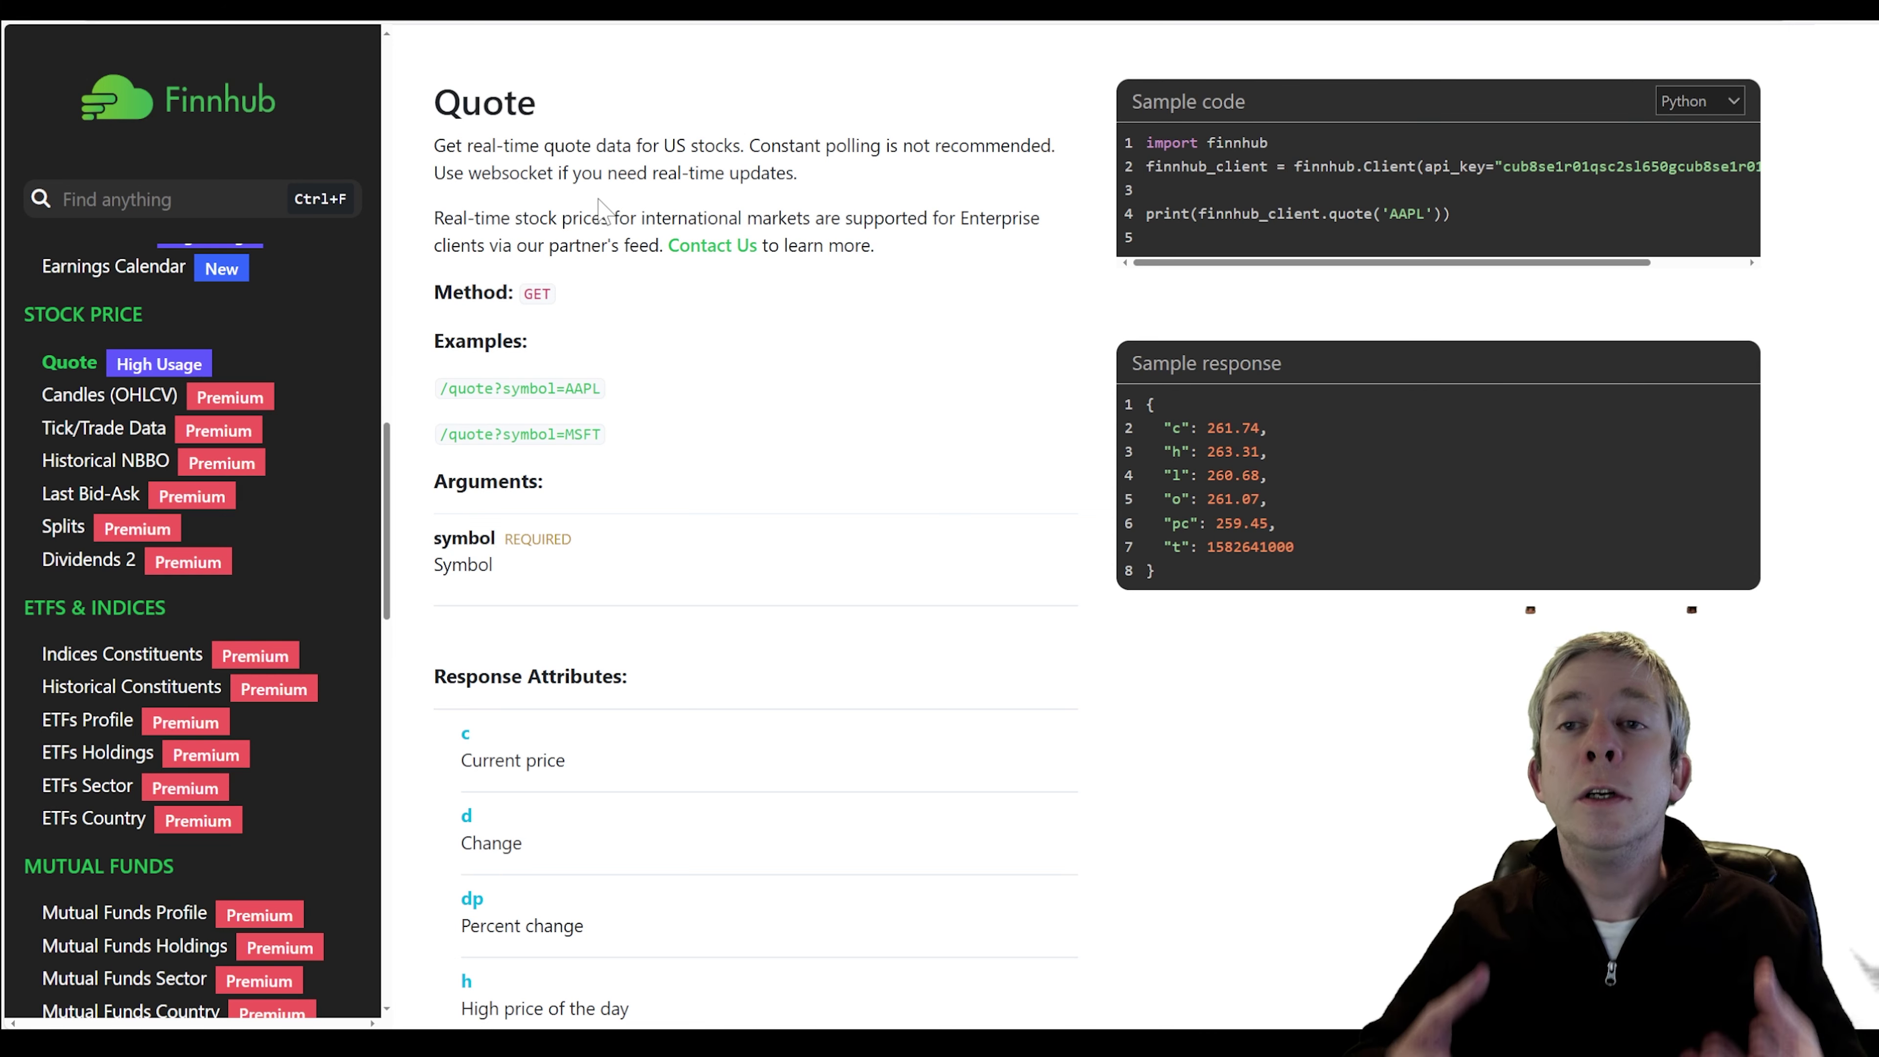
- Open the example quote request for MSFT and examine its JSON response in pretty-printed form
click(490, 434)
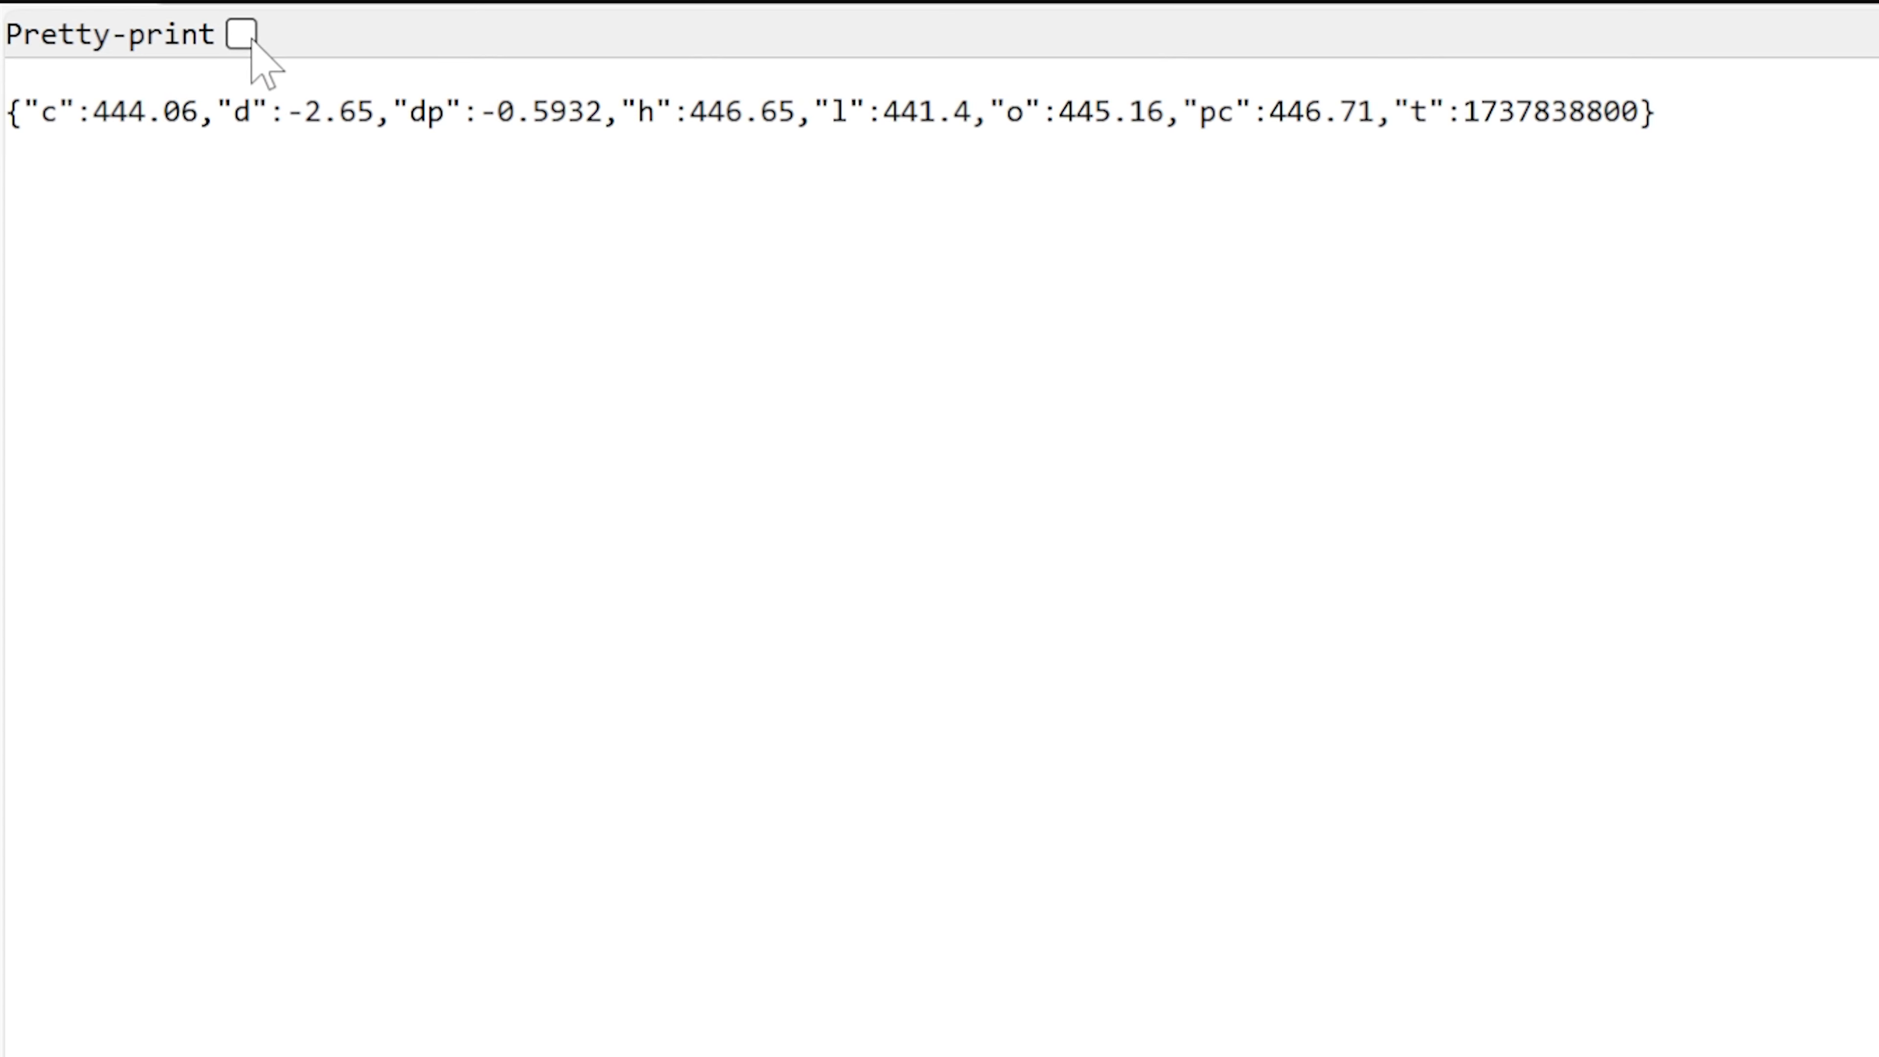
click(128, 36)
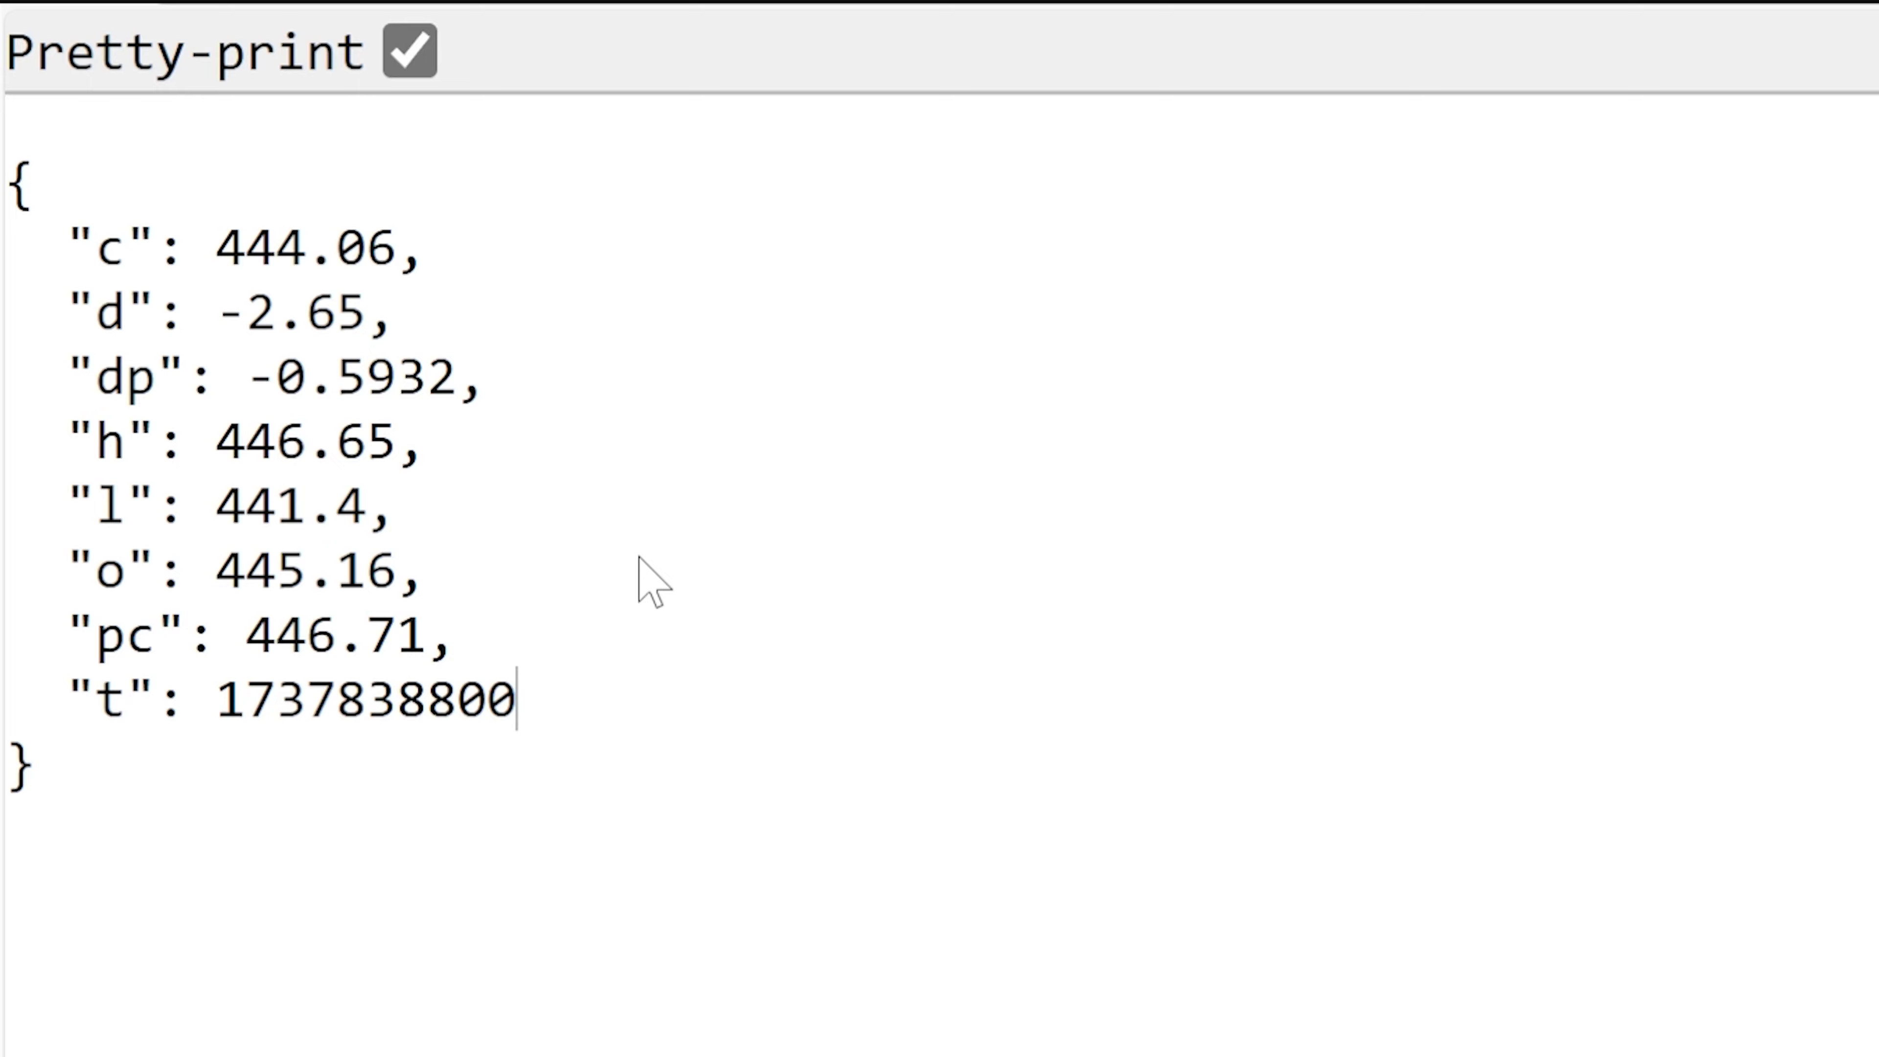
drag(7, 237, 126, 1028)
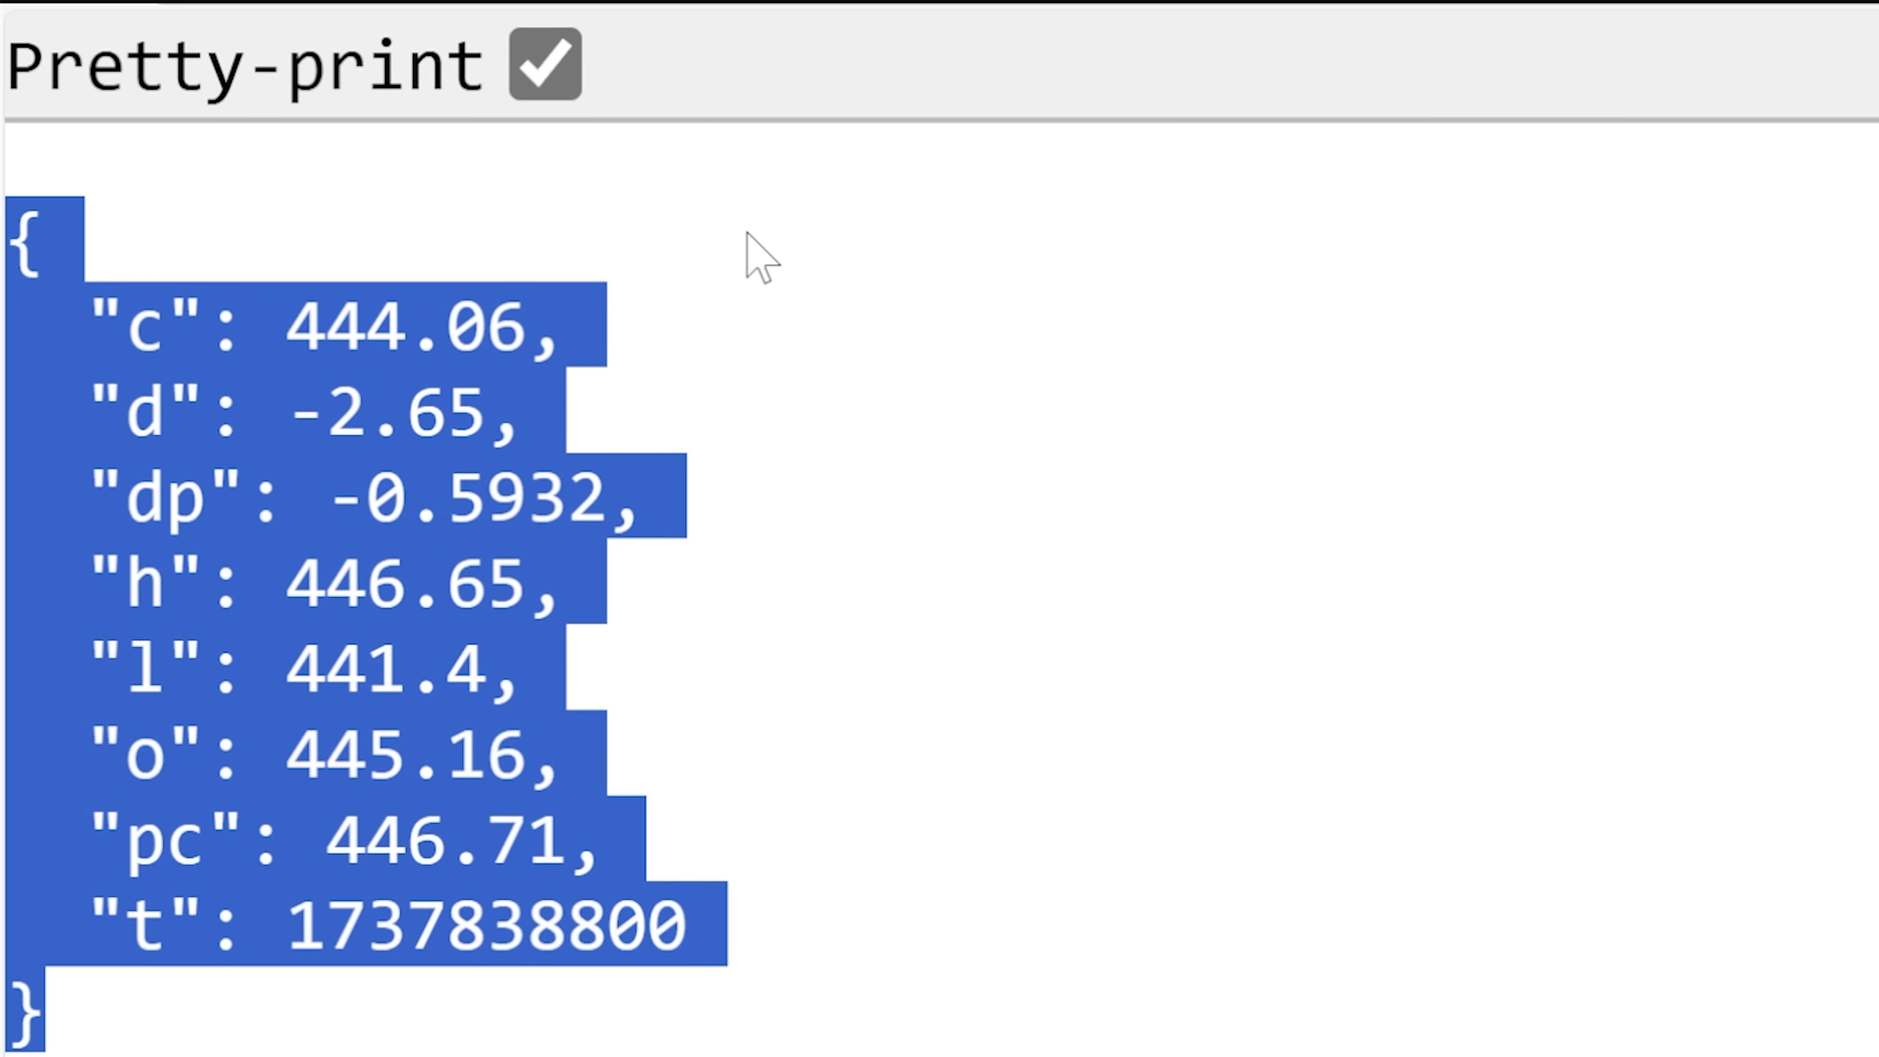
click(948, 726)
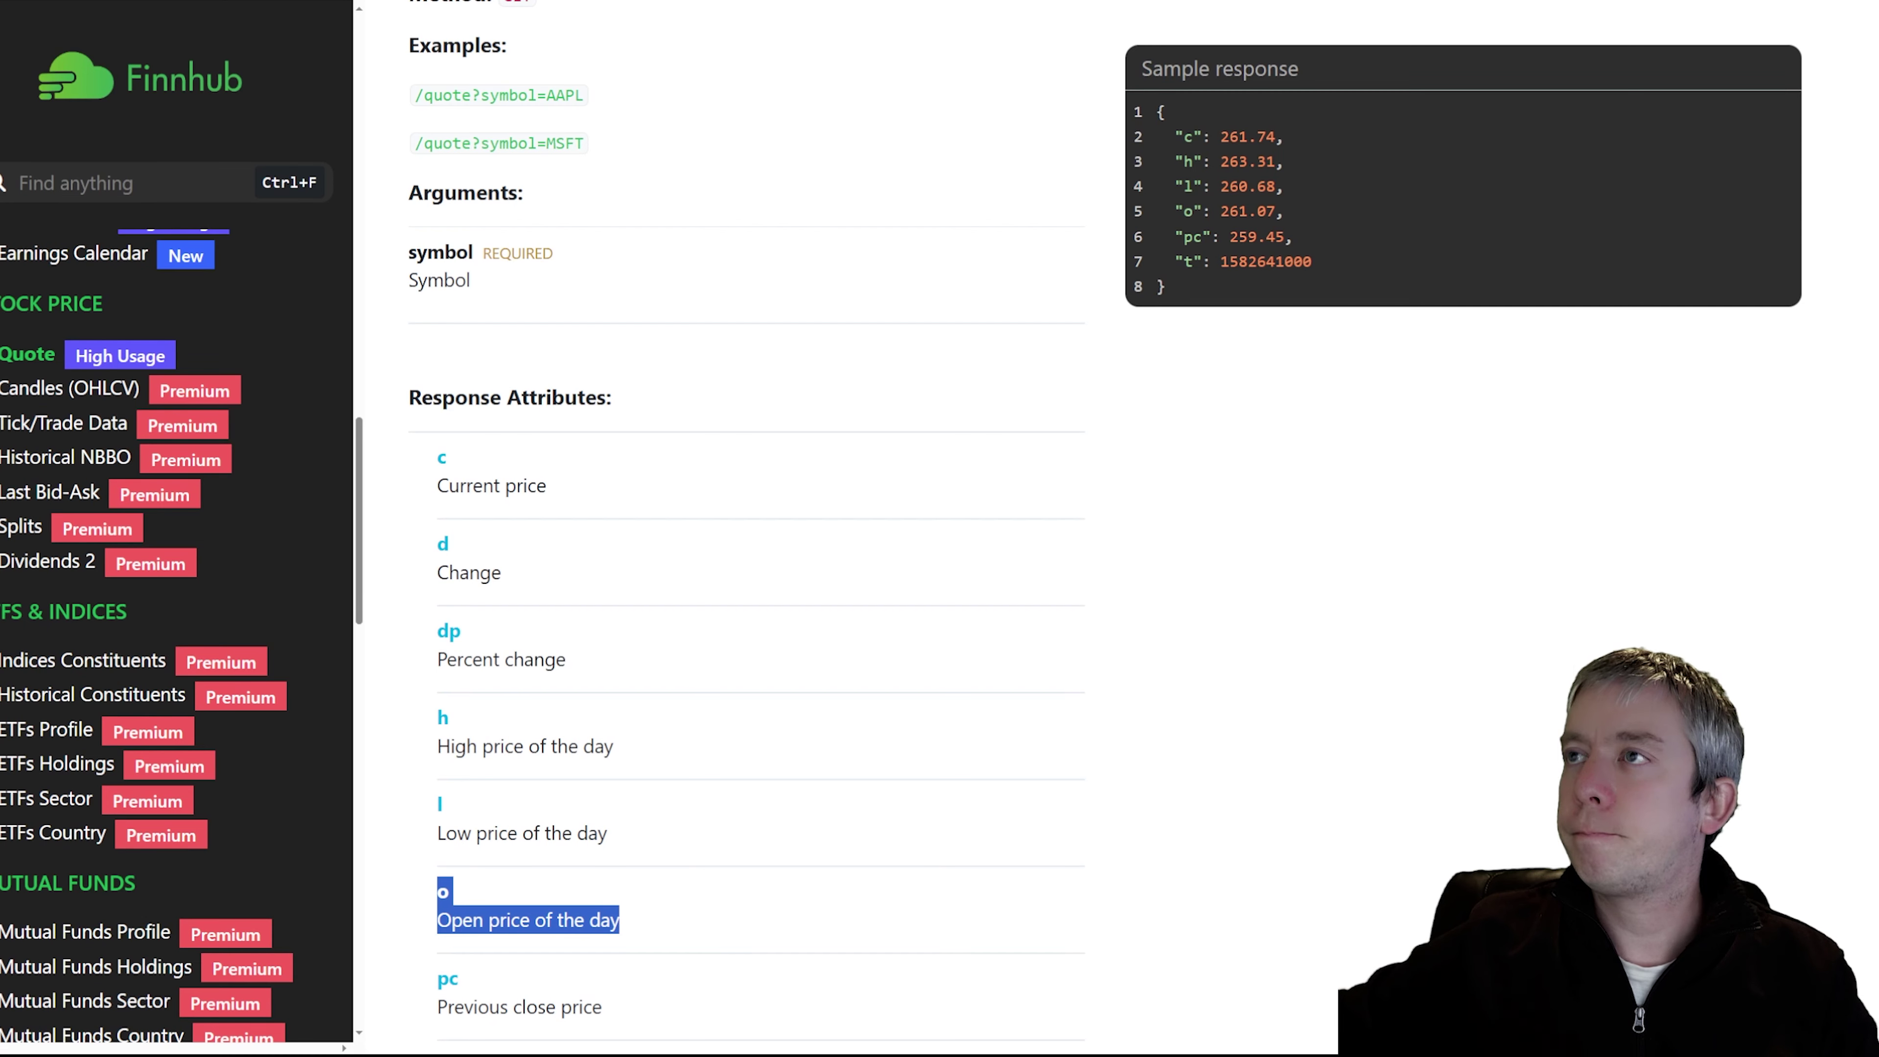
- In the Values sheet of the Excel workbook, enter the headers CurrentPrice, Change and PercentChange in A1:C1, following the Finnhub response attributes
key(alt+Tab)
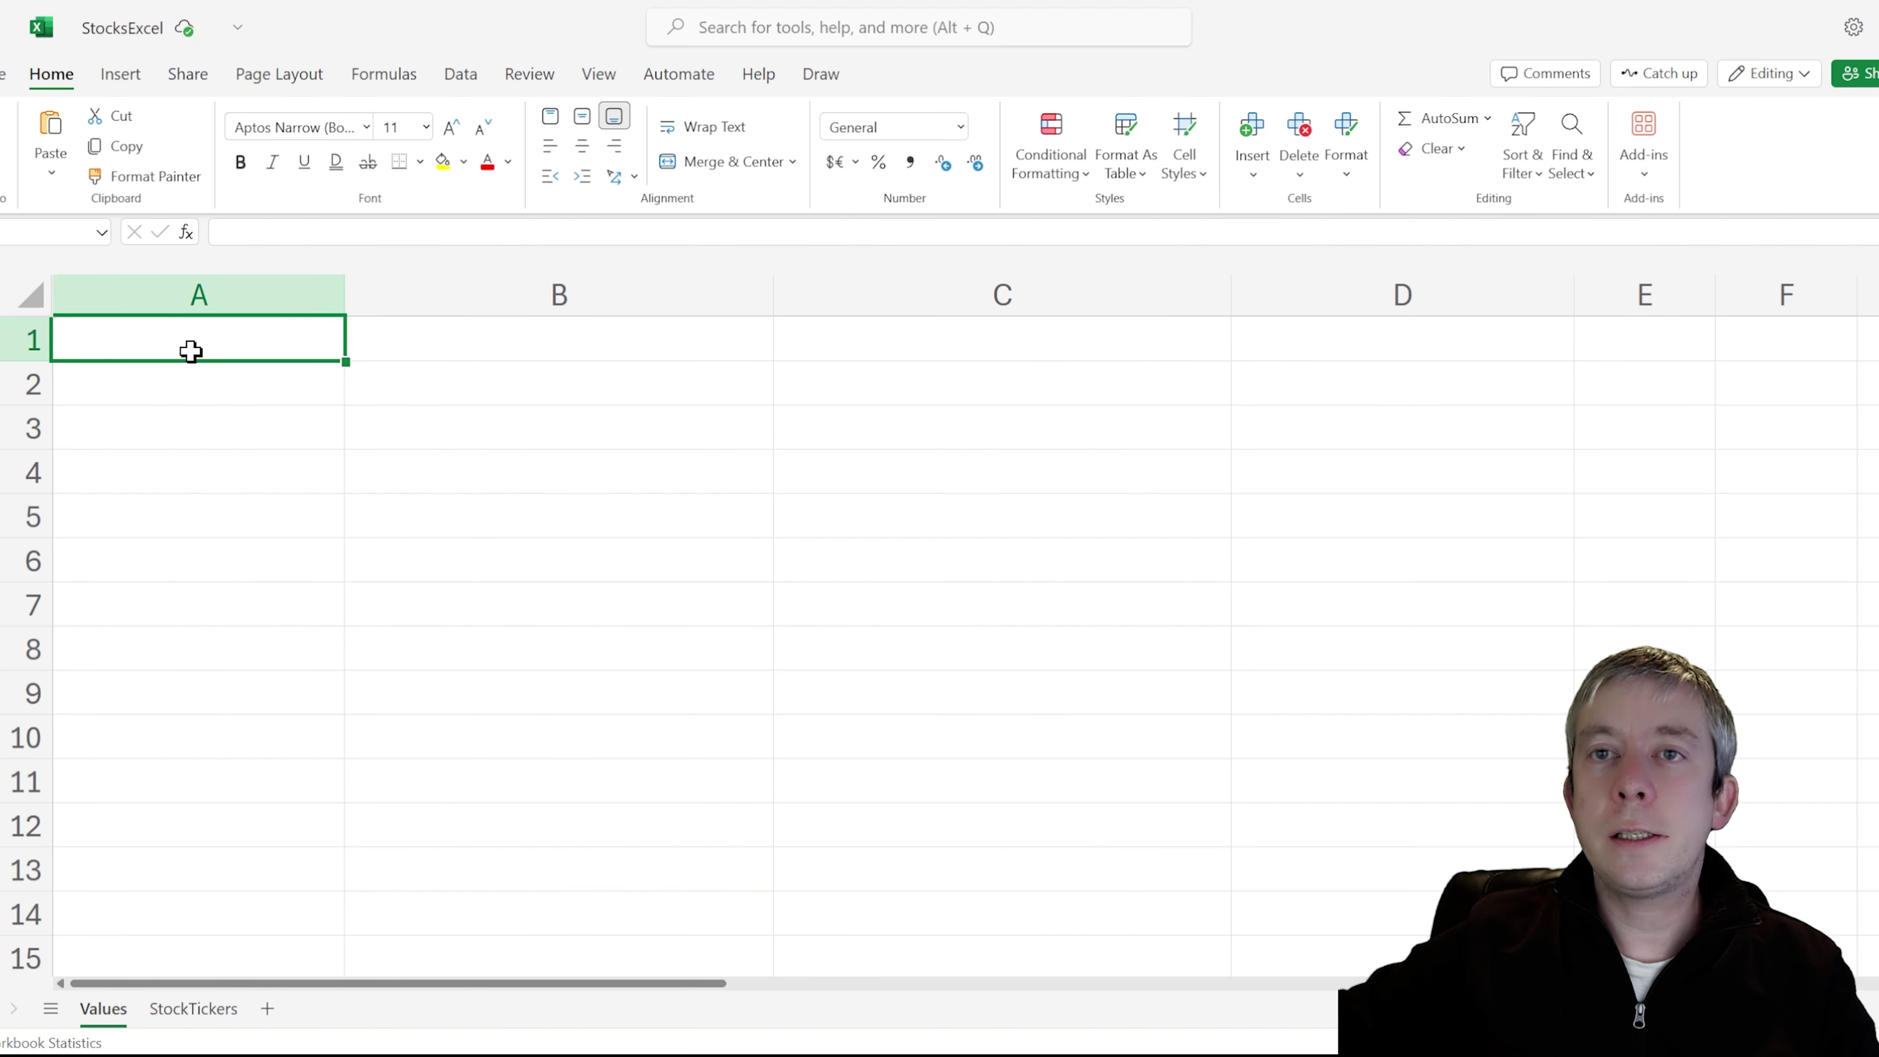
text(CurrentPri)
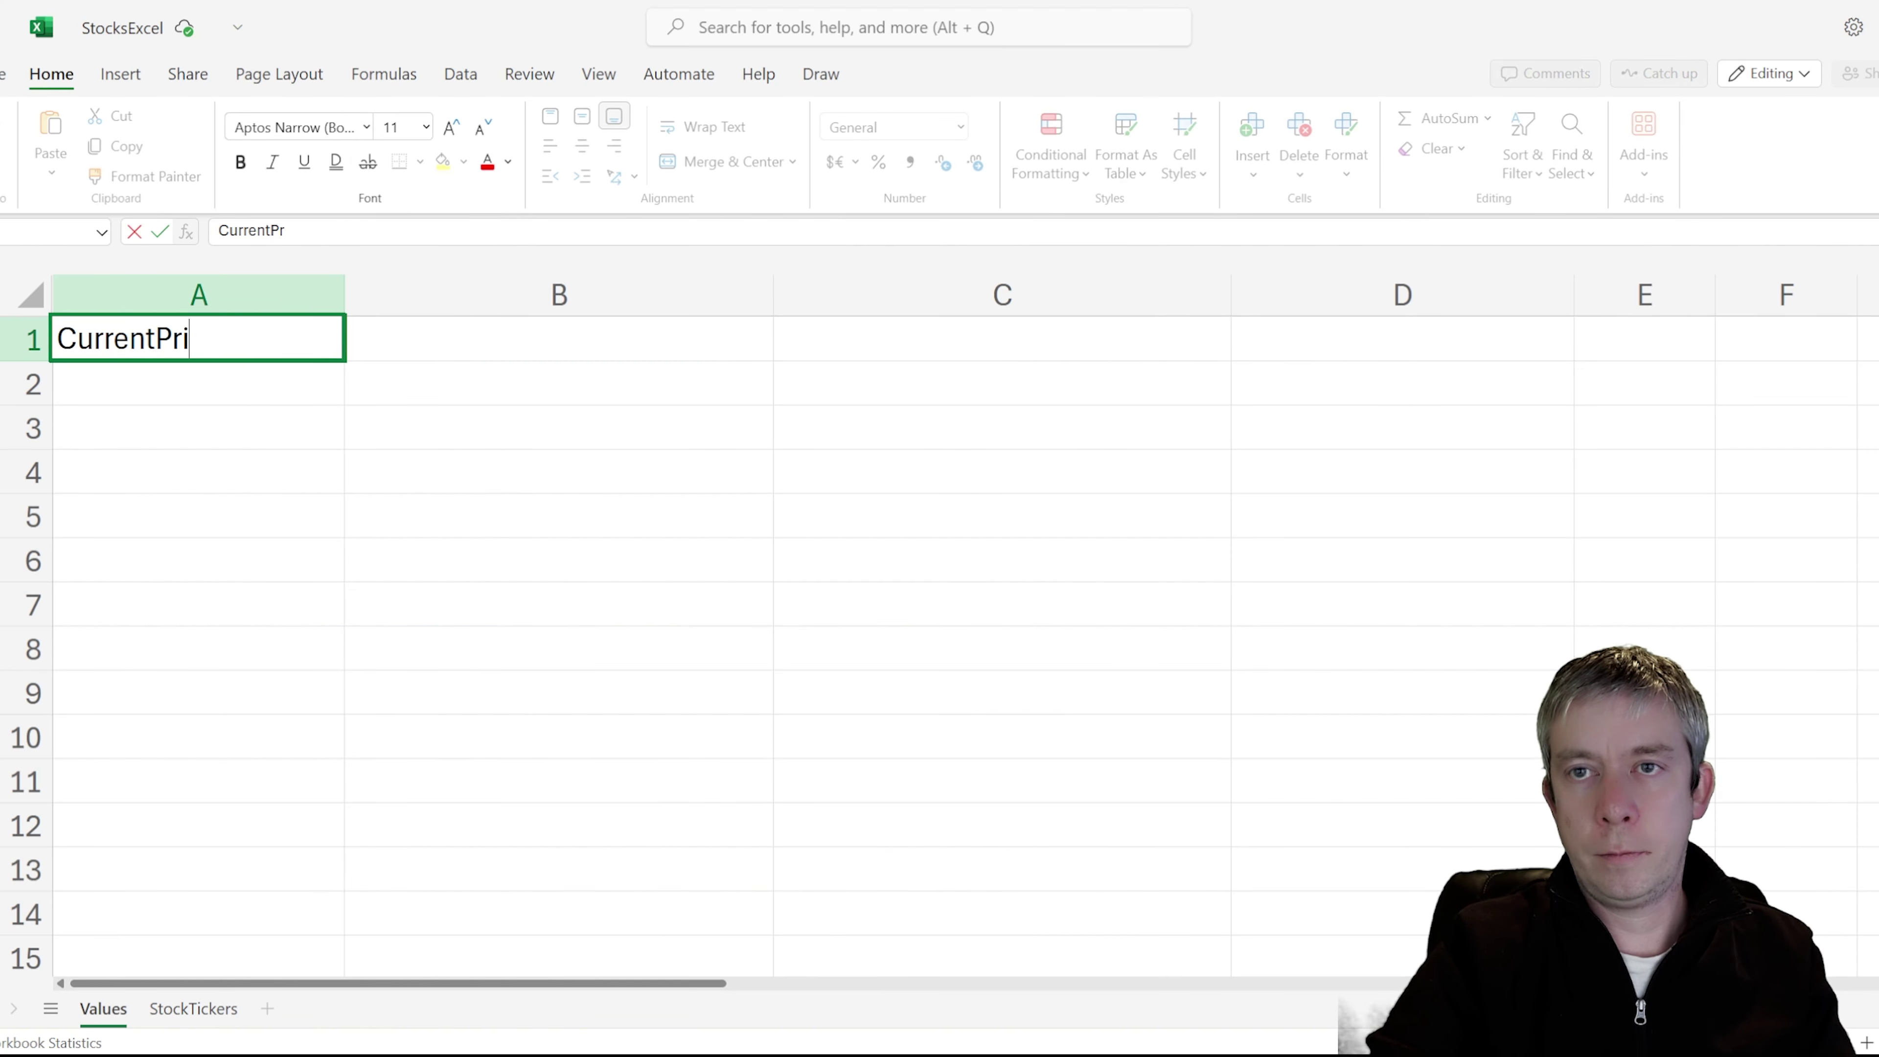
text(ce)
key(Tab)
text(Cha)
key(Tab)
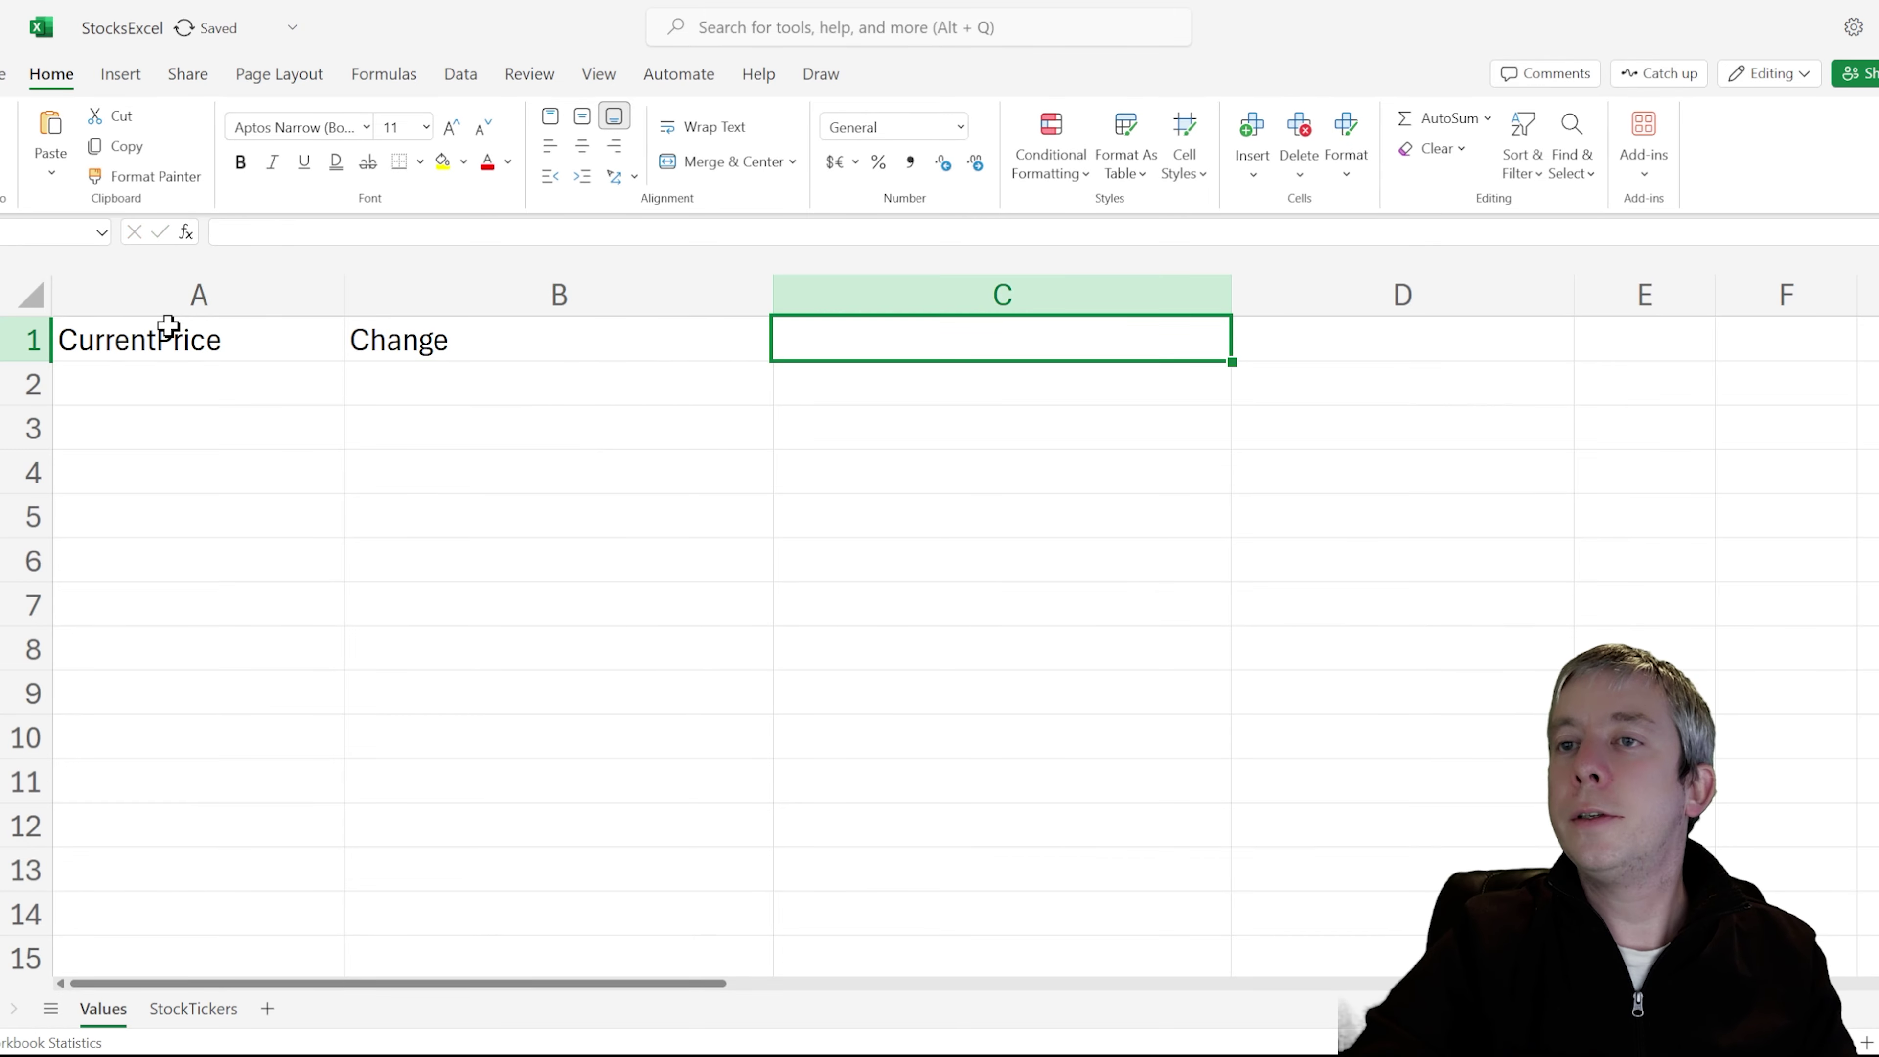
key(alt+Tab)
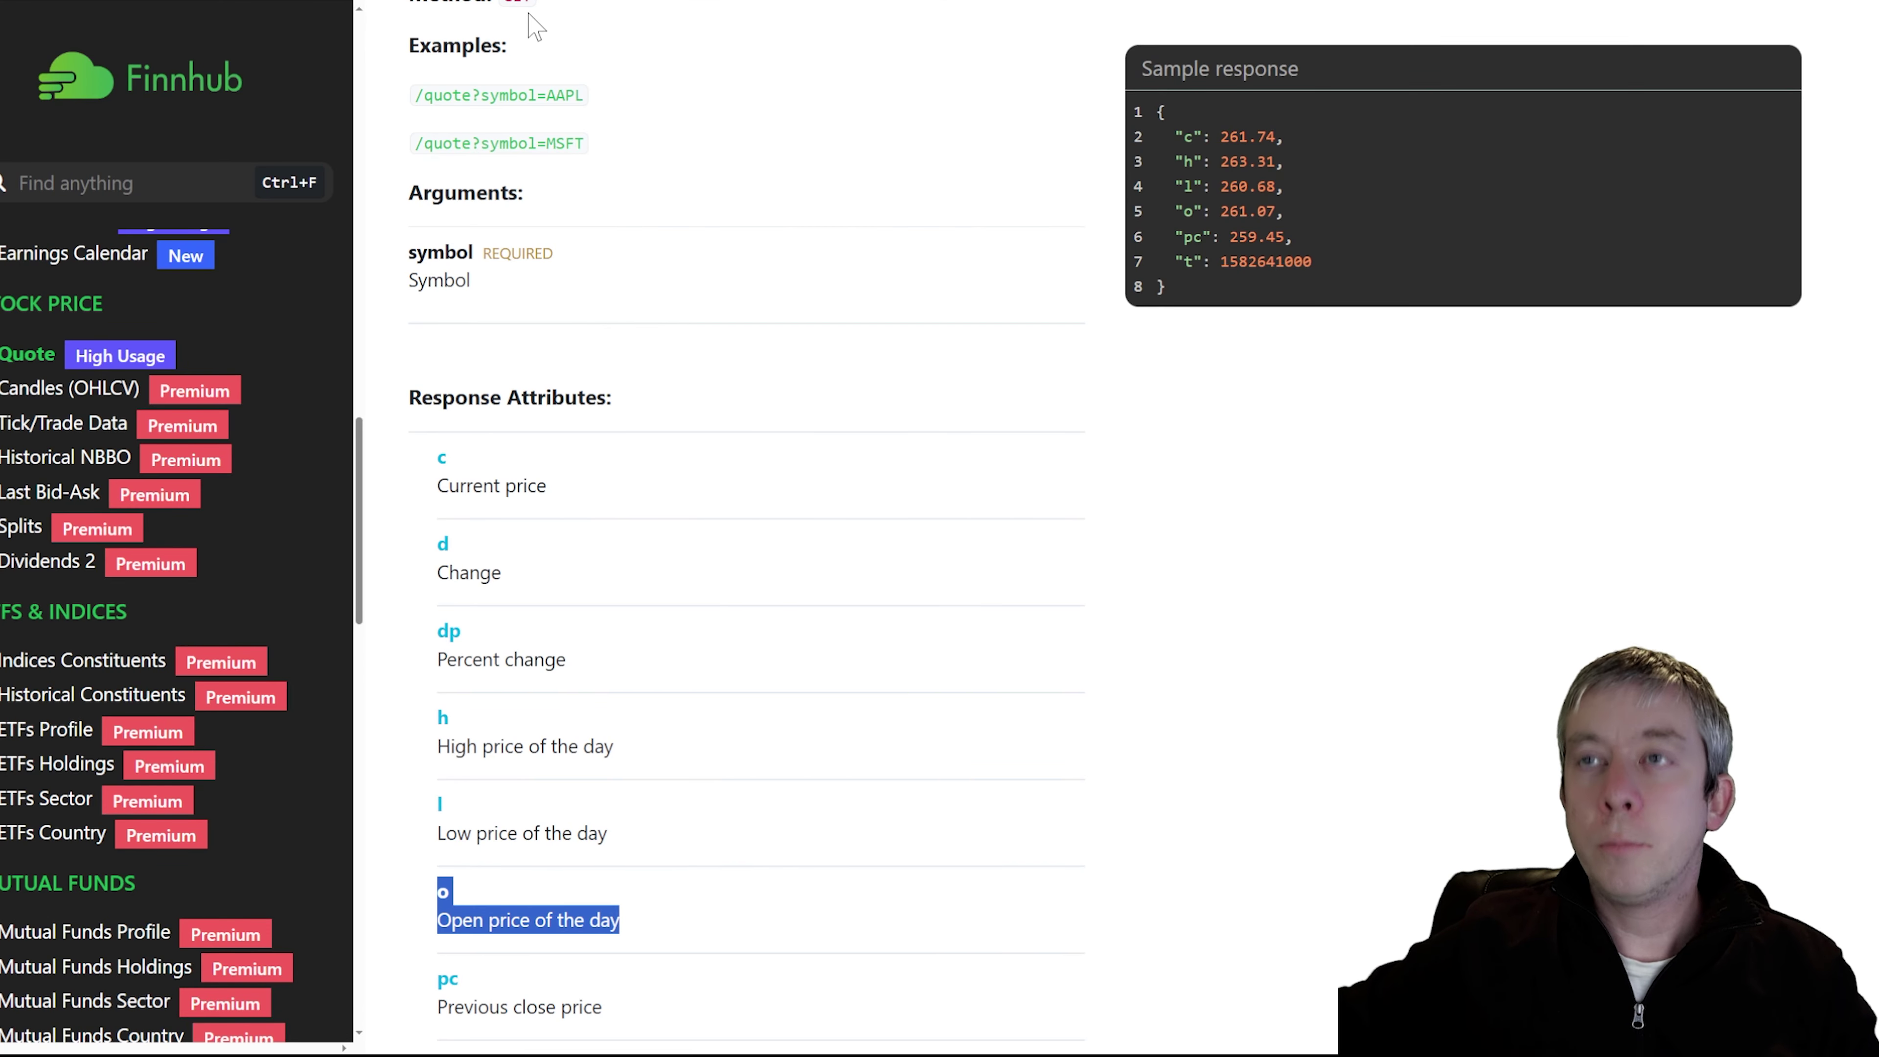
key(alt+Tab)
text(PercentChange)
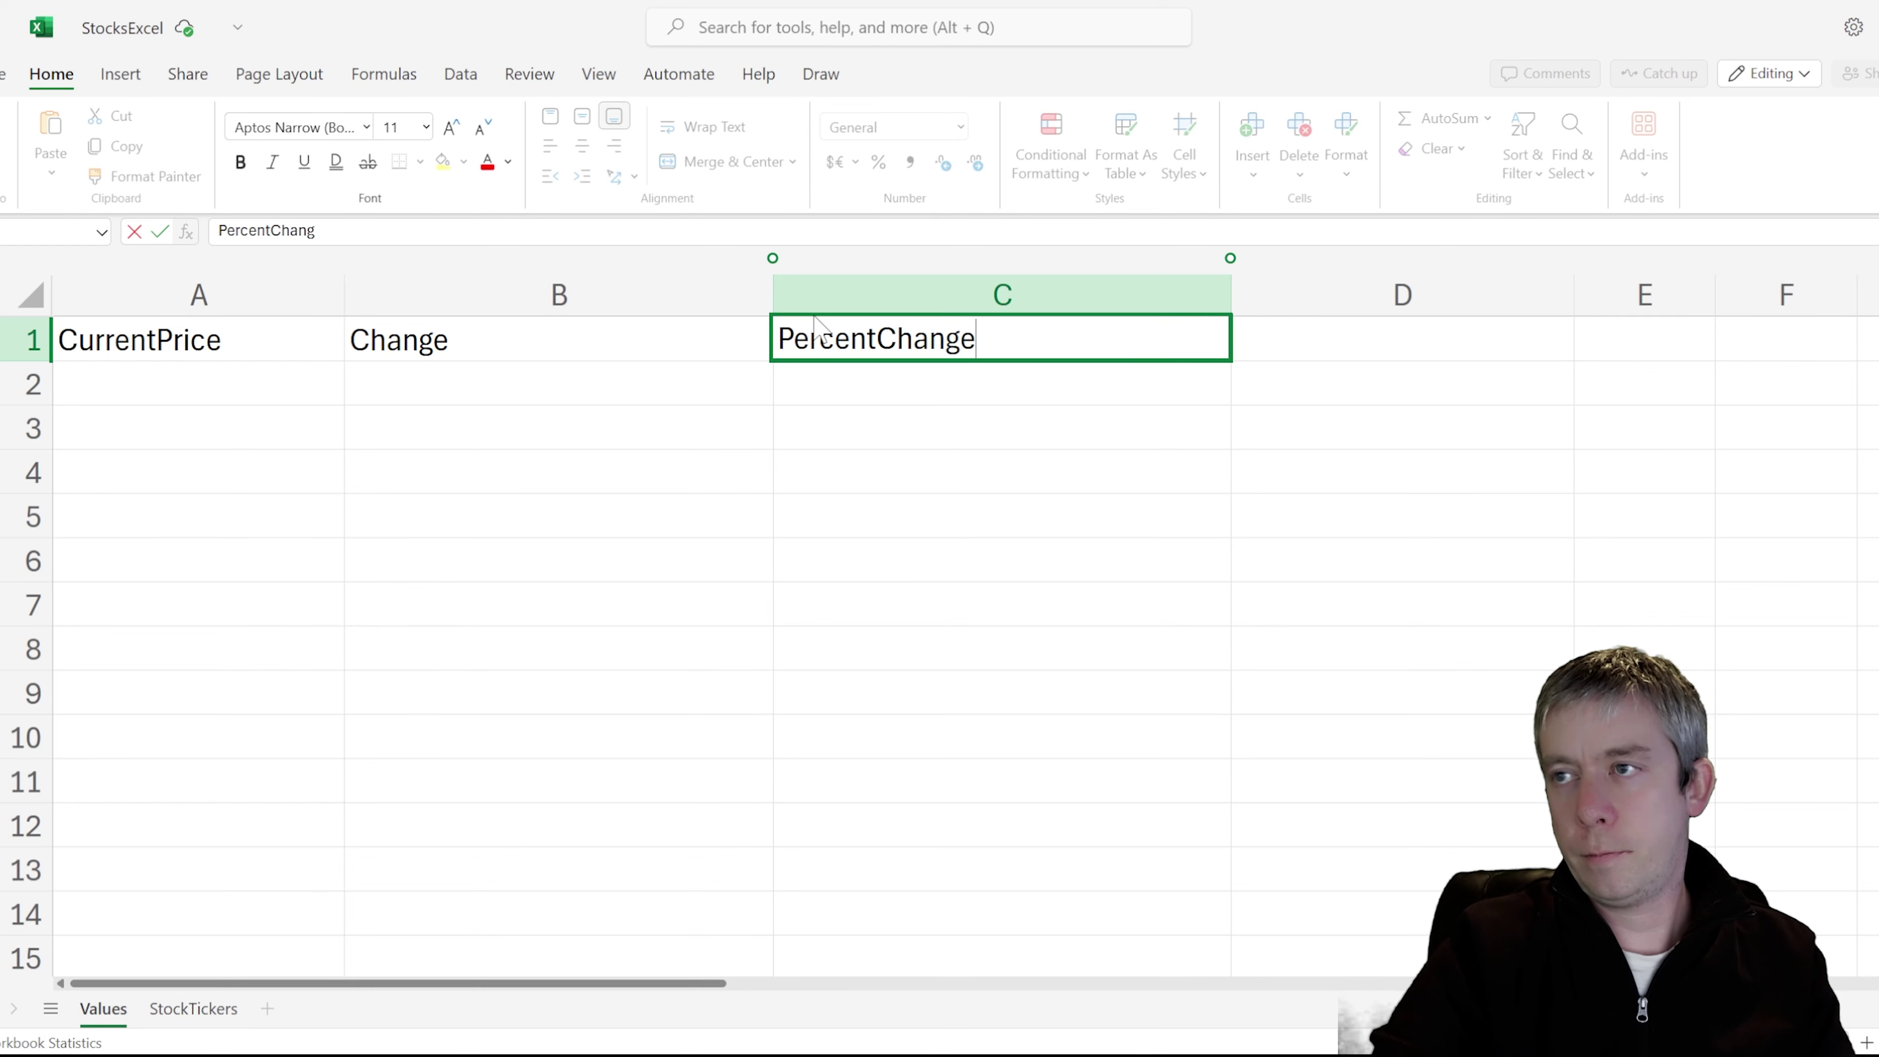
key(Return)
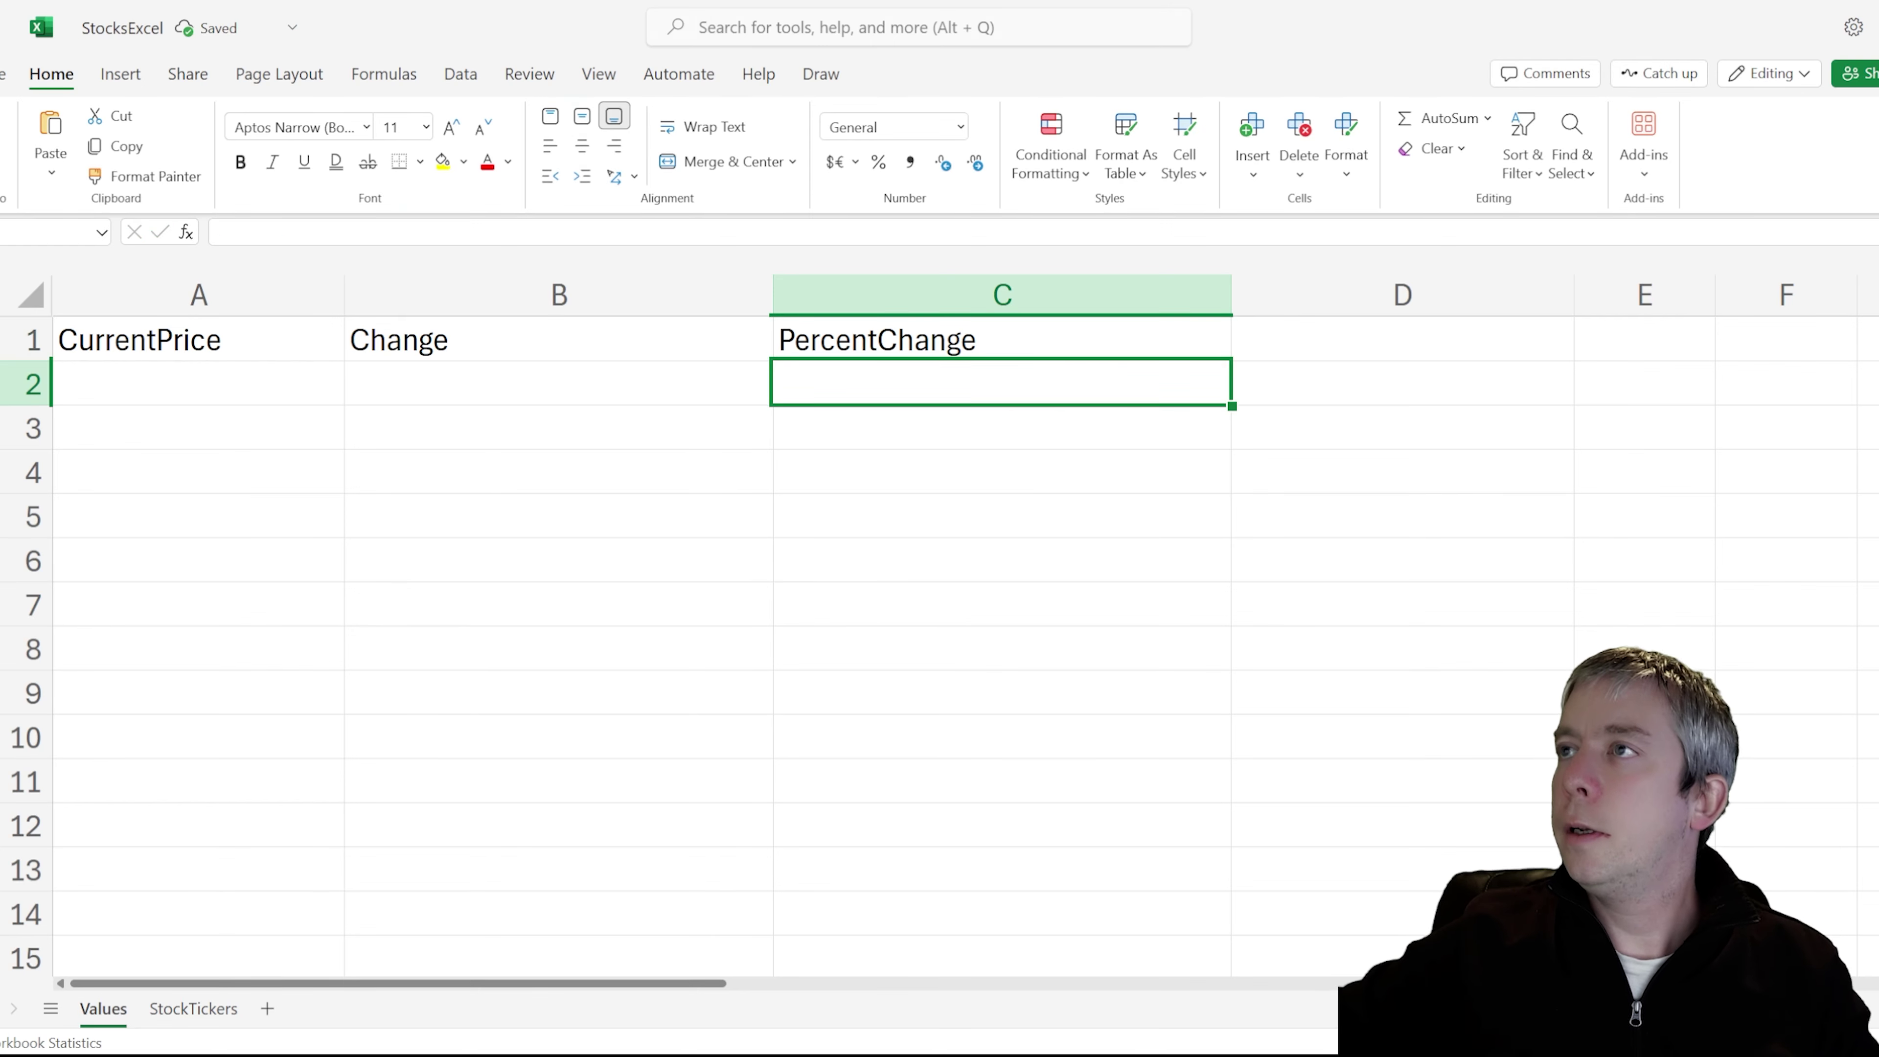
- Check the remaining quote response attributes on Finnhub, and enter the headers OpenPrice and PreviousClose in D1:E1 of the Values sheet
key(alt+Tab)
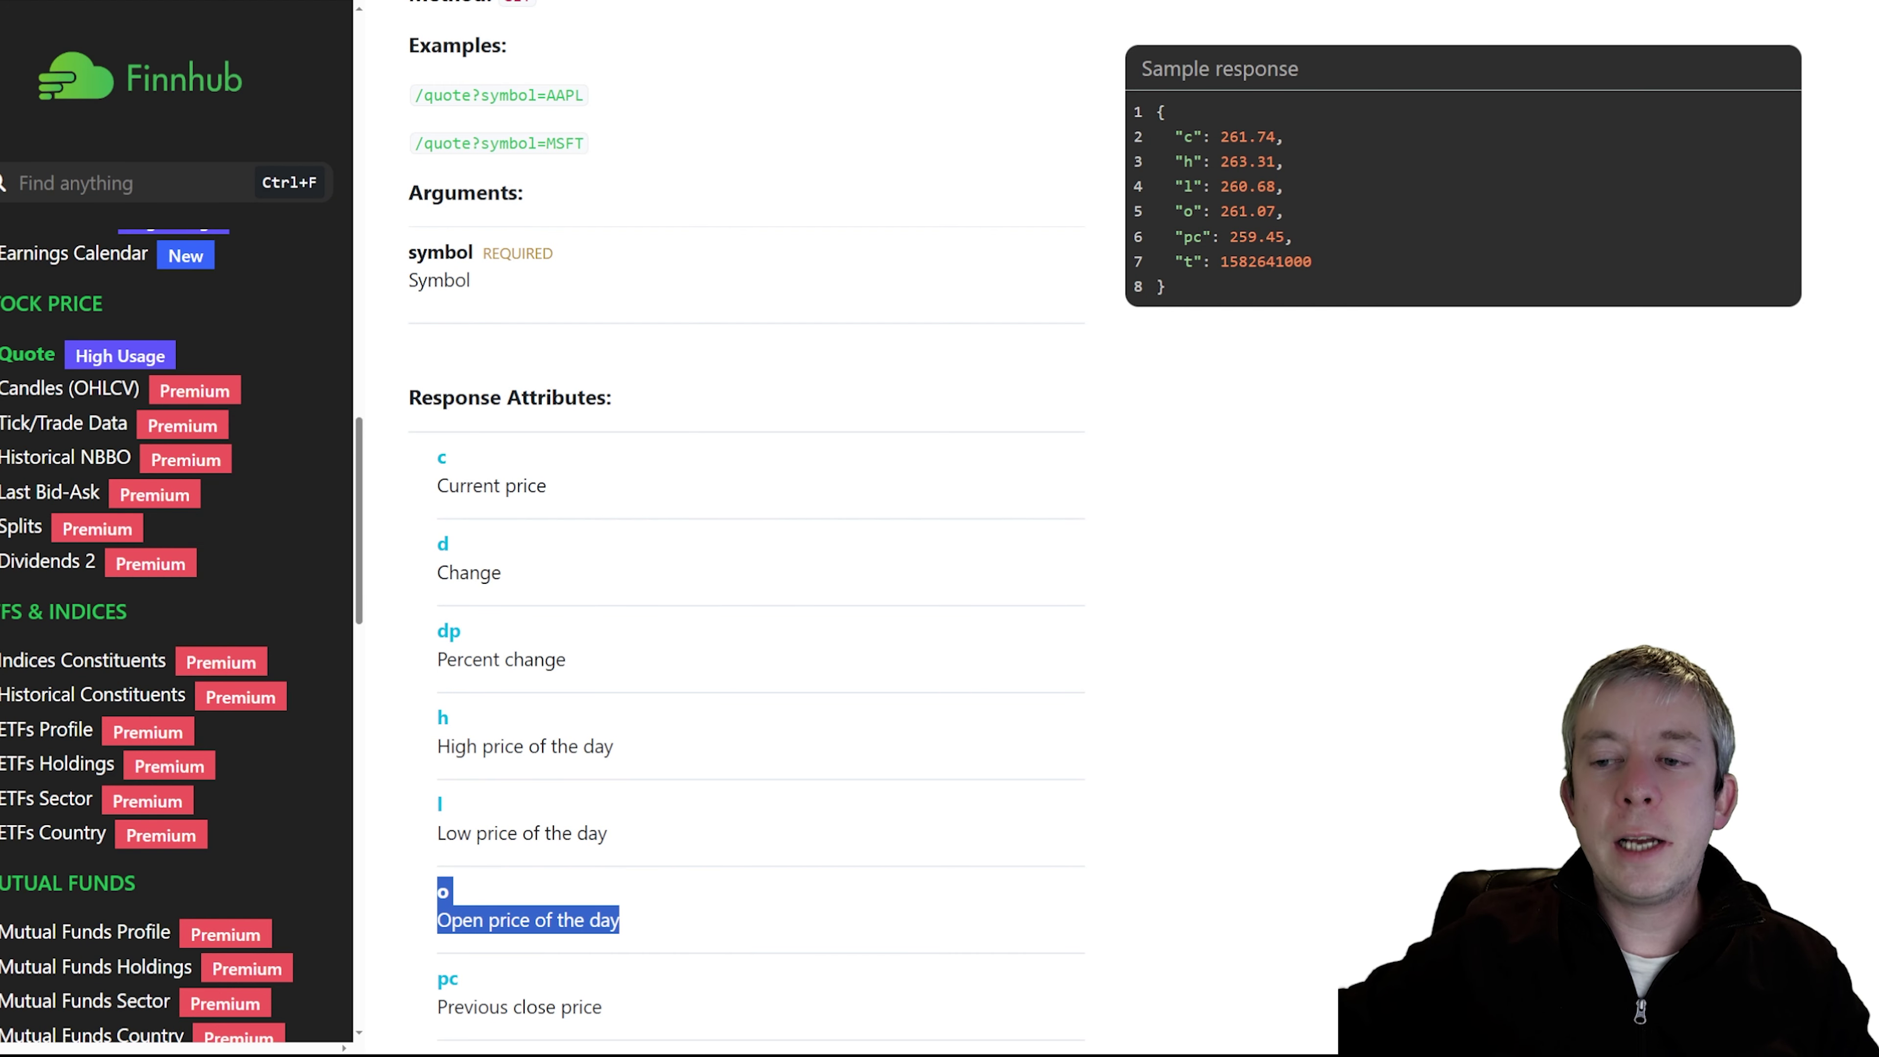
scroll(518, 766, down, 3)
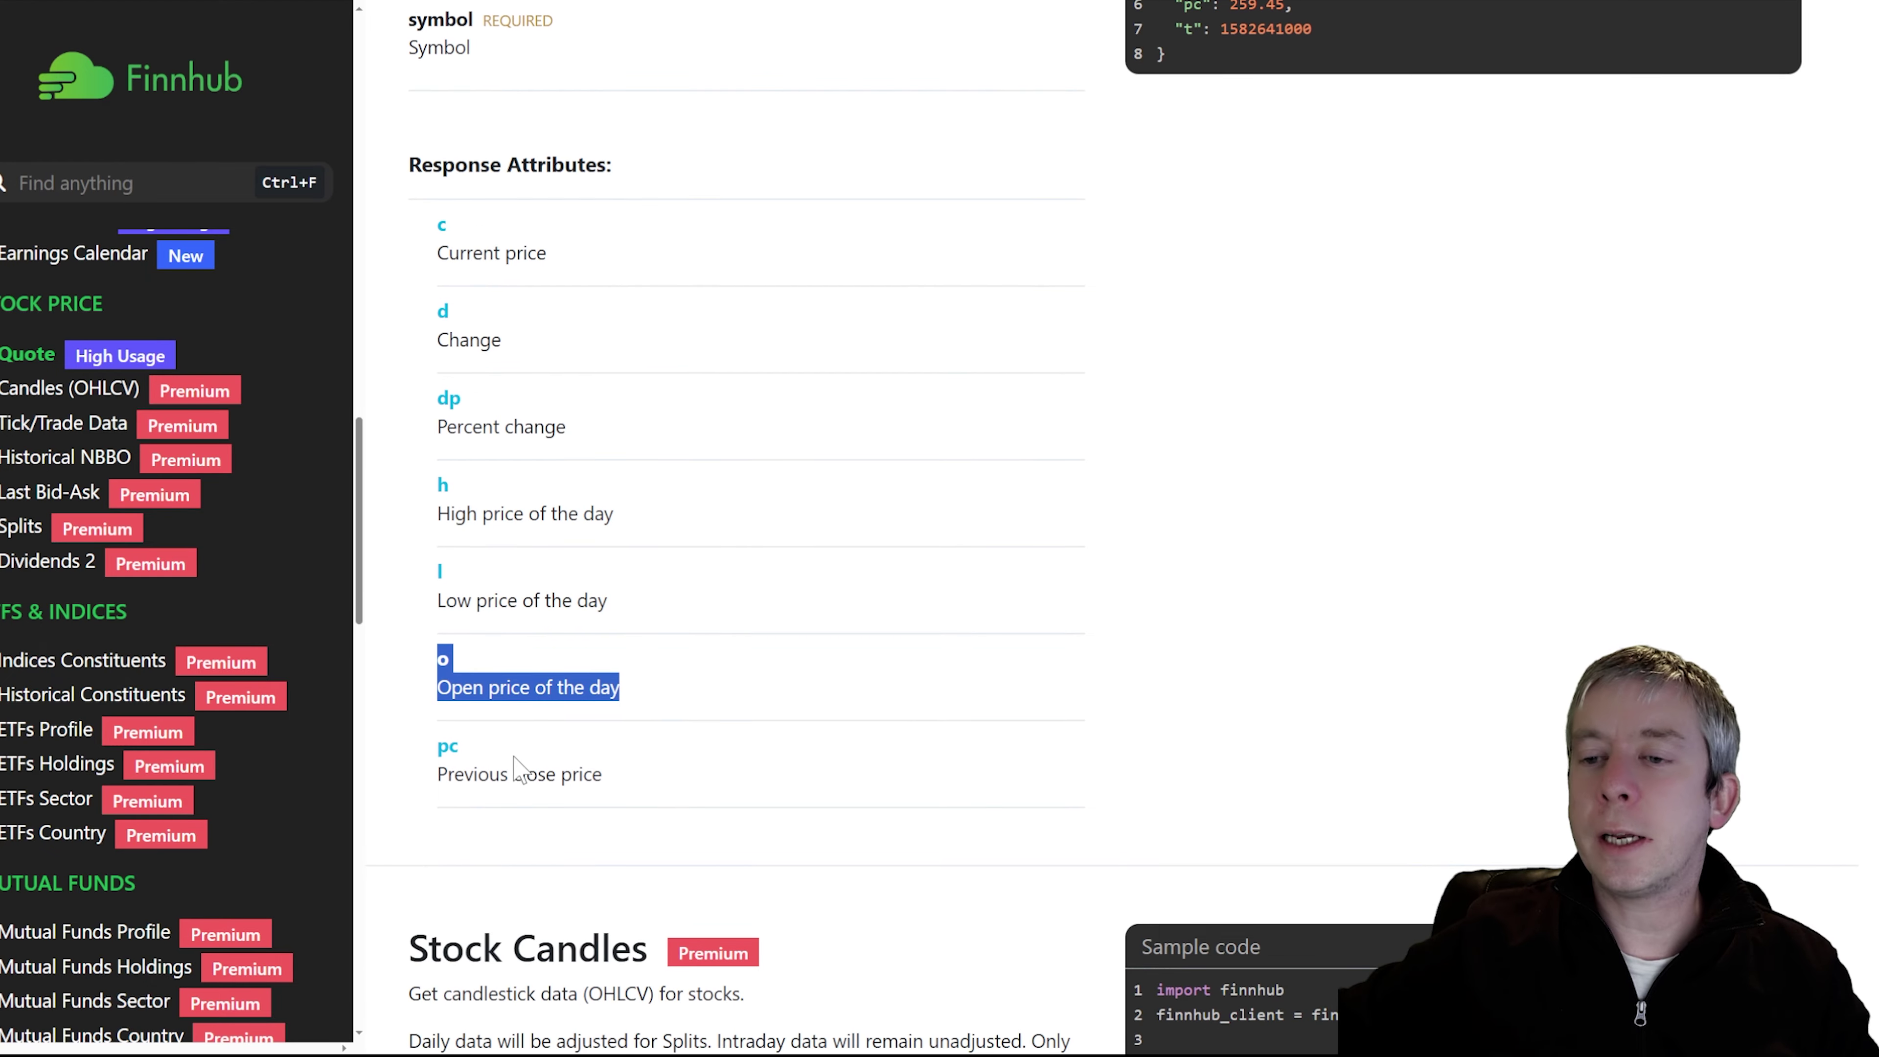
scroll(740, 518, up, 1)
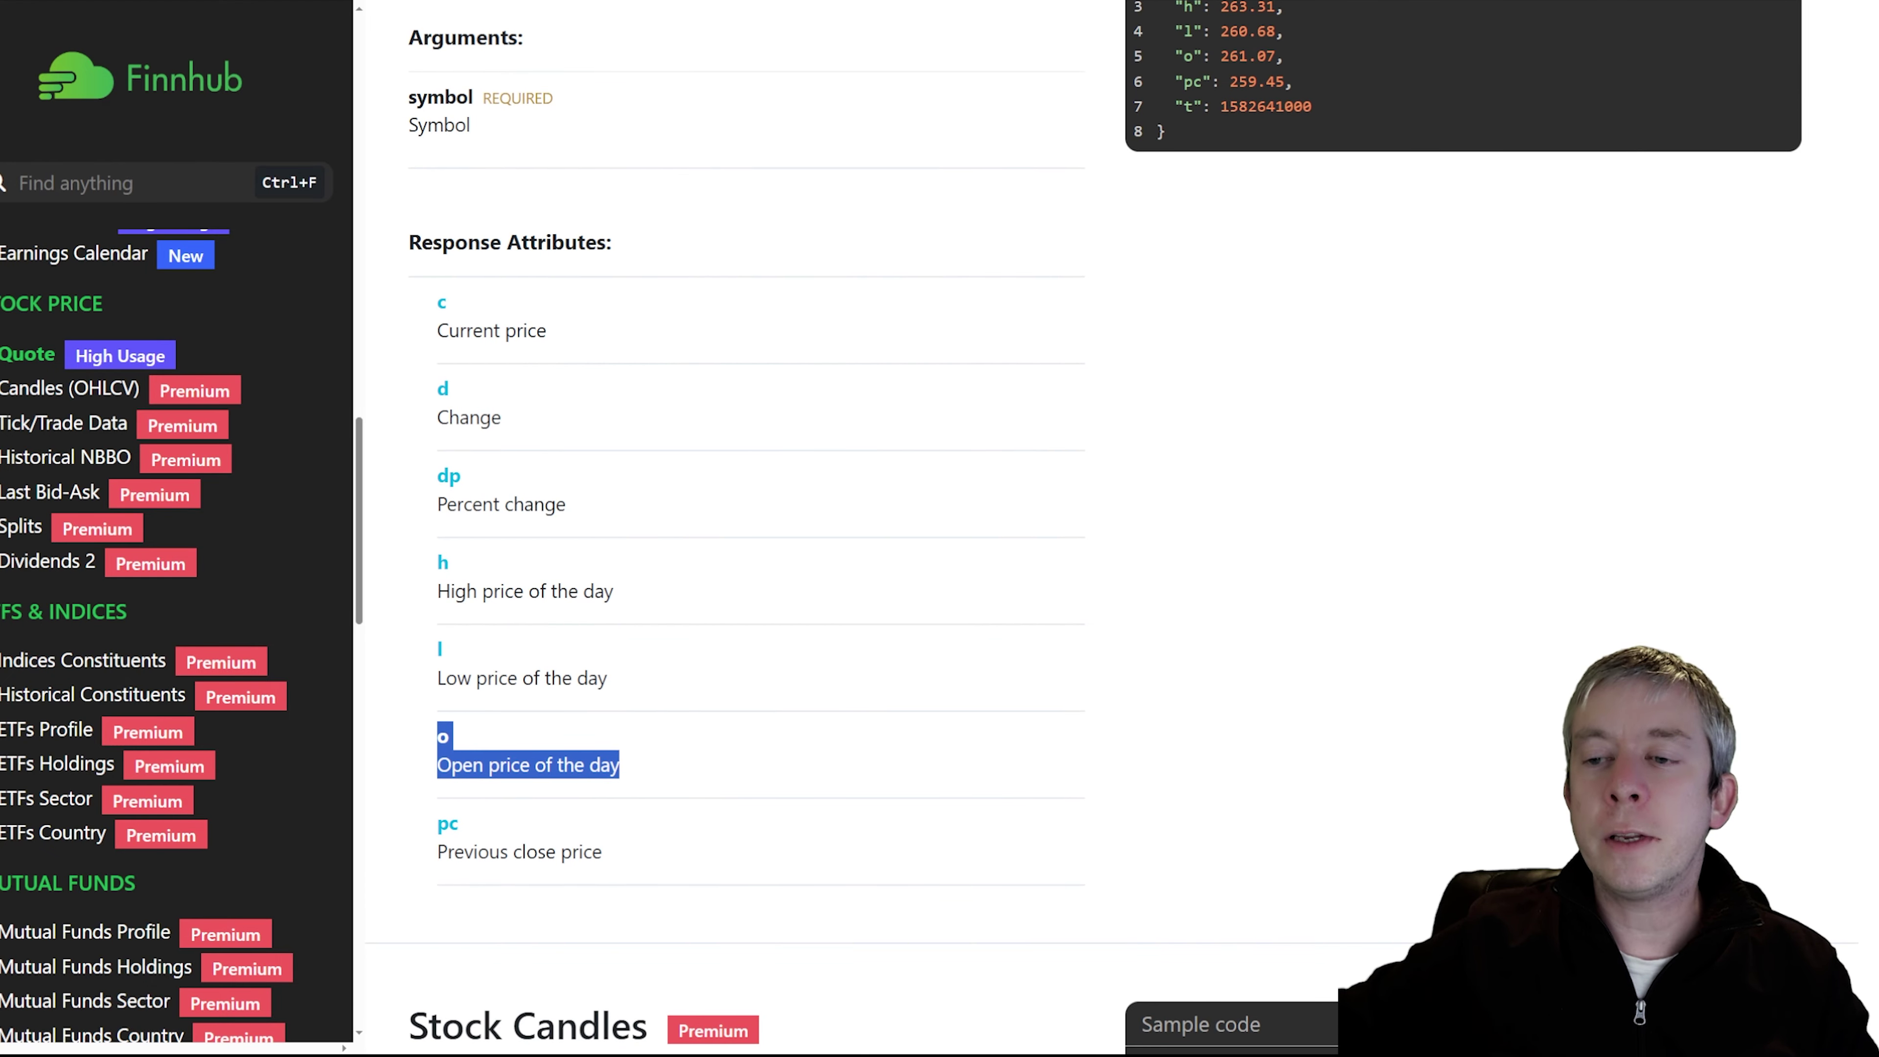
key(alt+Tab)
click(1305, 357)
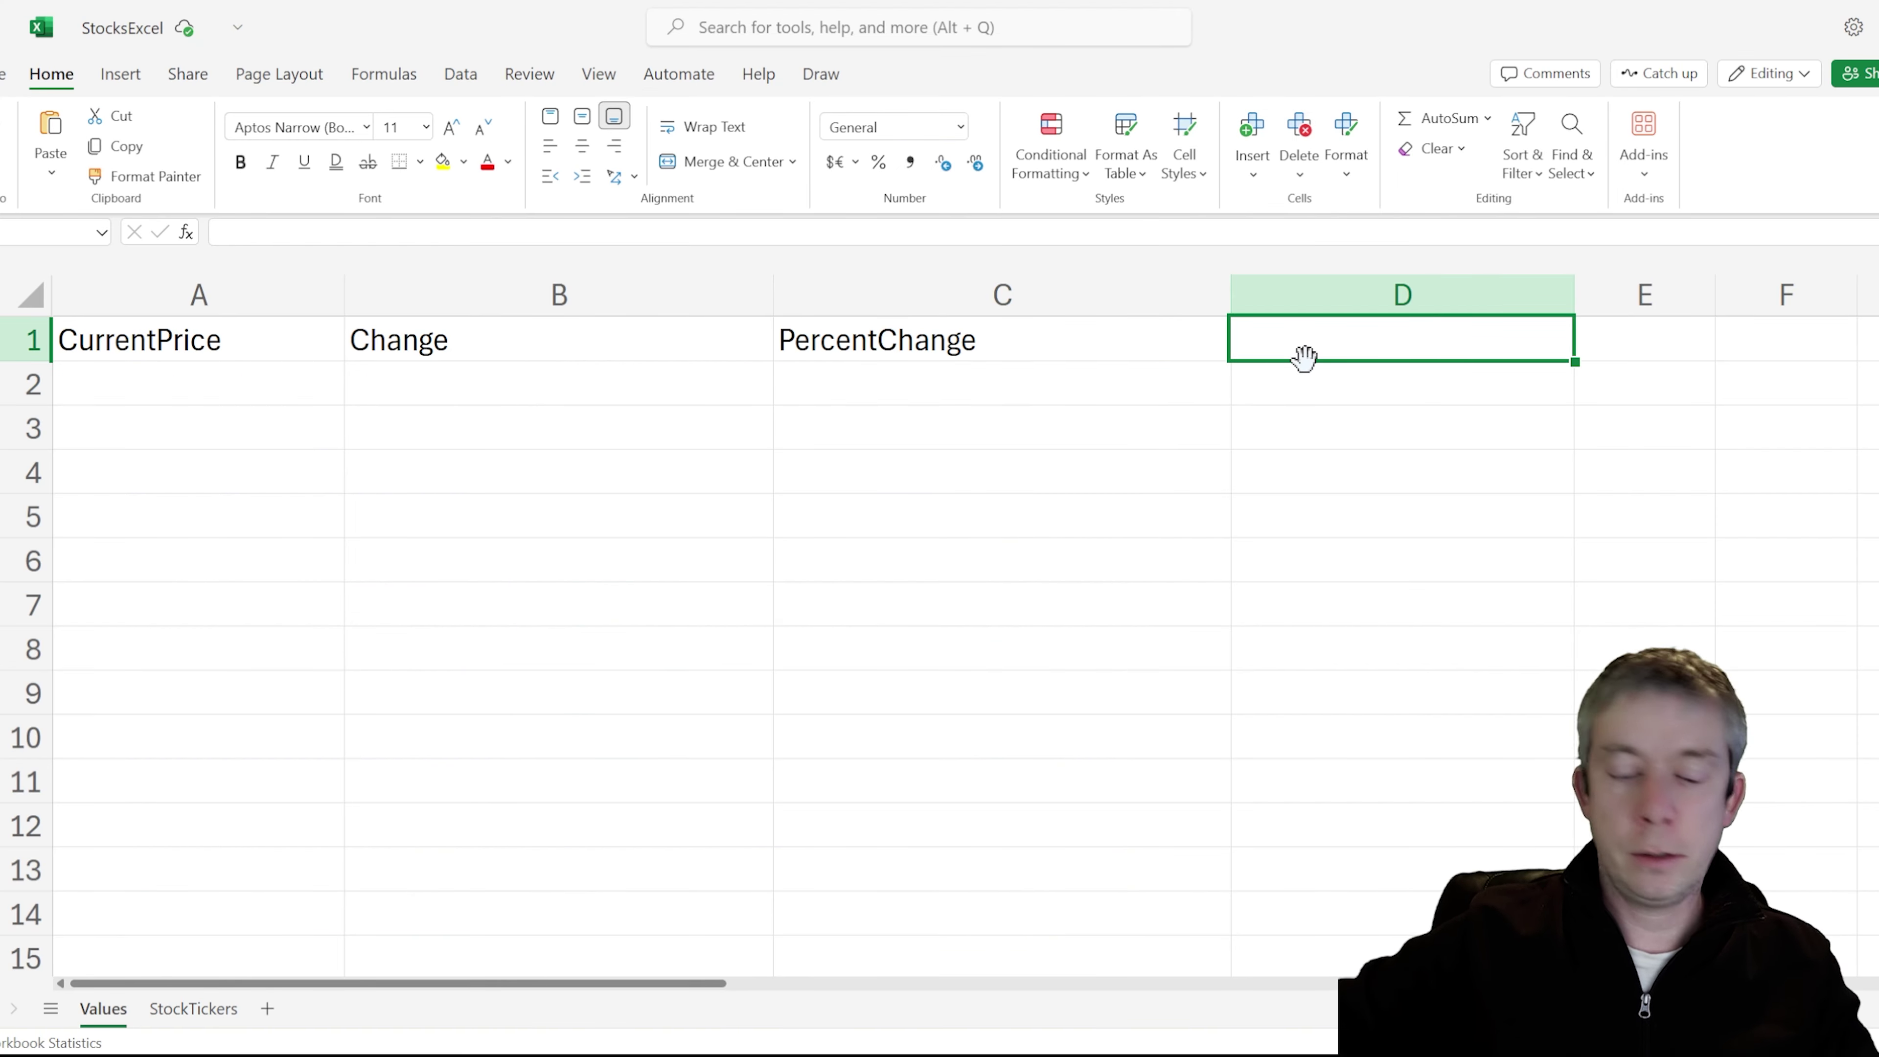
text(OpenPri)
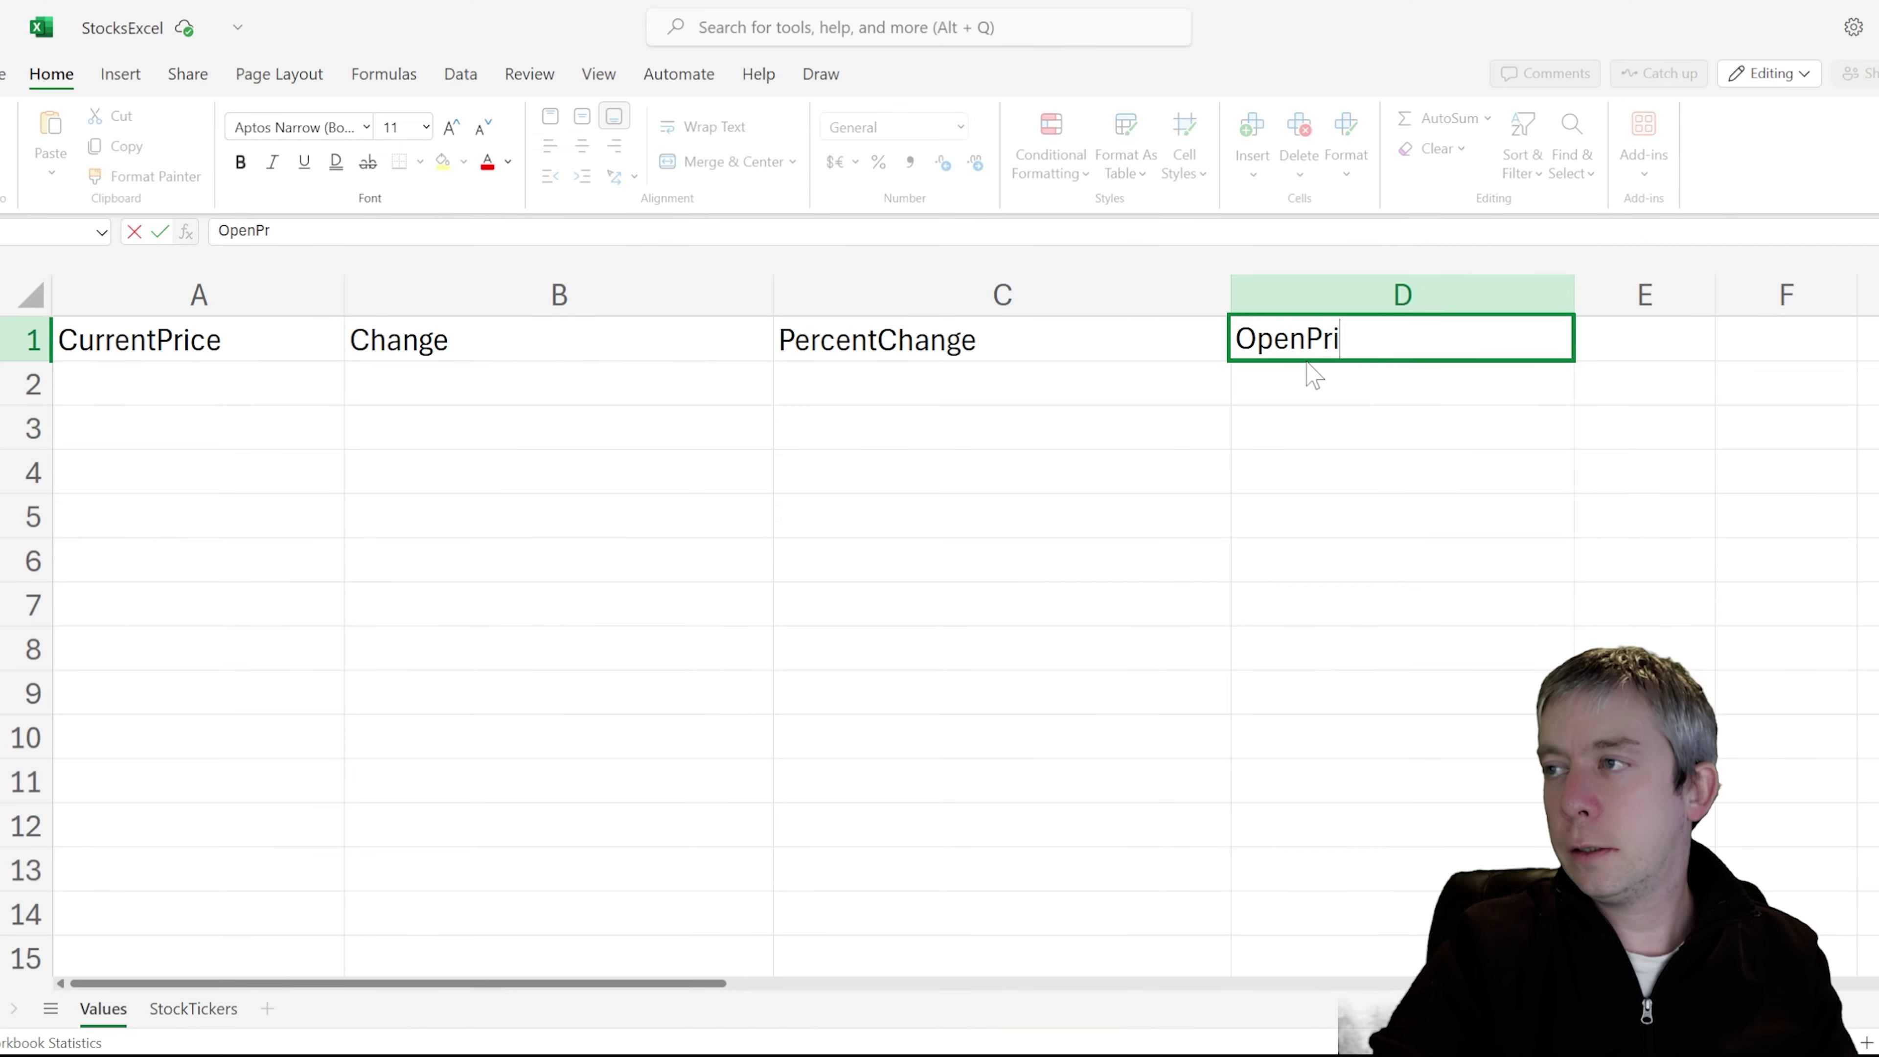
text(ce)
key(Tab)
text(Previous)
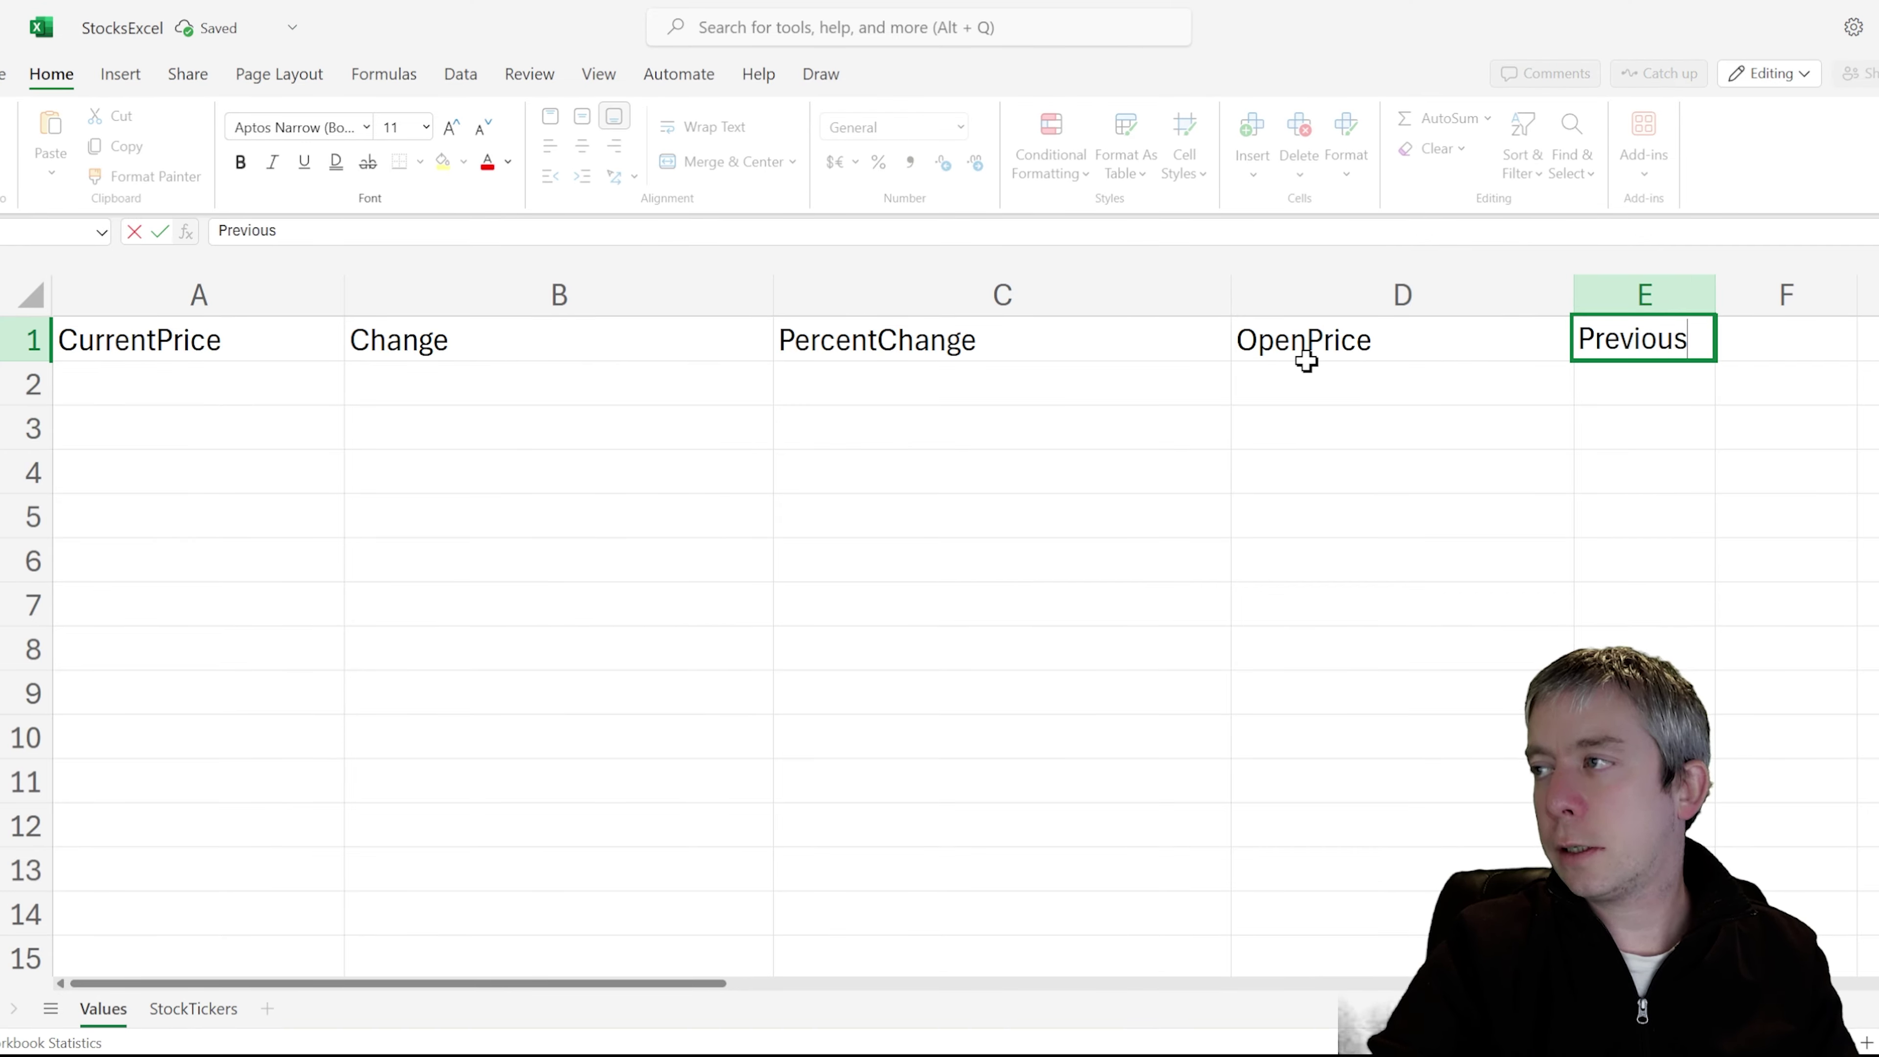
text(Close)
key(Return)
- Insert a new column before CurrentPrice and enter the header StockName in A1
click(154, 299)
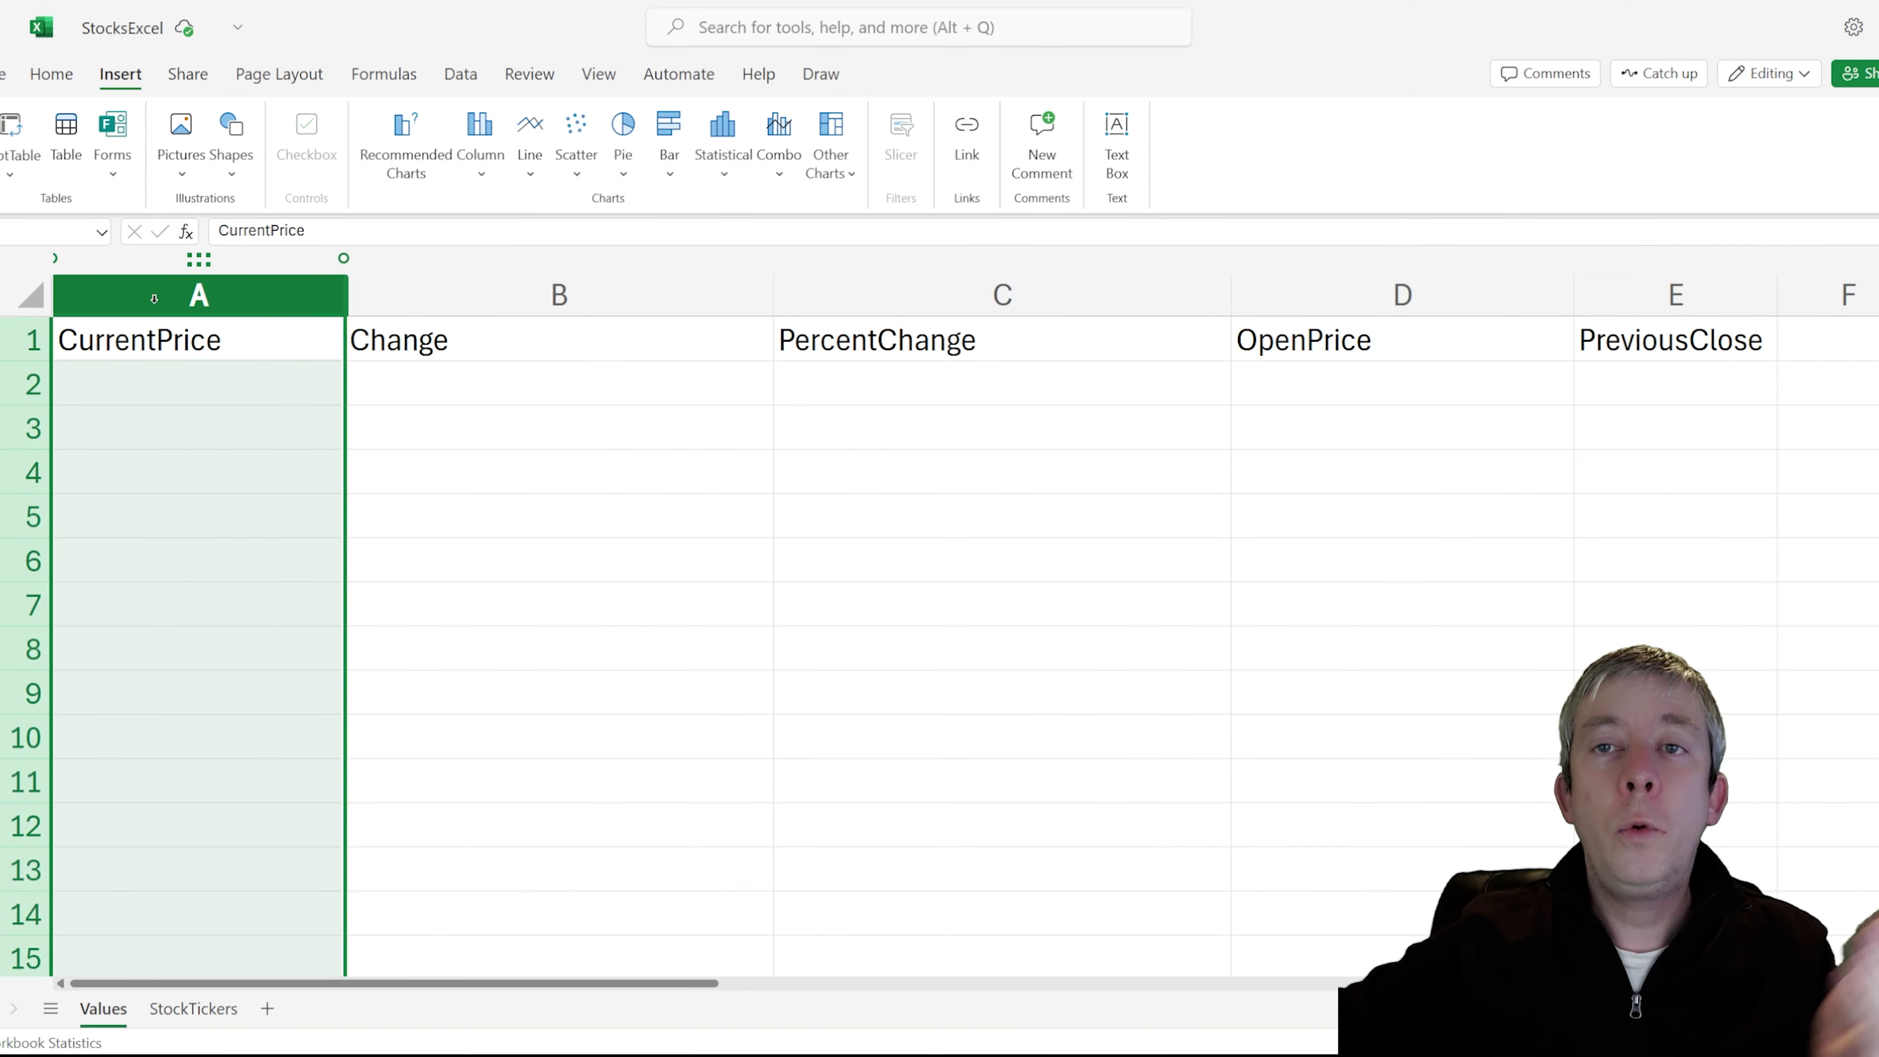
right_click(154, 299)
click(252, 487)
click(131, 337)
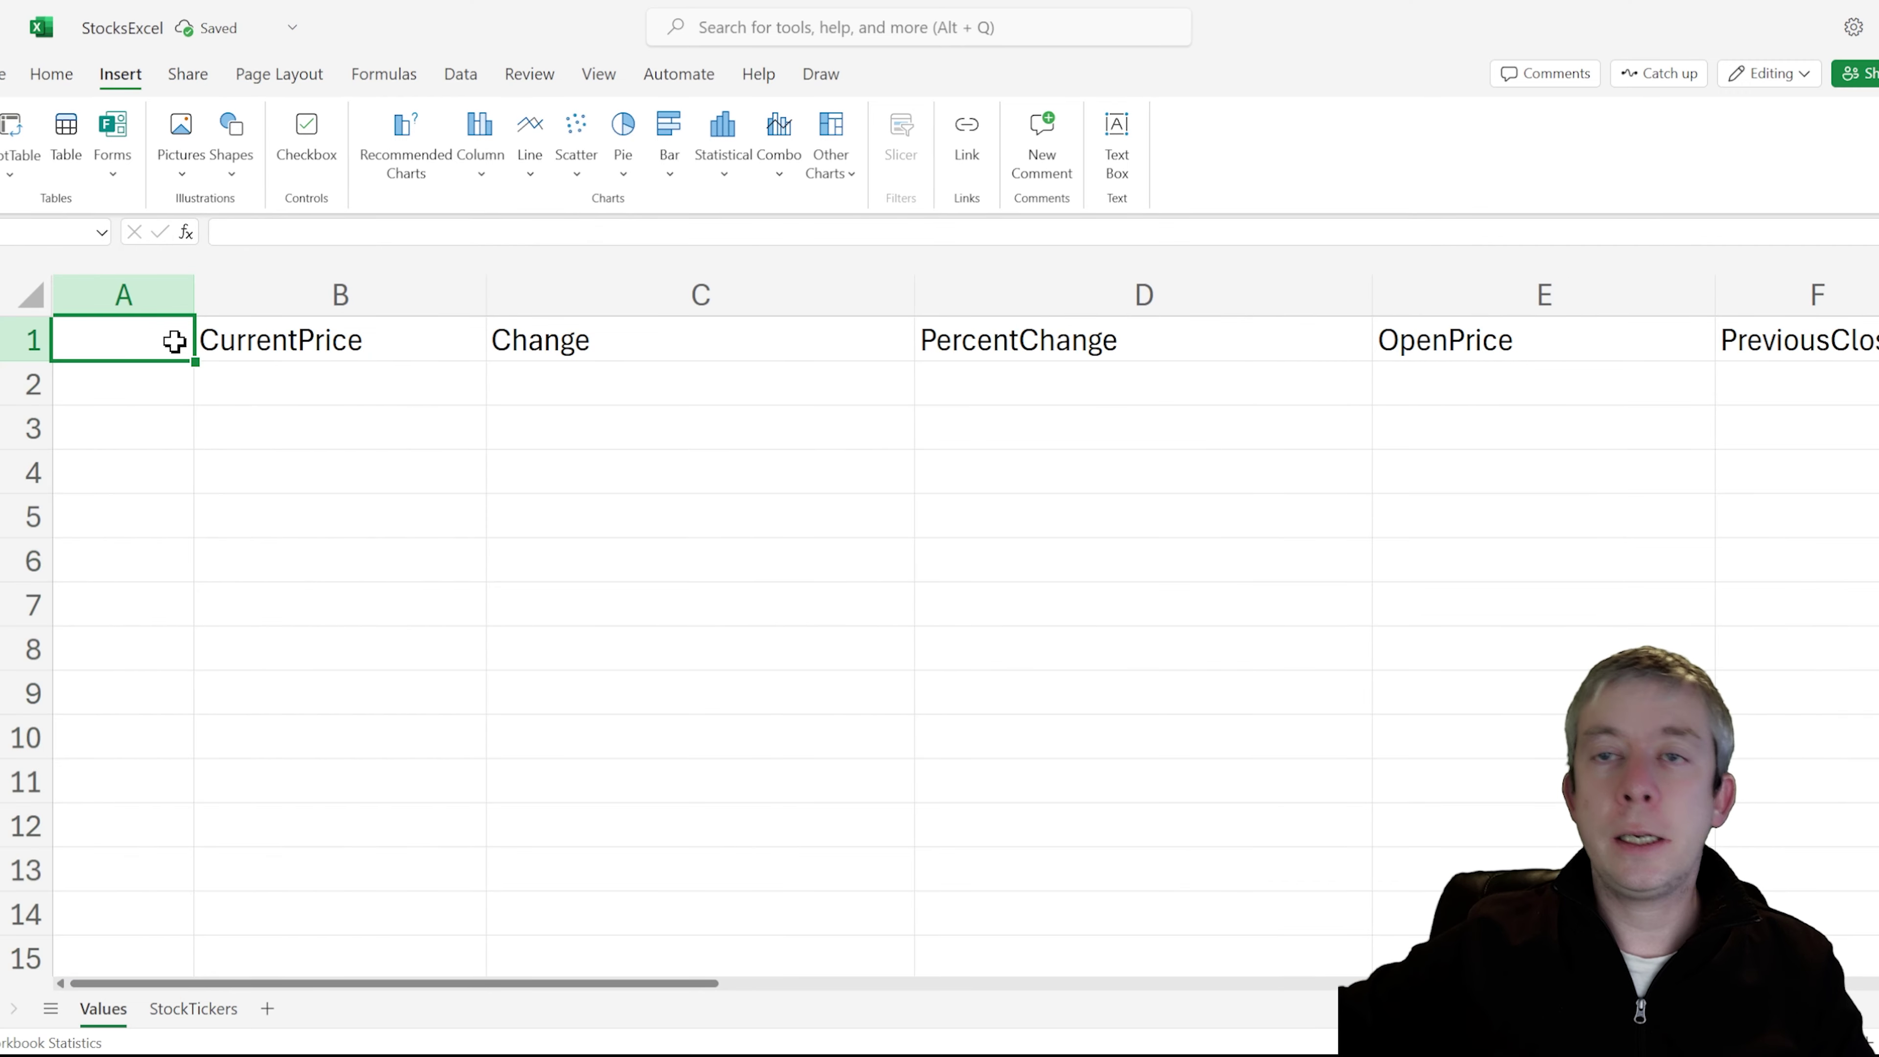
text(NStockName)
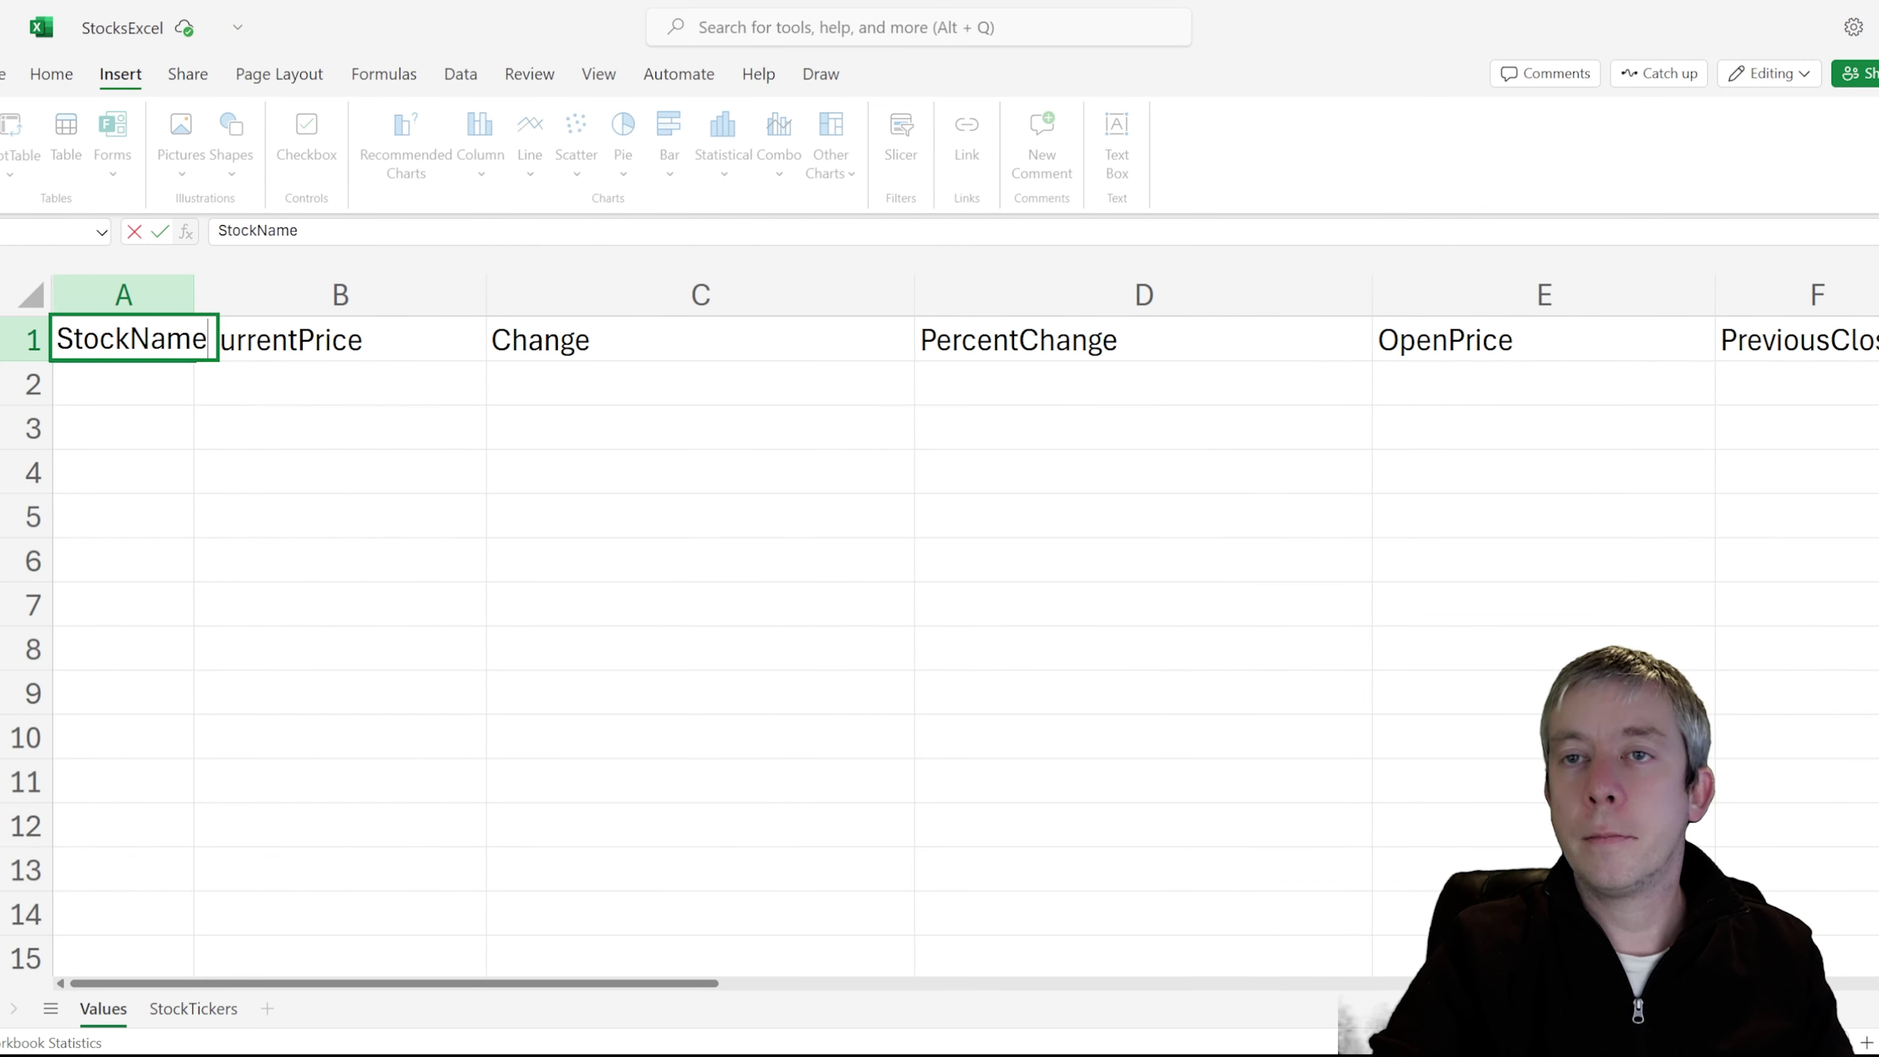
key(Return)
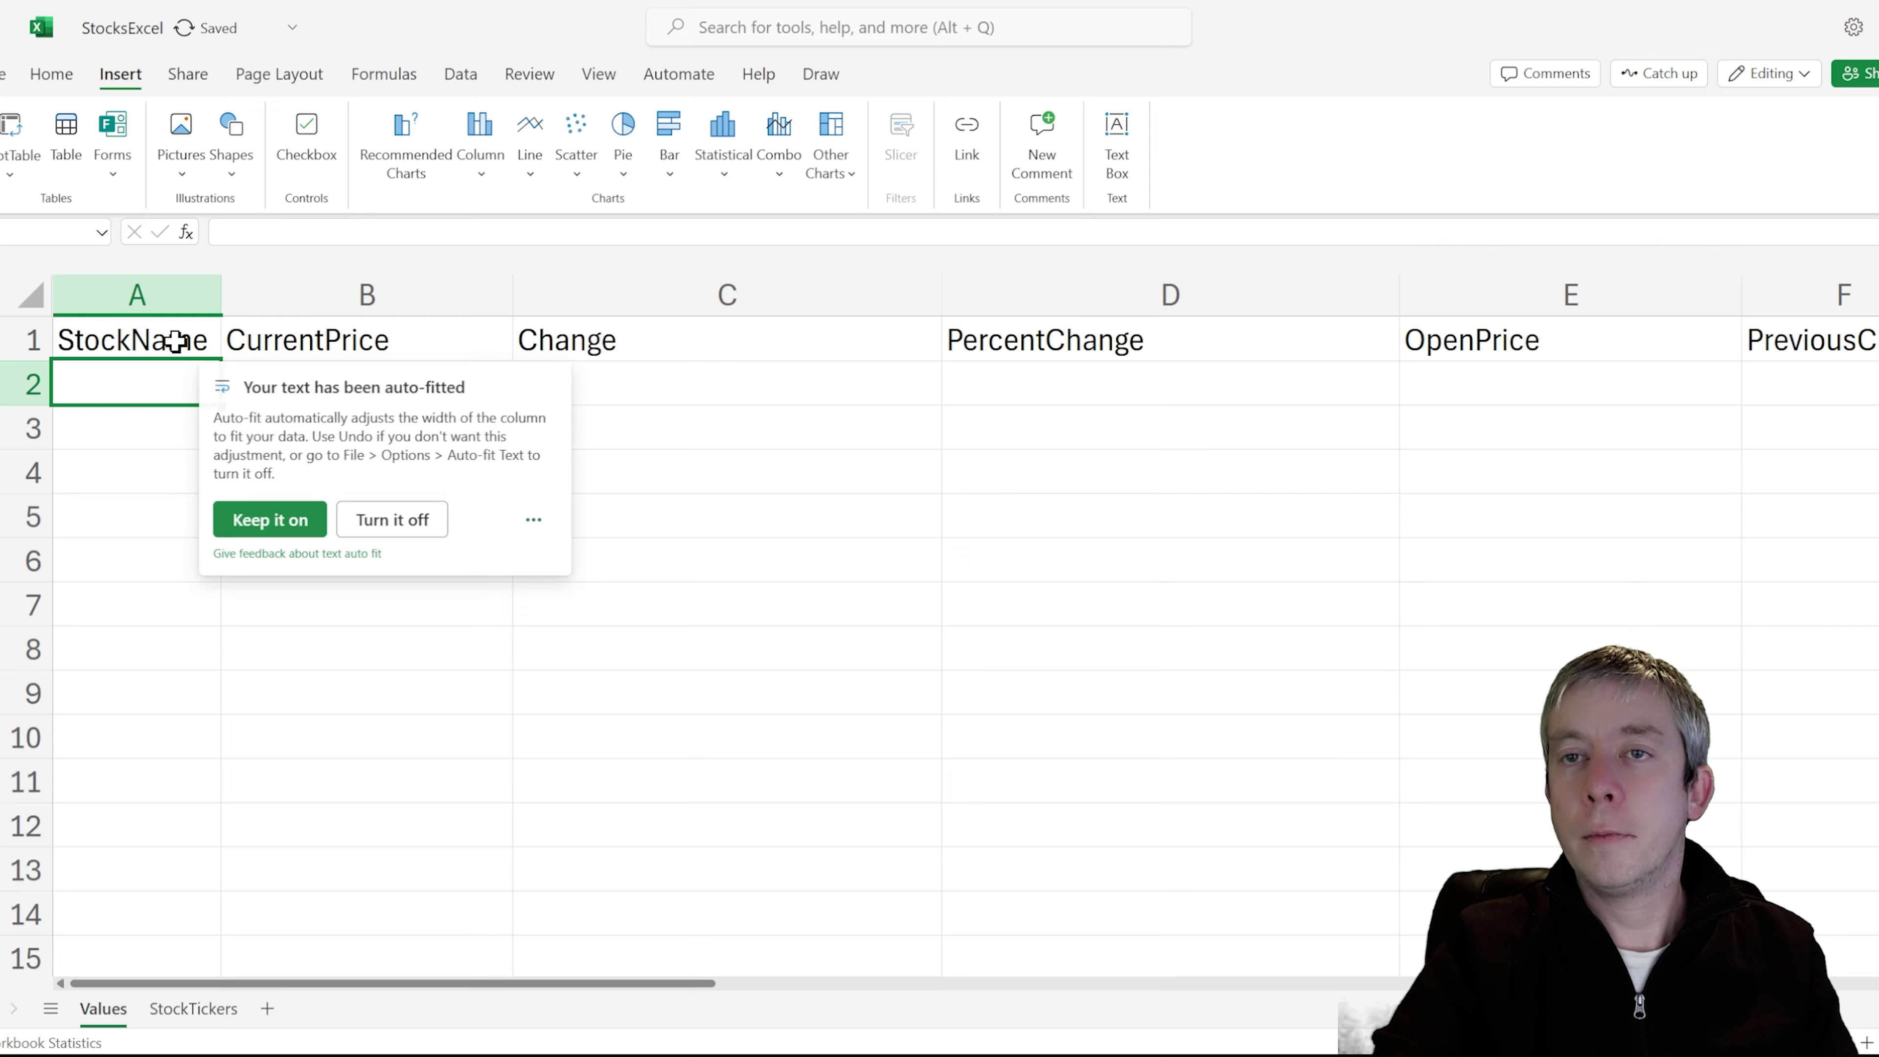
- Narrow the CurrentPrice, Change and PercentChange columns to fit closely around their header text
scroll(852, 996, right, 3)
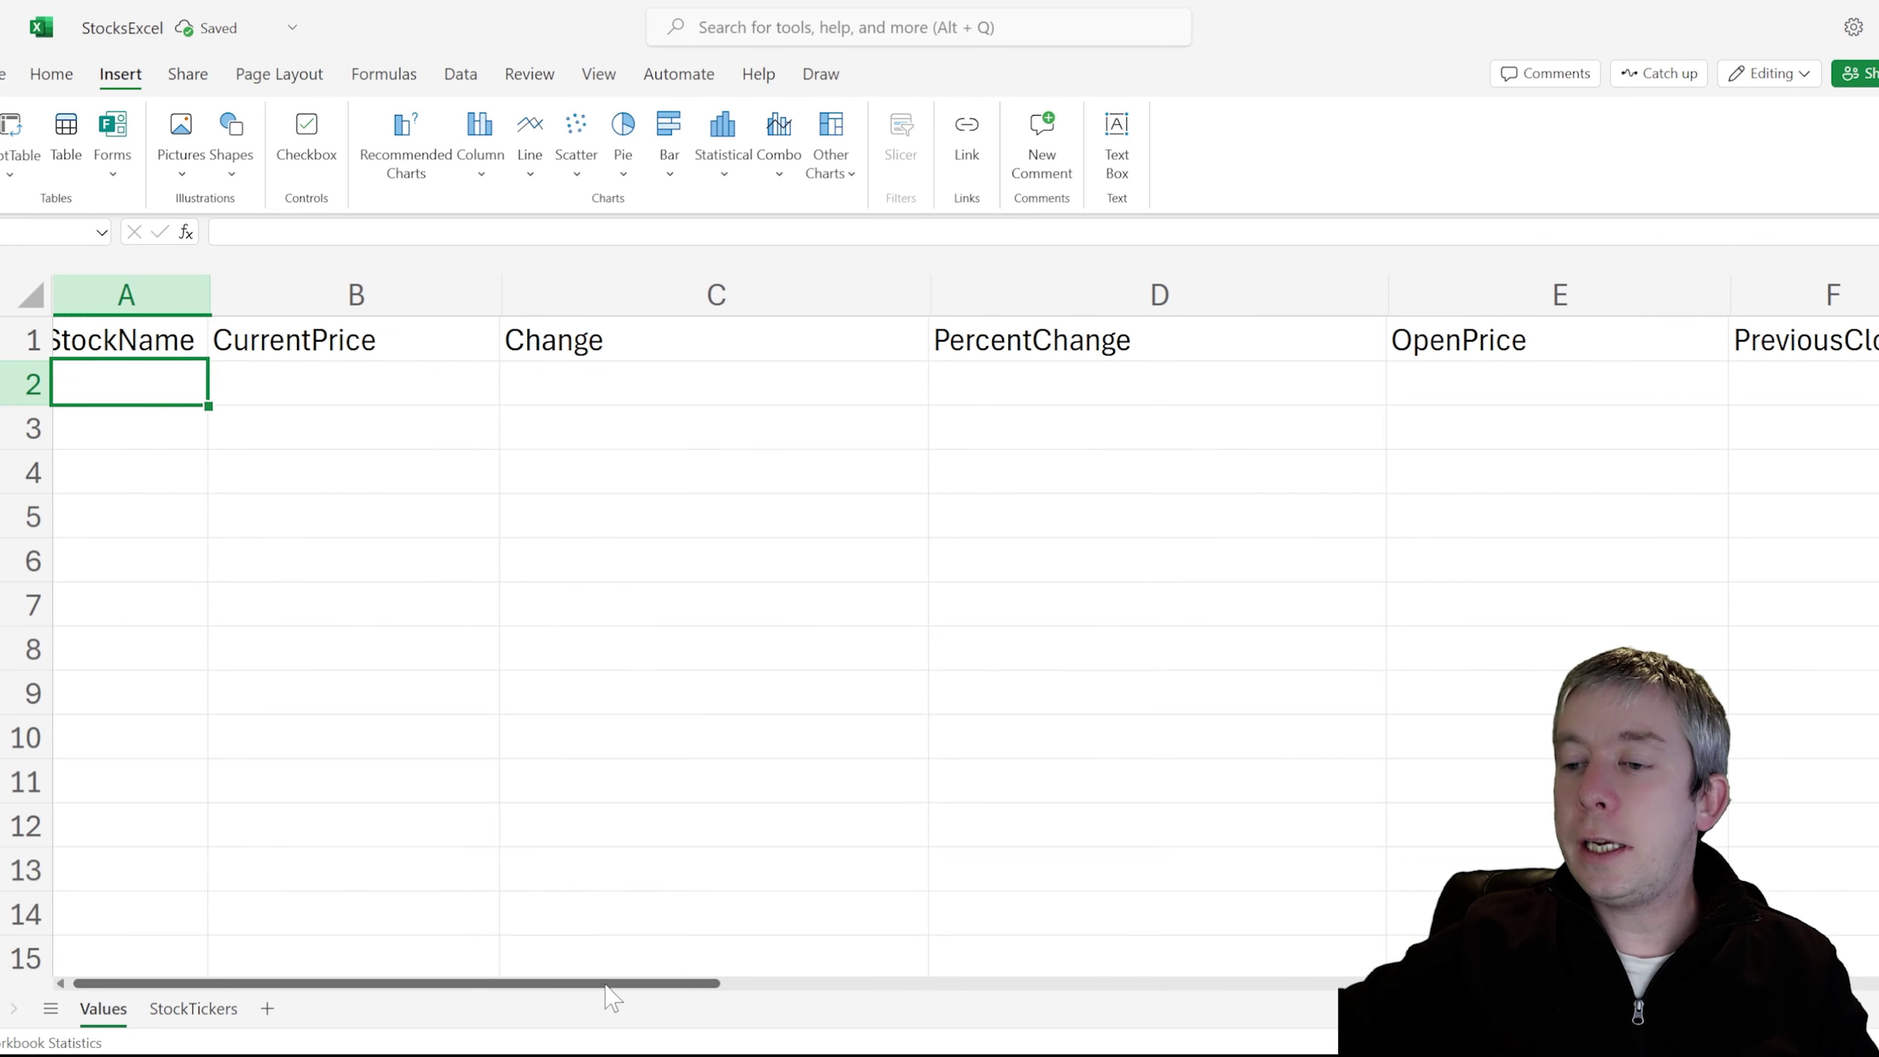
scroll(659, 1007, left, 3)
click(522, 296)
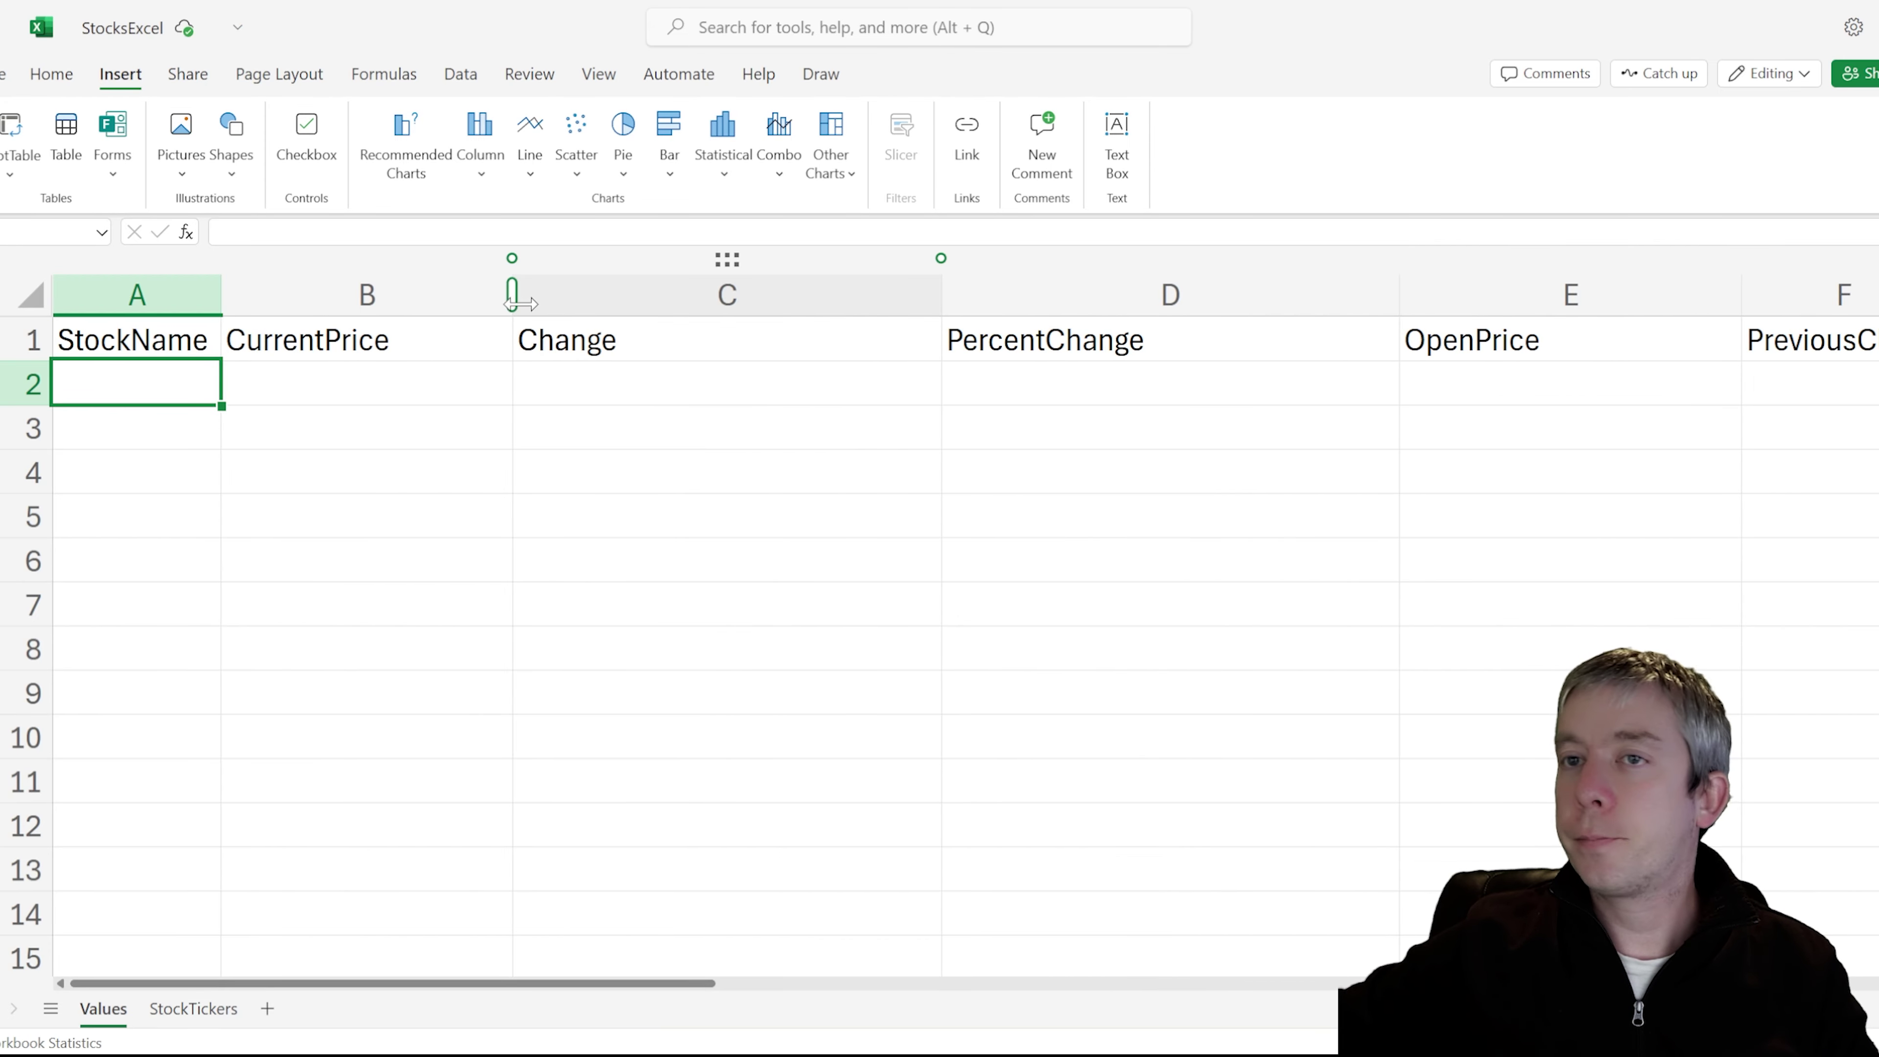
drag(513, 296, 437, 296)
drag(866, 299, 597, 296)
drag(1053, 295, 845, 294)
- Add the header Date in G1, after the PreviousClose column
click(1447, 348)
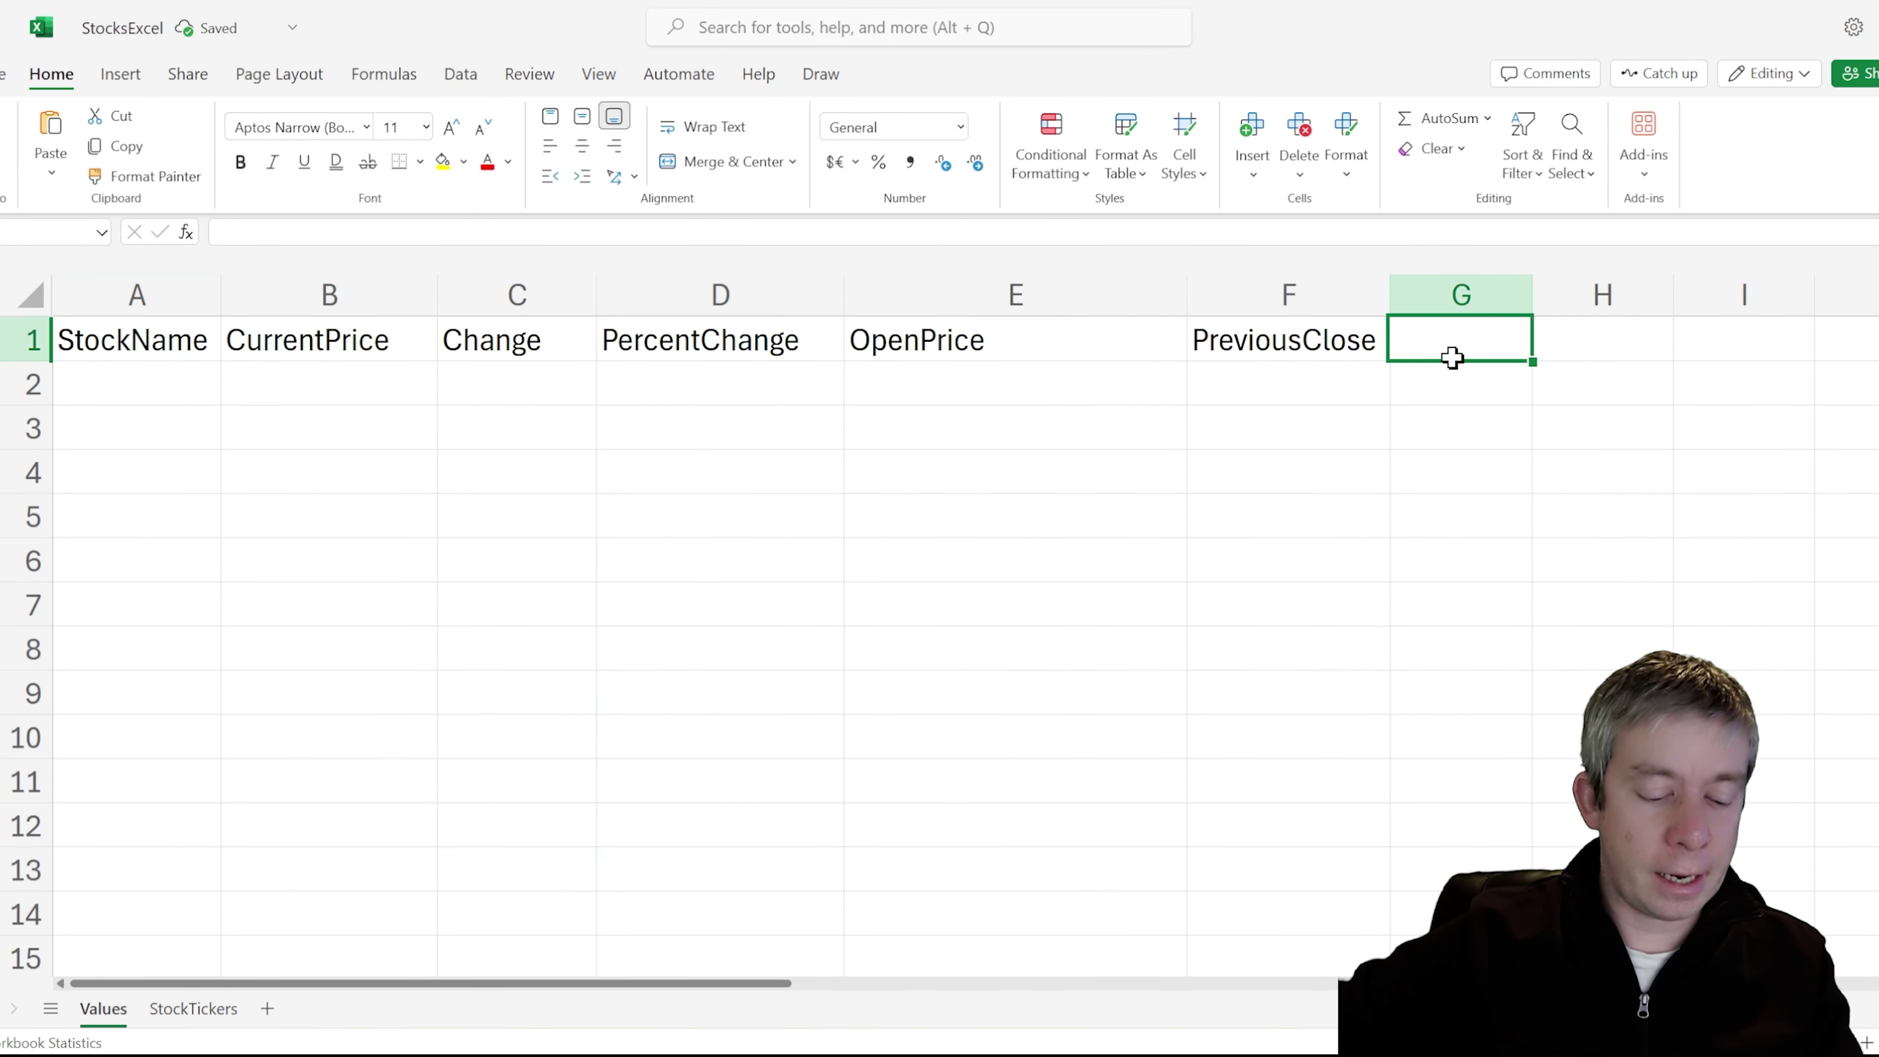
text(Date)
key(Return)
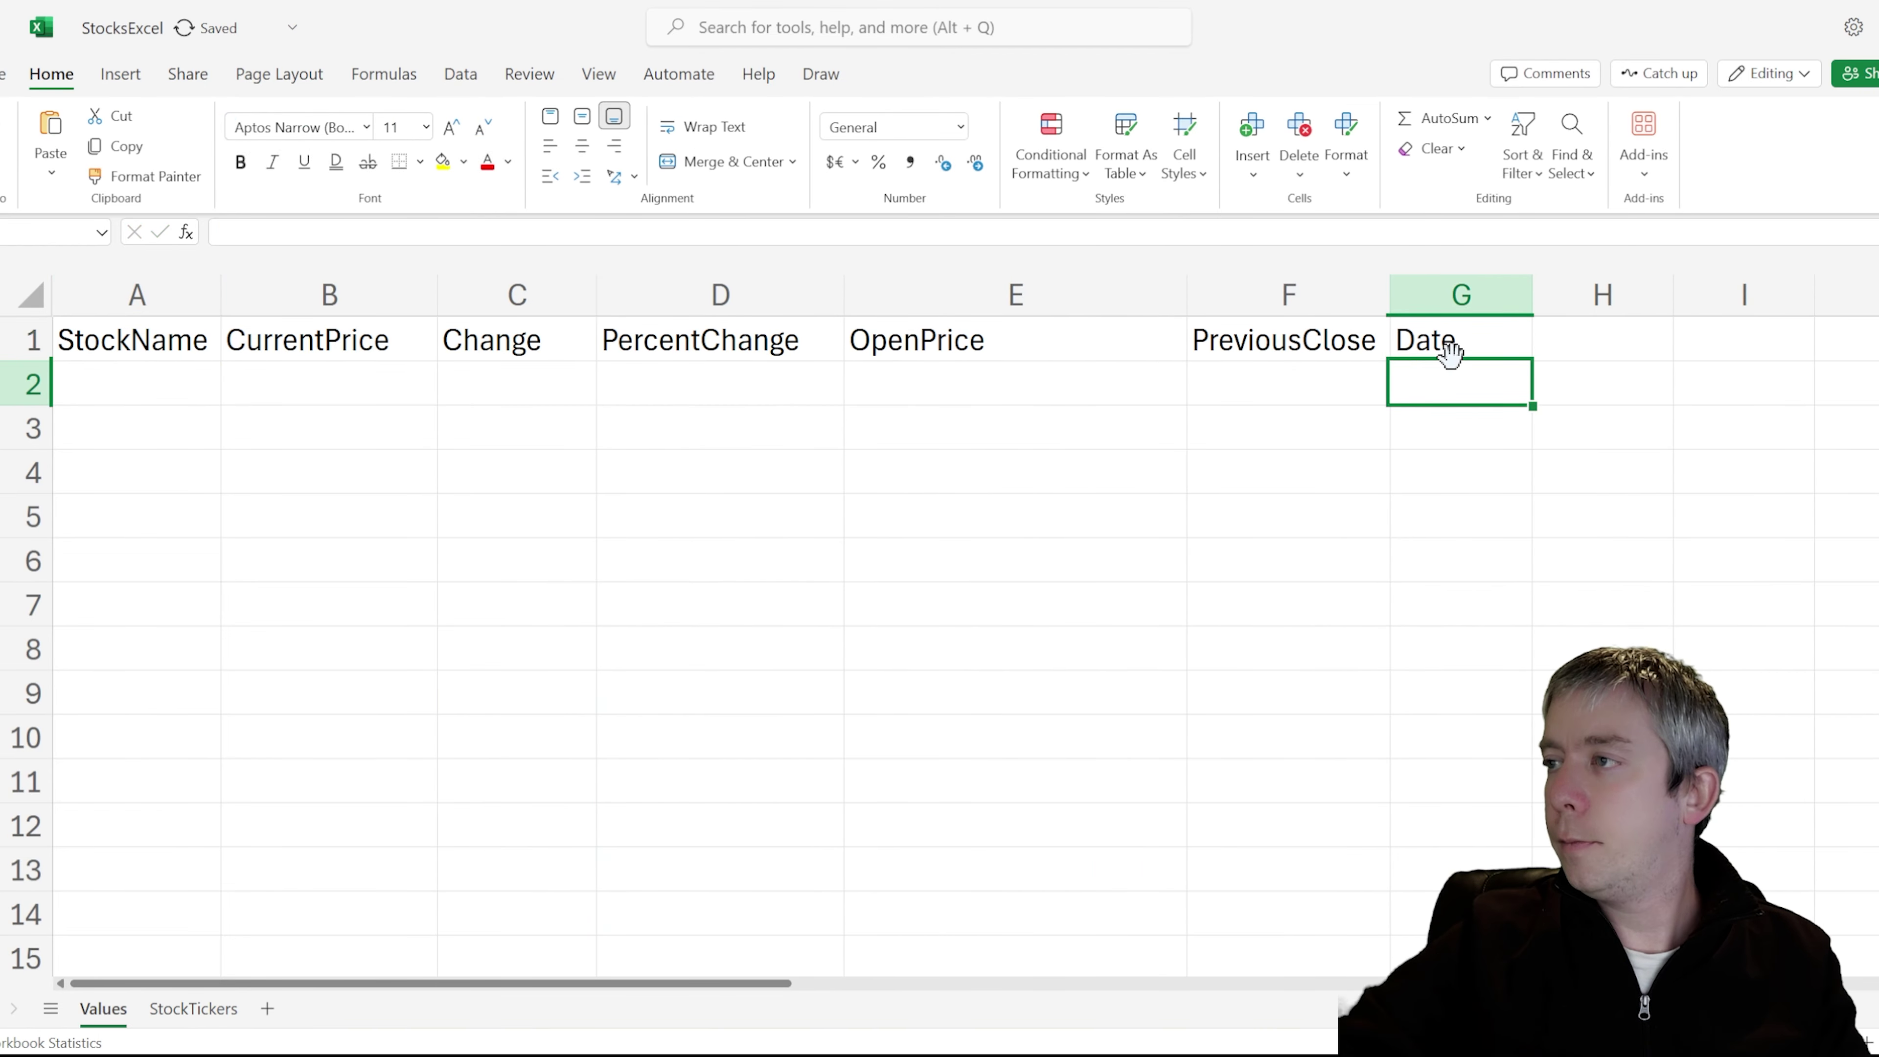
- Convert the range A1:G2 into a table, using the first row as headers
drag(1439, 400, 103, 337)
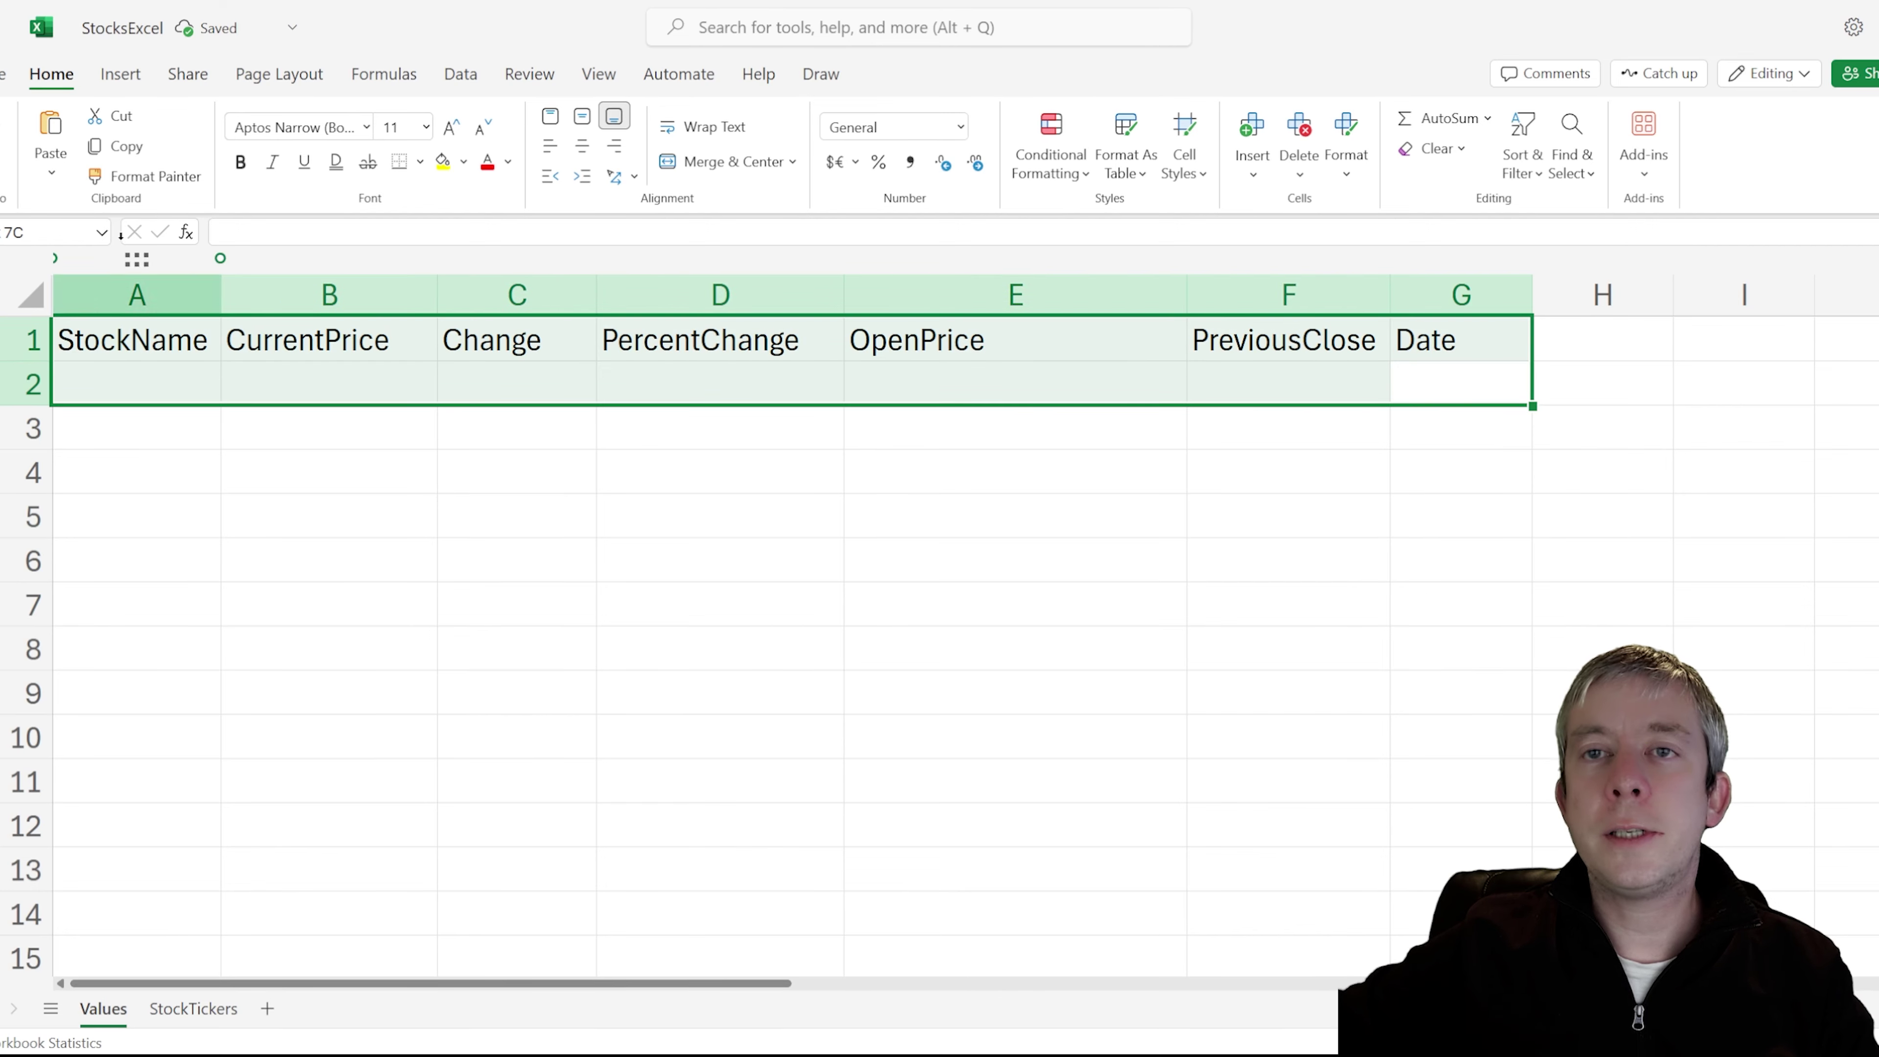
click(121, 75)
click(66, 138)
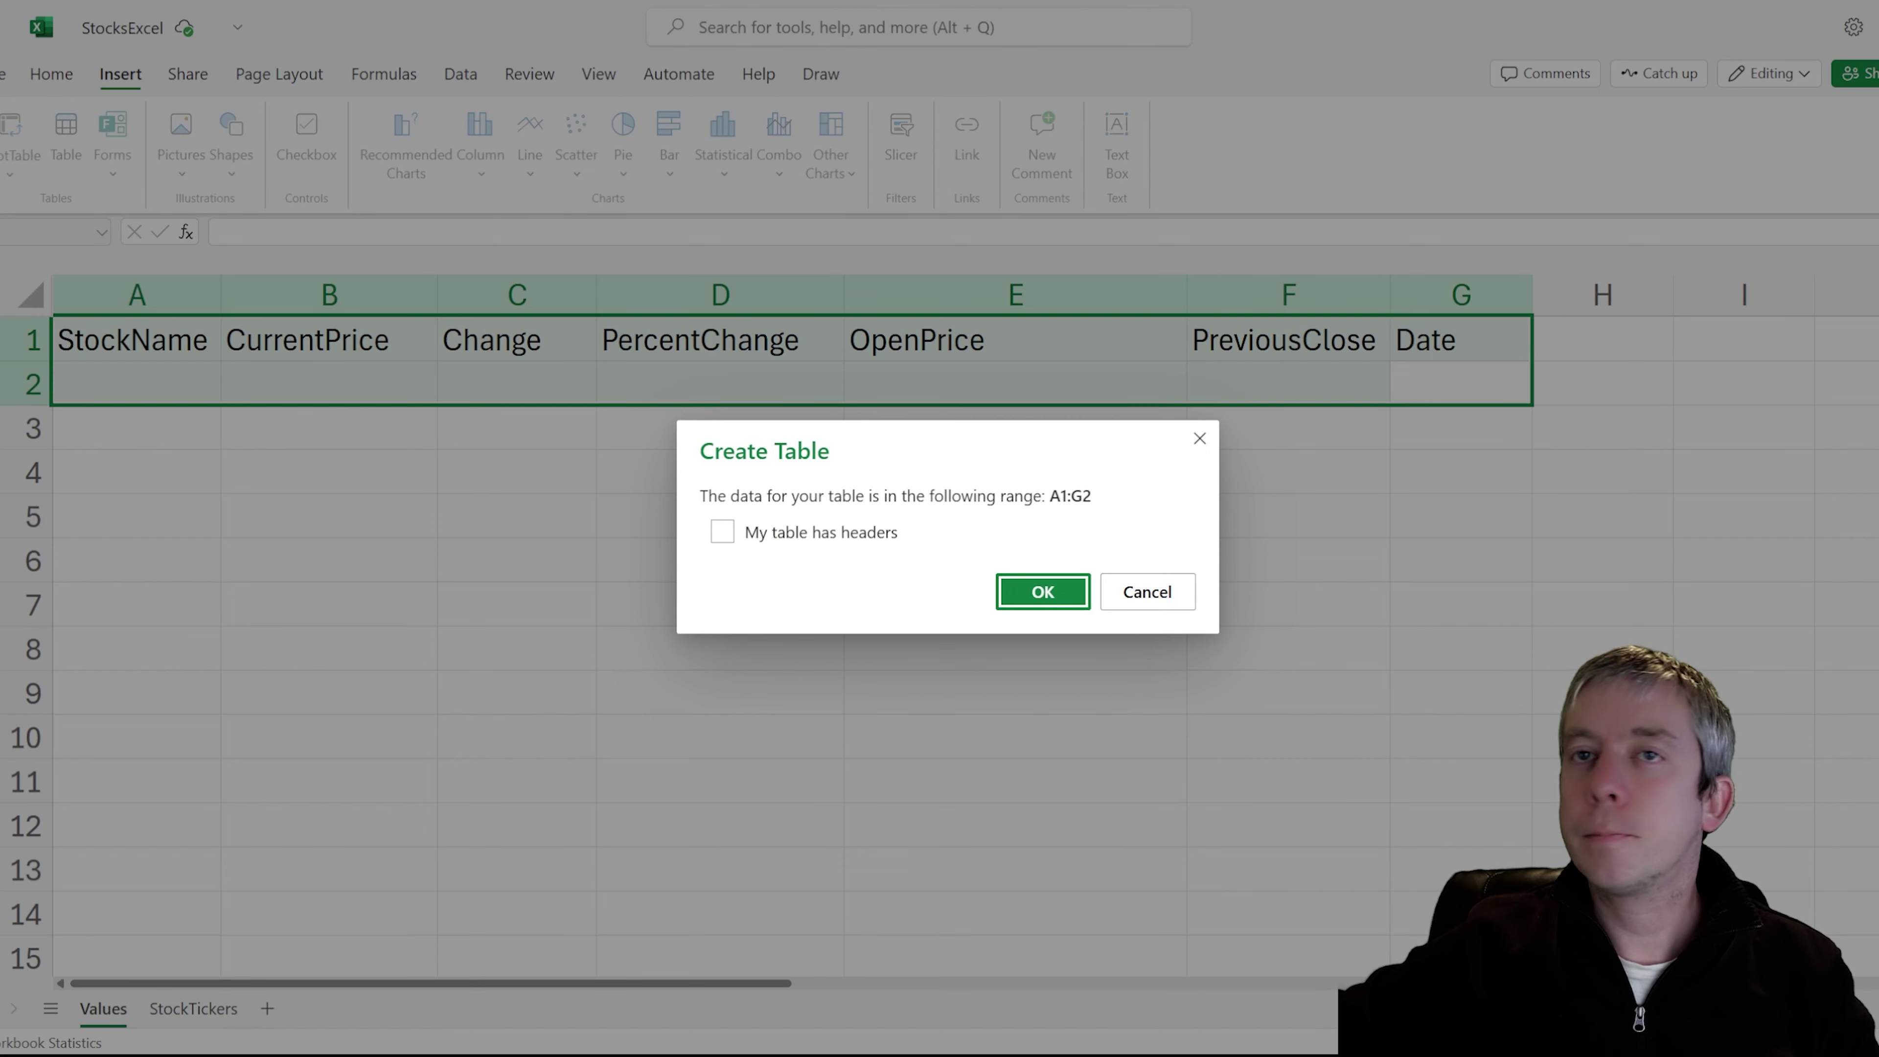
click(722, 531)
click(1036, 592)
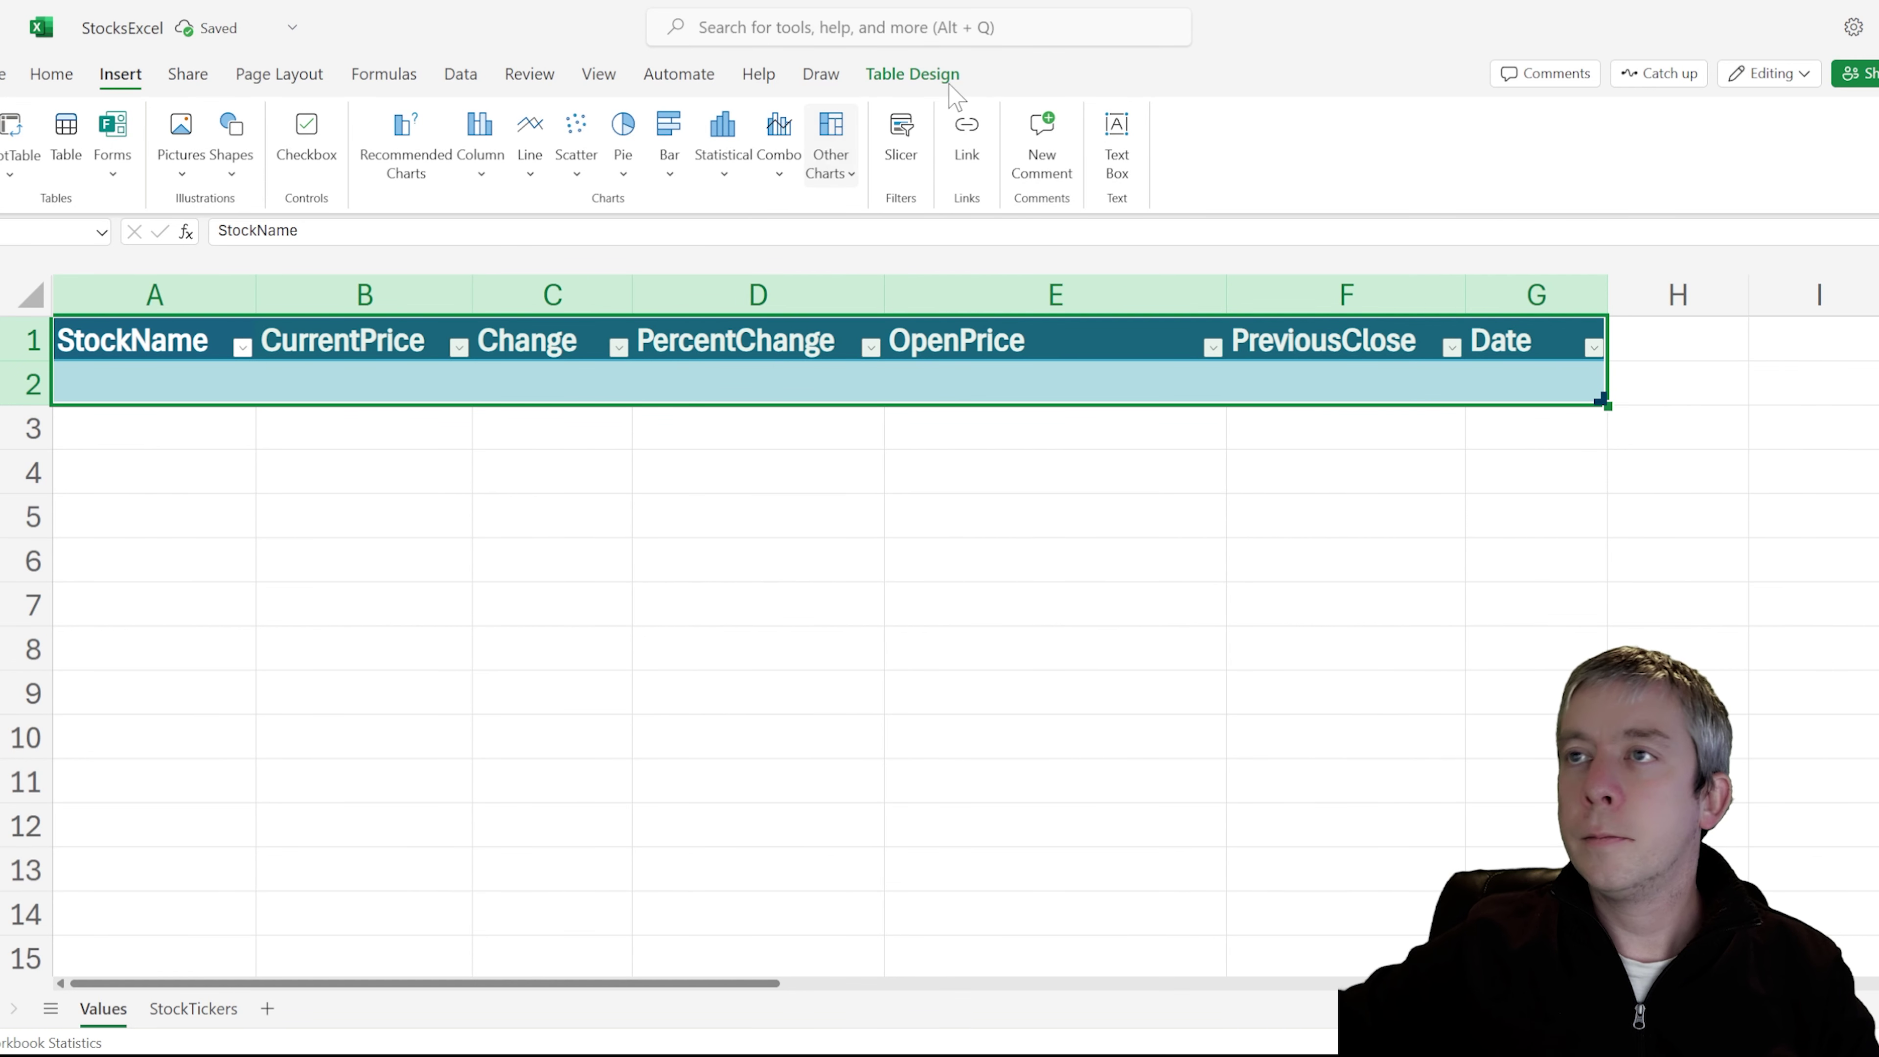
- Rename the new table on the Values sheet as StockData
click(912, 74)
click(62, 115)
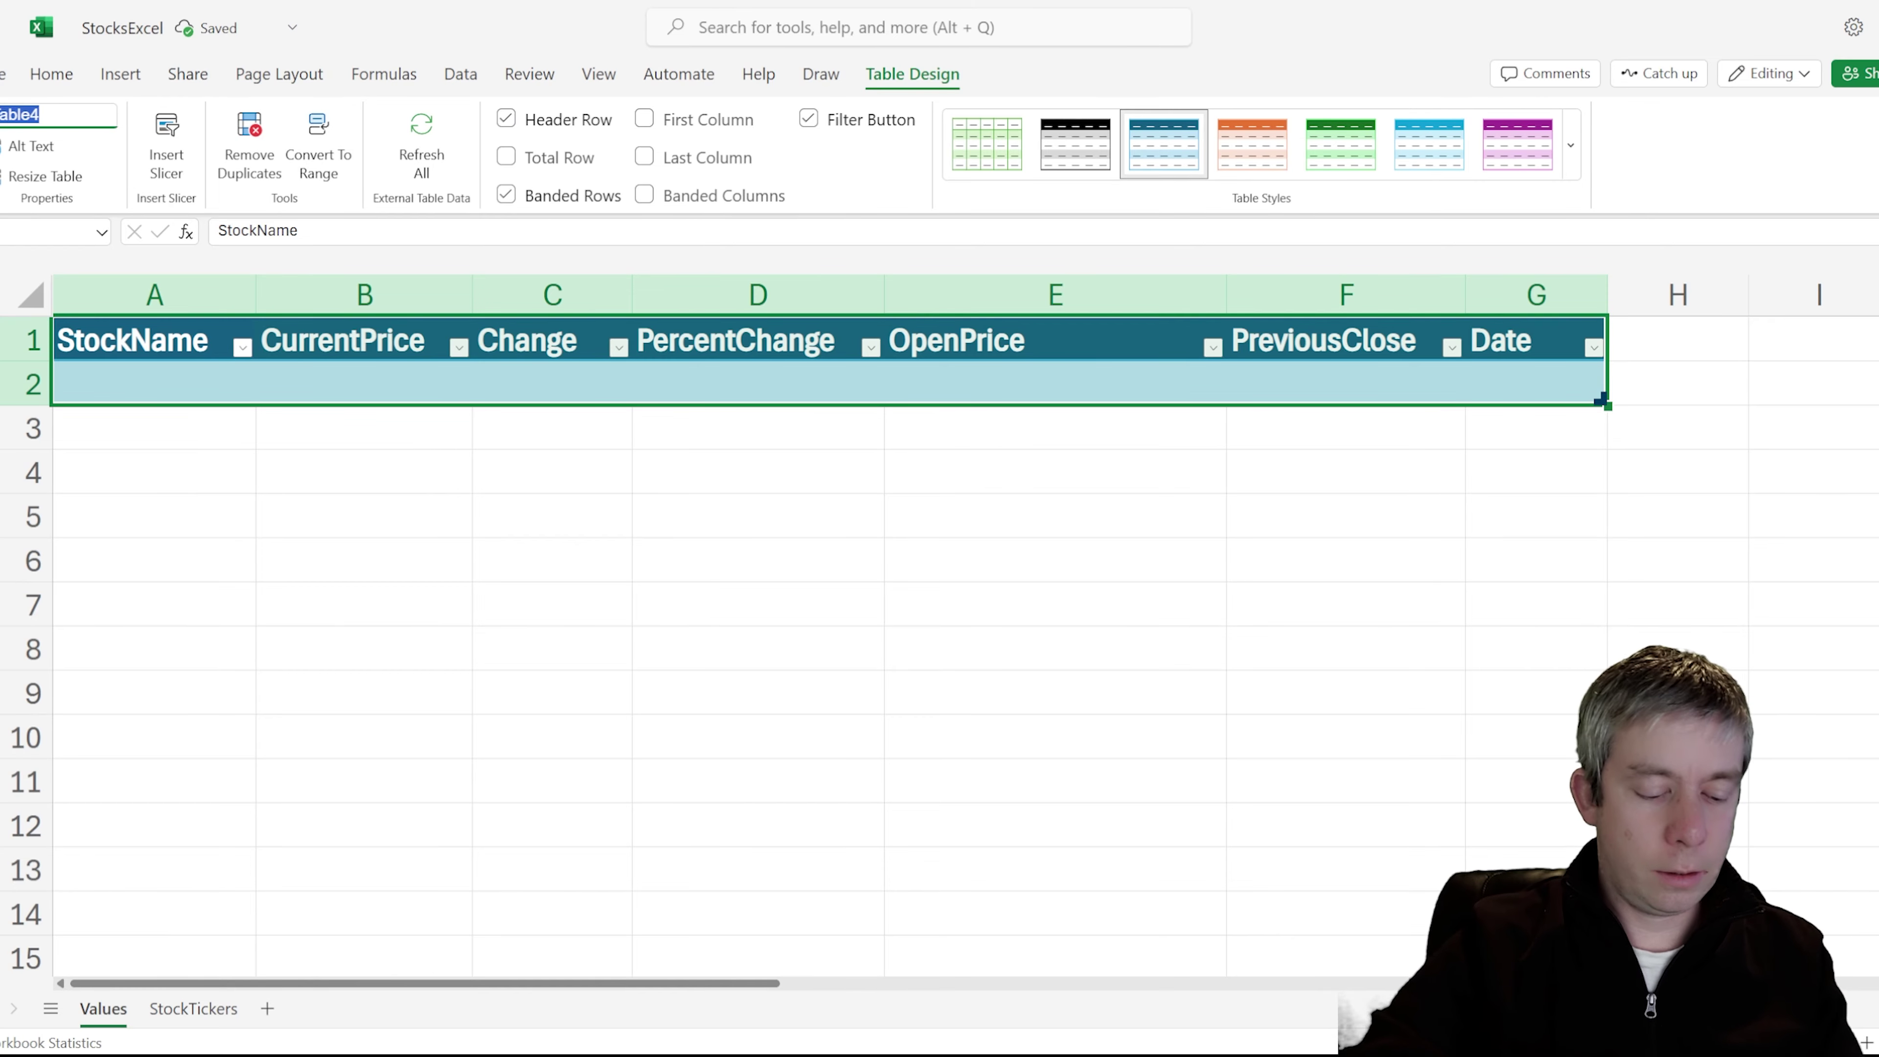
text(Sto)
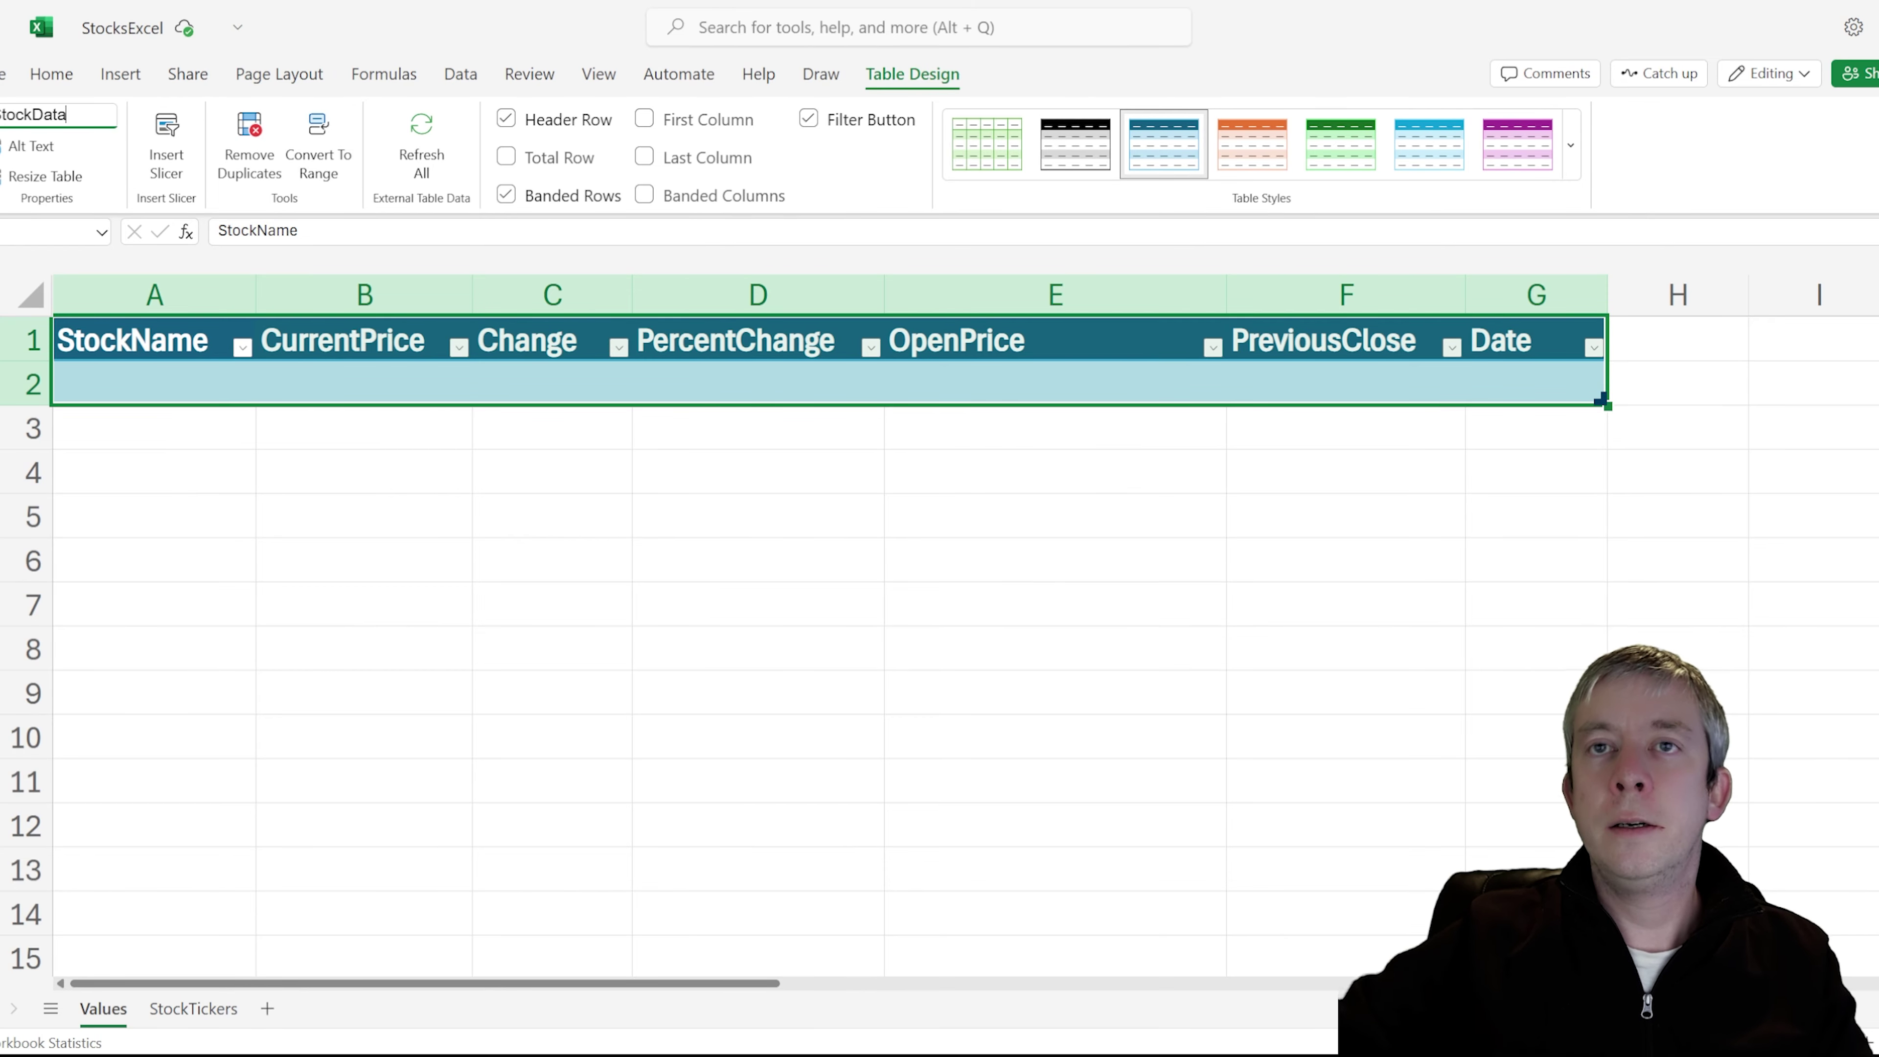
click(315, 511)
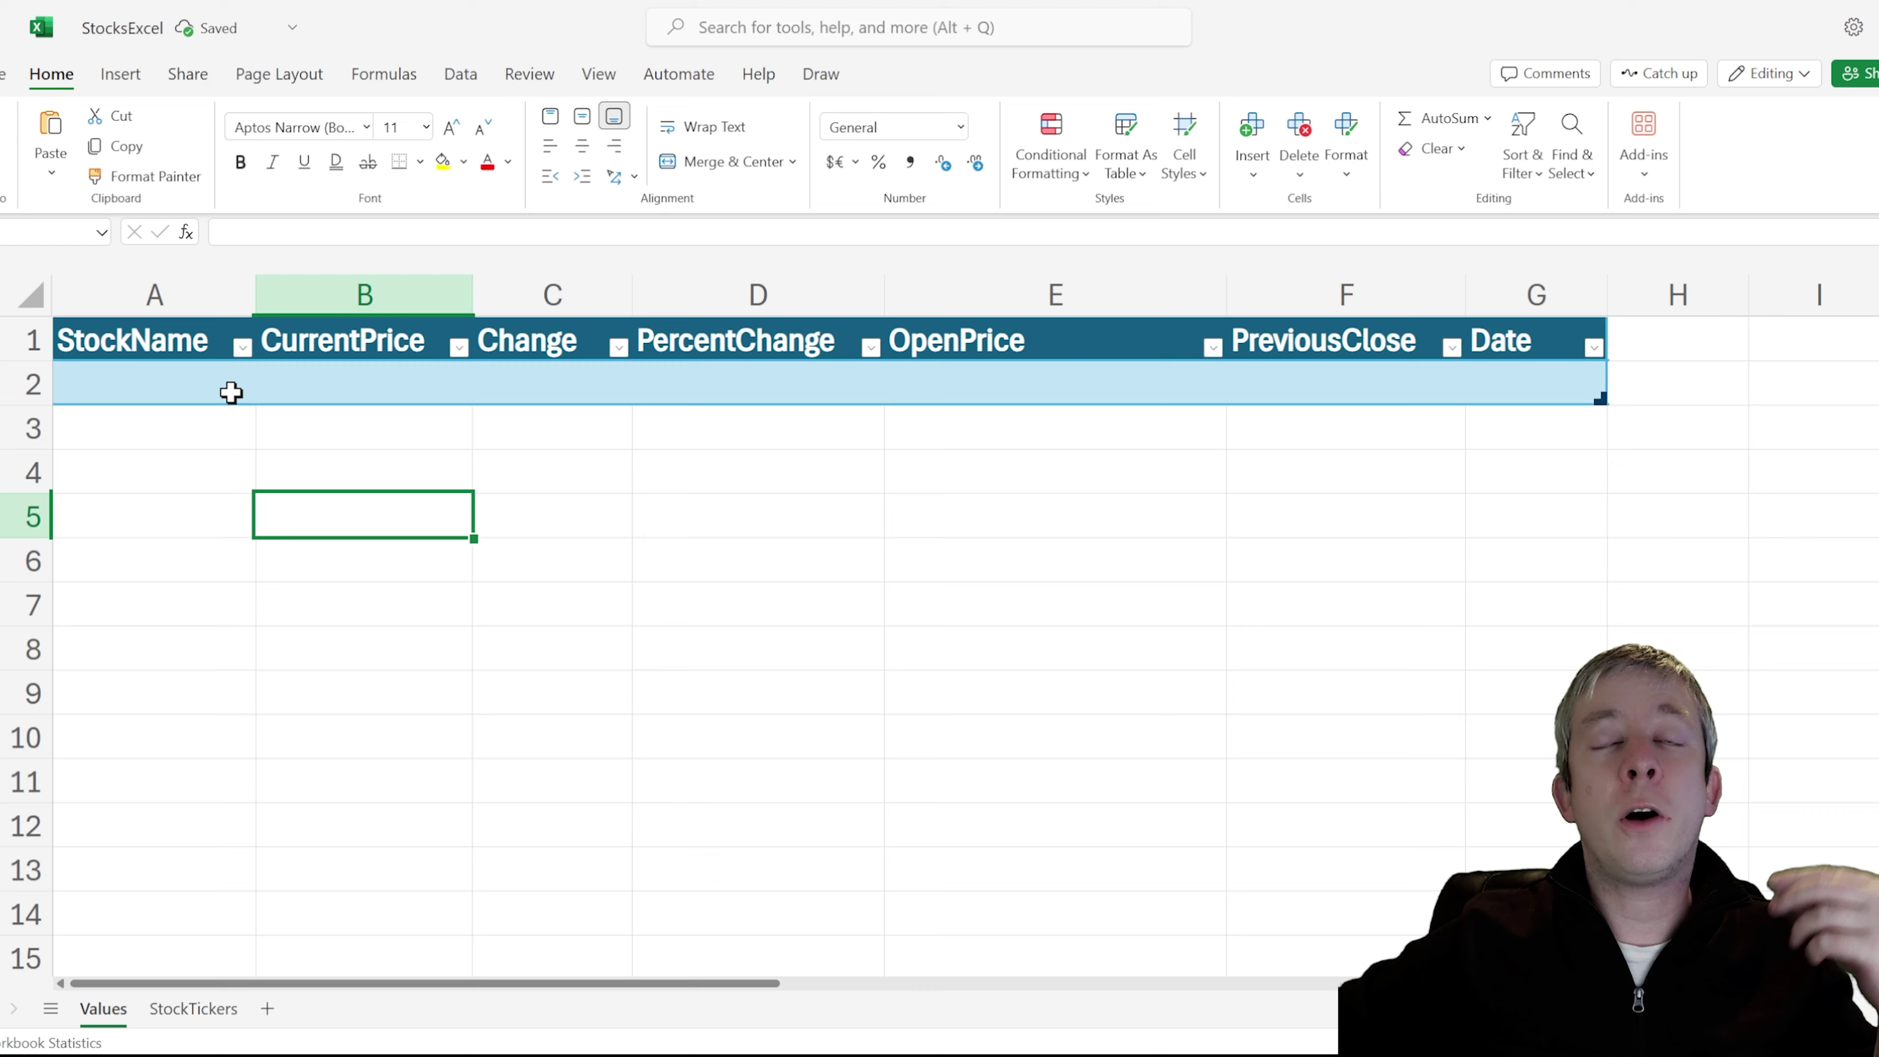
click(209, 386)
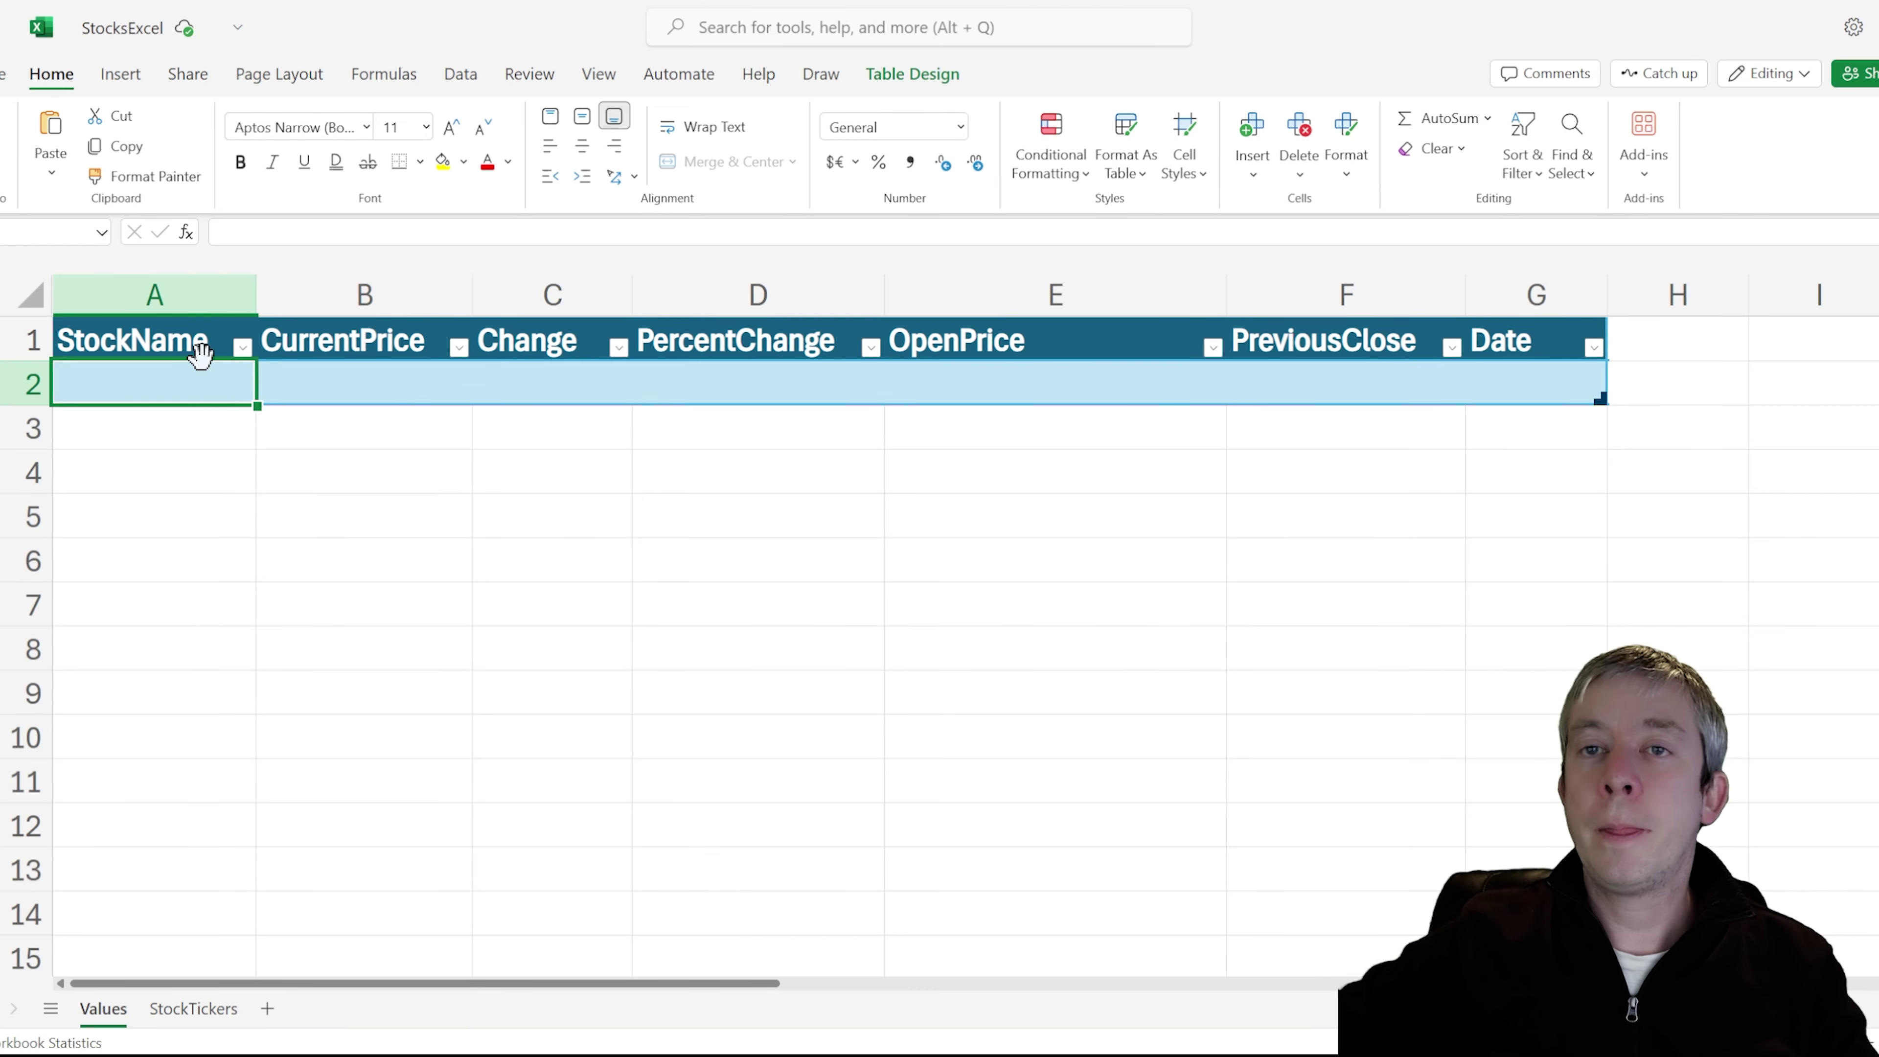
click(197, 331)
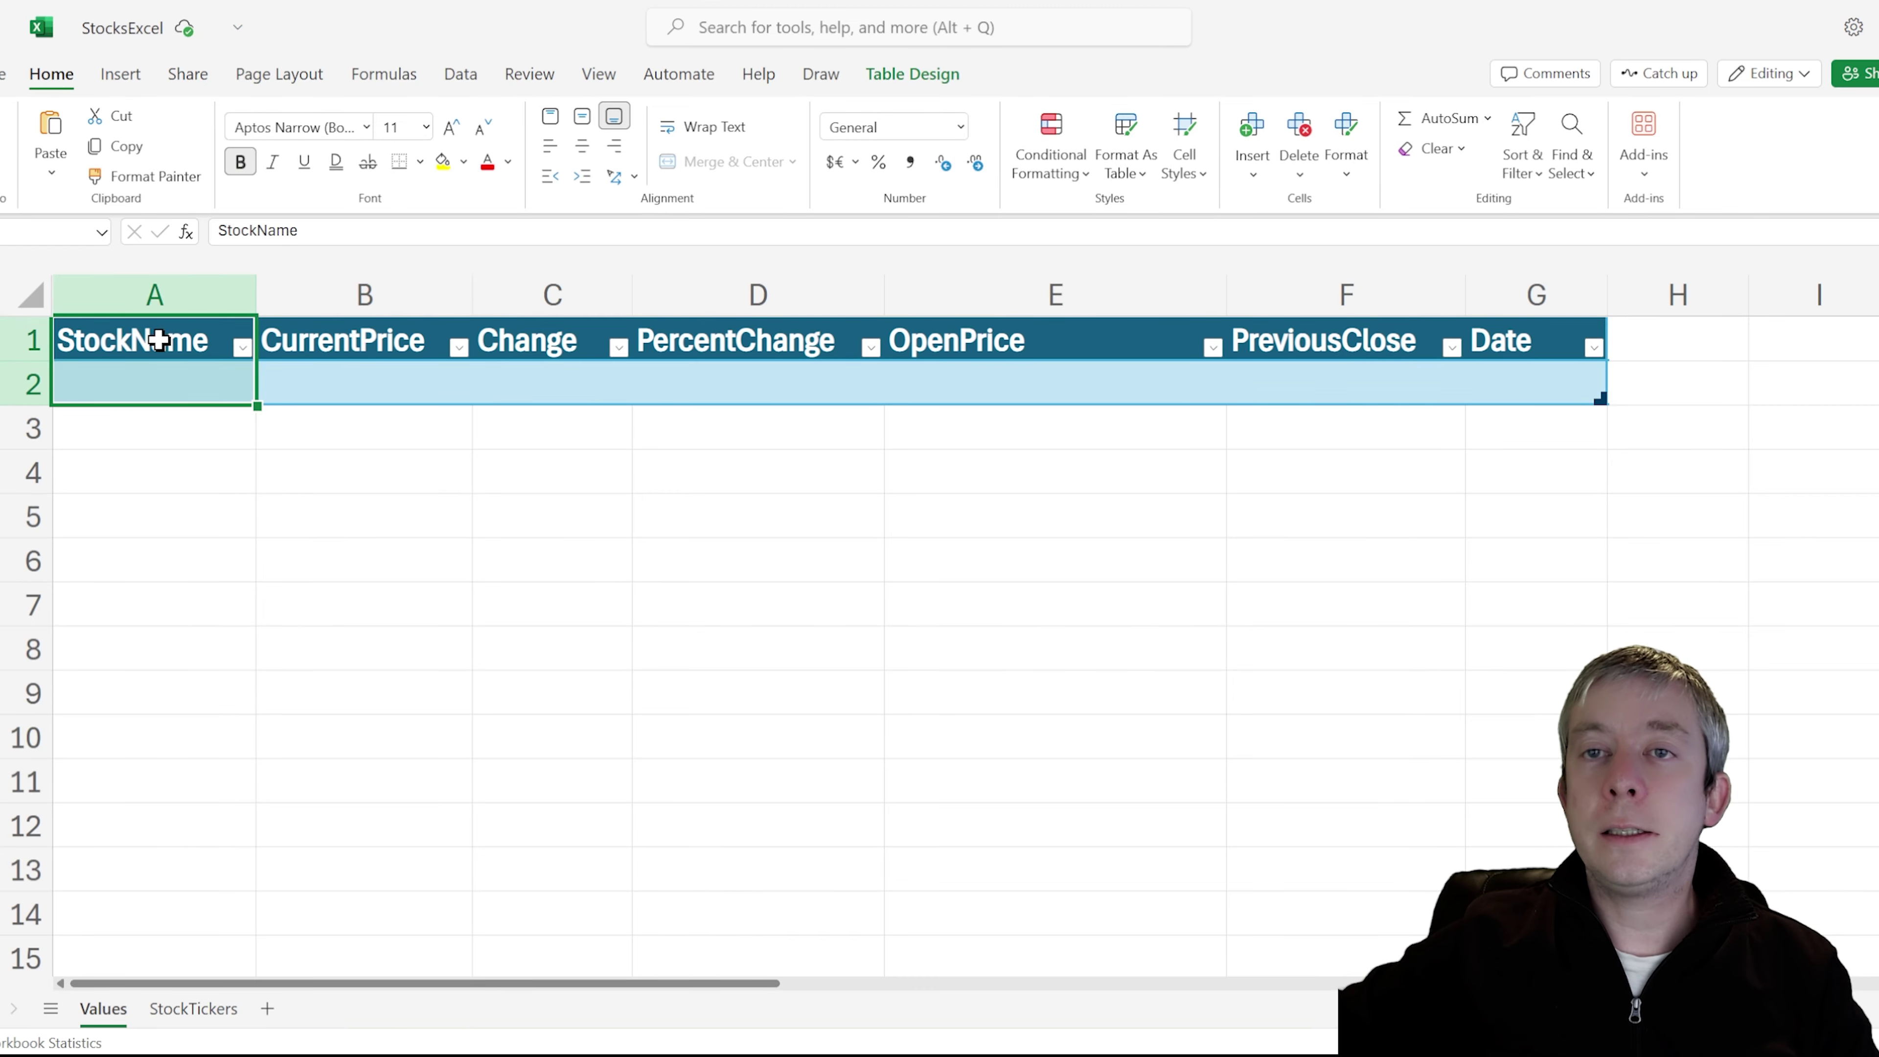
drag(342, 338, 1254, 344)
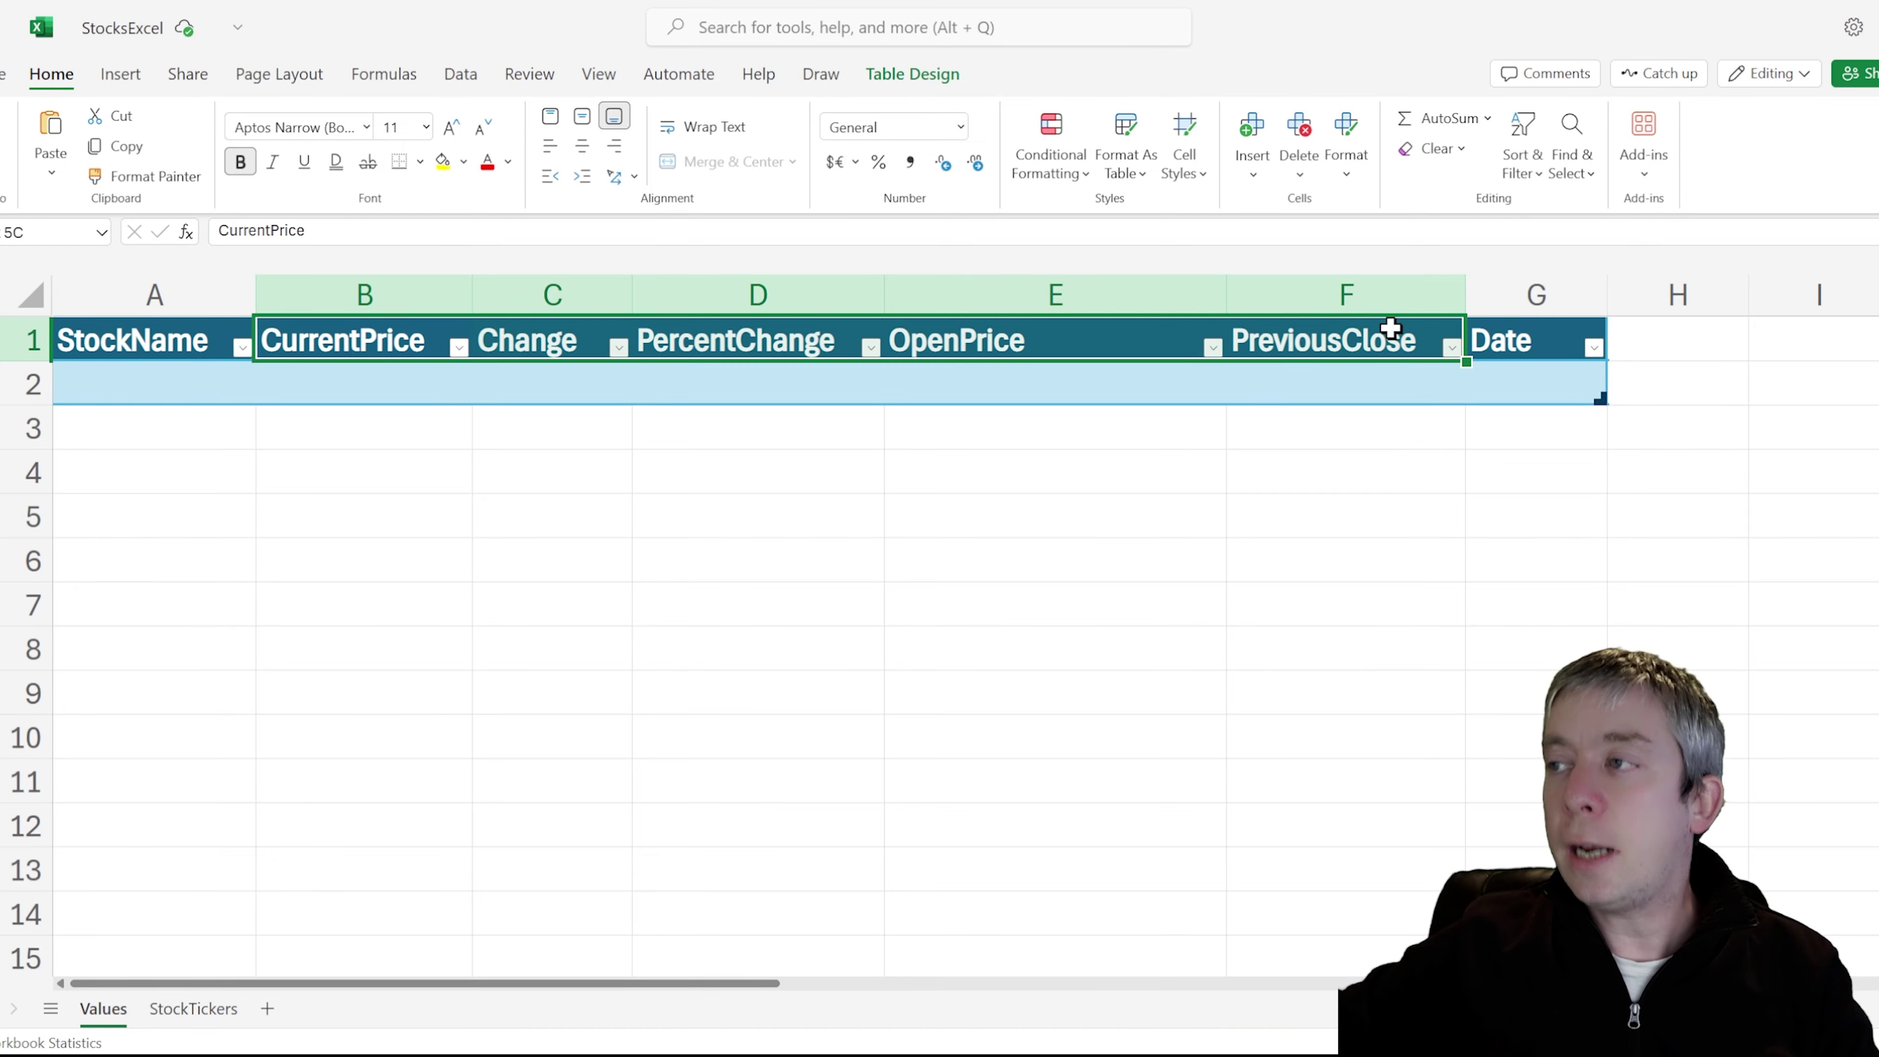
click(1537, 383)
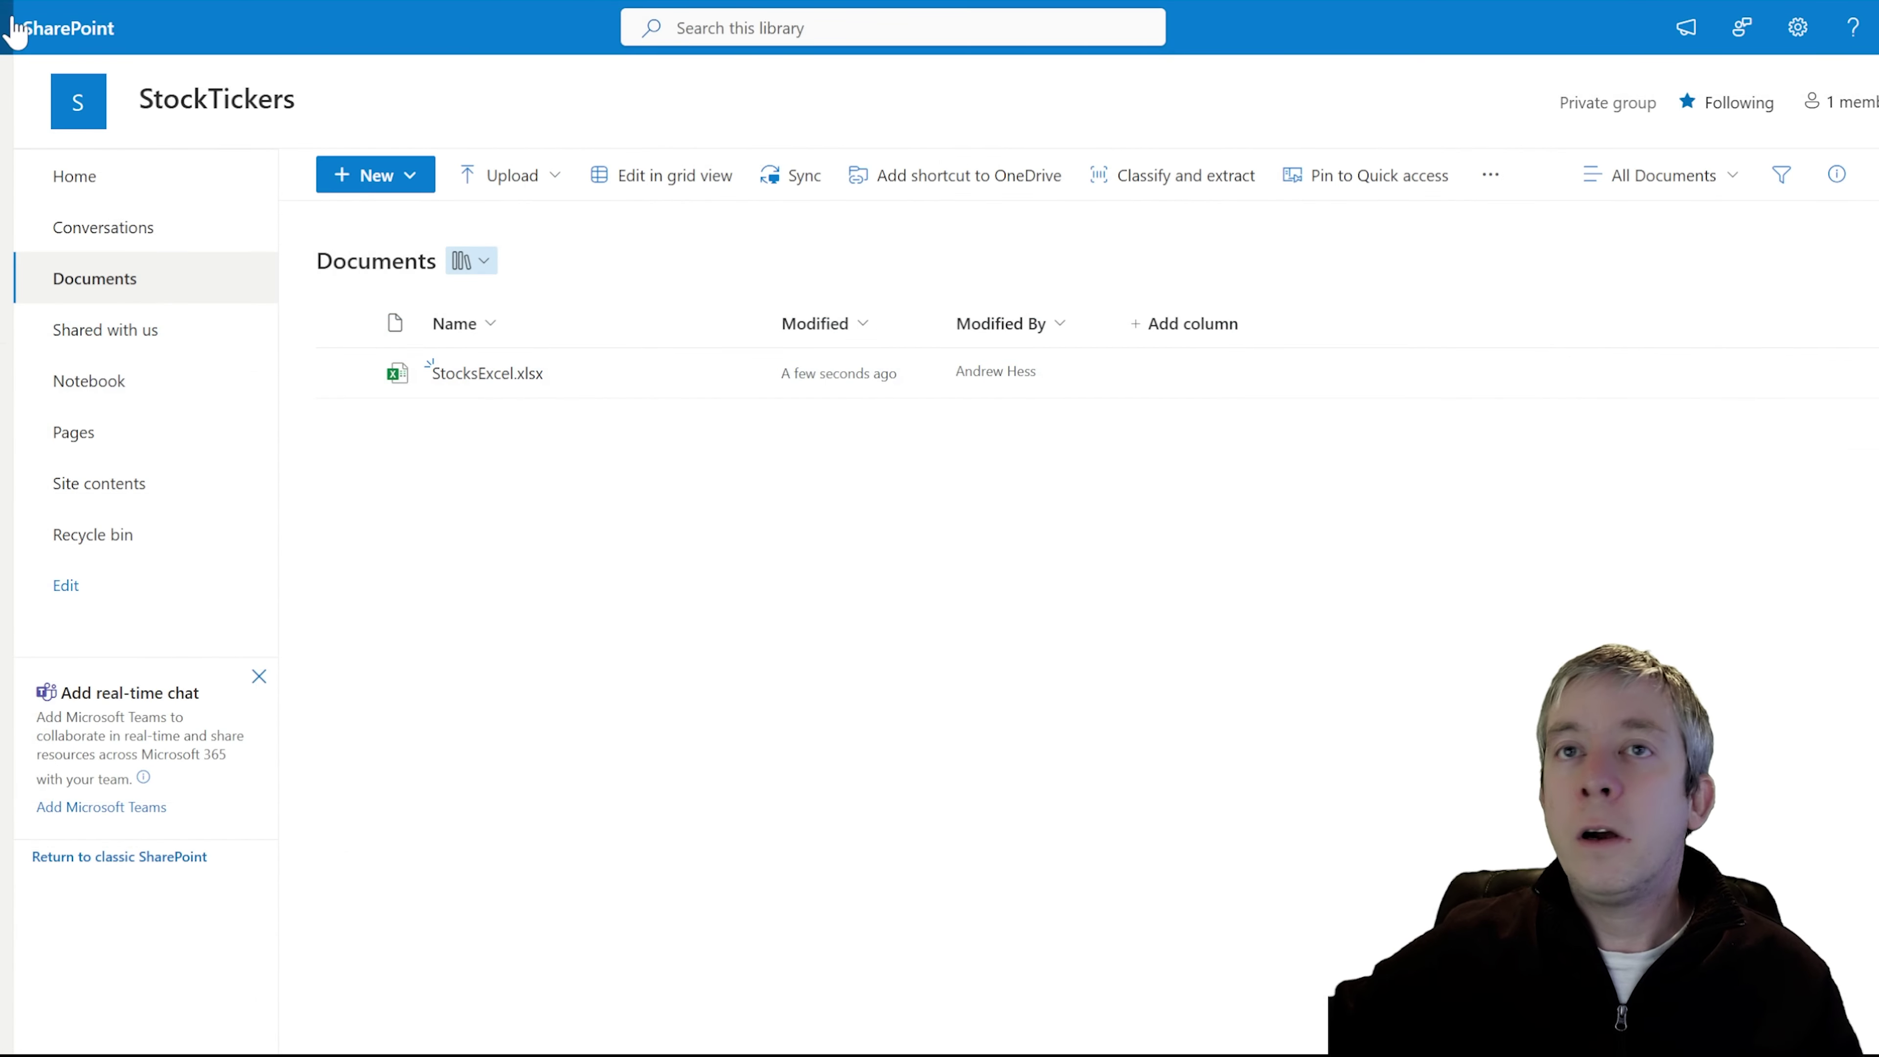
- Switch from the SharePoint document library to Power Automate and open the list of own flows
click(10, 28)
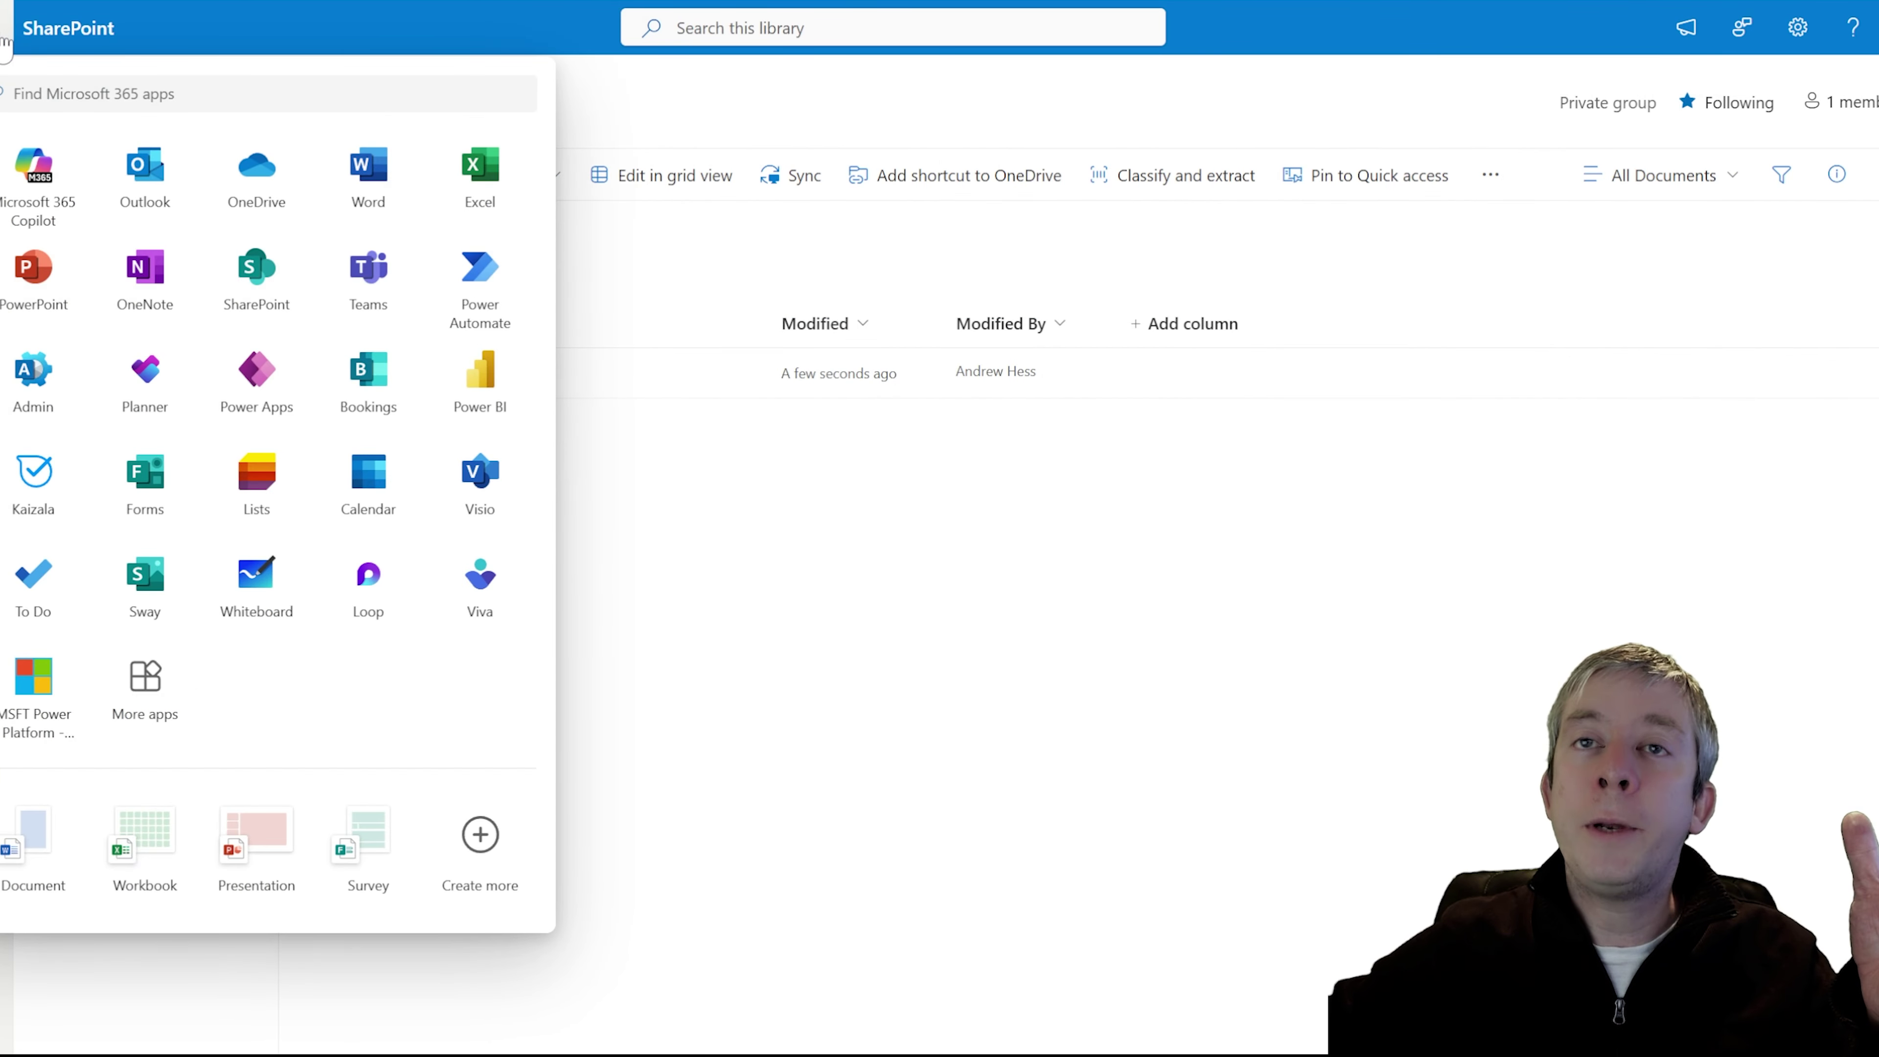
click(474, 293)
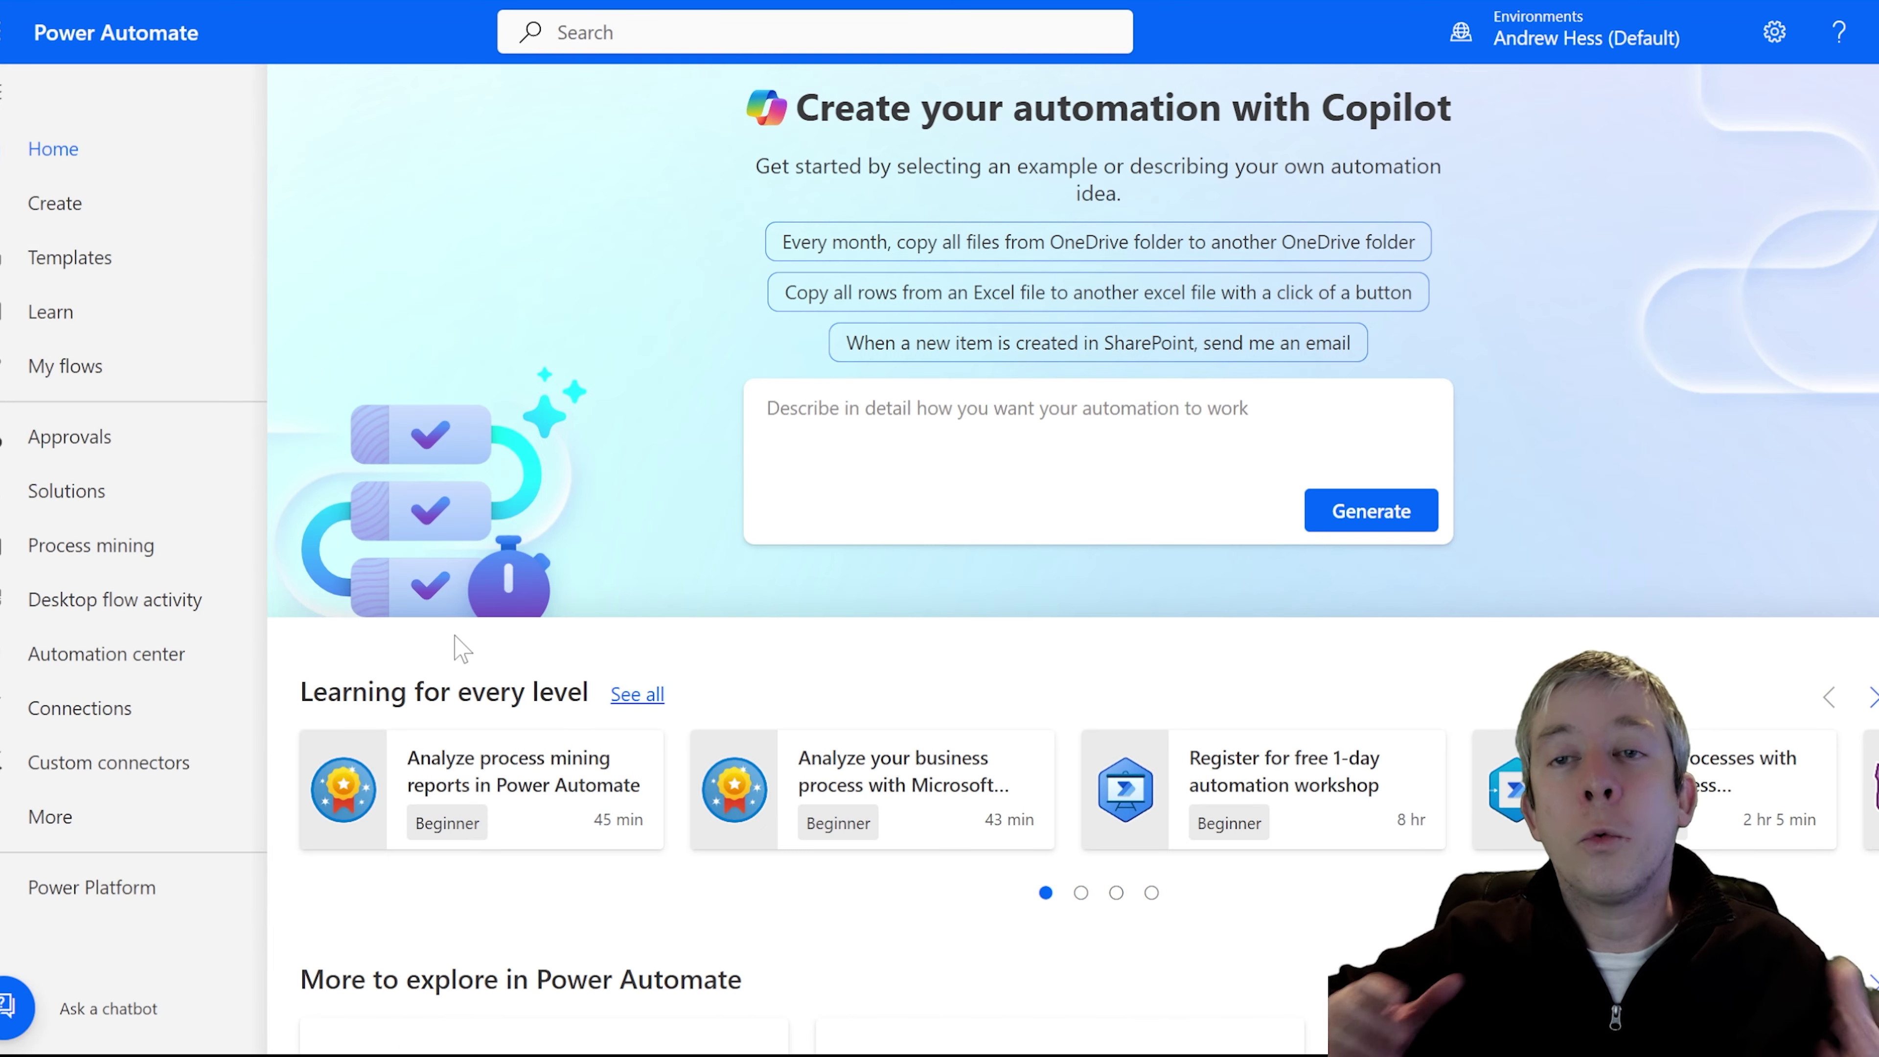
click(112, 363)
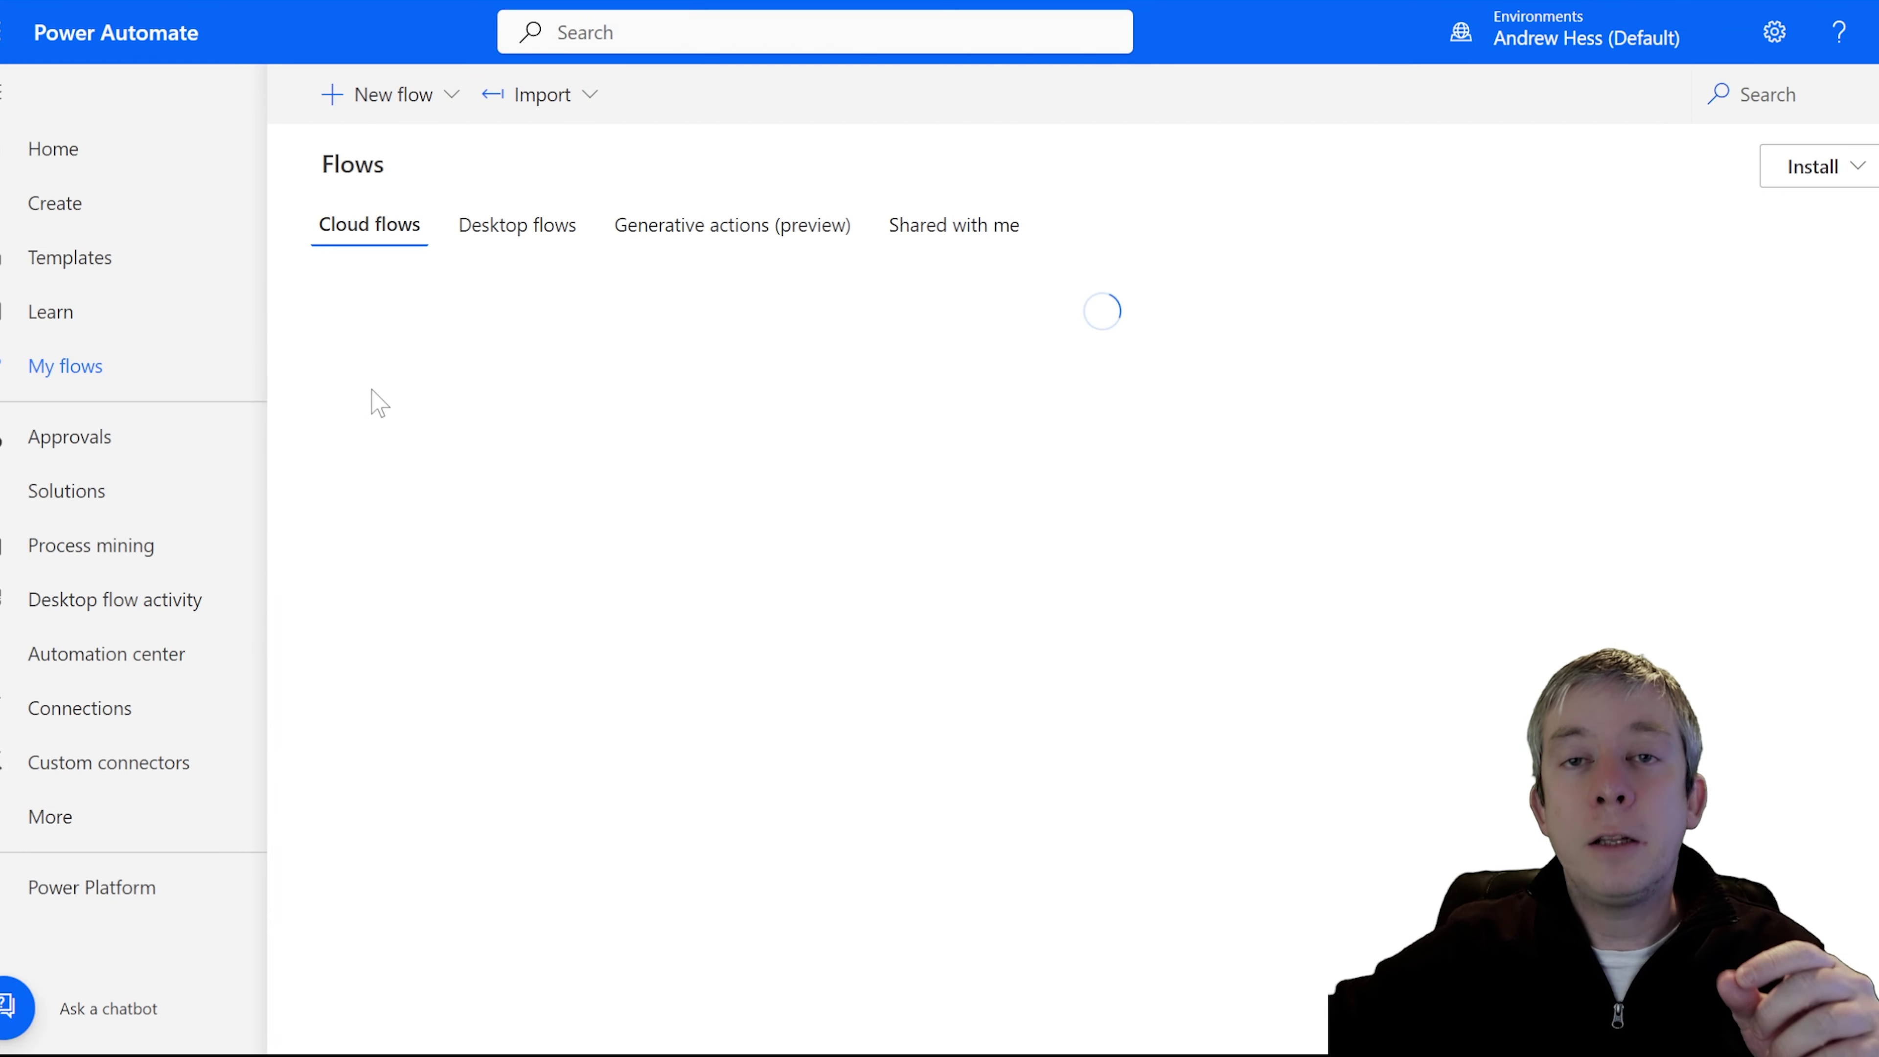
- Start building a scheduled cloud flow from blank and name it GetMyStocks
click(363, 107)
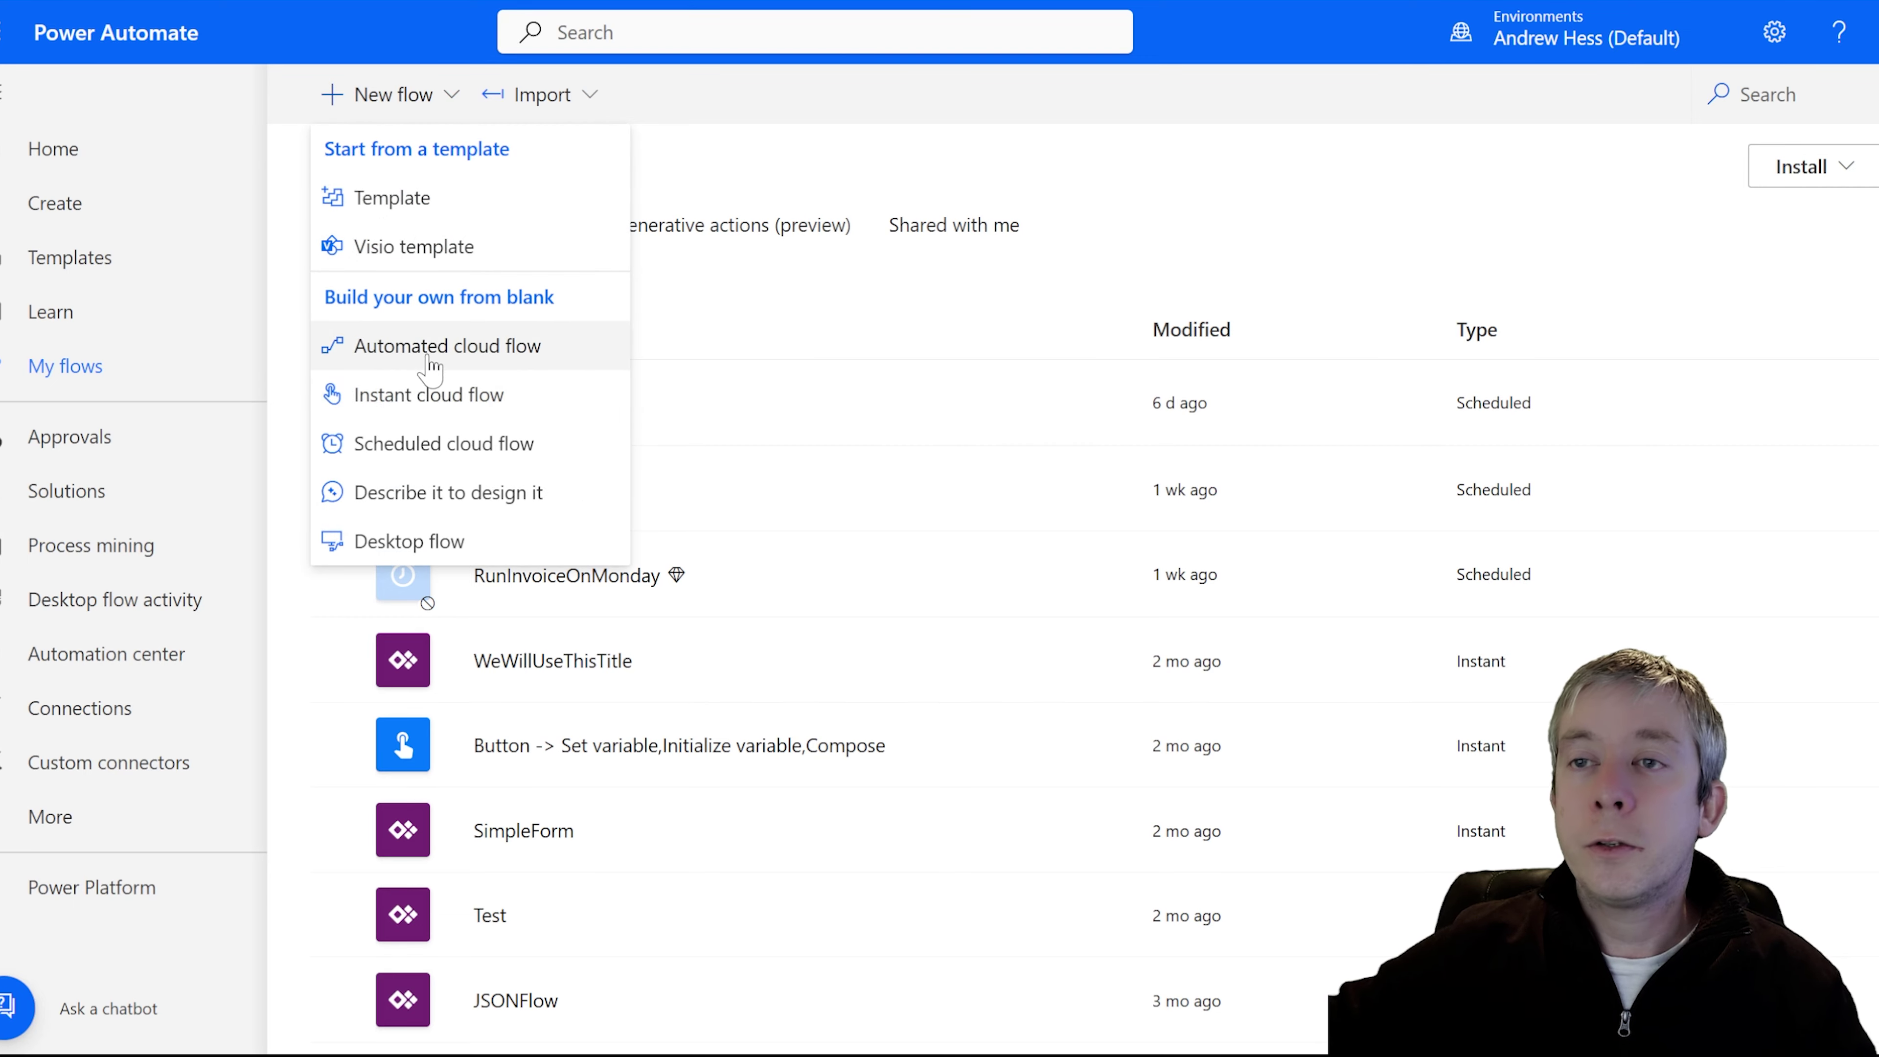
click(414, 444)
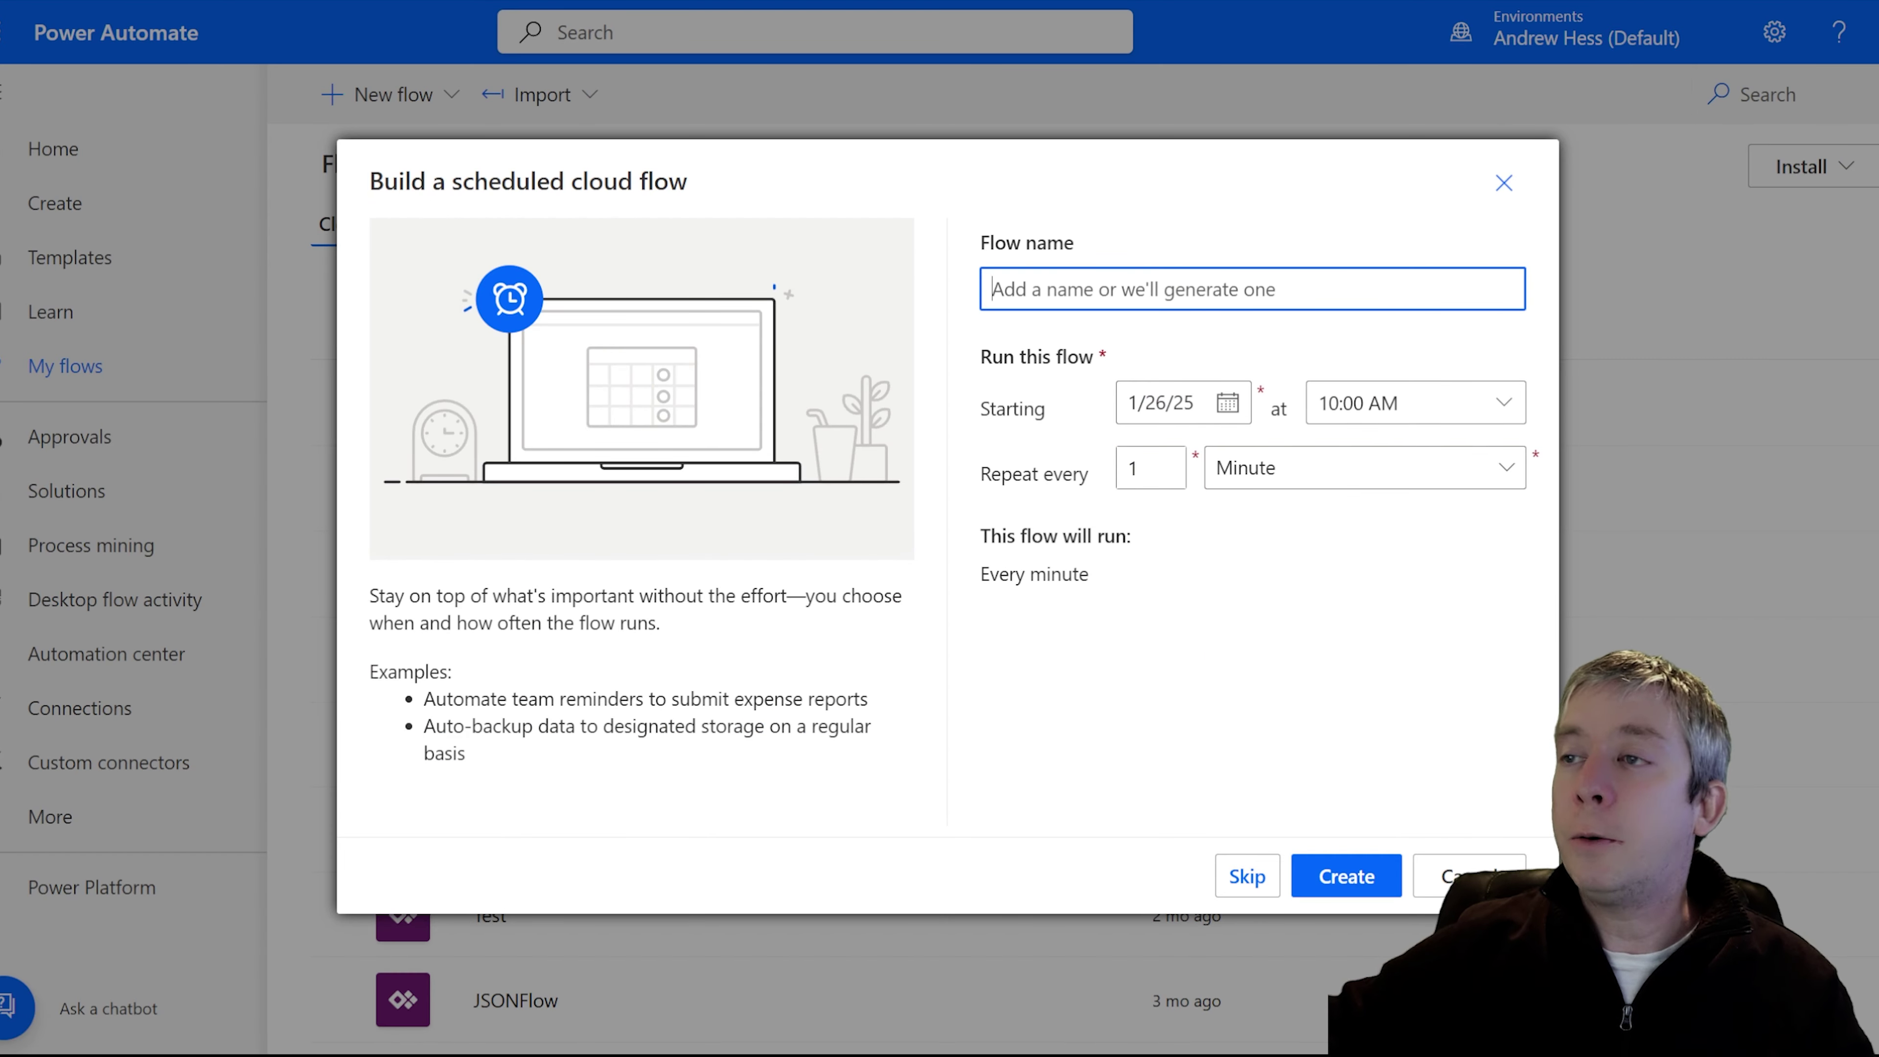
text(St)
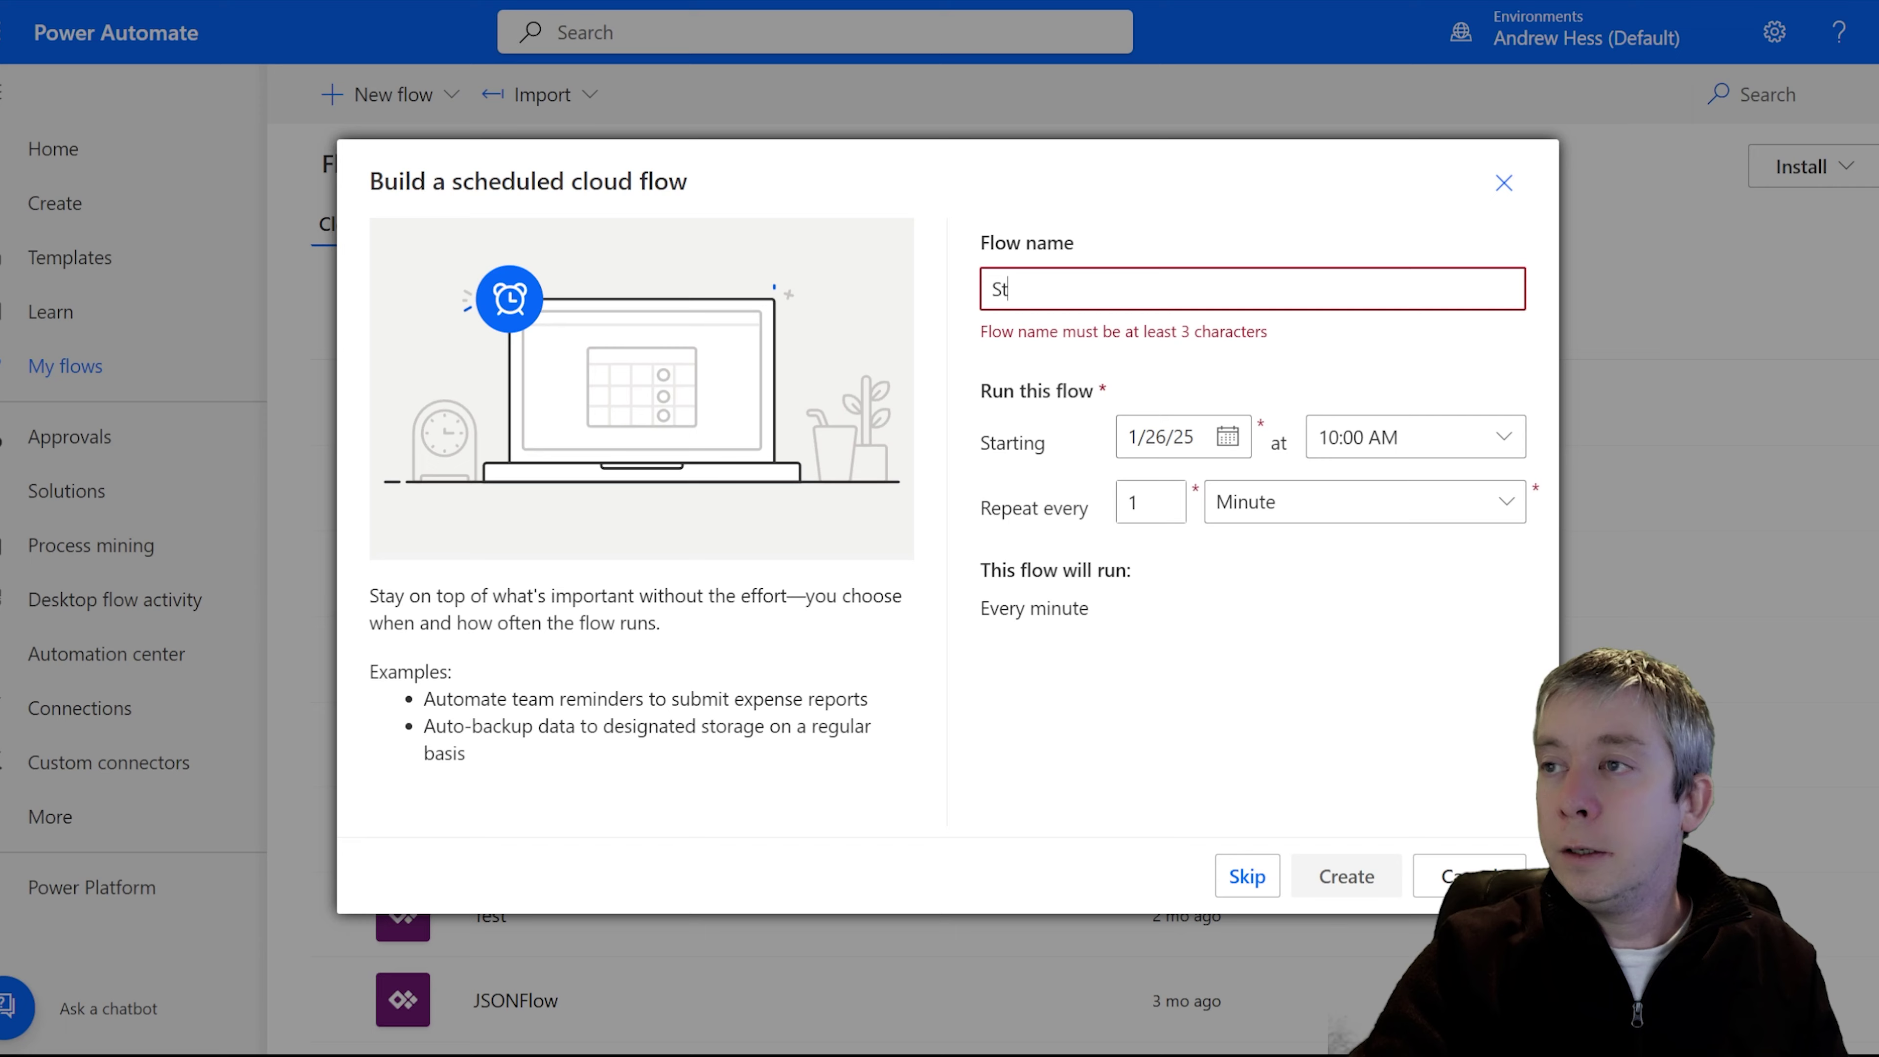
key(BackSpace)
key(BackSpace)
text(GetMyStocks)
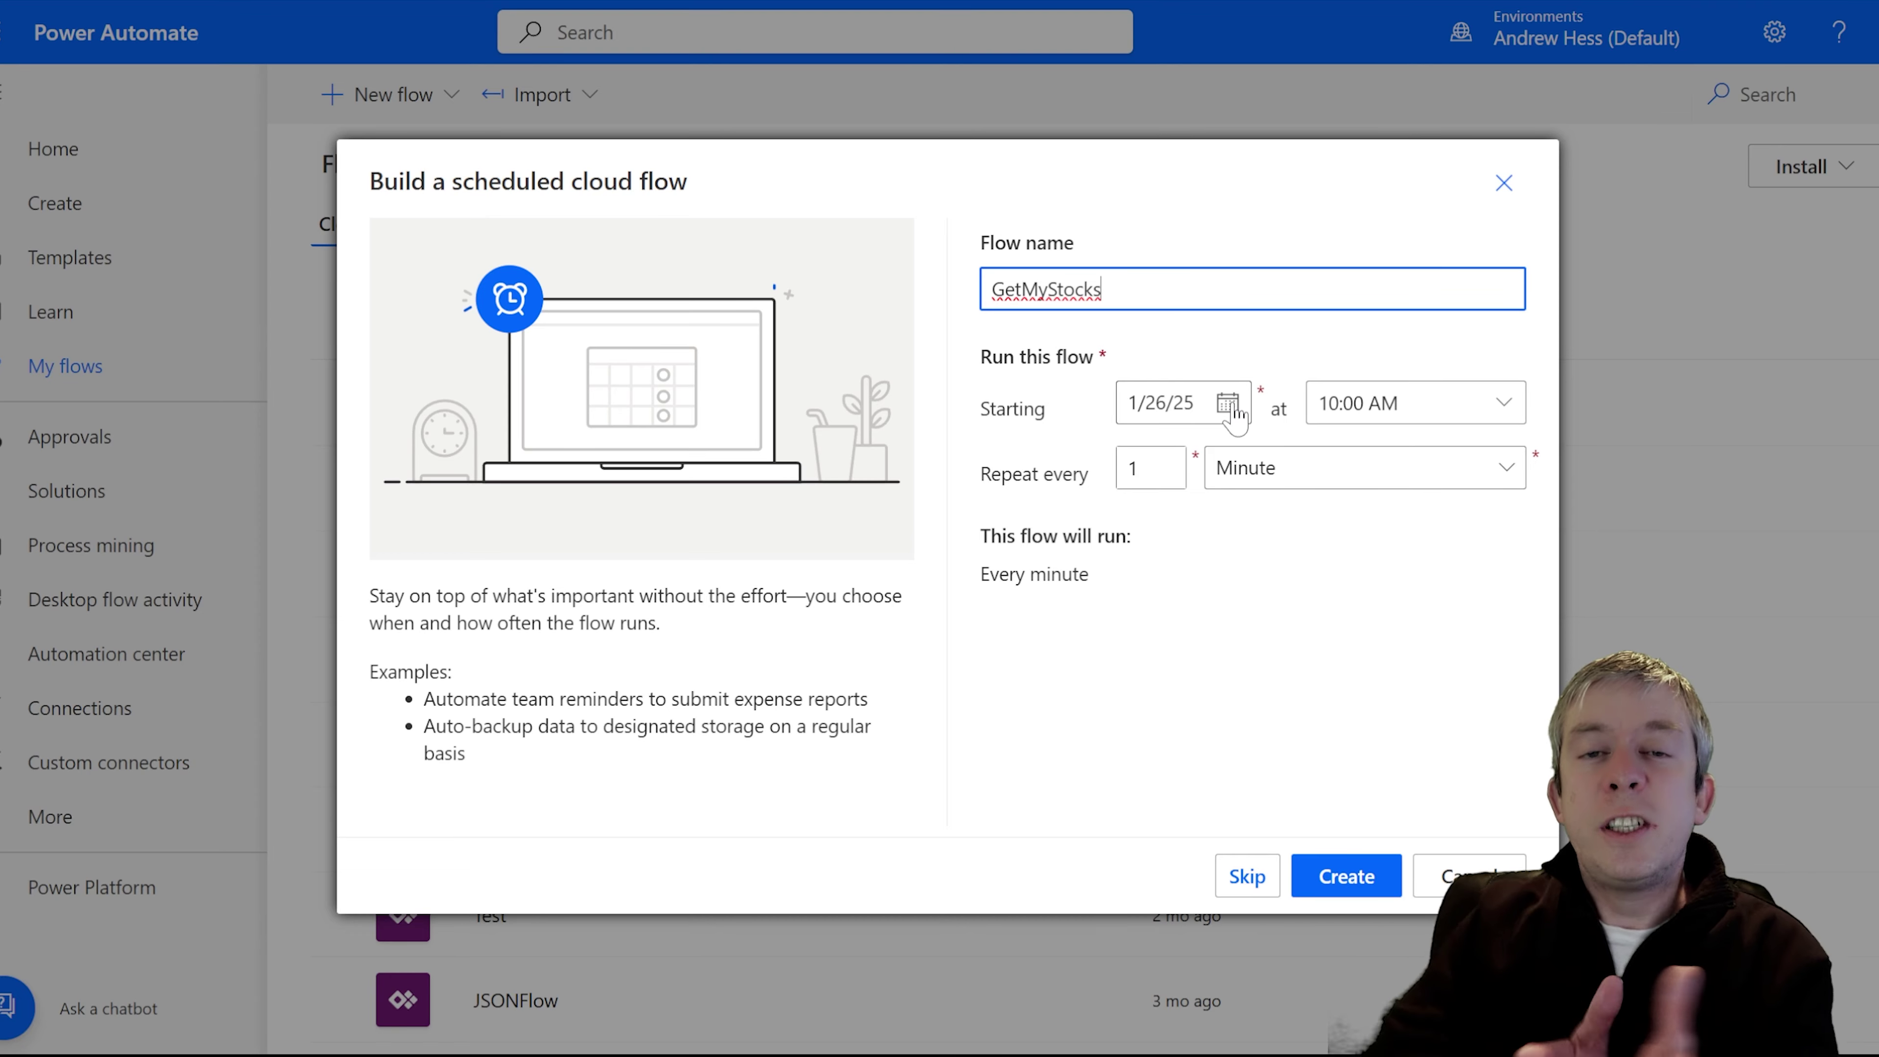
- Set the scheduled flow to repeat every 1 day, keeping the start date of 1/26/25
click(1228, 404)
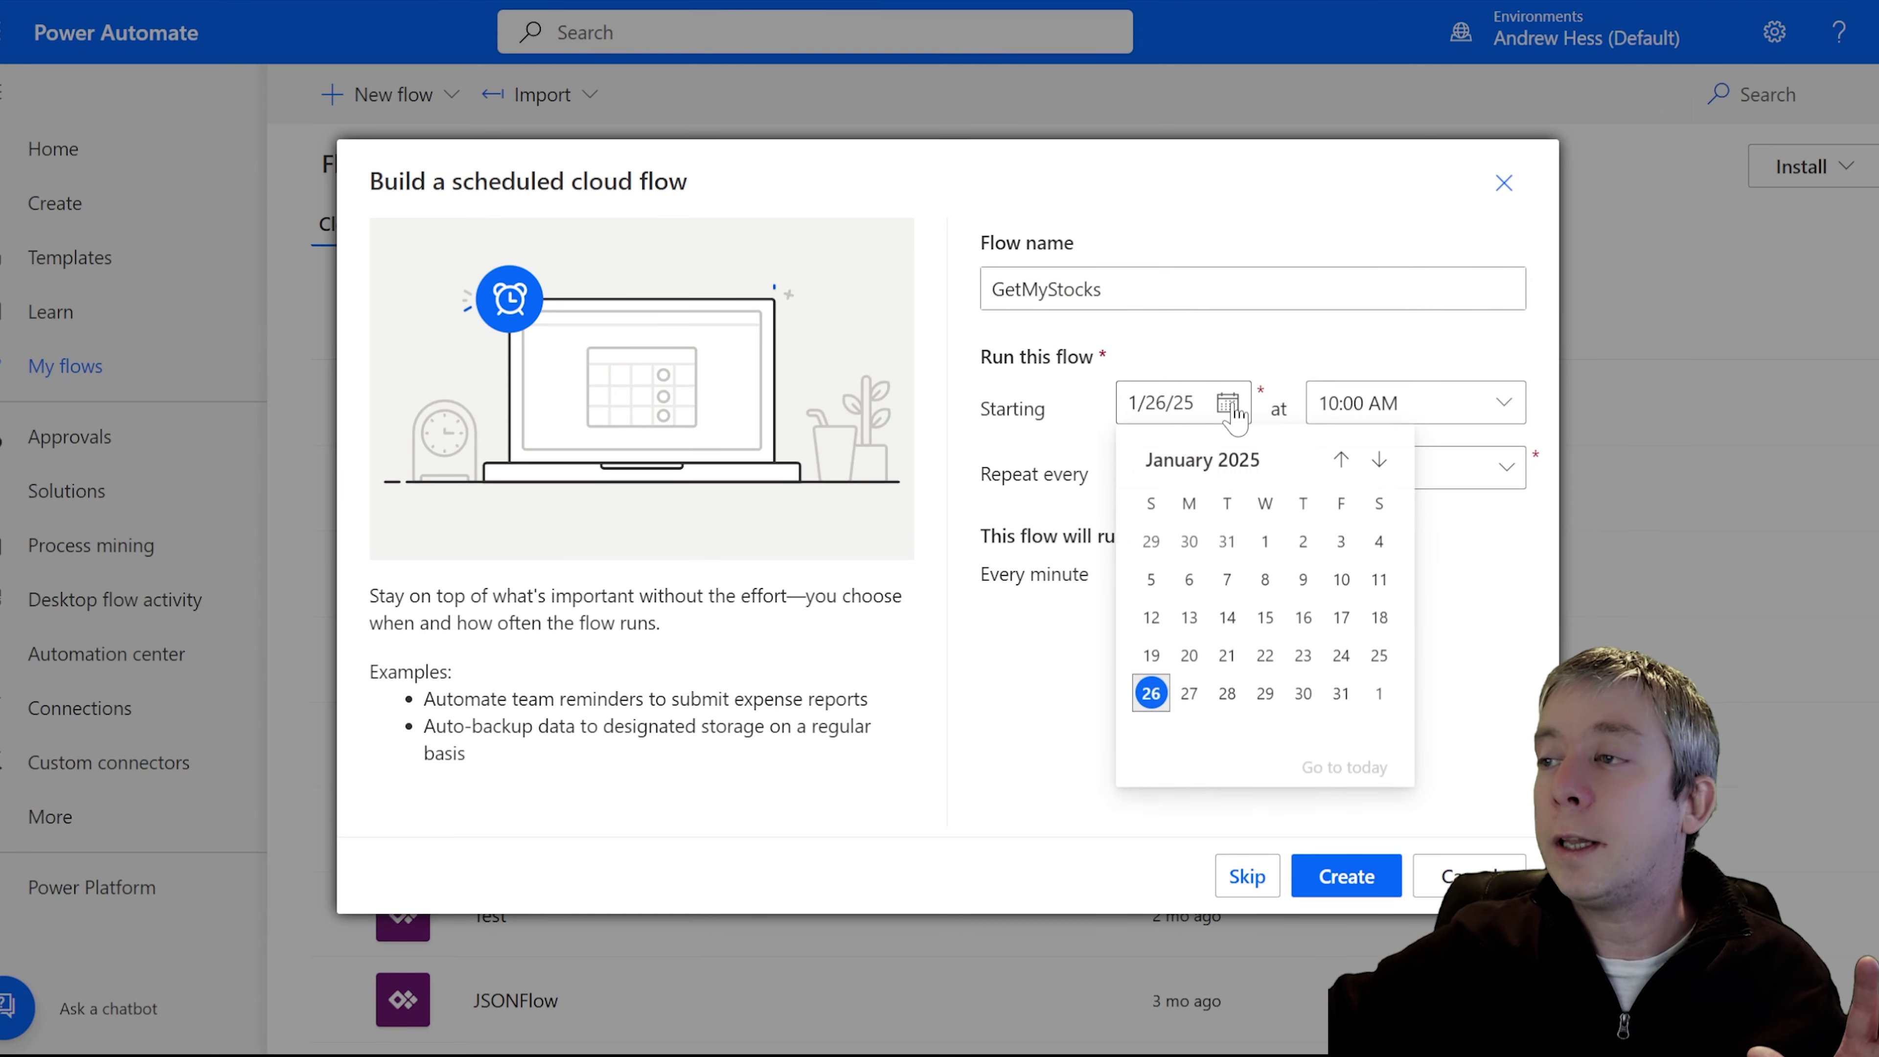
click(1055, 651)
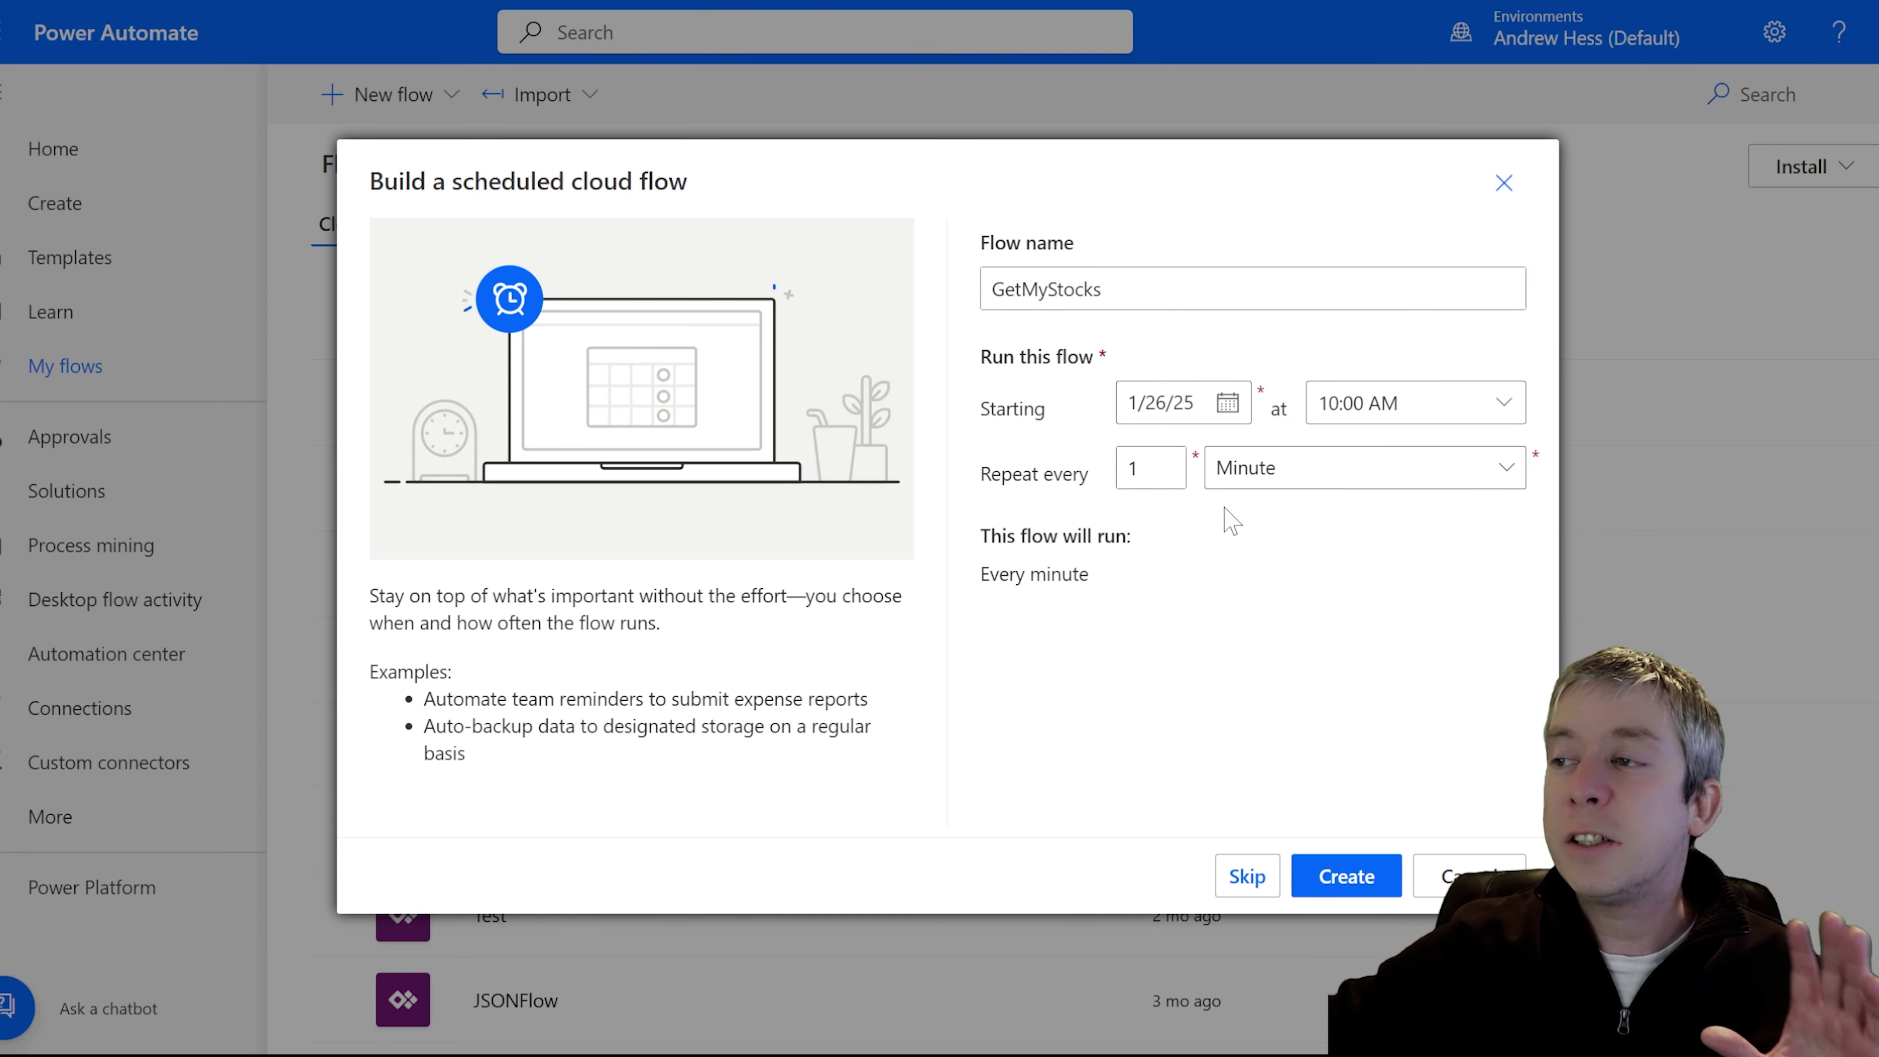
click(1268, 480)
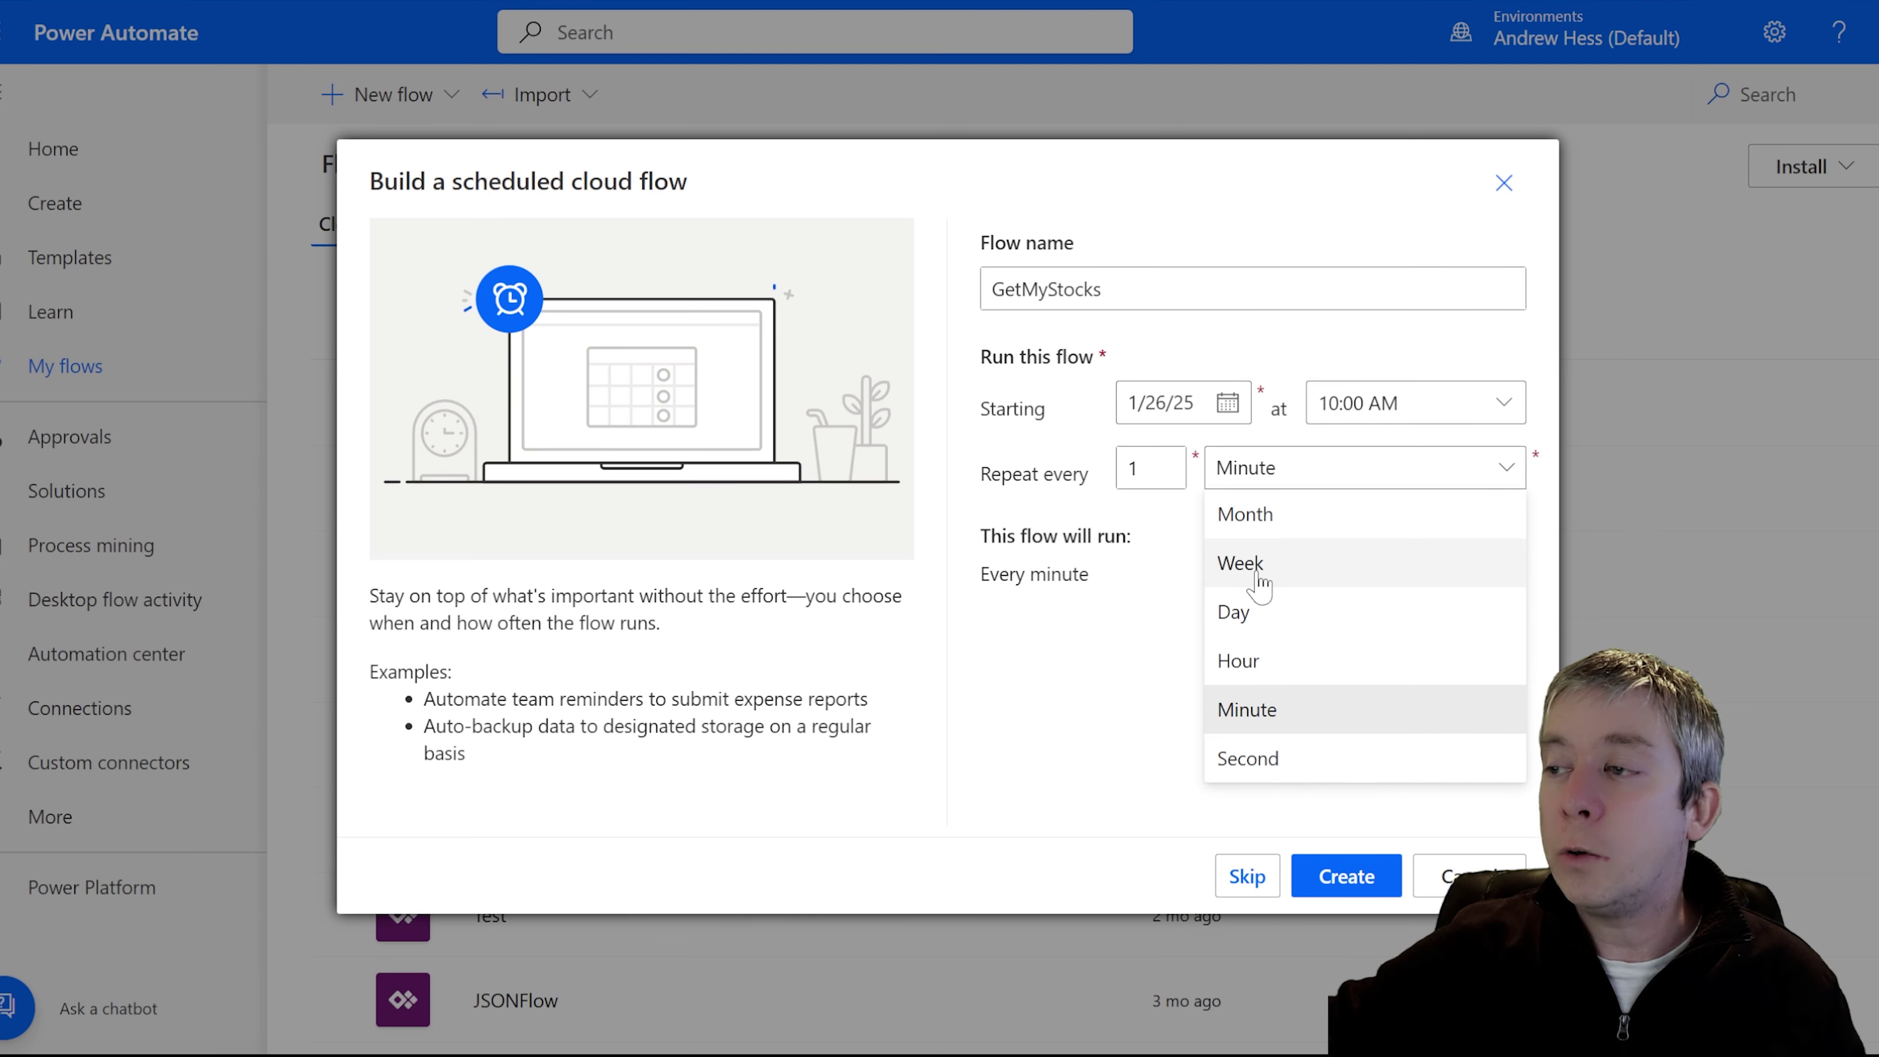
click(1249, 622)
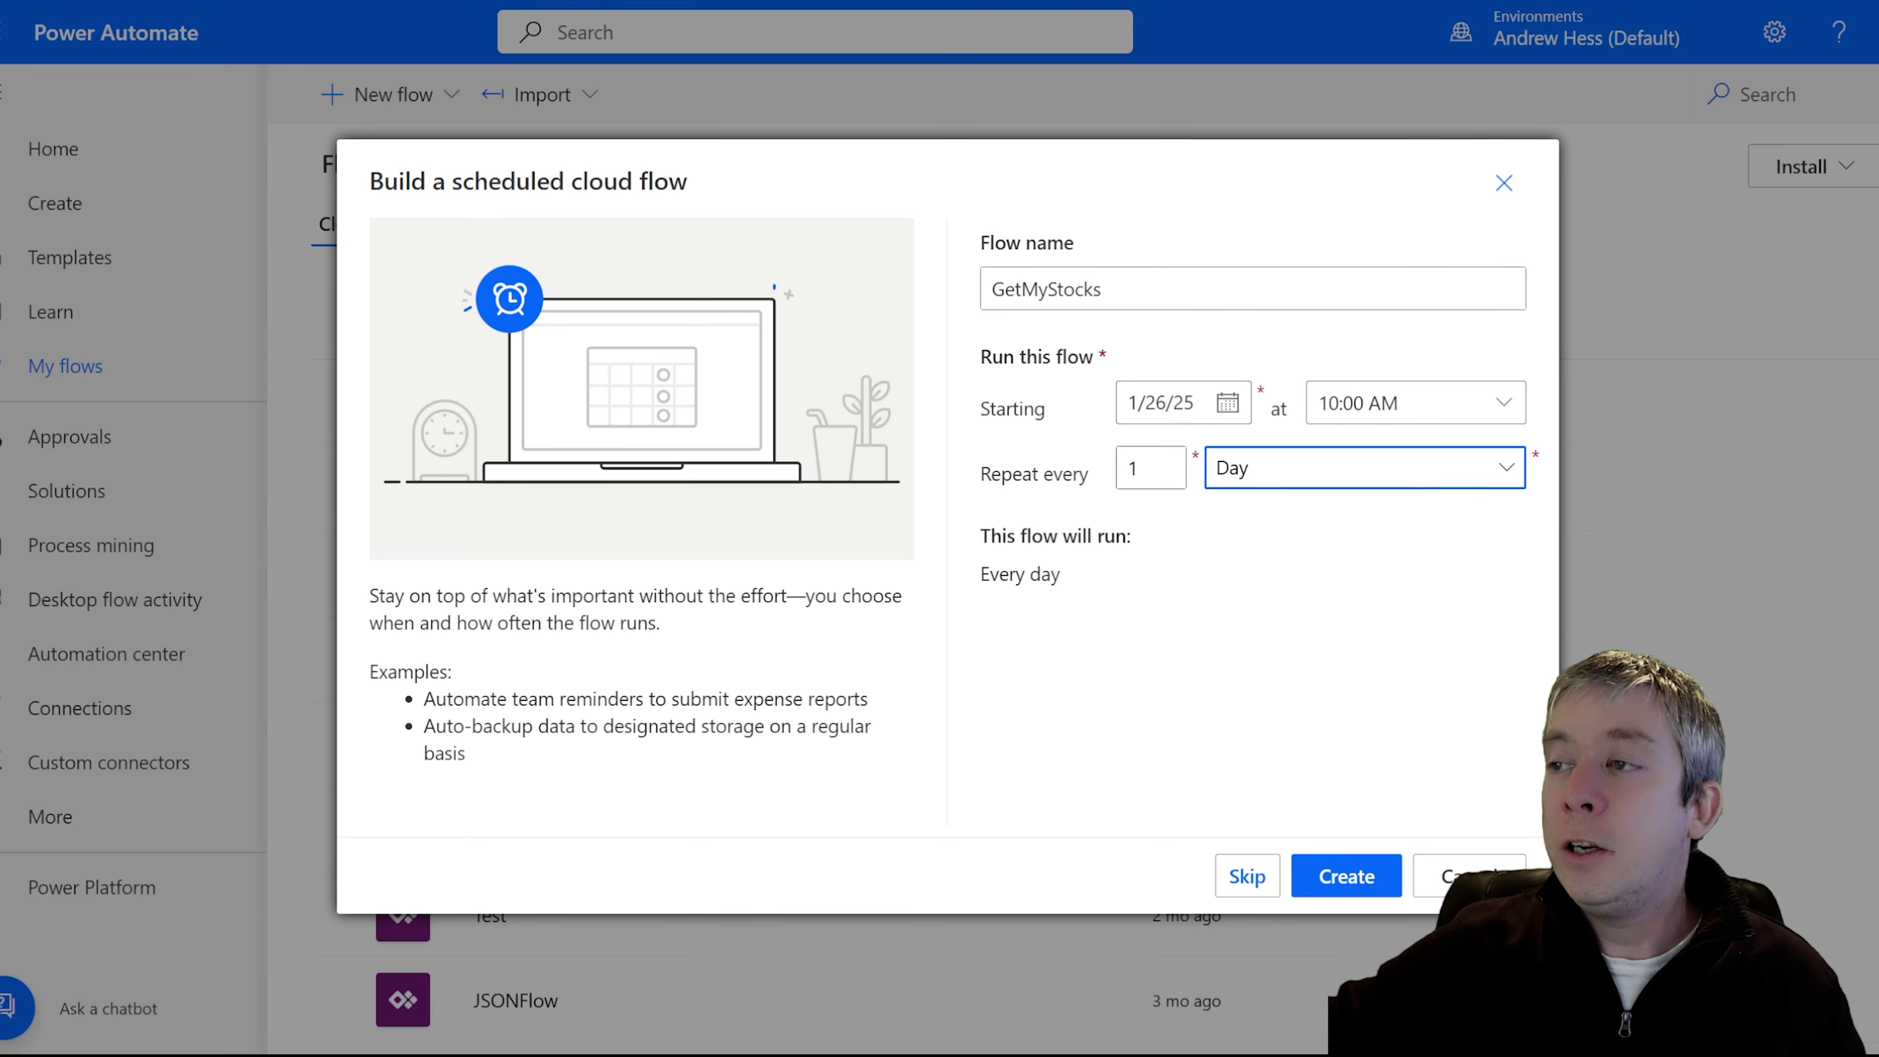
- Set the scheduled flow's start time to 09:30 AM
click(1502, 402)
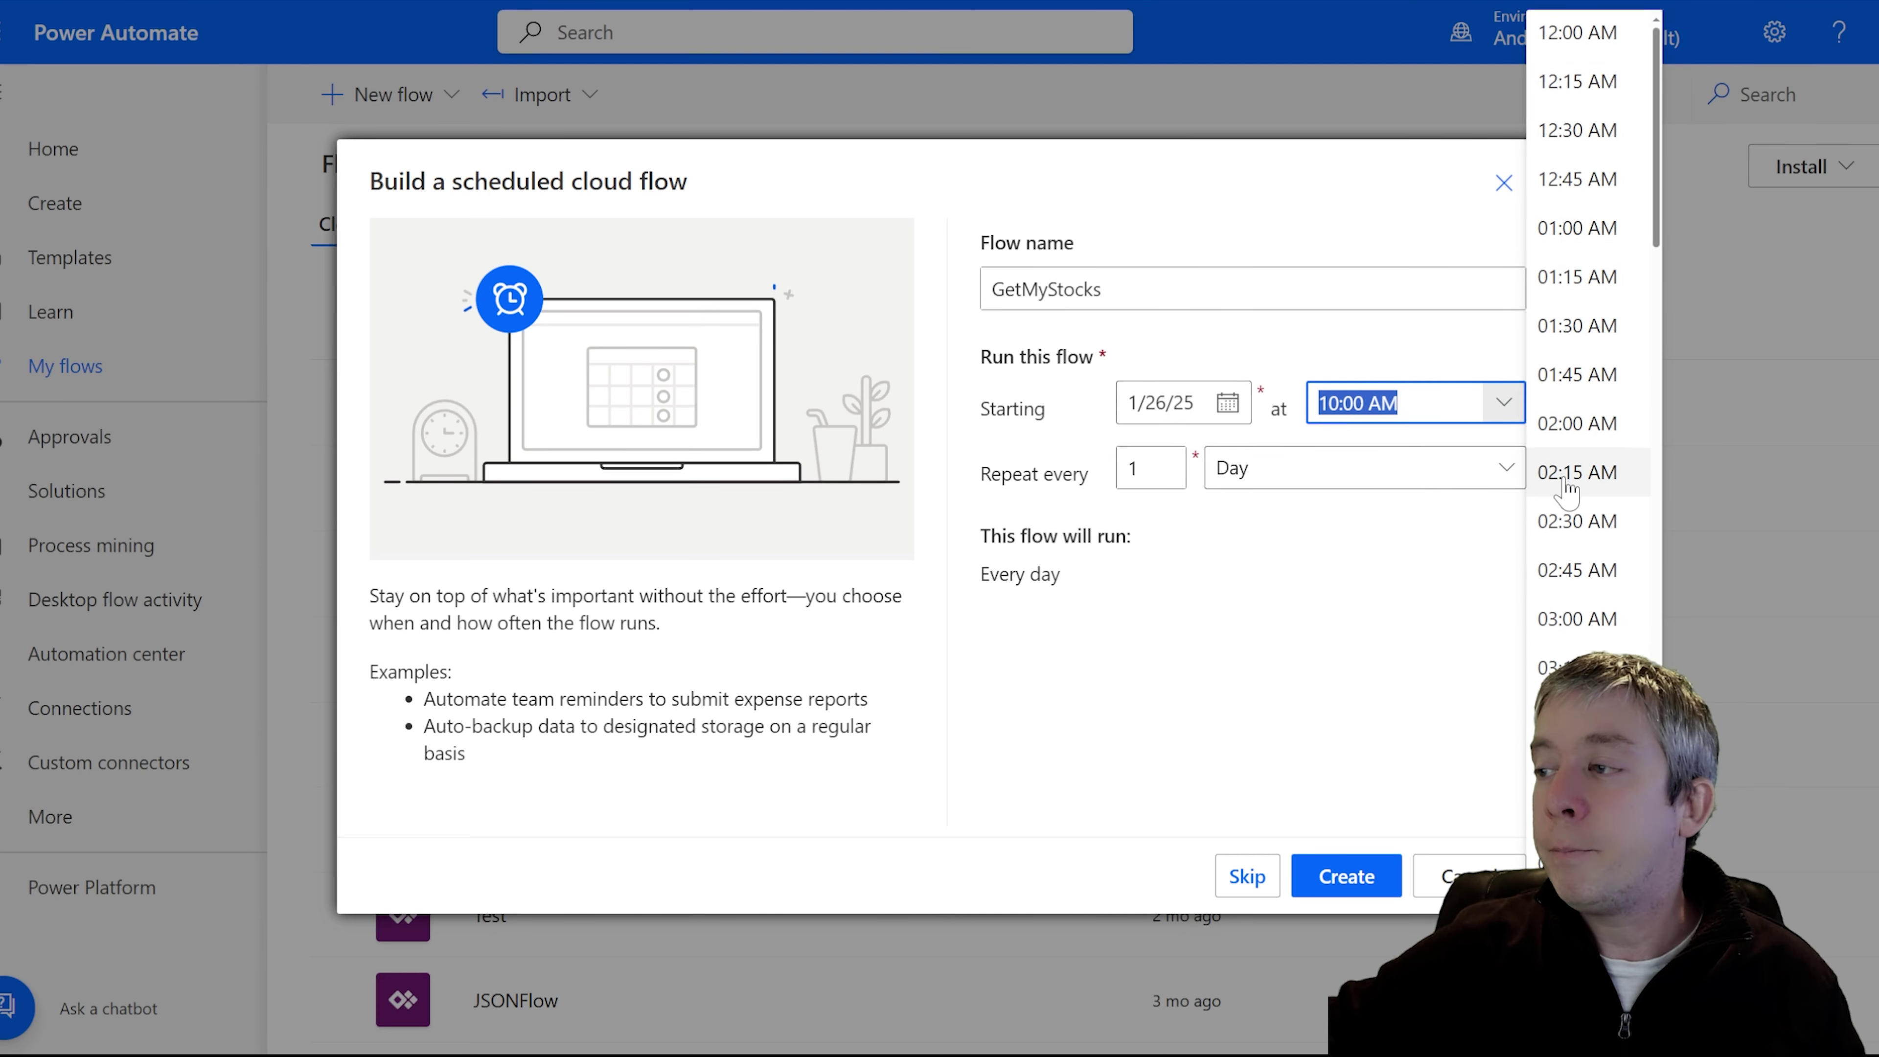
scroll(1567, 494, down, 4)
scroll(1567, 495, down, 8)
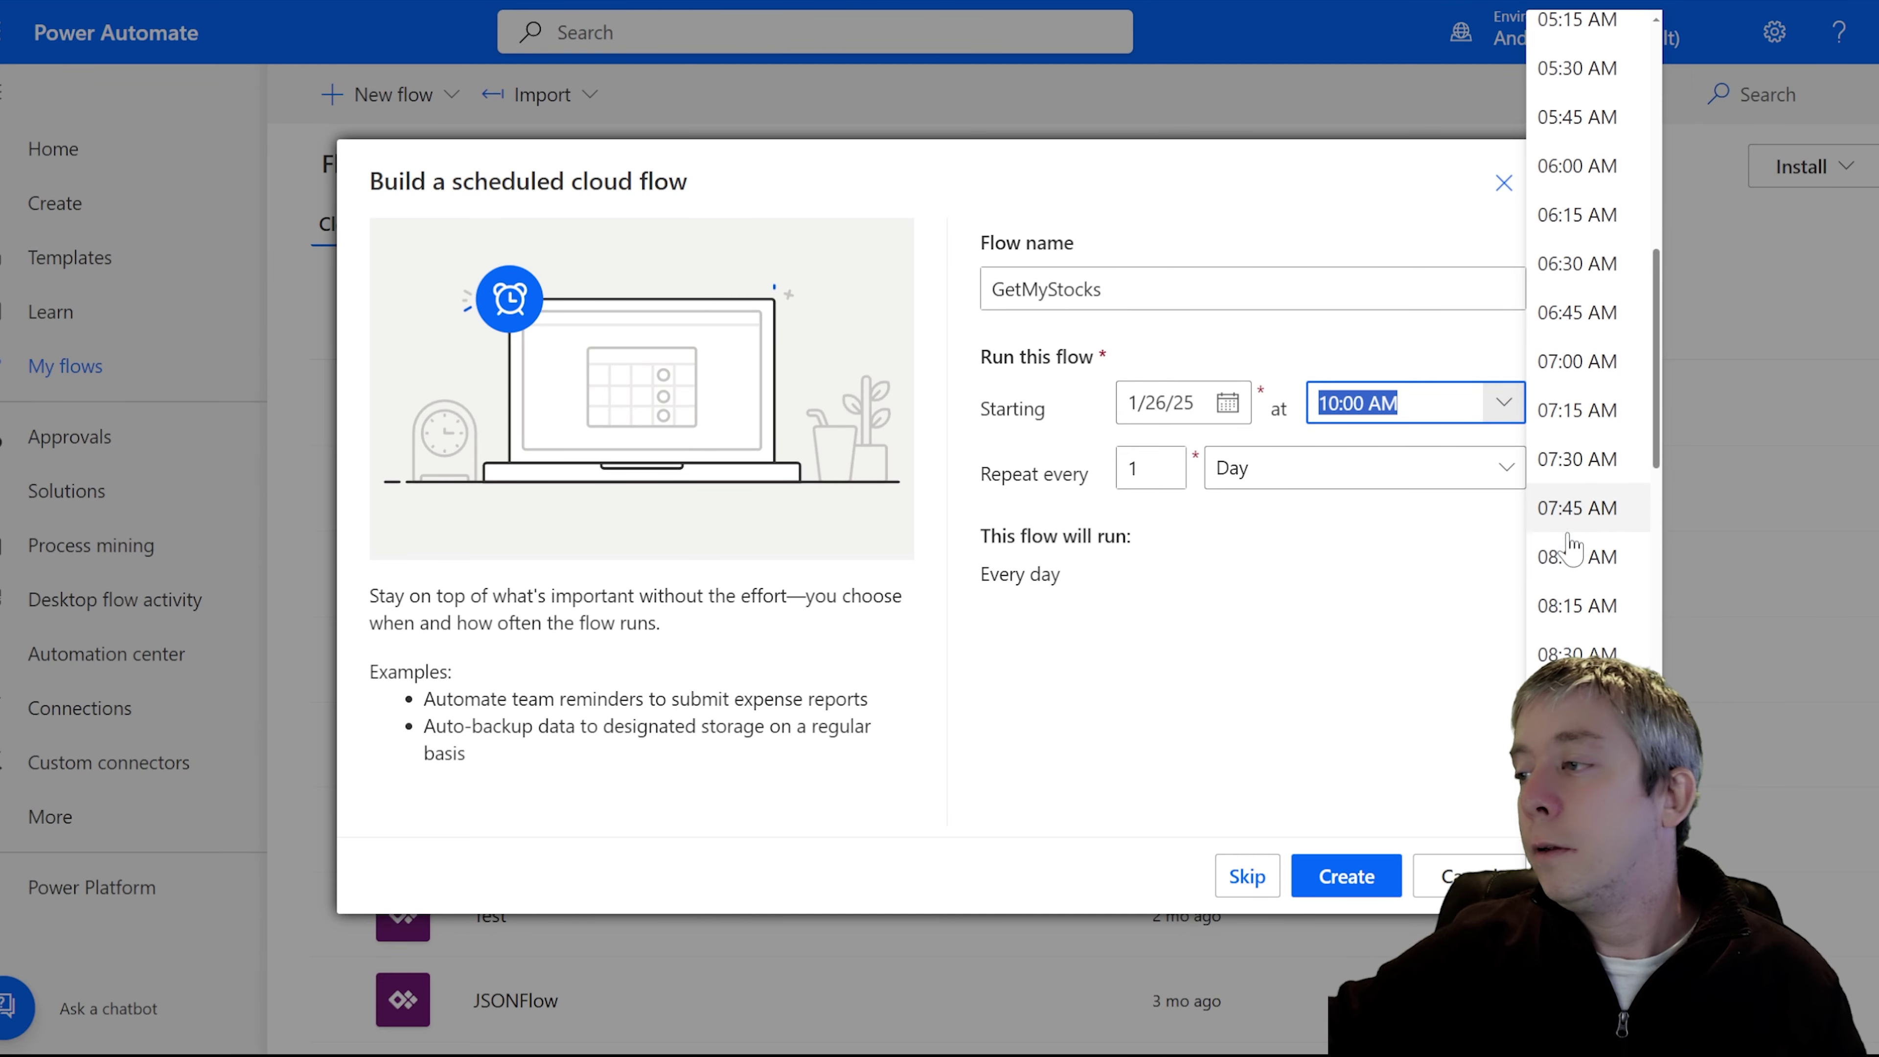
scroll(1570, 528, down, 2)
click(1576, 492)
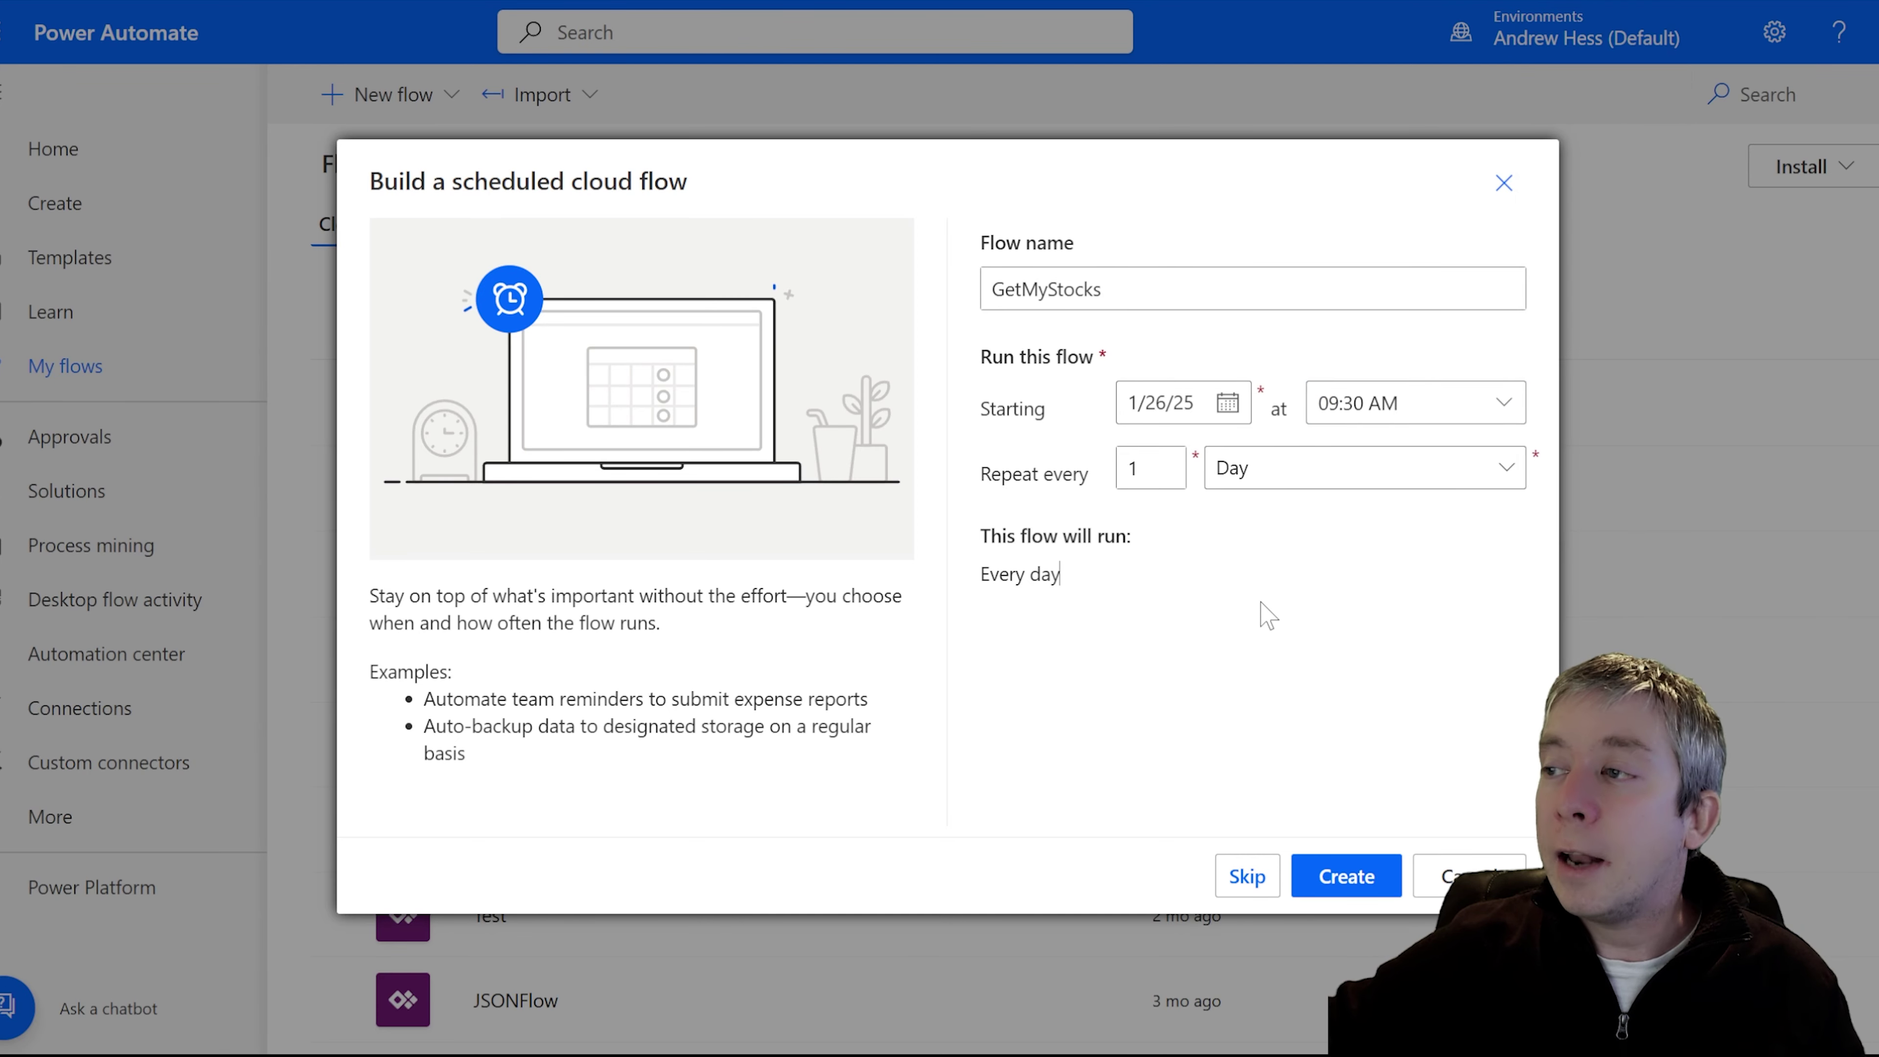
- Change the repeat frequency to every 1 week on Monday only, and create the flow
click(1267, 478)
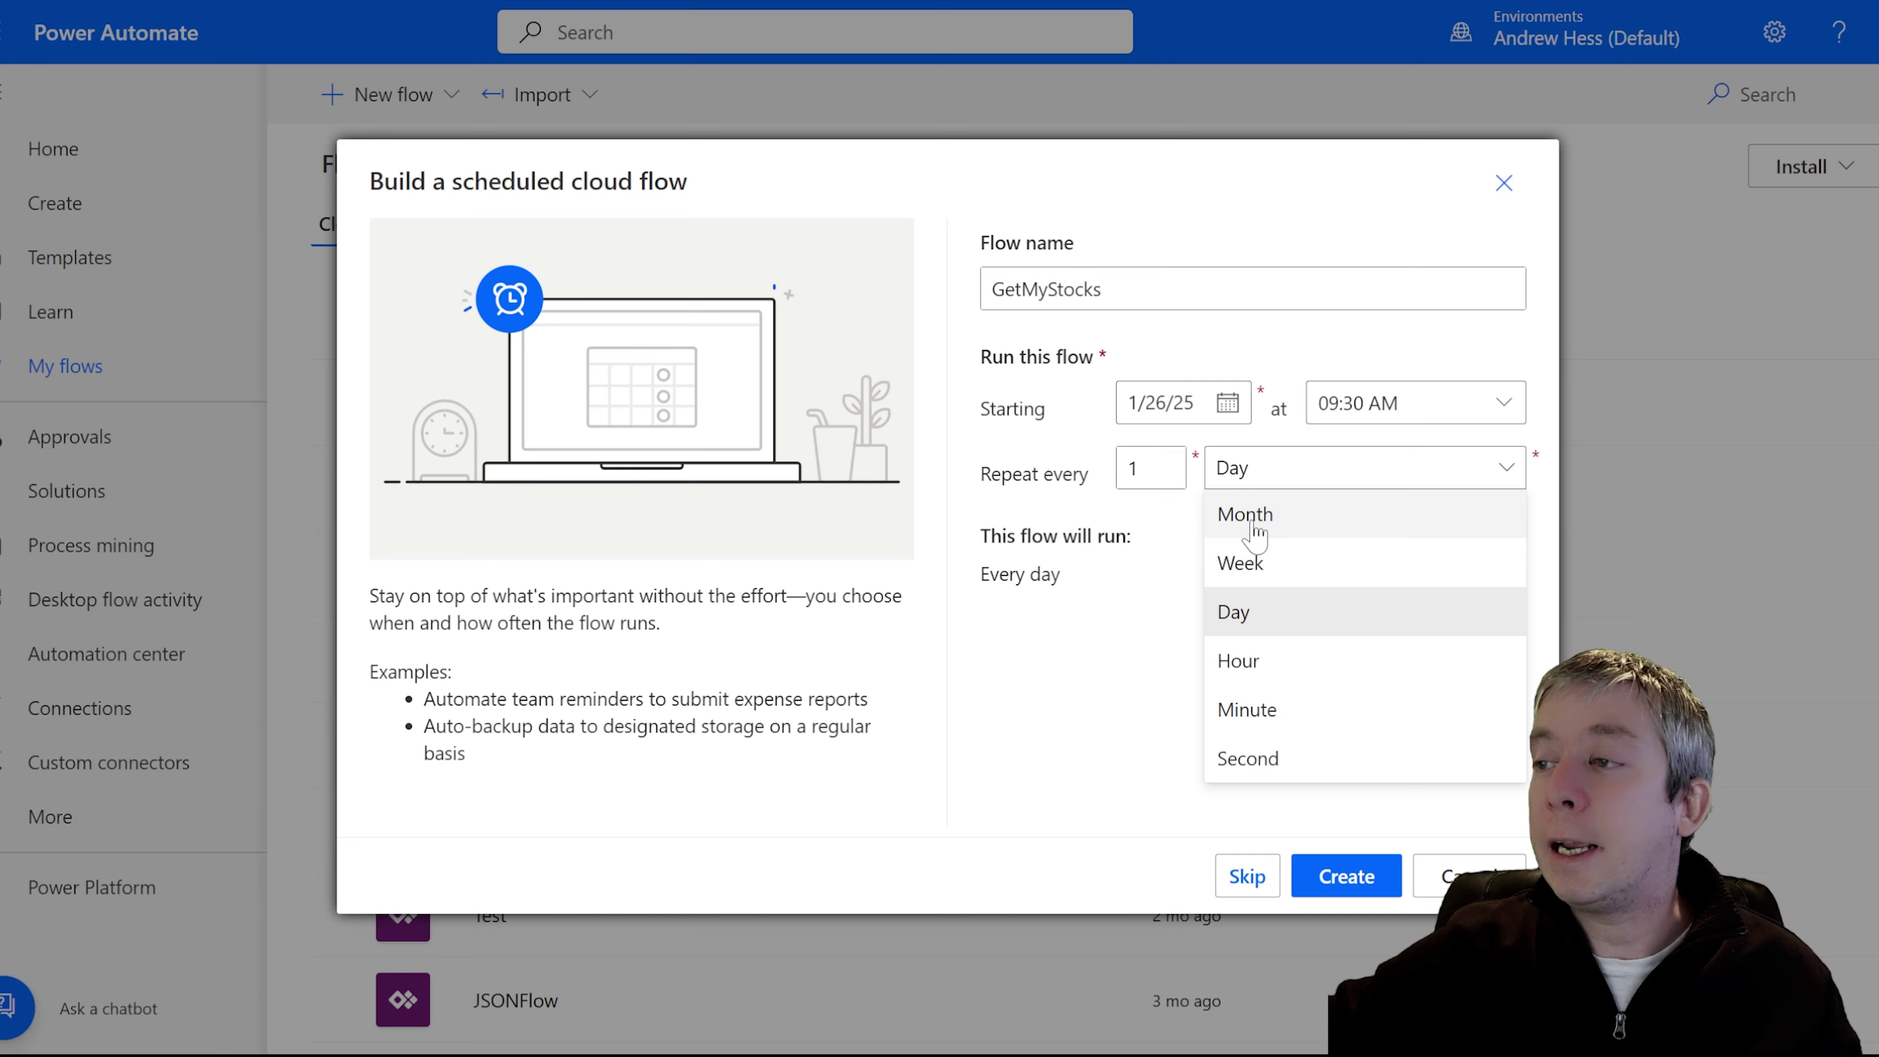
click(1258, 562)
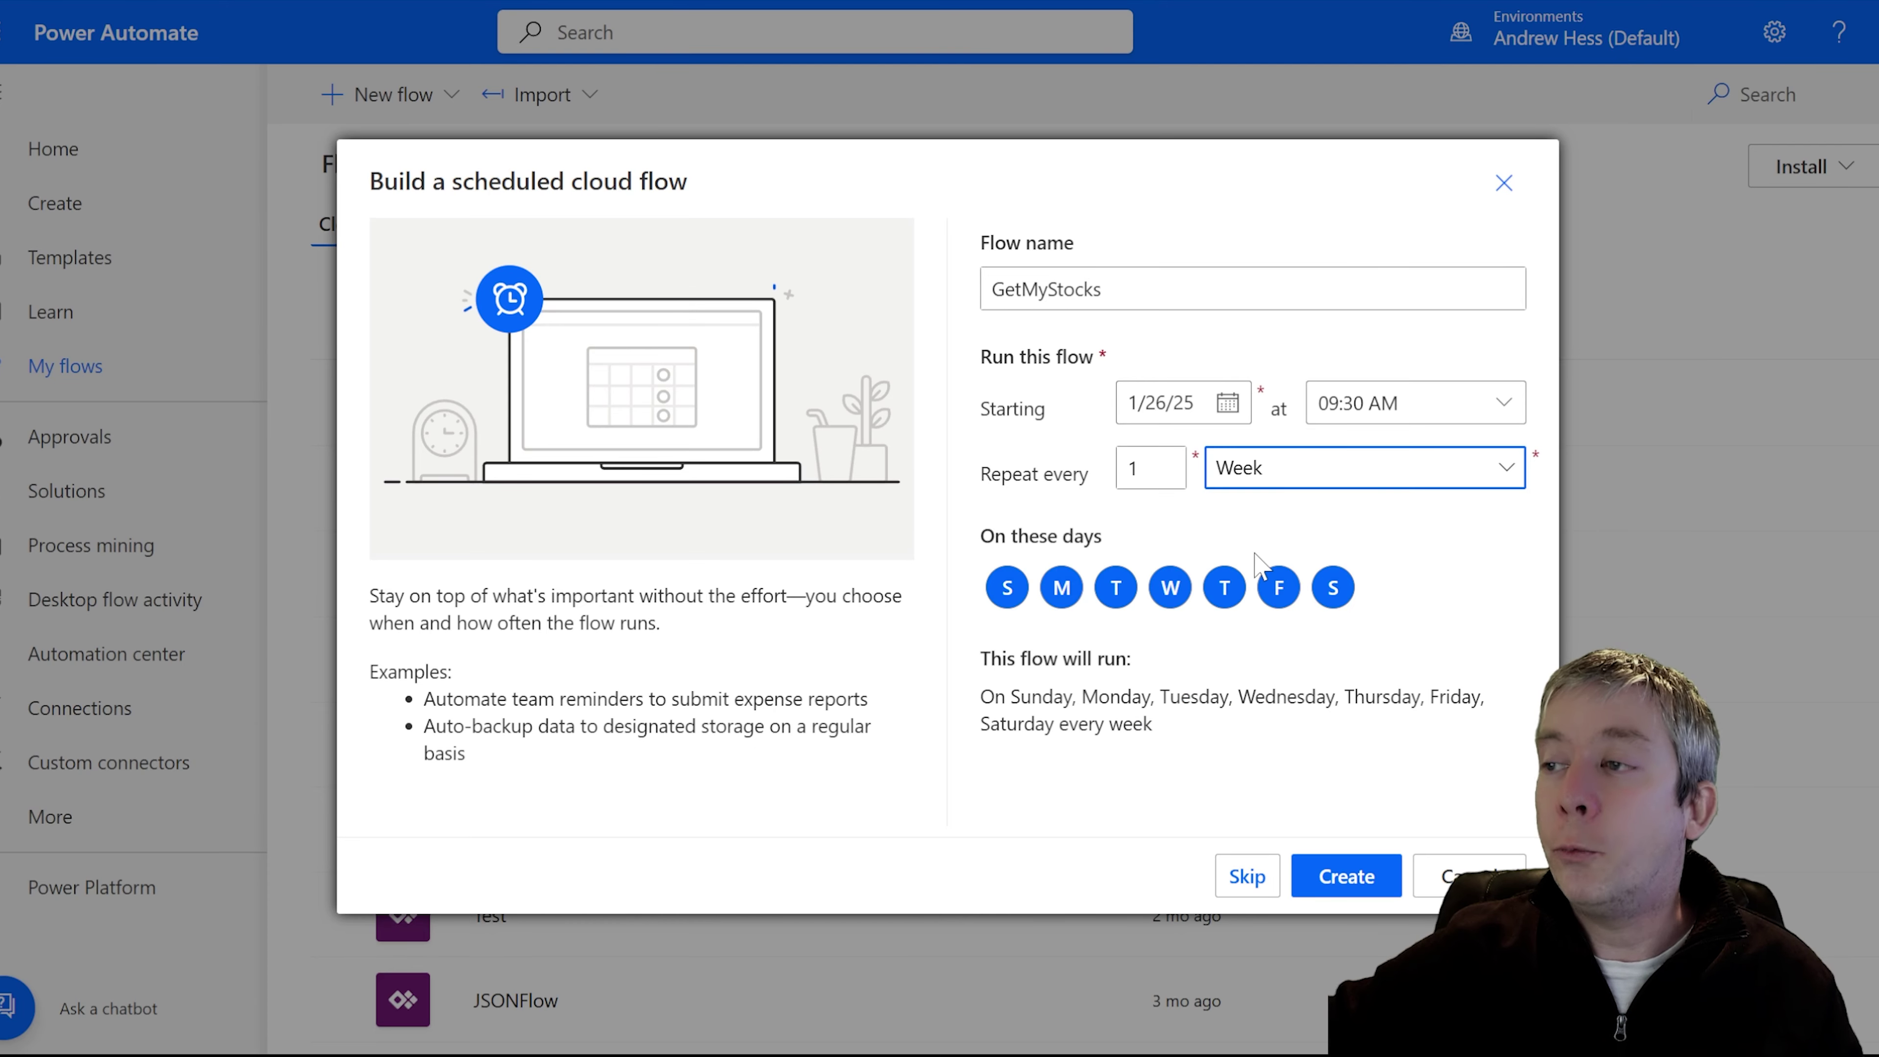
click(1007, 590)
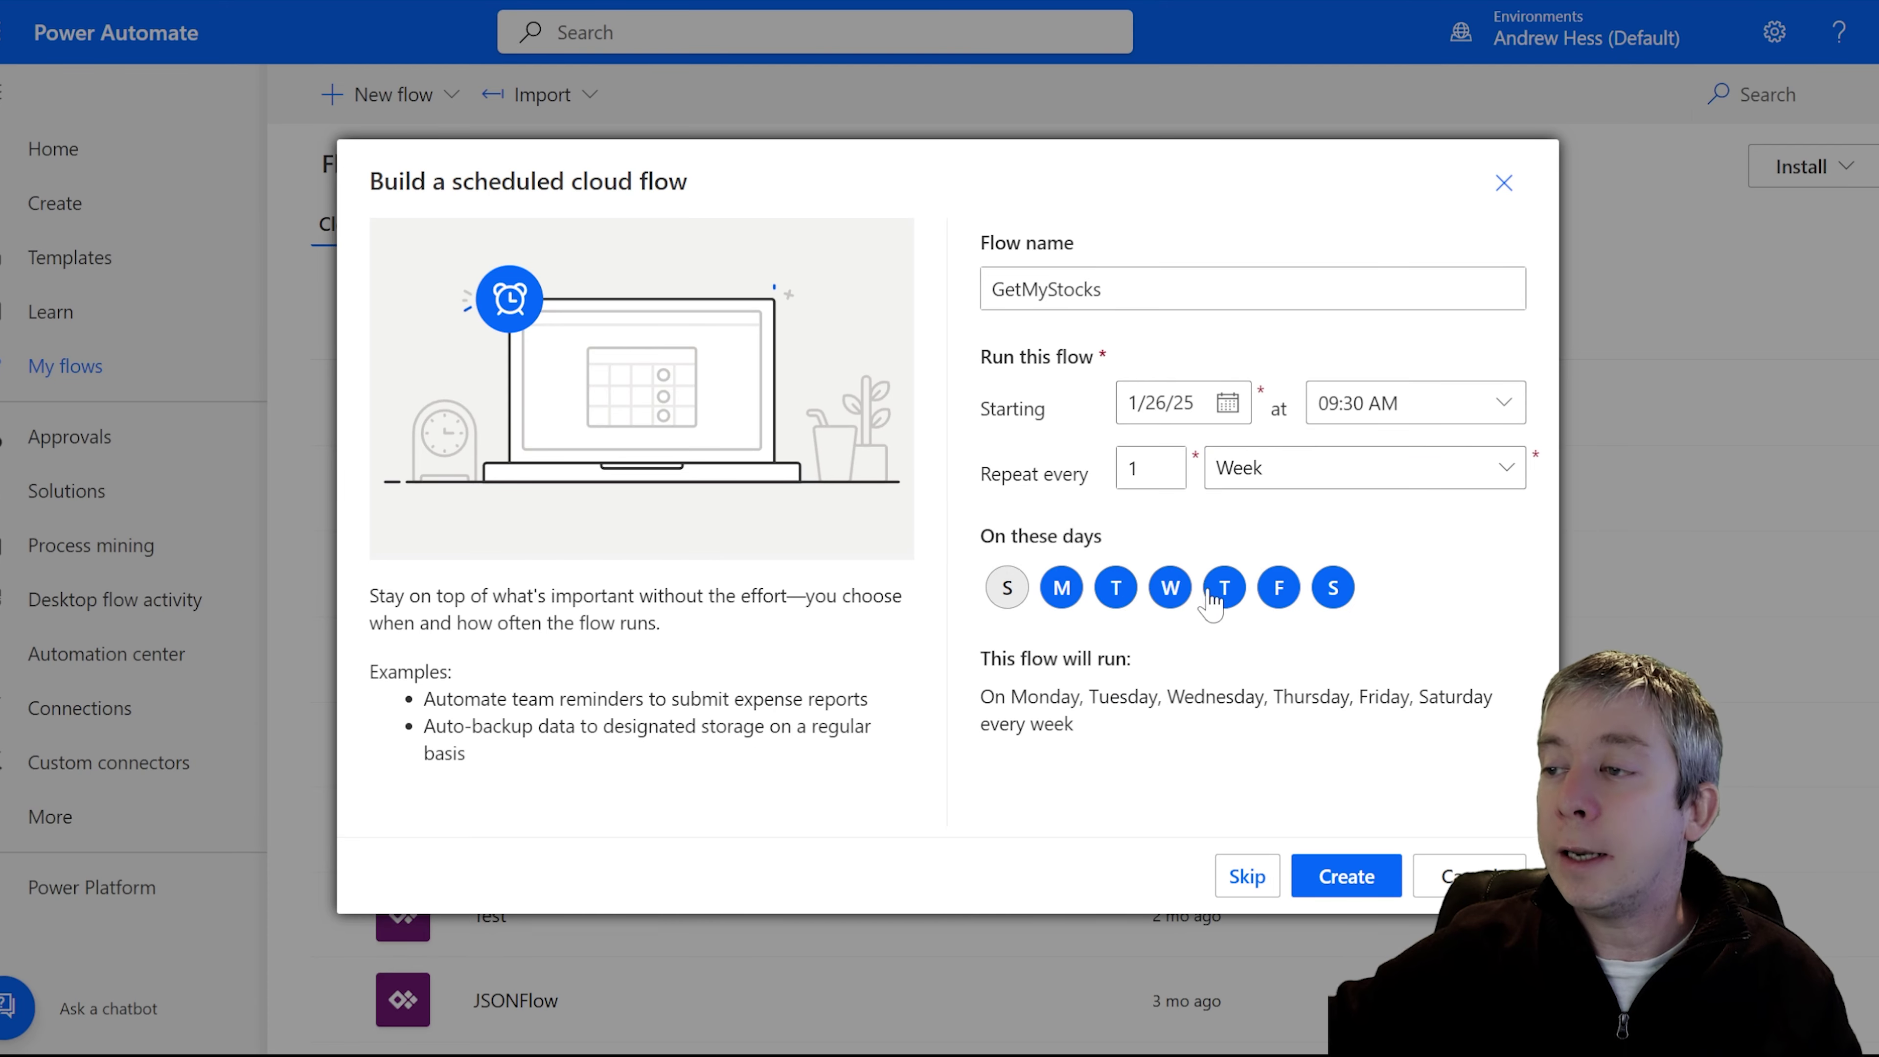
click(1118, 592)
click(1170, 589)
click(1225, 589)
click(1274, 589)
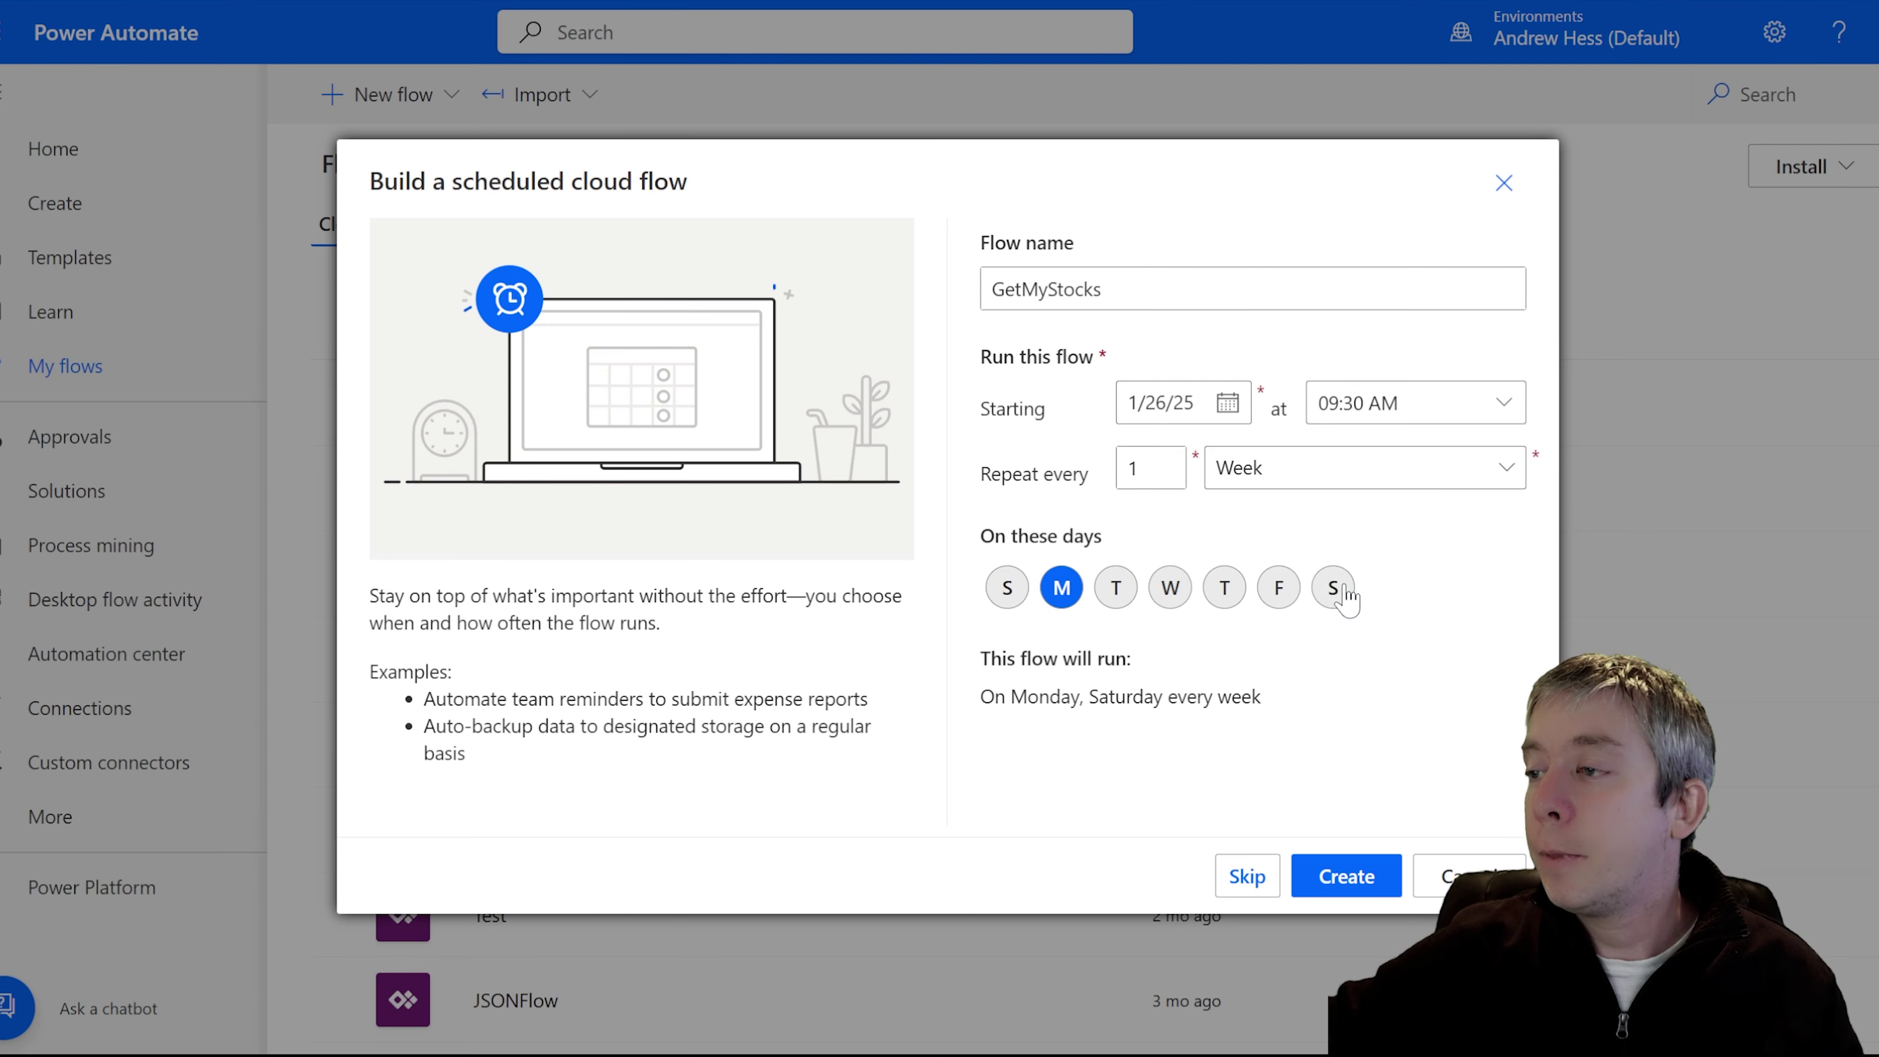
click(1333, 588)
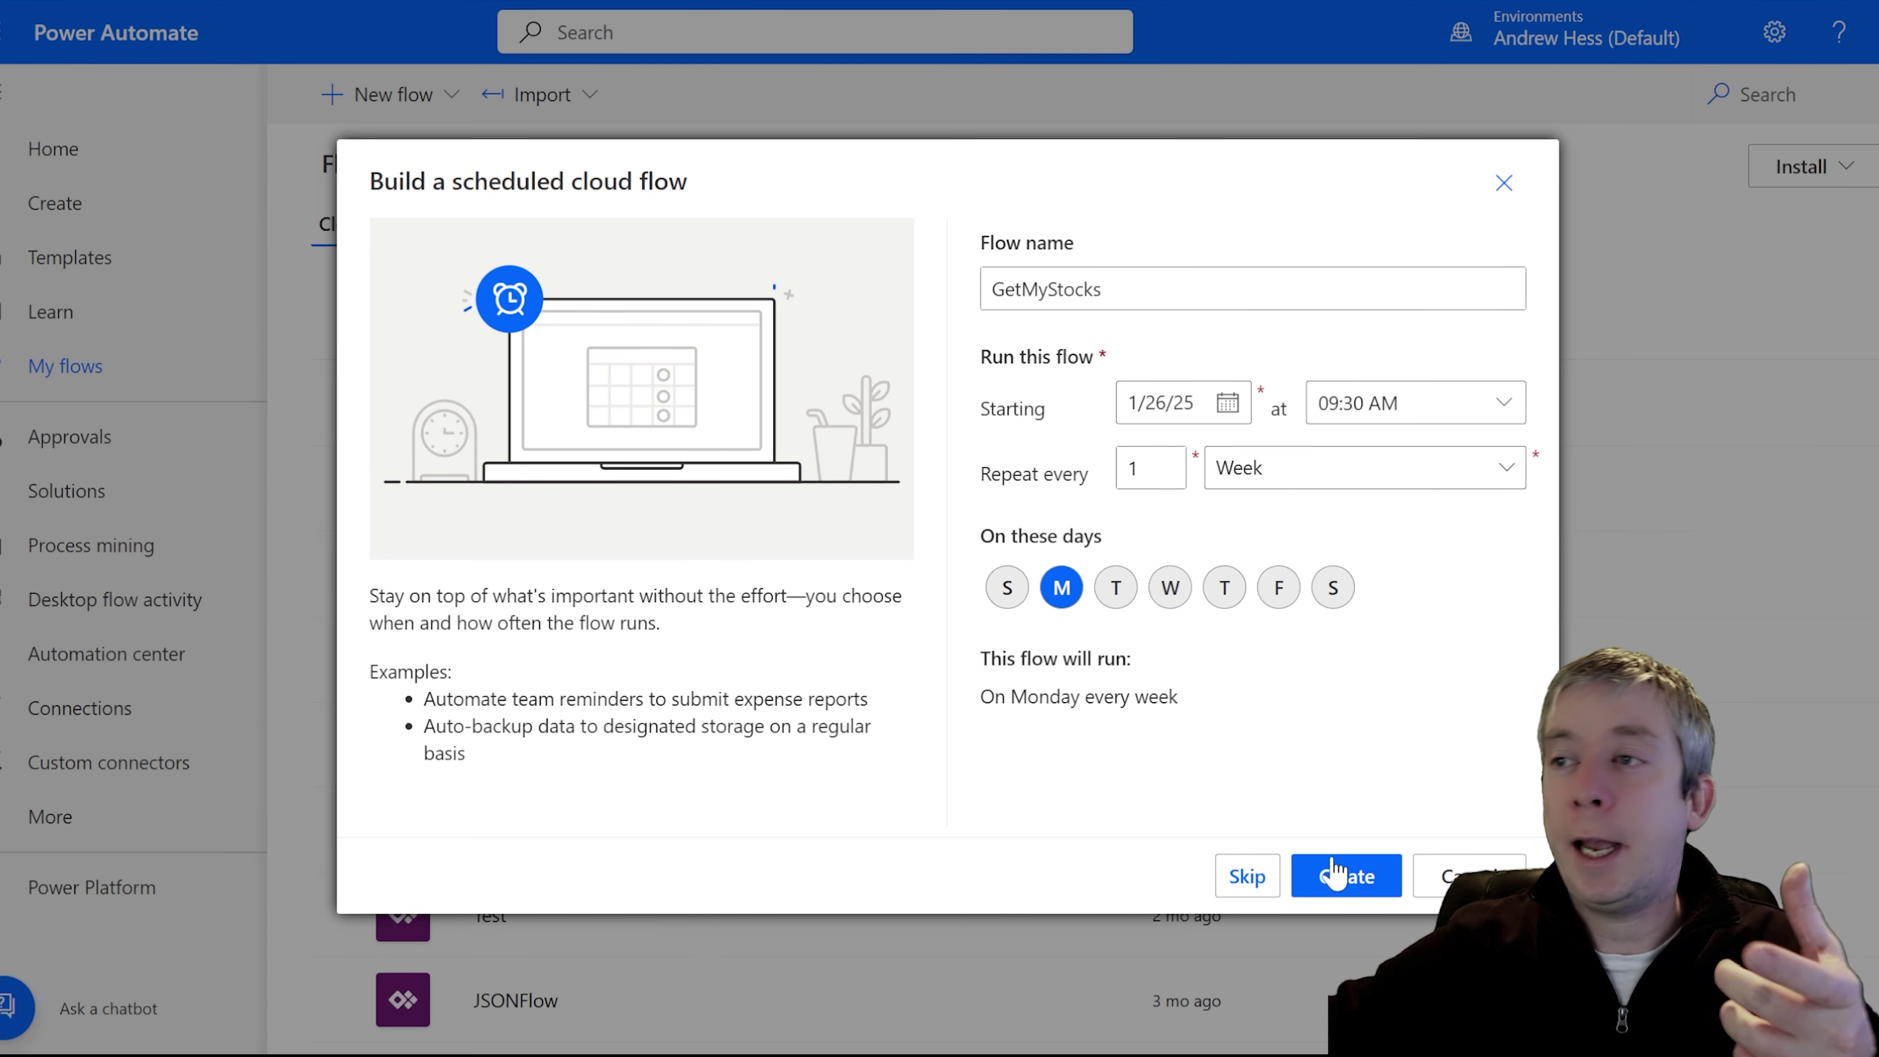
click(1345, 875)
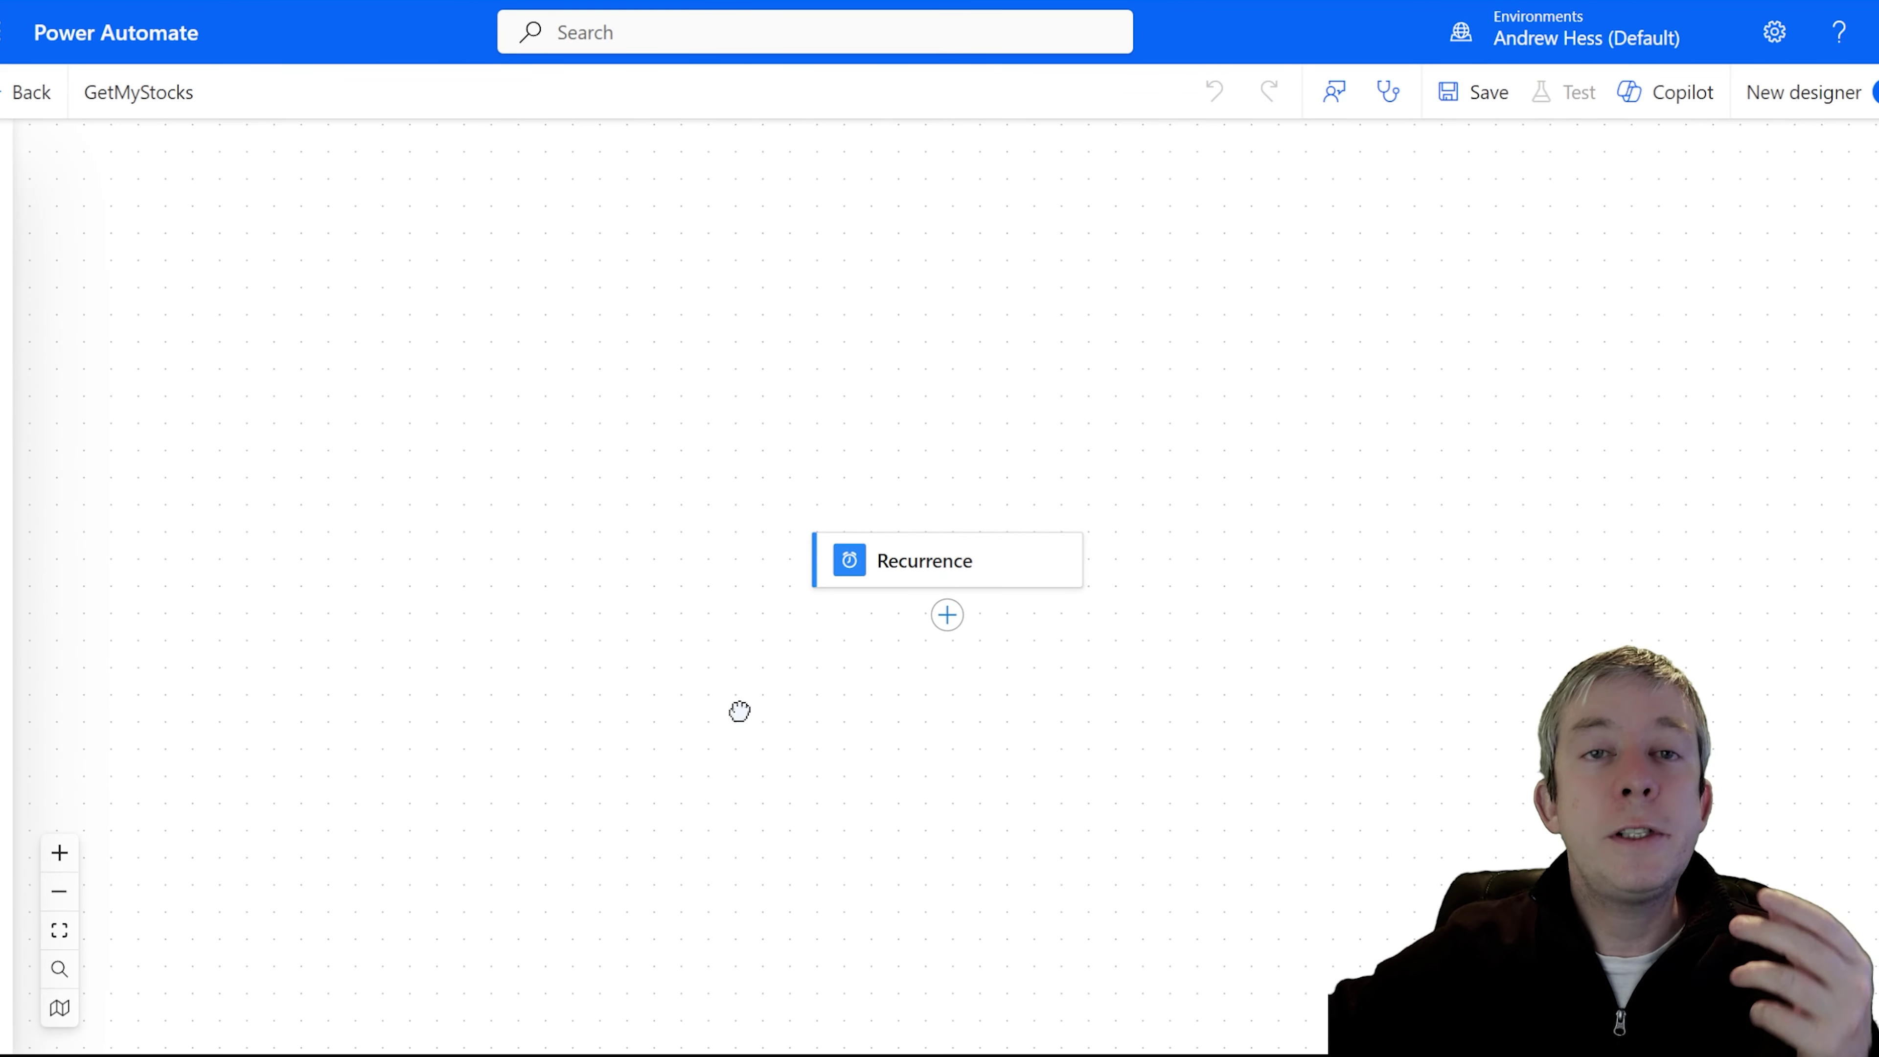
- Set the Recurrence trigger to run at hour 9 and minute 31
drag(738, 709, 684, 524)
click(843, 404)
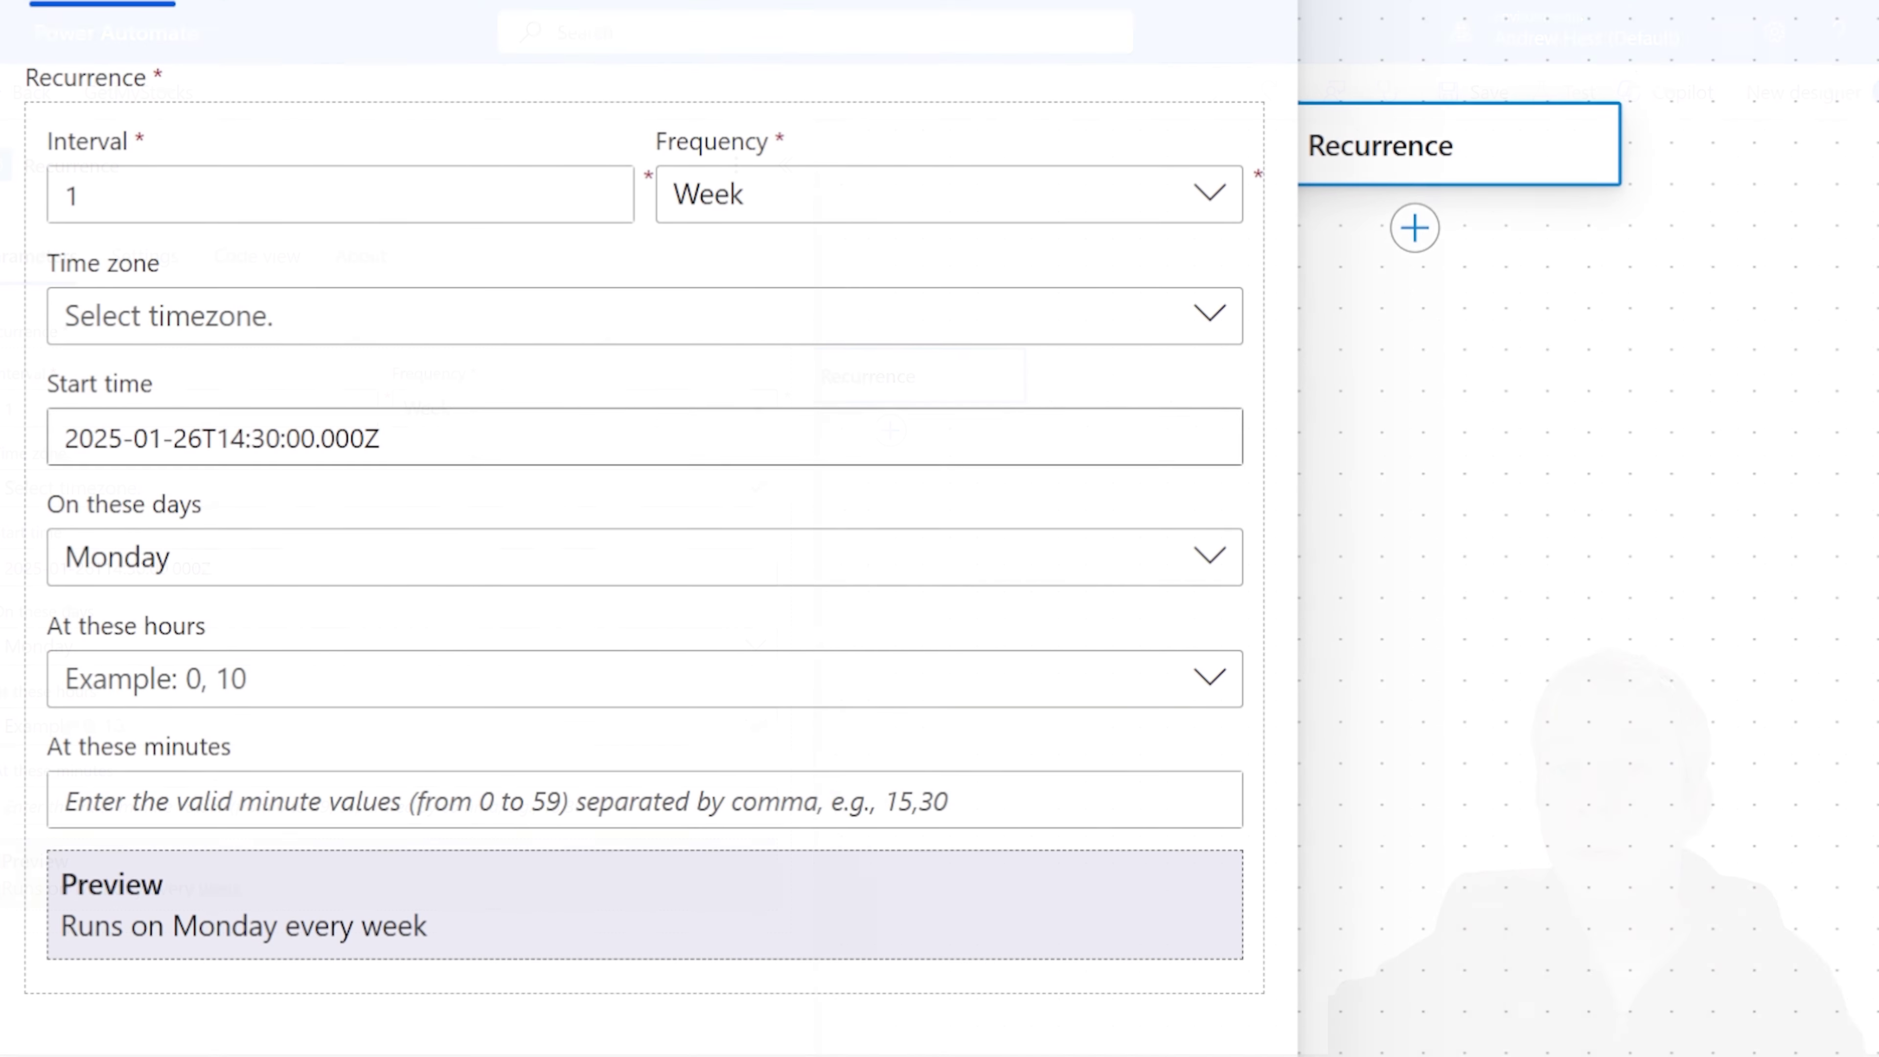
click(288, 689)
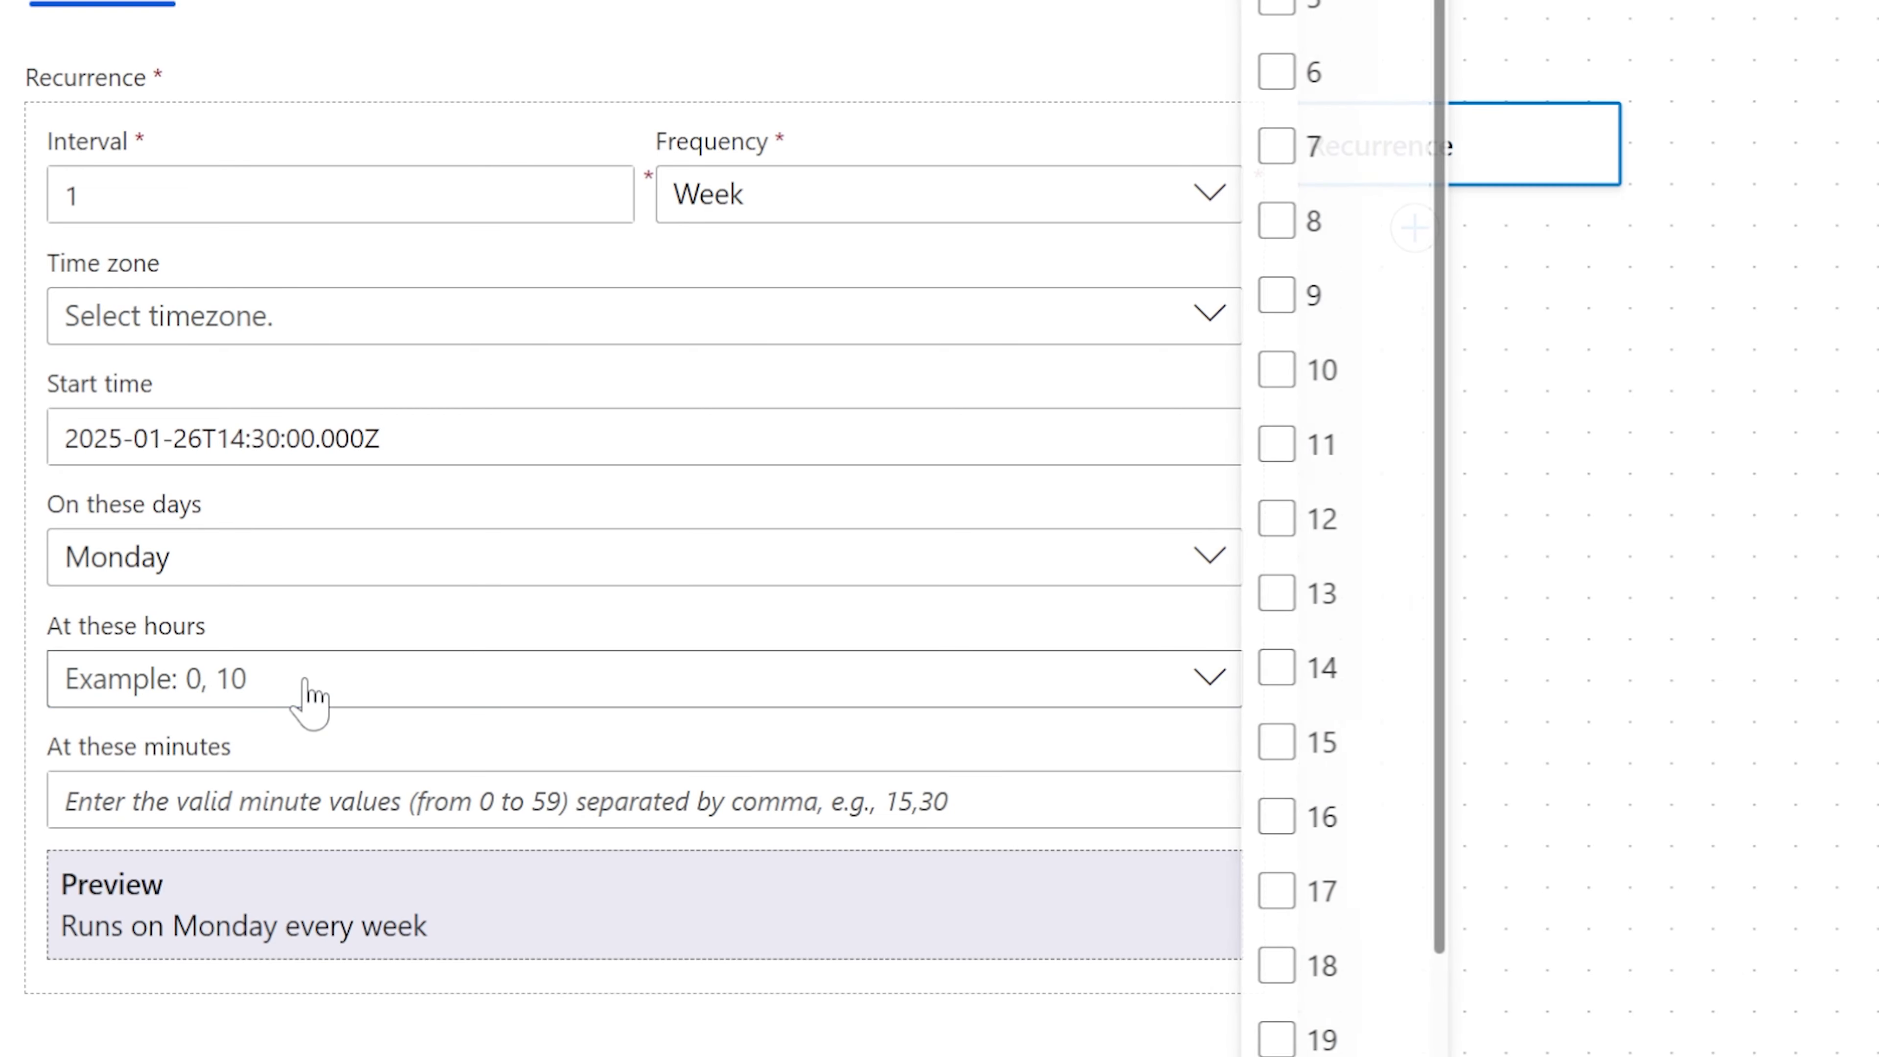
click(1280, 296)
click(496, 800)
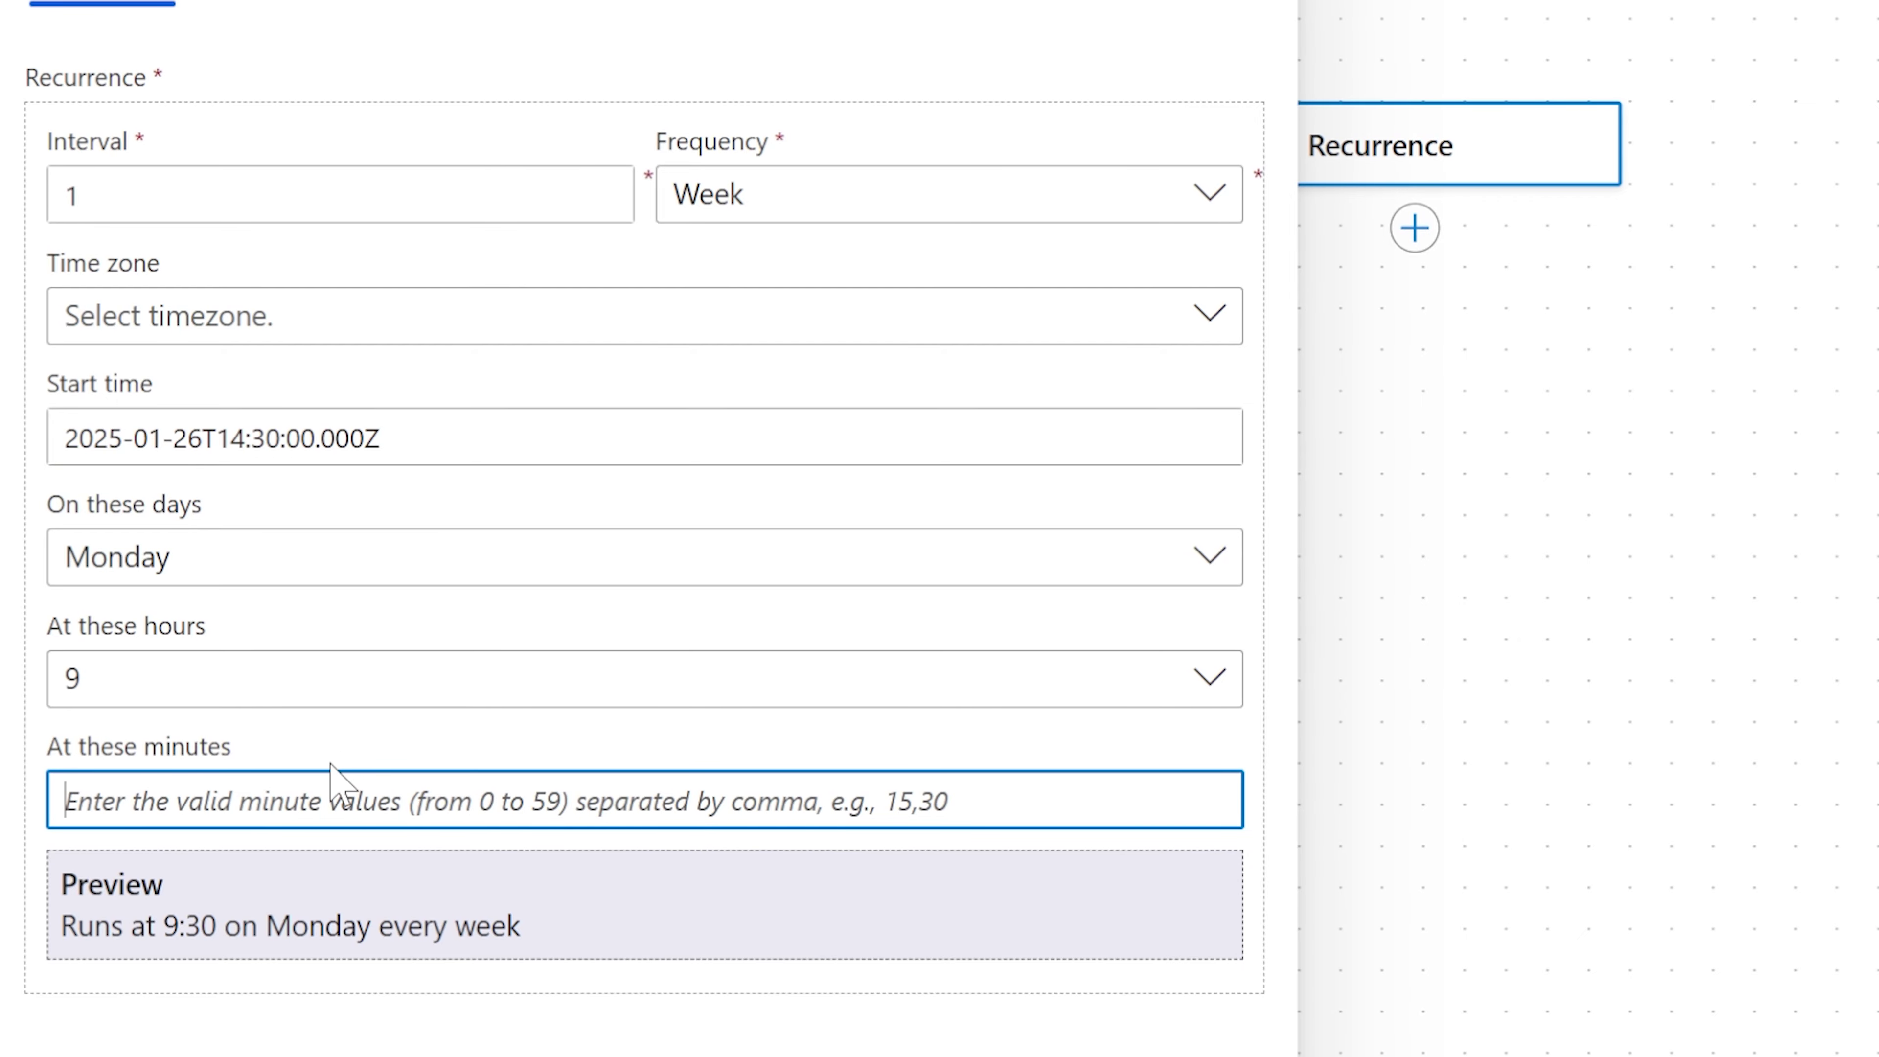
text(31)
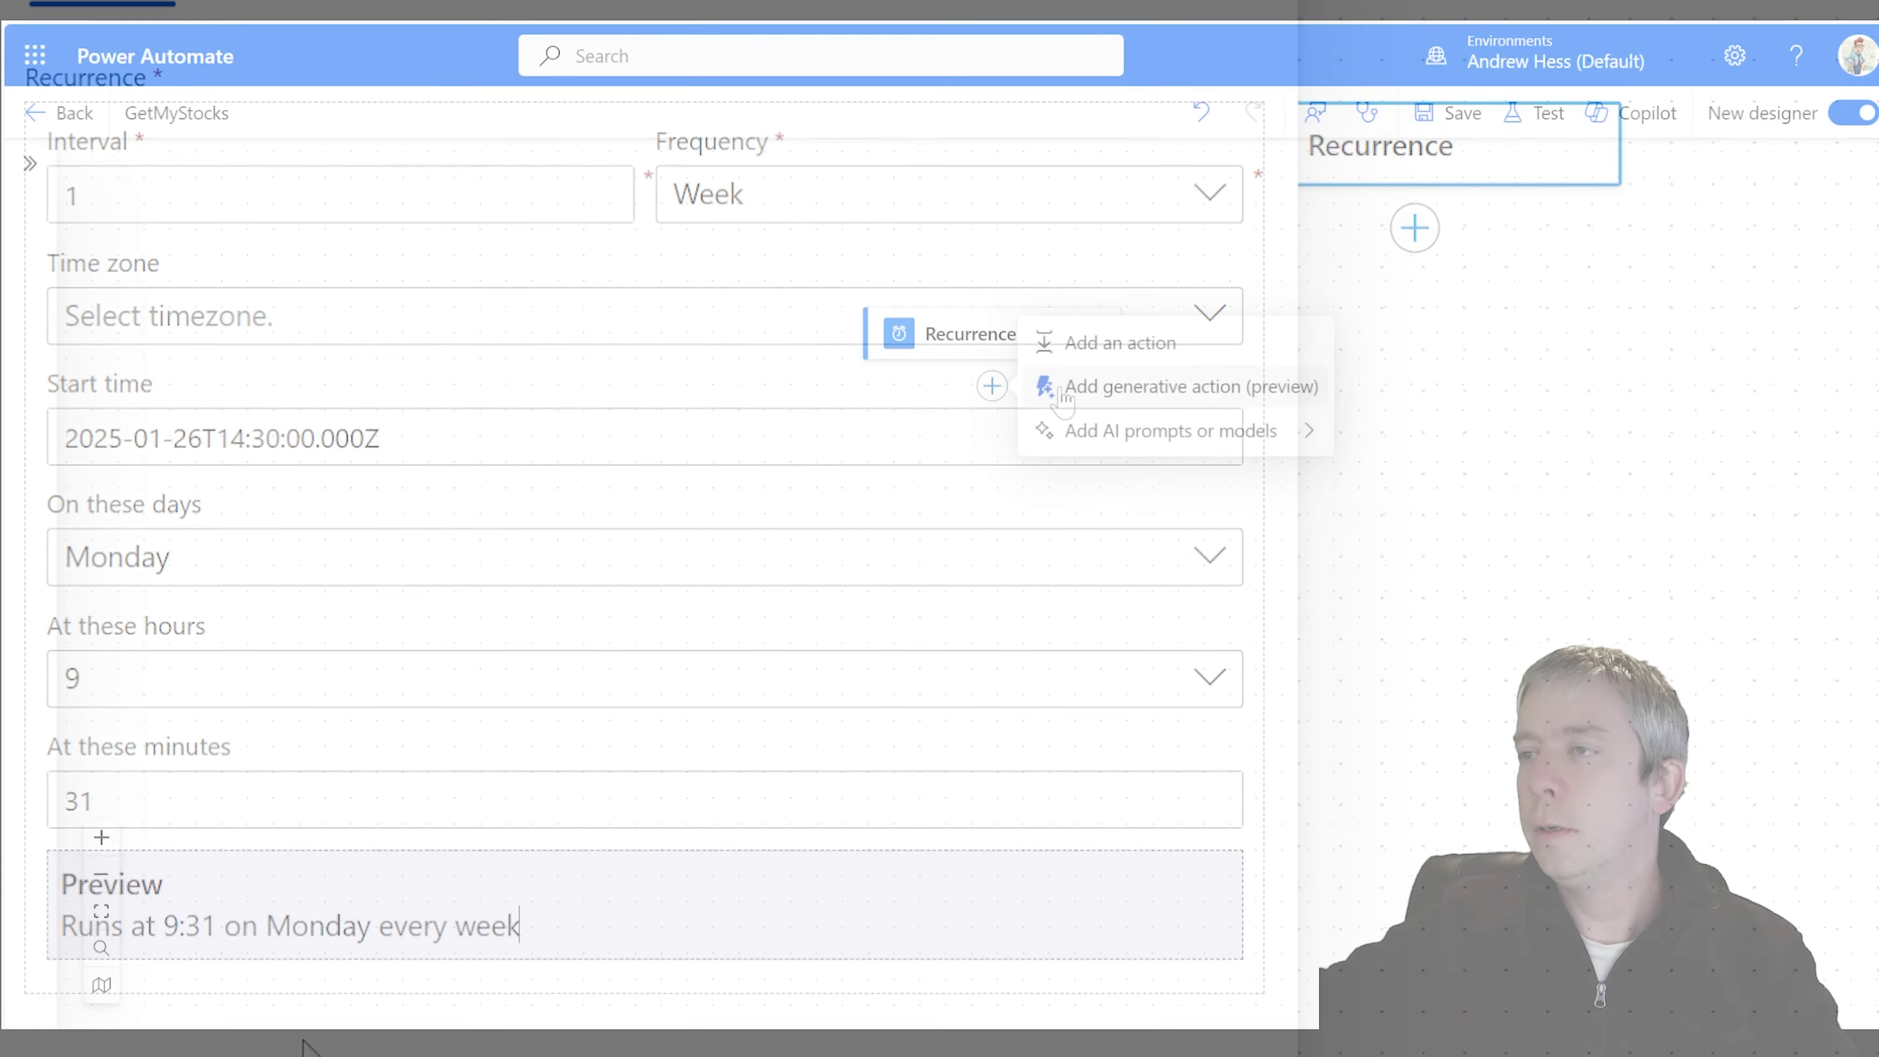
- Add the Excel Online (Business) action List rows present in a table below the Recurrence trigger
click(1120, 340)
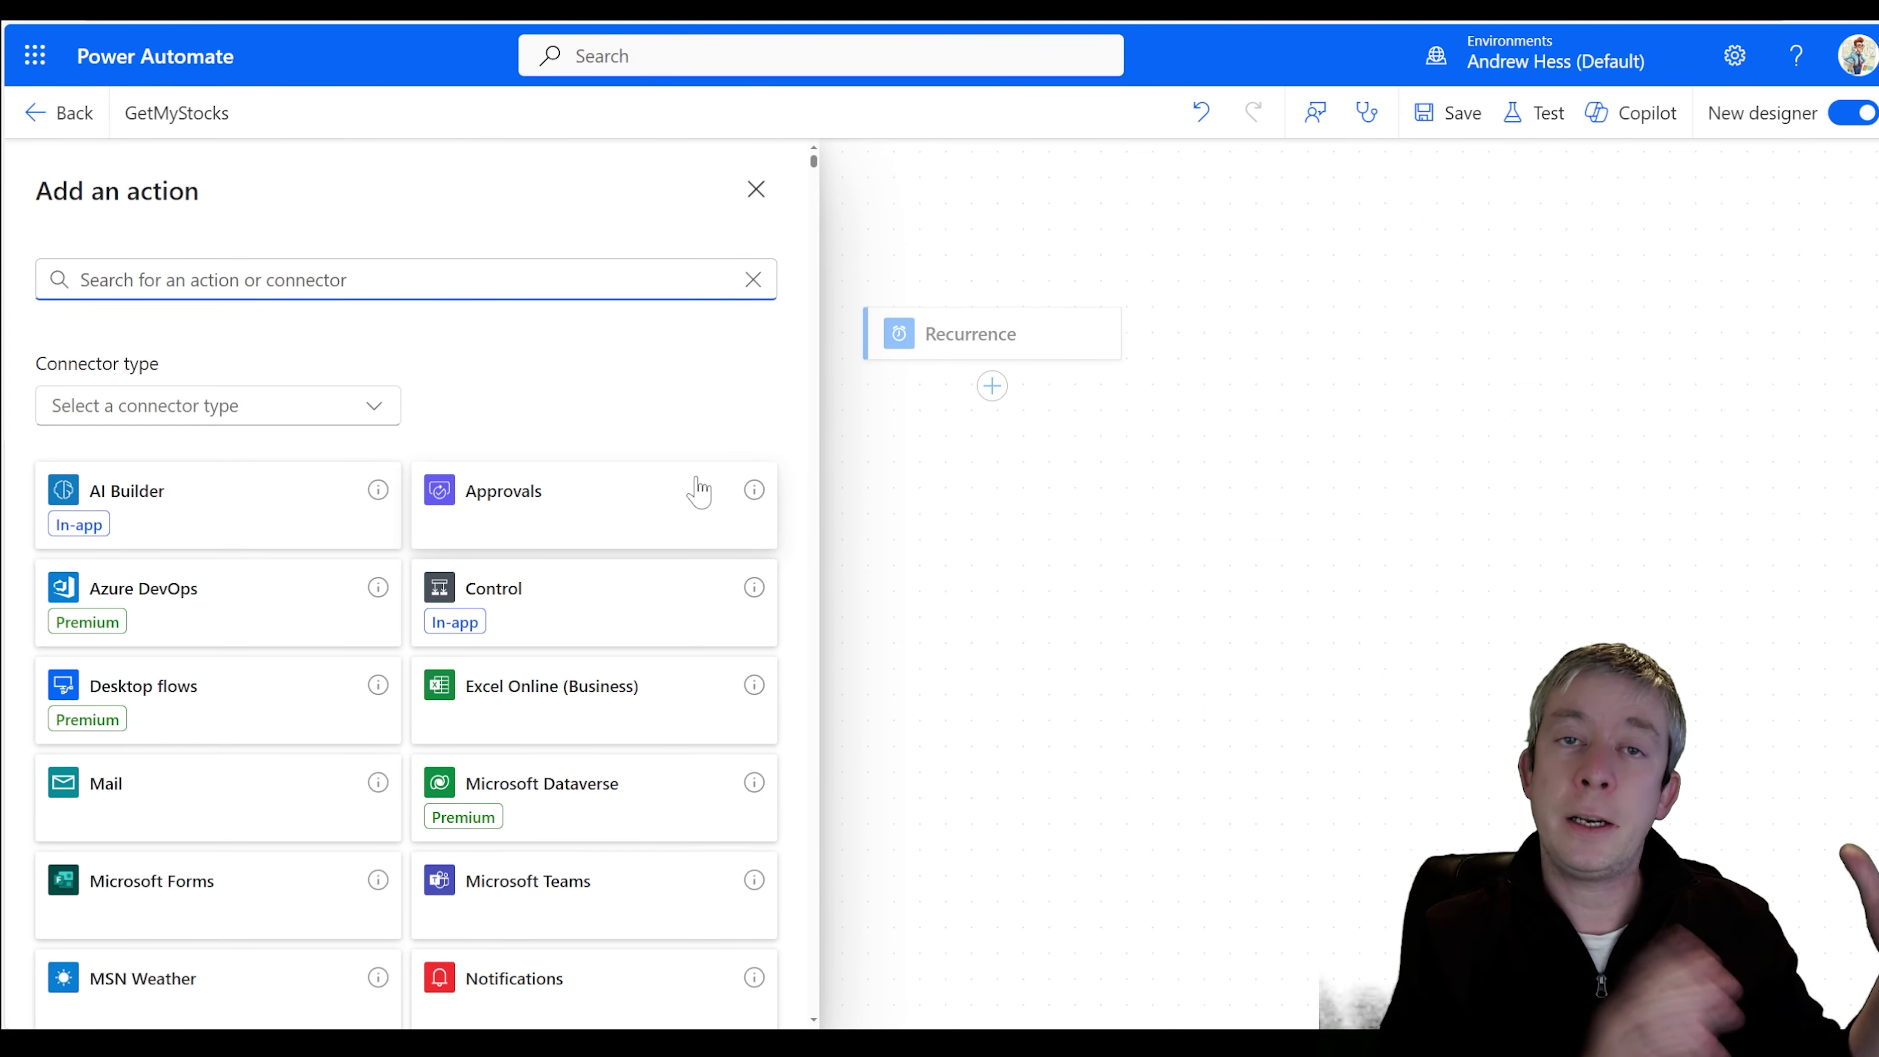
text(get items)
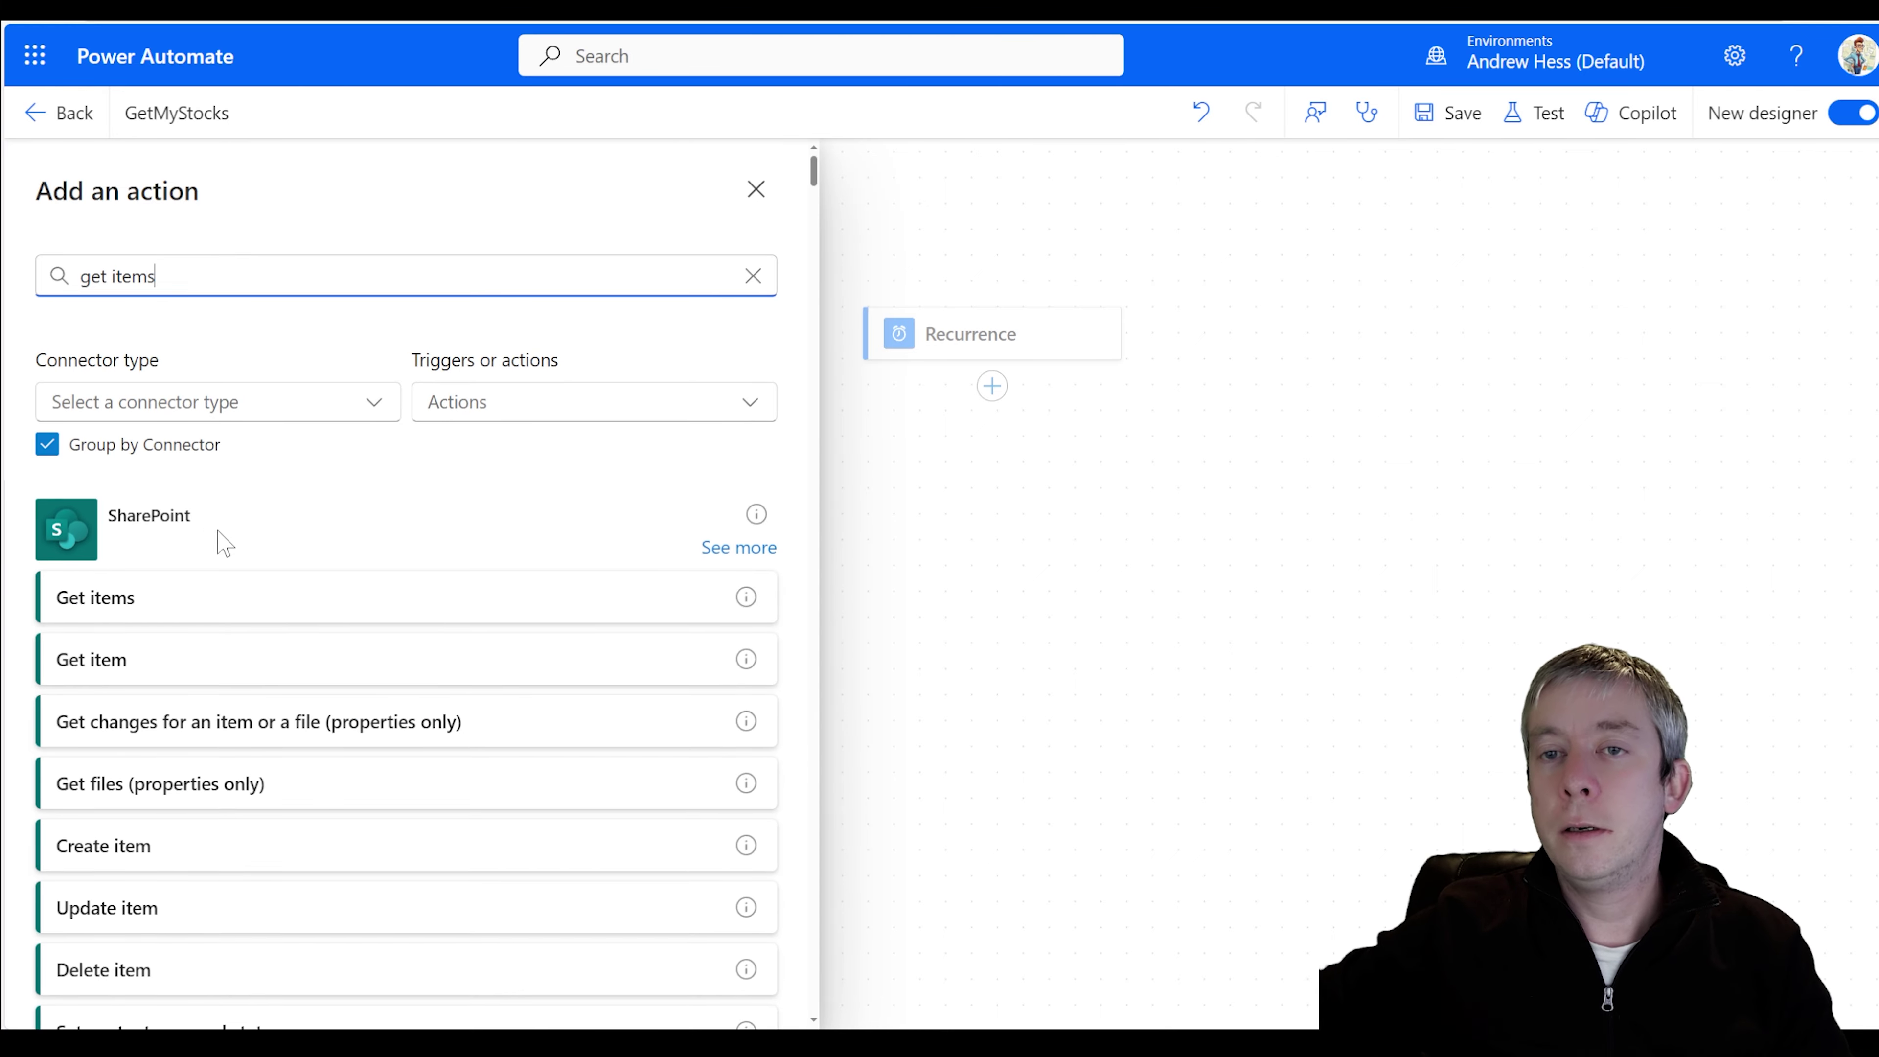
scroll(266, 651, down, 5)
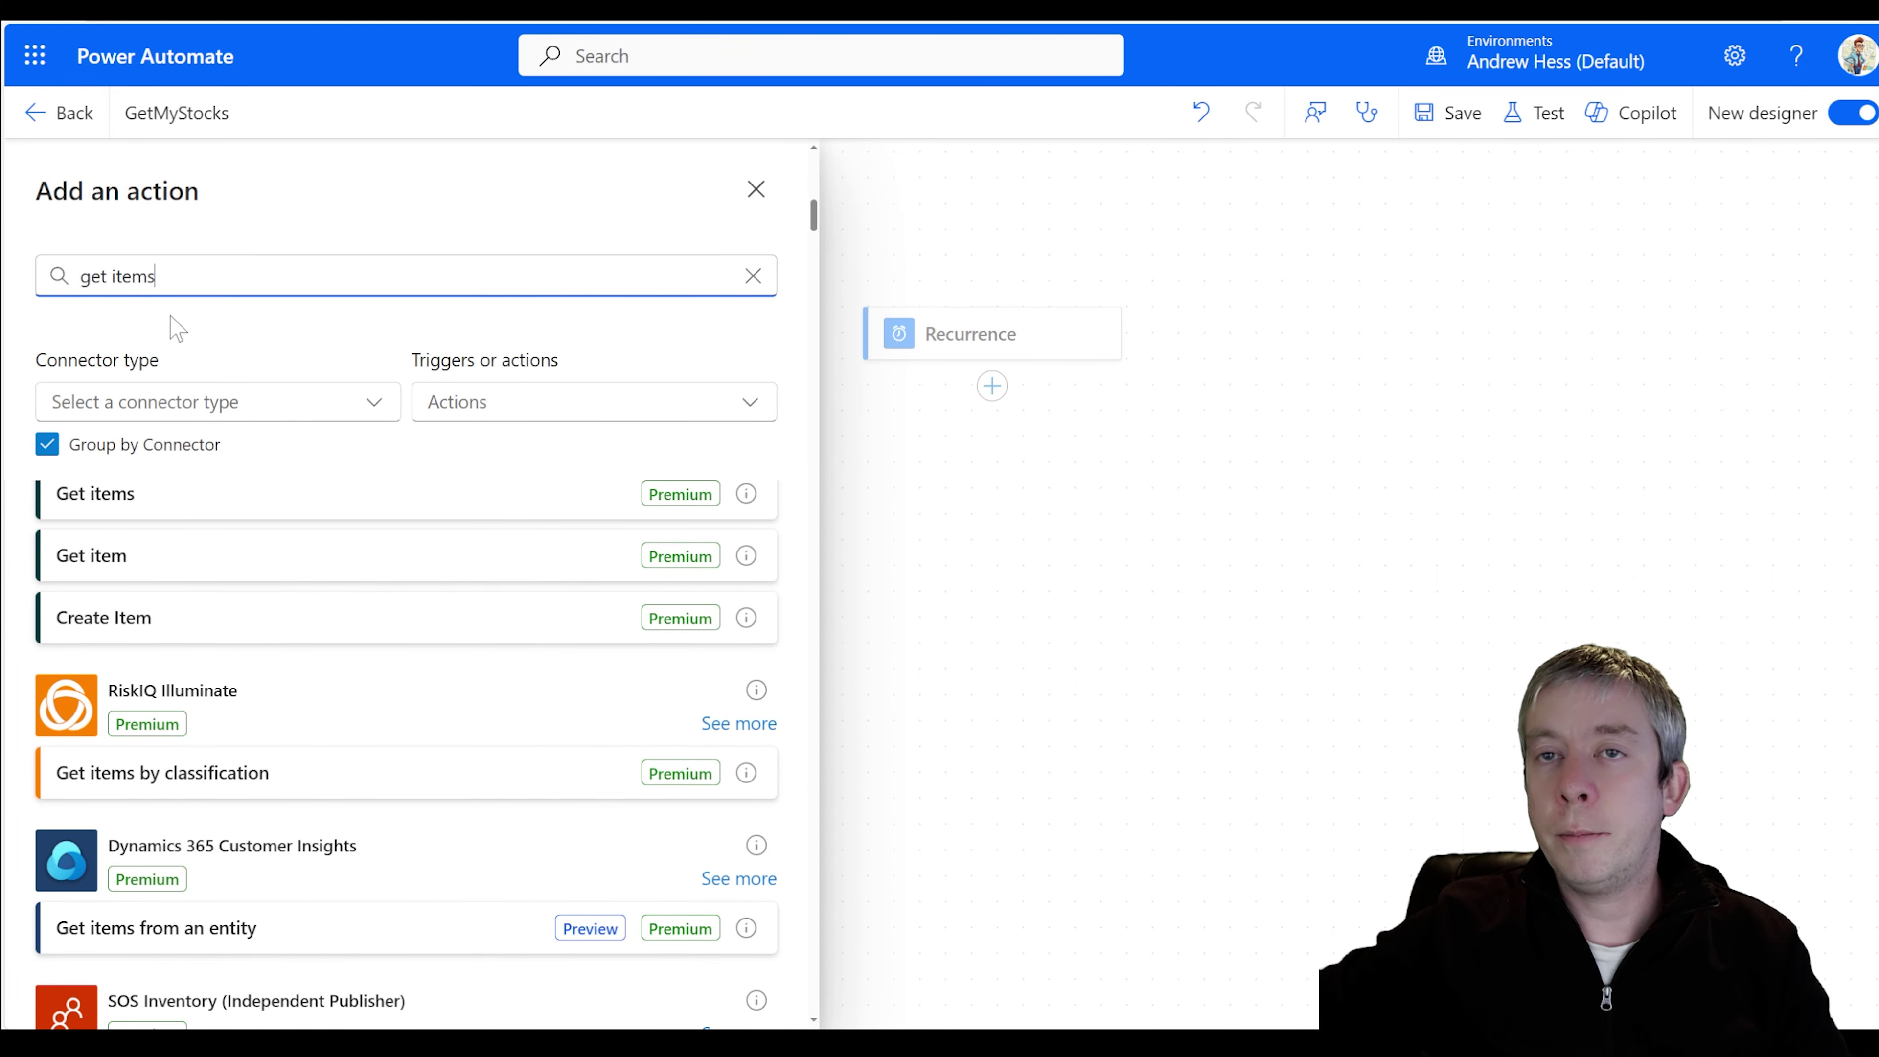
scroll(252, 663, down, 15)
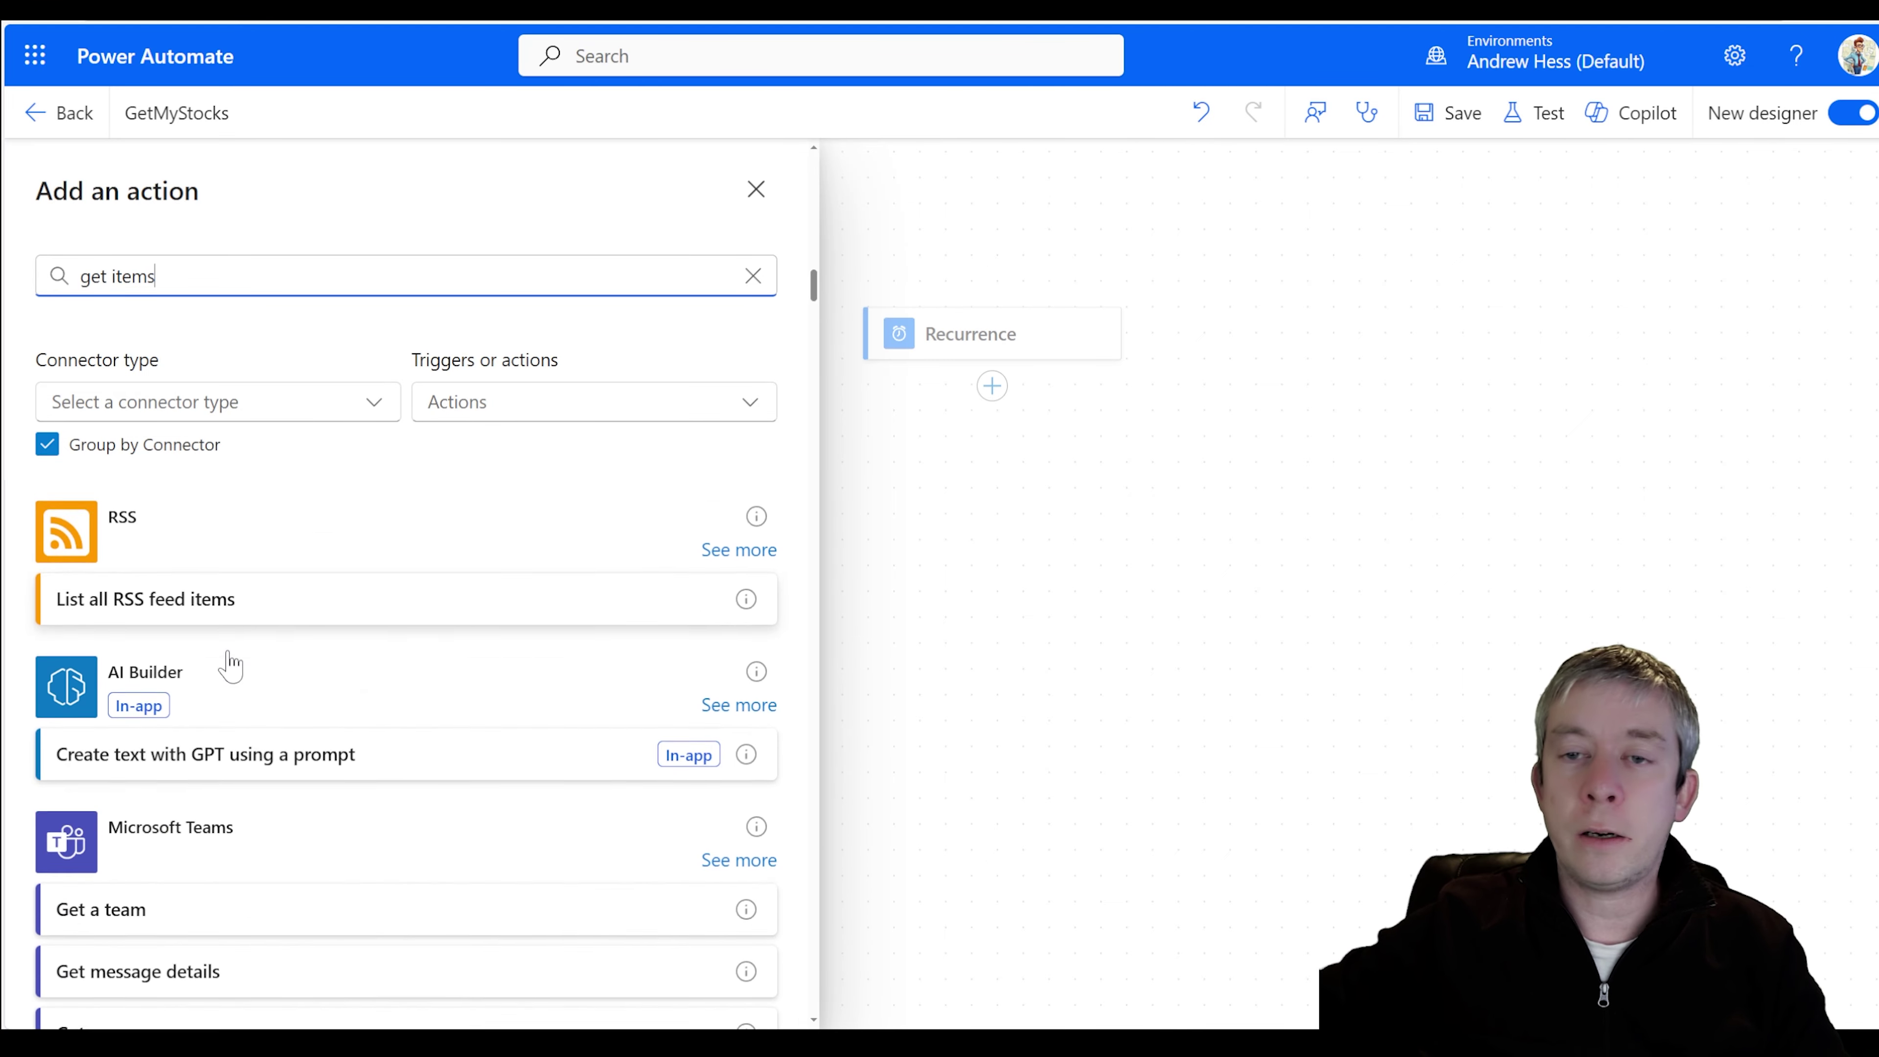
scroll(243, 651, down, 7)
click(718, 602)
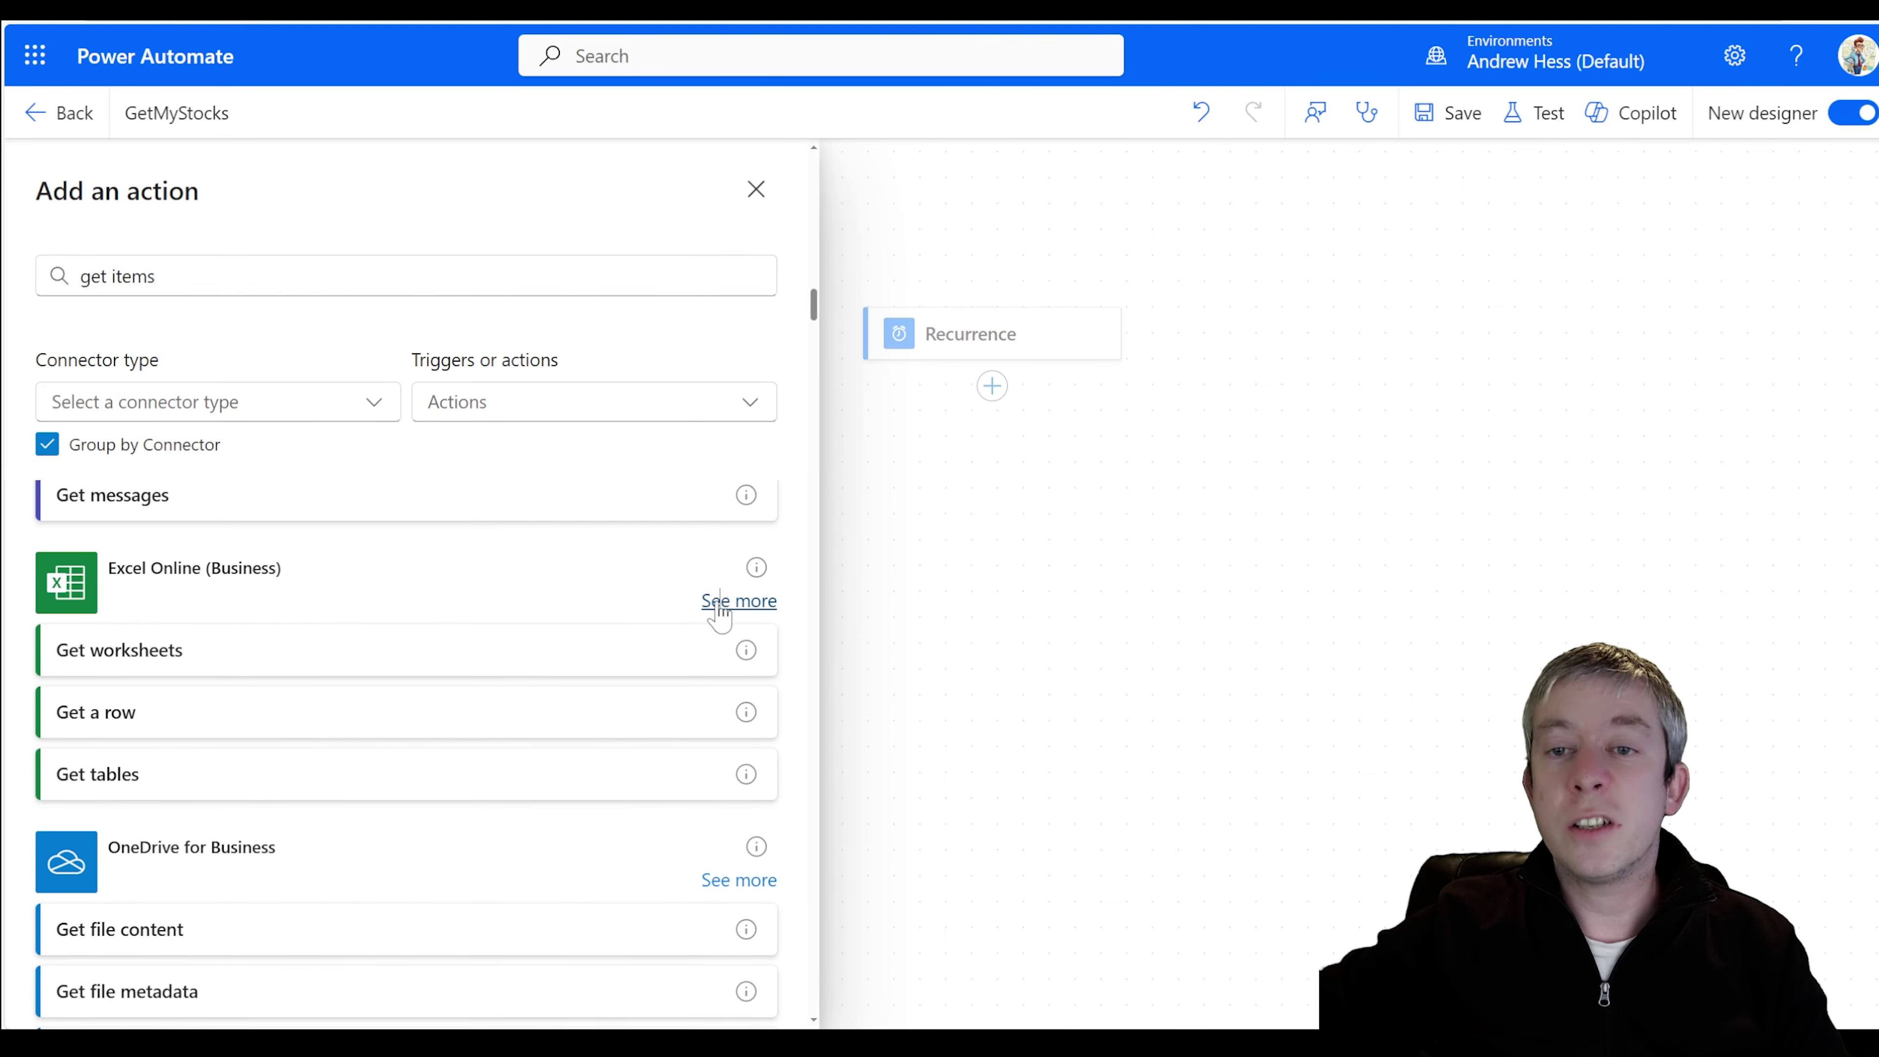
scroll(211, 637, down, 2)
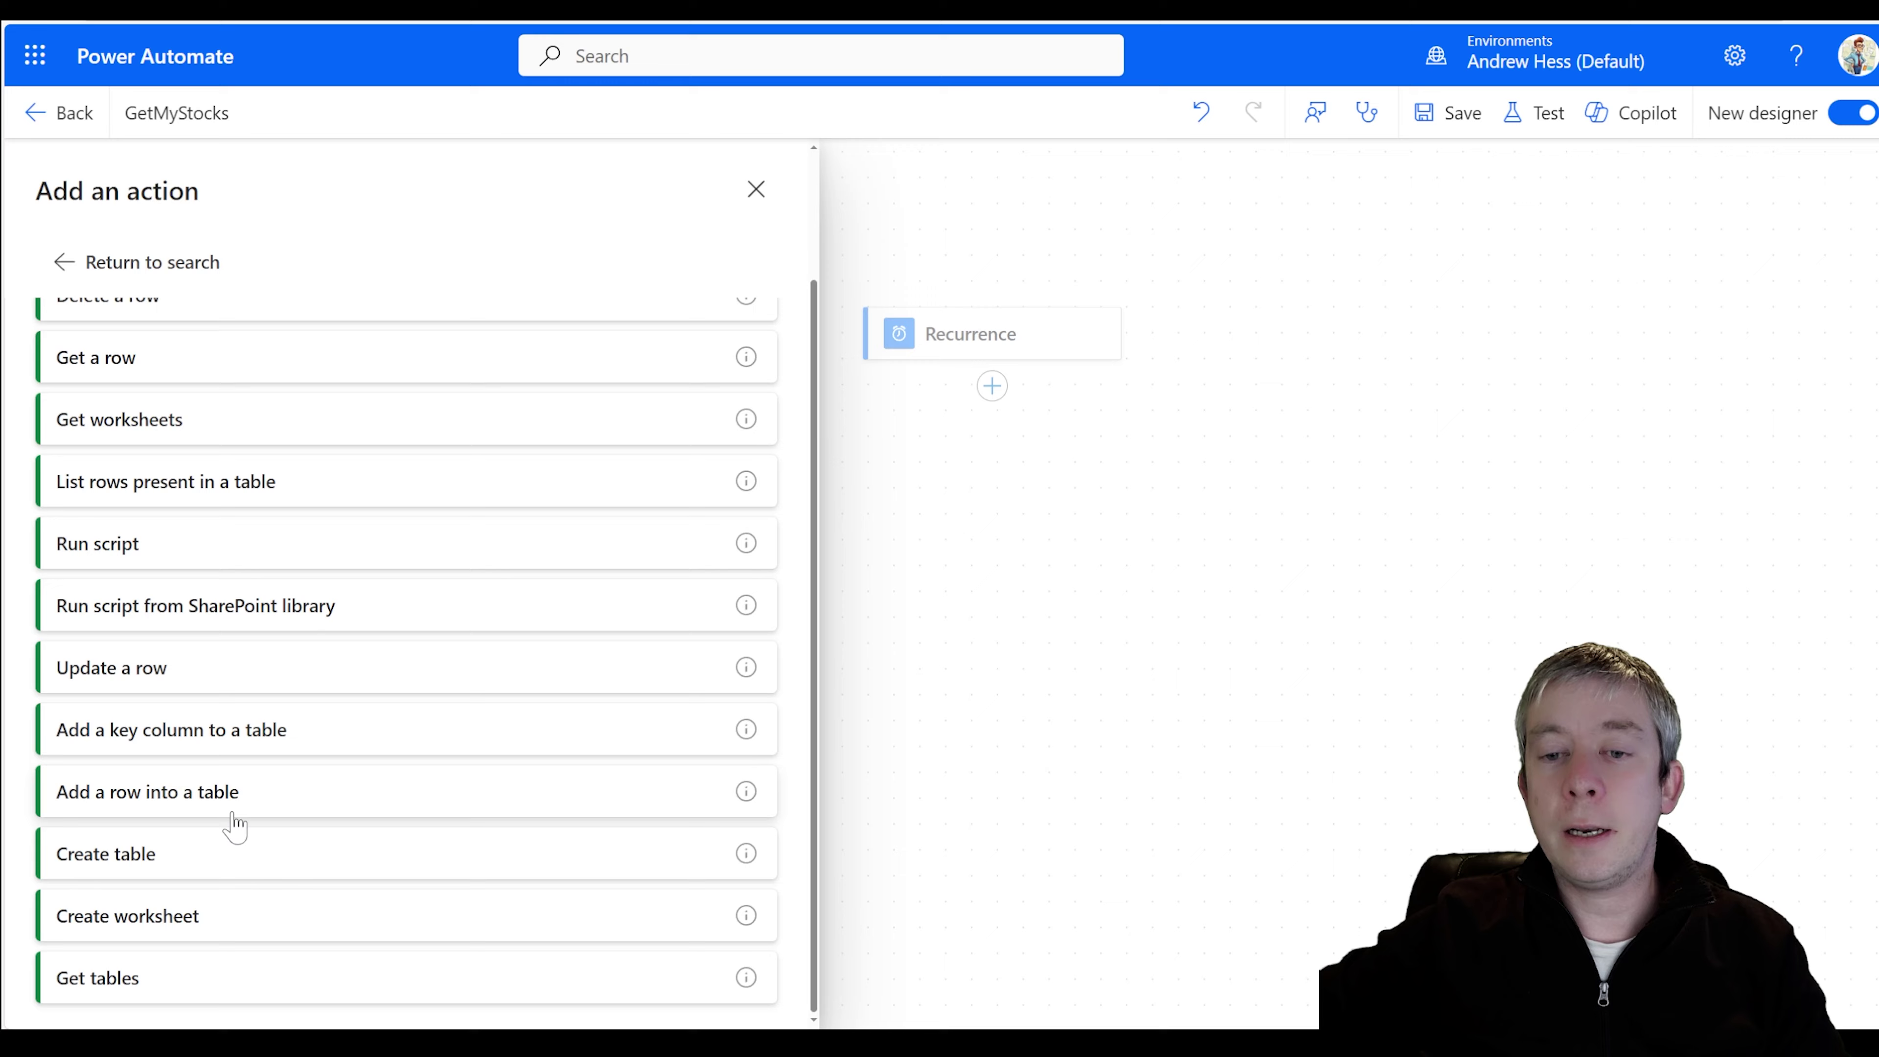
scroll(235, 828, up, 2)
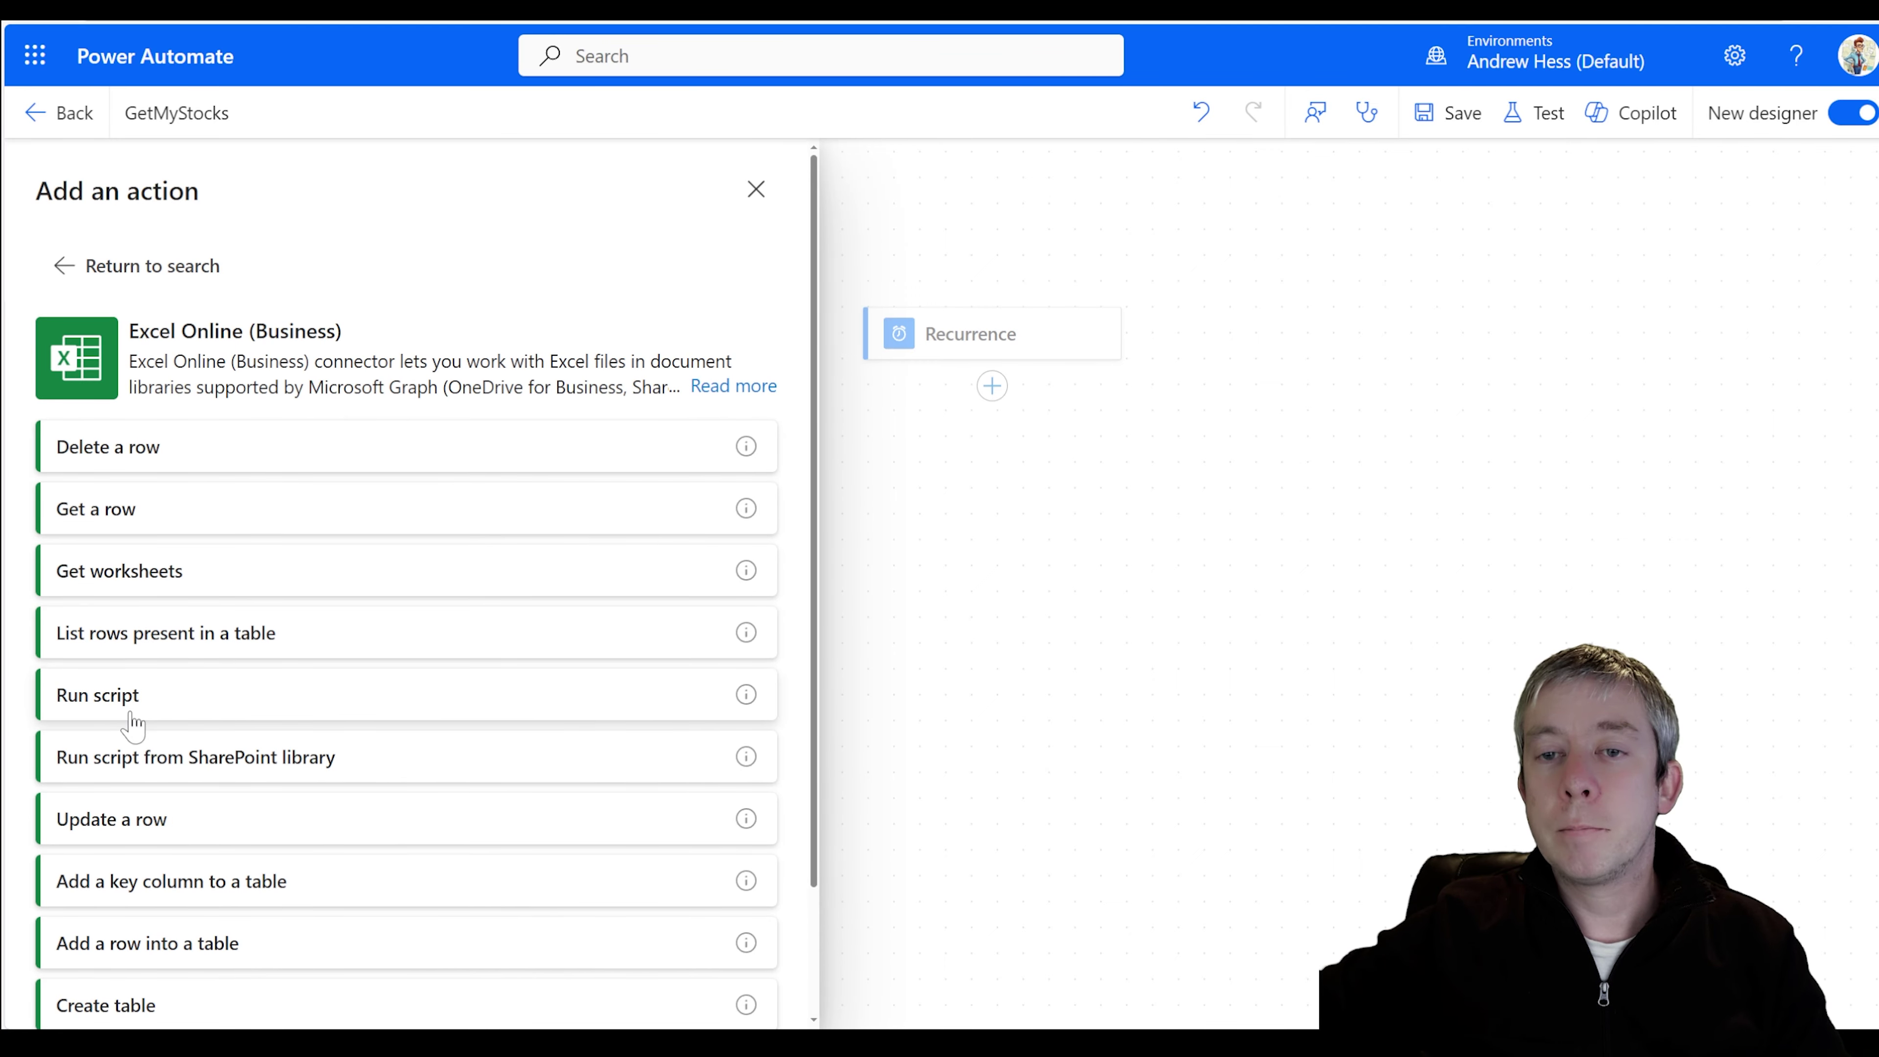
scroll(185, 601, down, 2)
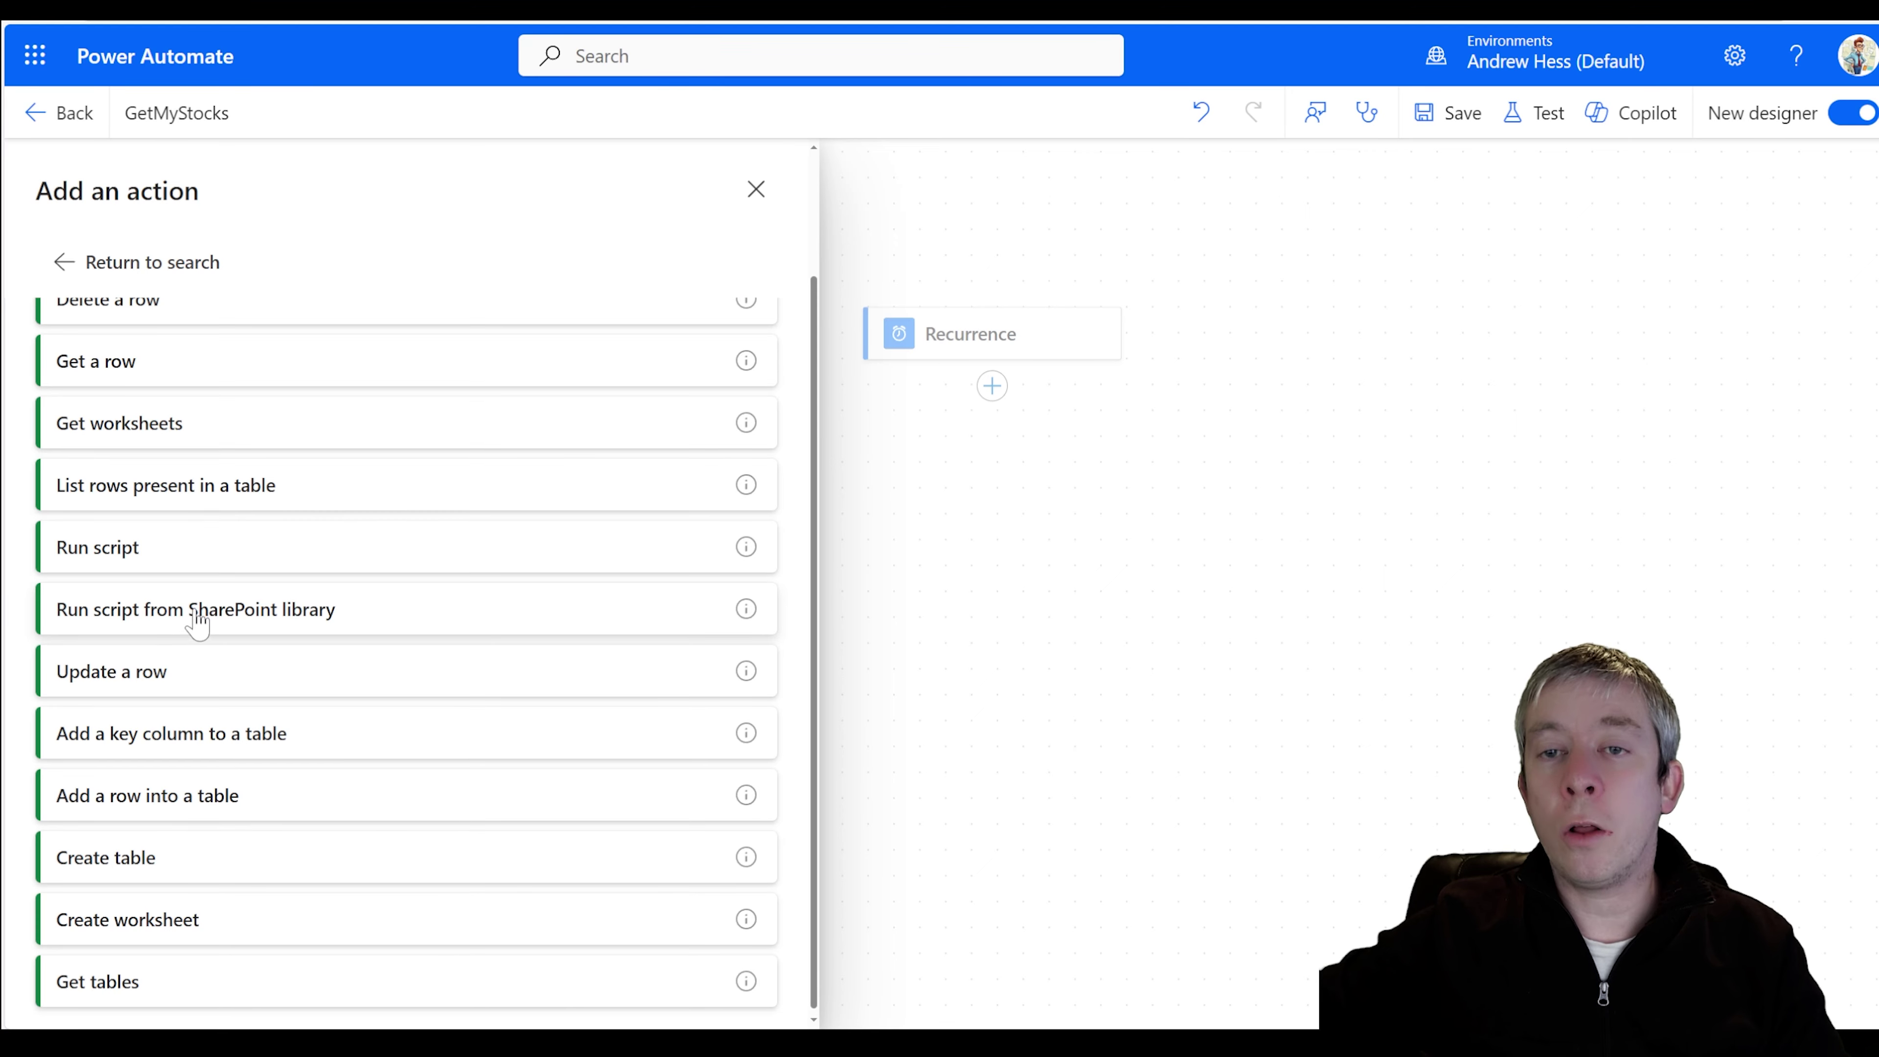
click(163, 501)
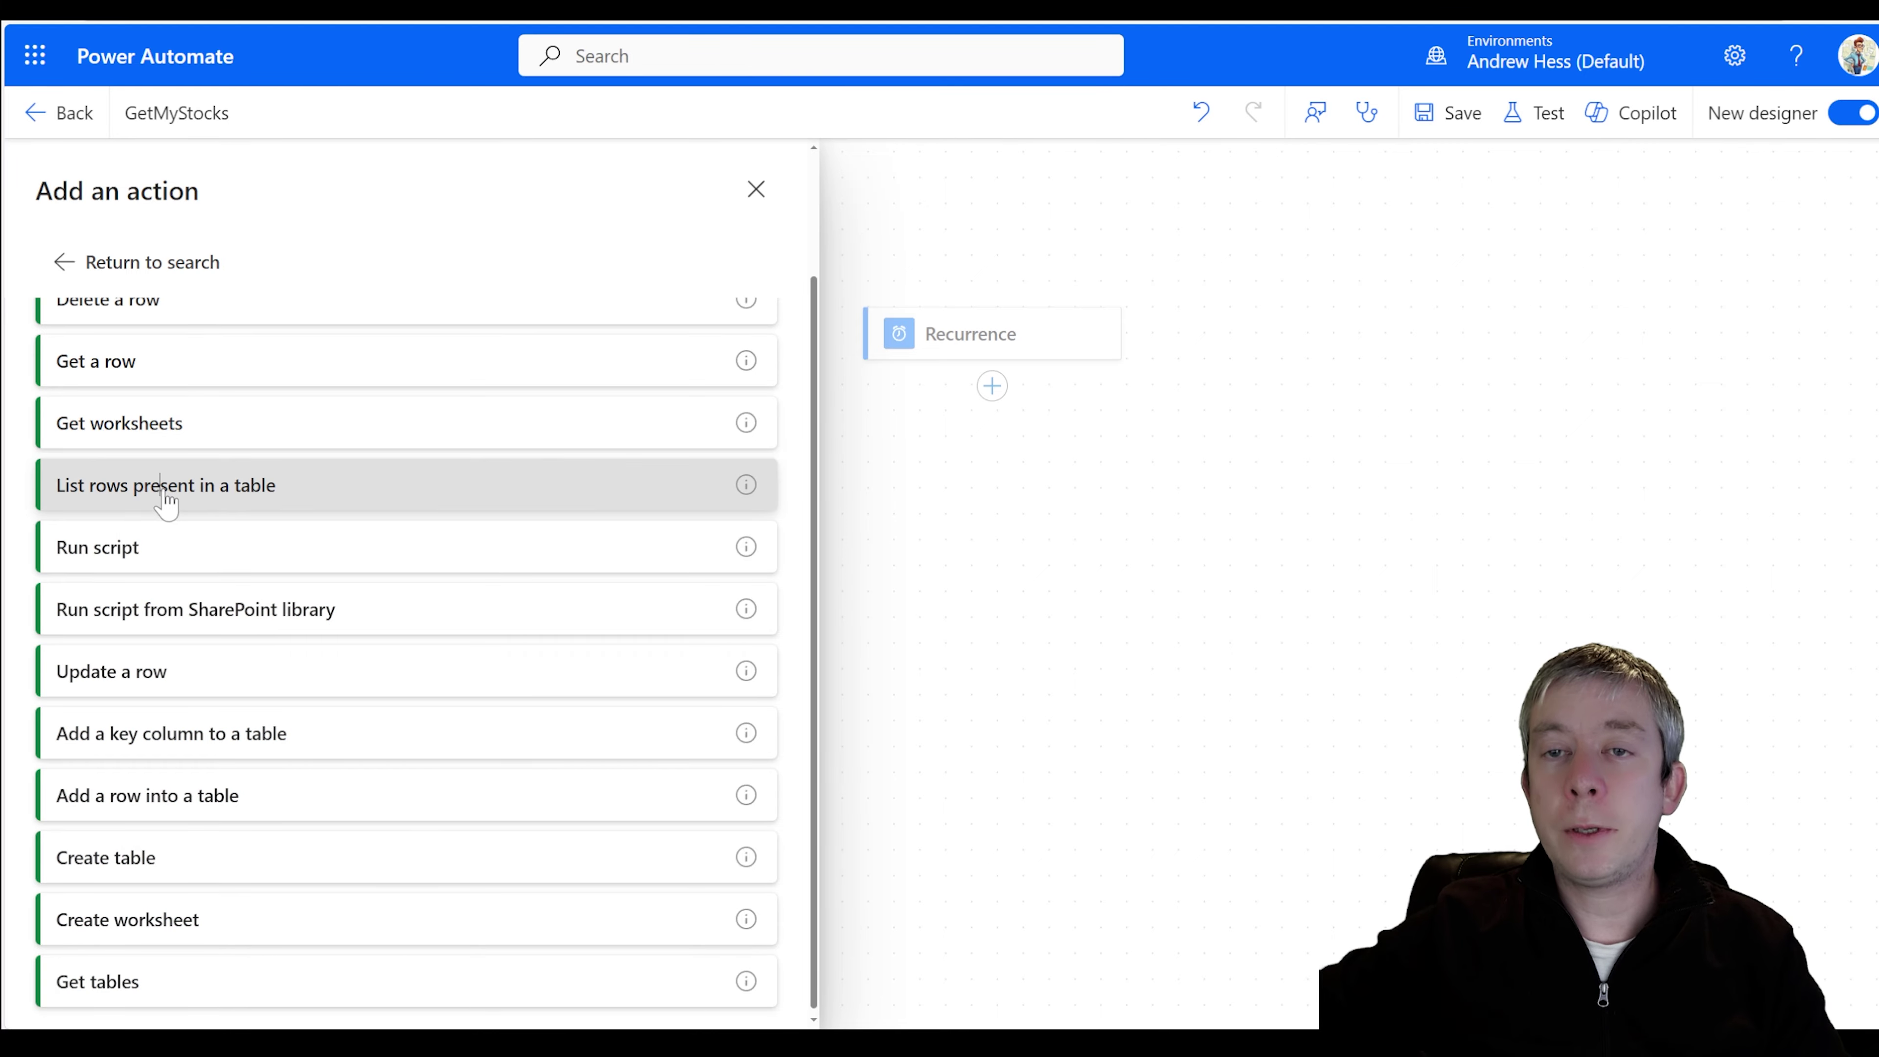
- Set the List rows action's location to SharePoint Site - StockTickers
click(773, 385)
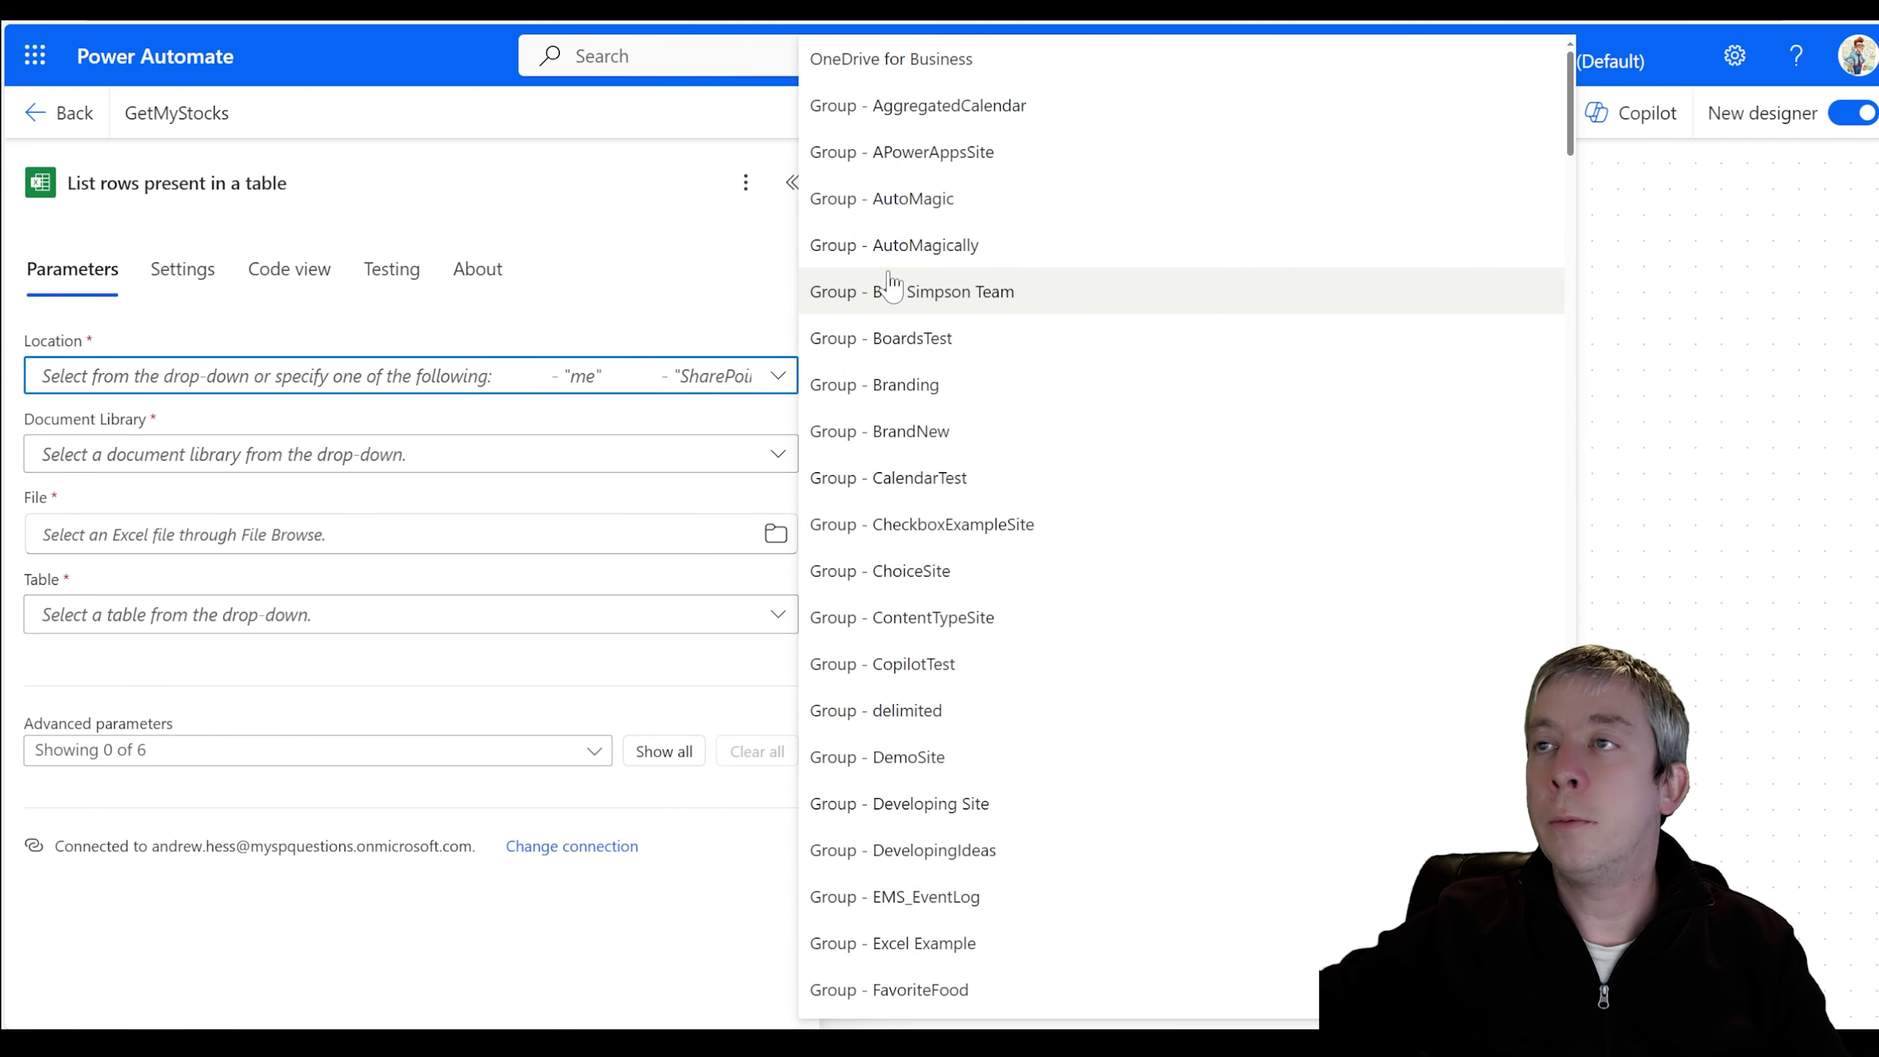
scroll(1498, 336, down, 8)
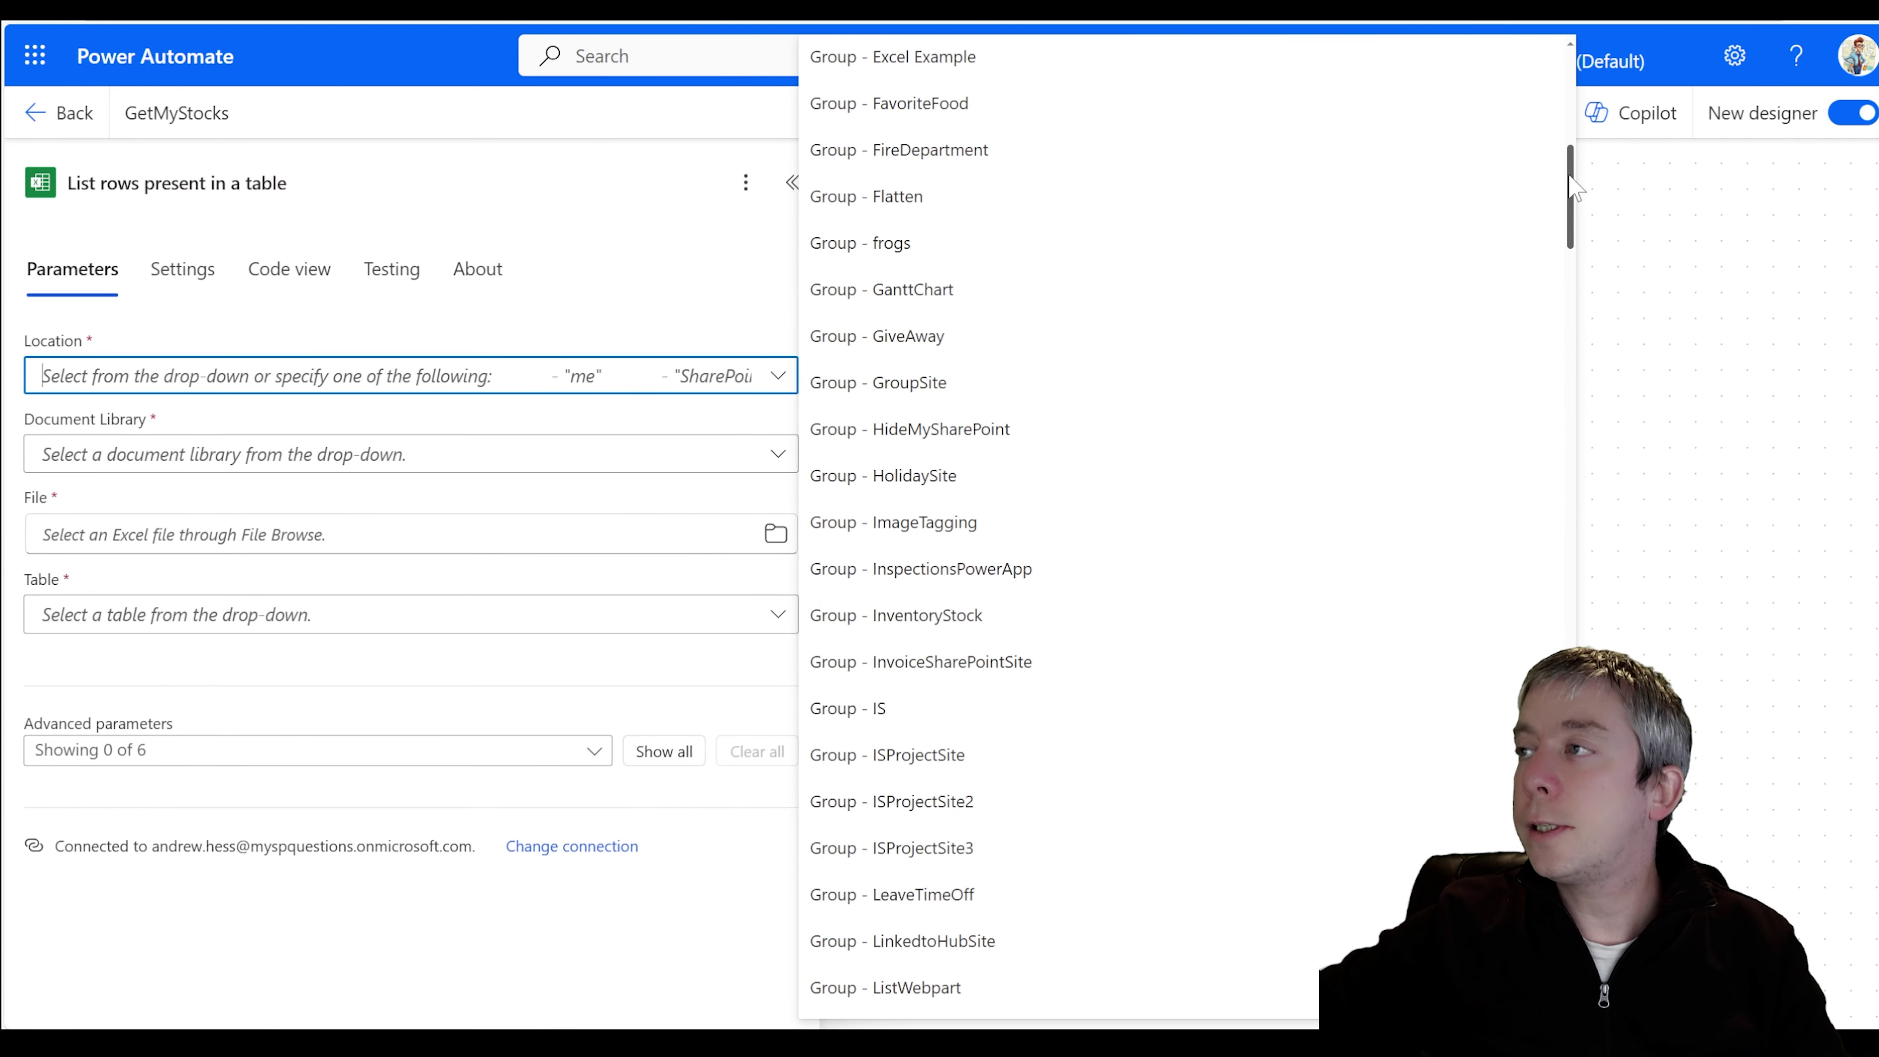
drag(1571, 176, 1571, 722)
scroll(1184, 526, down, 10)
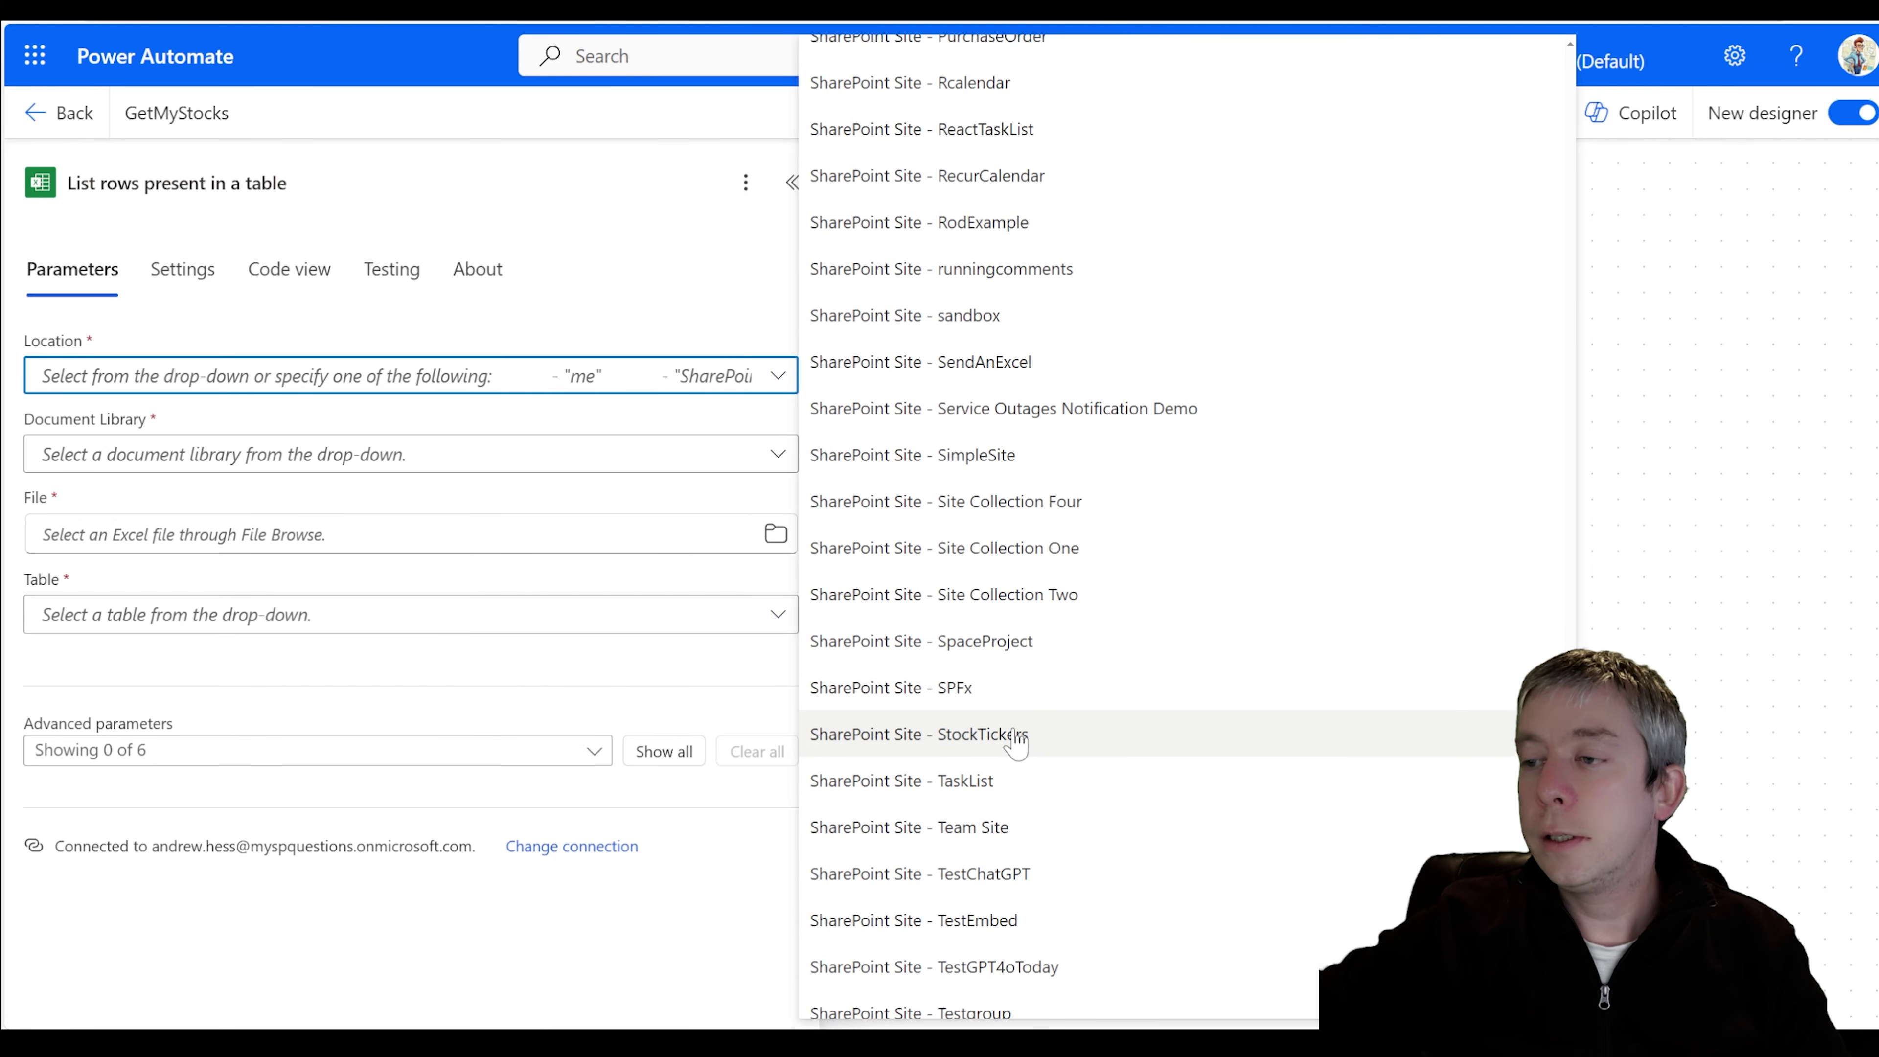
click(995, 734)
- Choose the Documents library and the file /StocksExcel.xlsx for the List rows action
click(778, 455)
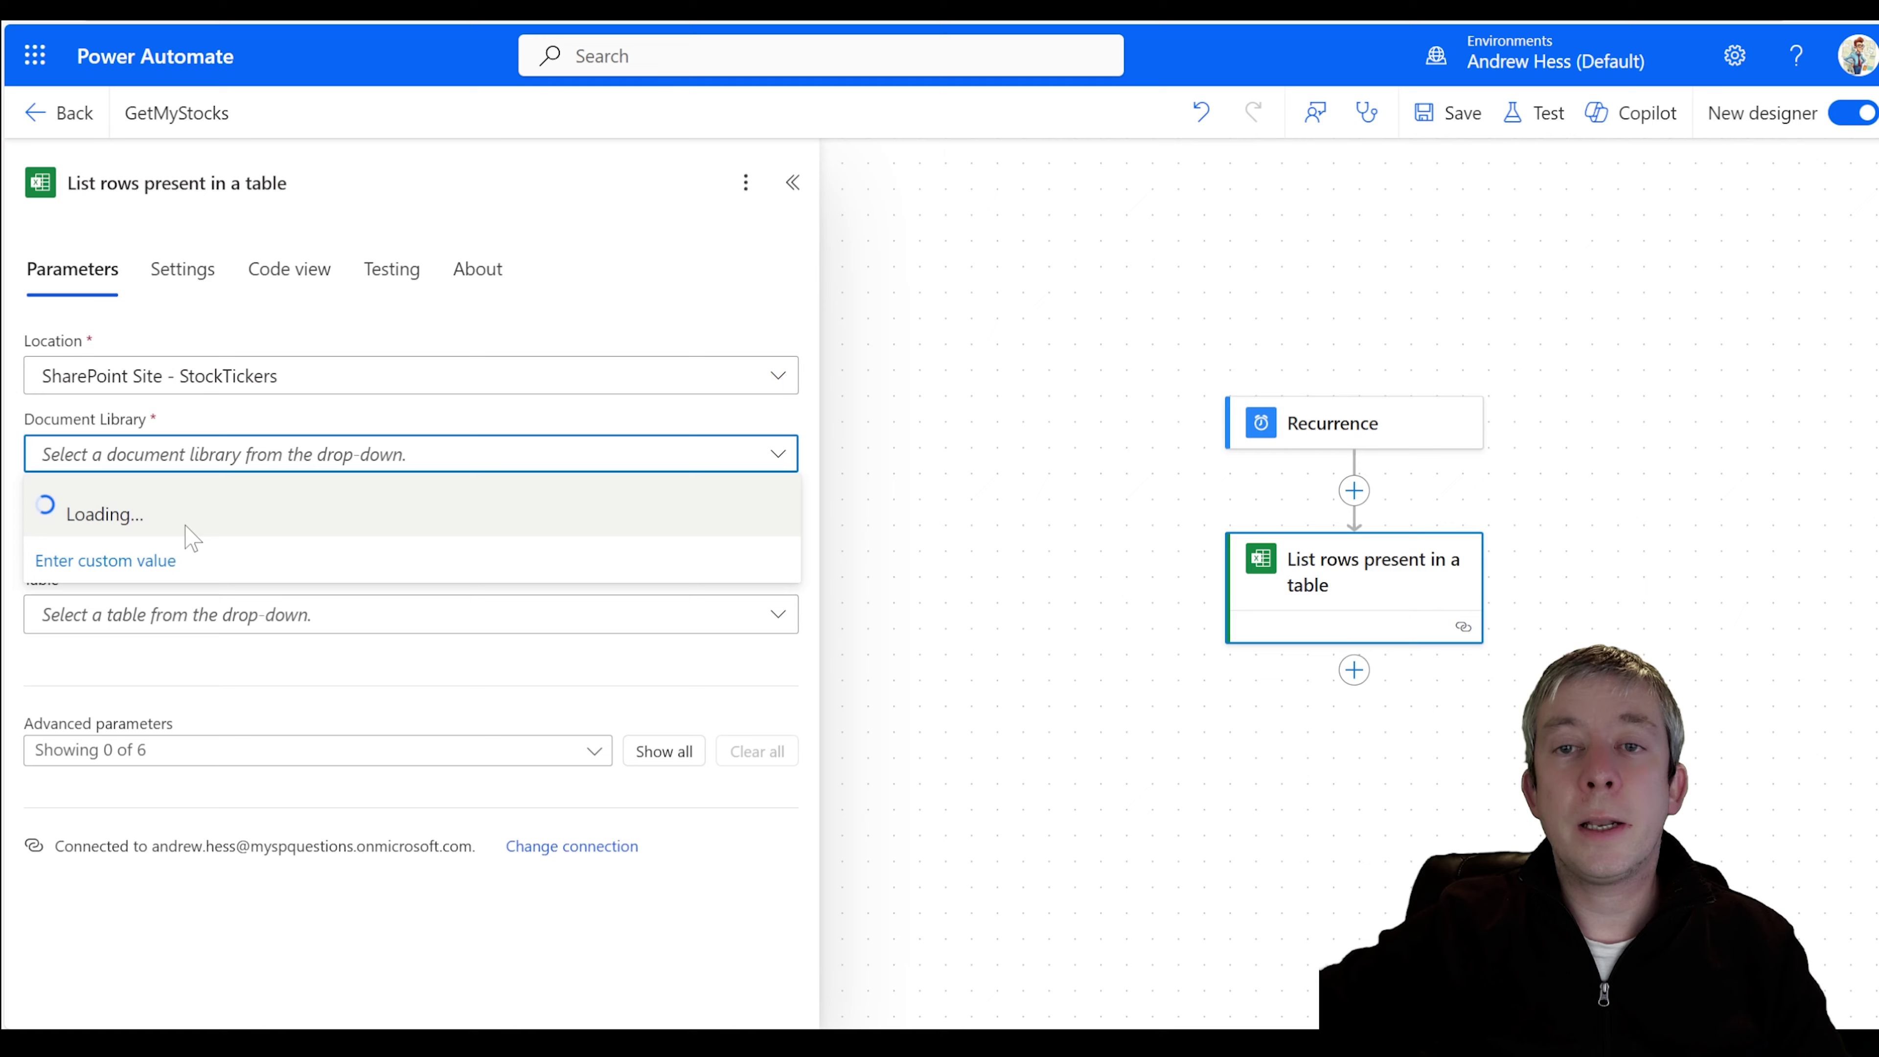
click(124, 501)
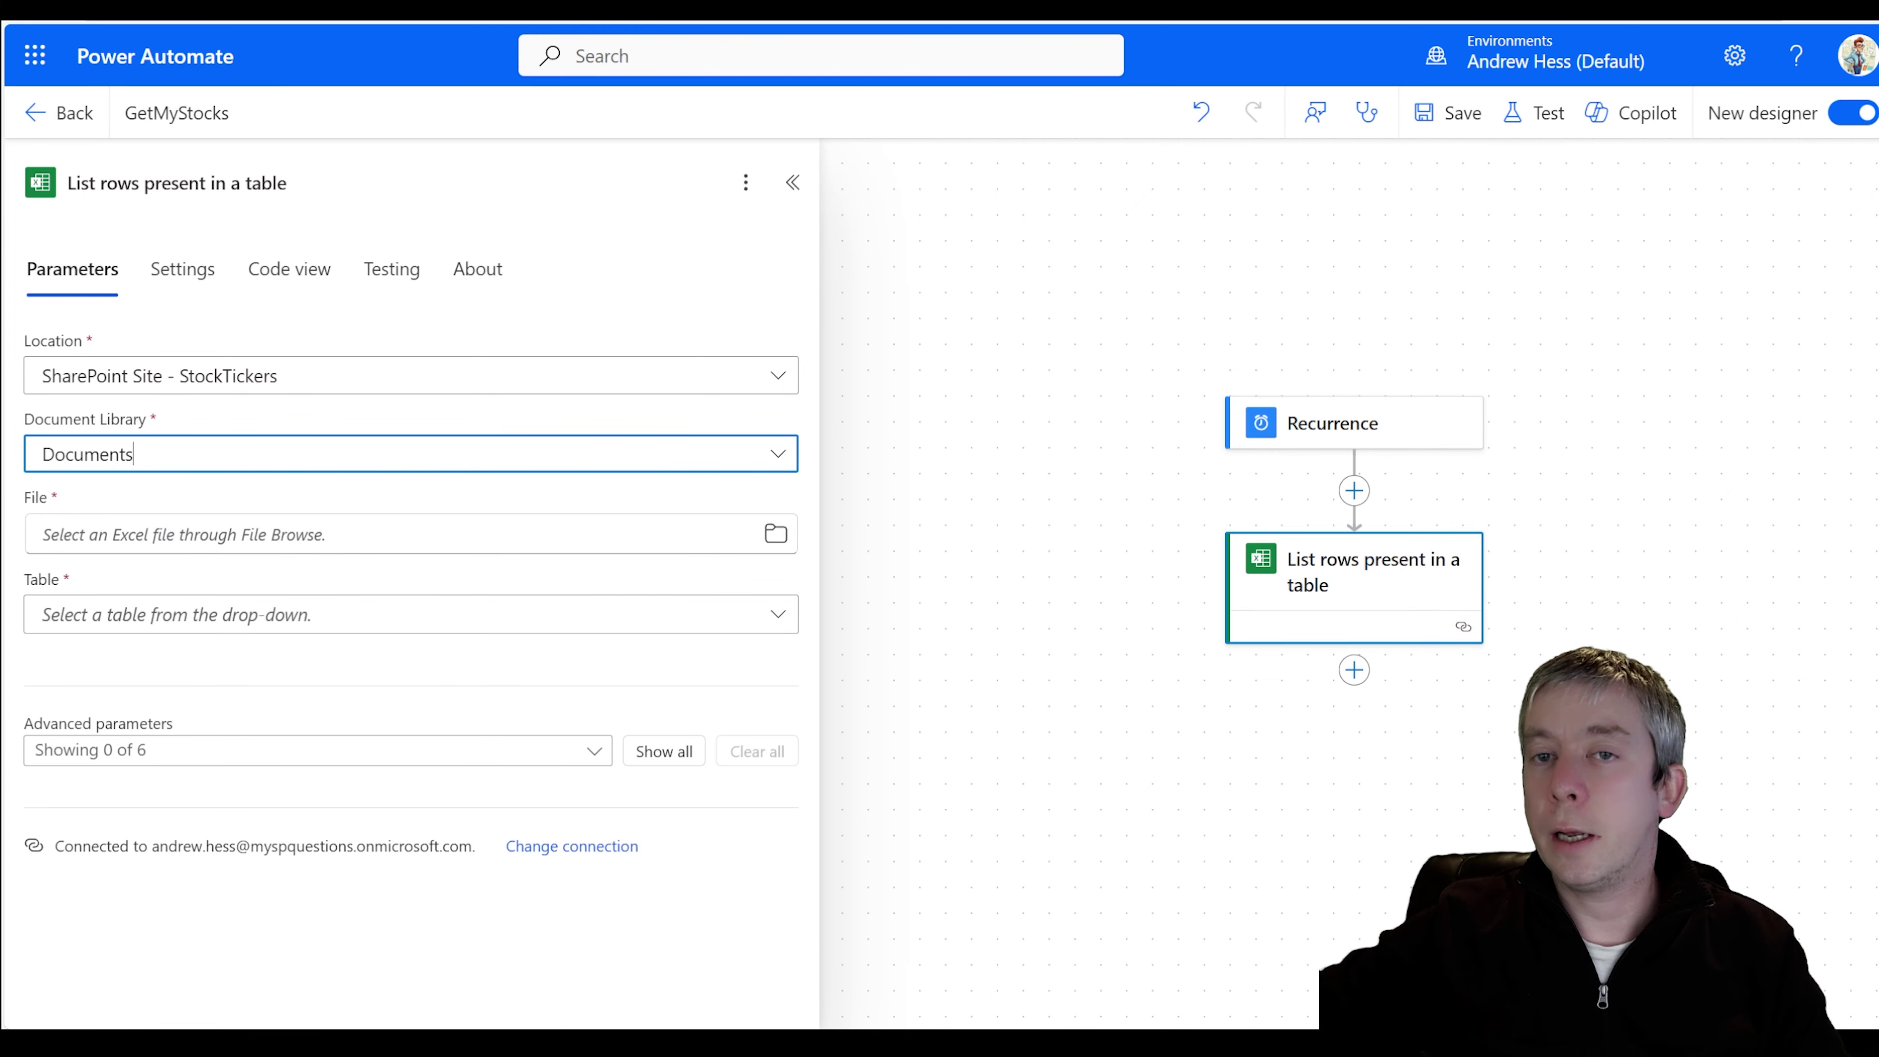
click(775, 533)
click(422, 583)
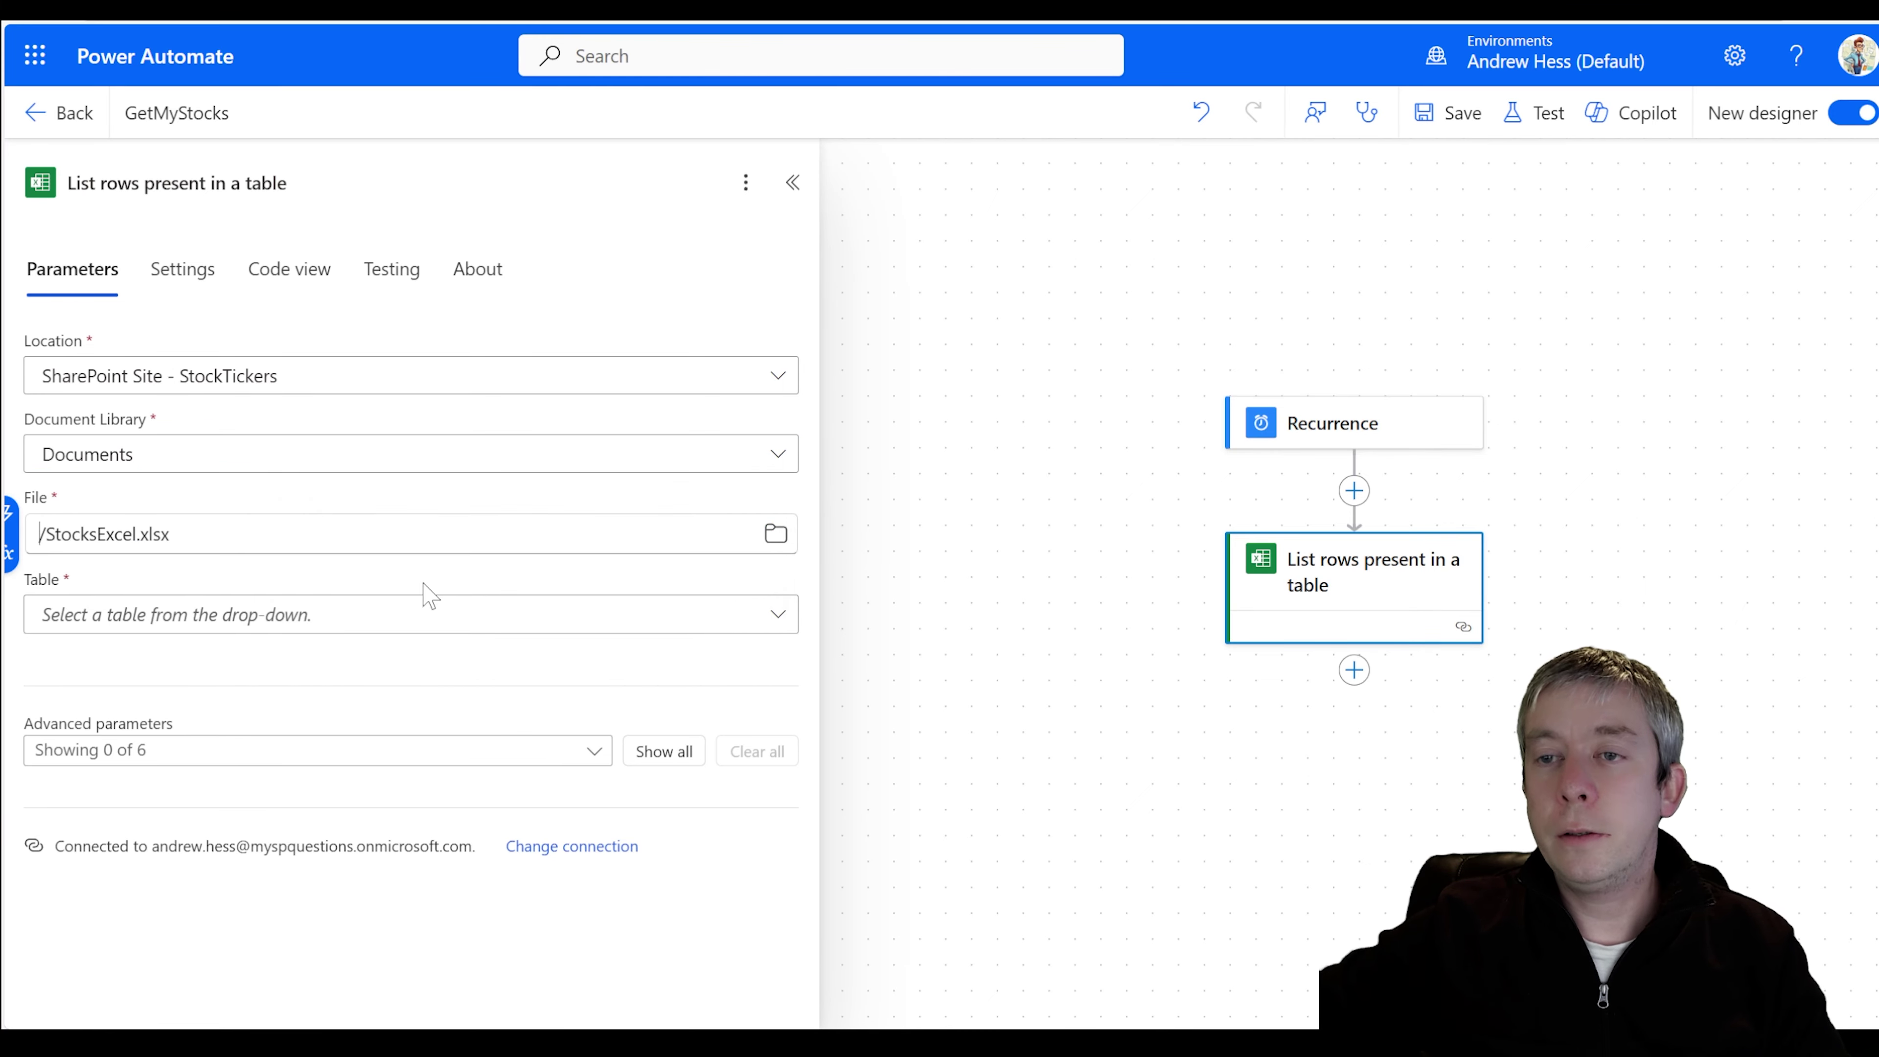
- Check the ticker table's name in the StocksExcel workbook and enter StockTickers as the List rows action's custom table value
click(777, 614)
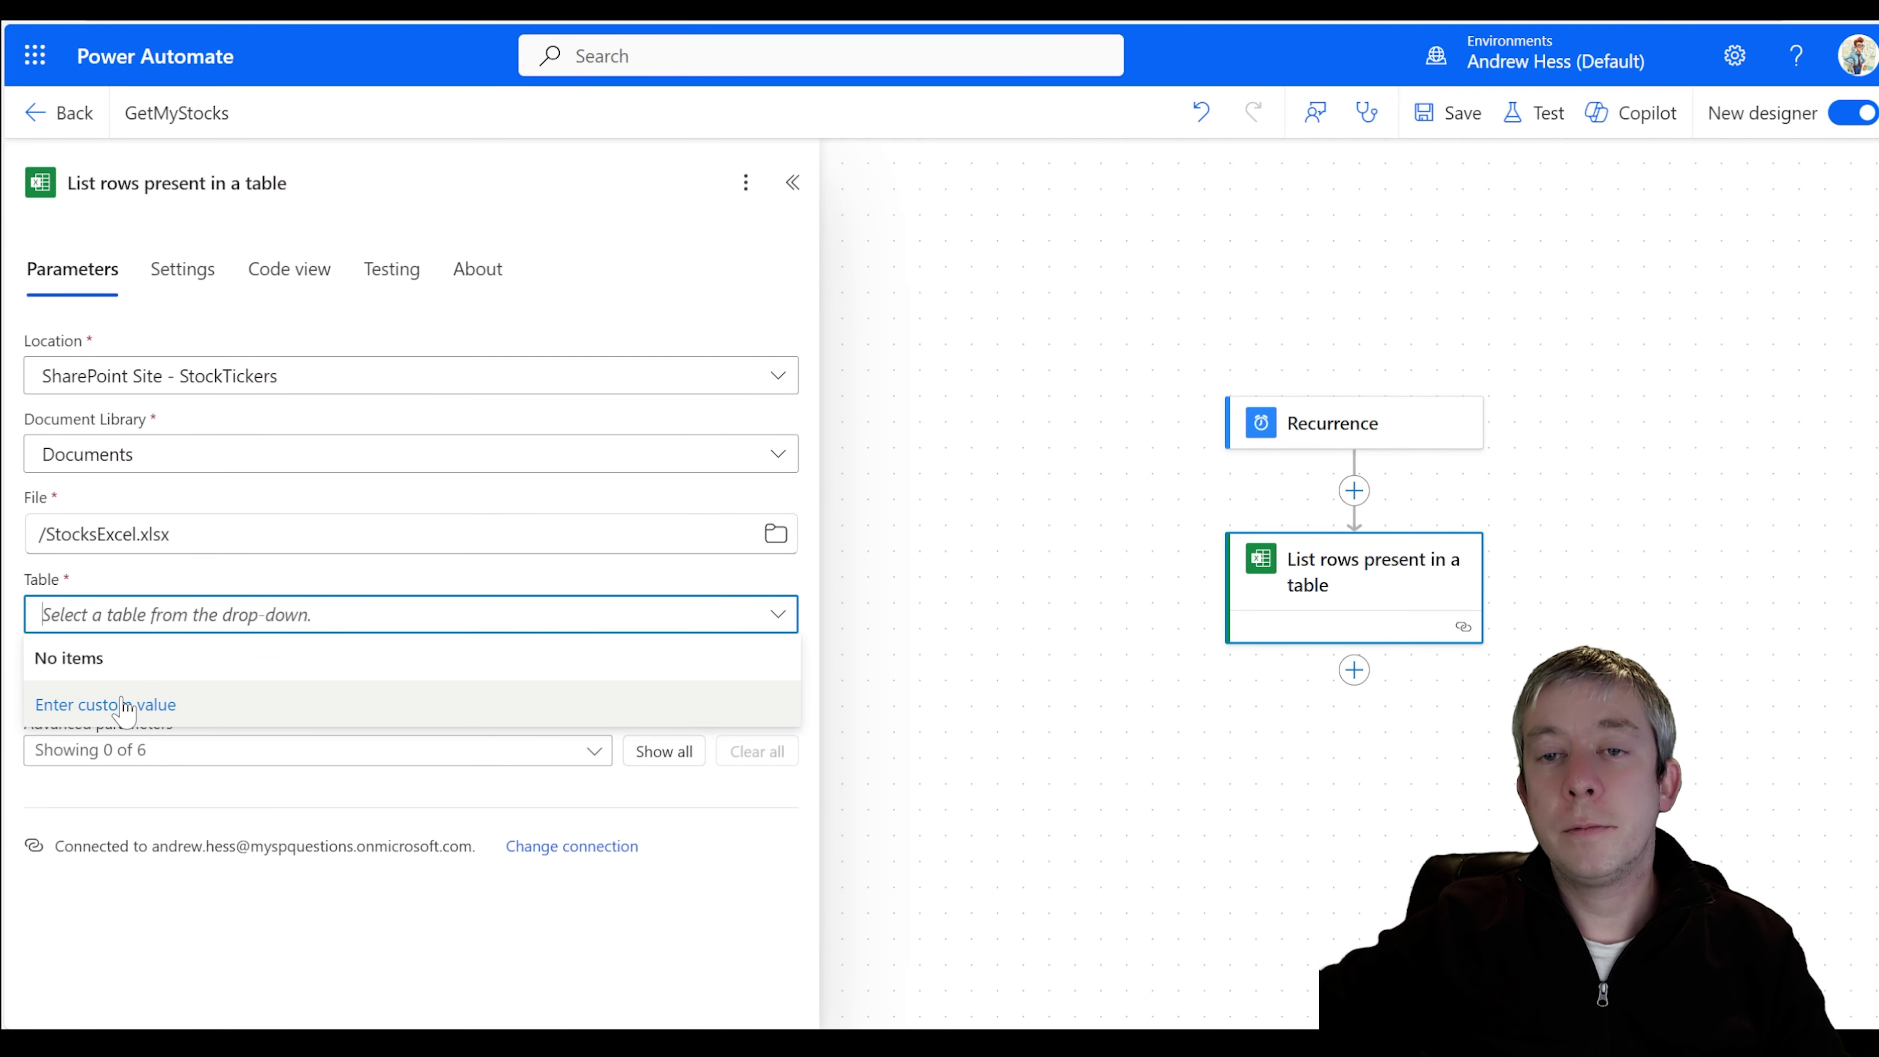
click(110, 707)
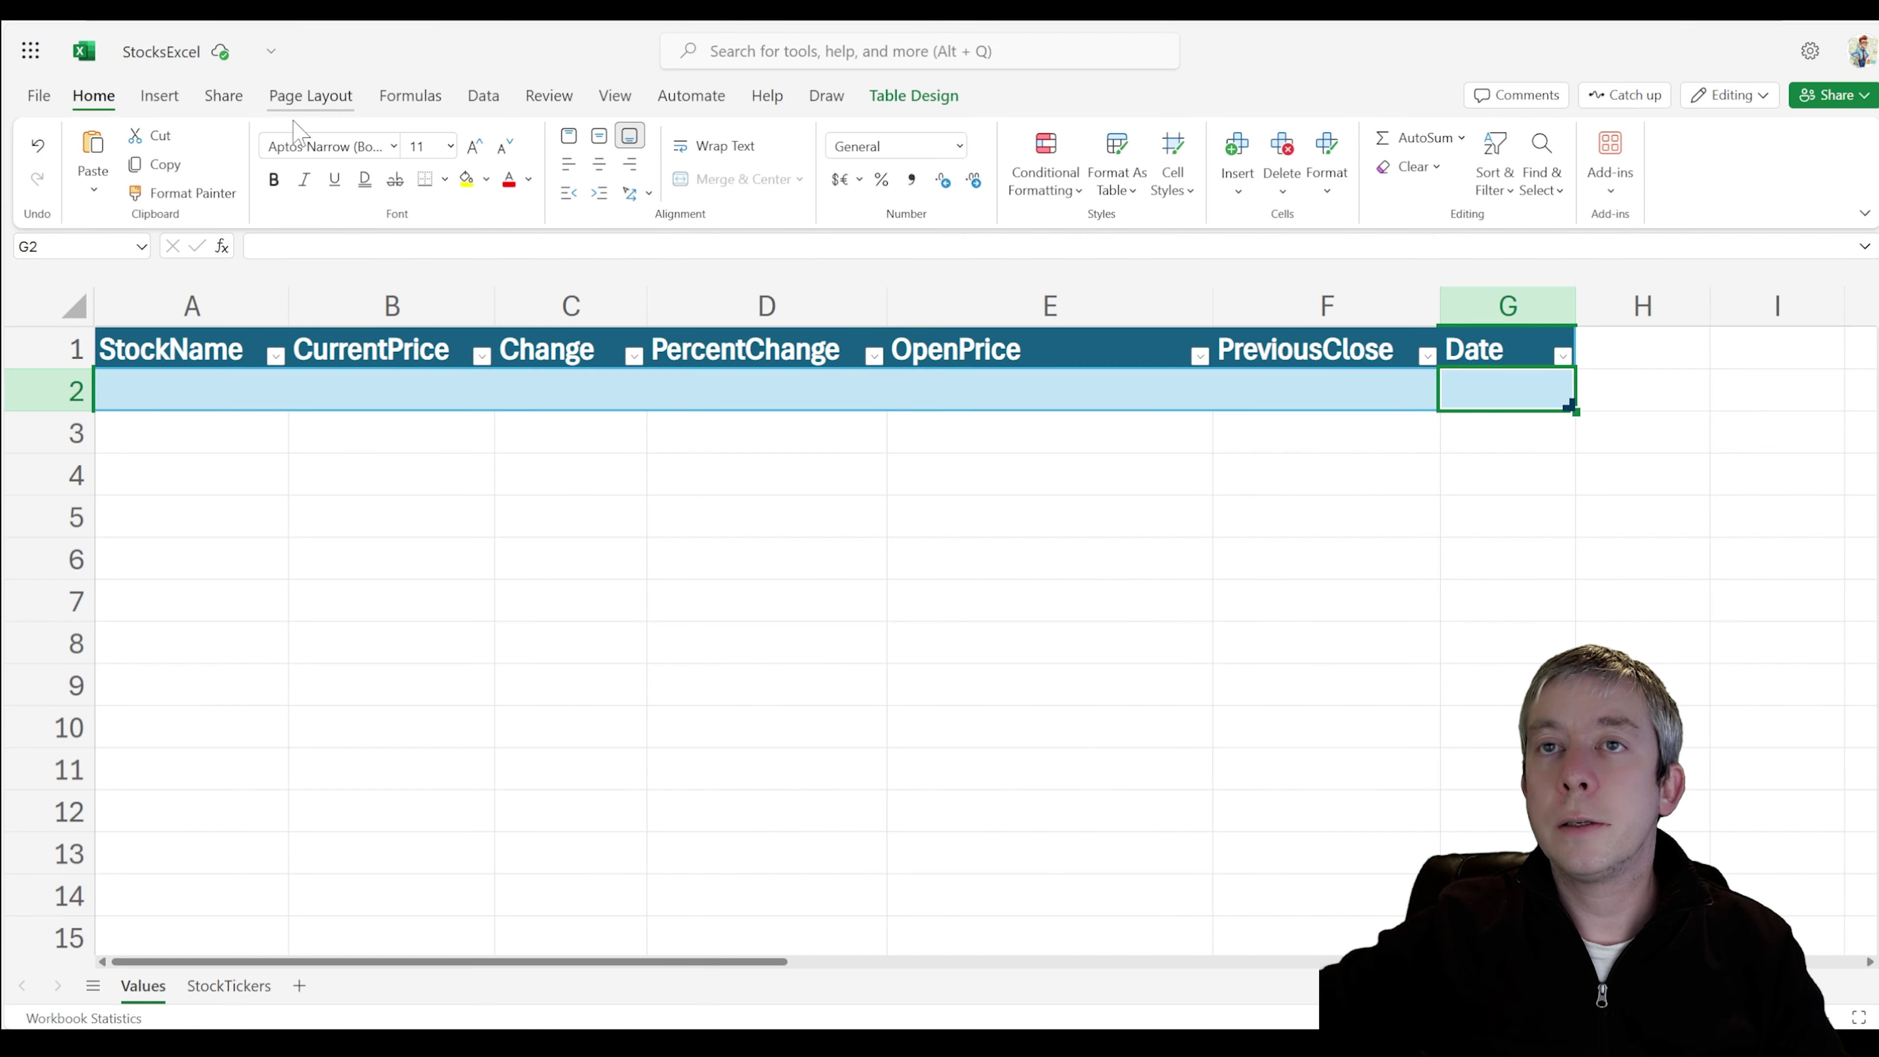
click(222, 986)
click(222, 315)
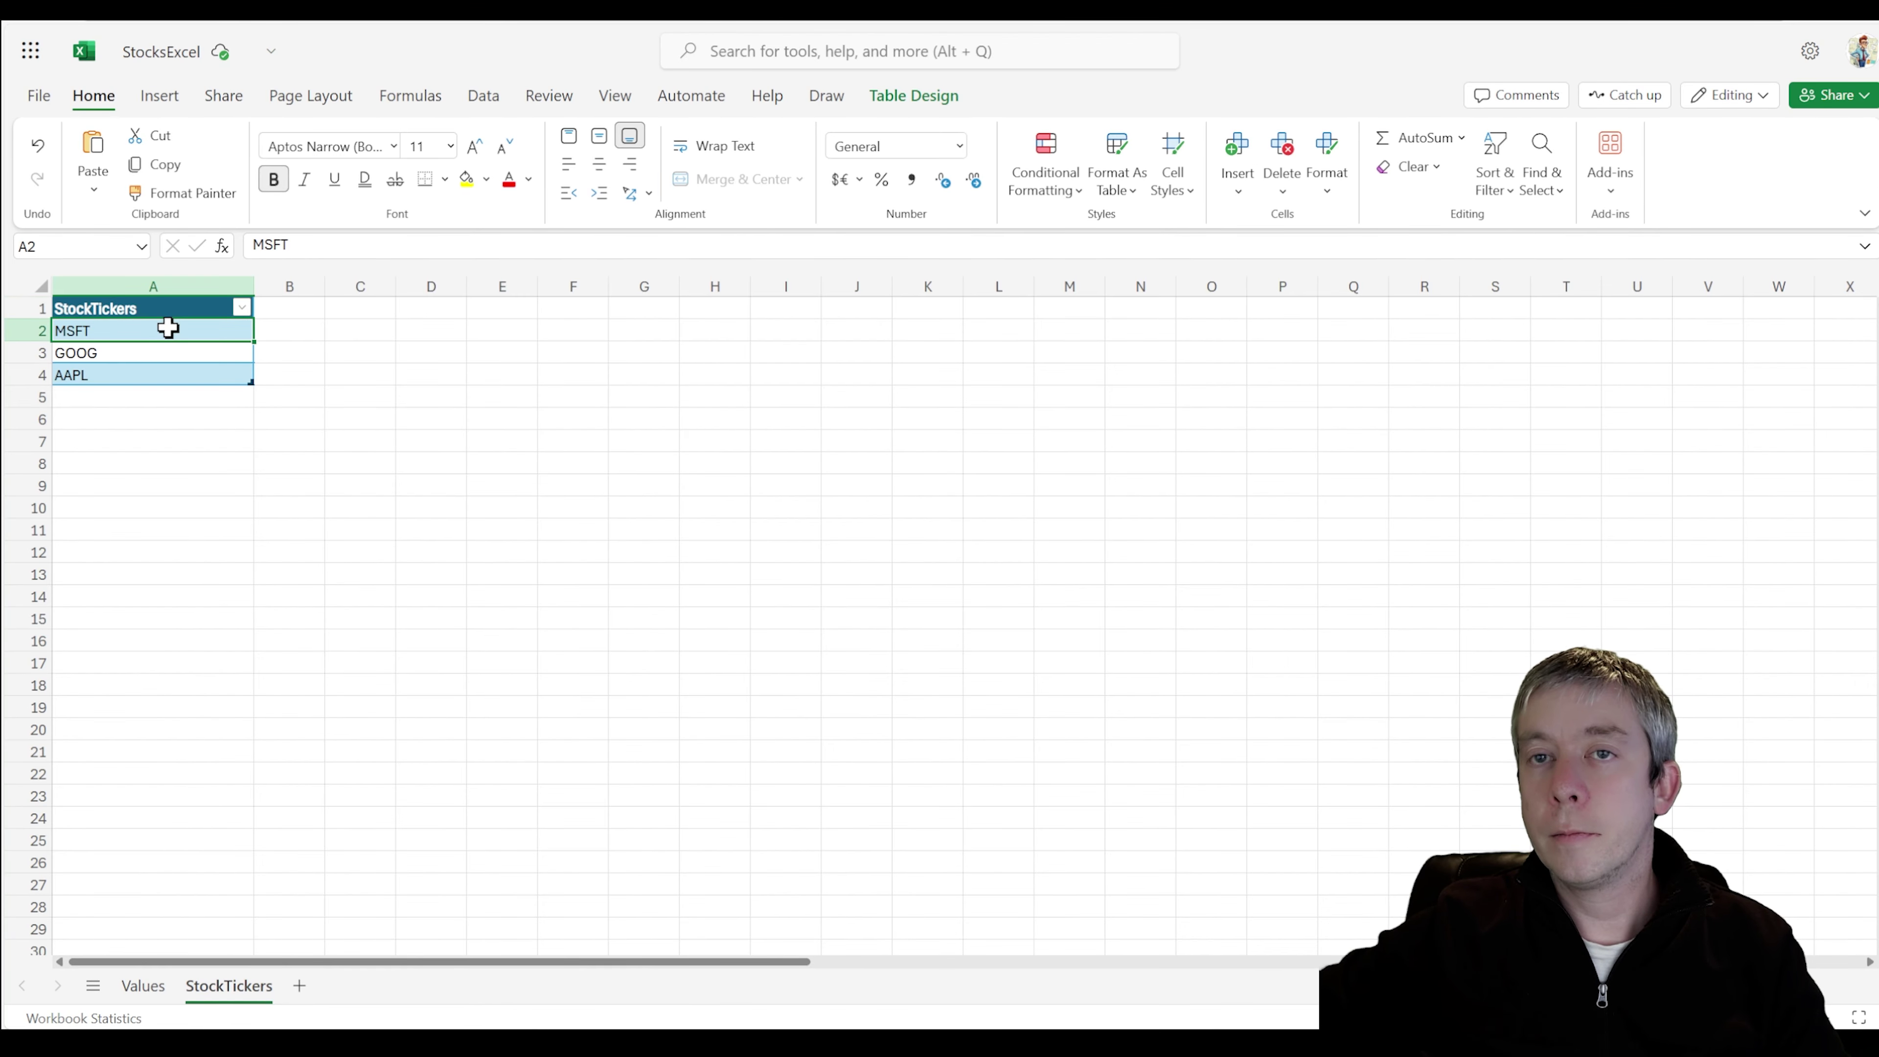
click(913, 96)
click(90, 135)
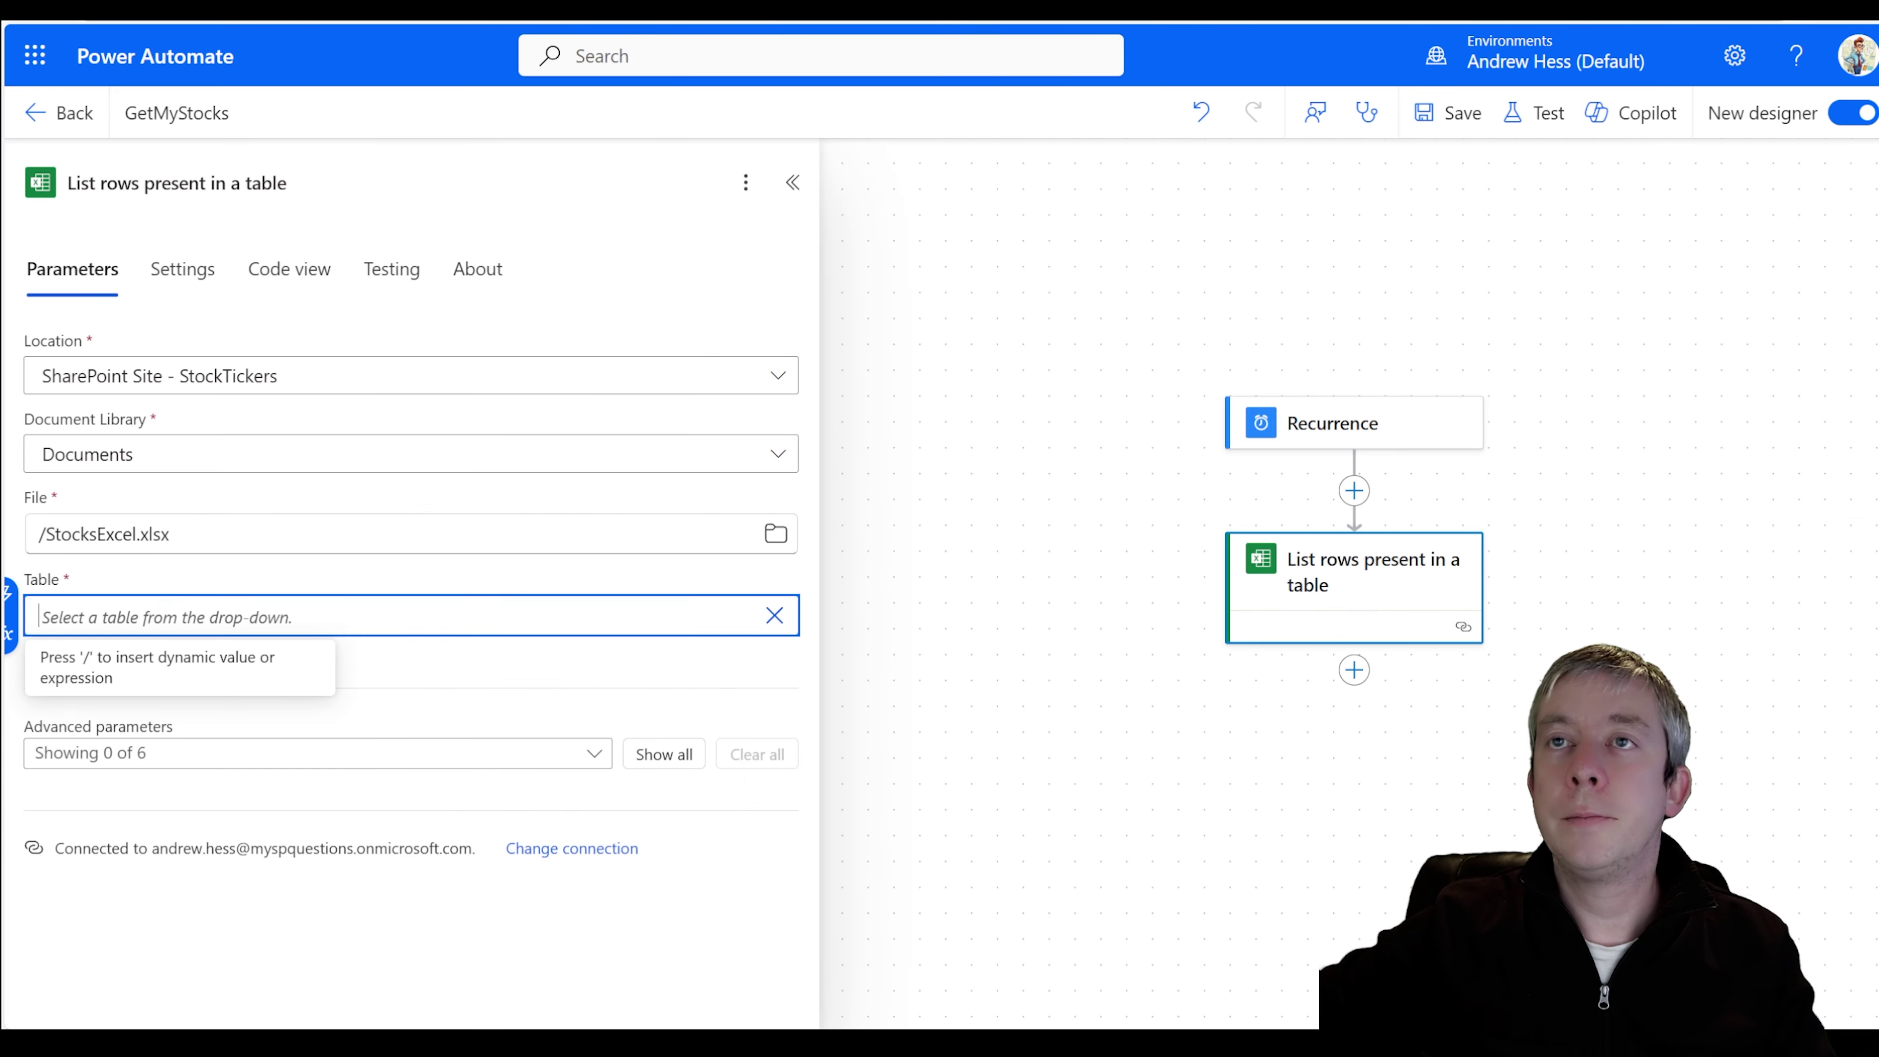
text(StockTickers)
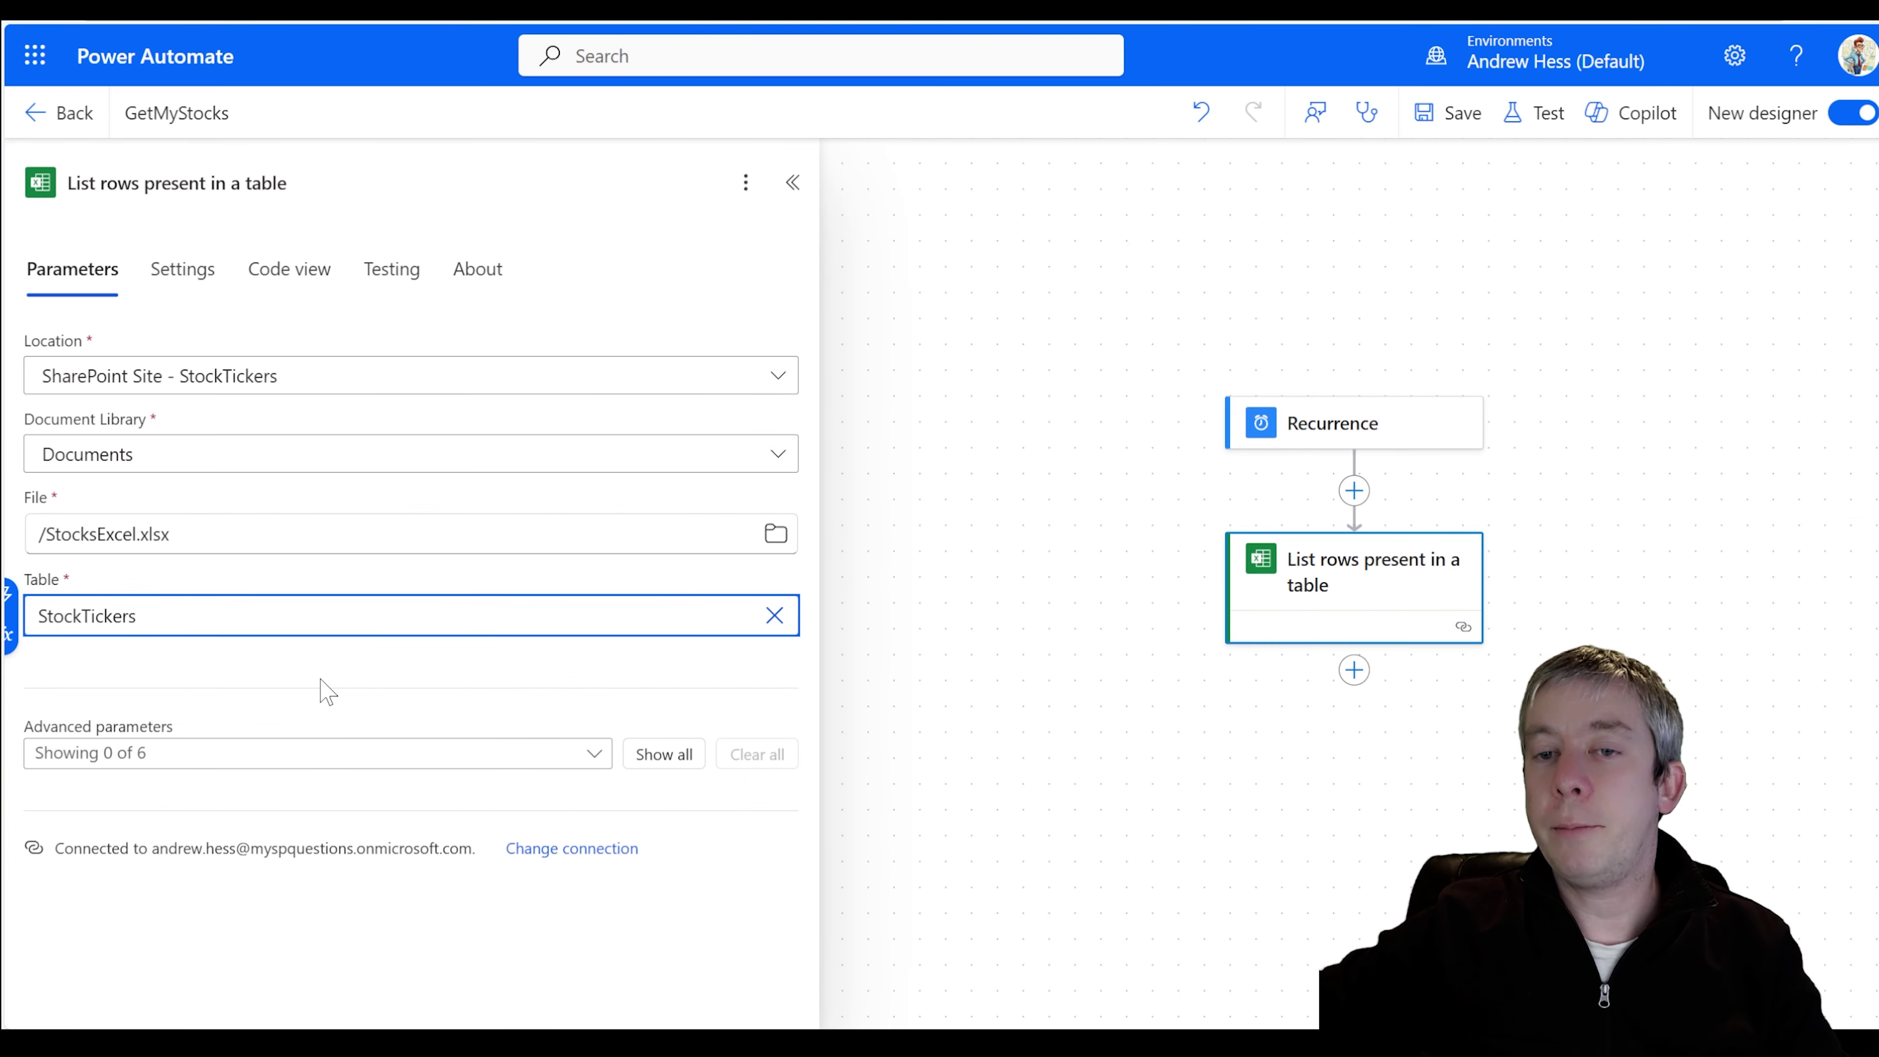
- Save the GetMyStocks flow and run it with a manual test
click(1449, 112)
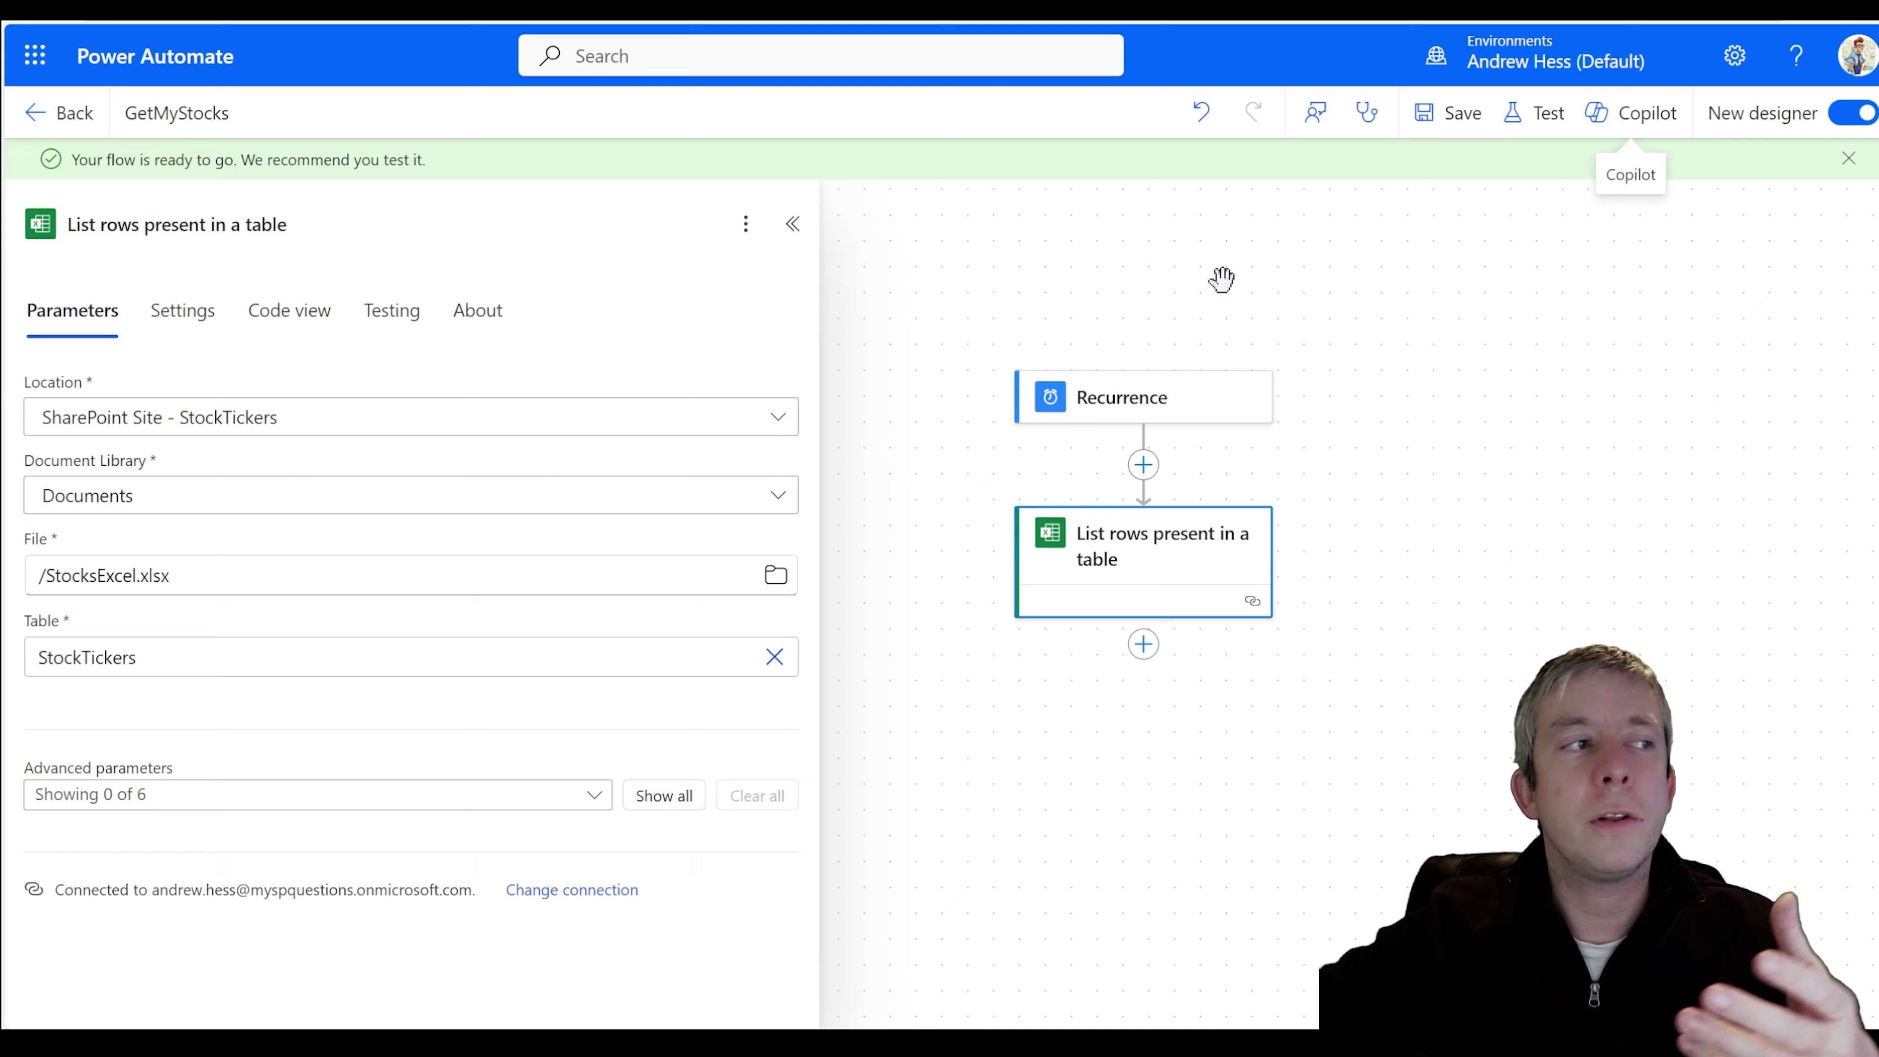
click(1536, 113)
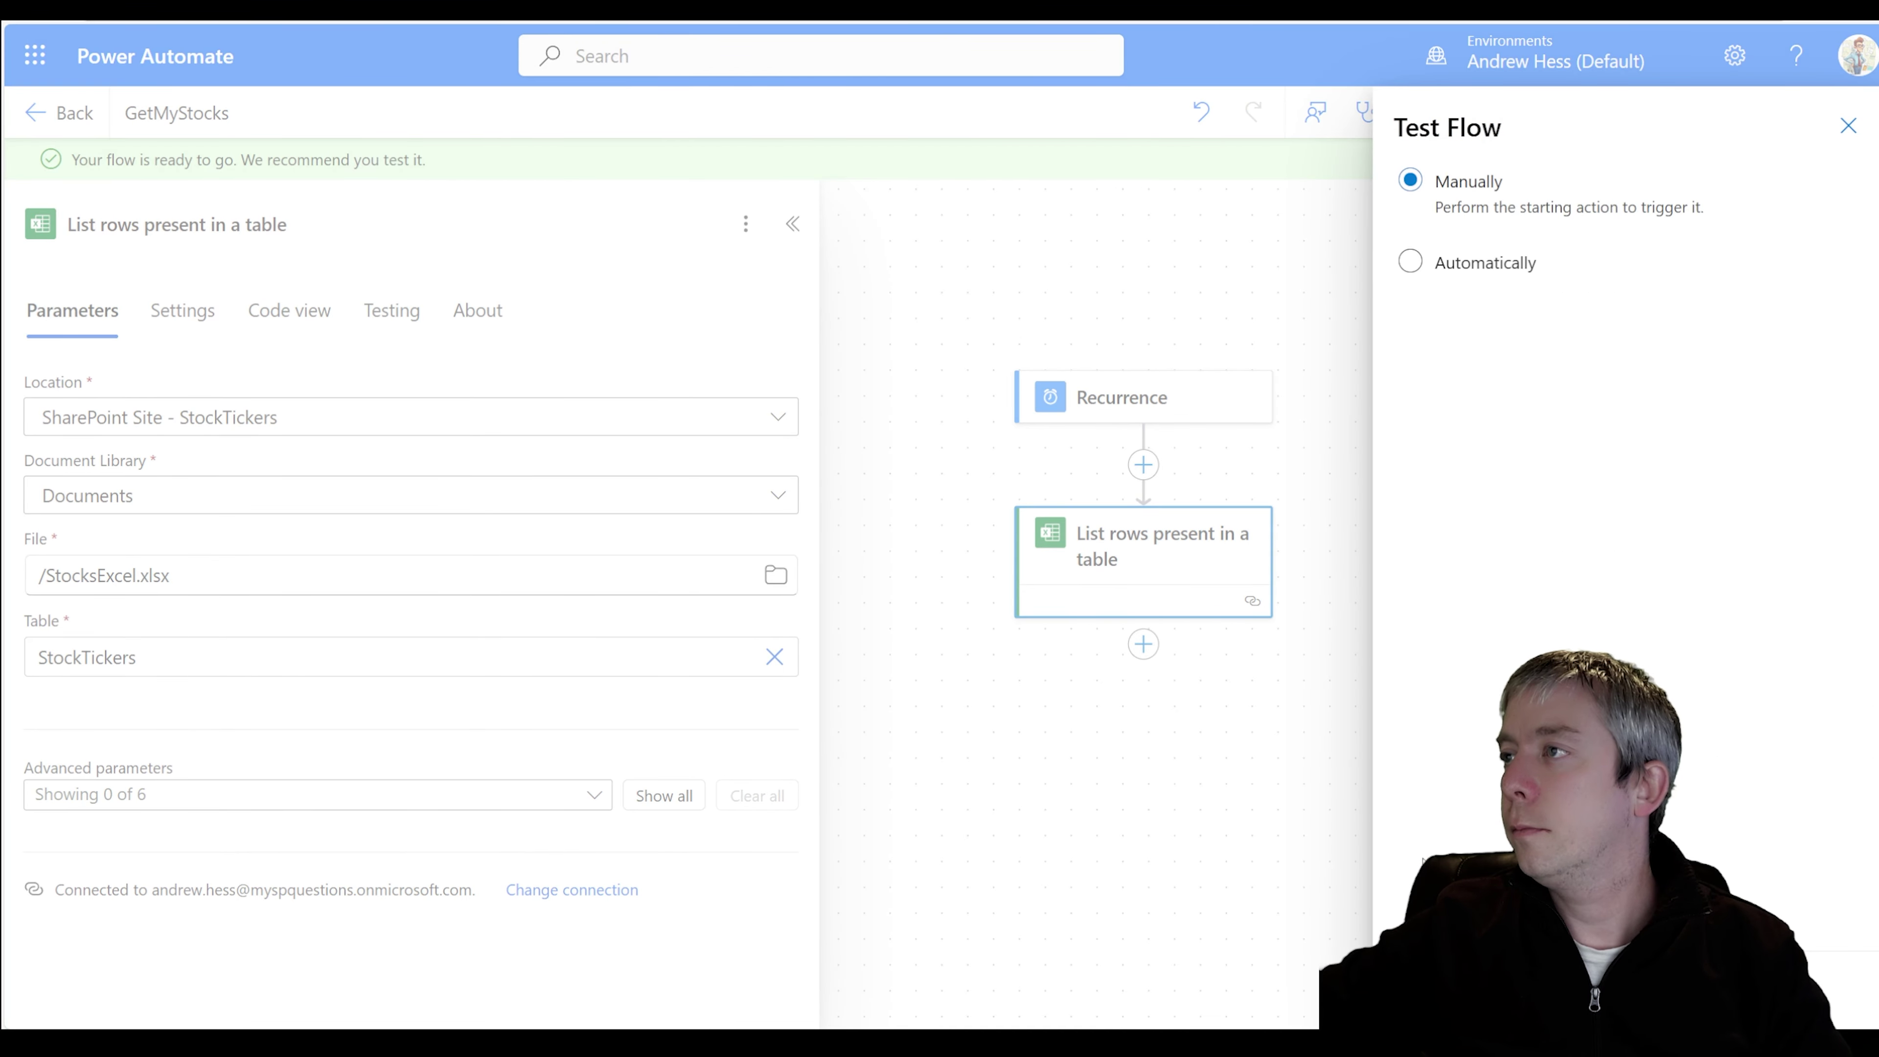
click(1444, 991)
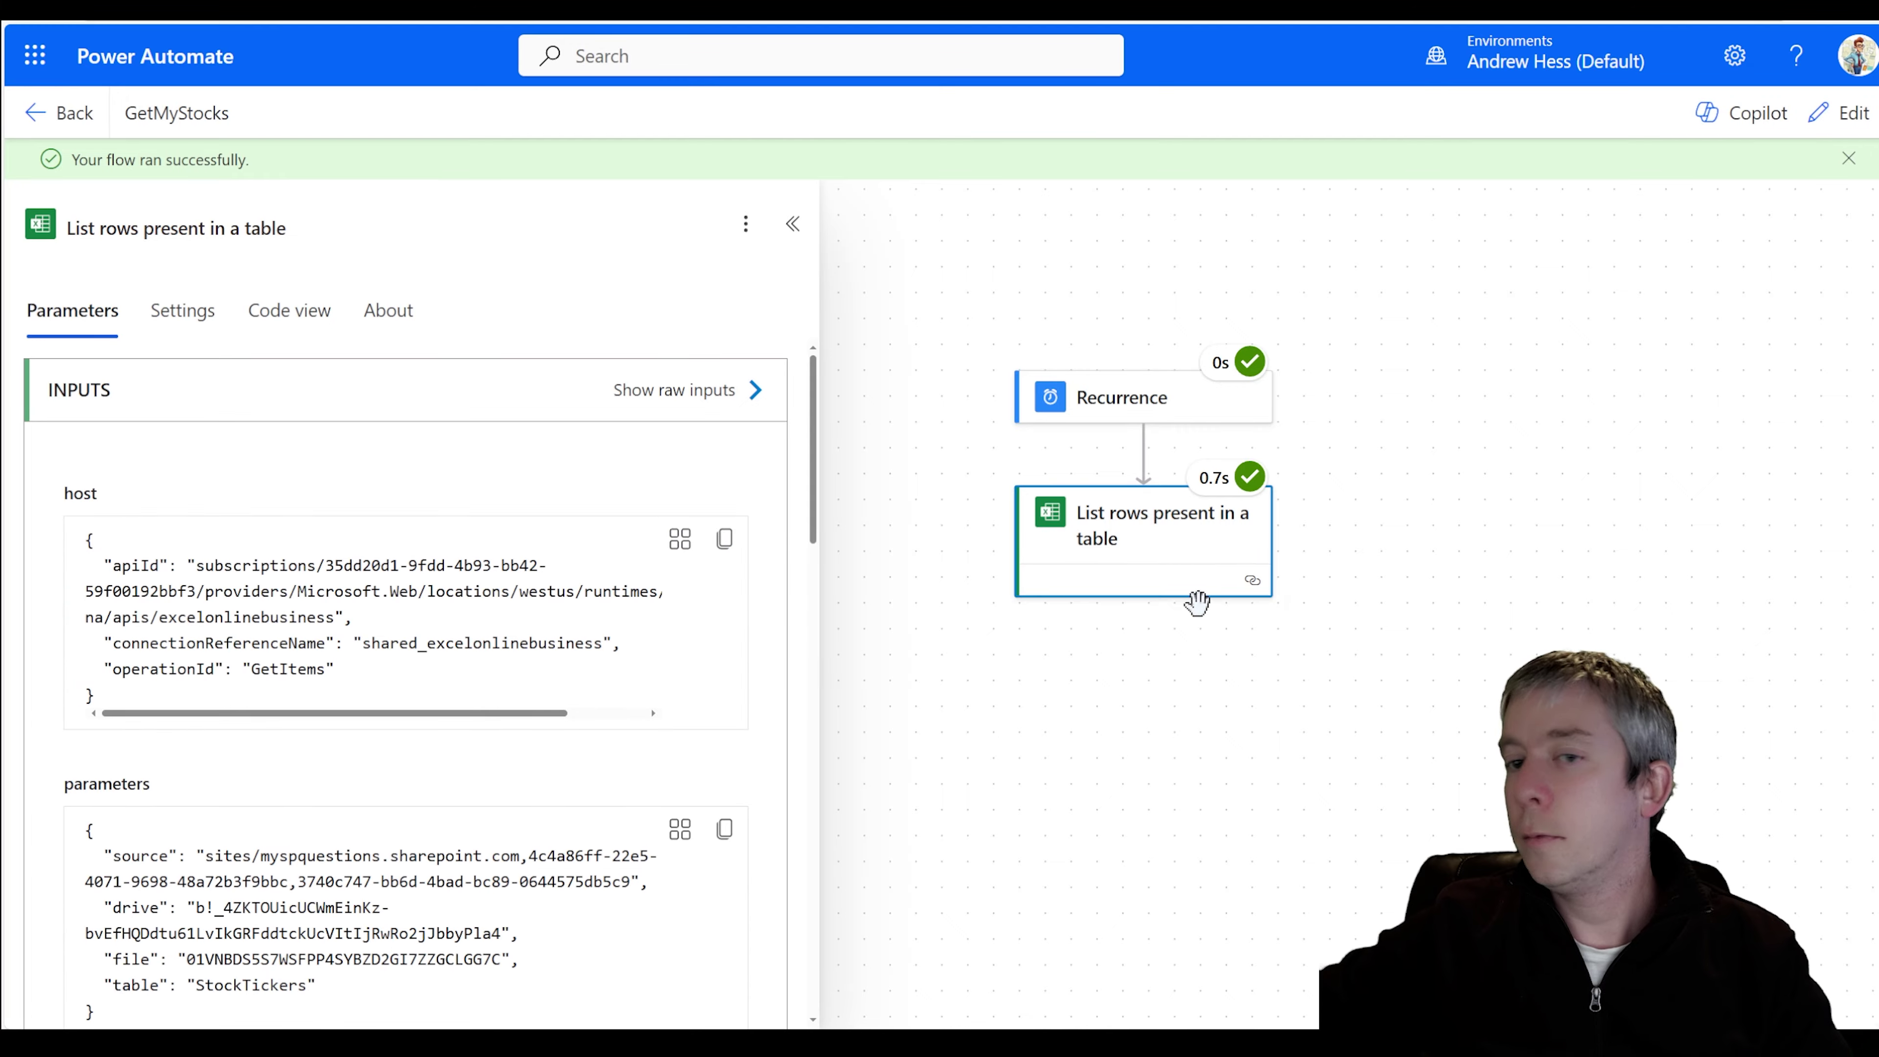
- Look through the List rows action's run results and open its raw outputs
scroll(600, 642, down, 15)
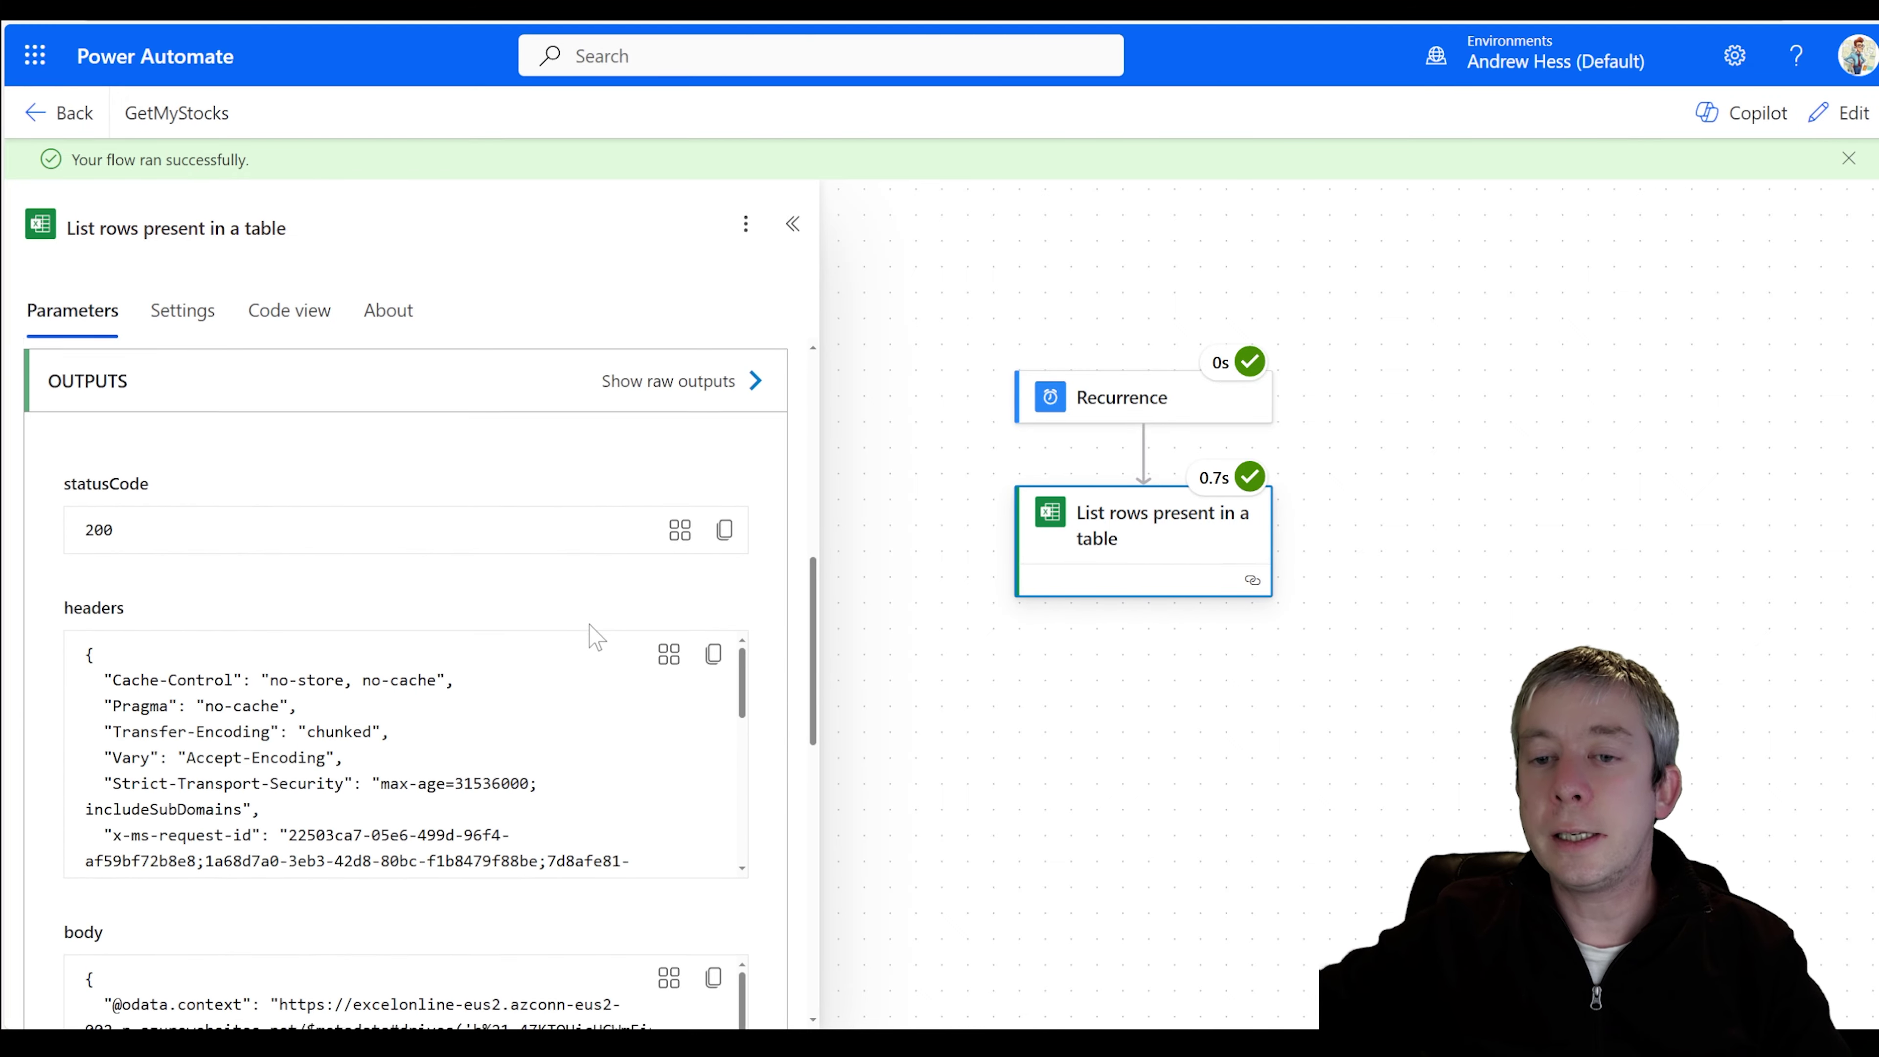
scroll(591, 658, down, 2)
scroll(592, 651, up, 10)
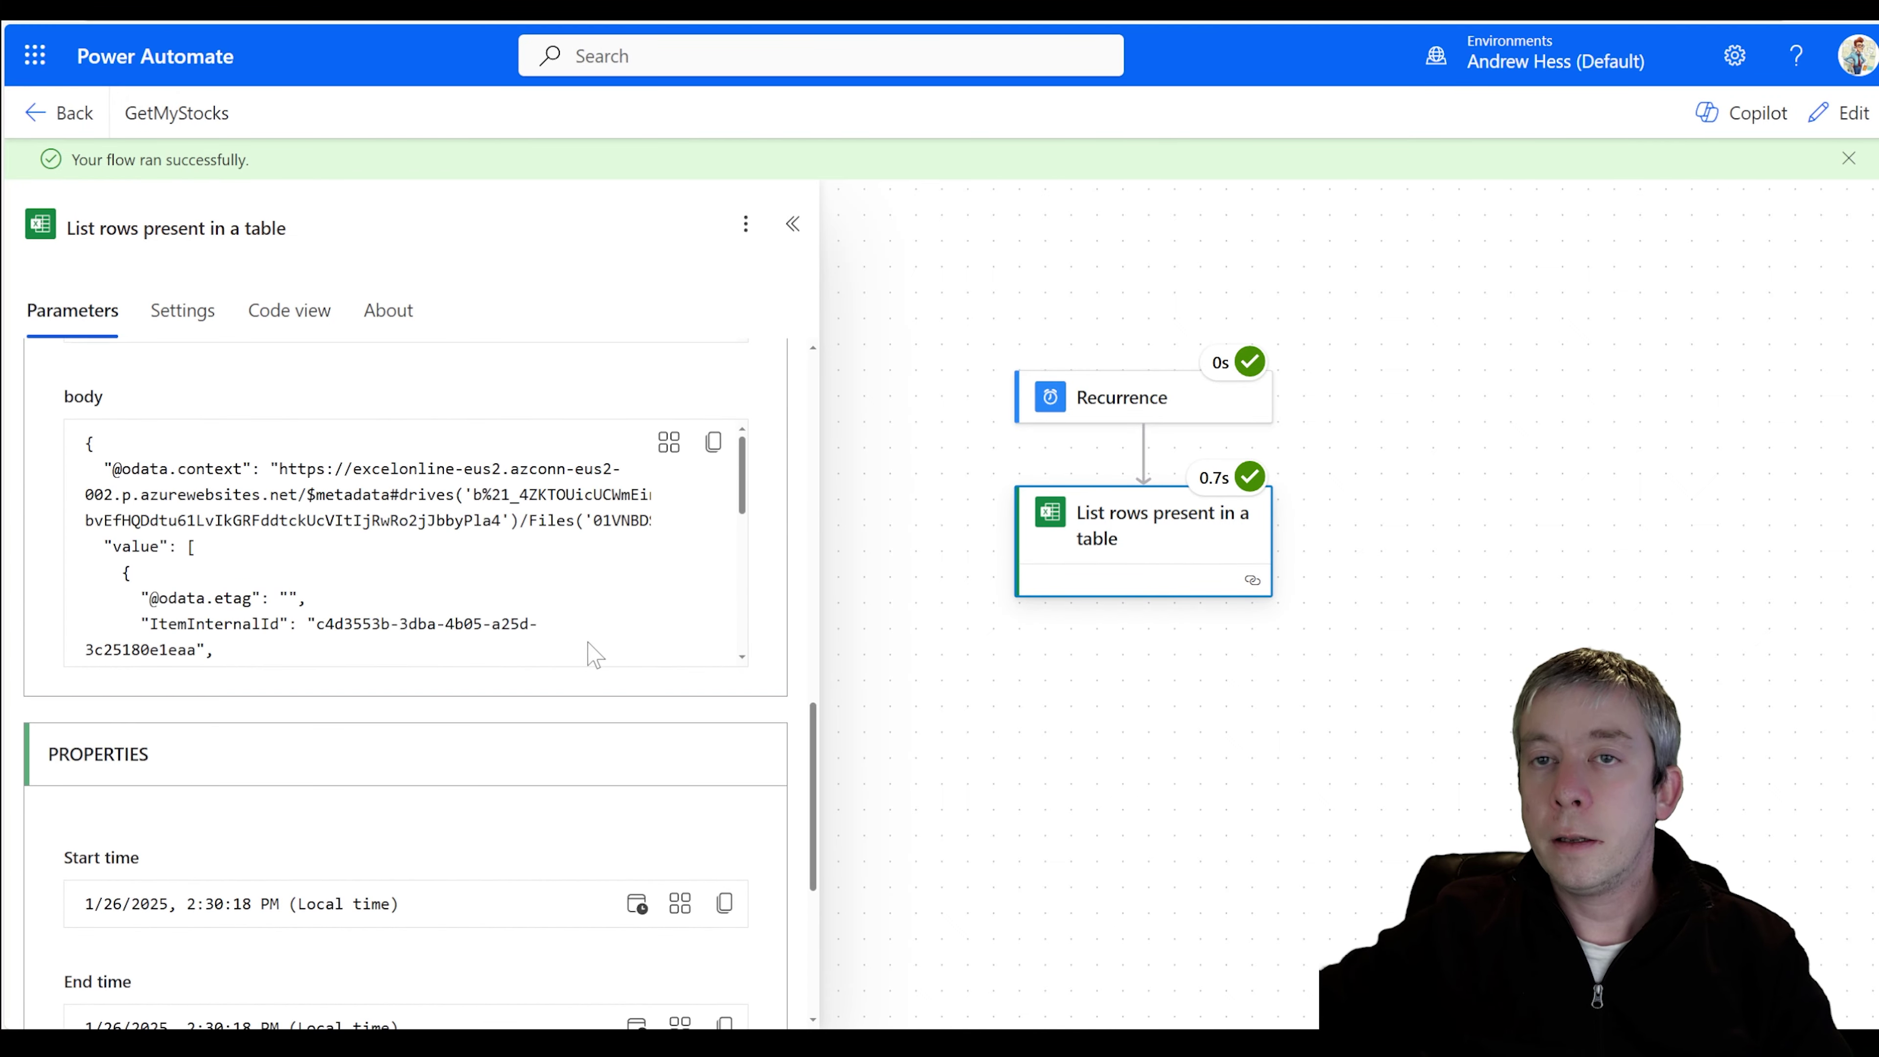
scroll(644, 573, up, 5)
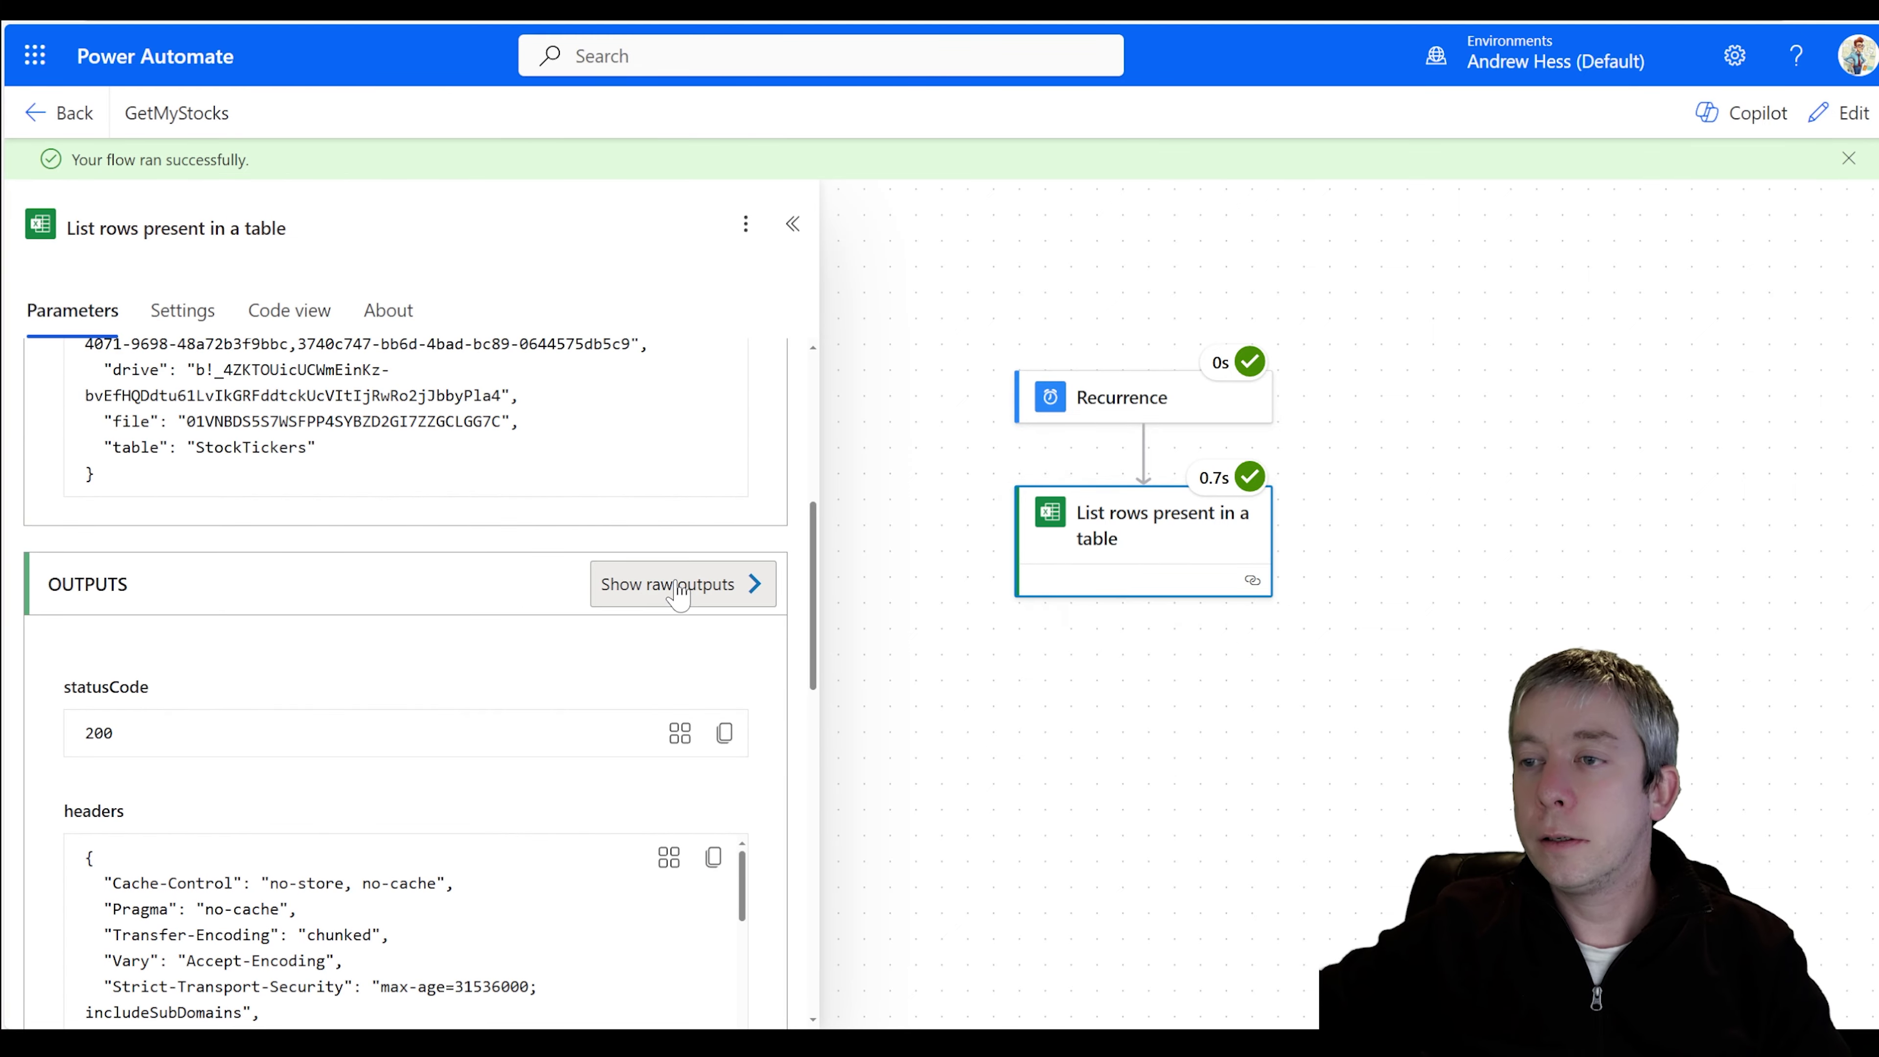
click(669, 584)
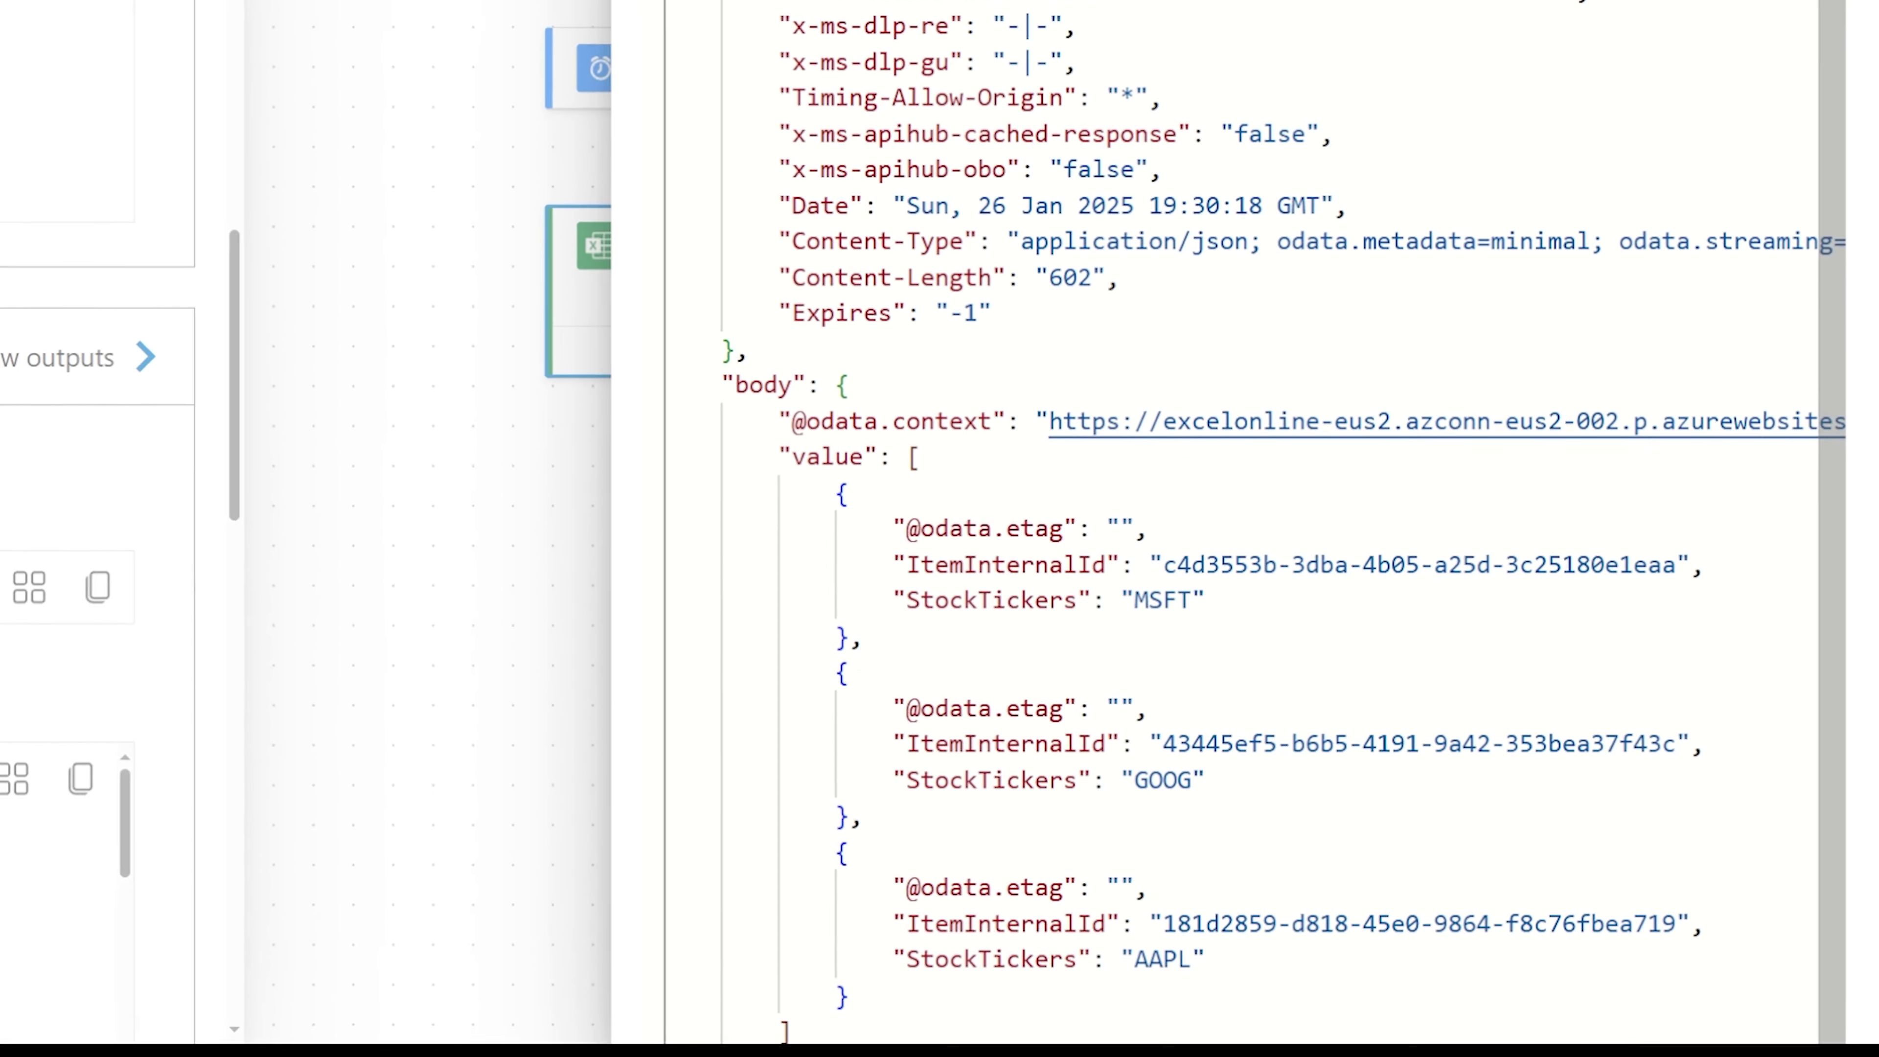
- Examine the StockTickers values returned in the raw output body, then close the raw outputs
drag(1123, 601, 1206, 600)
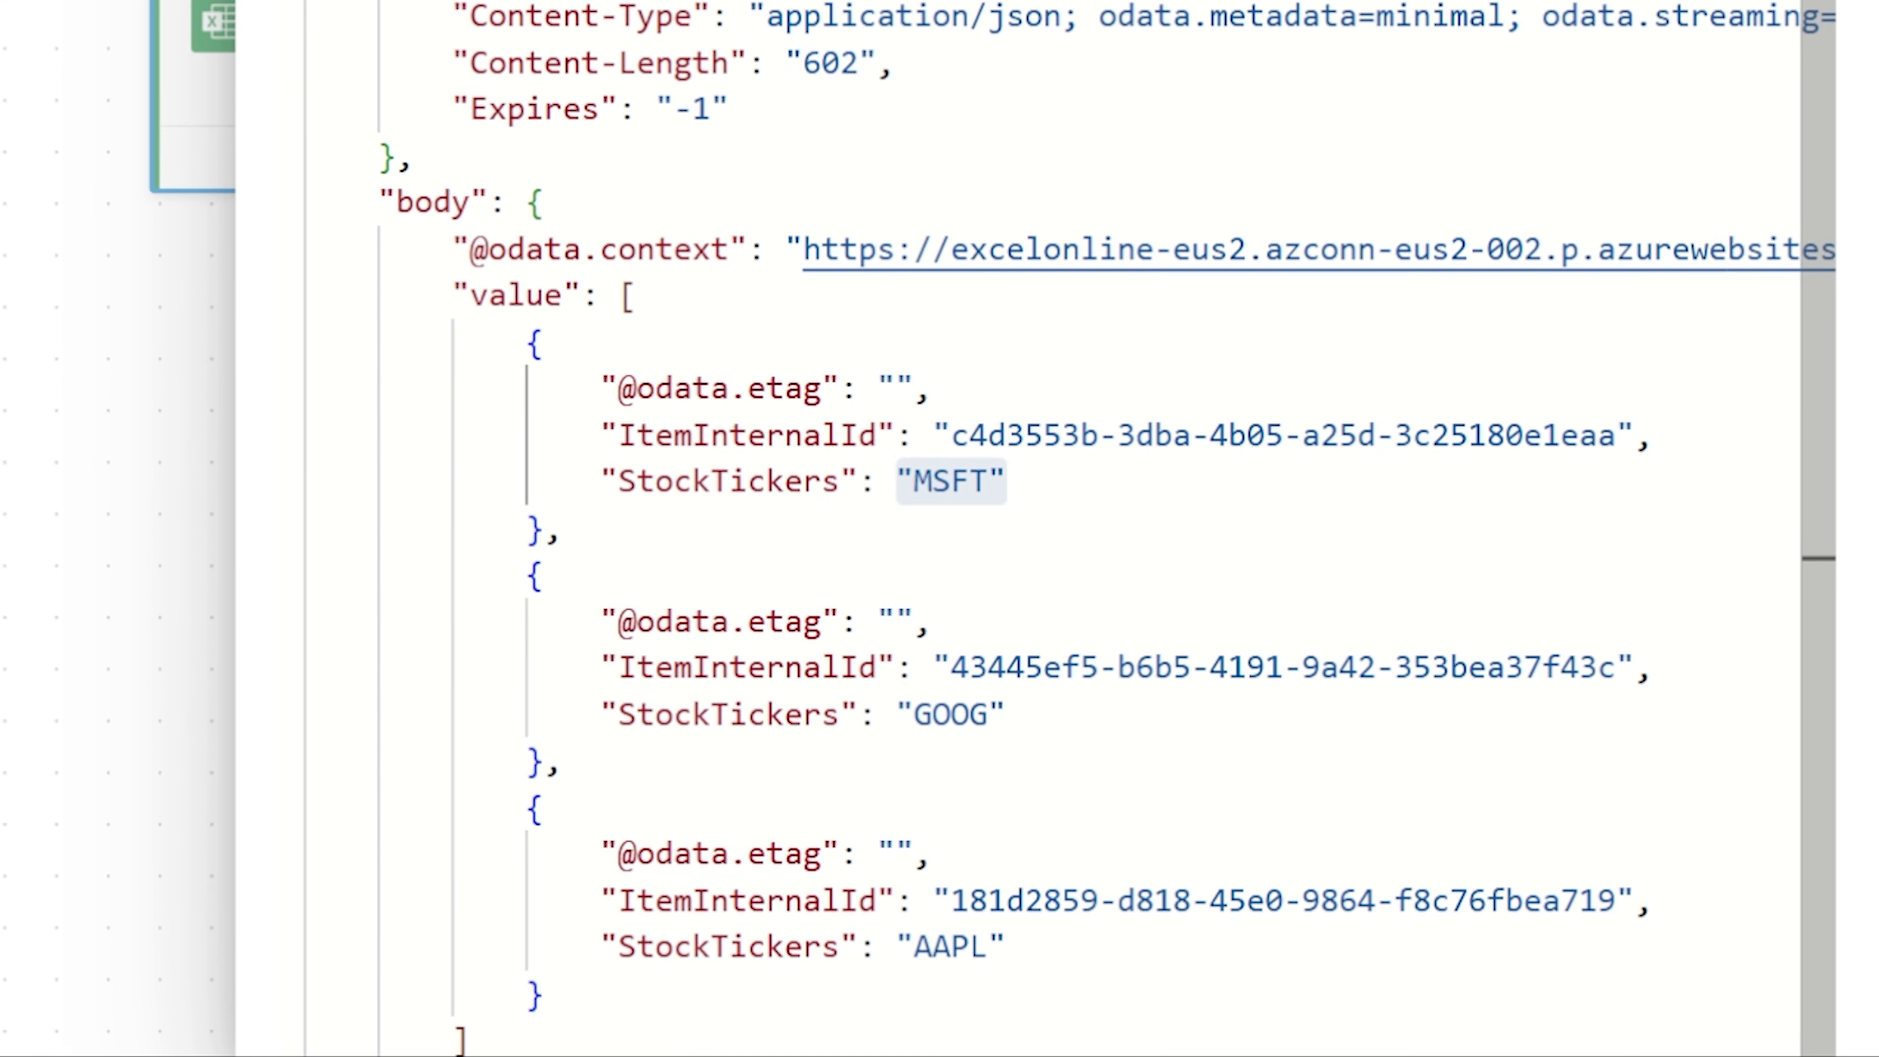
double_click(951, 715)
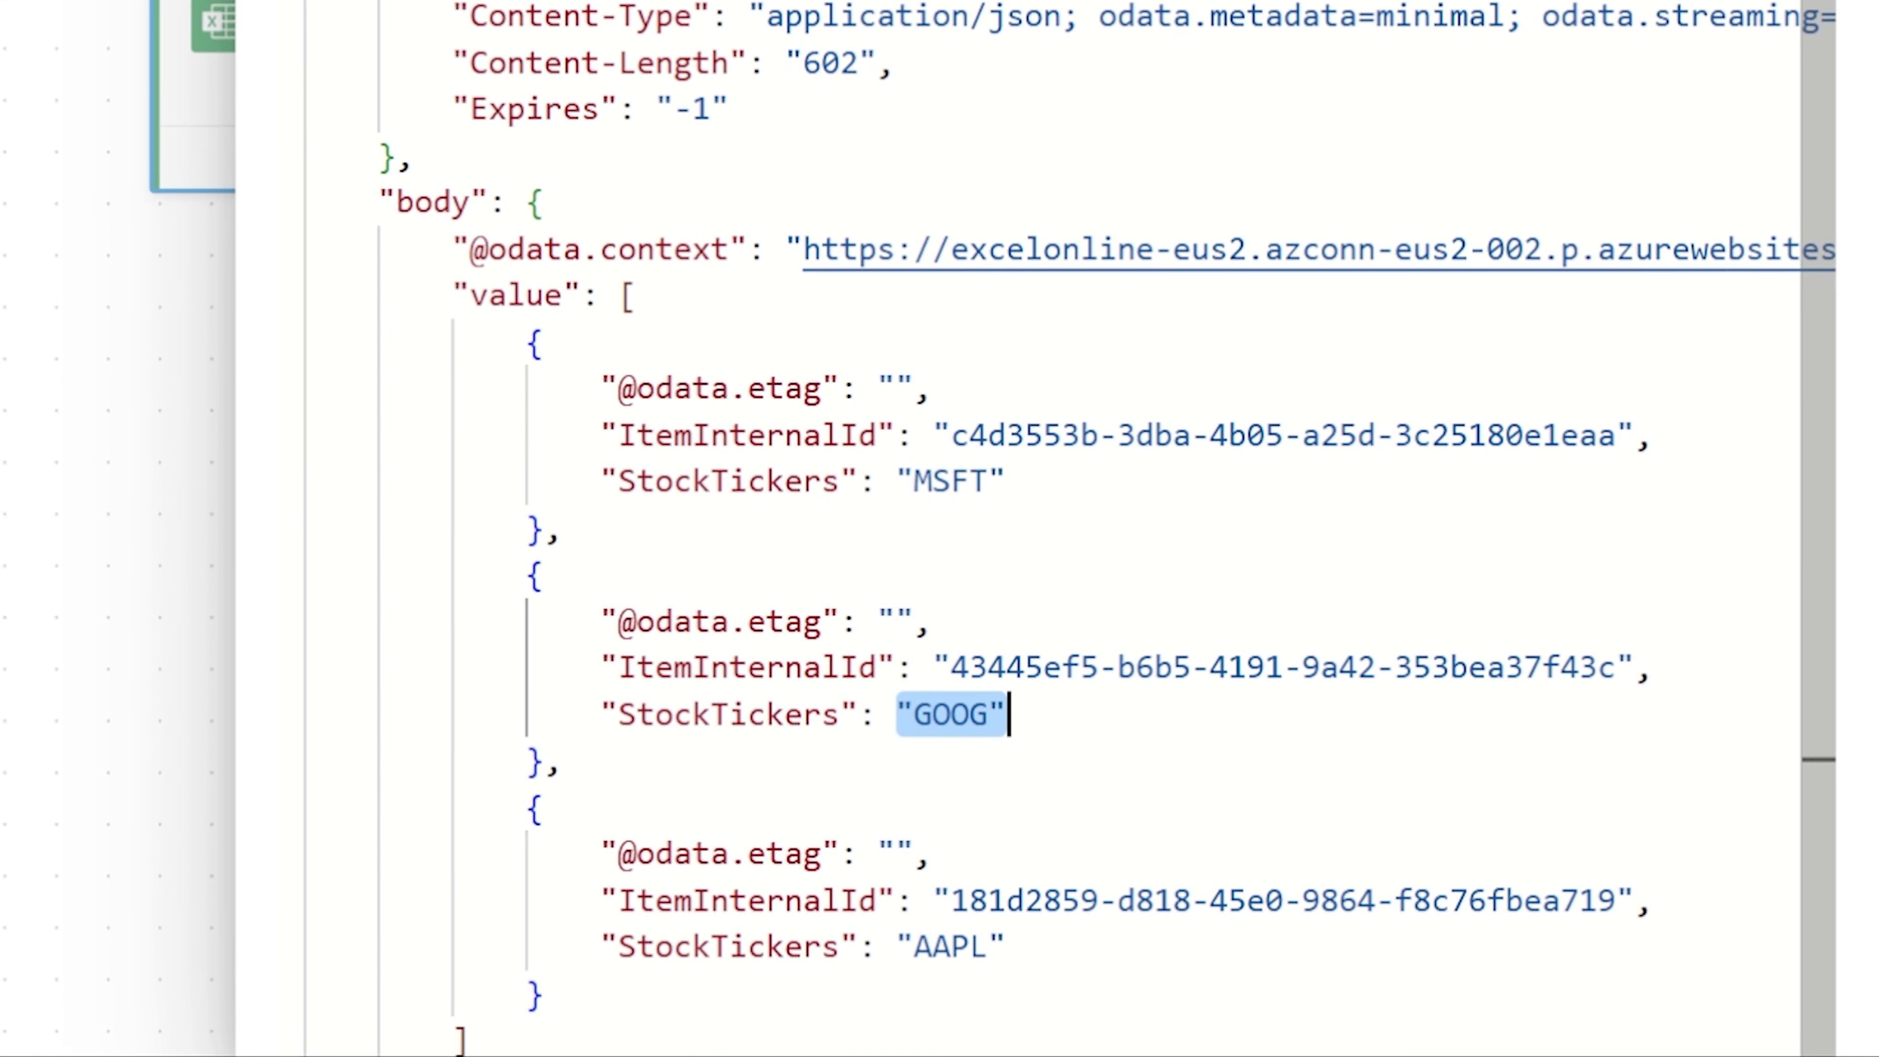
drag(916, 948, 988, 947)
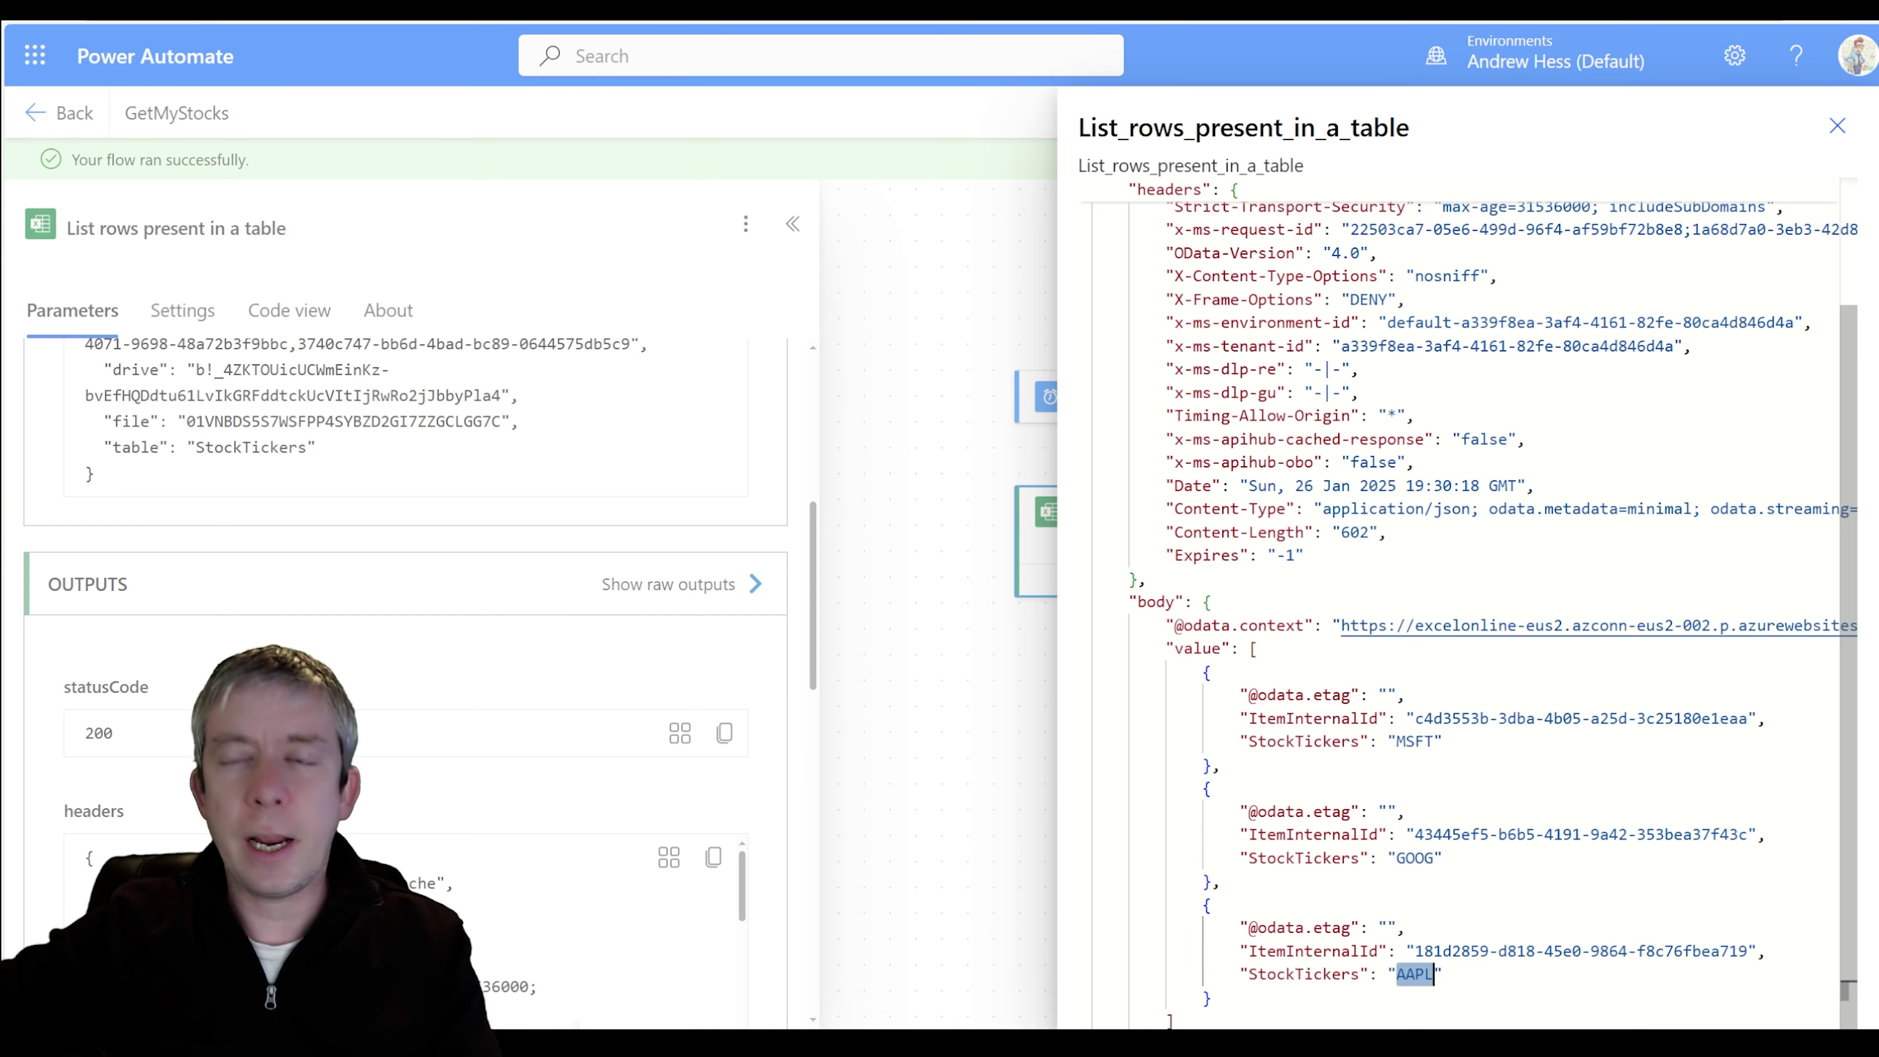
key(ctrl+plus)
scroll(1405, 666, down, 3)
click(1356, 699)
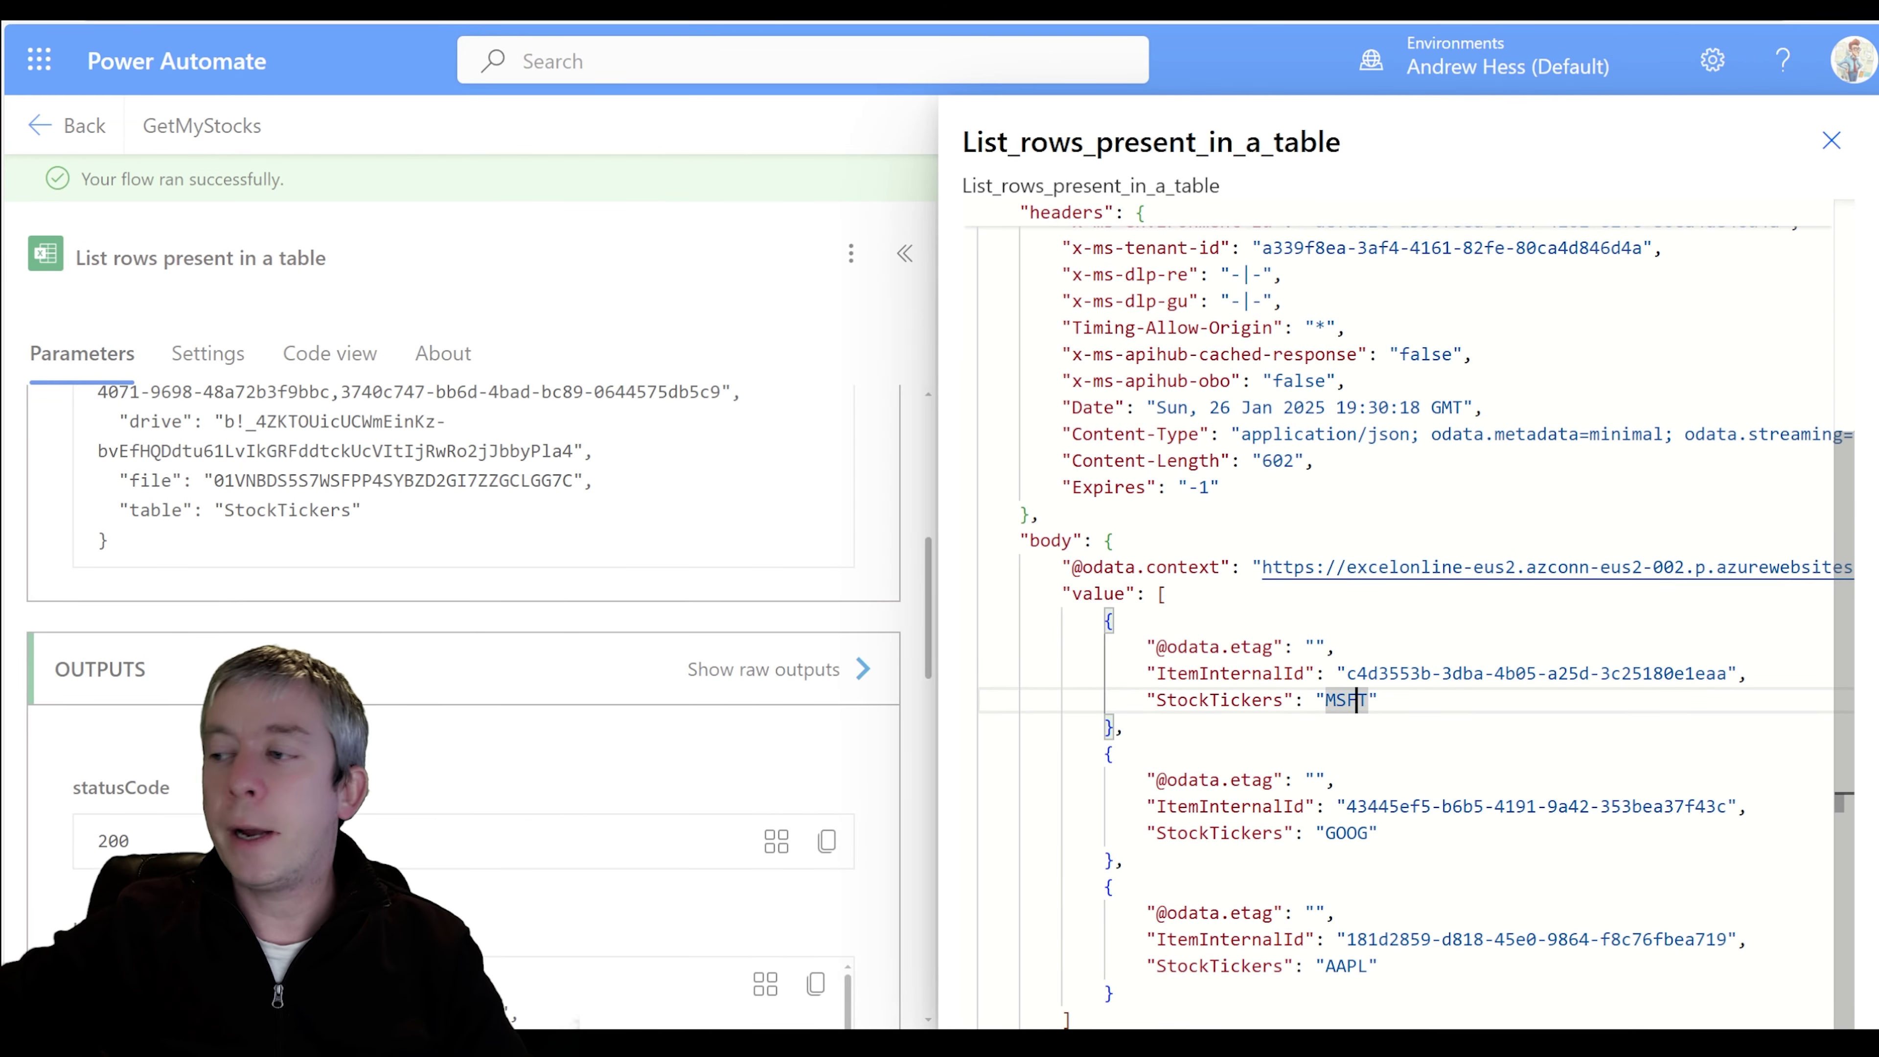
click(1345, 833)
click(1346, 966)
click(1832, 141)
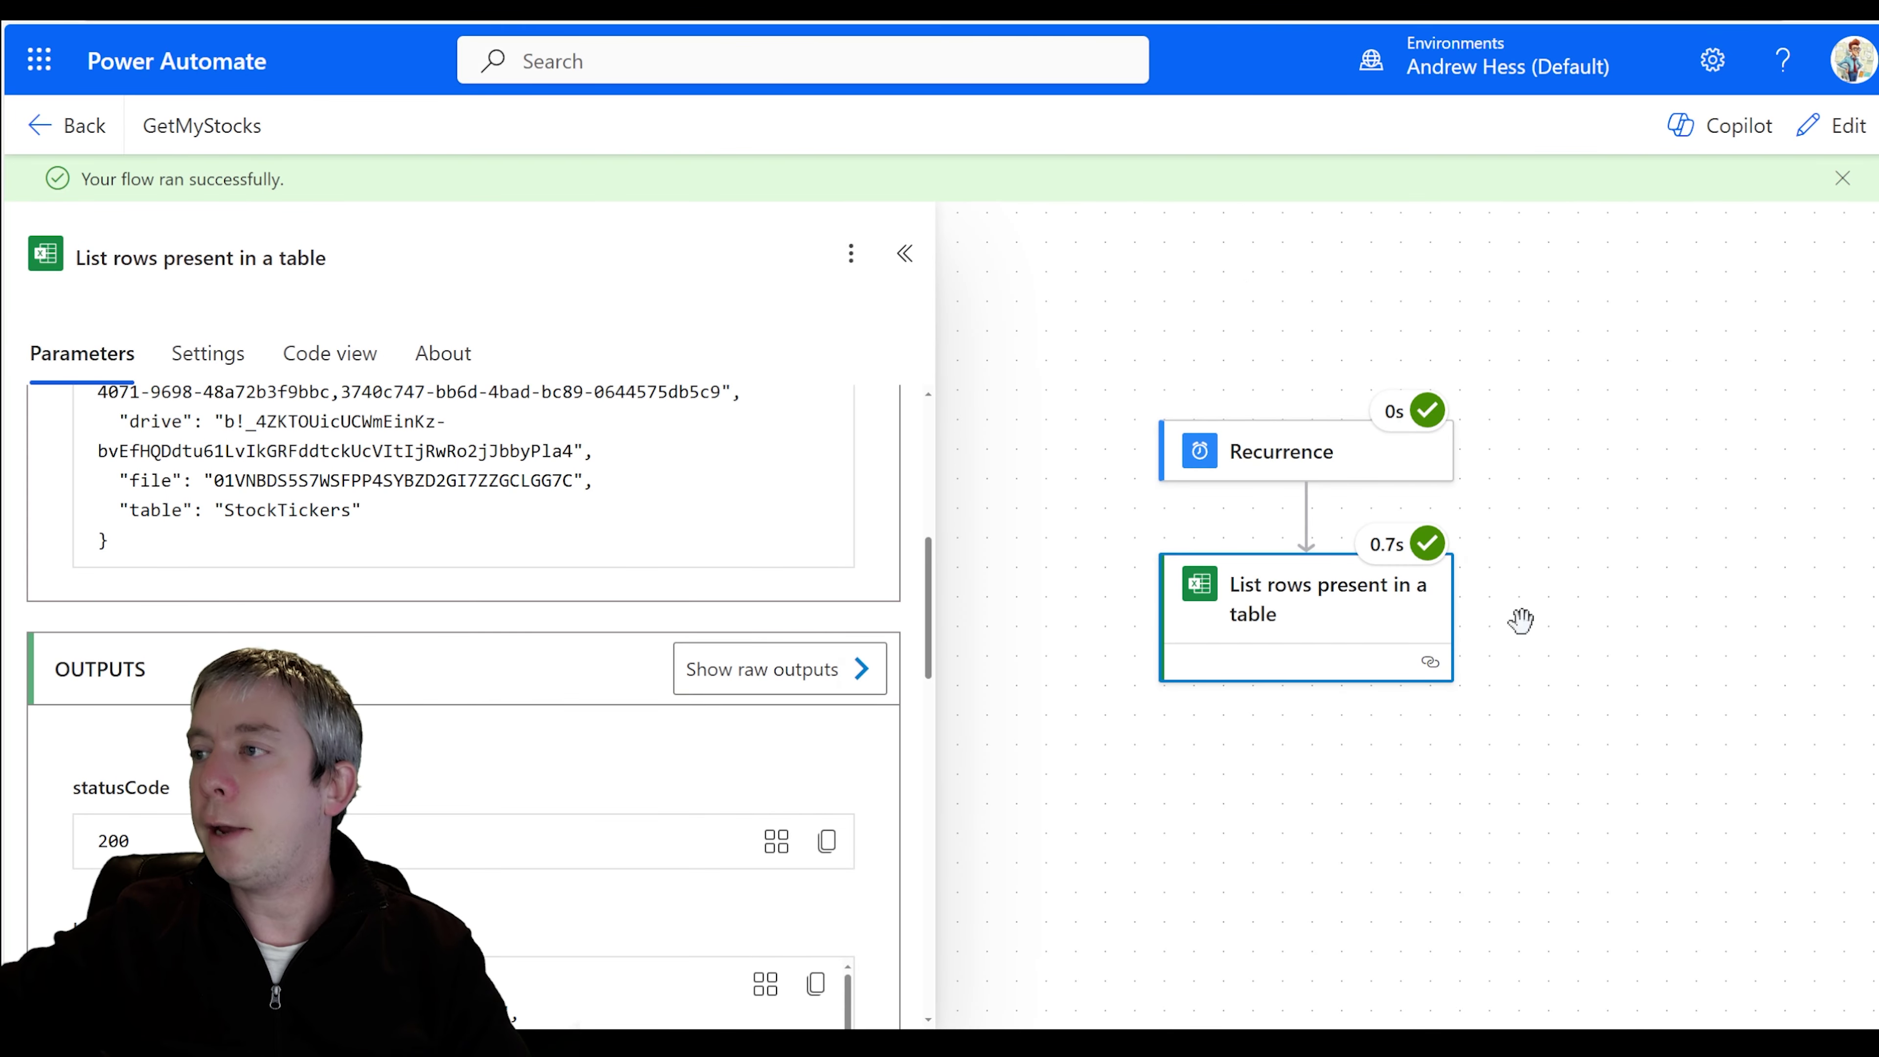
- Return the flow to editing and add the in-app HTTP action below List rows present in a table
click(1832, 126)
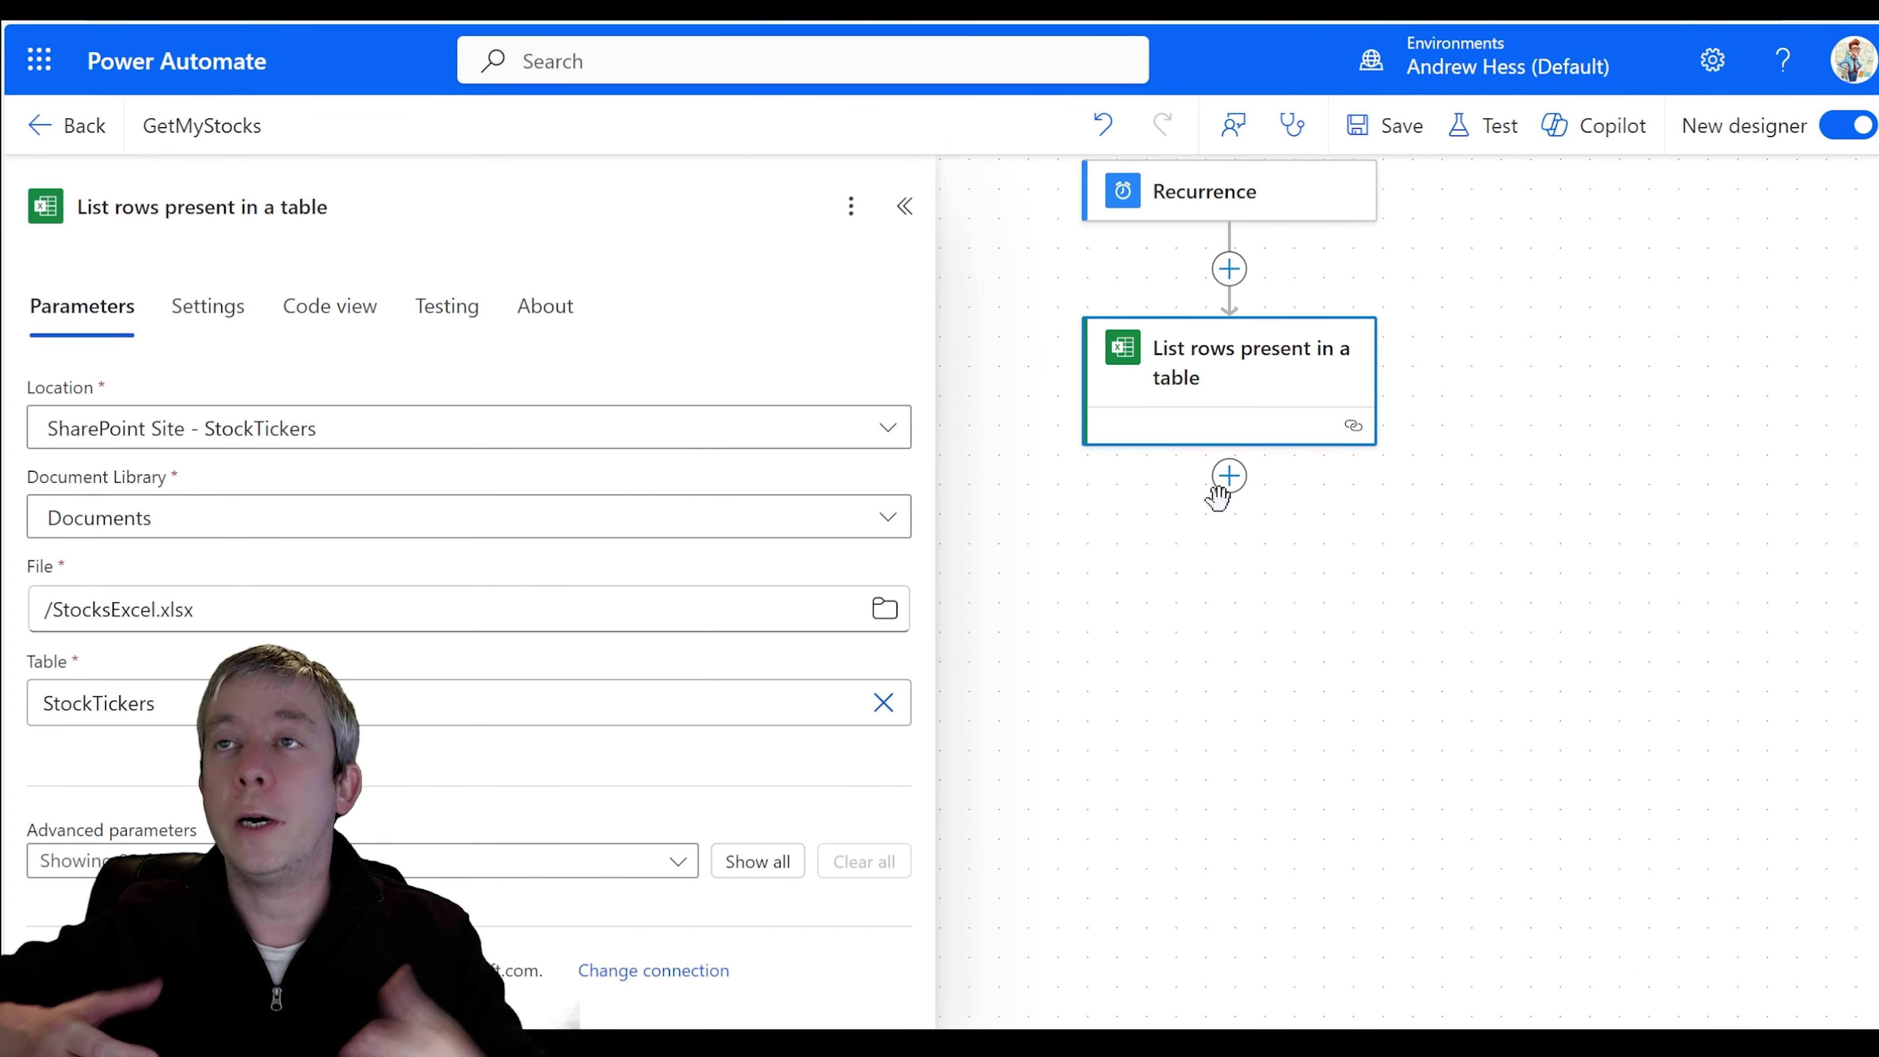
click(1235, 478)
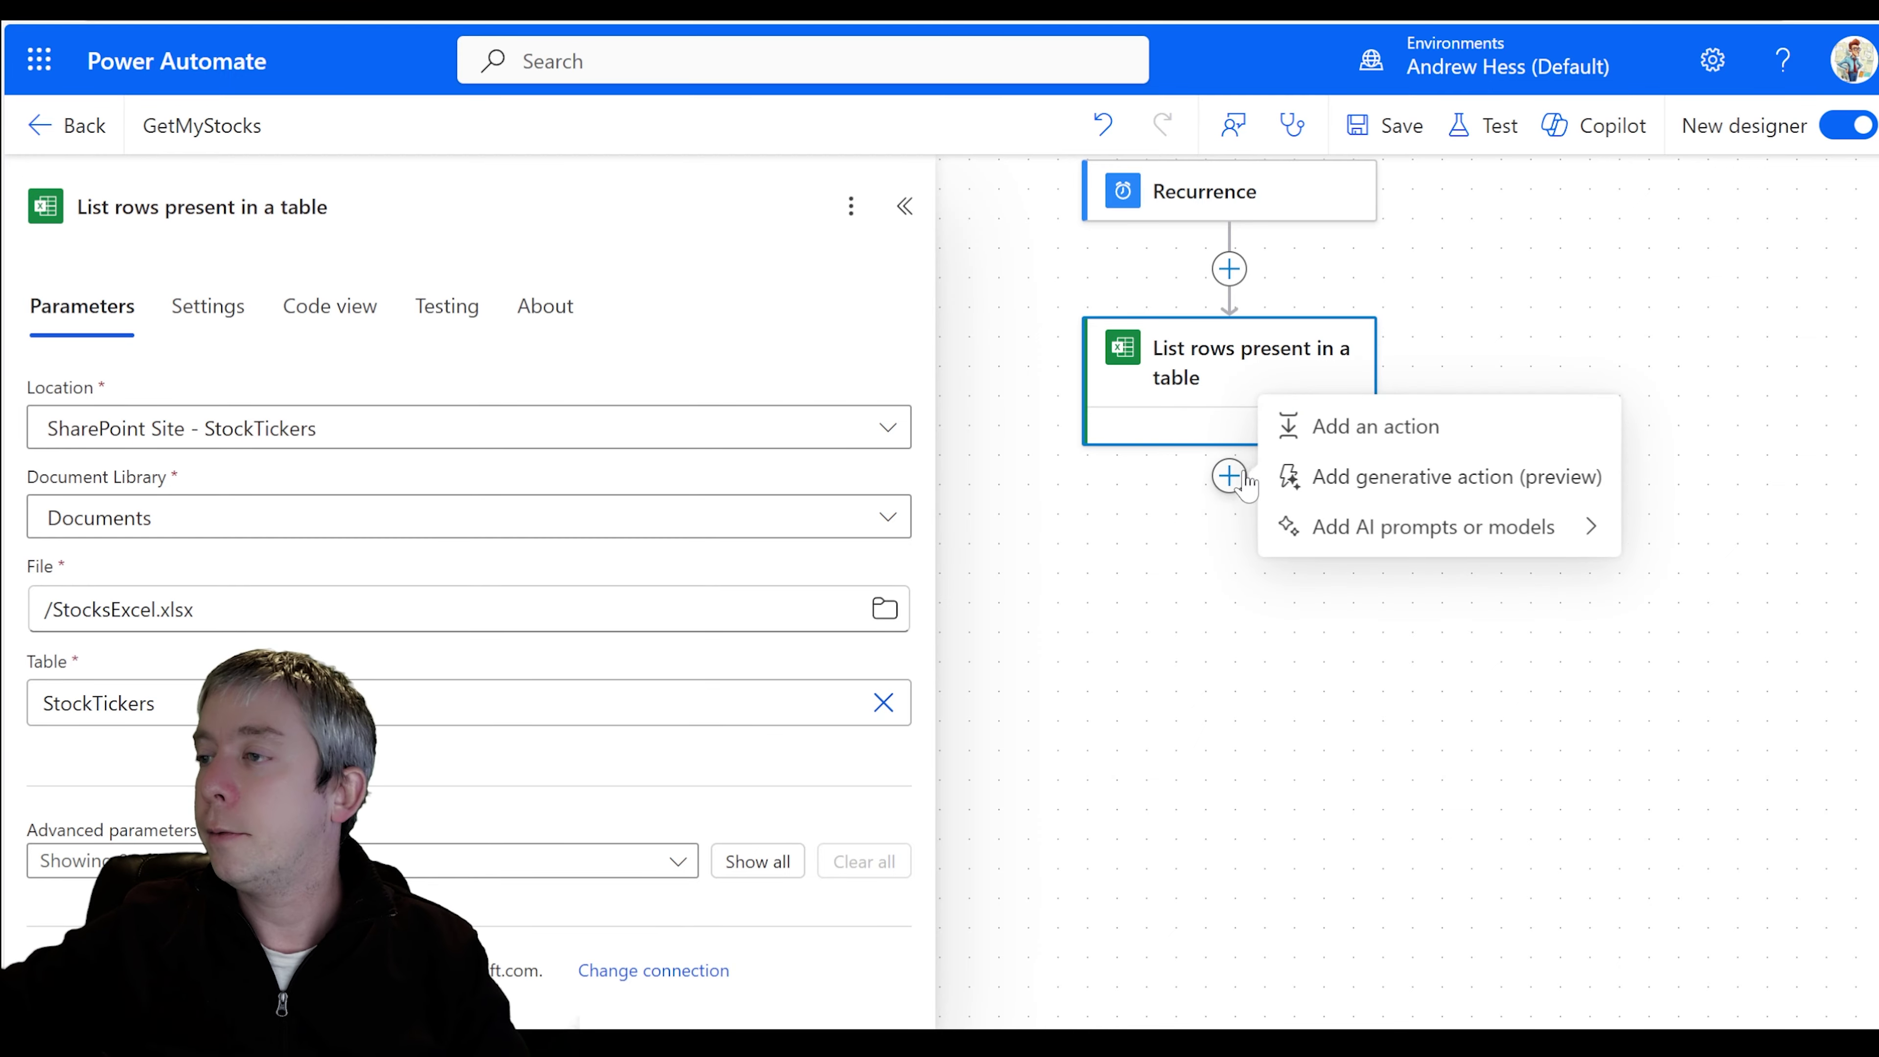
click(1369, 426)
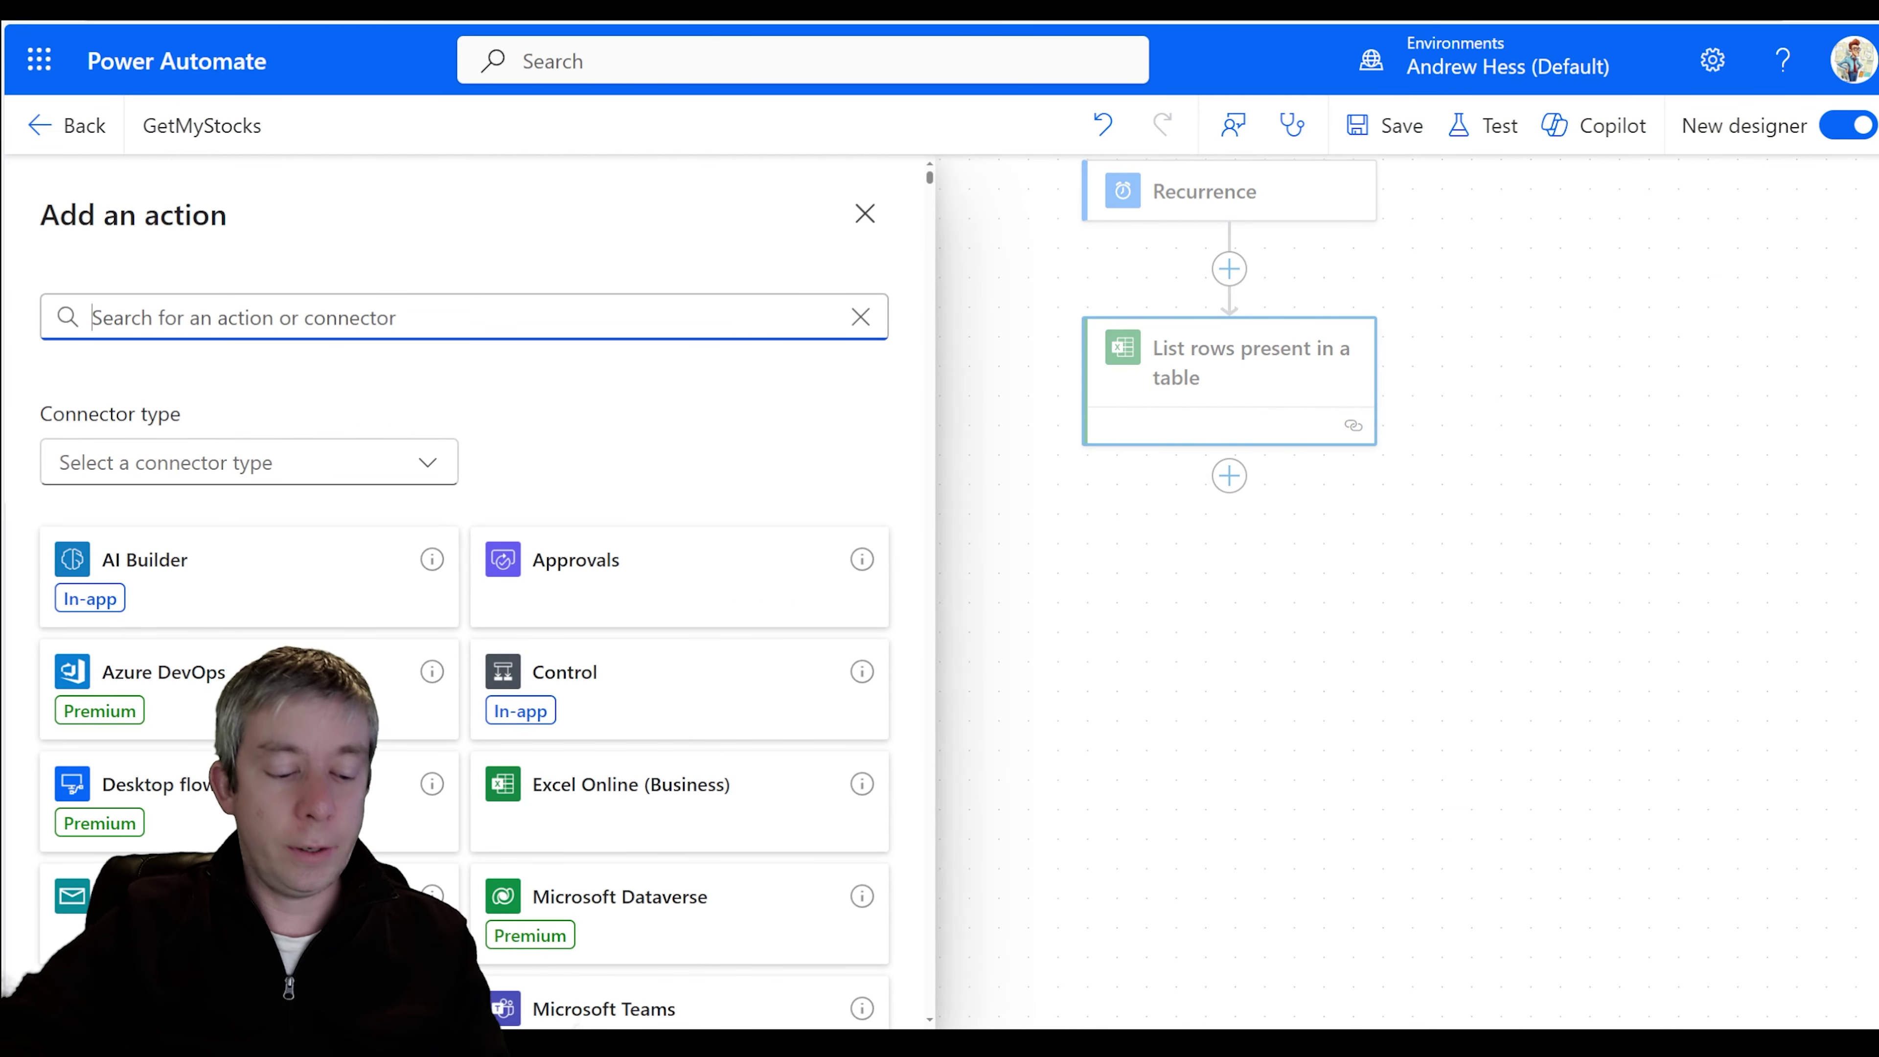
text(http)
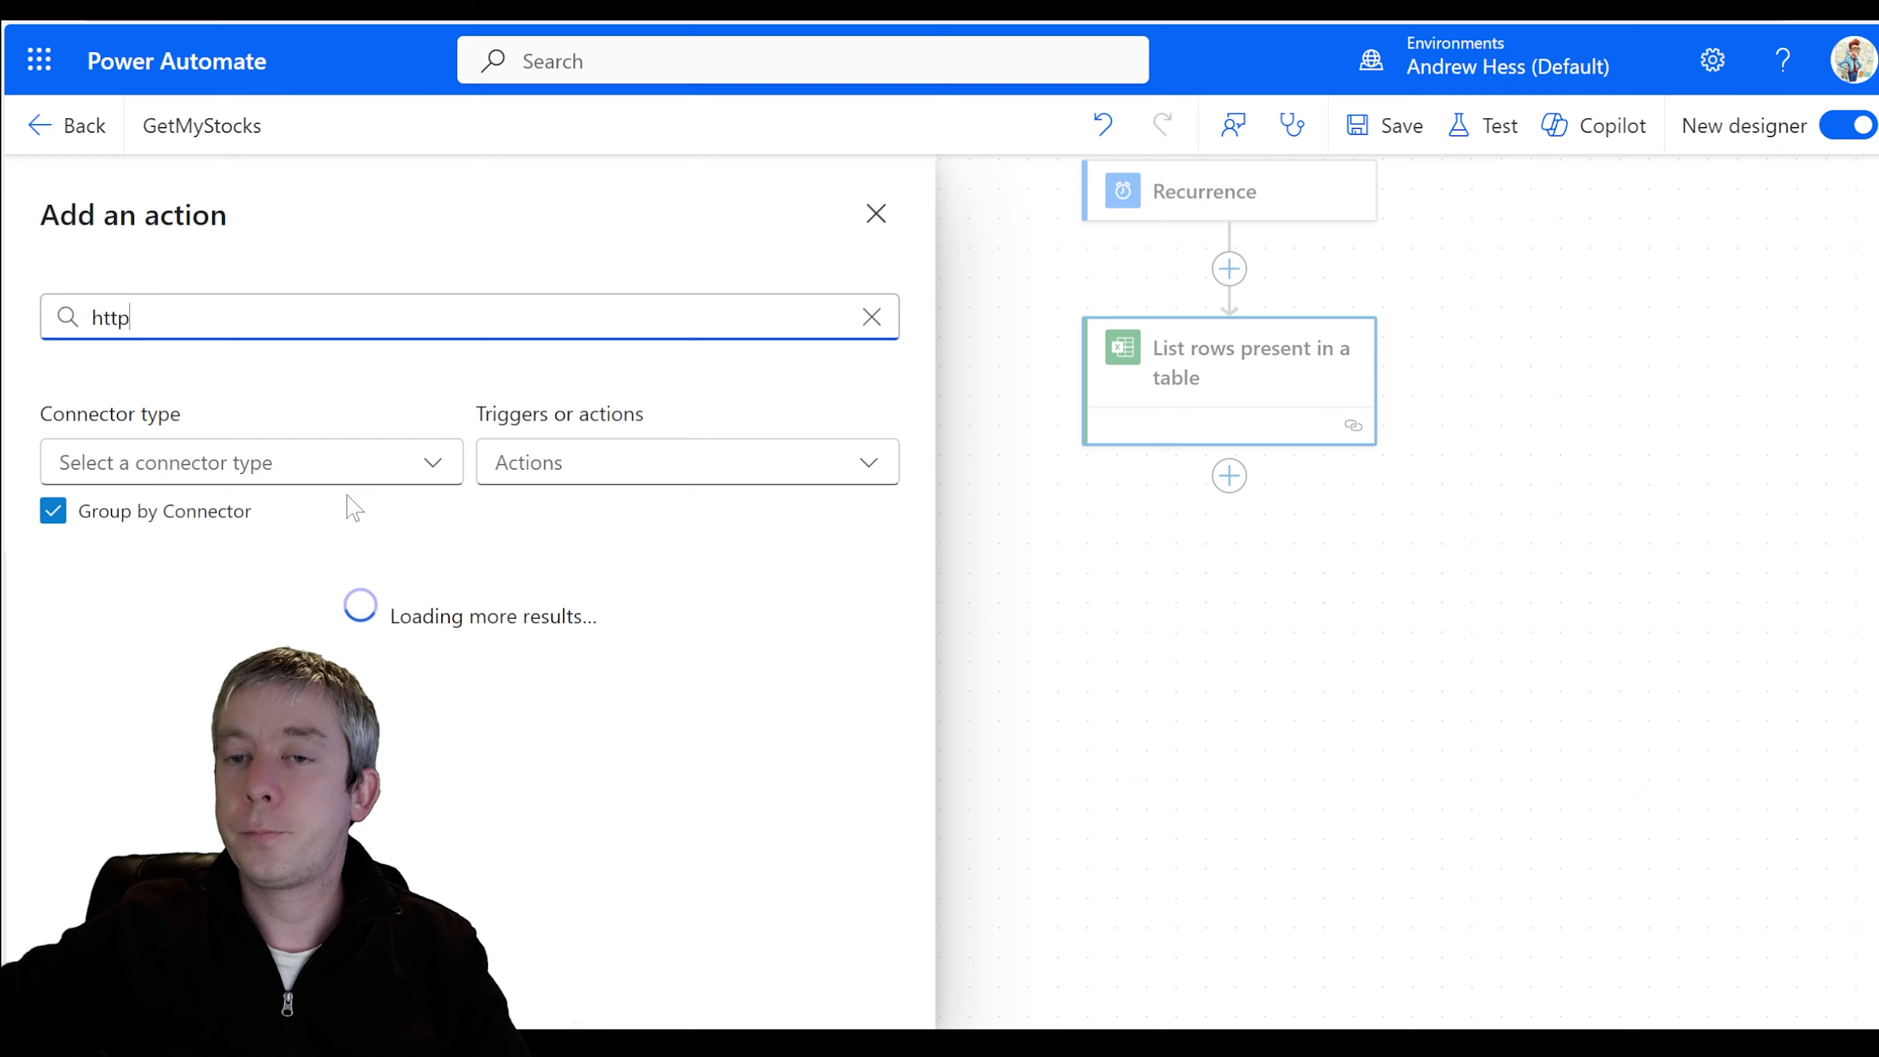
scroll(464, 704, down, 6)
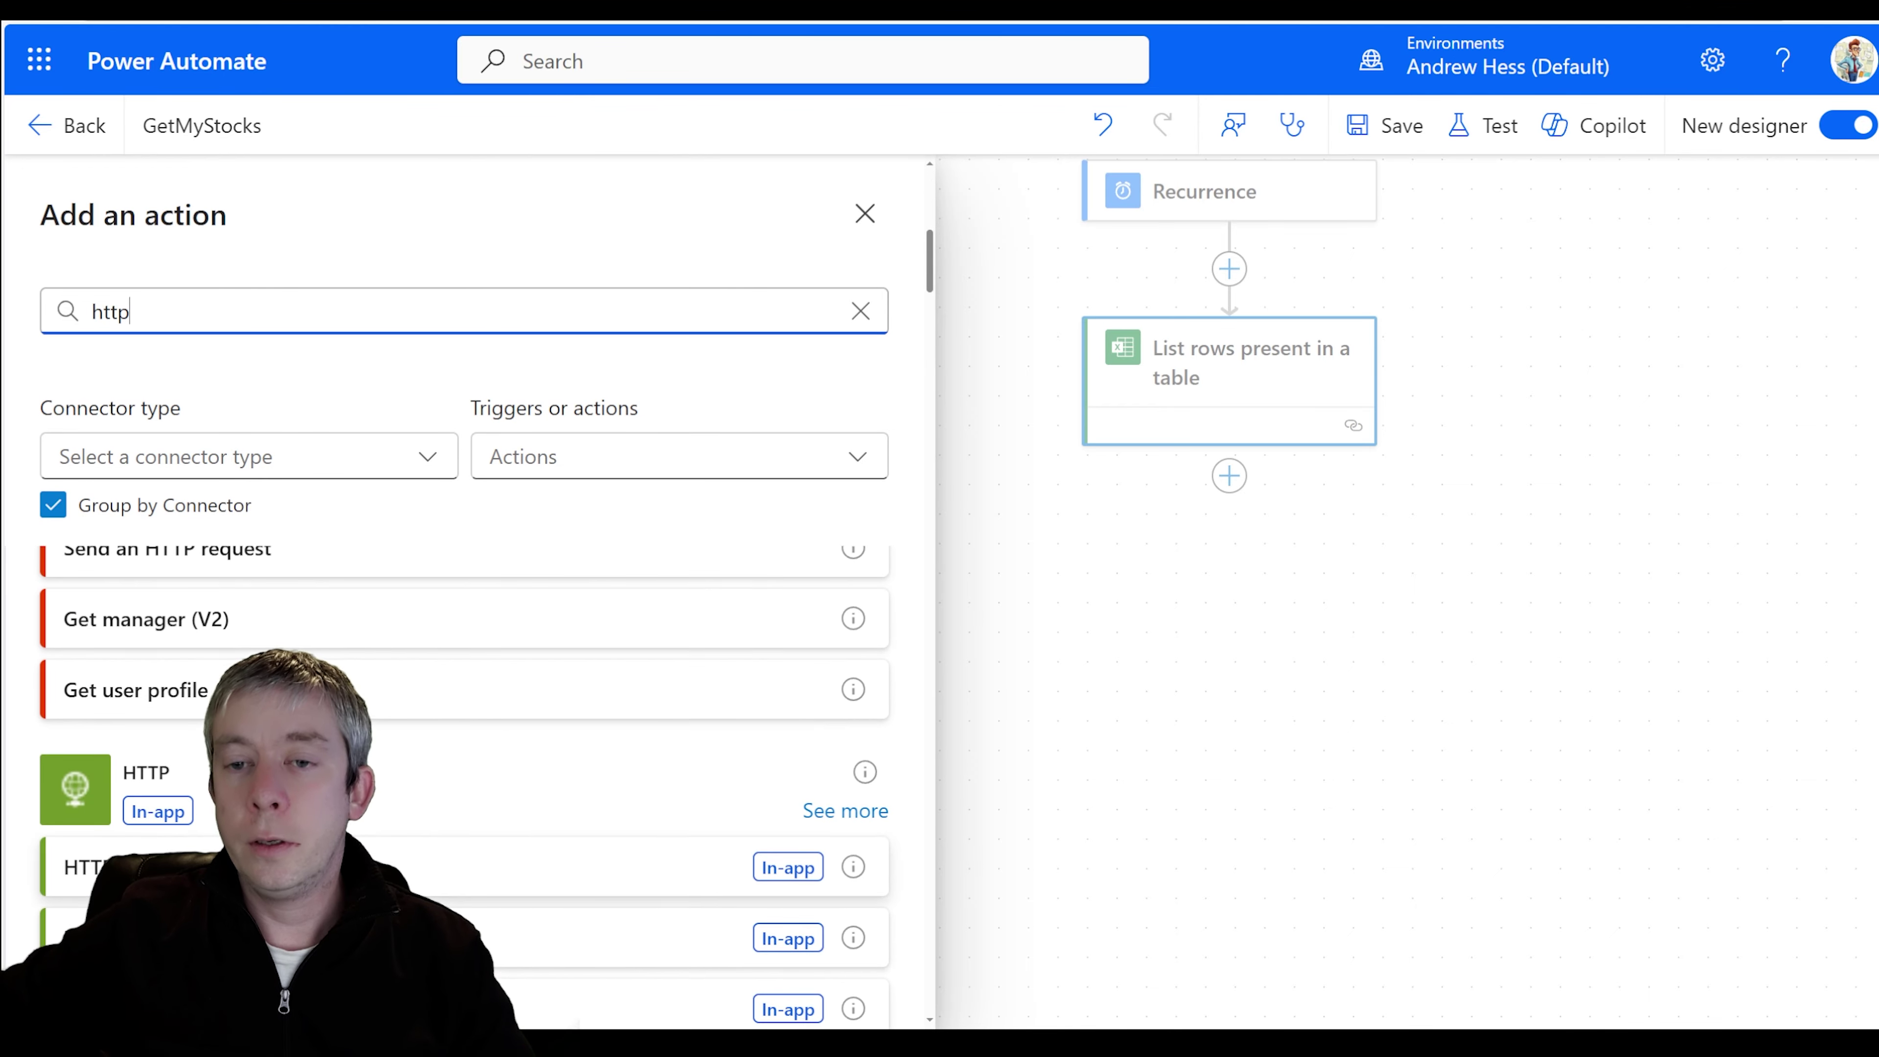
scroll(141, 682, down, 3)
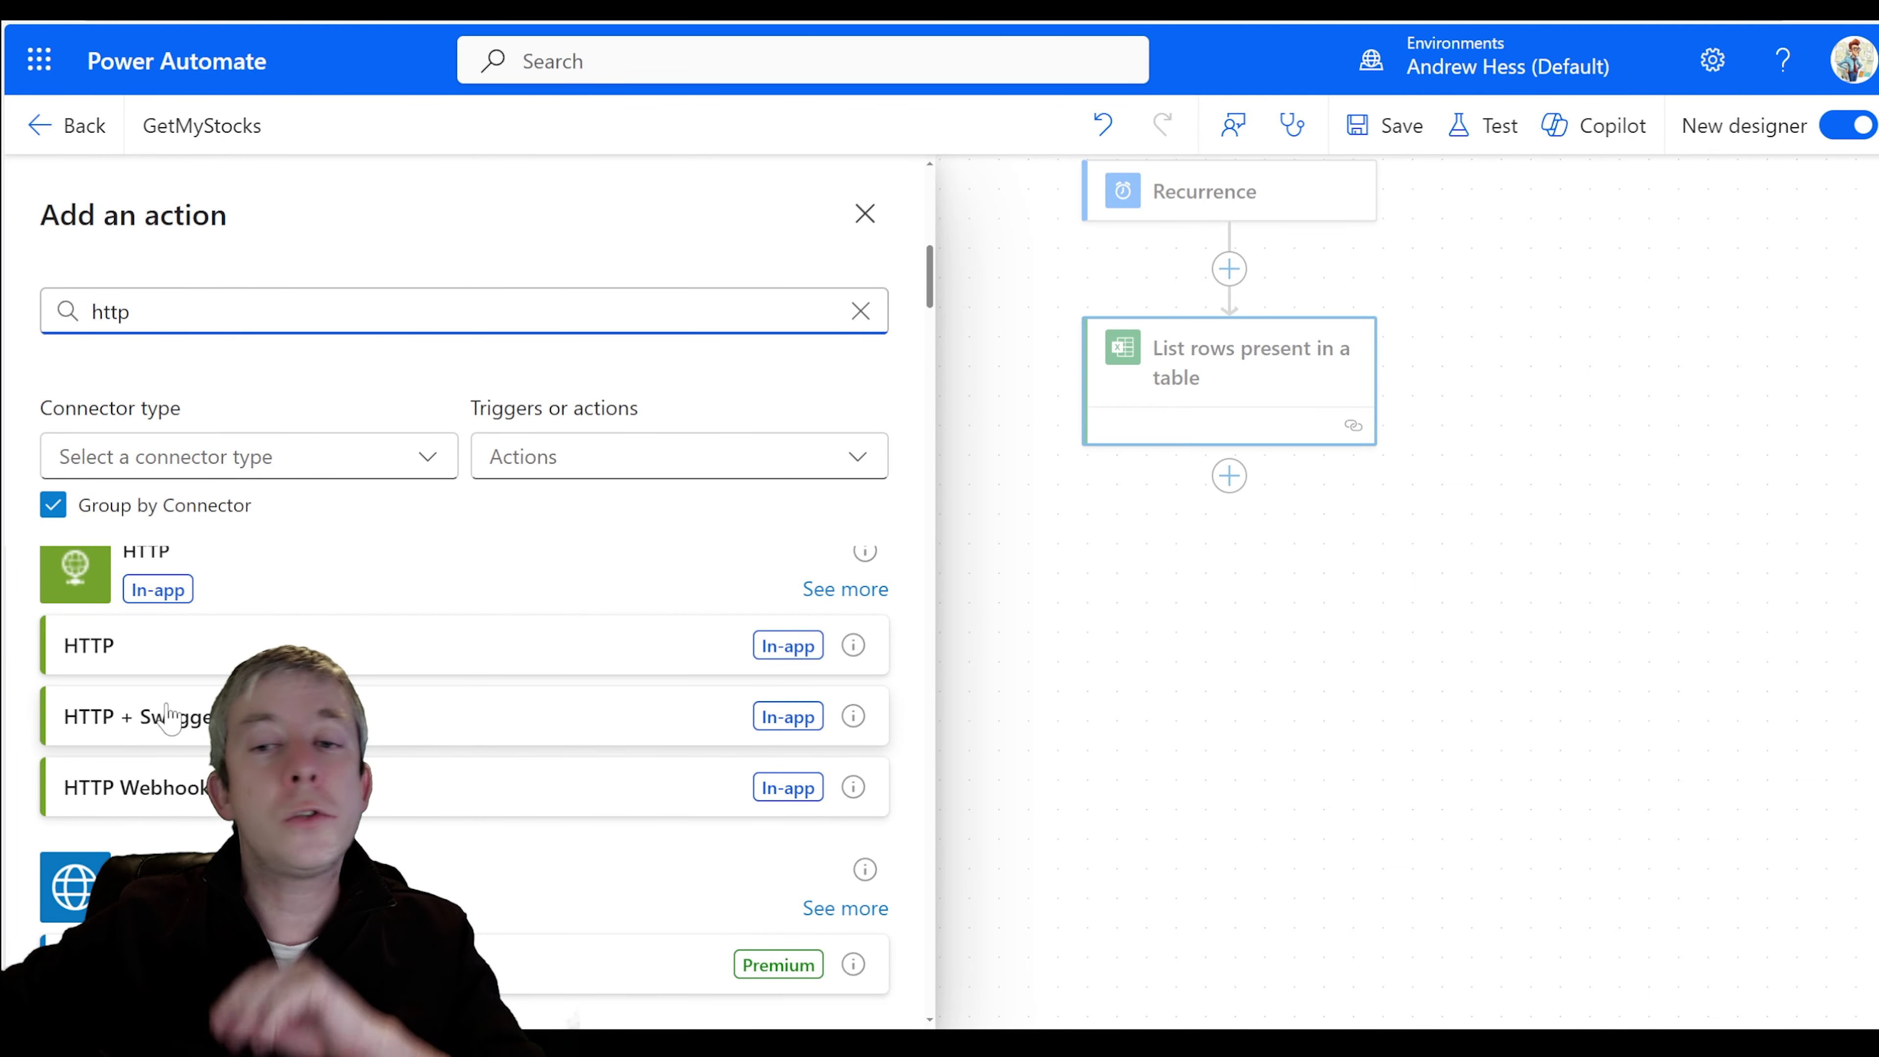
click(157, 662)
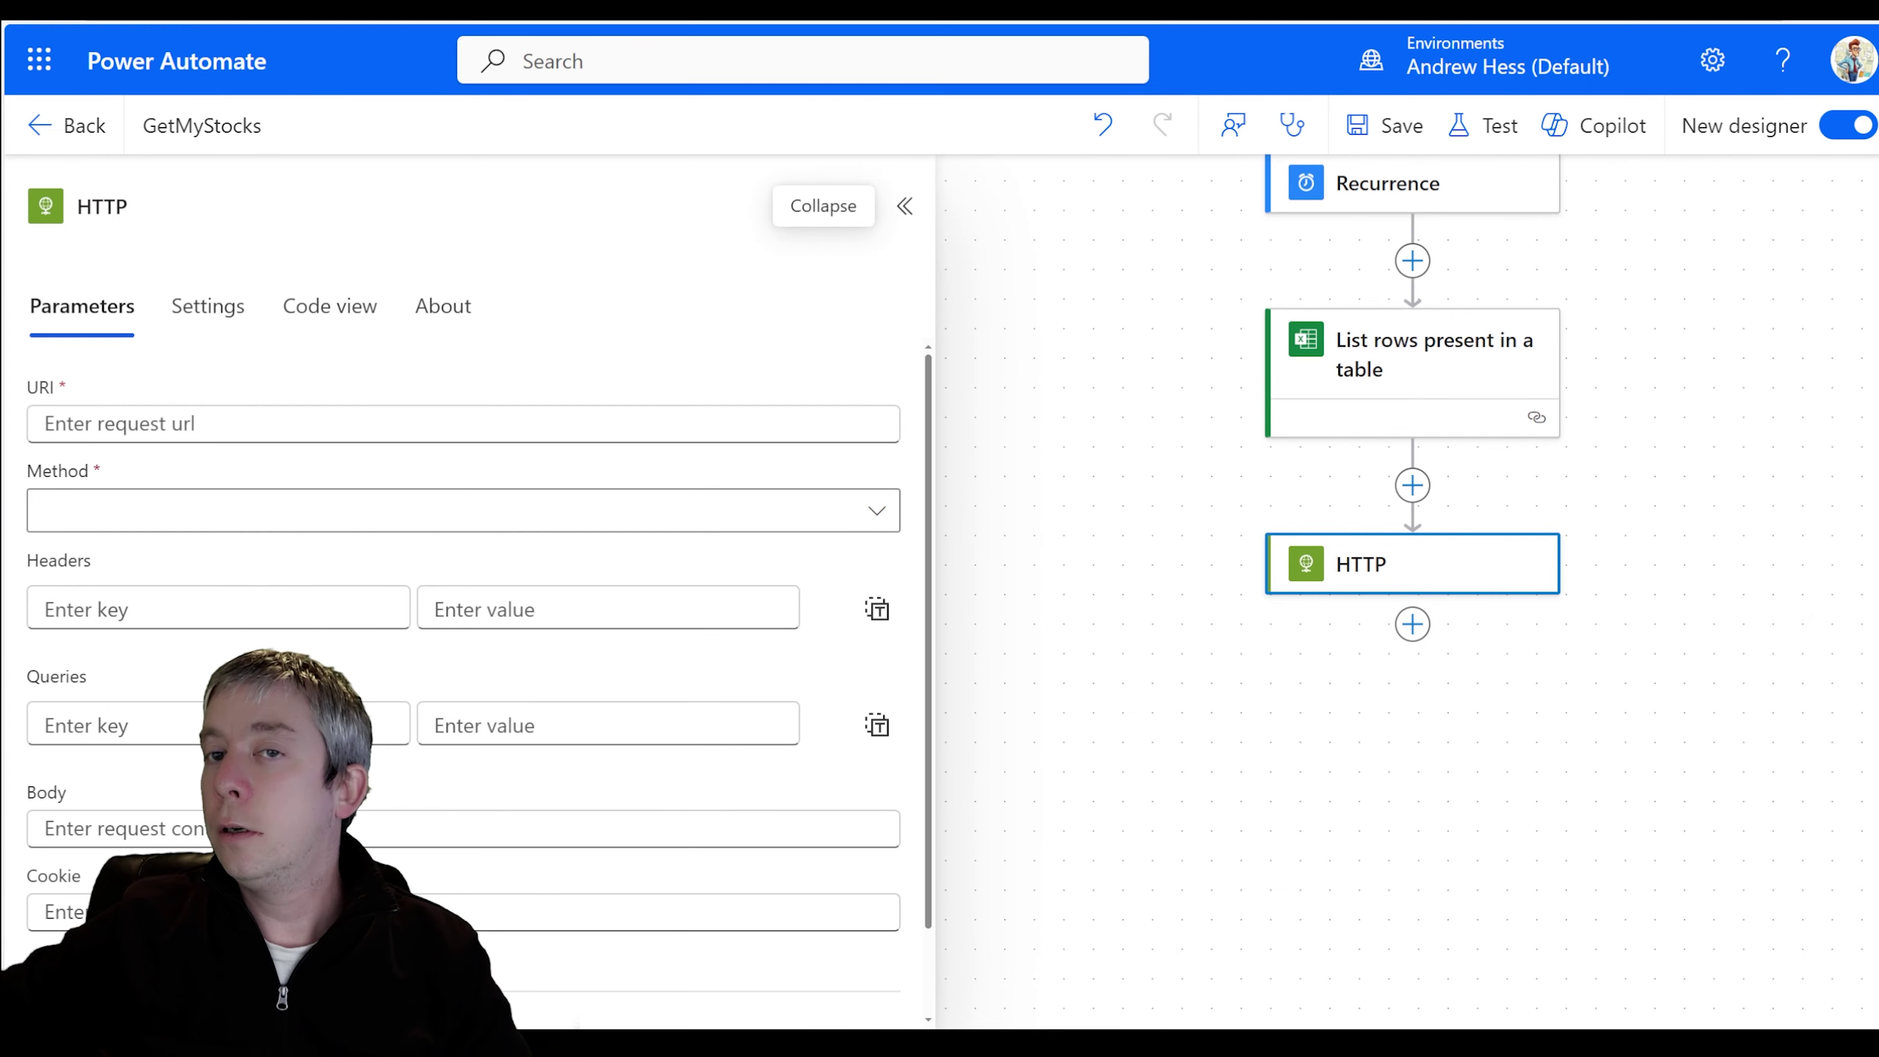
- In the Finnhub Quote documentation, show the sample code as cURL and examine the request URL's symbol and token parts
click(296, 424)
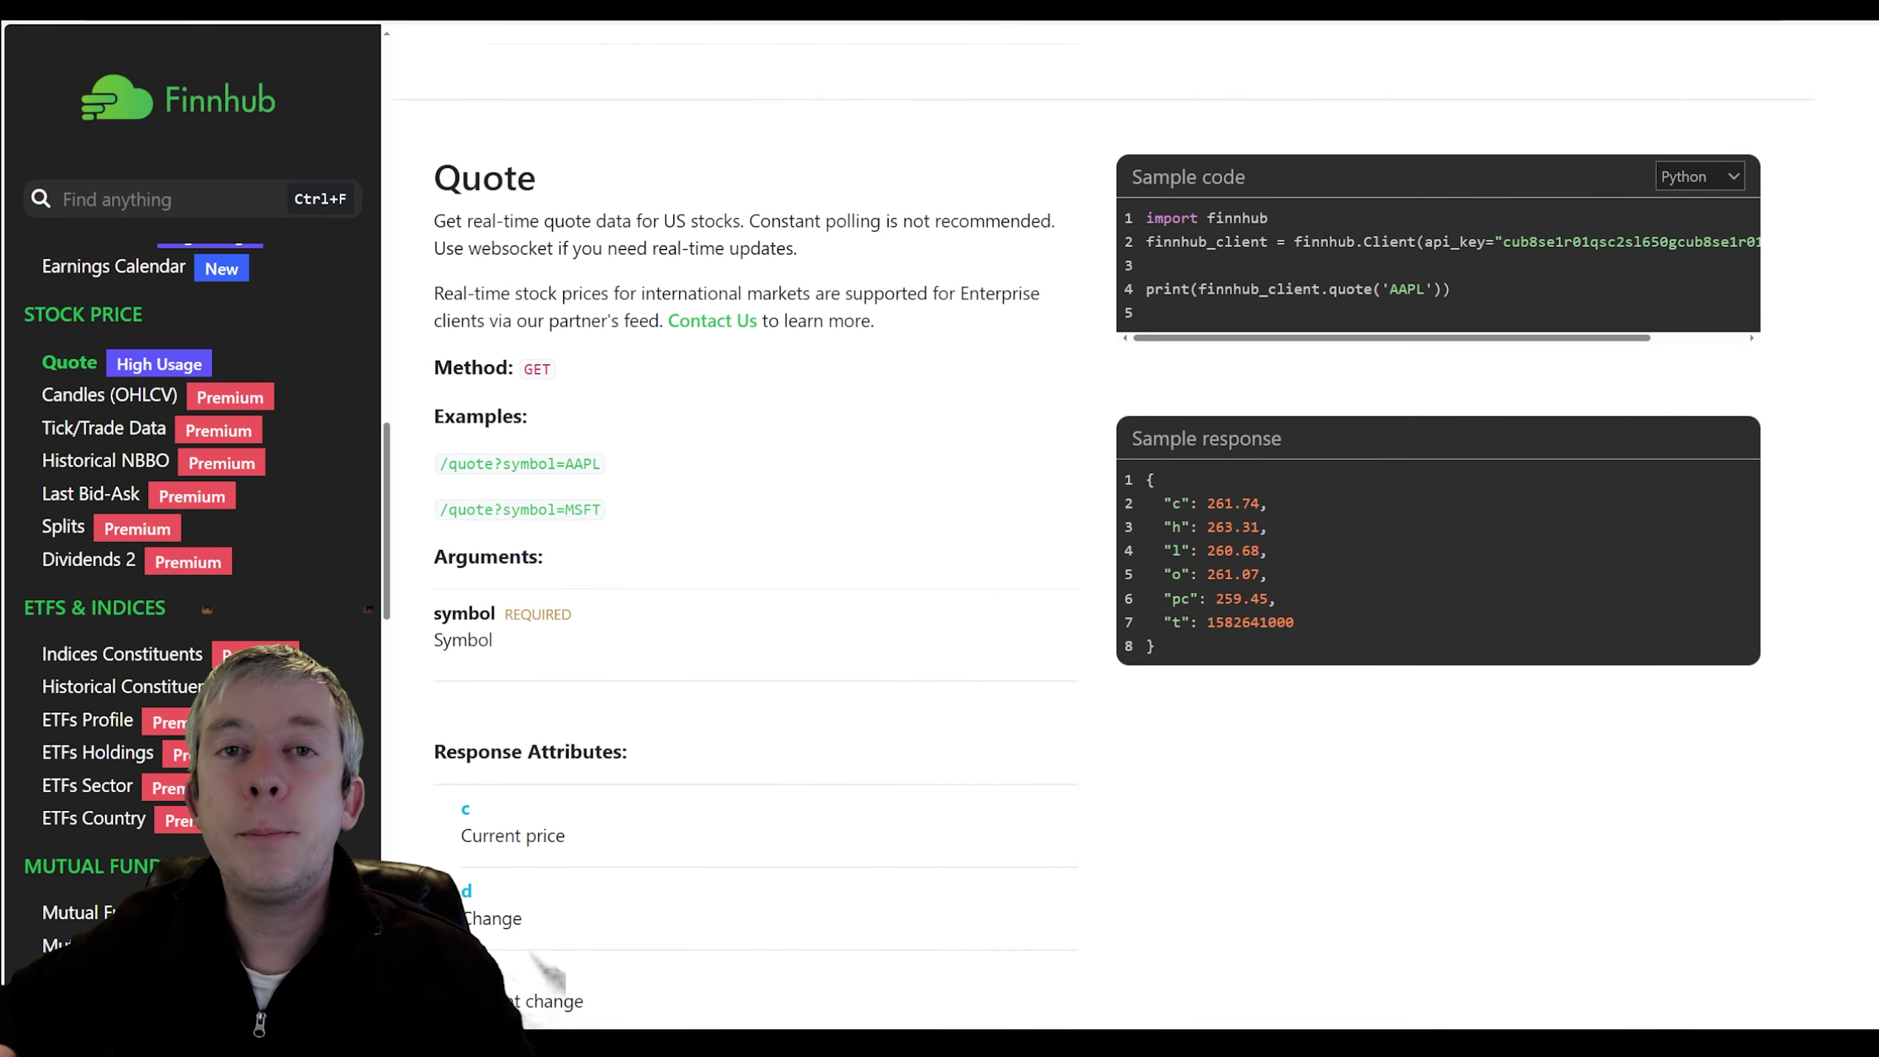
click(1701, 178)
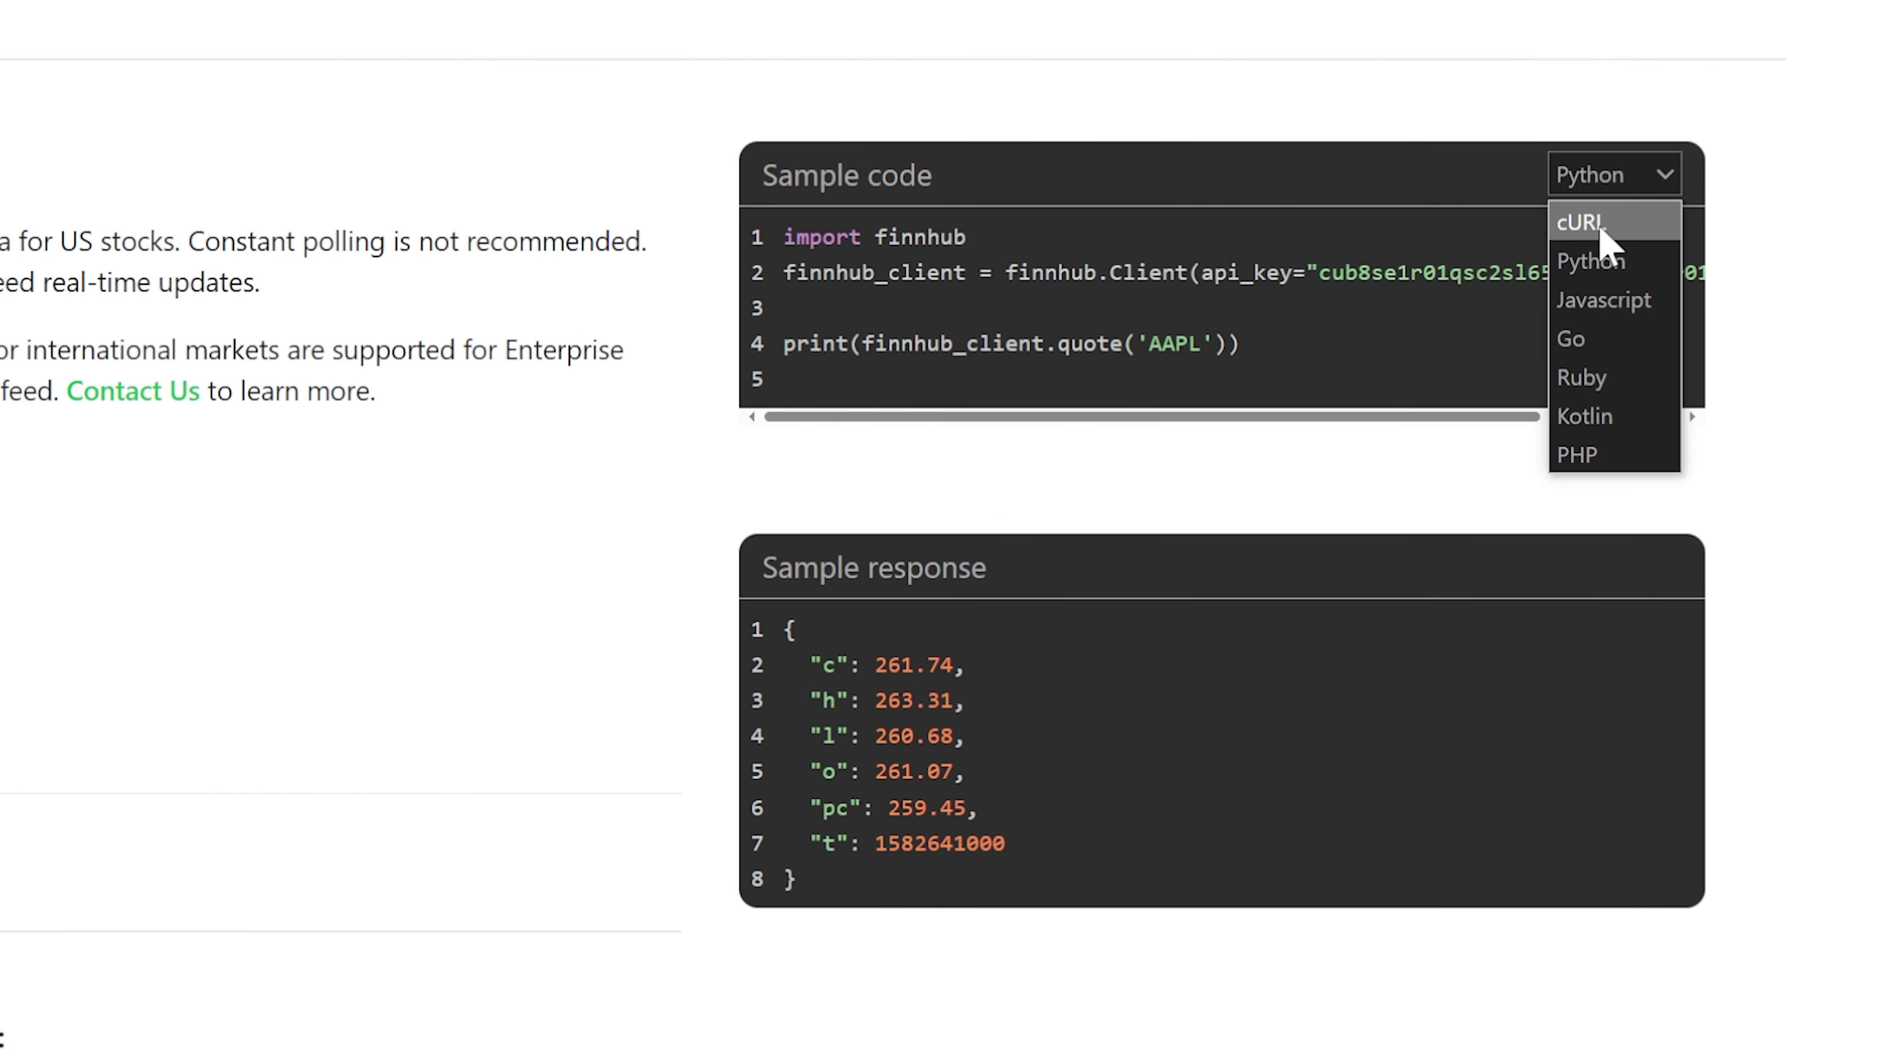
click(1601, 228)
drag(858, 236, 1691, 250)
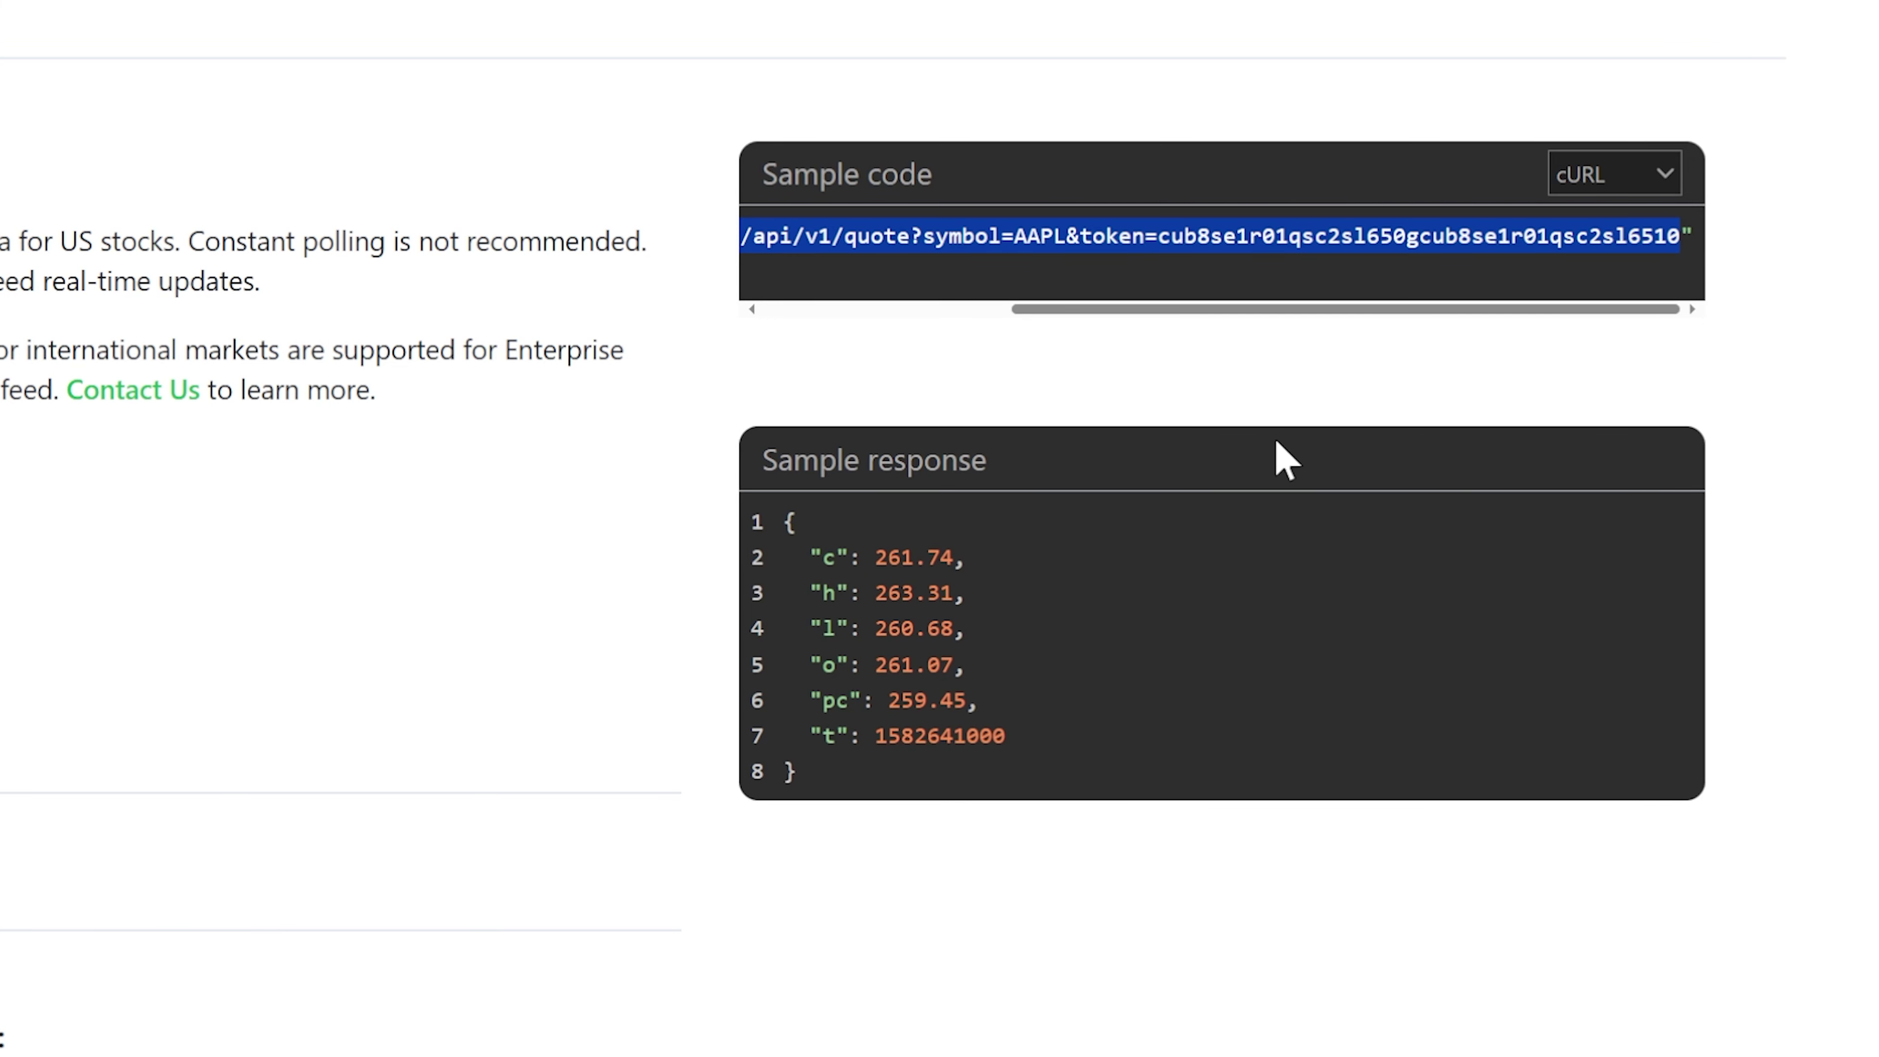
click(1214, 286)
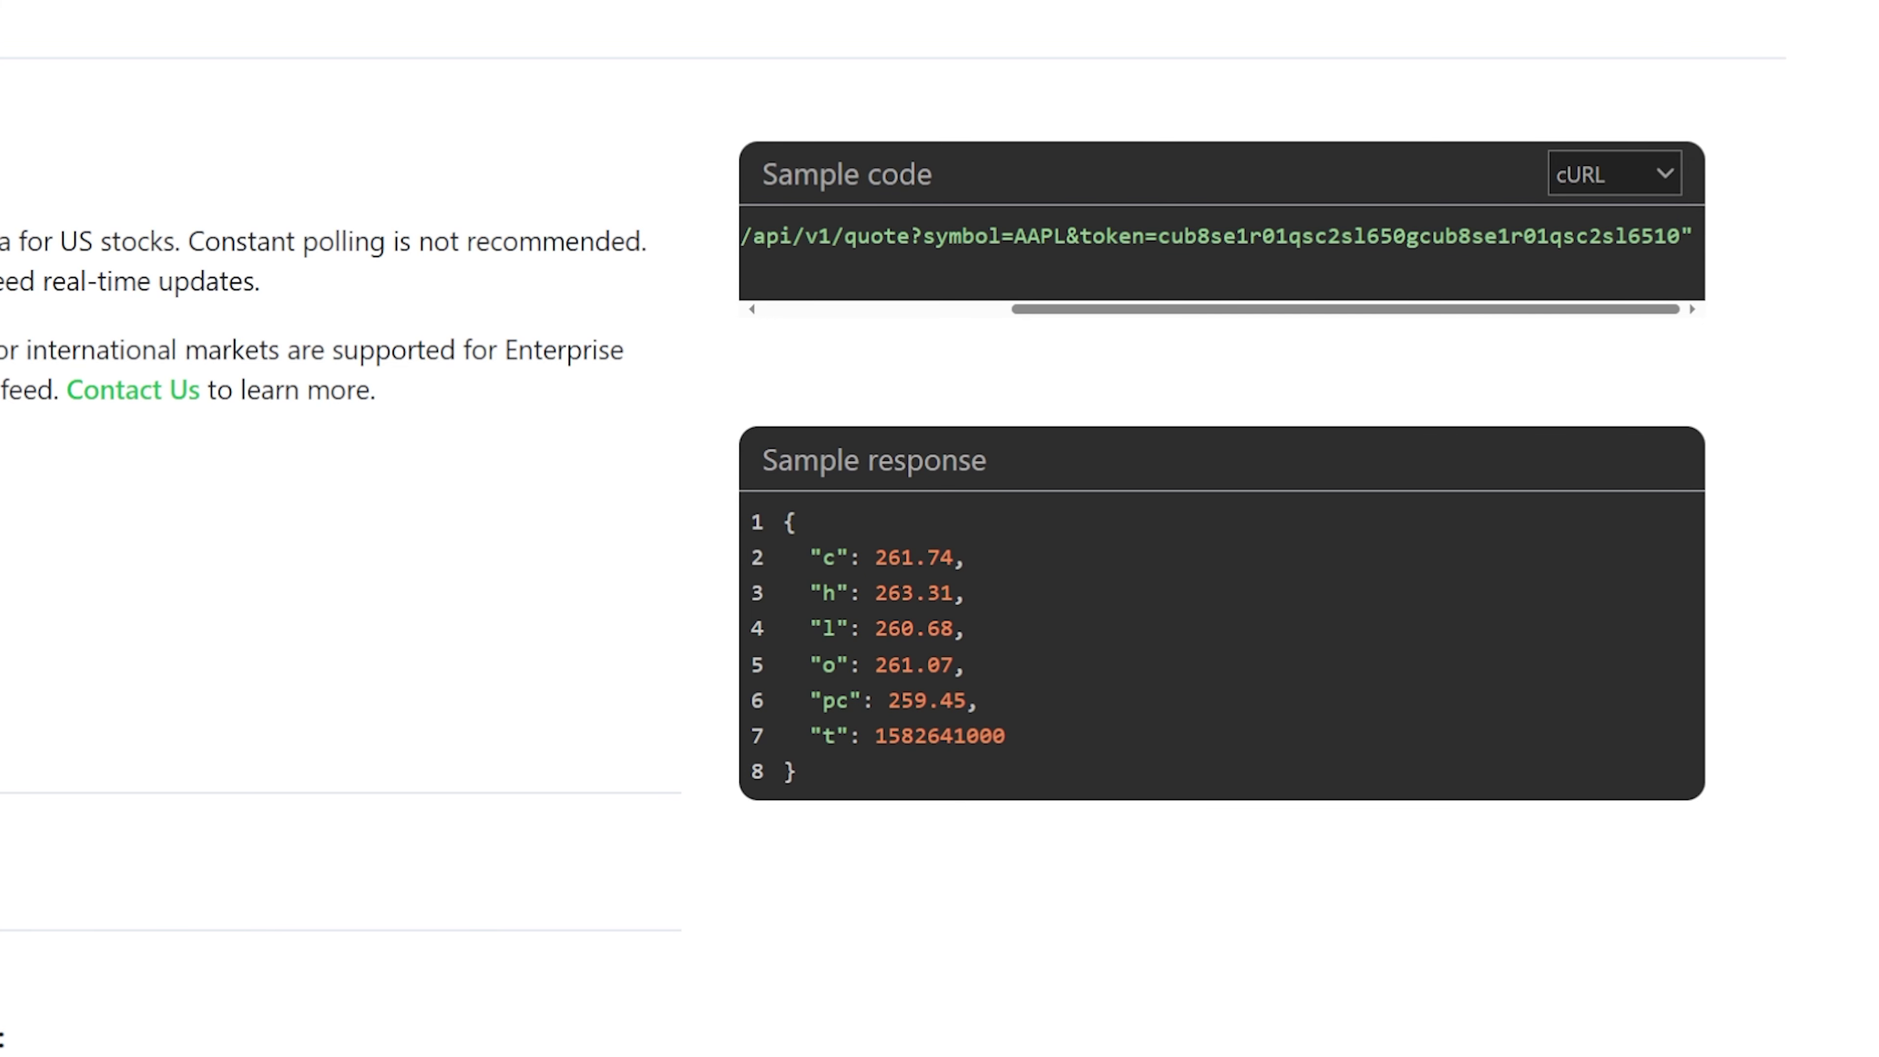
drag(1184, 236, 1680, 236)
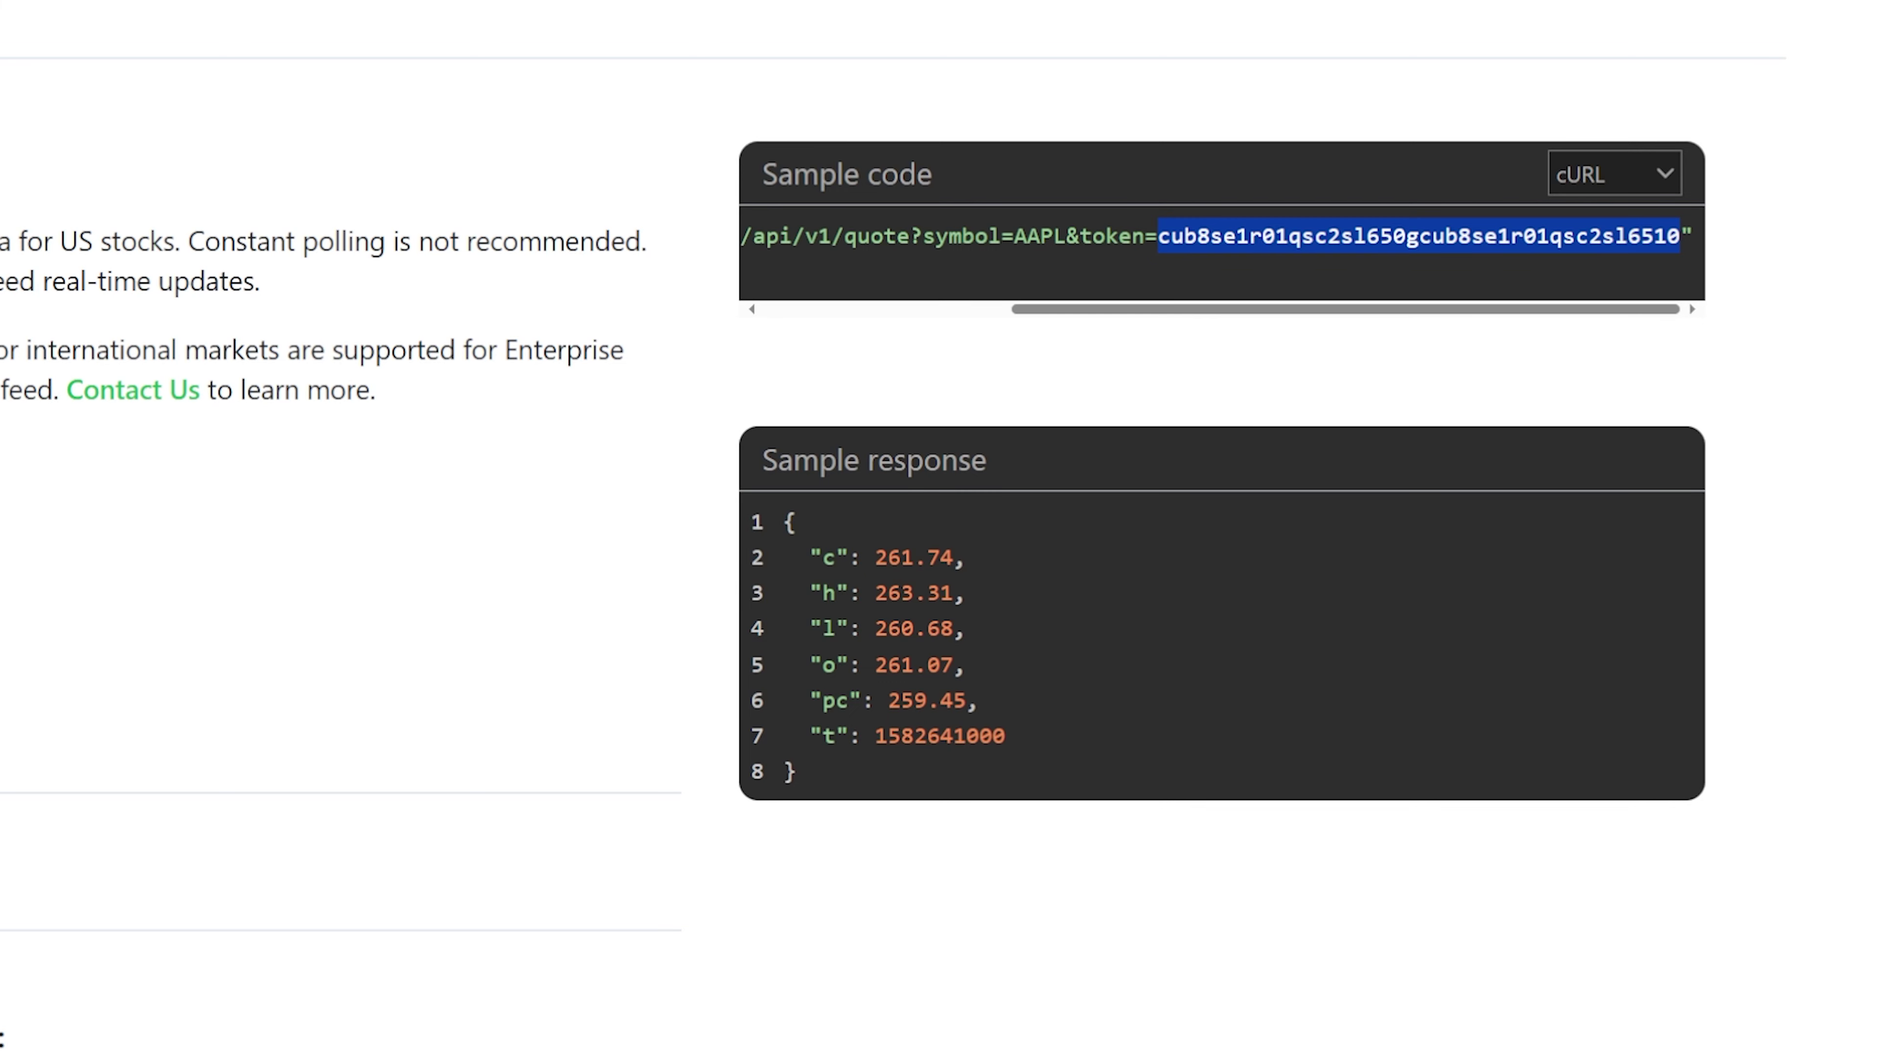
drag(1067, 235, 1001, 235)
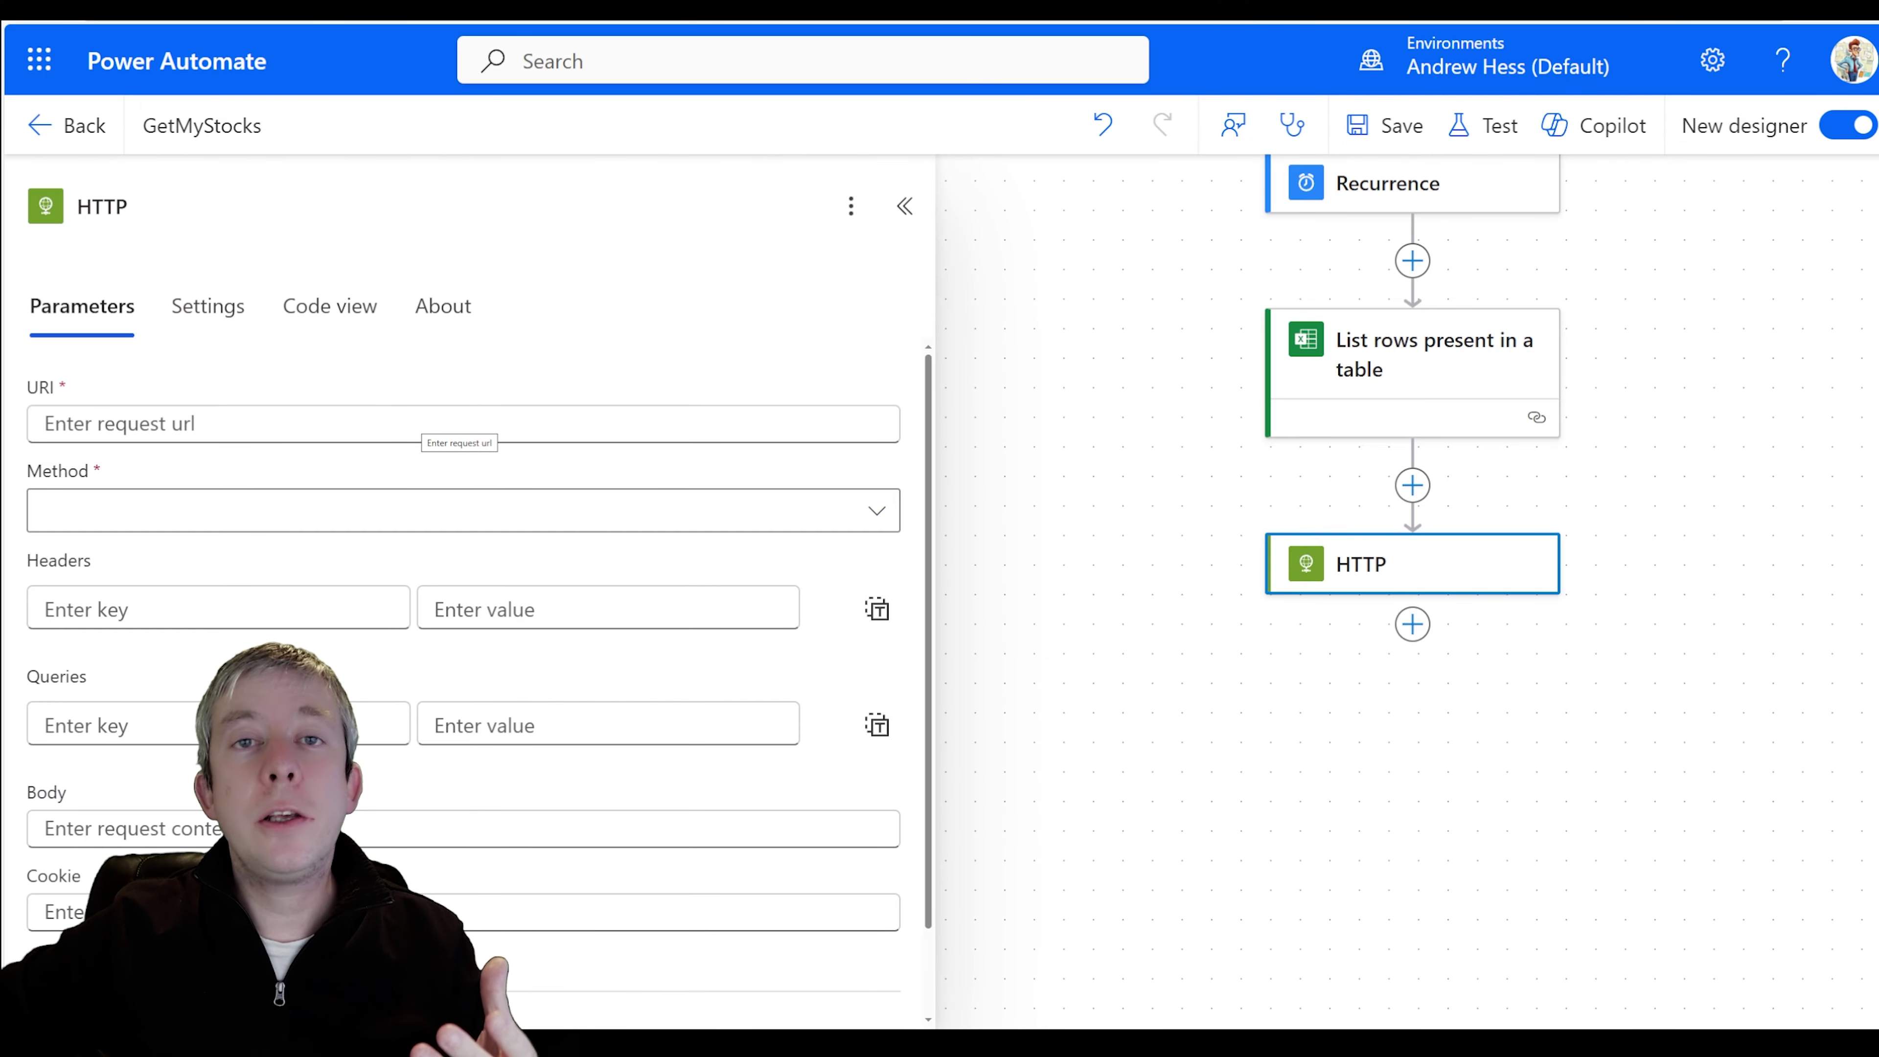
click(459, 428)
key(ctrl+v)
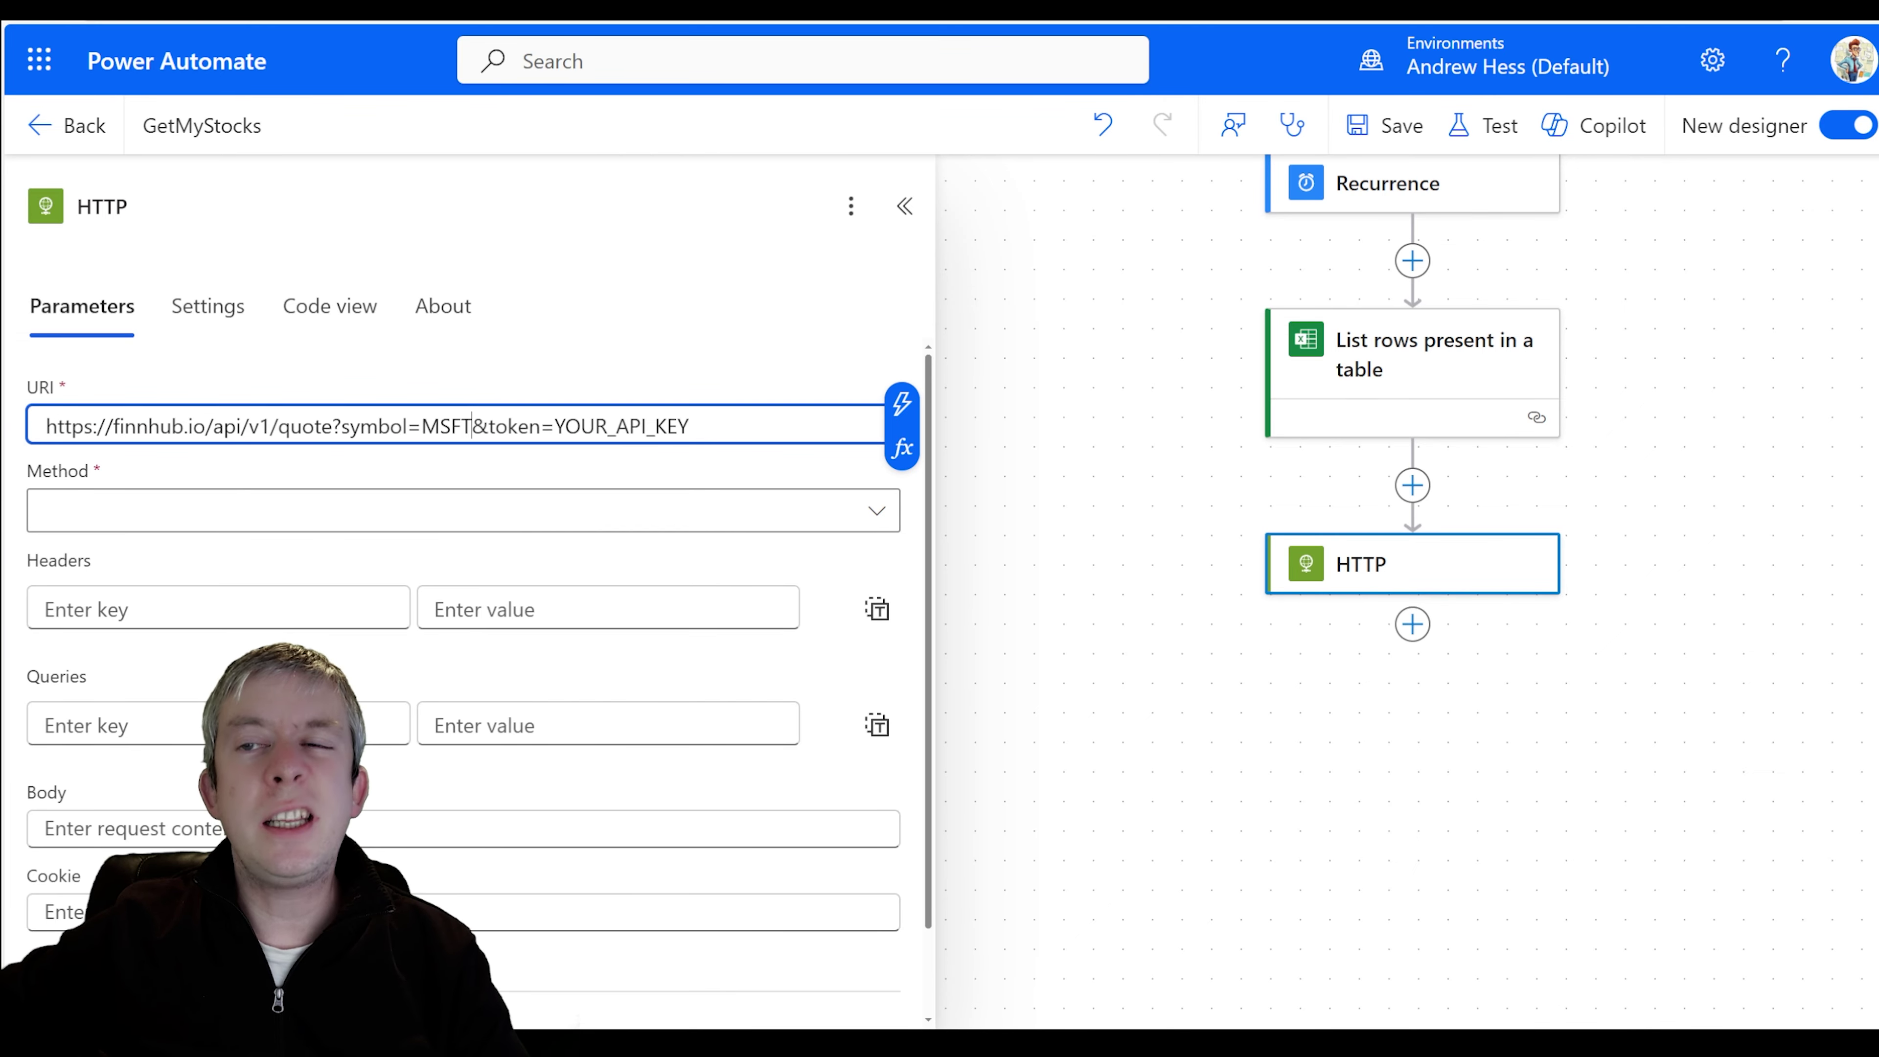
key(BackSpace)
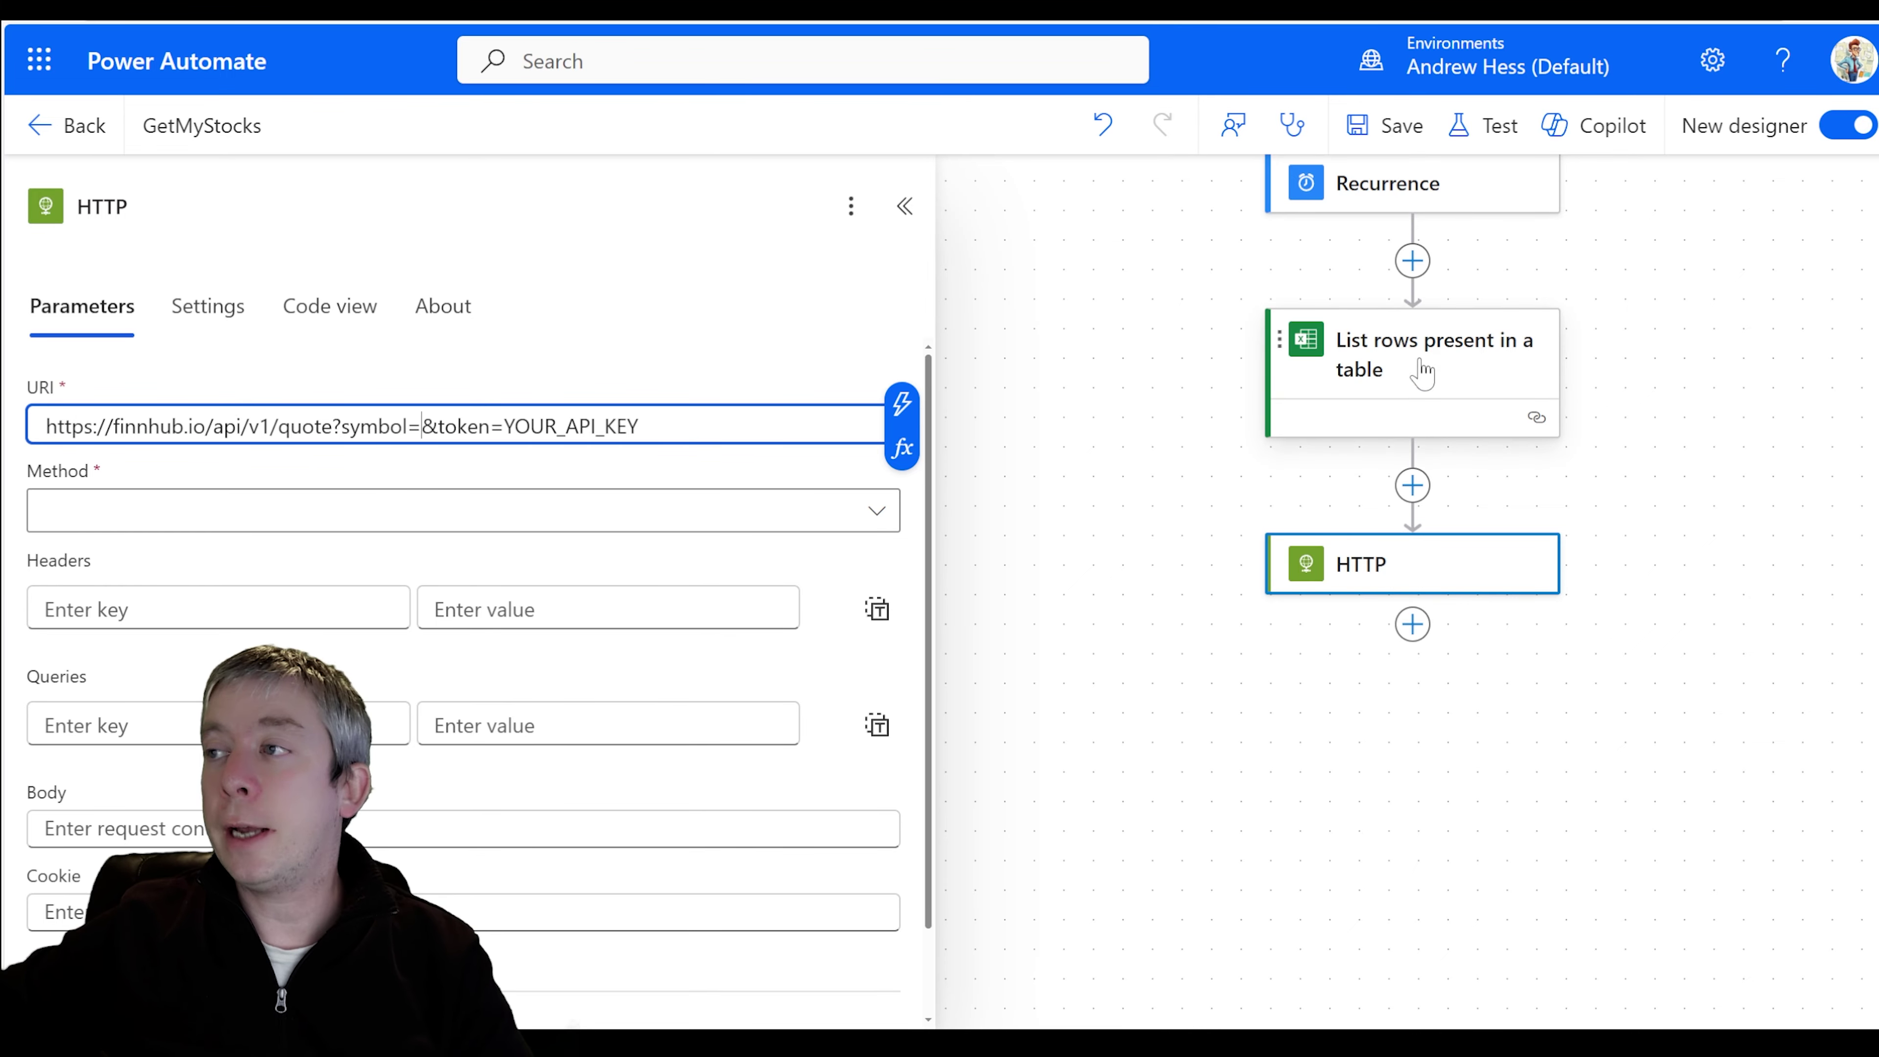
- Replace the YOUR_API_KEY placeholder in the HTTP action's URI with the Finnhub API key
drag(639, 426, 546, 426)
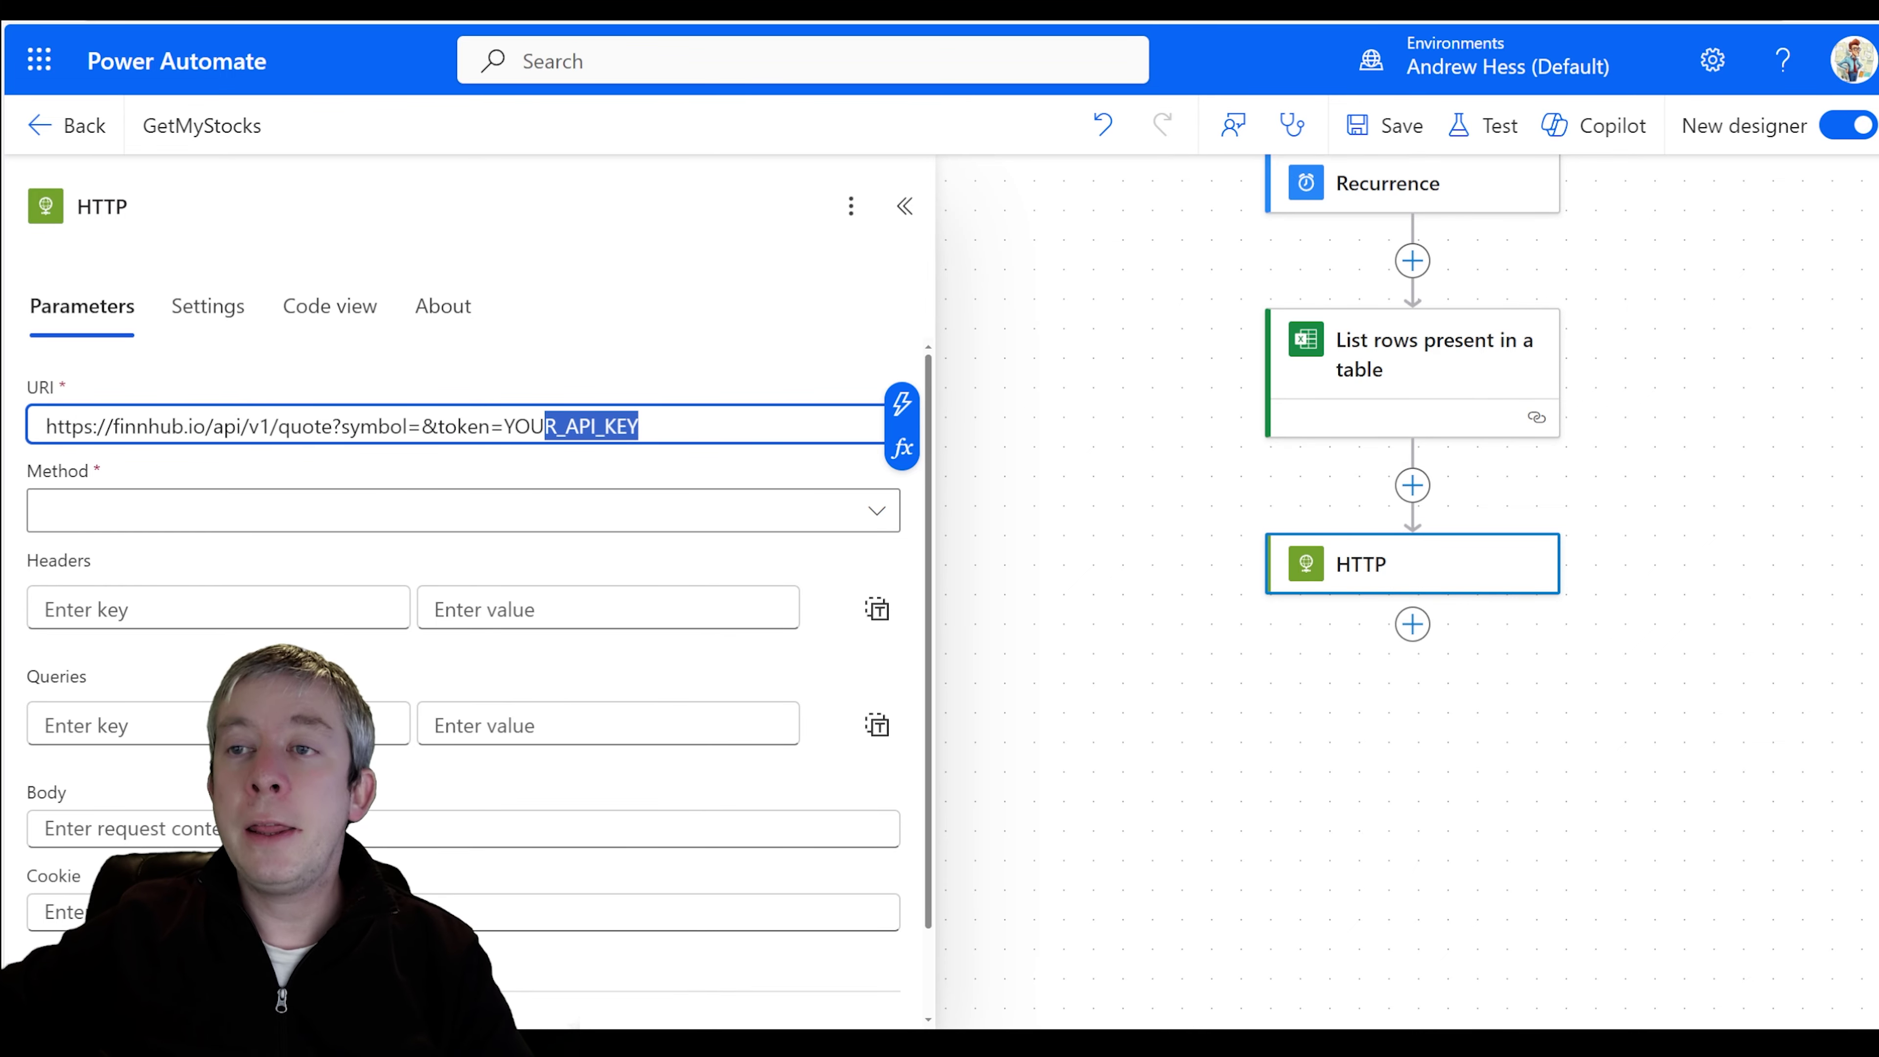
key(BackSpace)
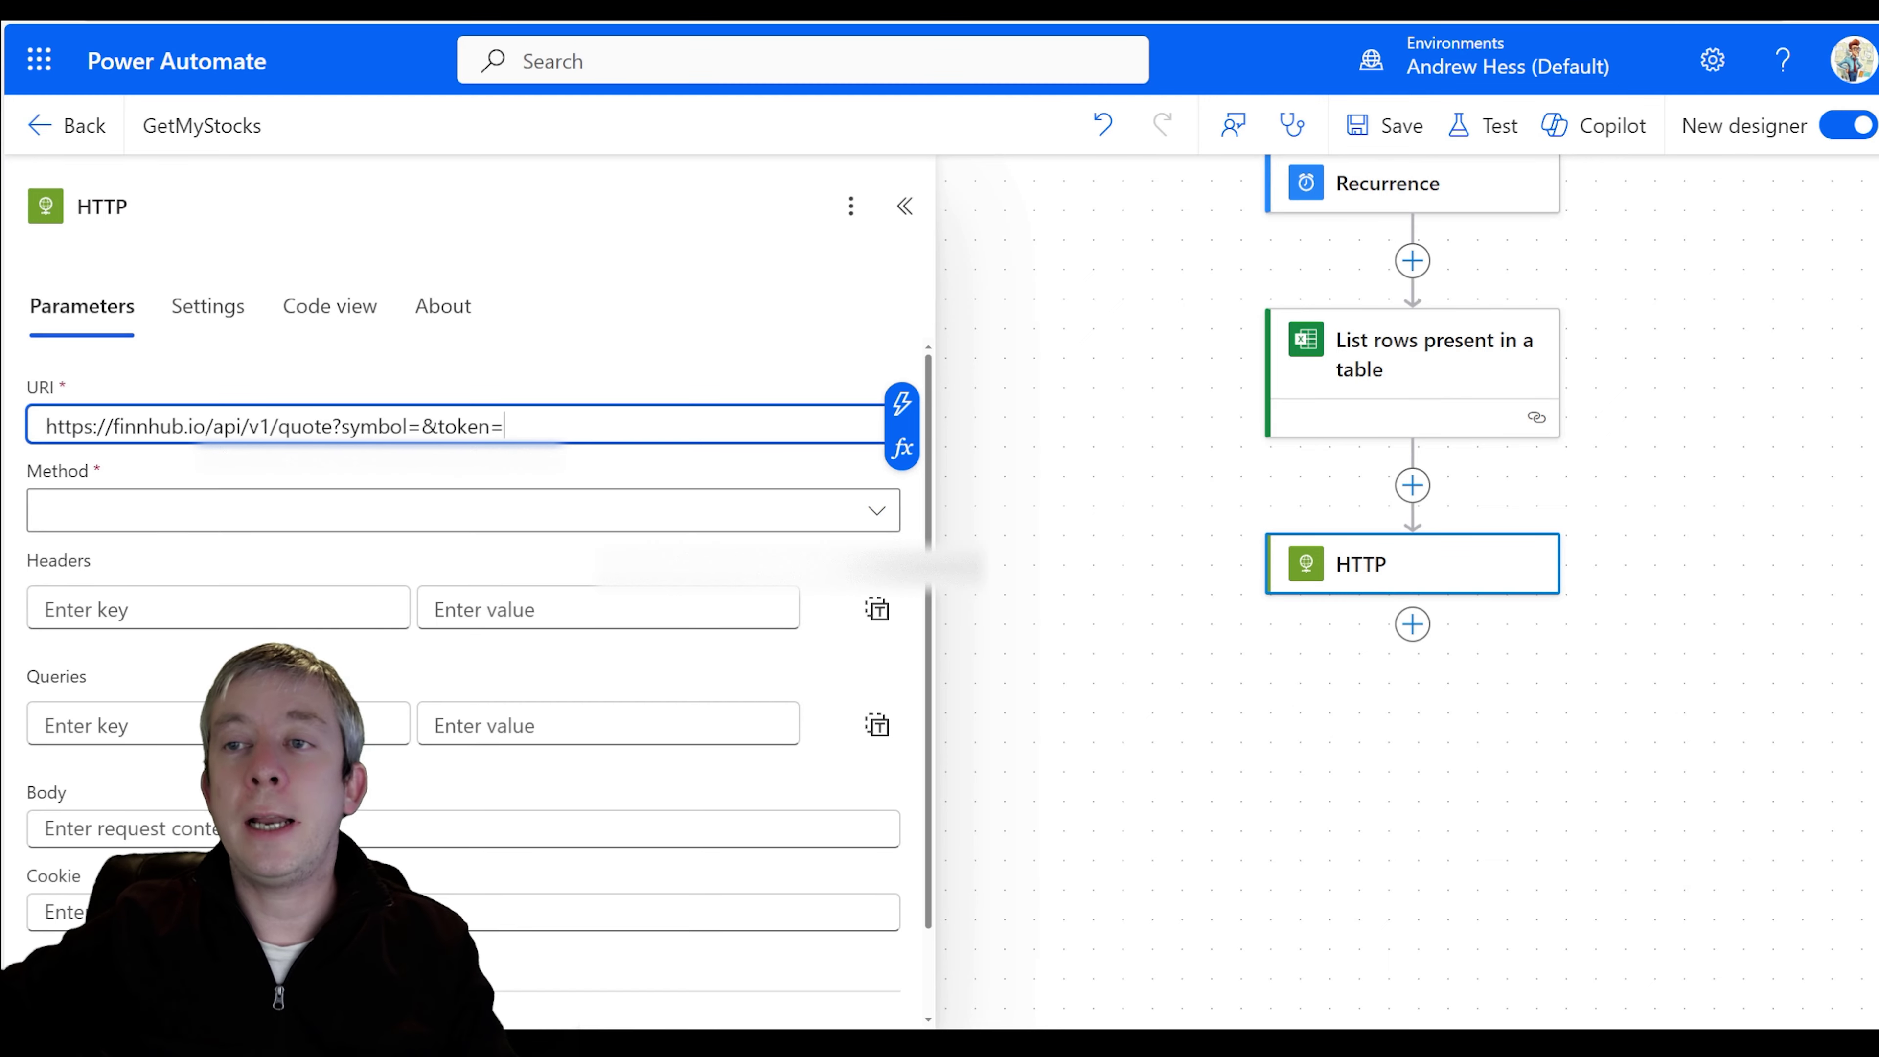
key(ctrl+v)
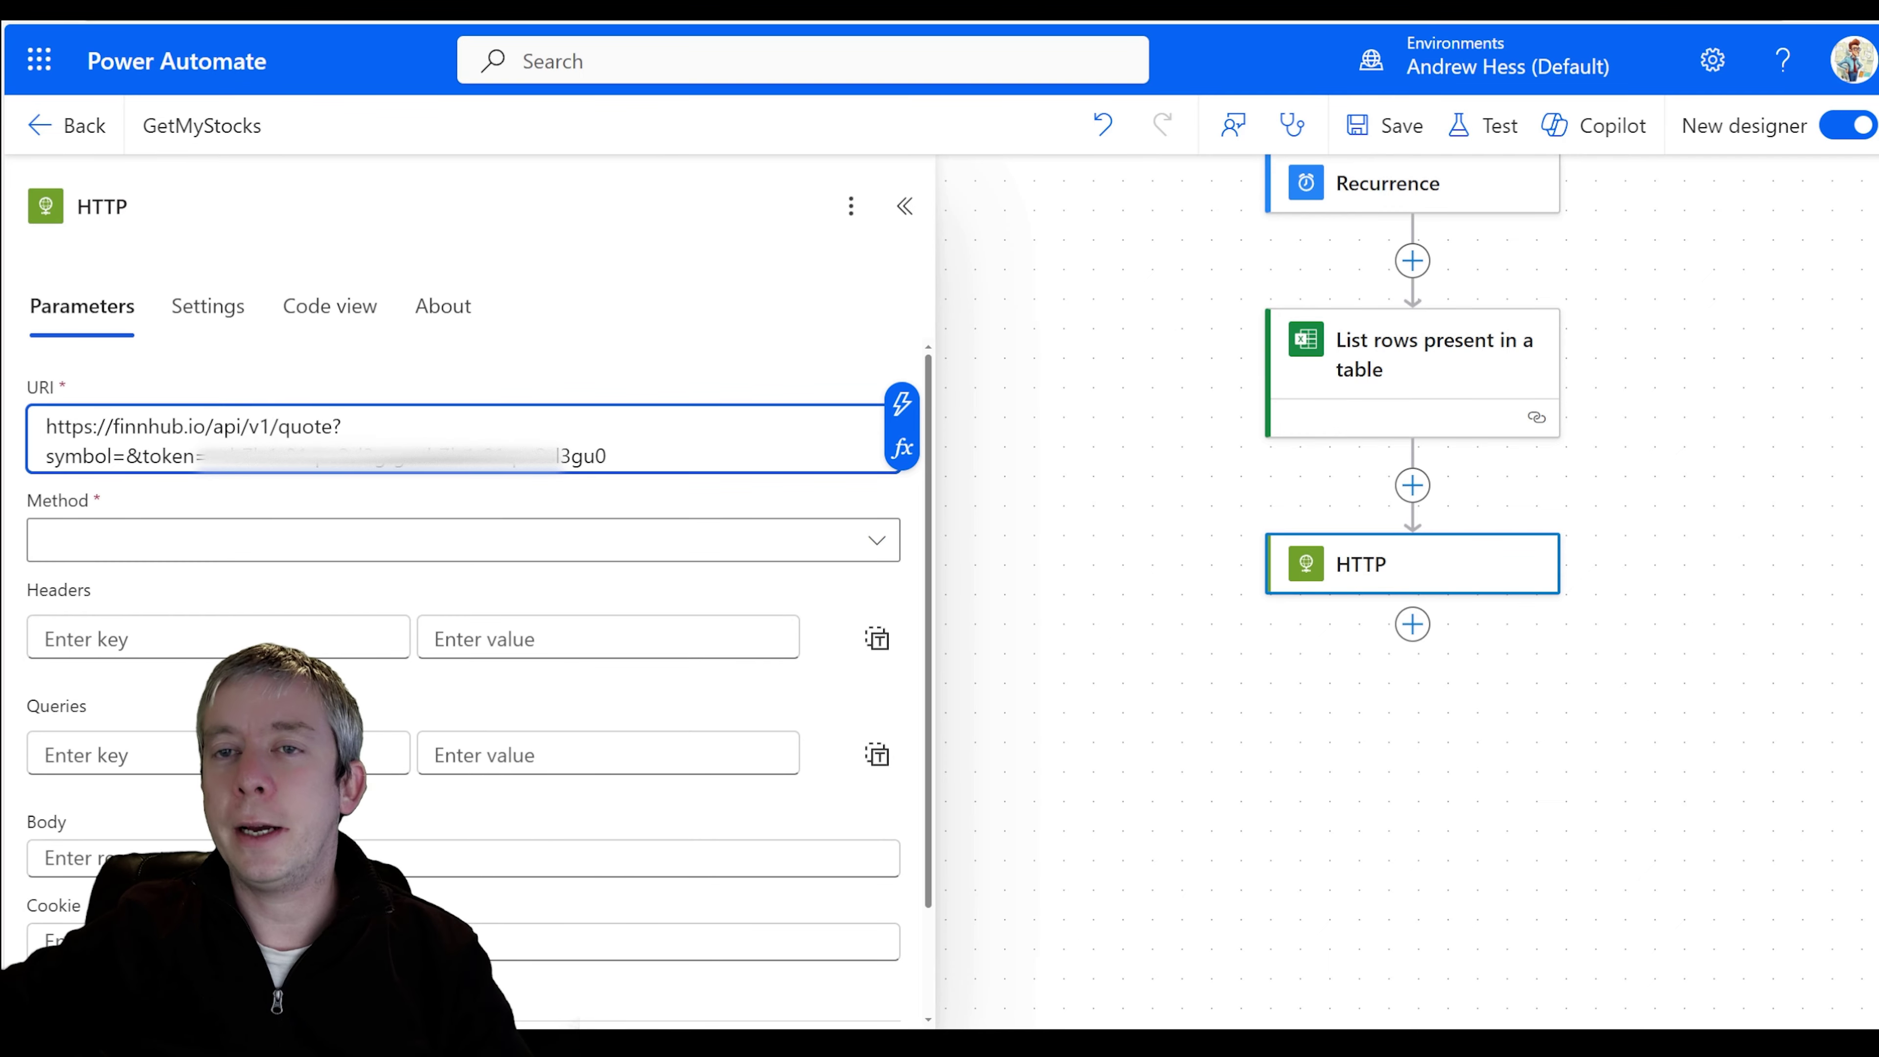
- Insert the StockTickers dynamic content from List rows present in a table as the URI's symbol value
click(126, 455)
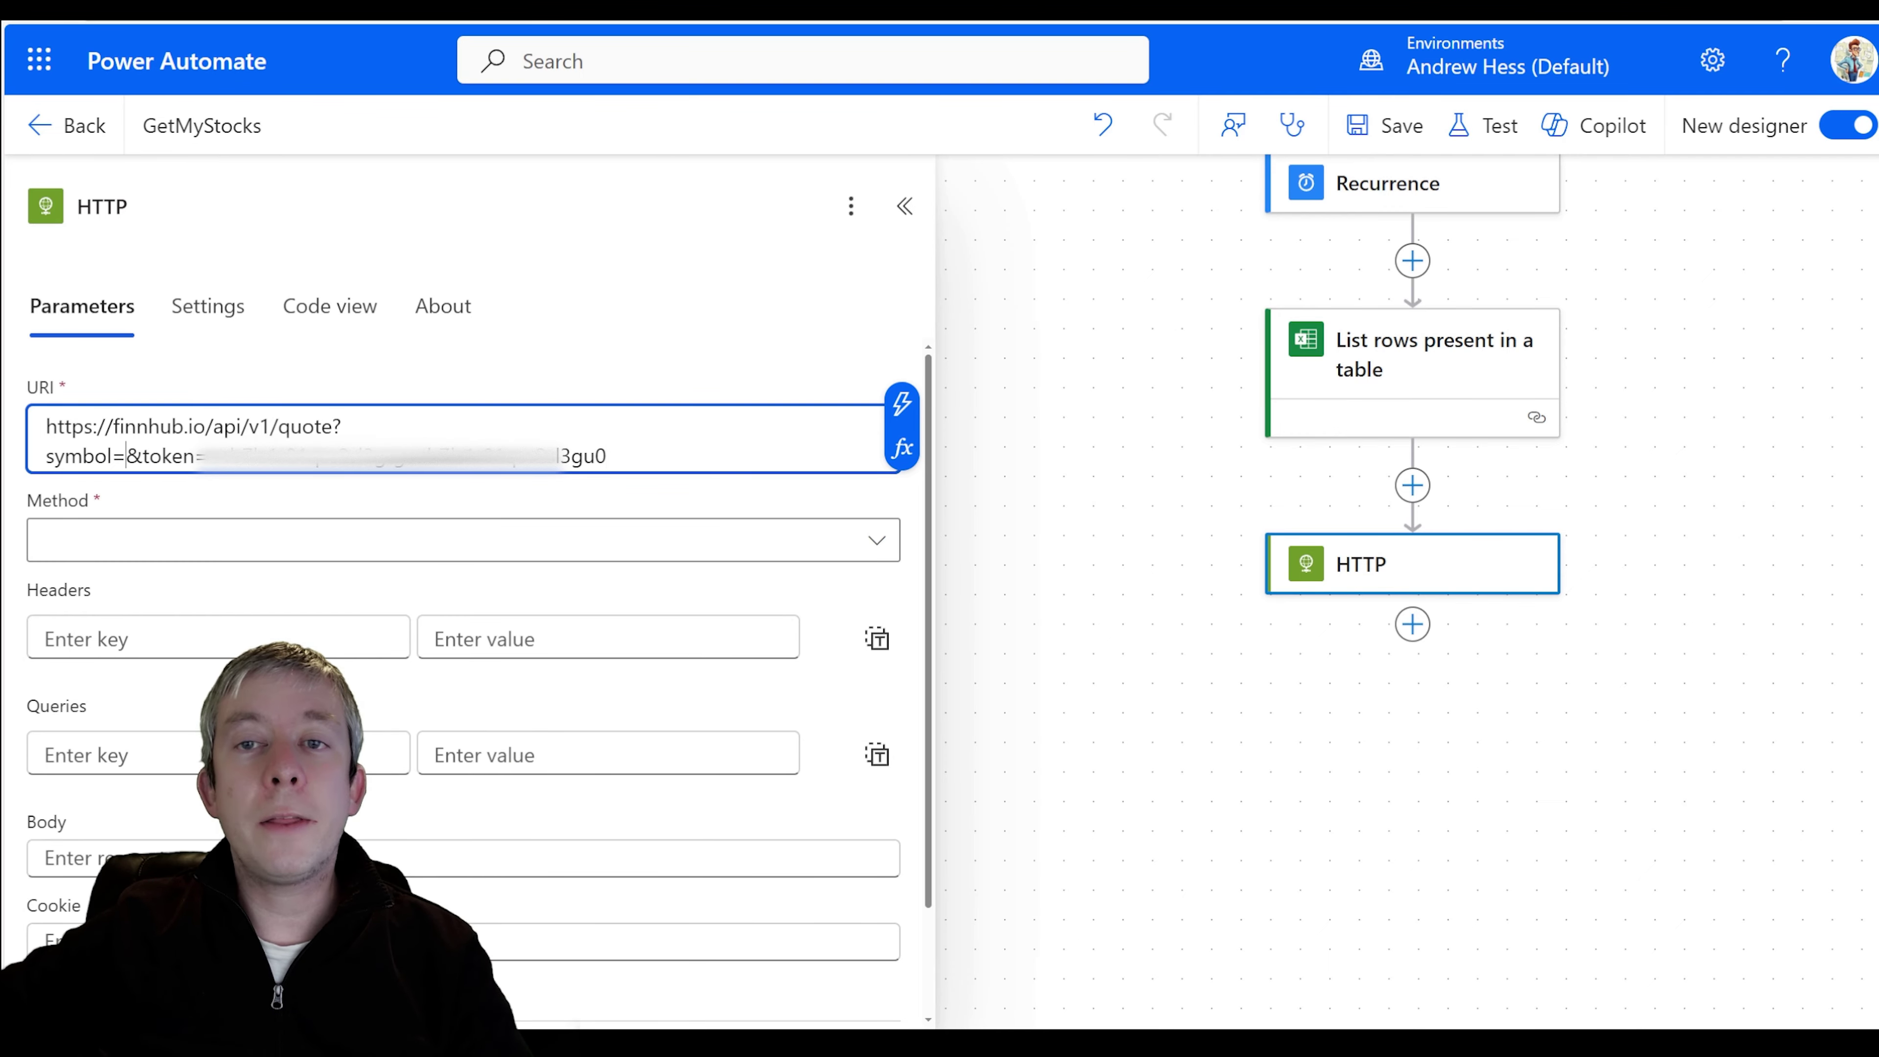
click(901, 403)
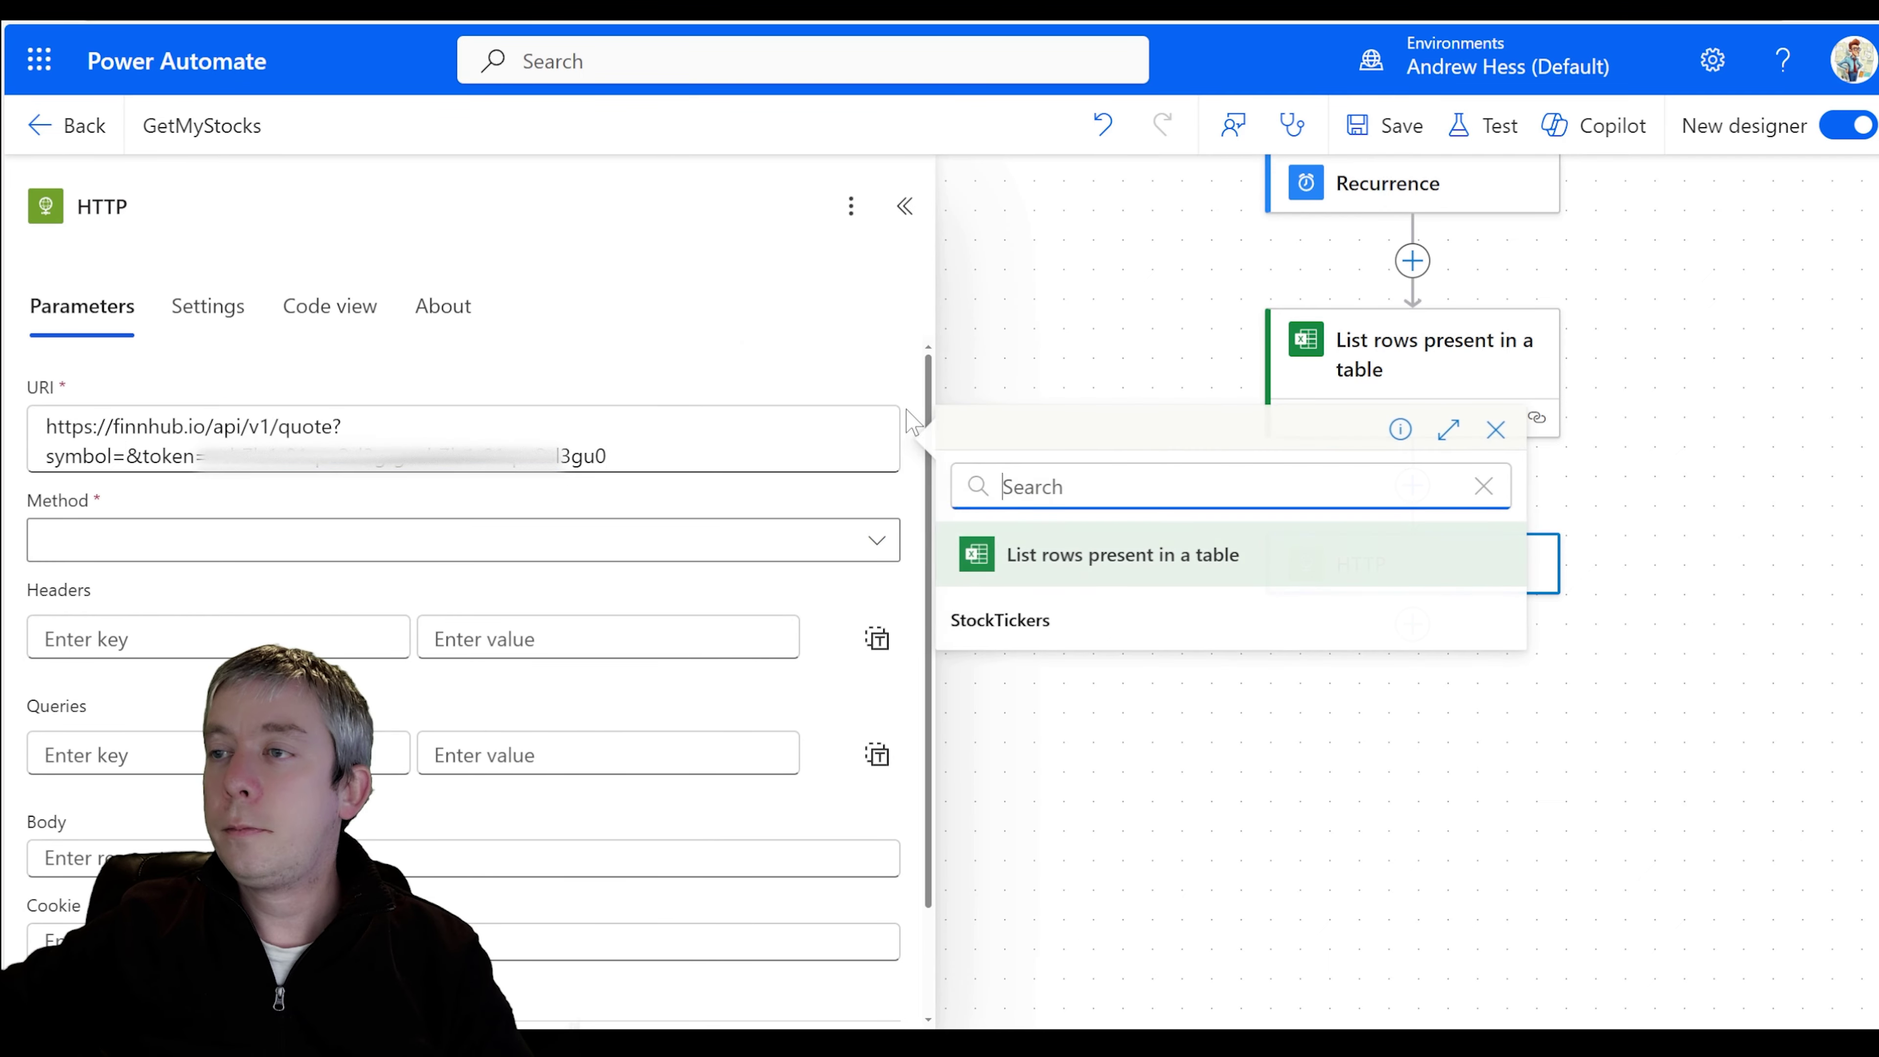
click(1015, 629)
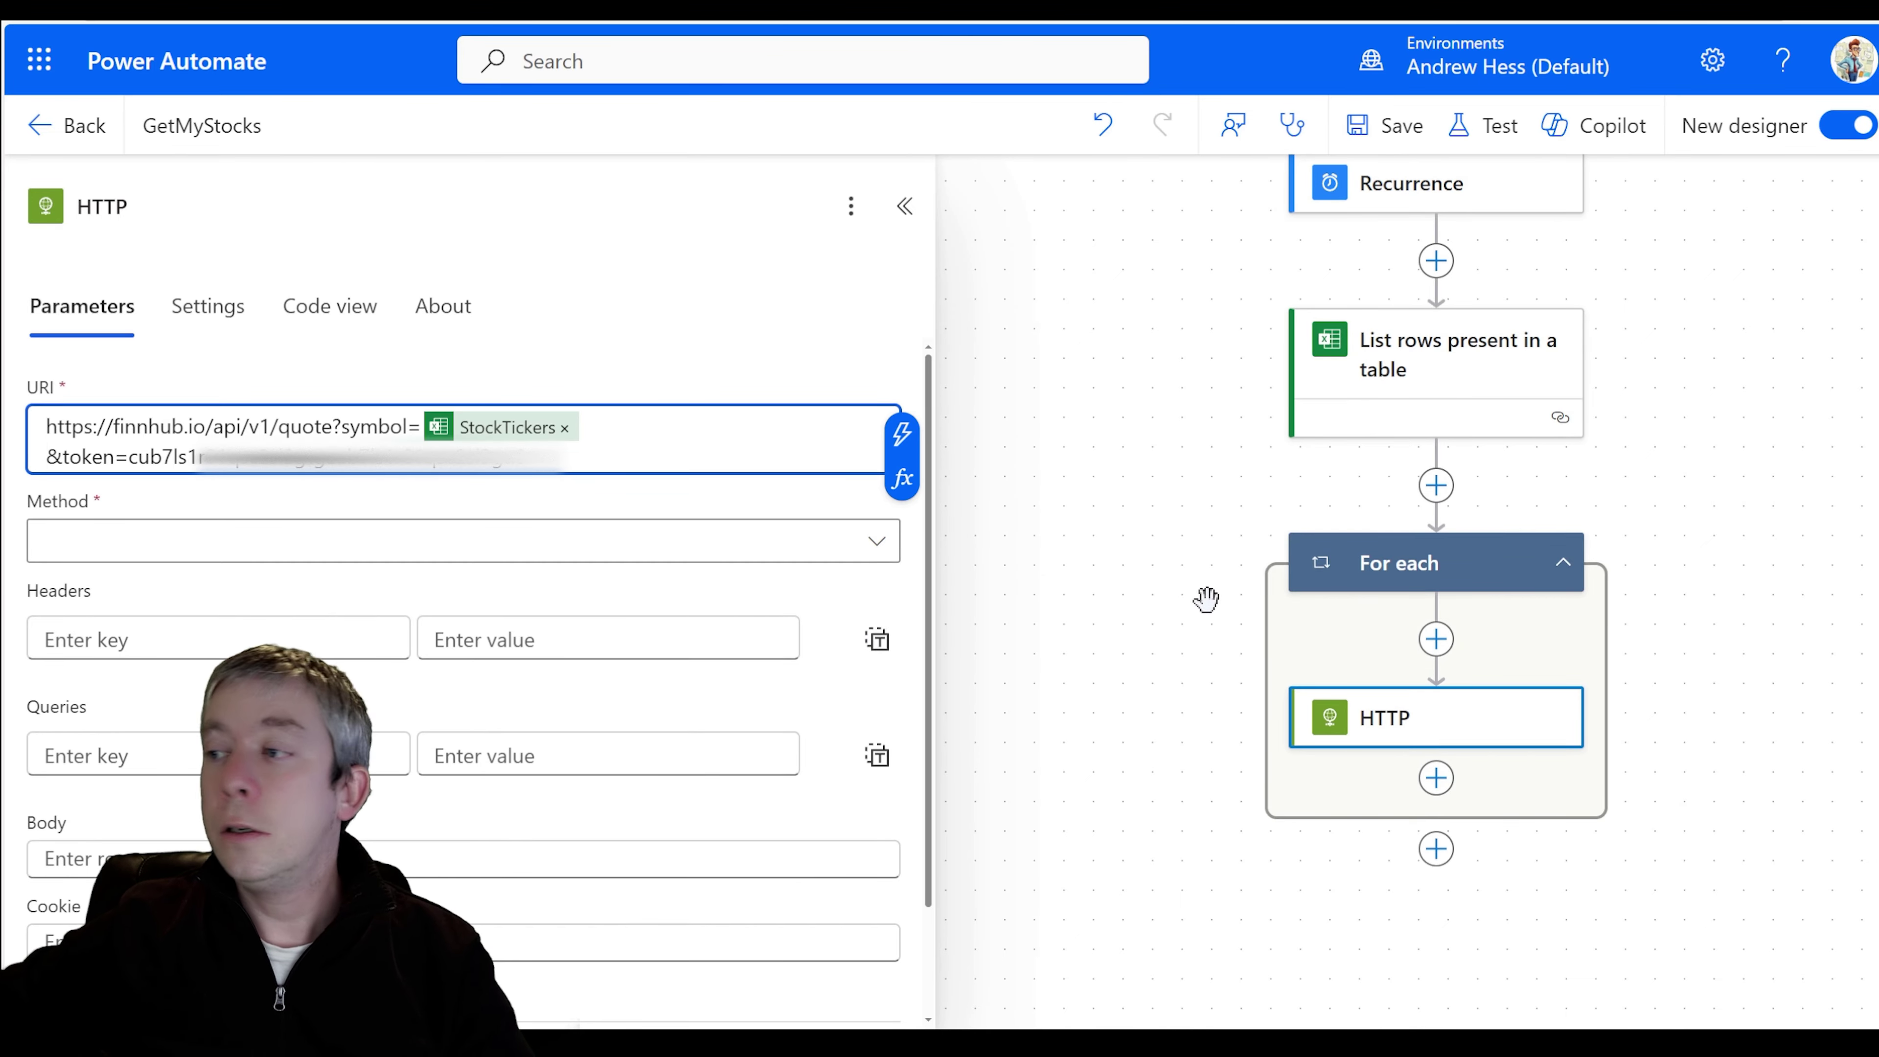
- Add an Excel Online (Business) Add a row into a table action after the HTTP action inside the For each loop
click(1314, 565)
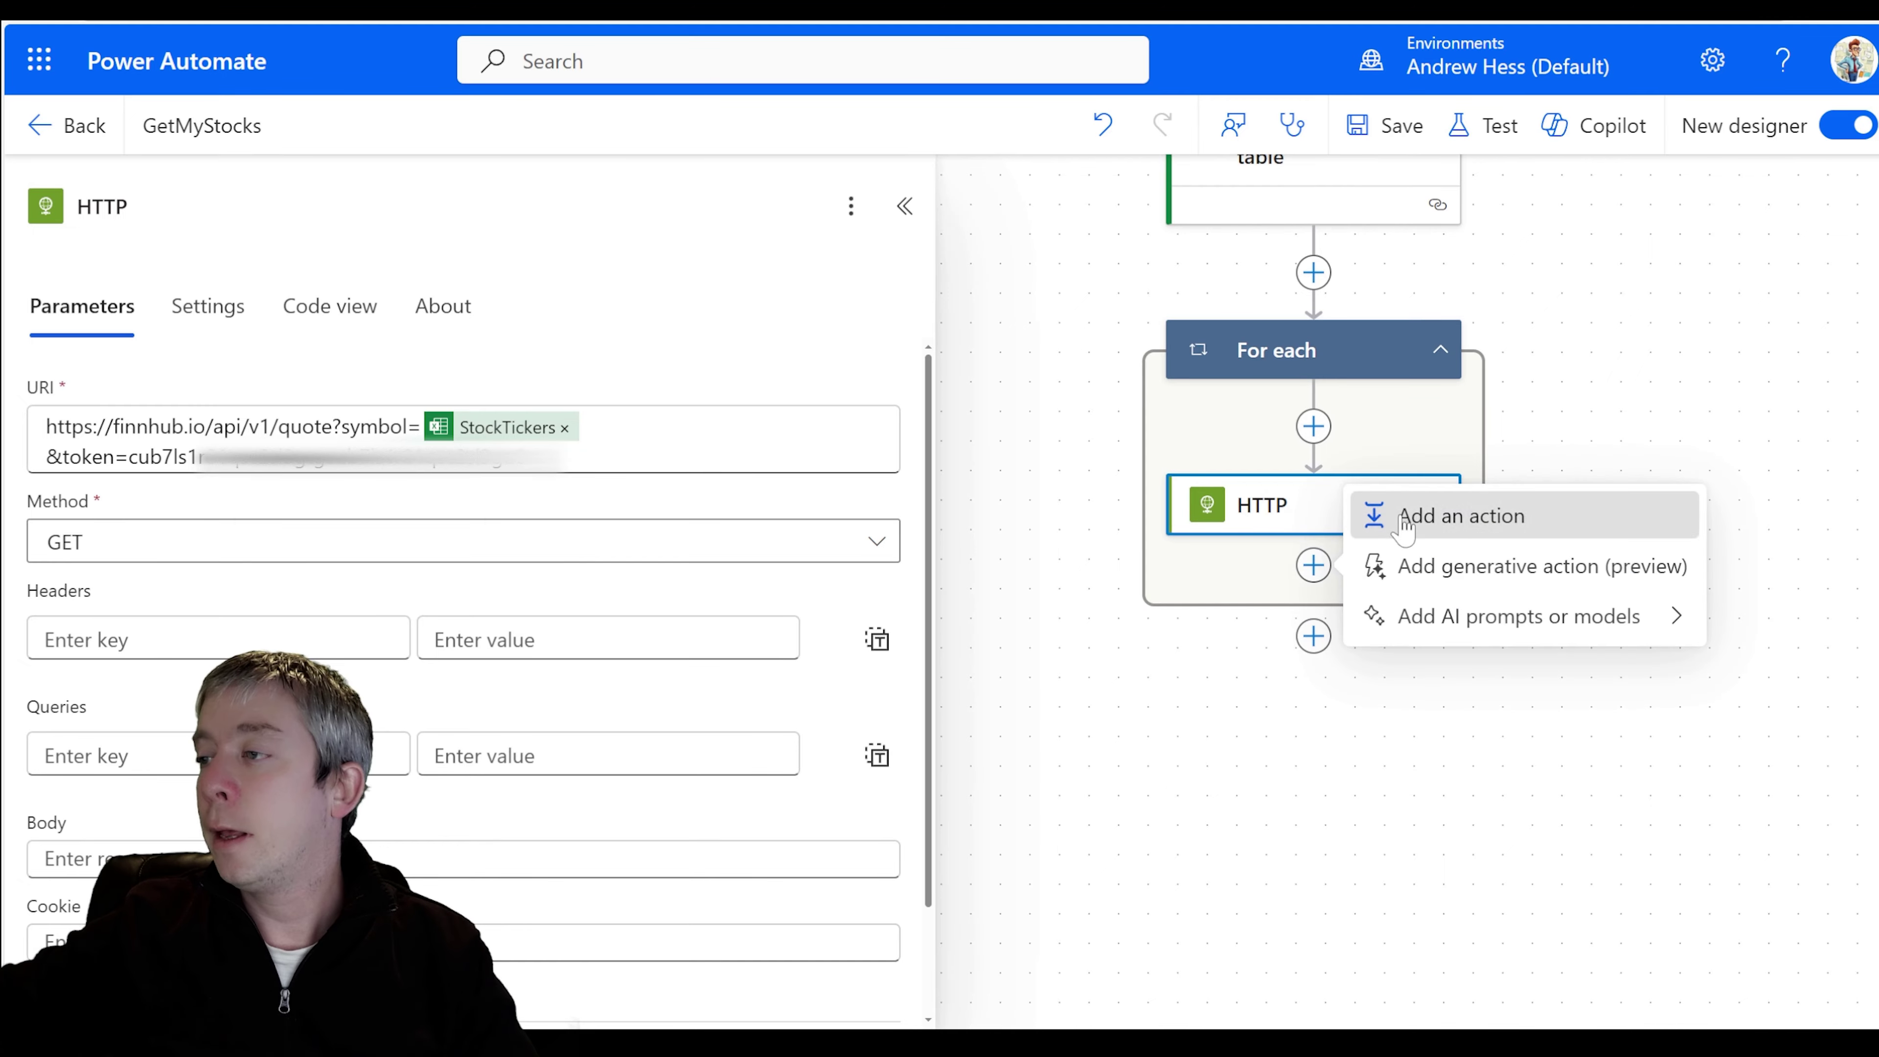
click(1417, 512)
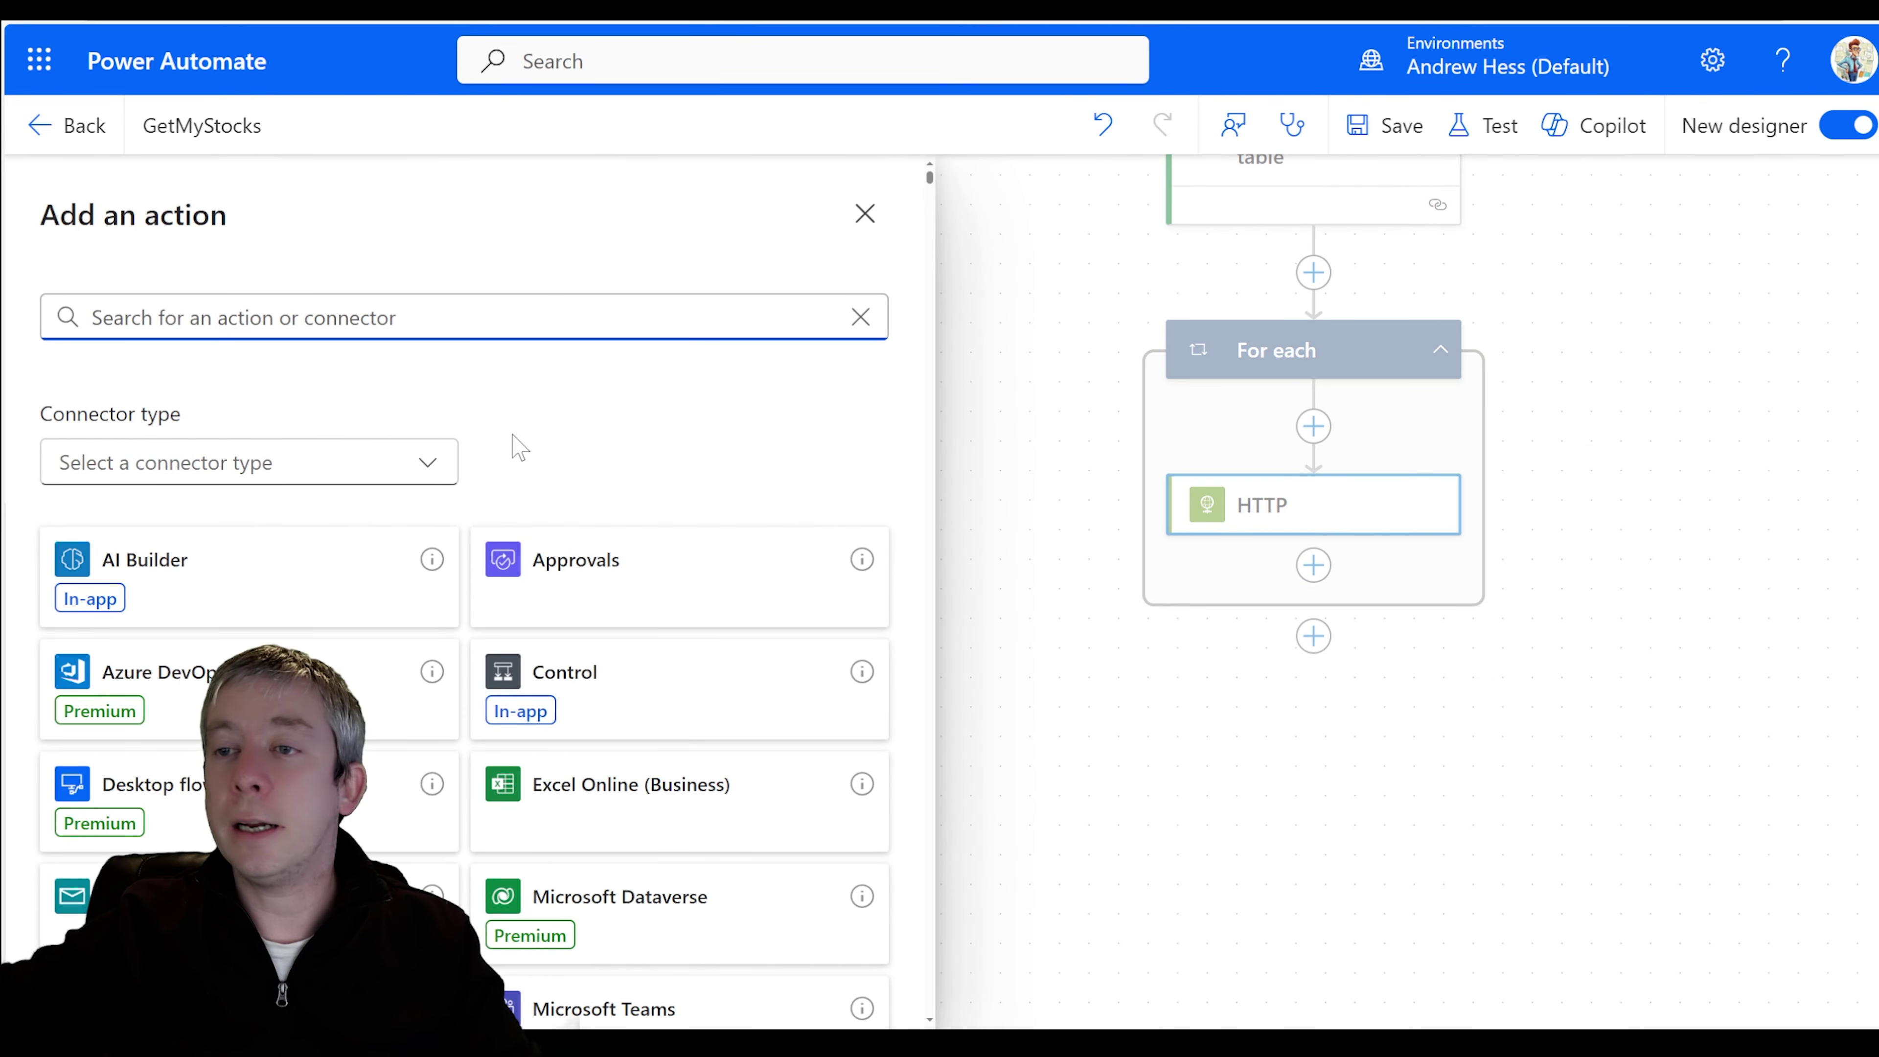
scroll(333, 464, down, 3)
click(571, 592)
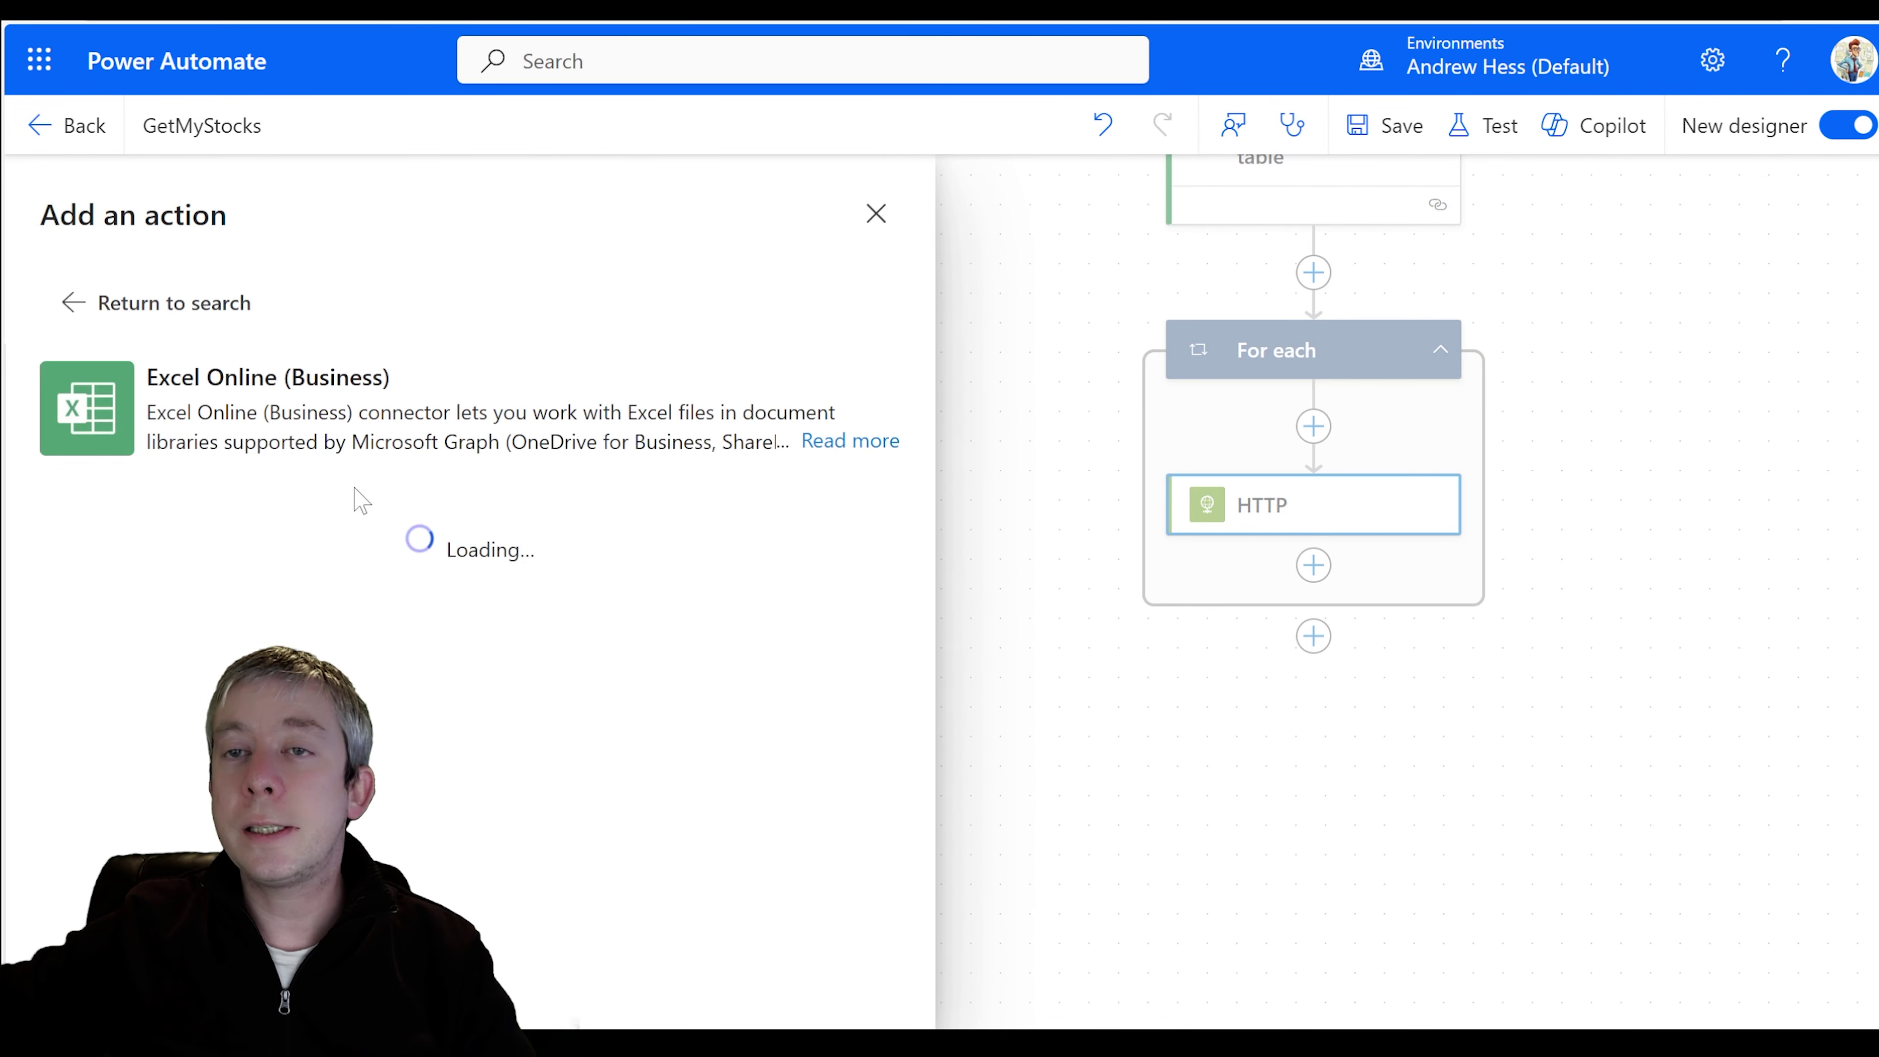
scroll(126, 626, down, 5)
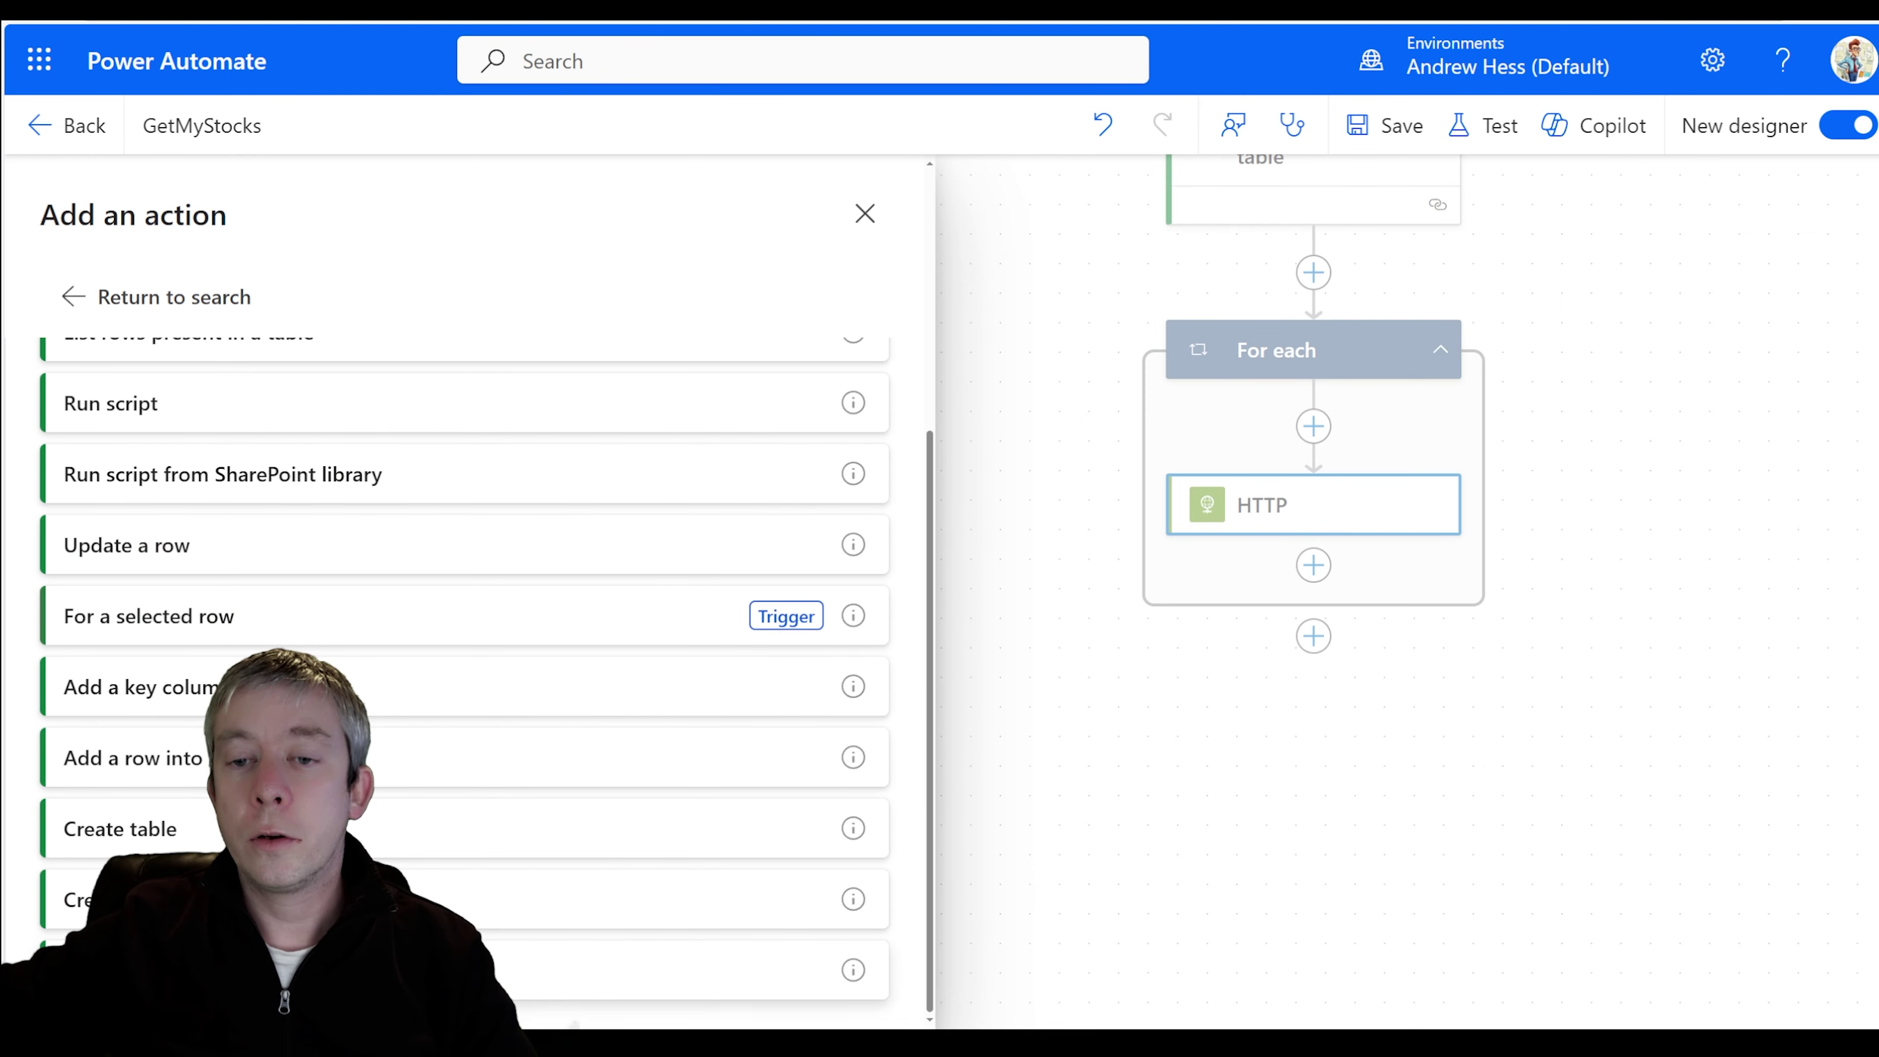
scroll(310, 755, up, 1)
click(311, 829)
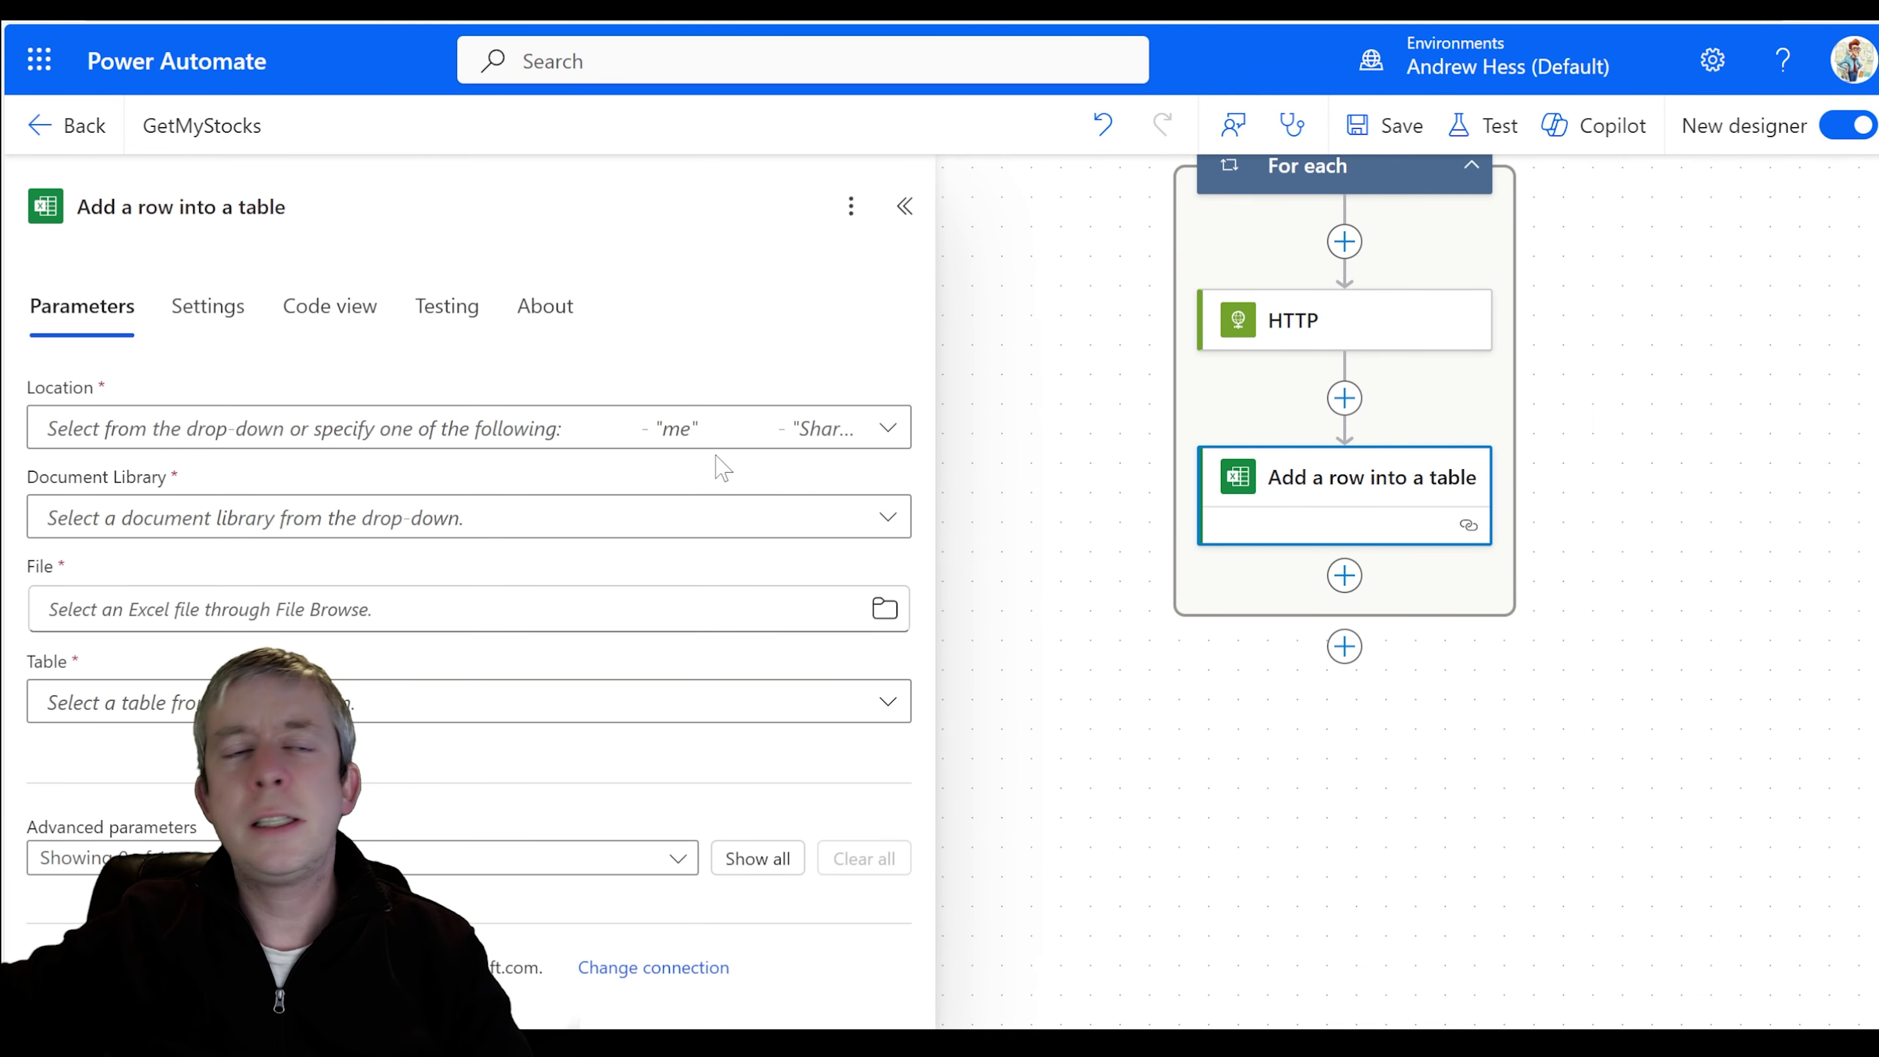
- Set the Add a row into a table action's location to SharePoint Site - StockTickers and its document library to Documents
click(844, 442)
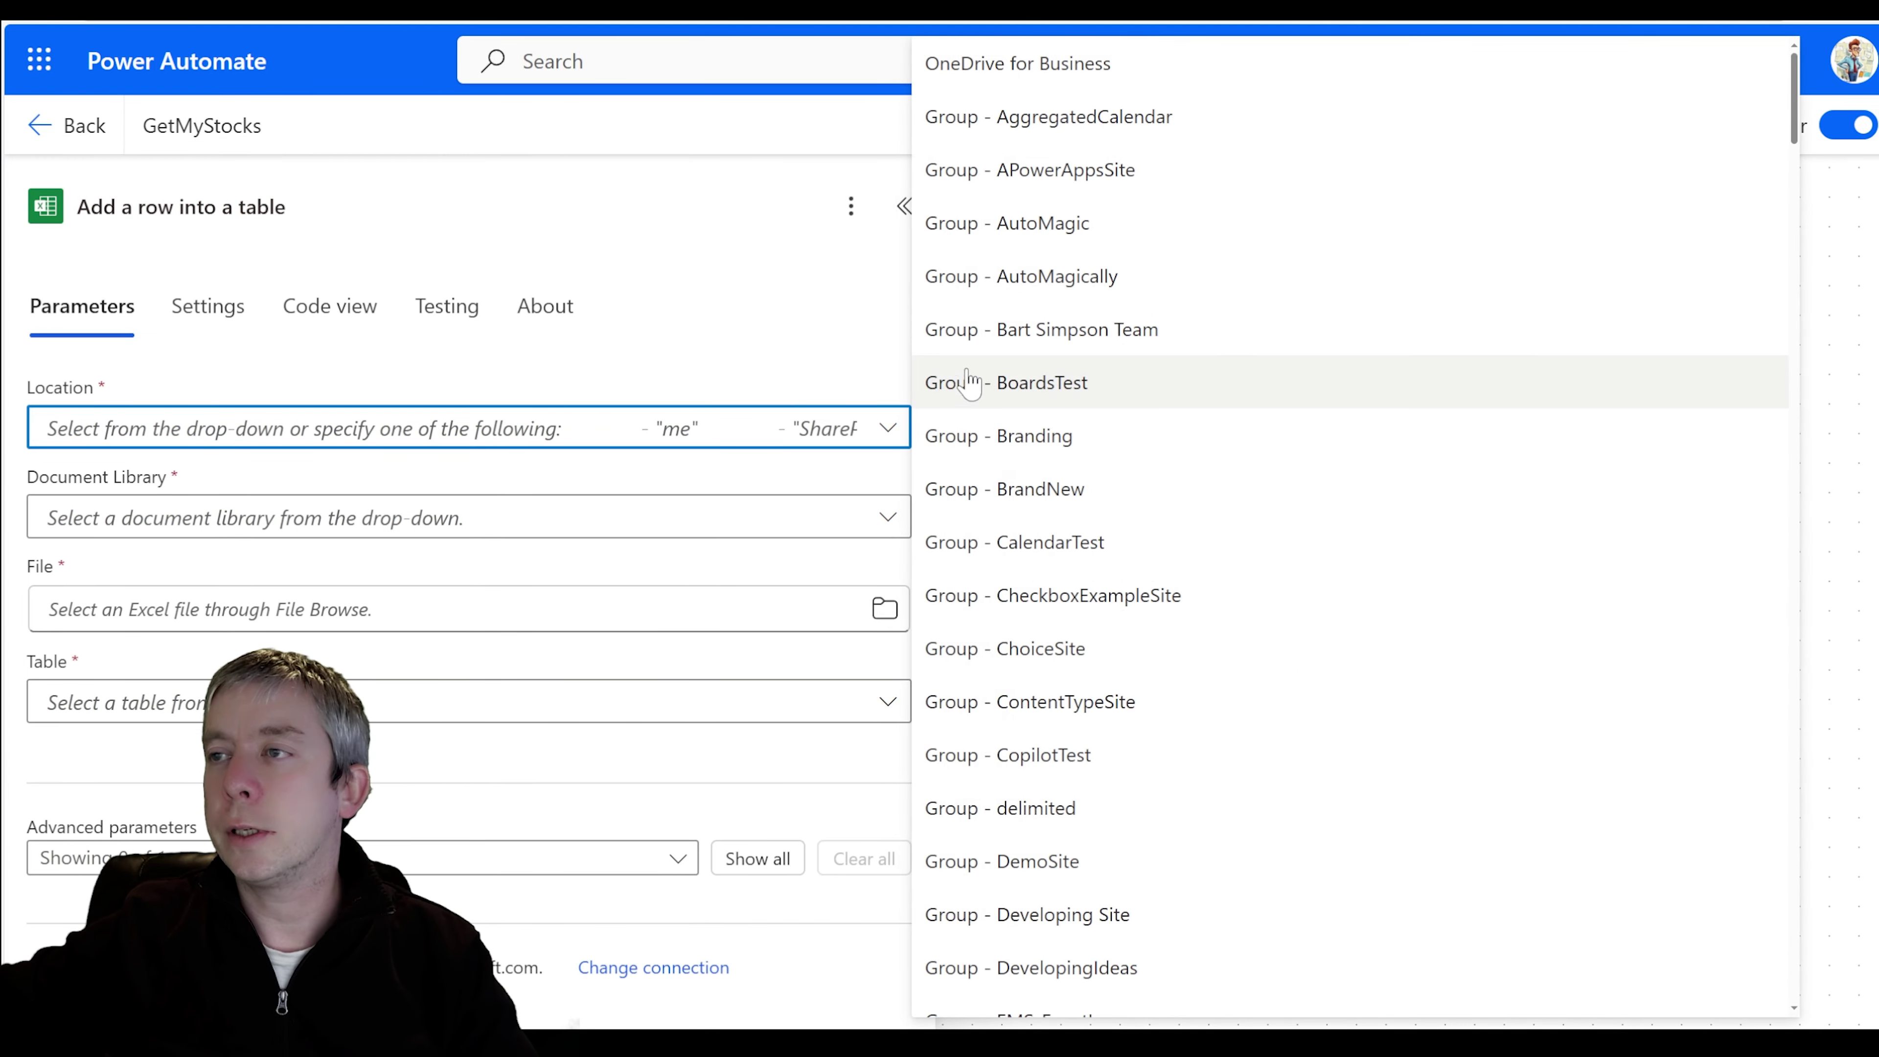
scroll(1241, 365, down, 15)
drag(1791, 200, 1737, 866)
click(1106, 567)
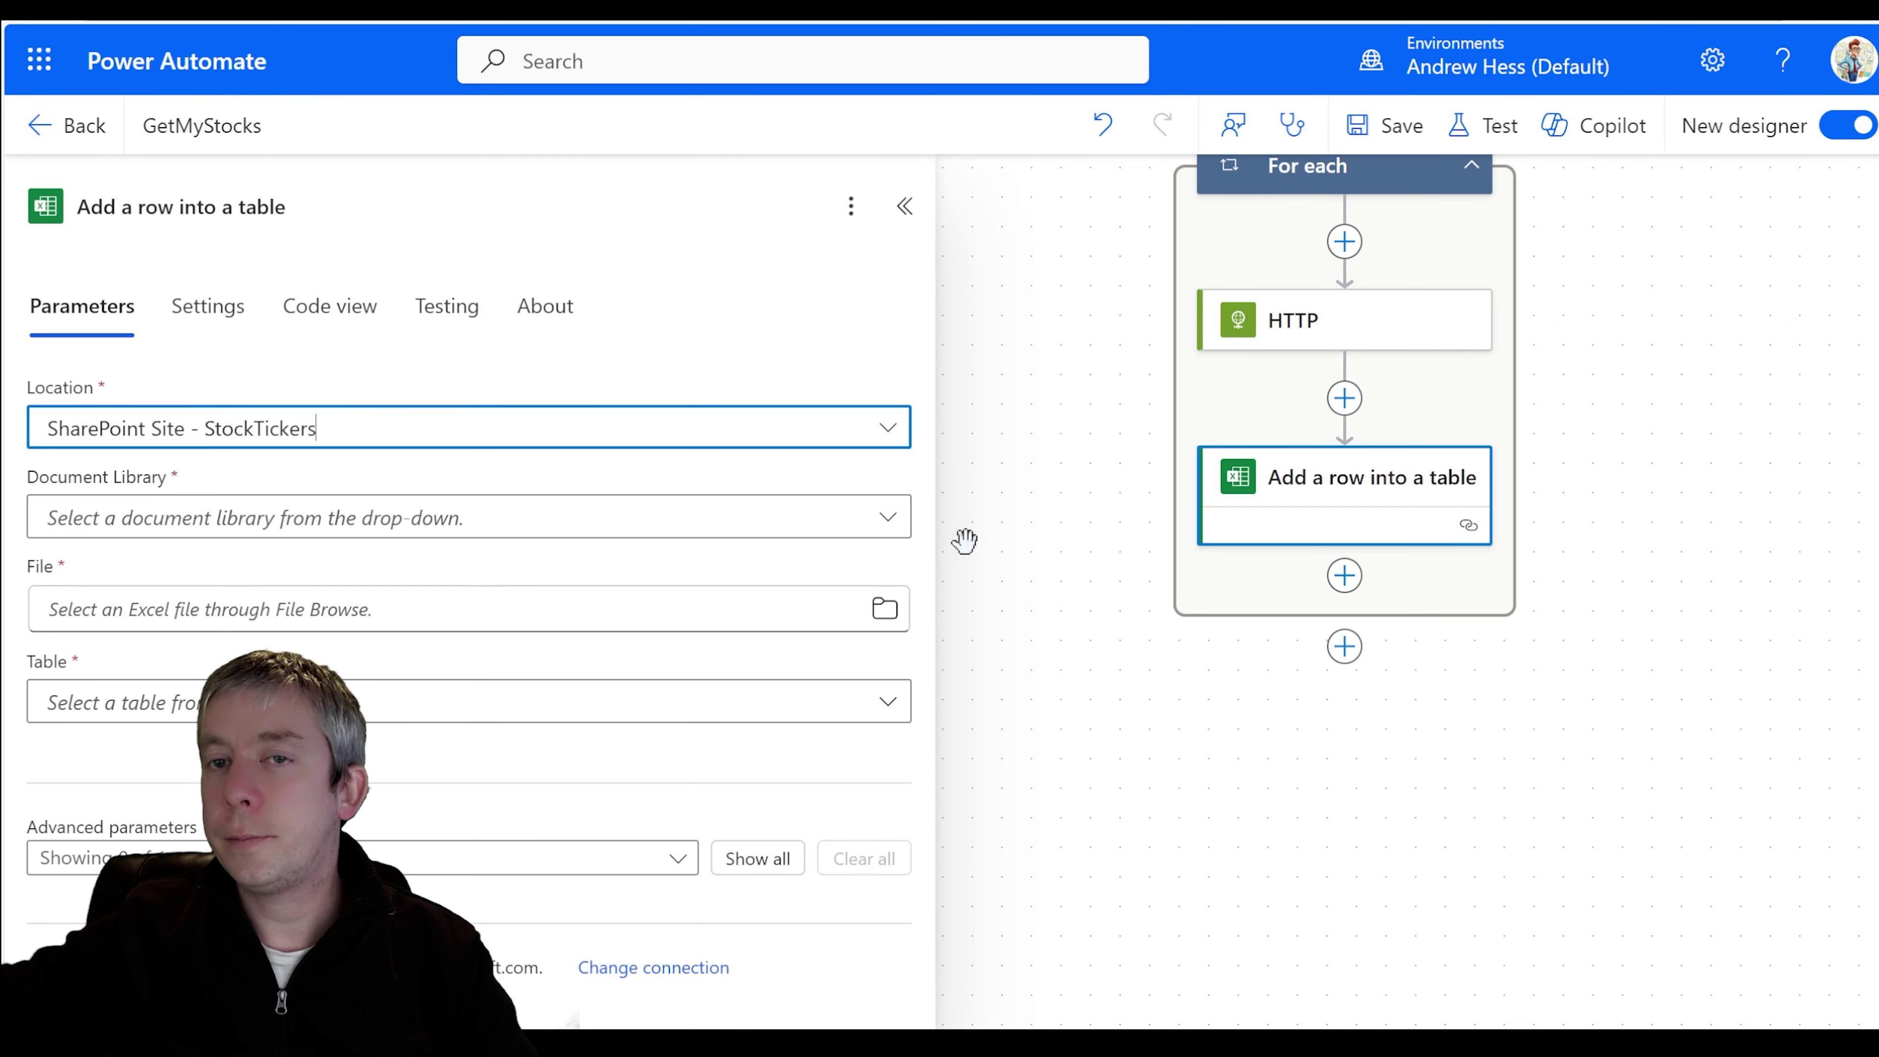
click(811, 519)
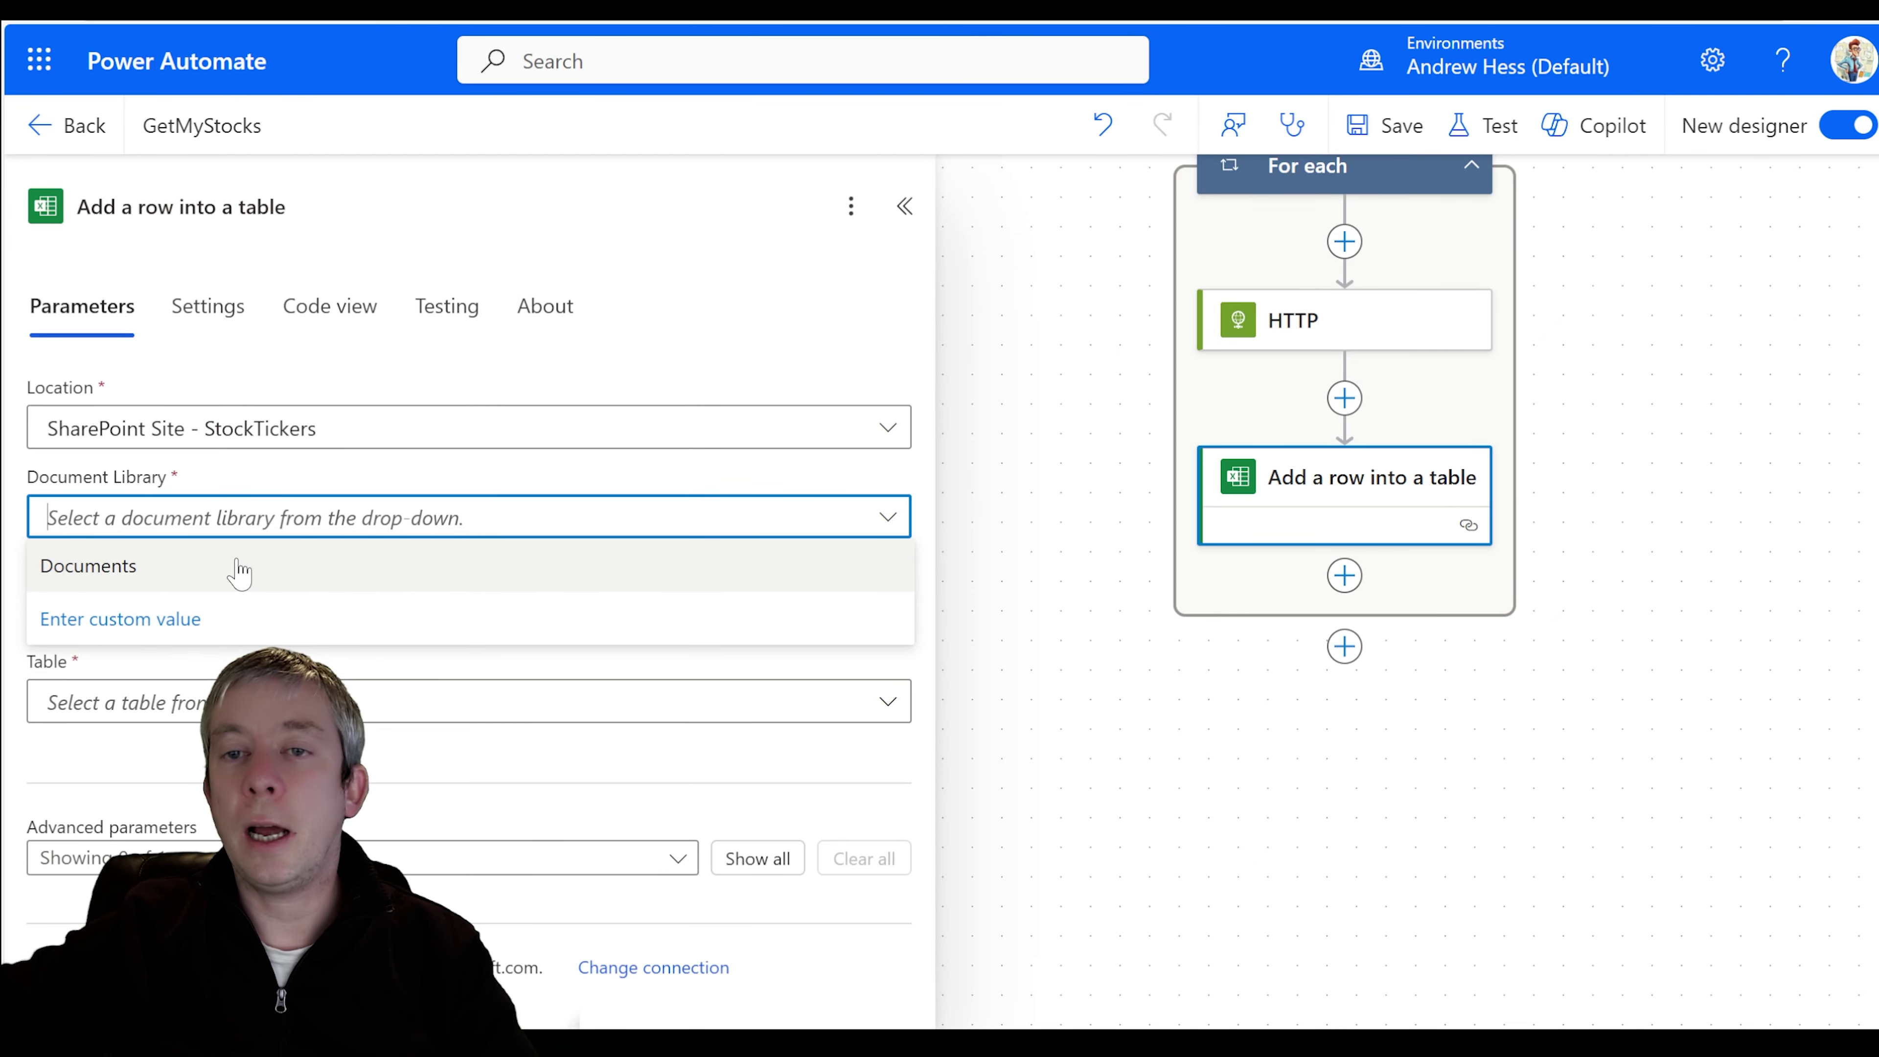
click(131, 589)
- Choose the file /StocksExcel.xlsx and the table StockData for the Add a row into a table action
click(884, 608)
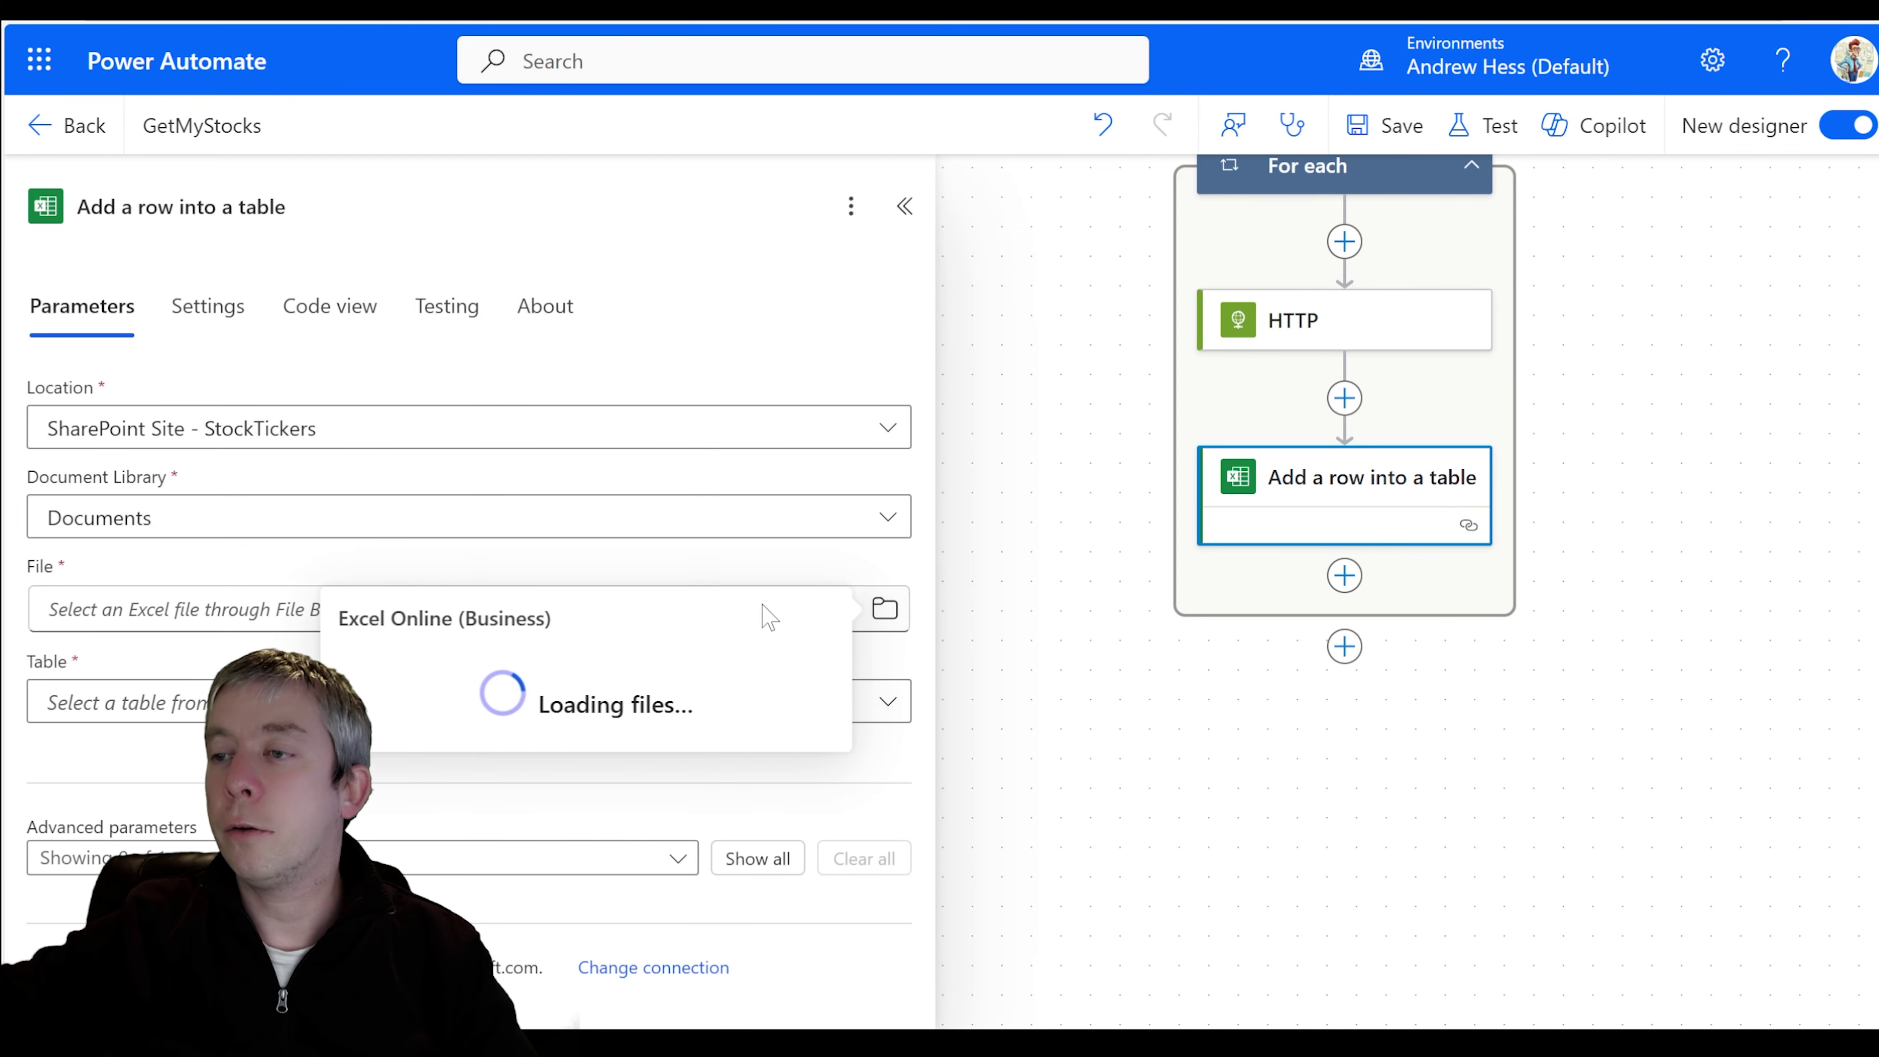
click(388, 658)
click(891, 714)
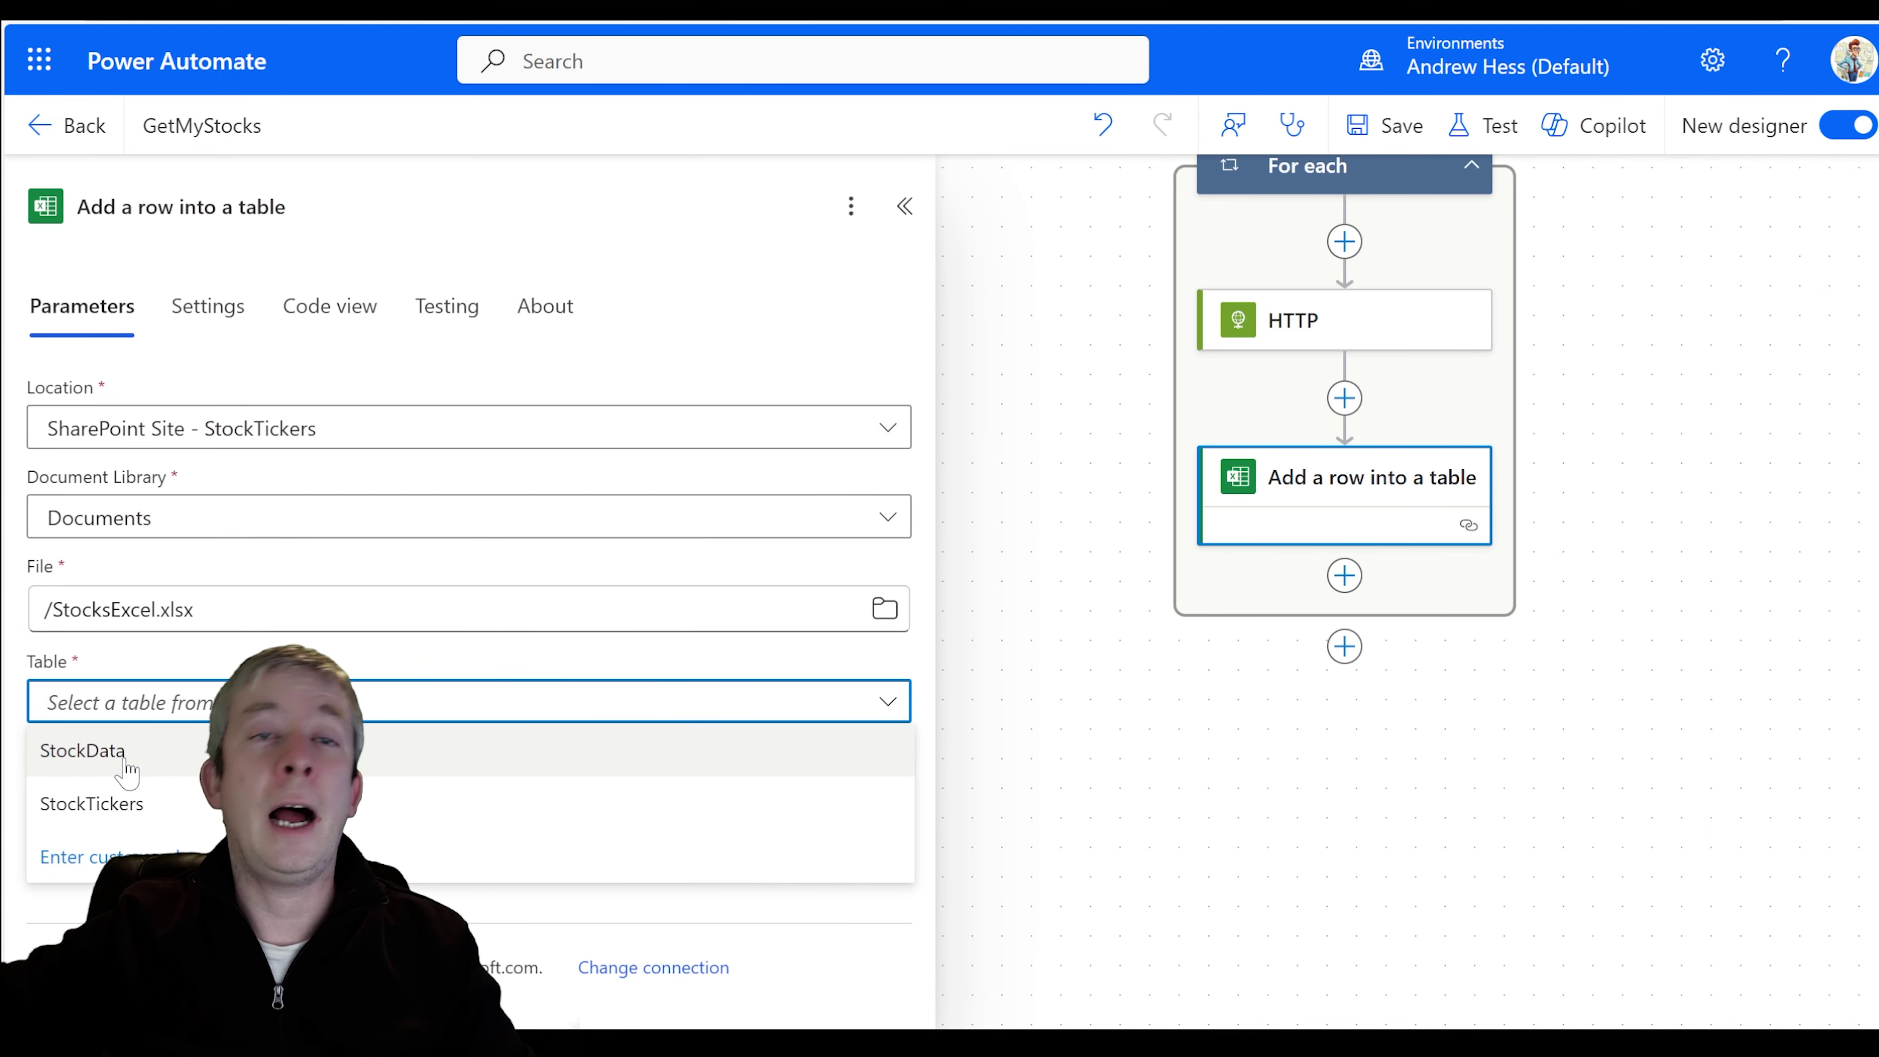
click(83, 751)
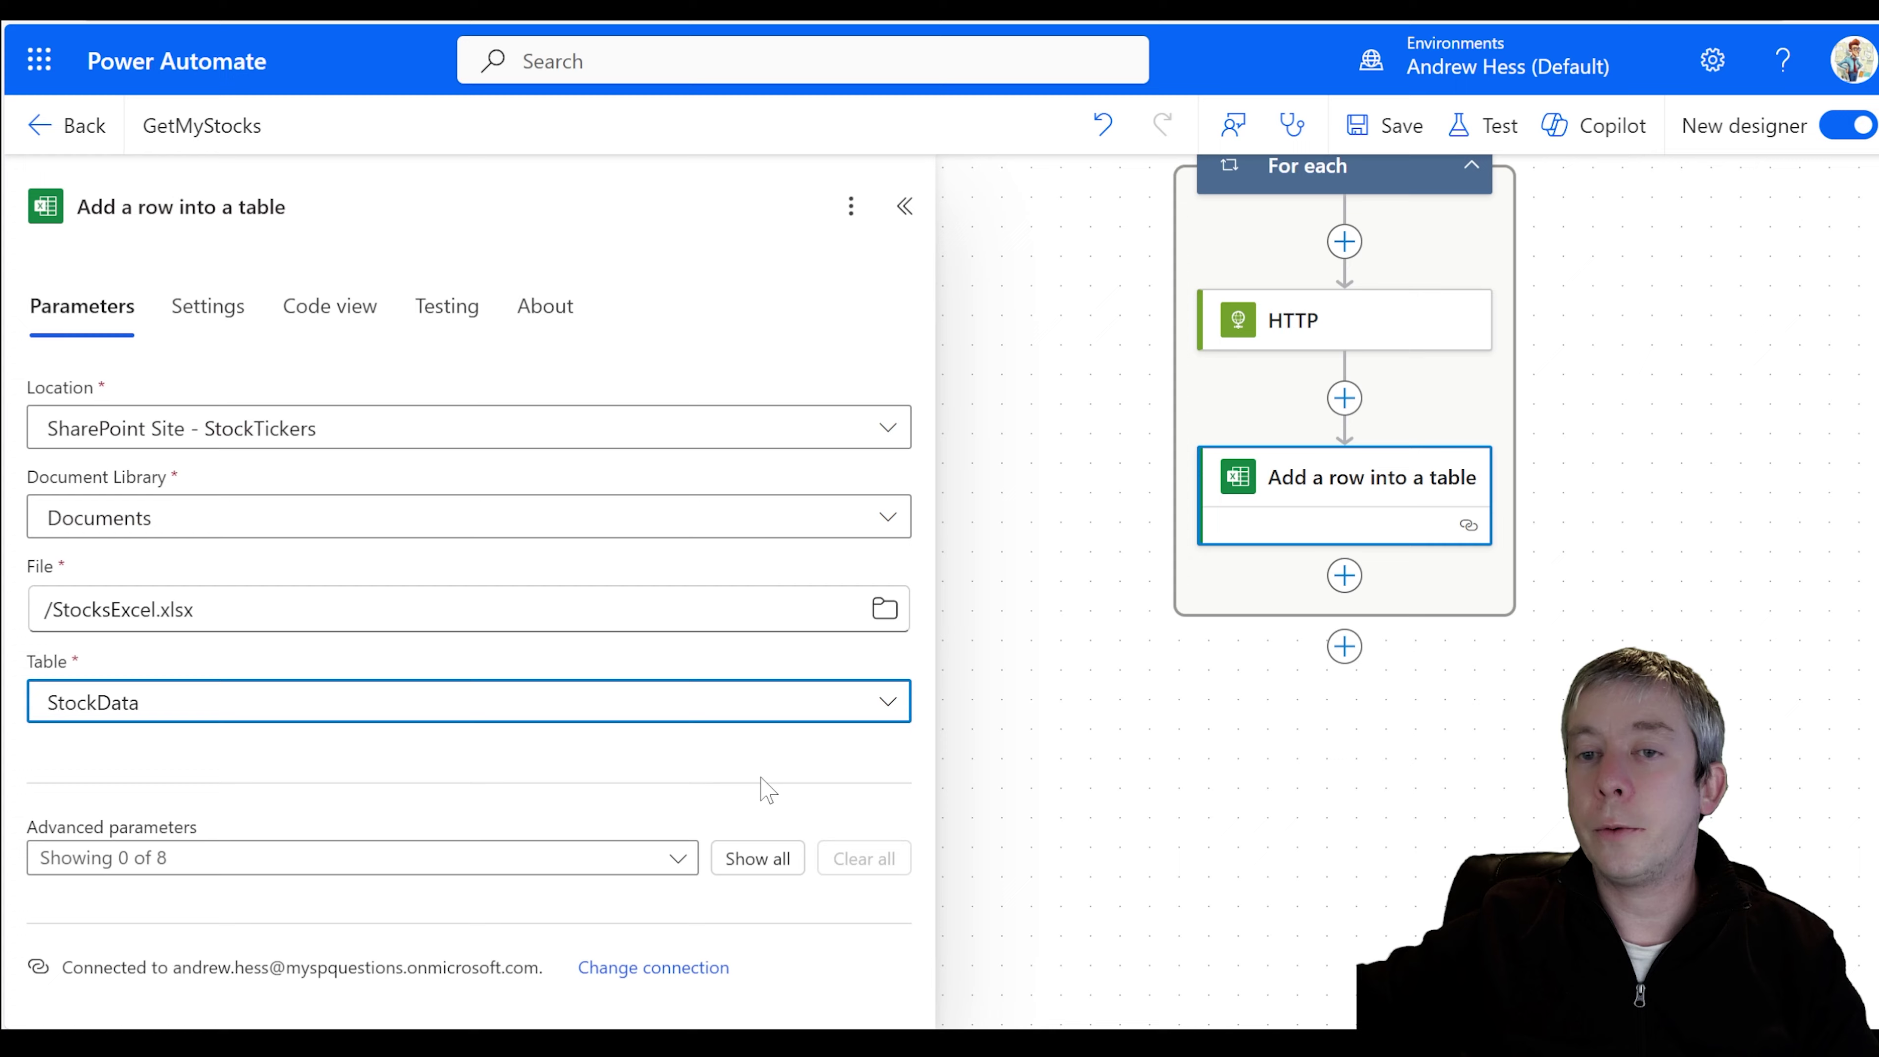
click(581, 742)
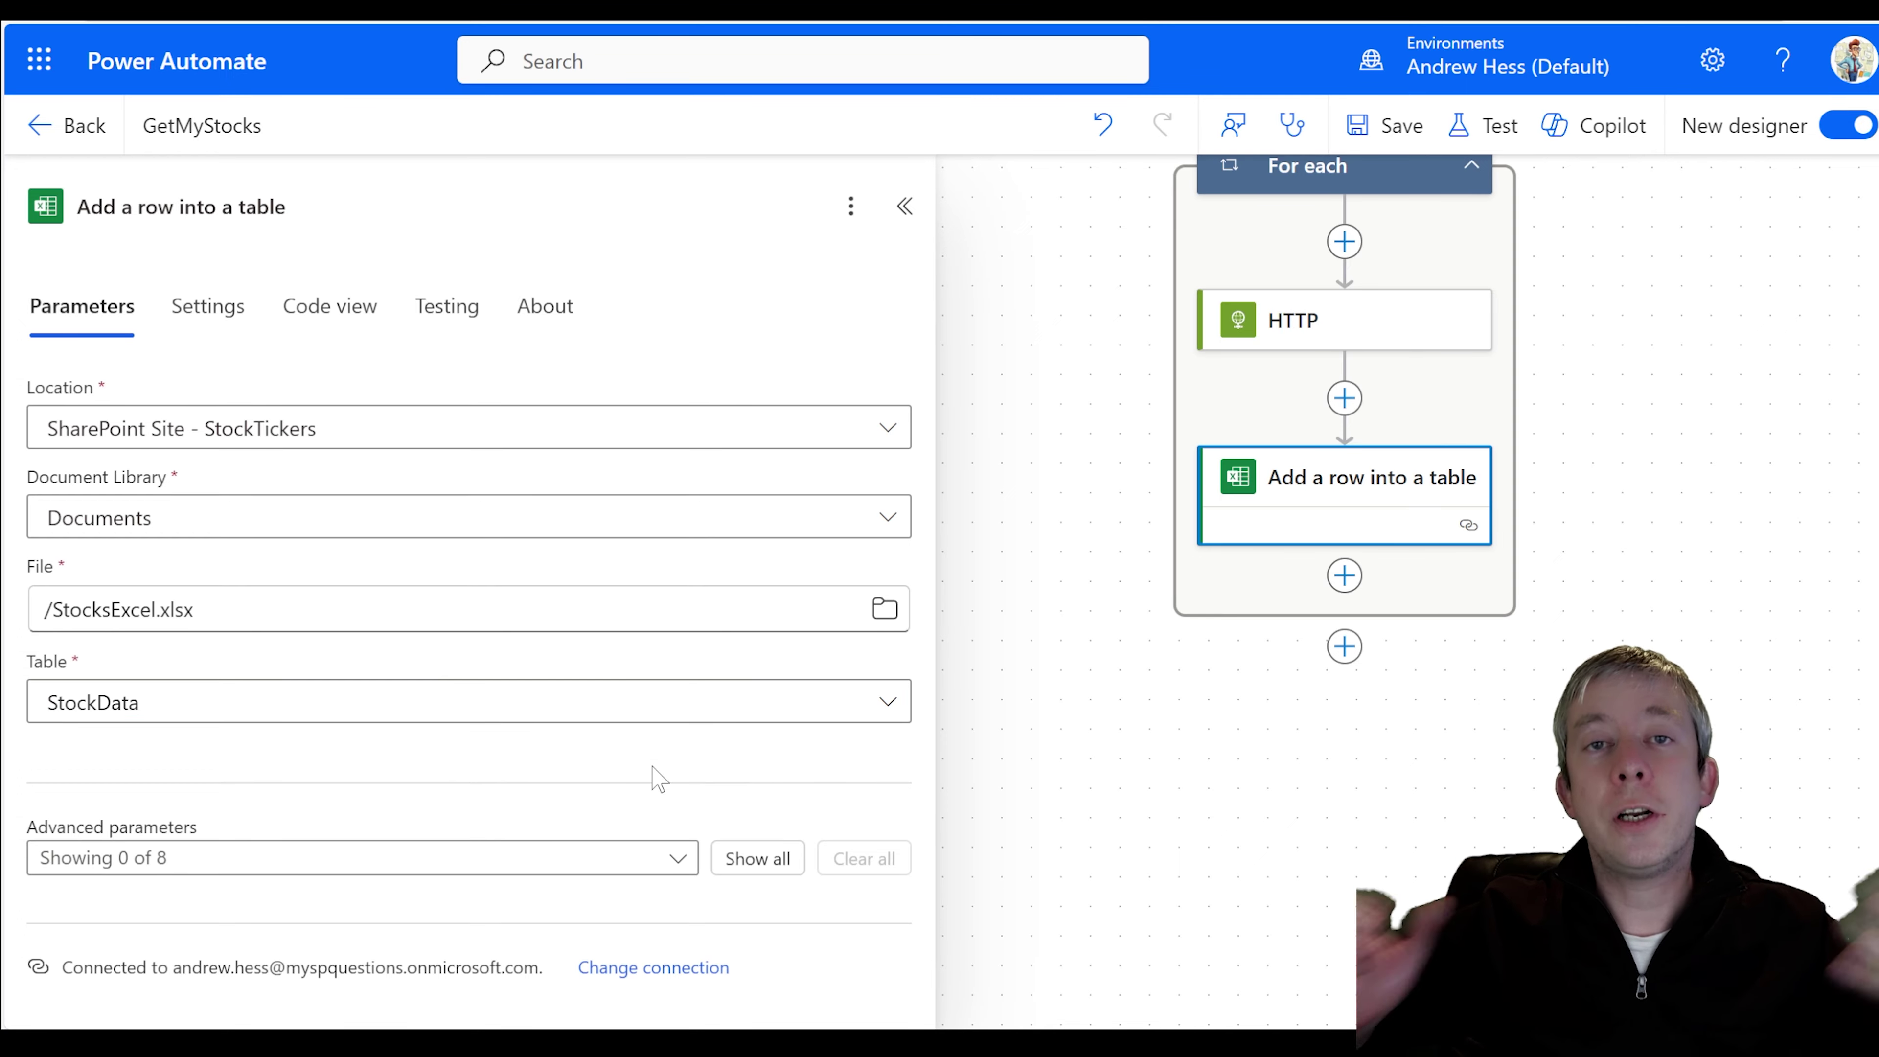
- Show all advanced parameters and fill StockName with the StockTickers dynamic content from List rows present in a table
click(745, 858)
scroll(600, 659, down, 6)
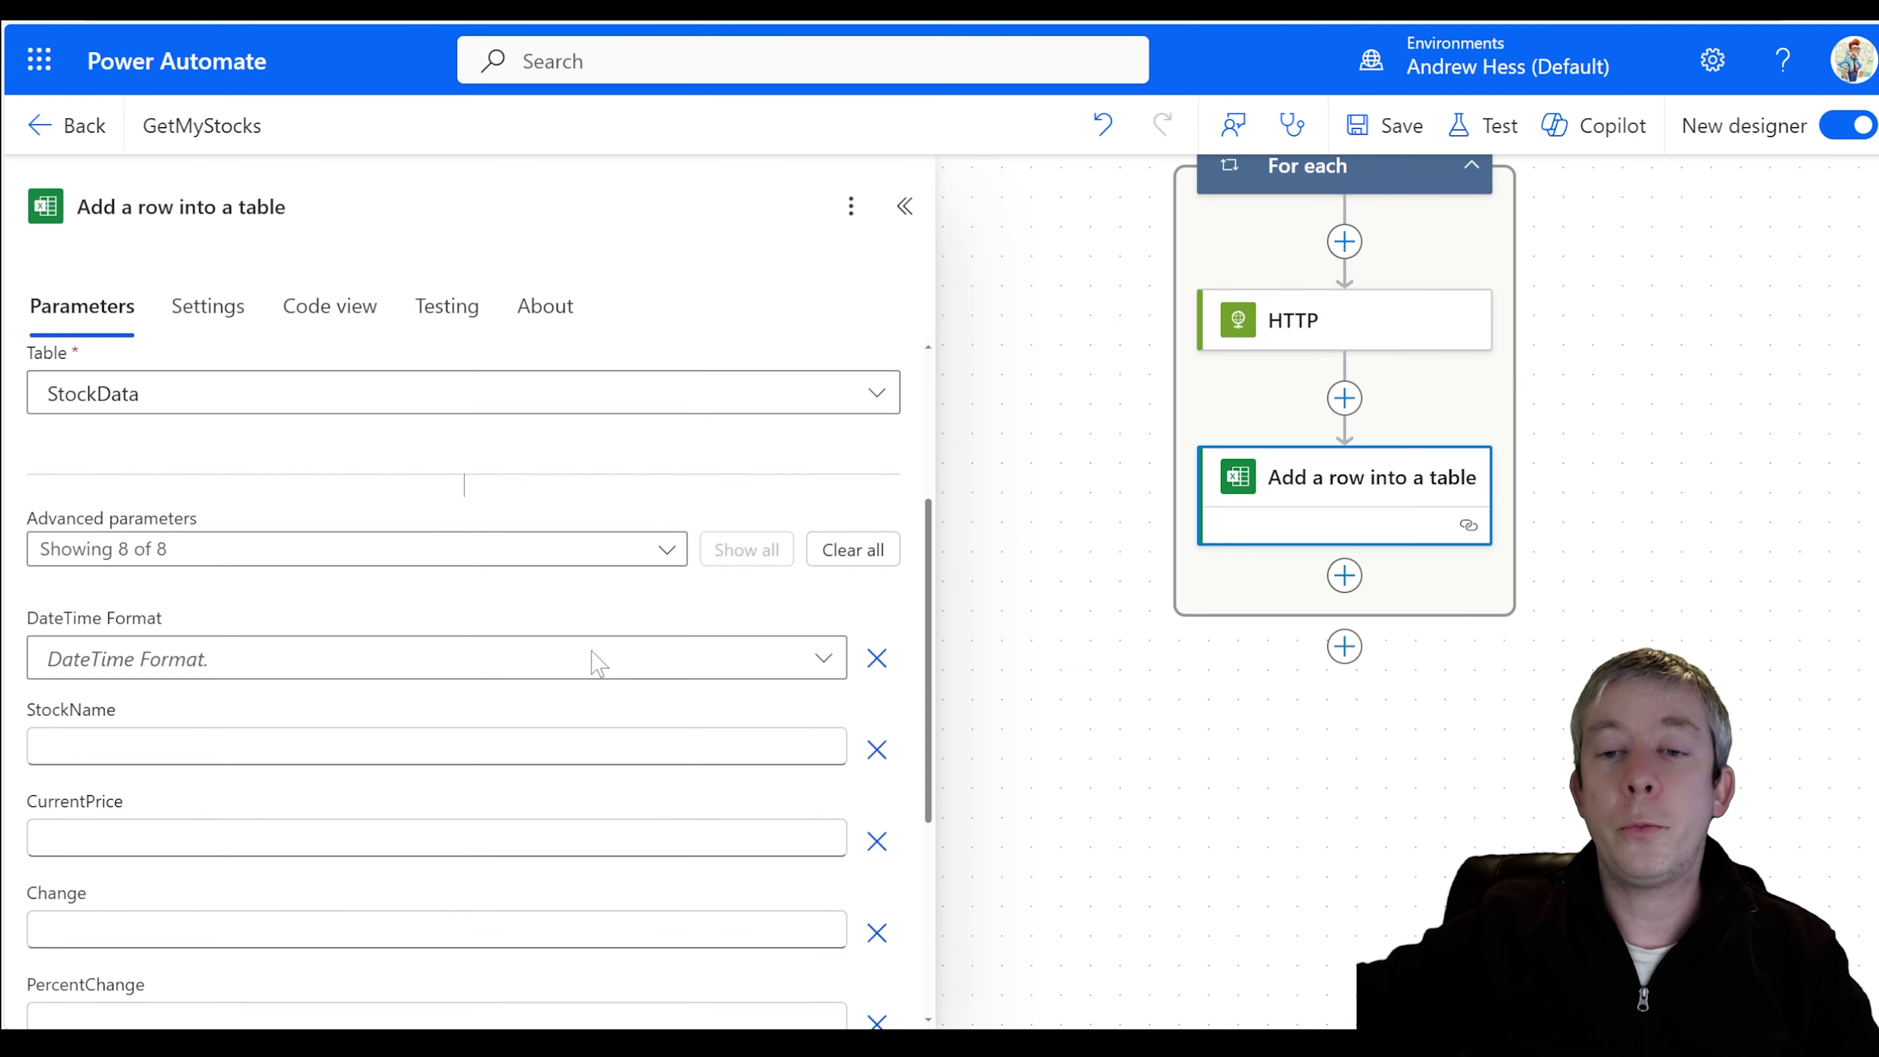
scroll(381, 540, up, 2)
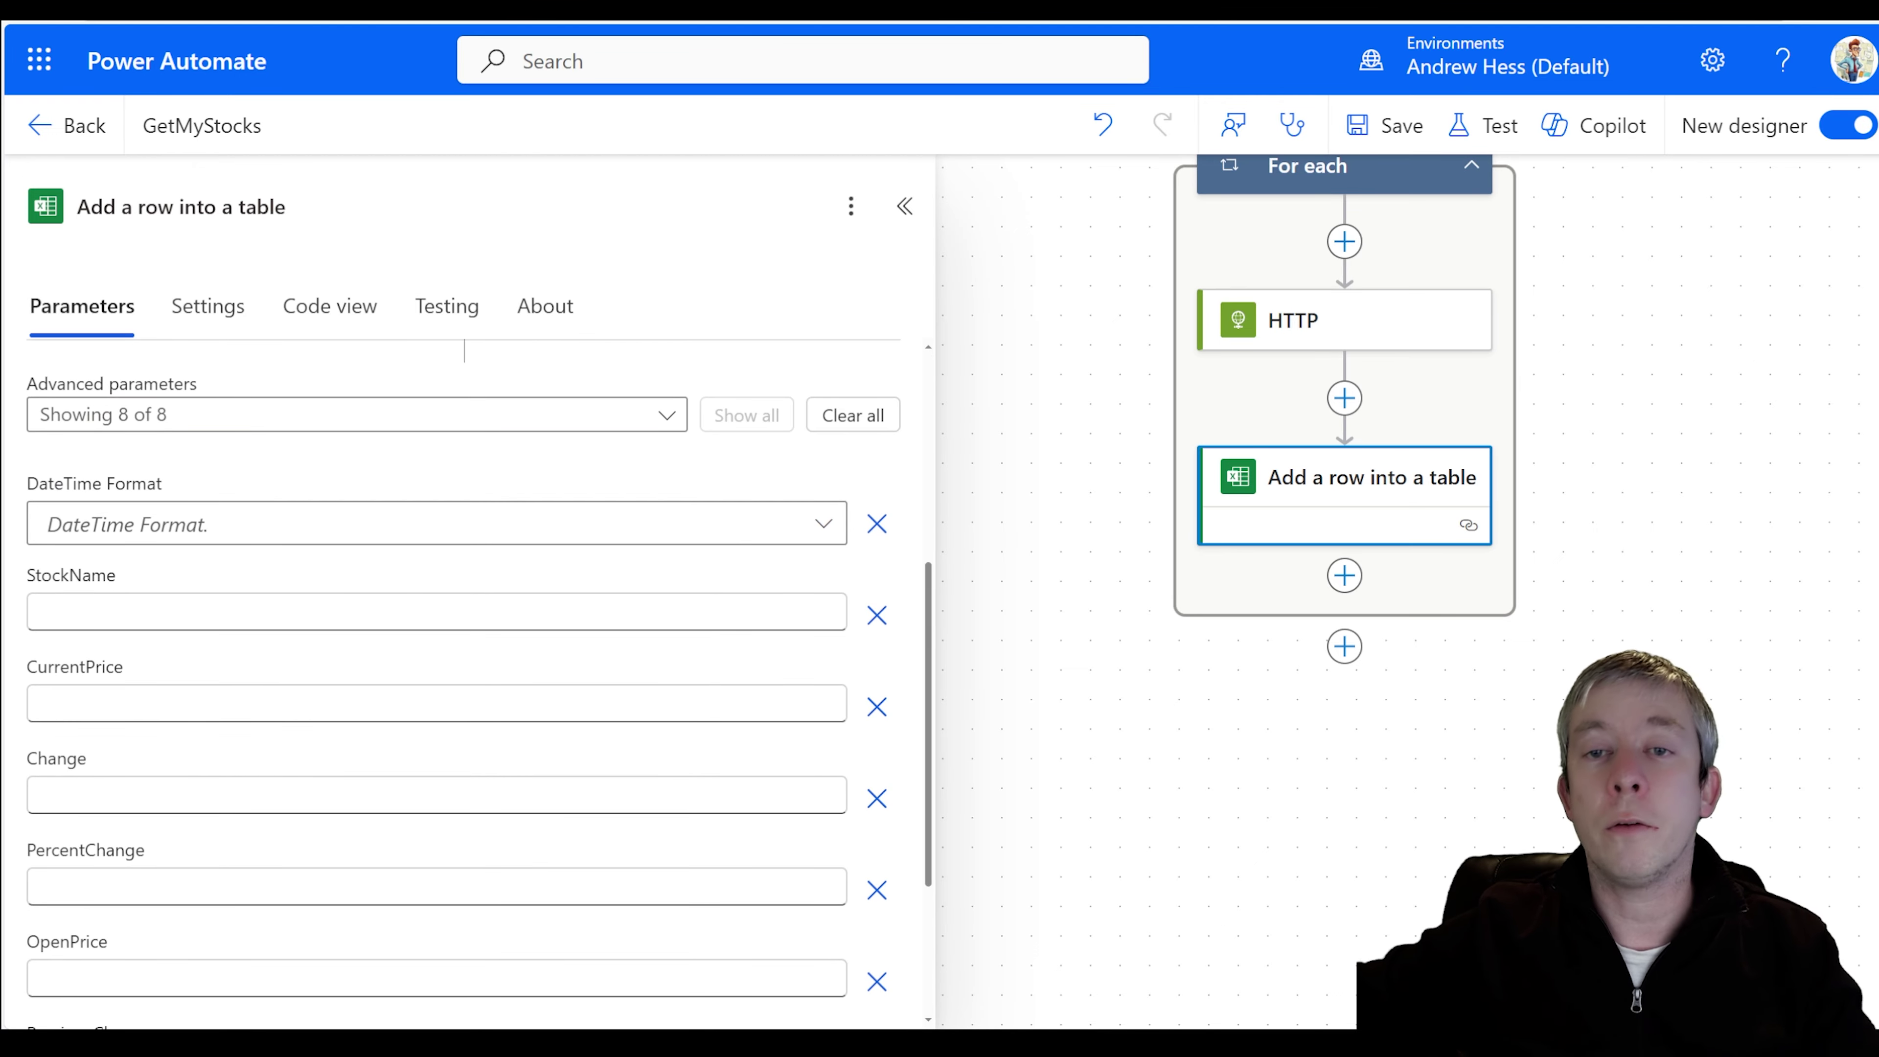
click(207, 612)
click(850, 596)
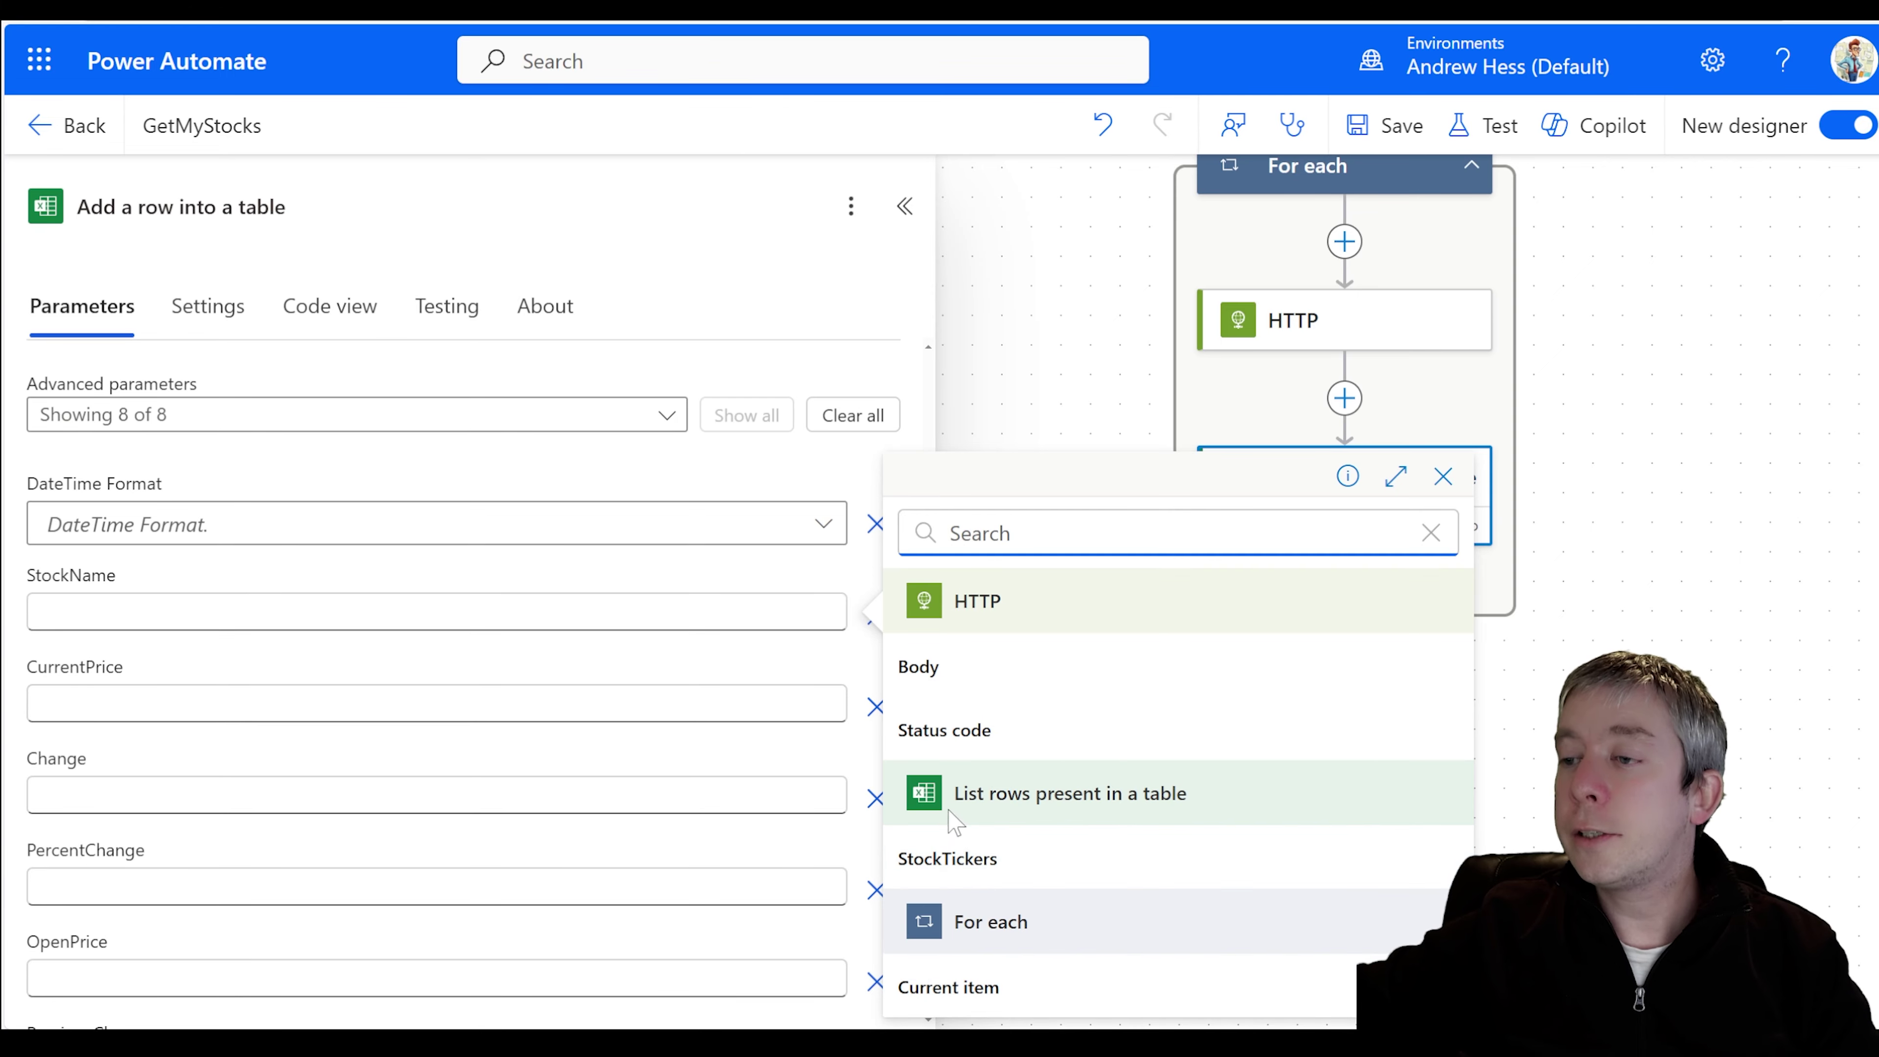
click(948, 862)
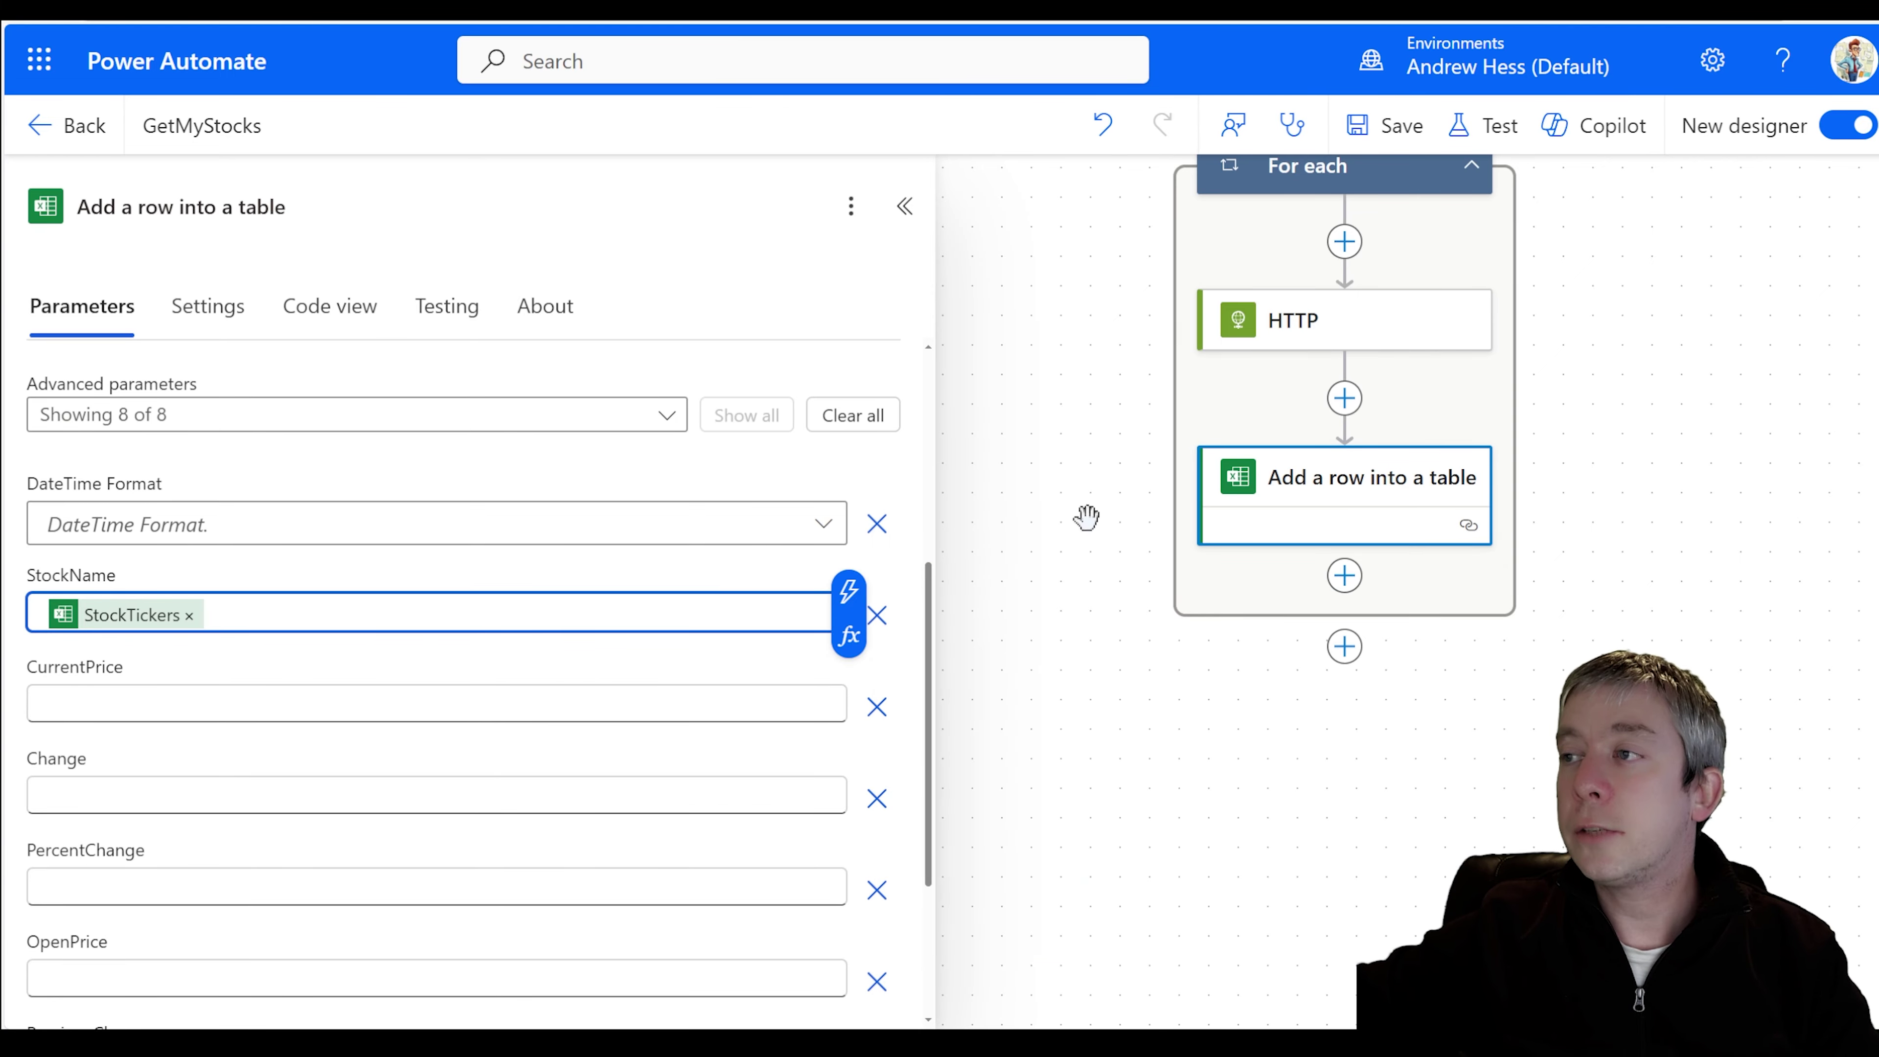
click(437, 704)
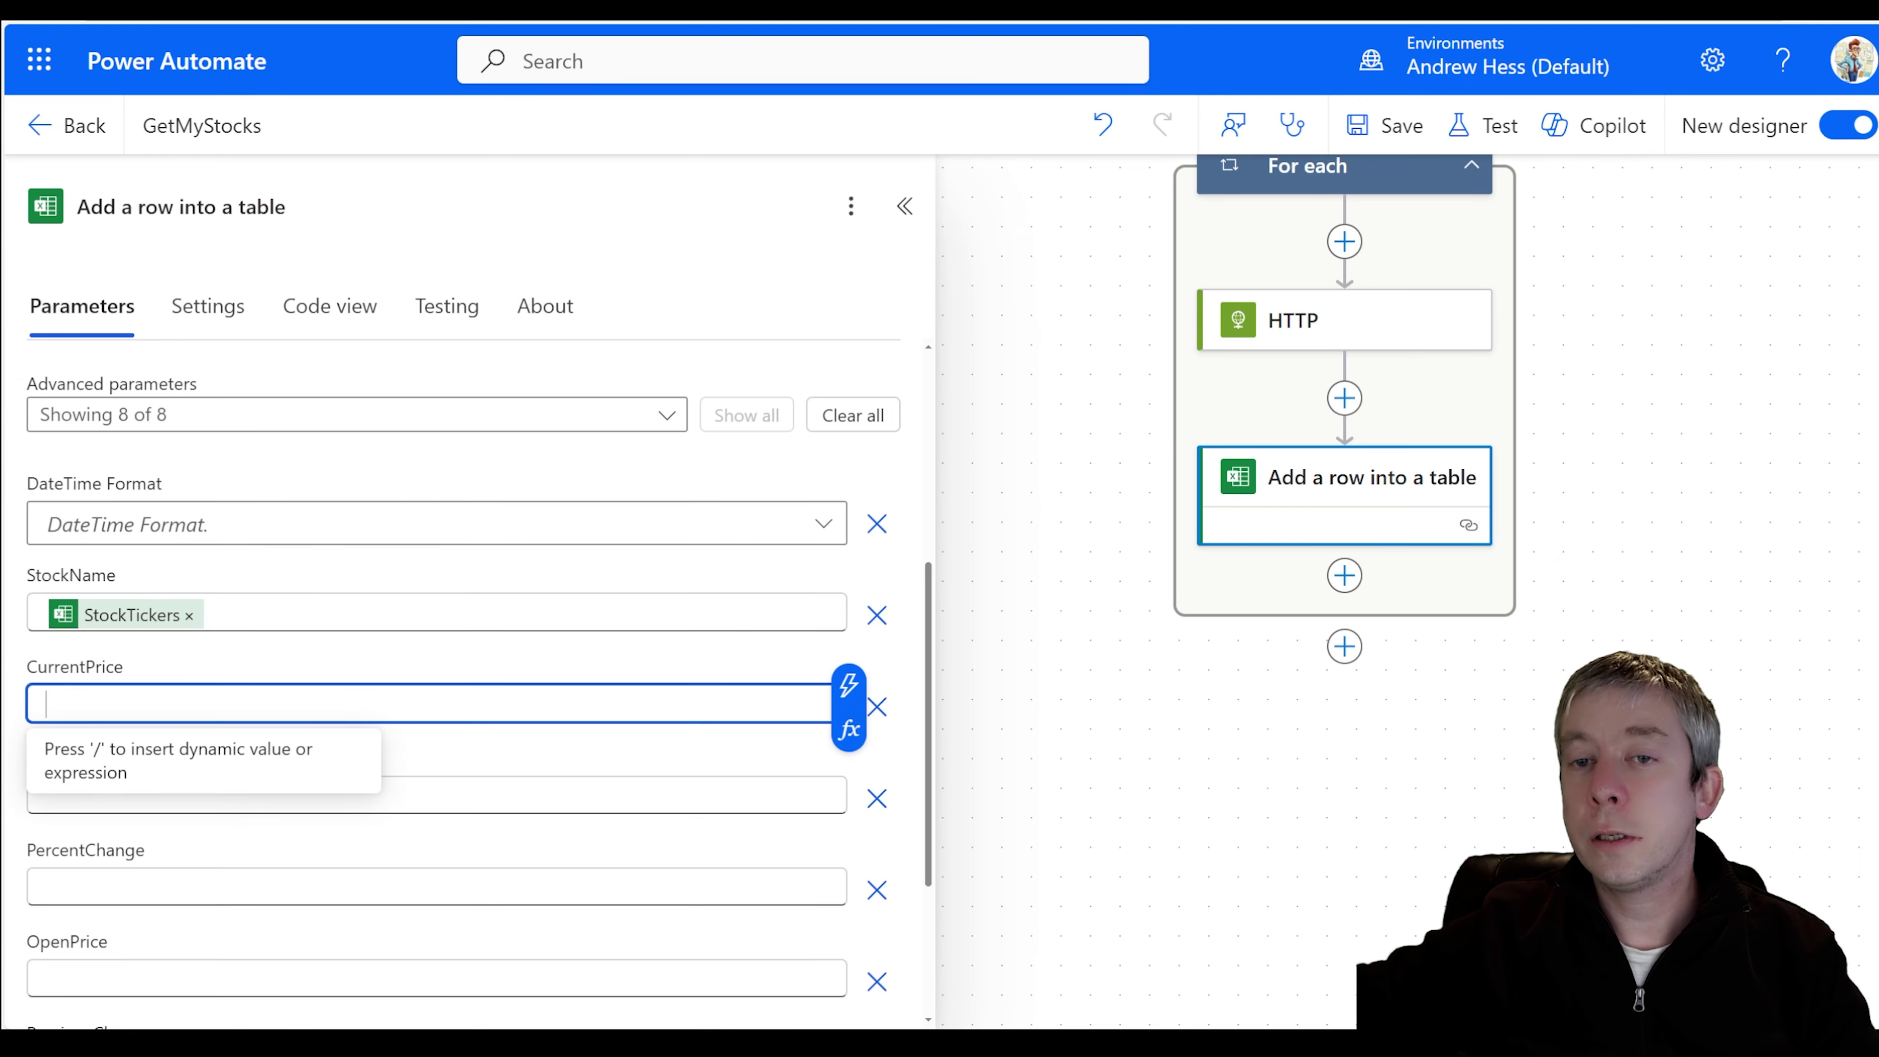
click(848, 684)
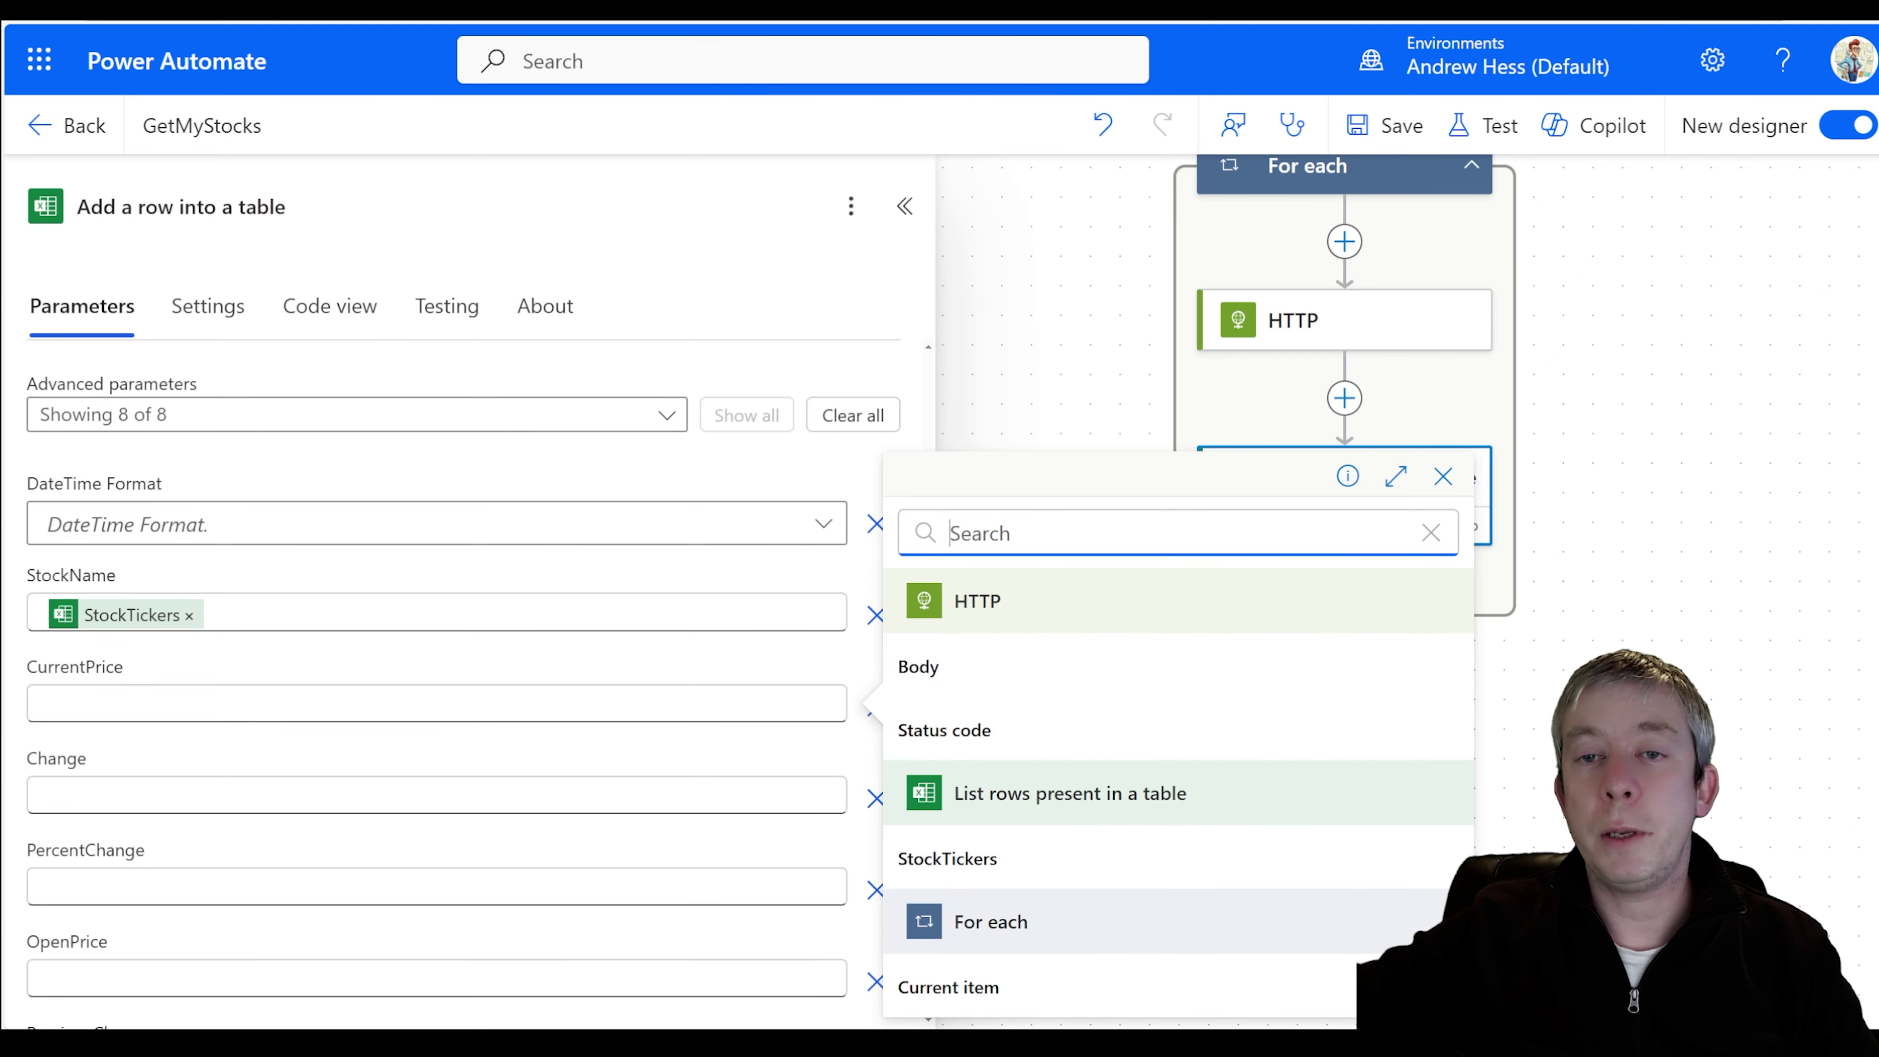
click(785, 703)
click(952, 595)
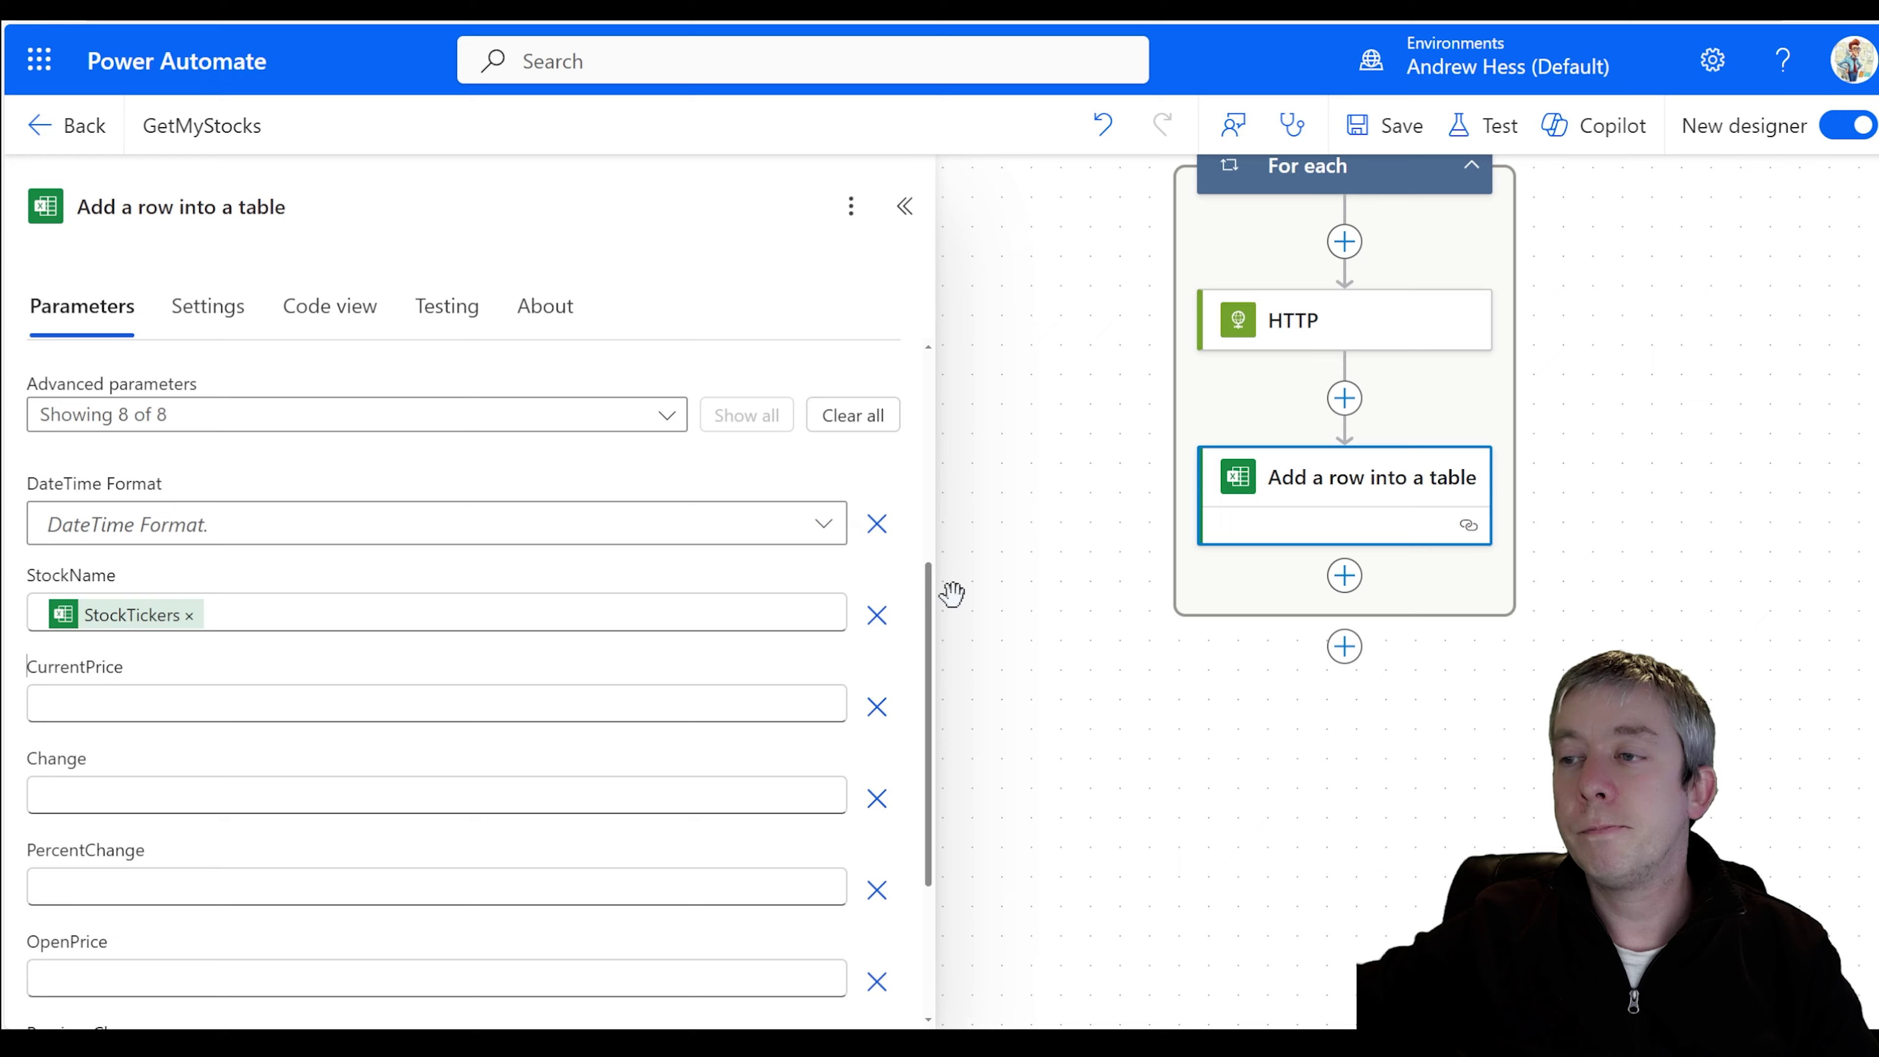
- Save the GetMyStocks flow and run a test of it
click(1474, 146)
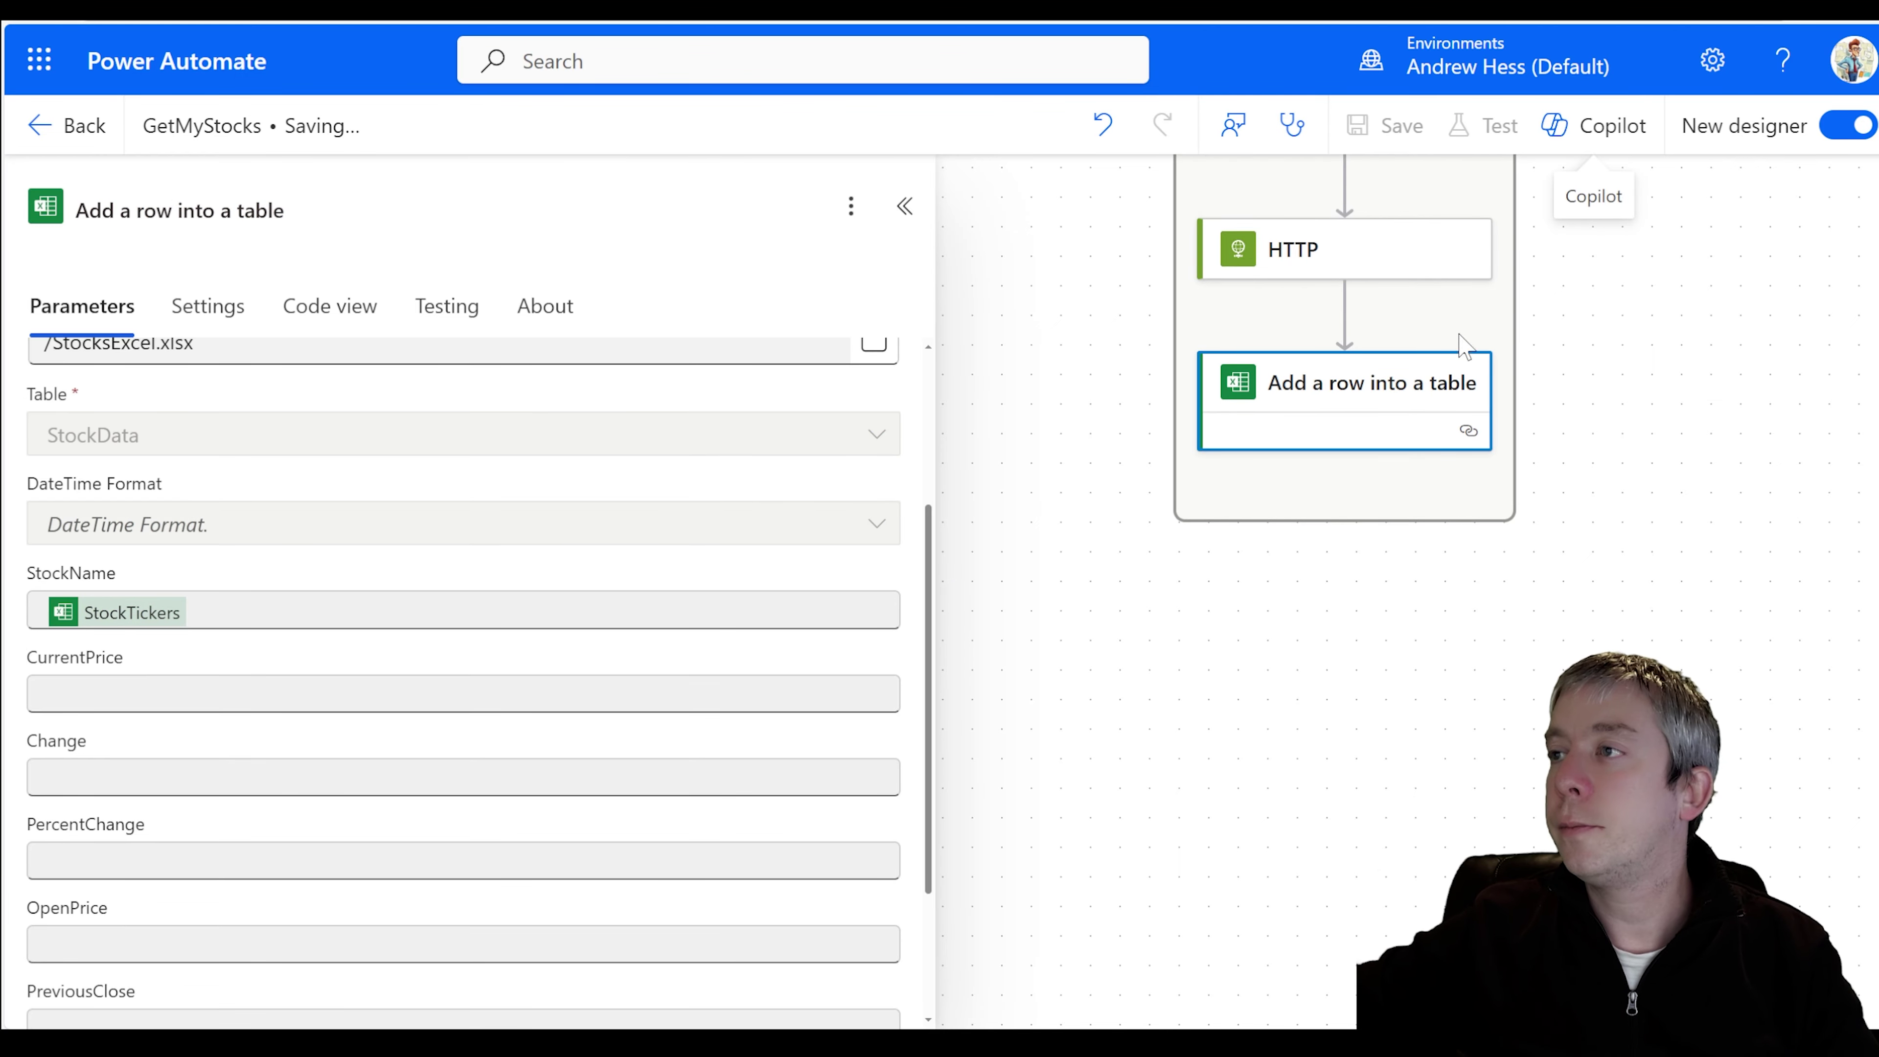
click(1480, 127)
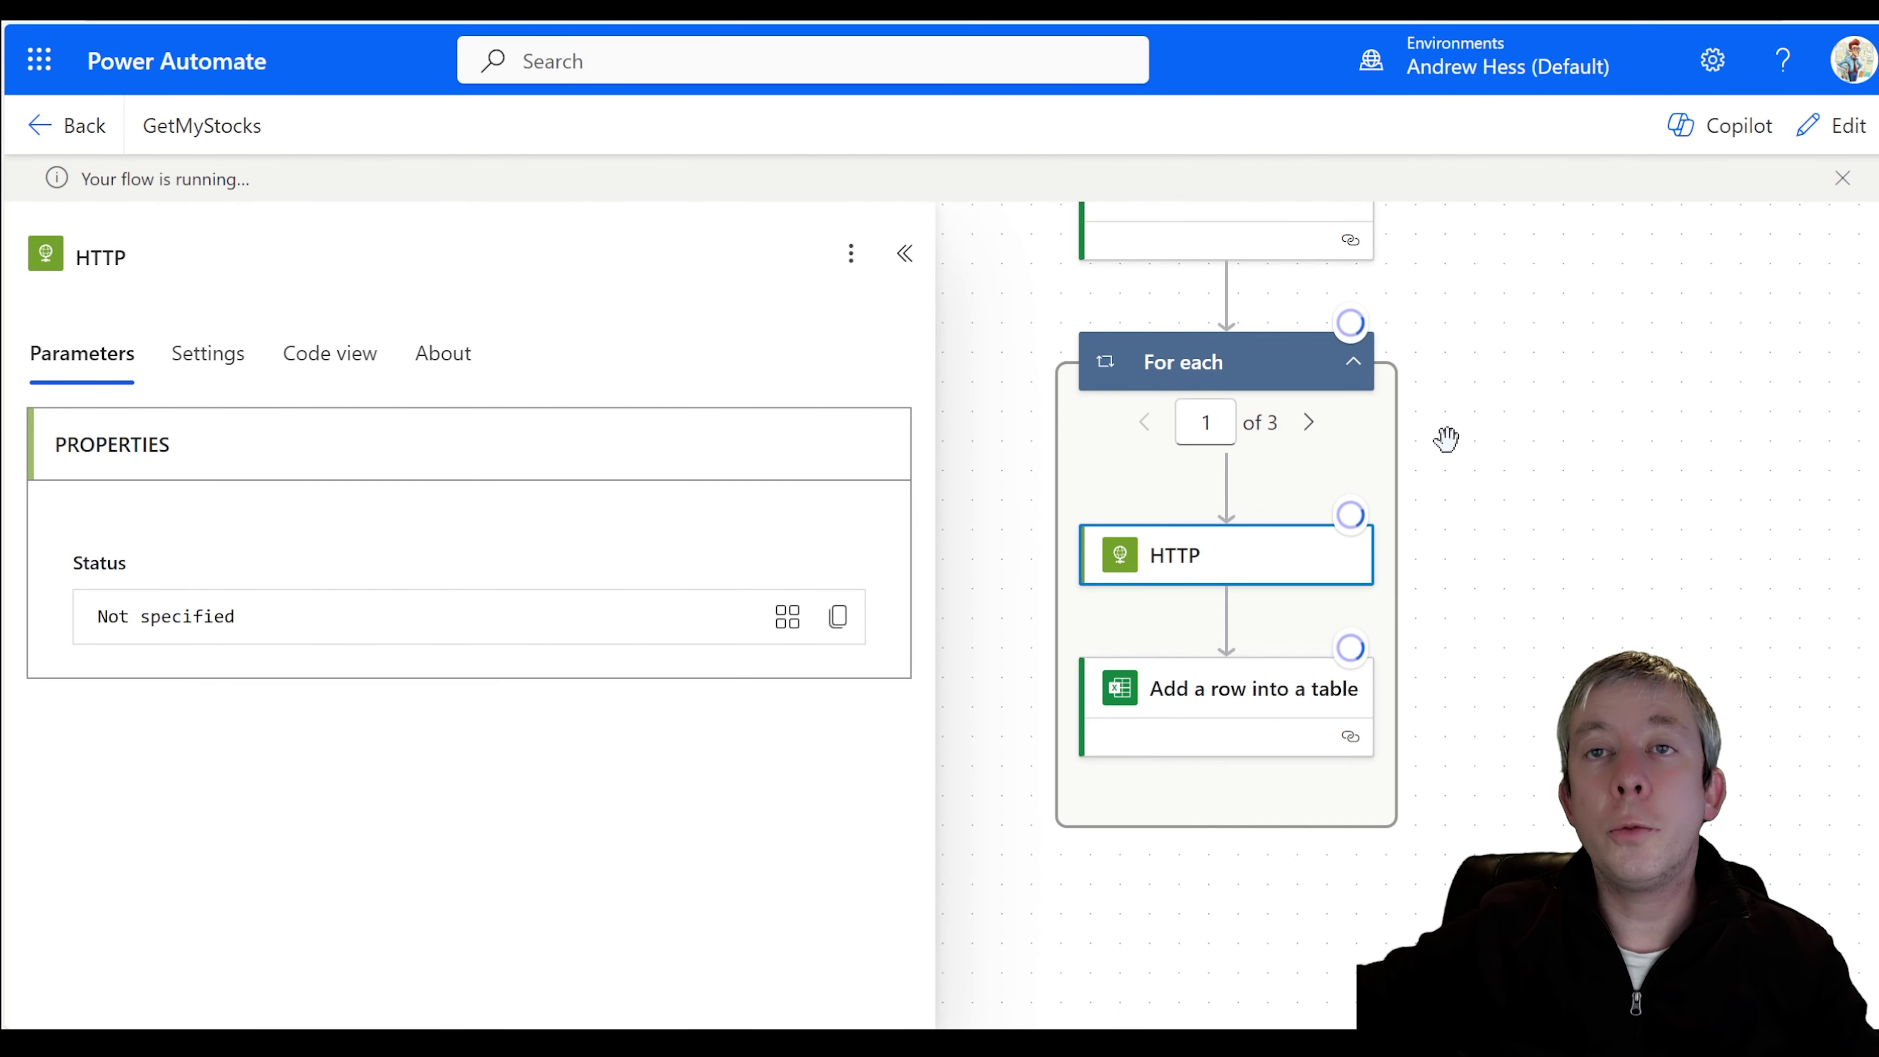
drag(1480, 423, 1510, 482)
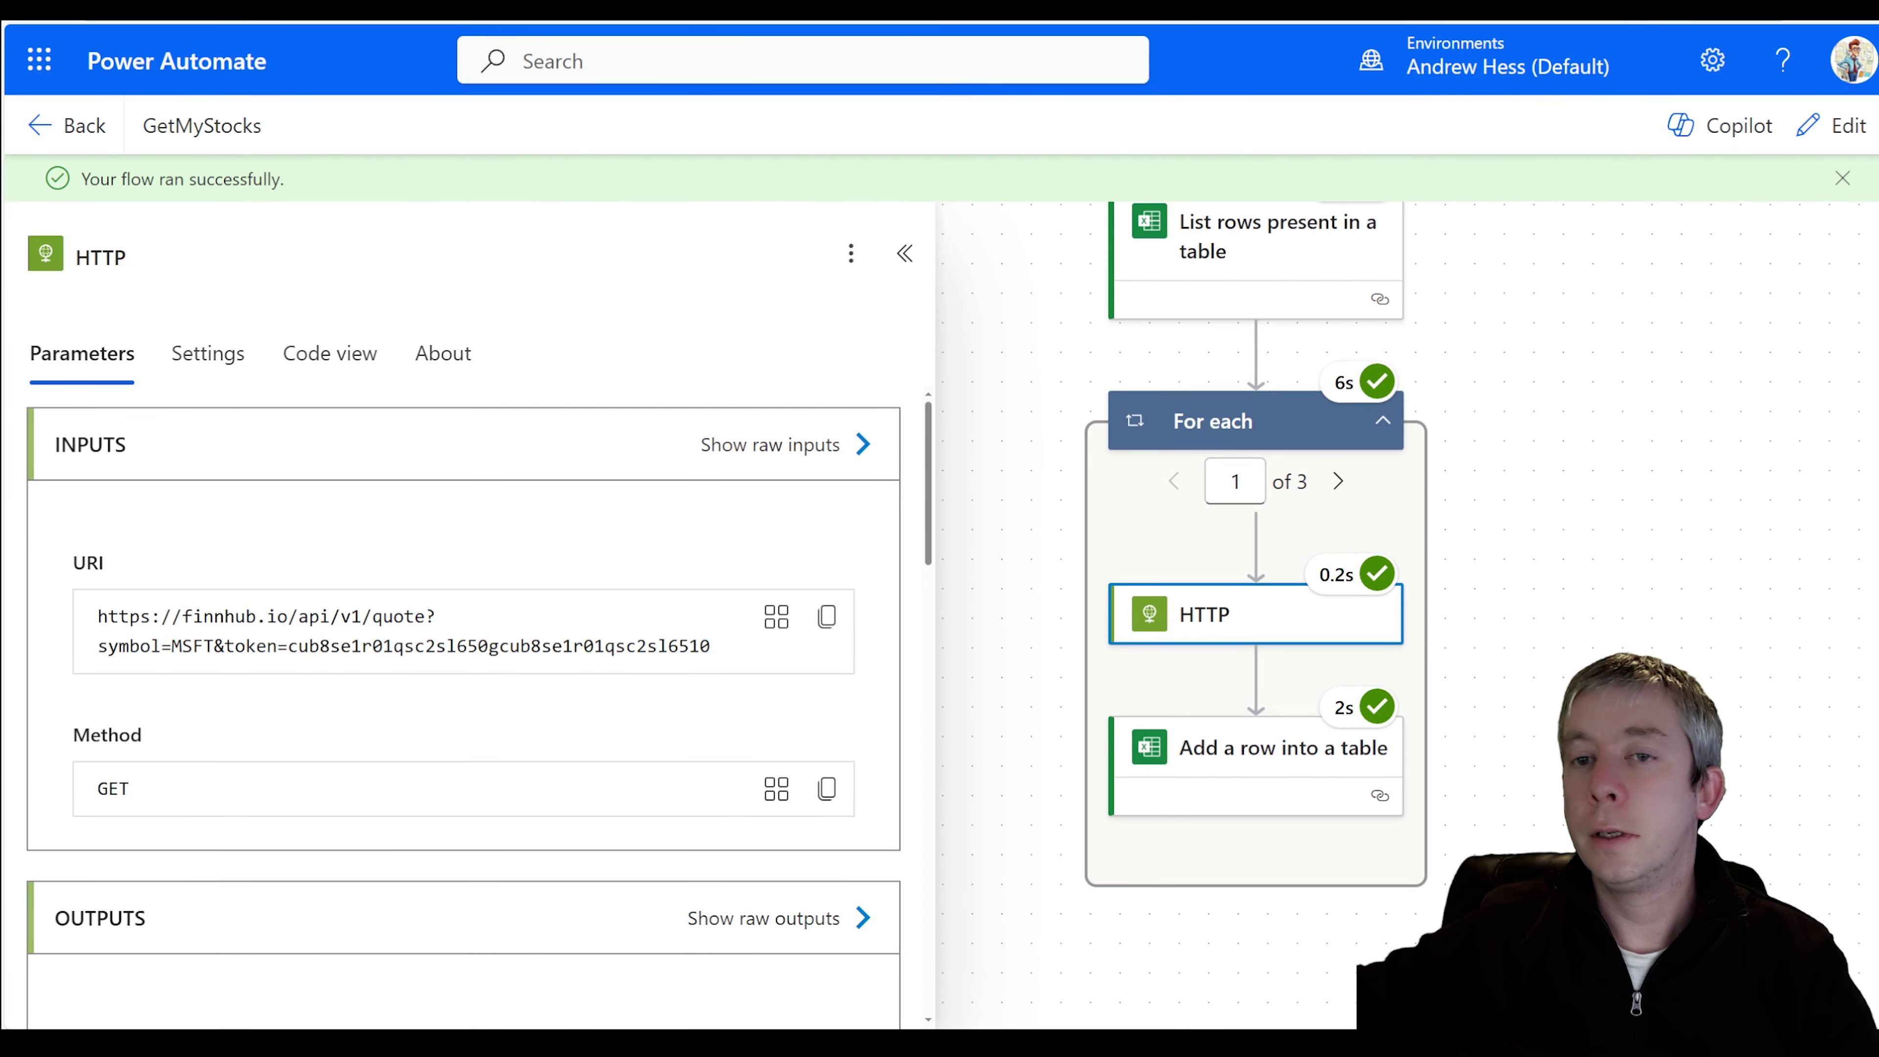
- Examine the HTTP action's output body and headers for the first iteration of the For each loop
scroll(481, 736, down, 5)
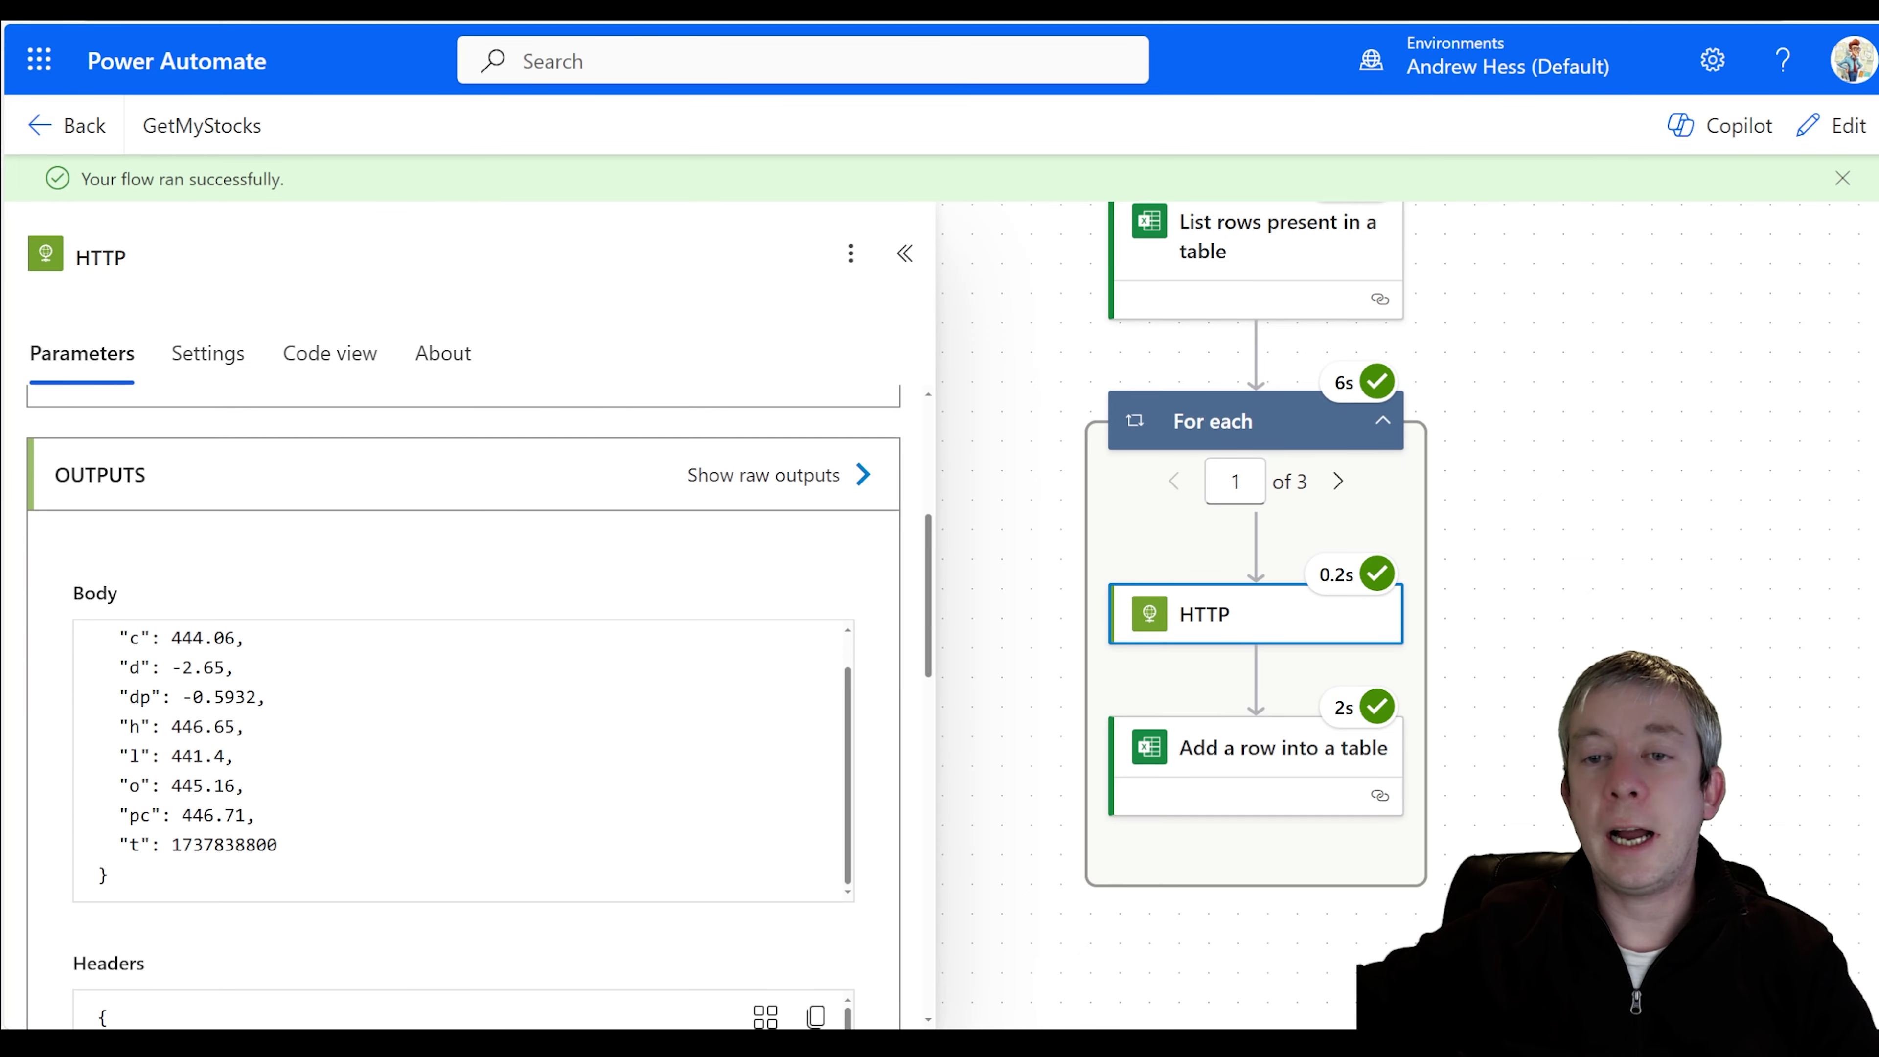
scroll(157, 664, down, 1)
scroll(296, 673, up, 2)
scroll(440, 679, down, 3)
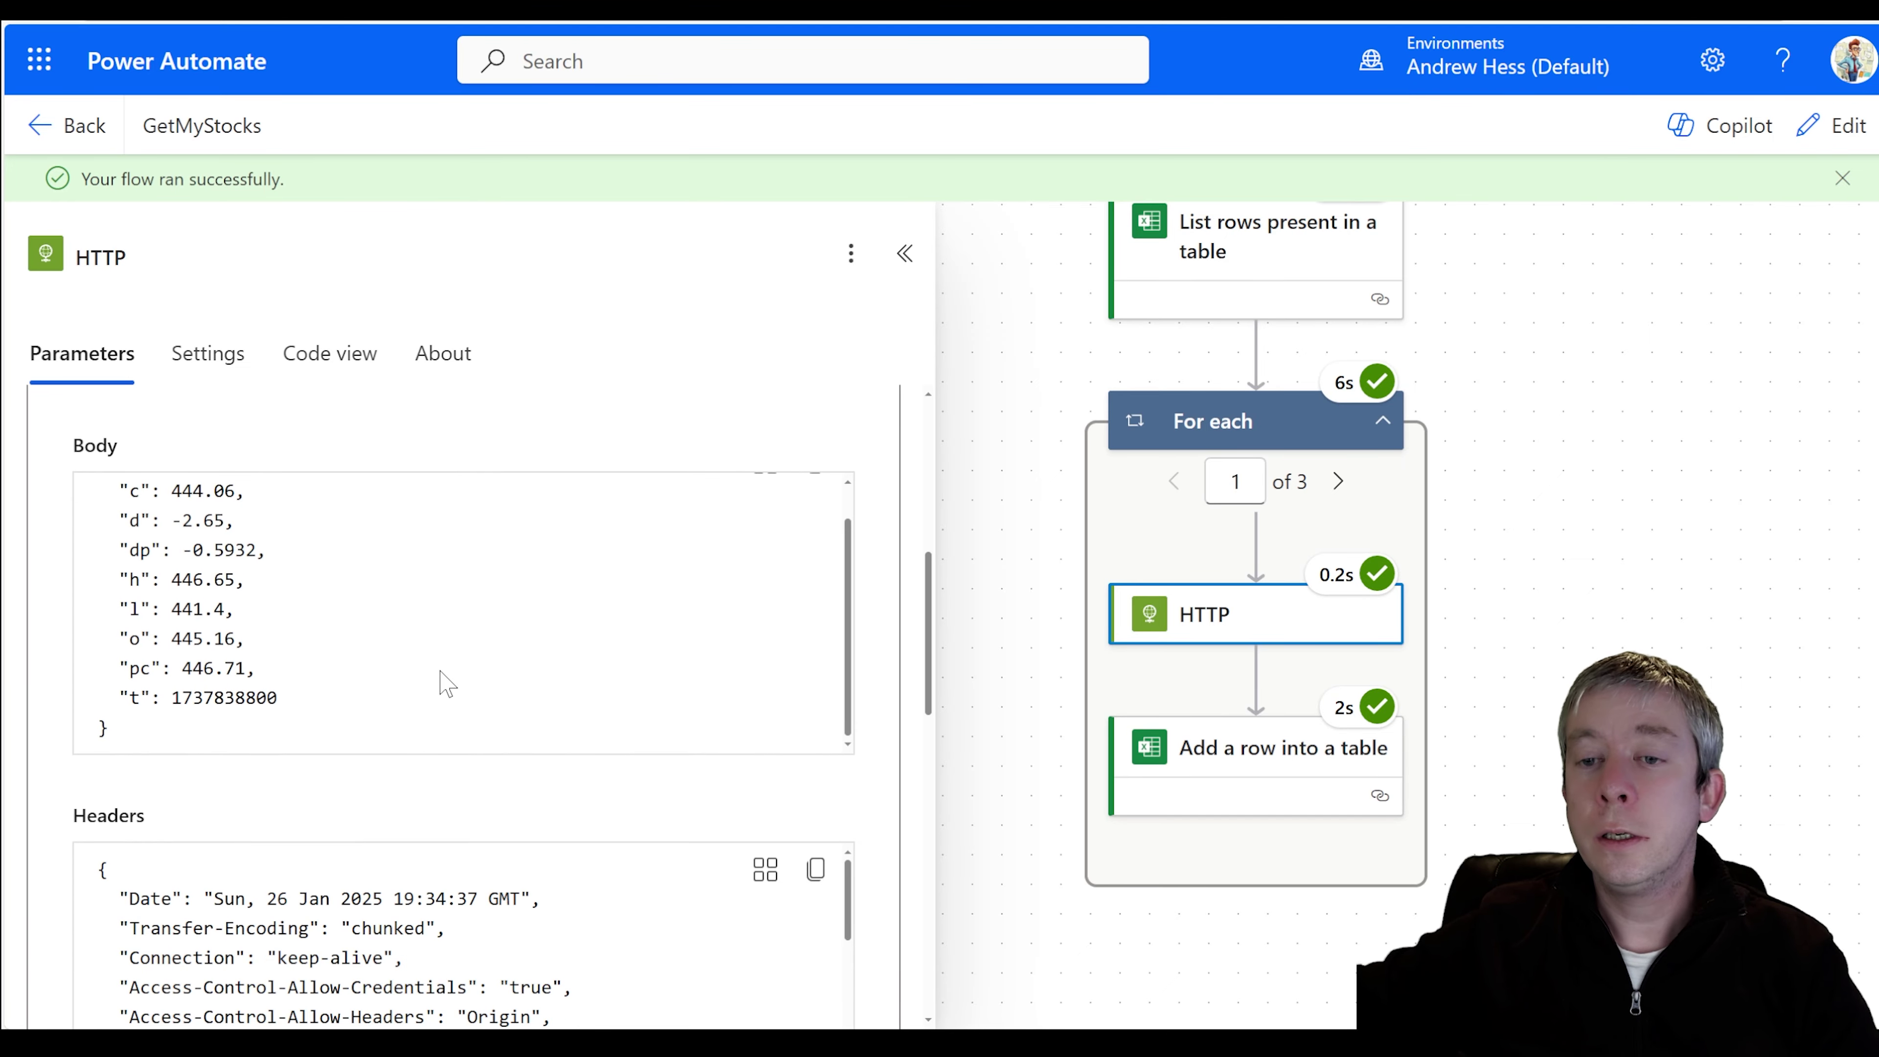
scroll(441, 679, up, 3)
scroll(283, 823, down, 1)
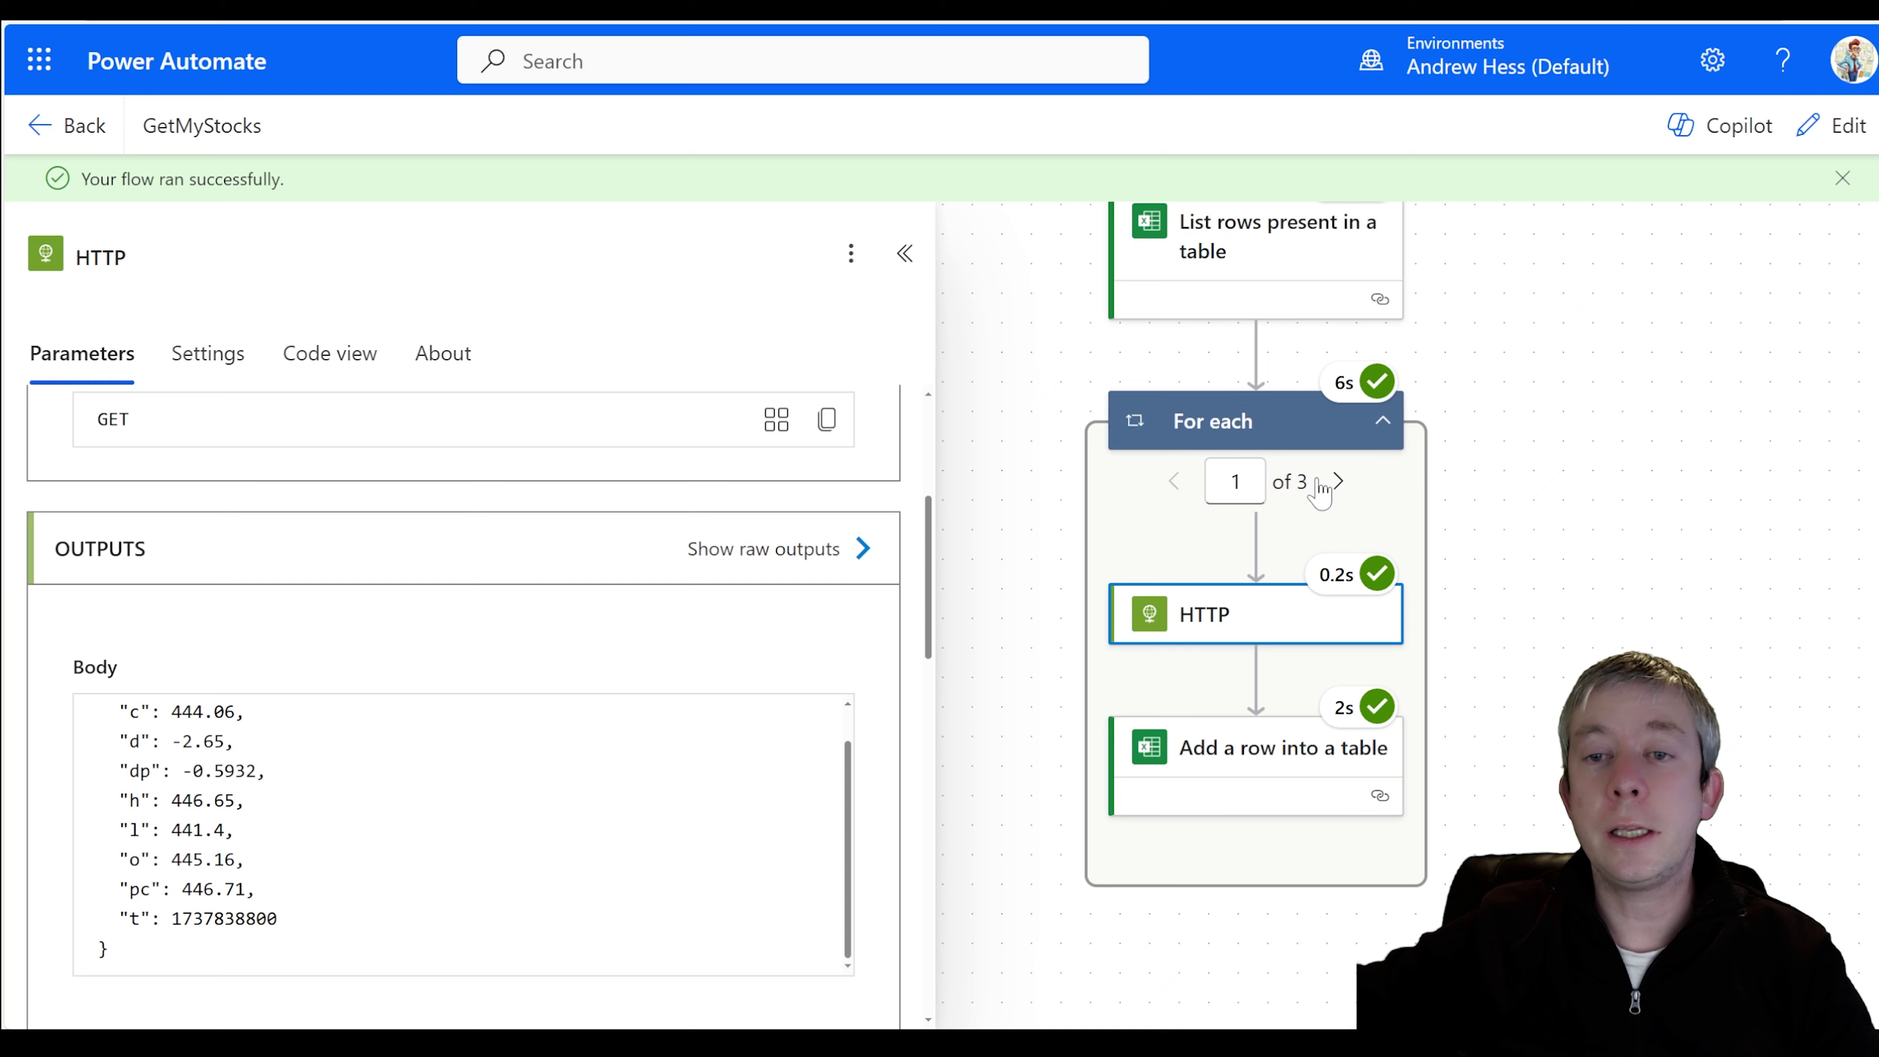
- Go through the second and third loop iterations, checking the symbol in the HTTP URI and the returned body
click(1336, 481)
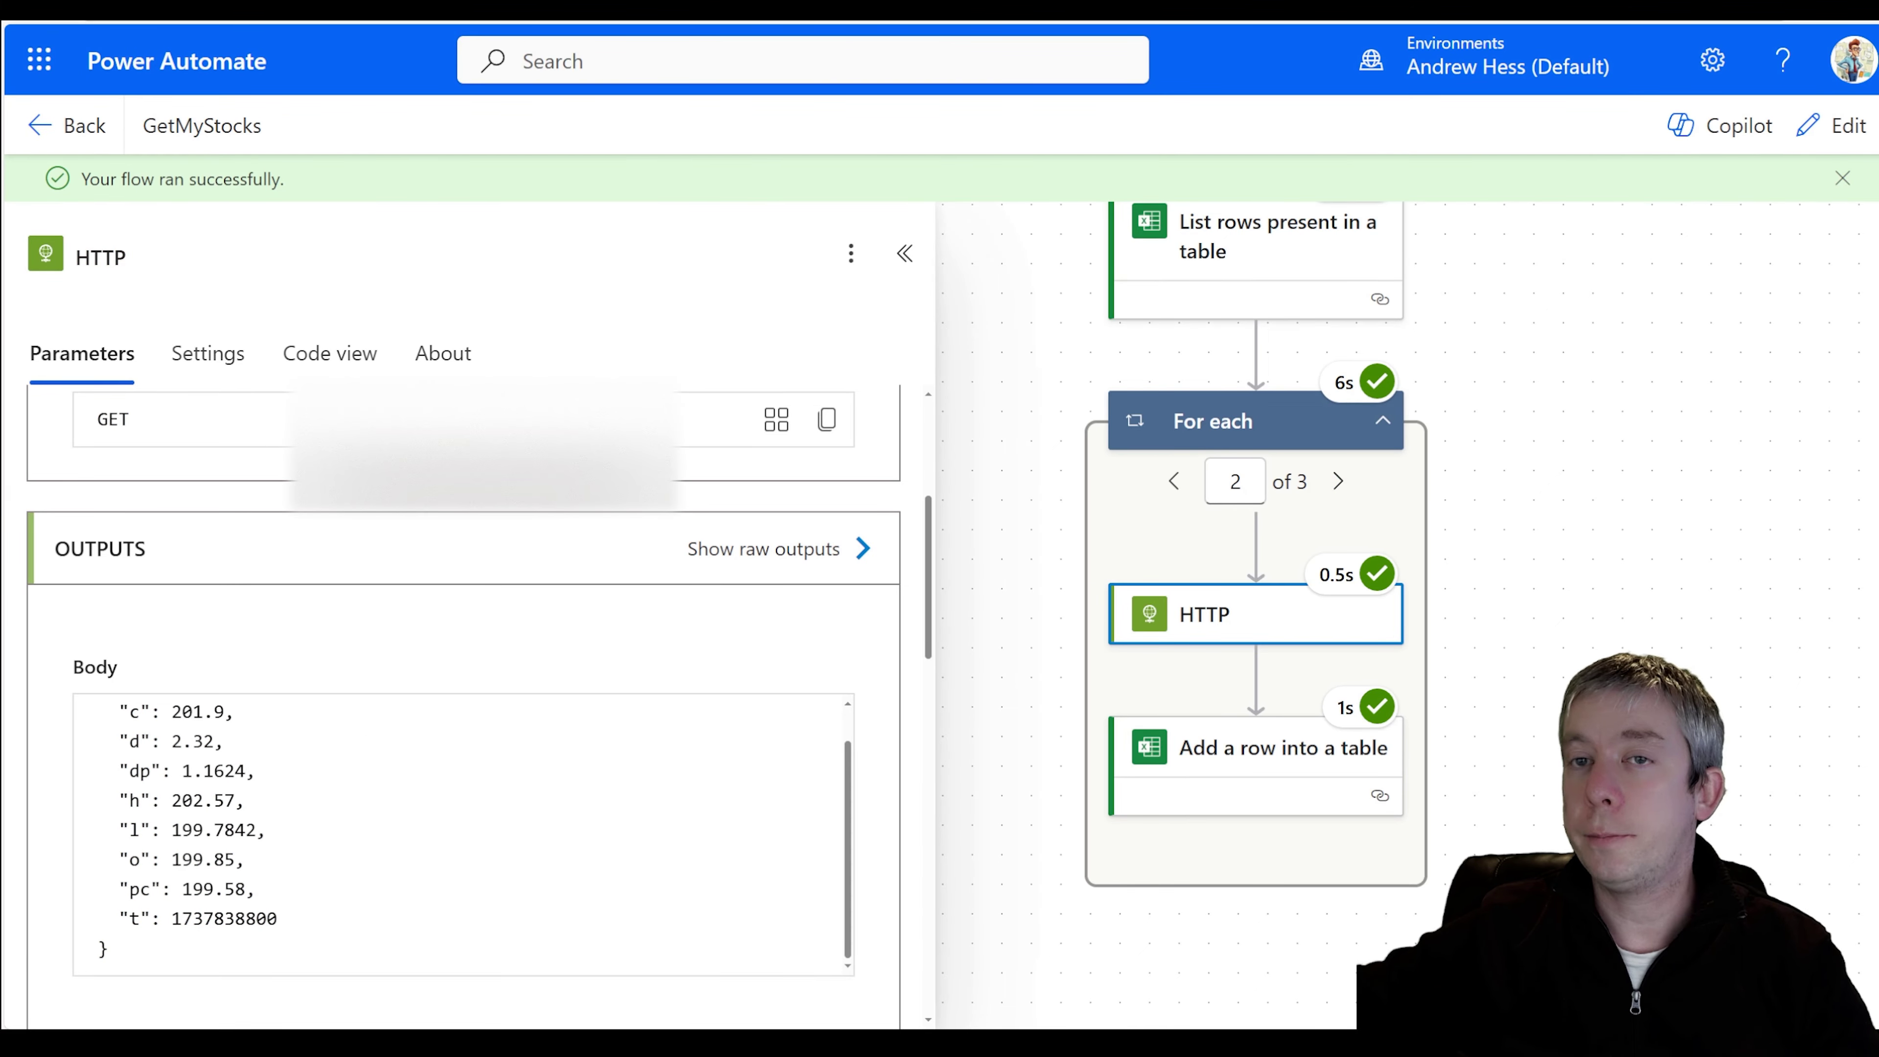
scroll(201, 525, up, 3)
drag(187, 497, 224, 498)
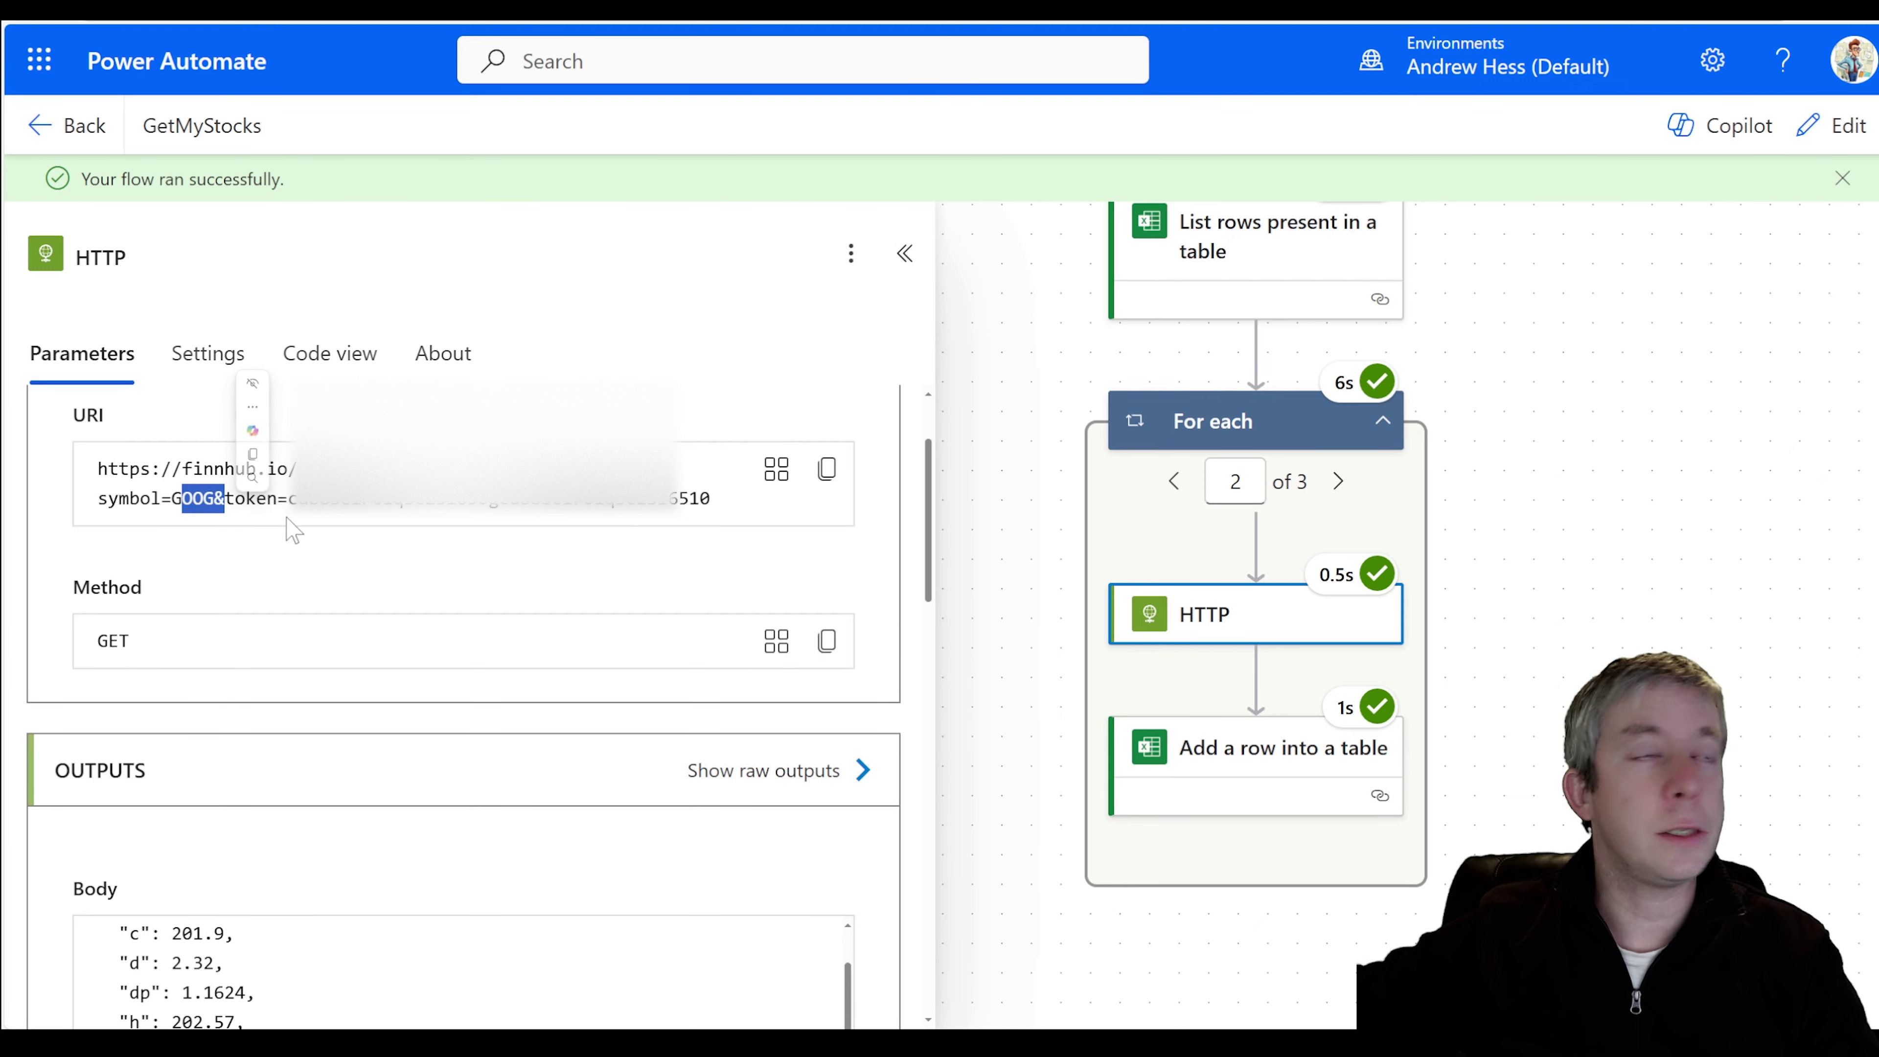
click(1338, 481)
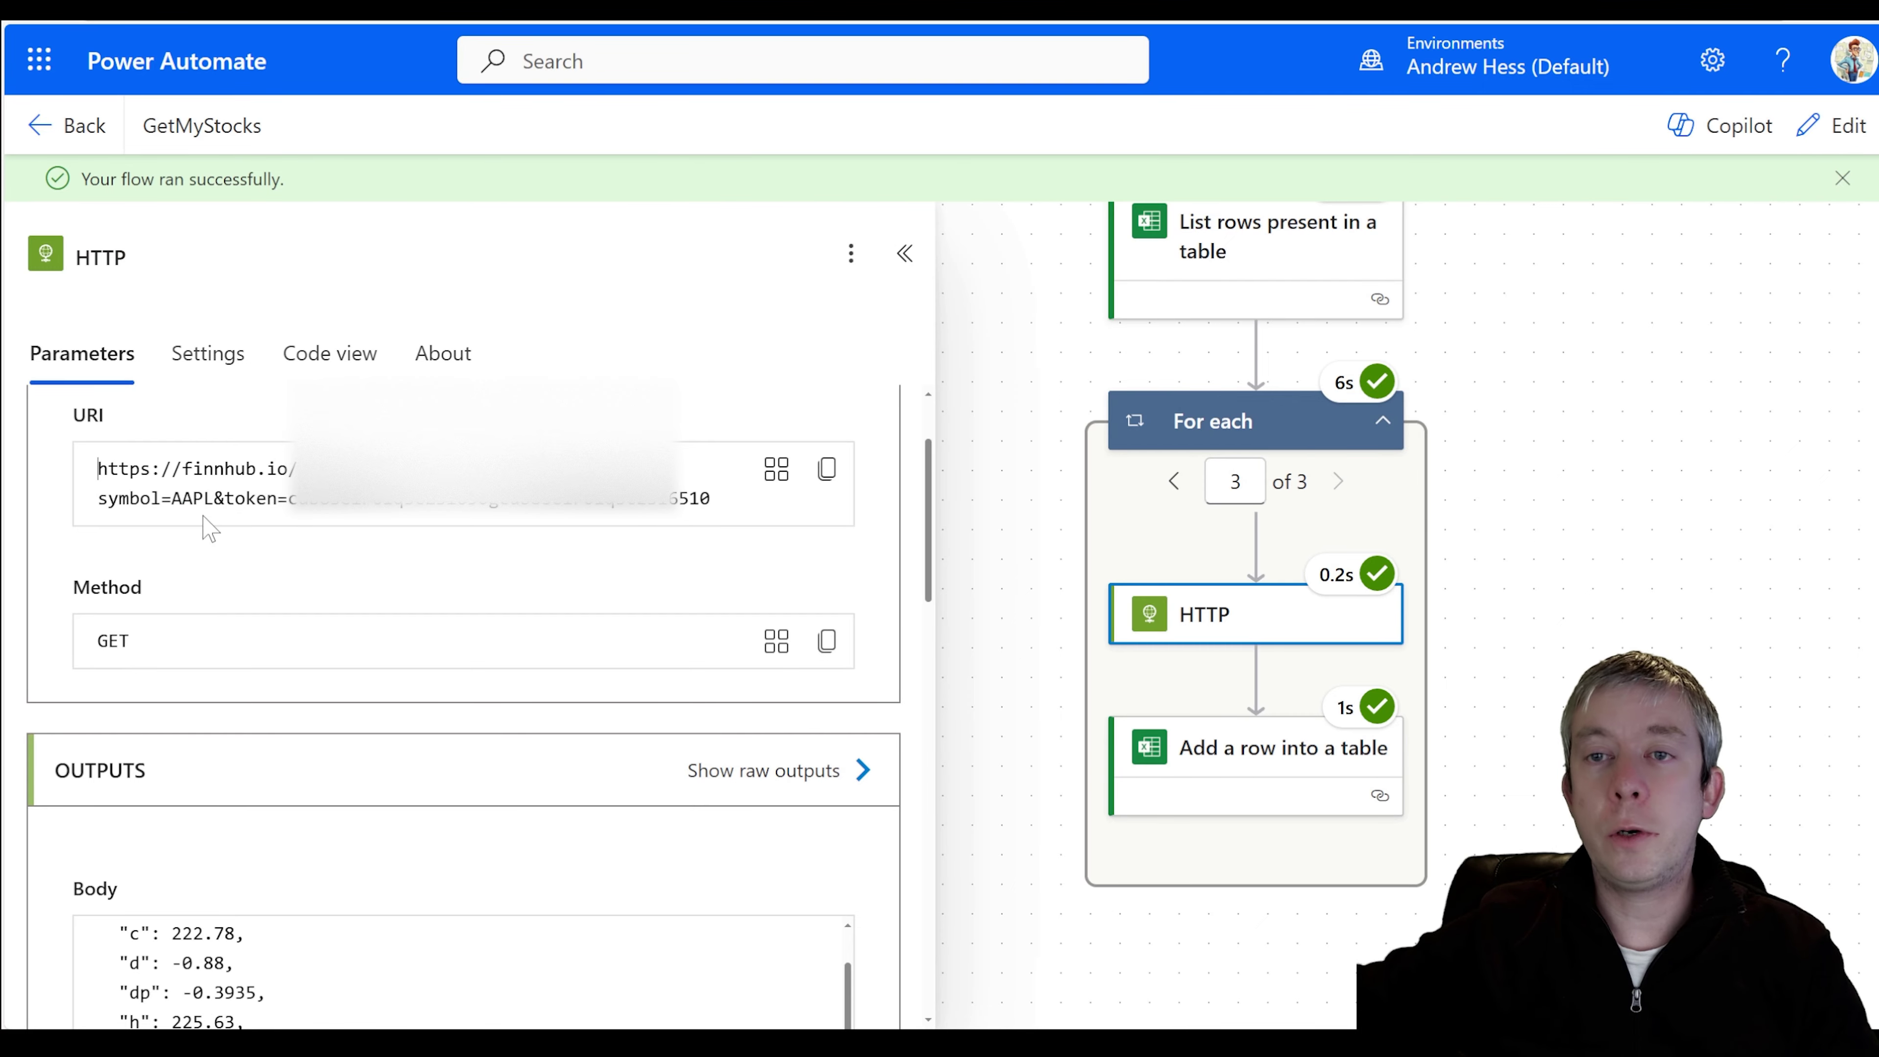
scroll(244, 537, down, 4)
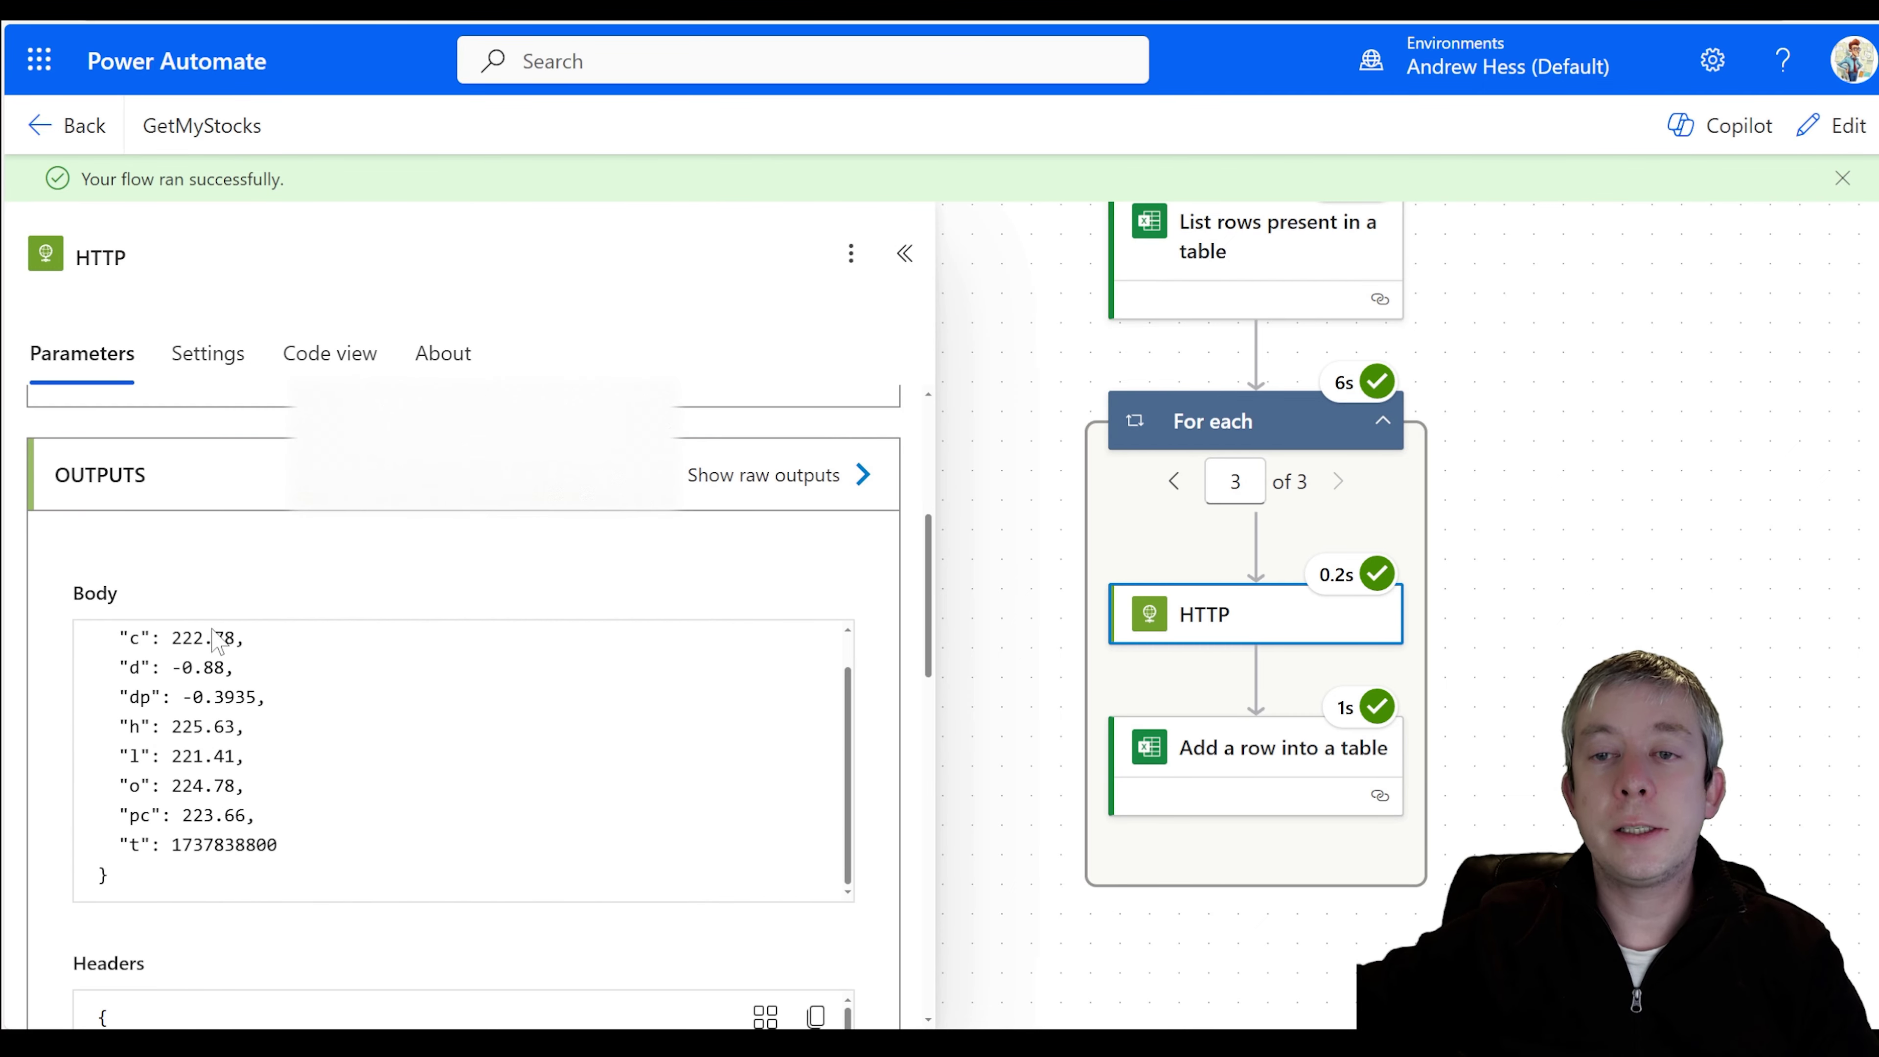
- Compare the third iteration's Add a row into a table run details with the HTTP action's output body
click(1243, 789)
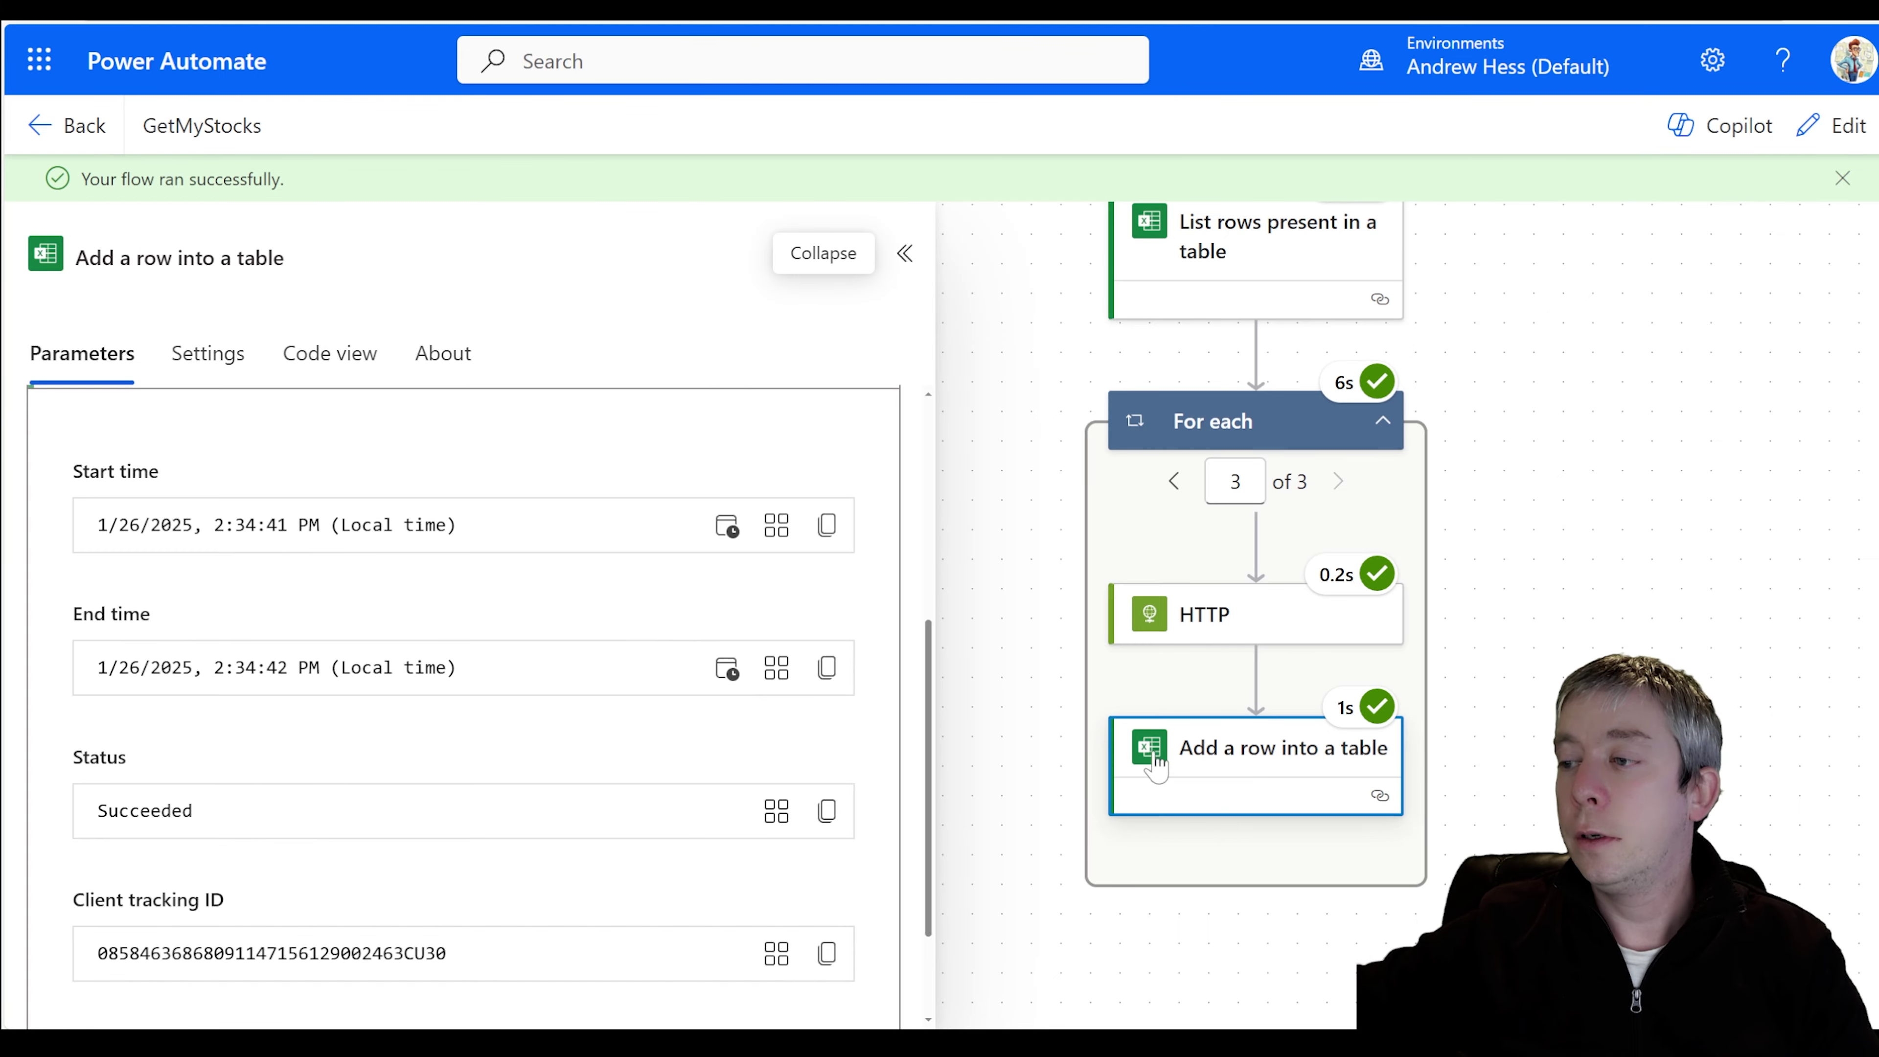
click(1258, 622)
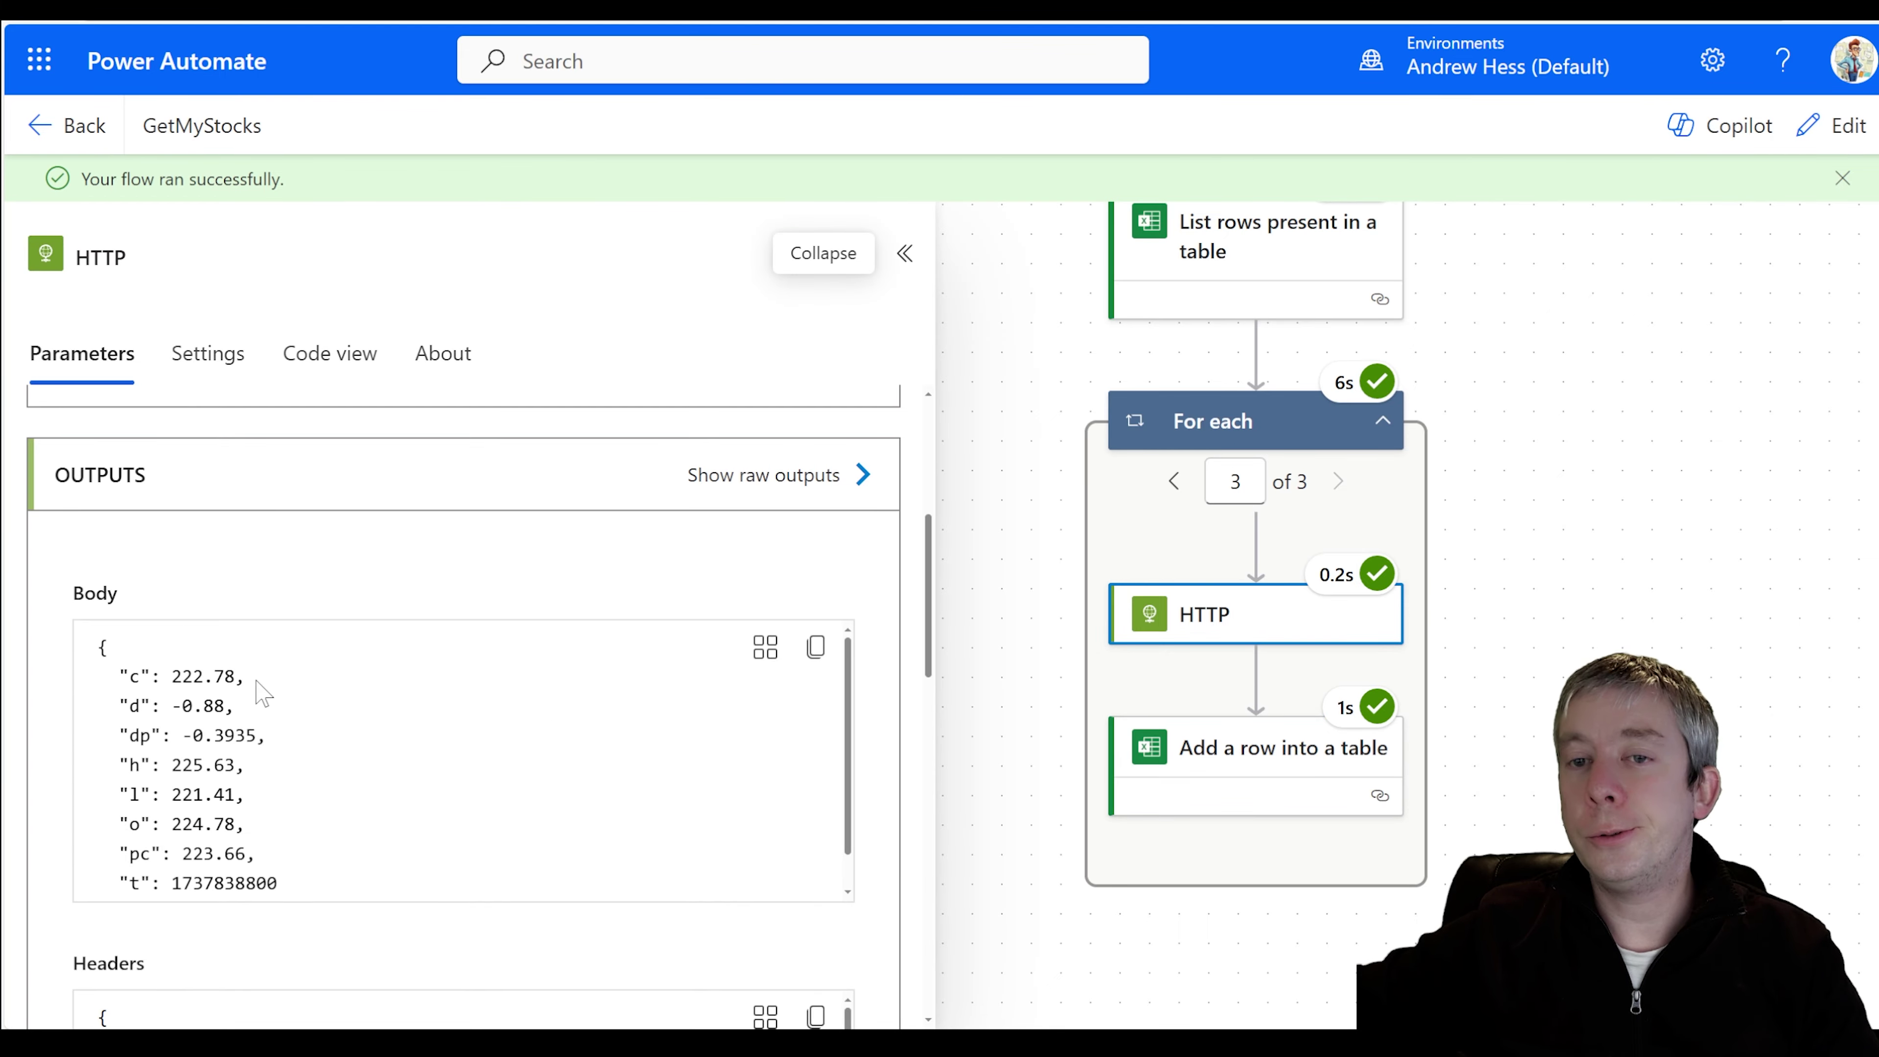
click(1258, 748)
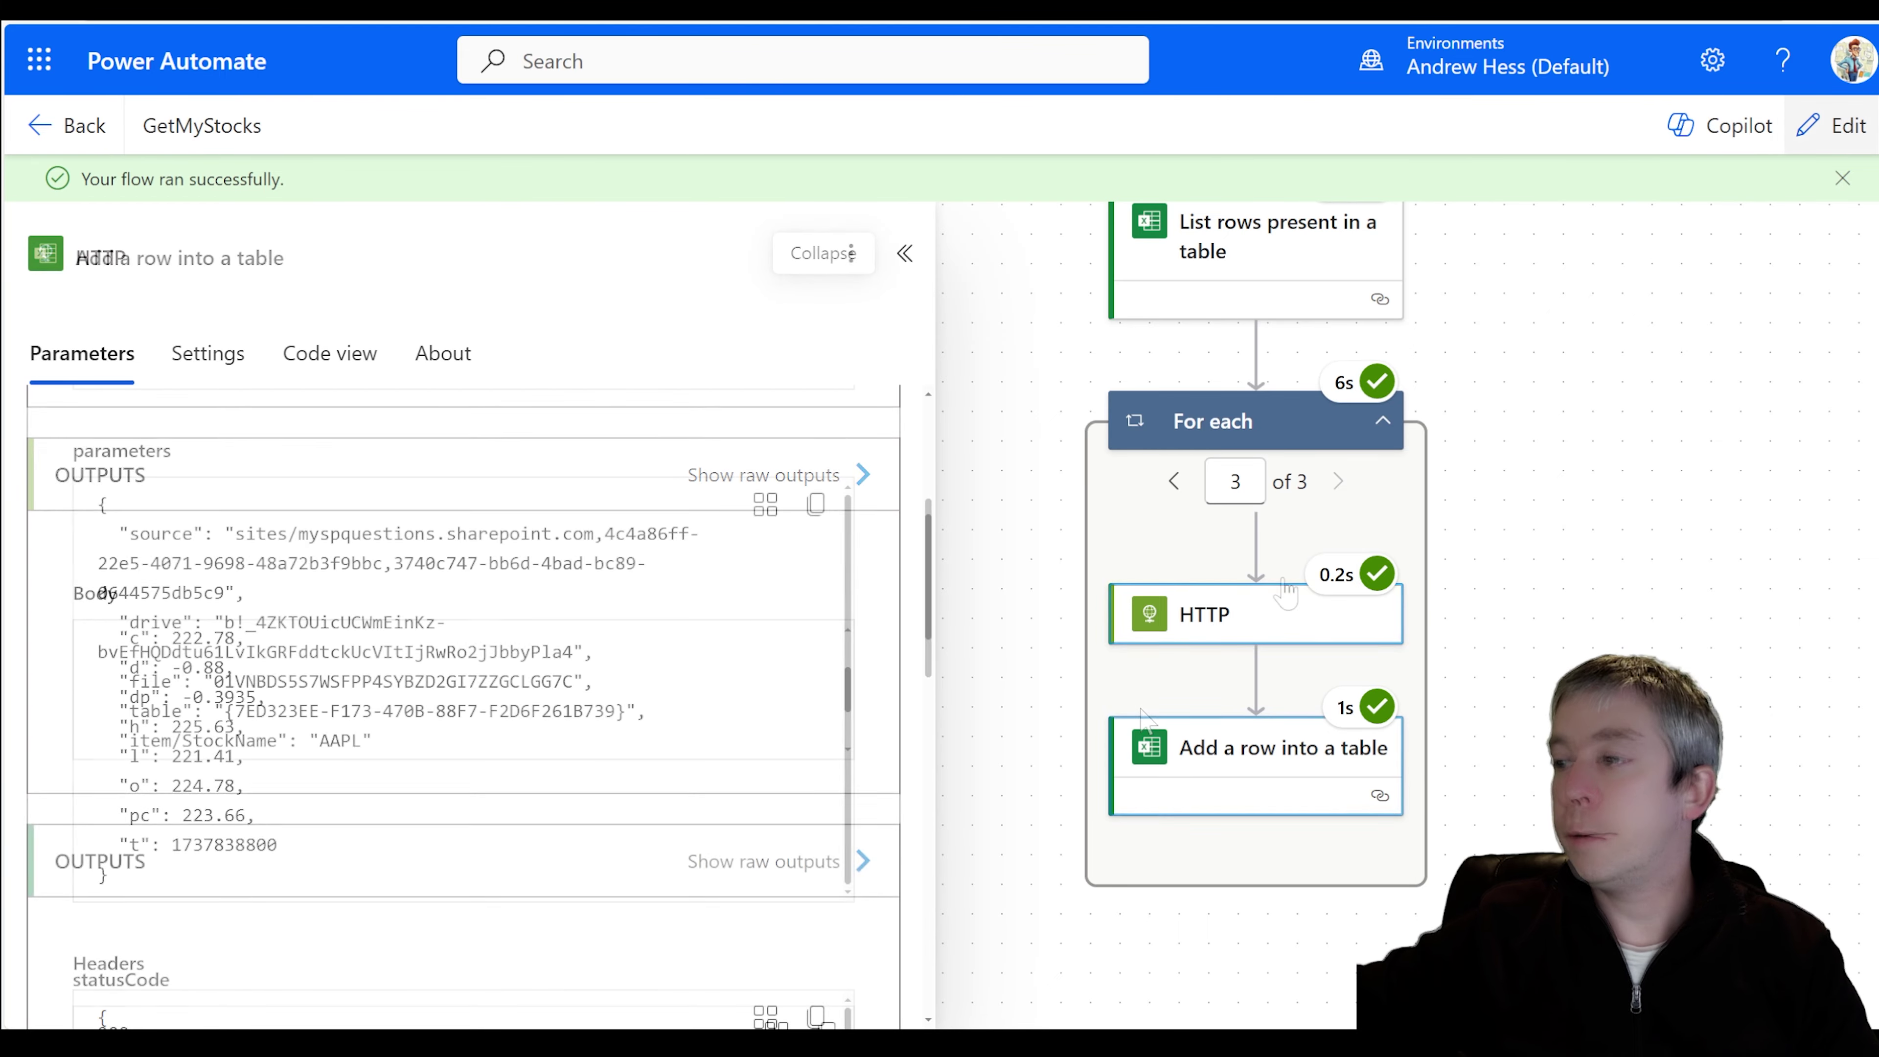
click(1835, 125)
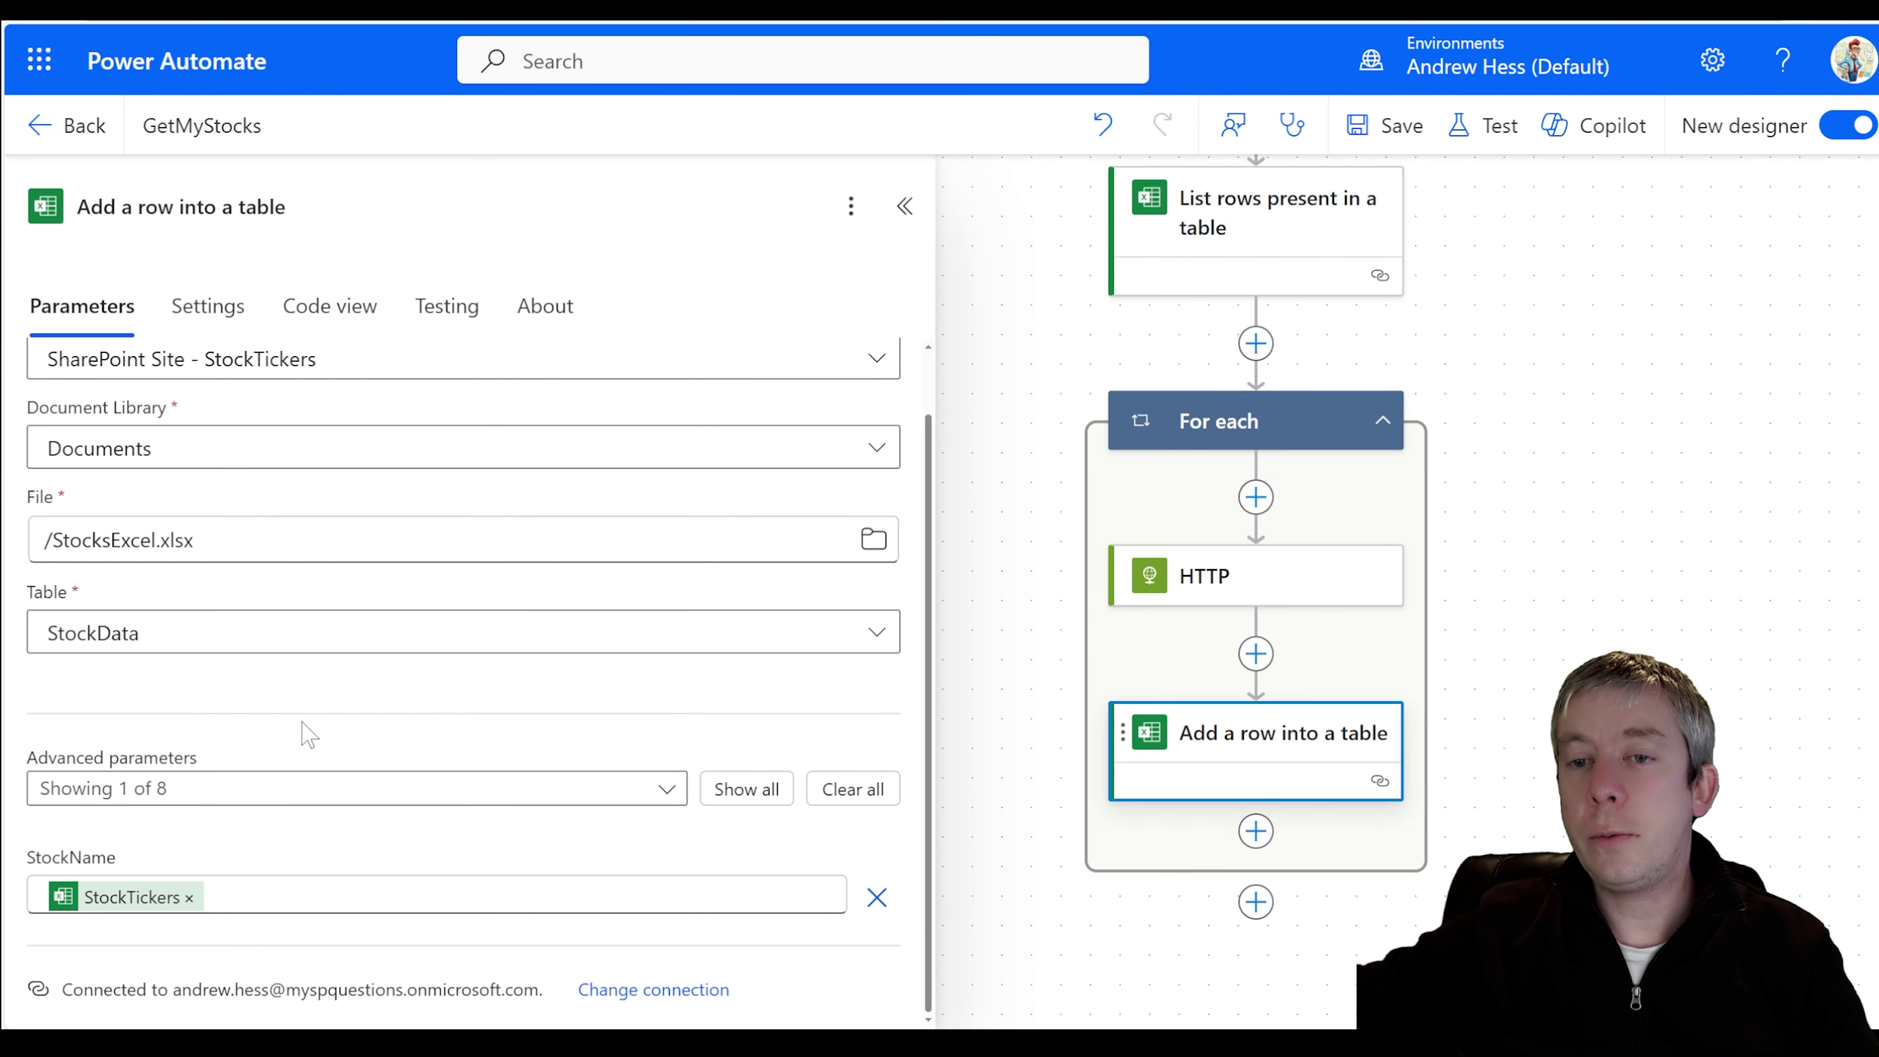
click(746, 786)
scroll(285, 722, down, 5)
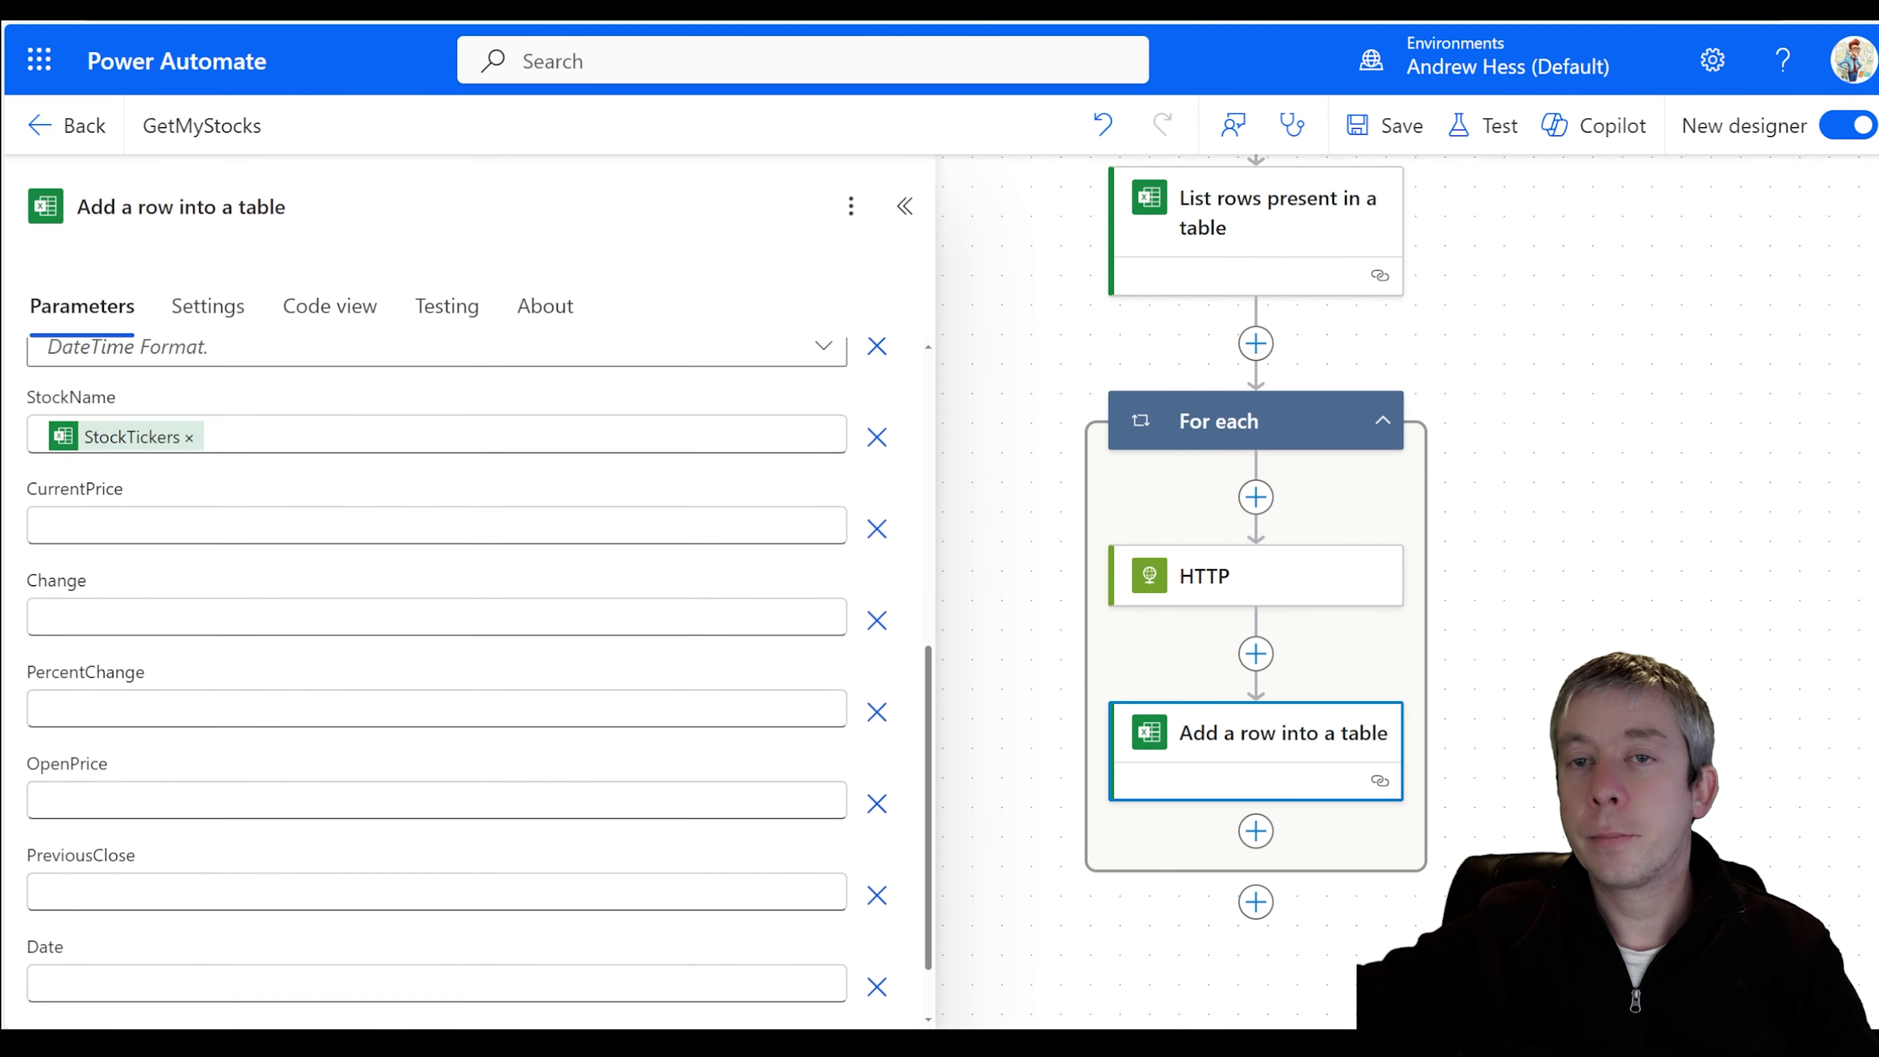
click(289, 585)
click(849, 565)
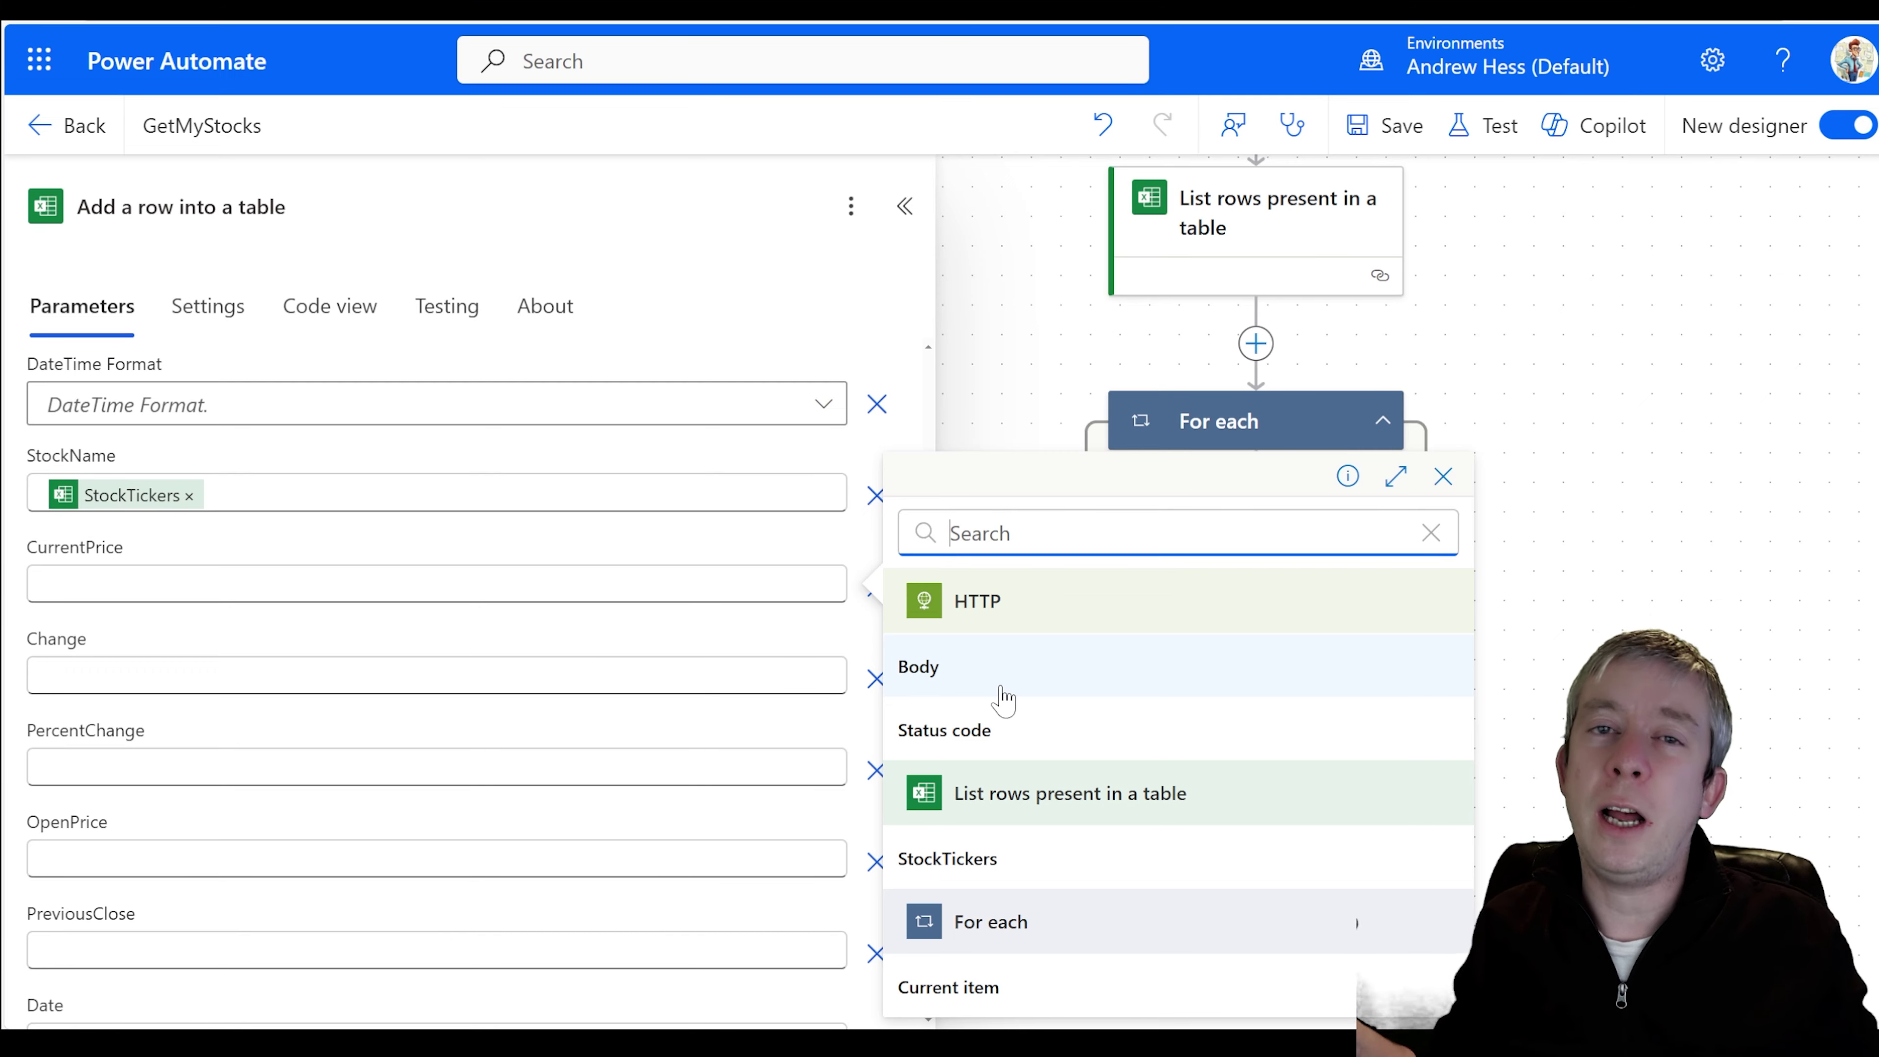
click(45, 133)
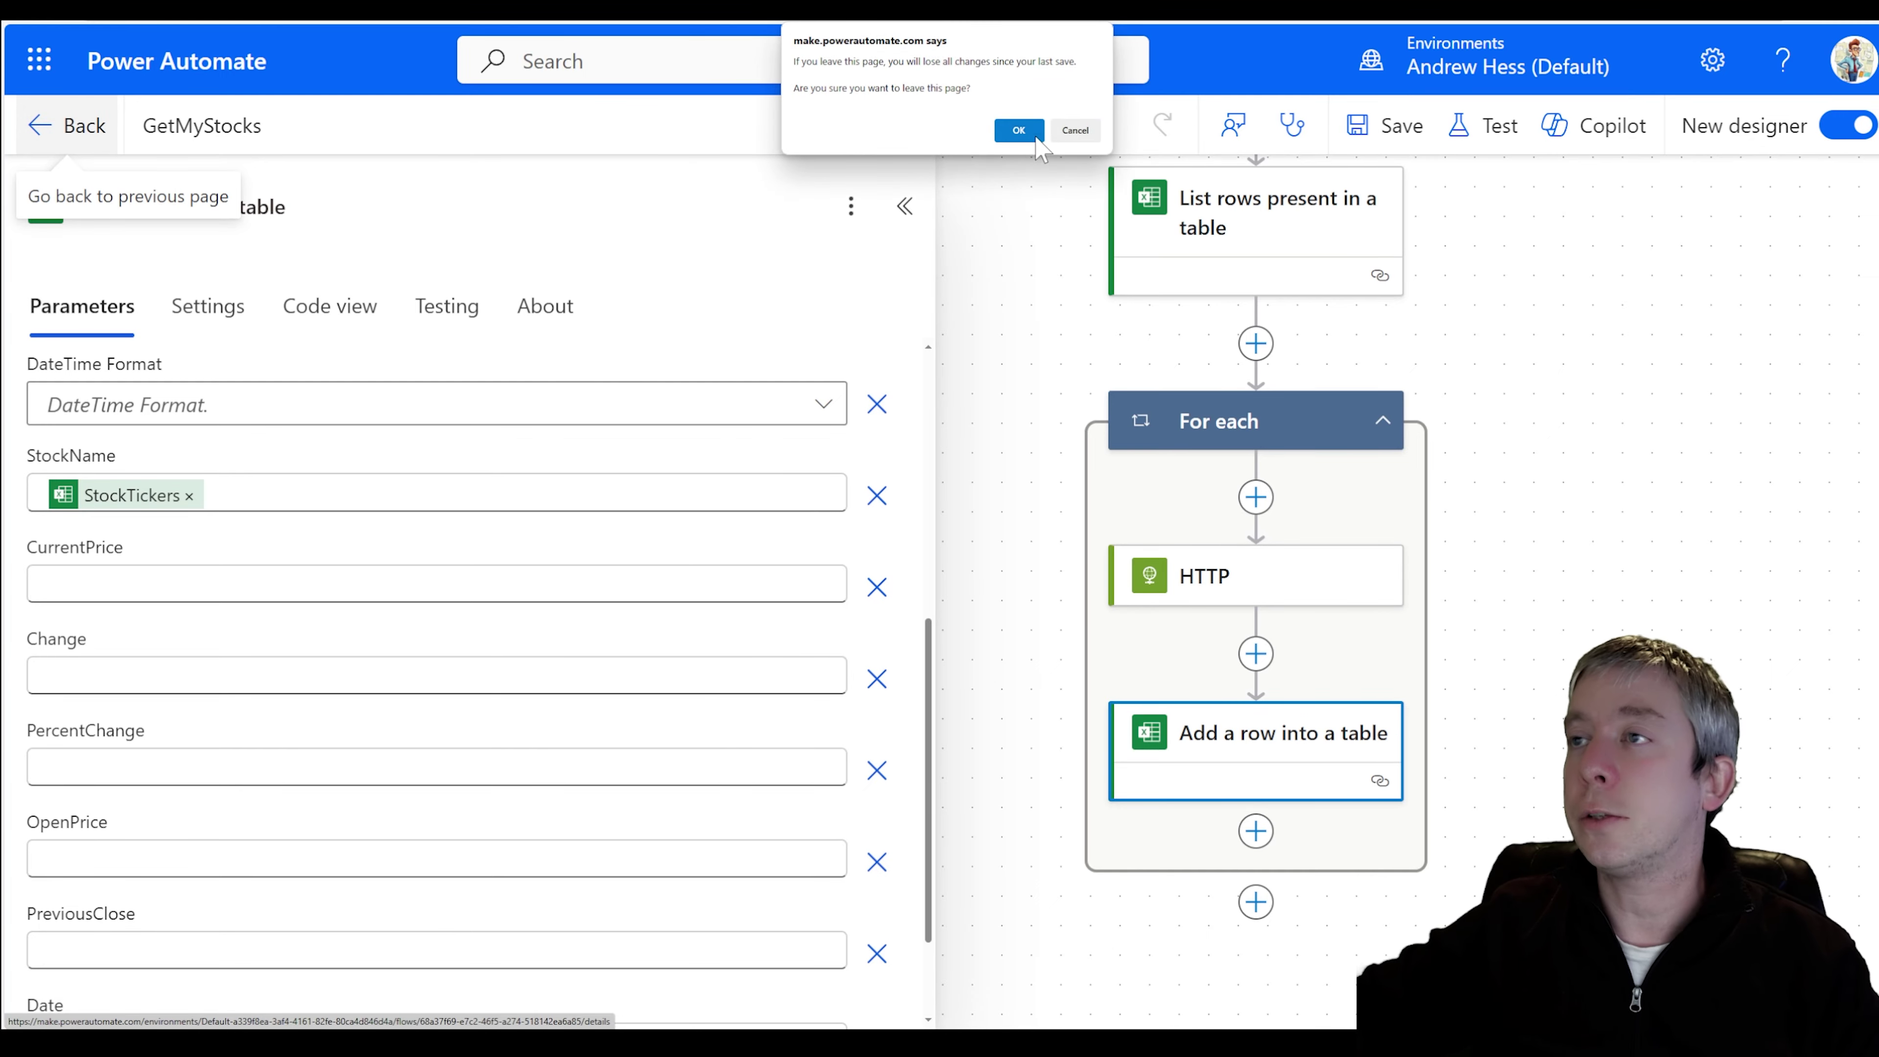
click(1025, 132)
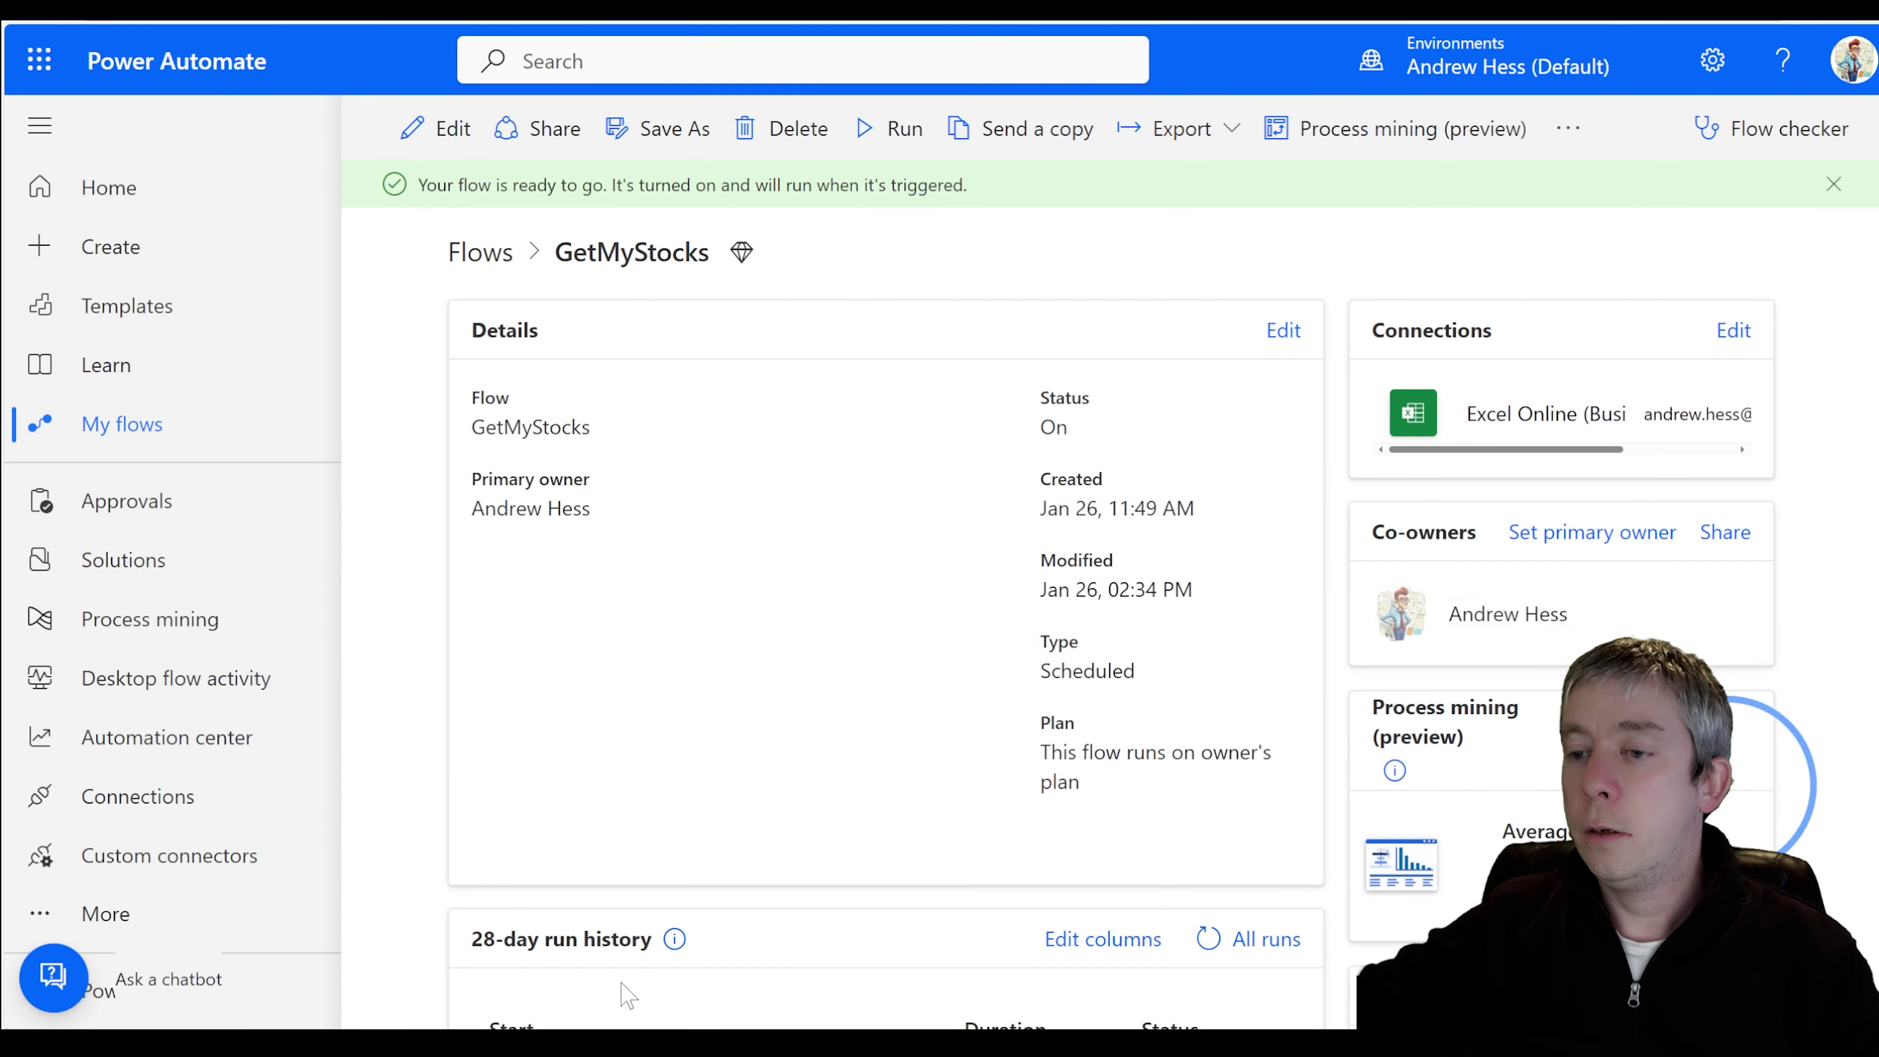
- Open the latest GetMyStocks run and view the HTTP action's output body for the first For each iteration
scroll(592, 873, down, 2)
click(592, 946)
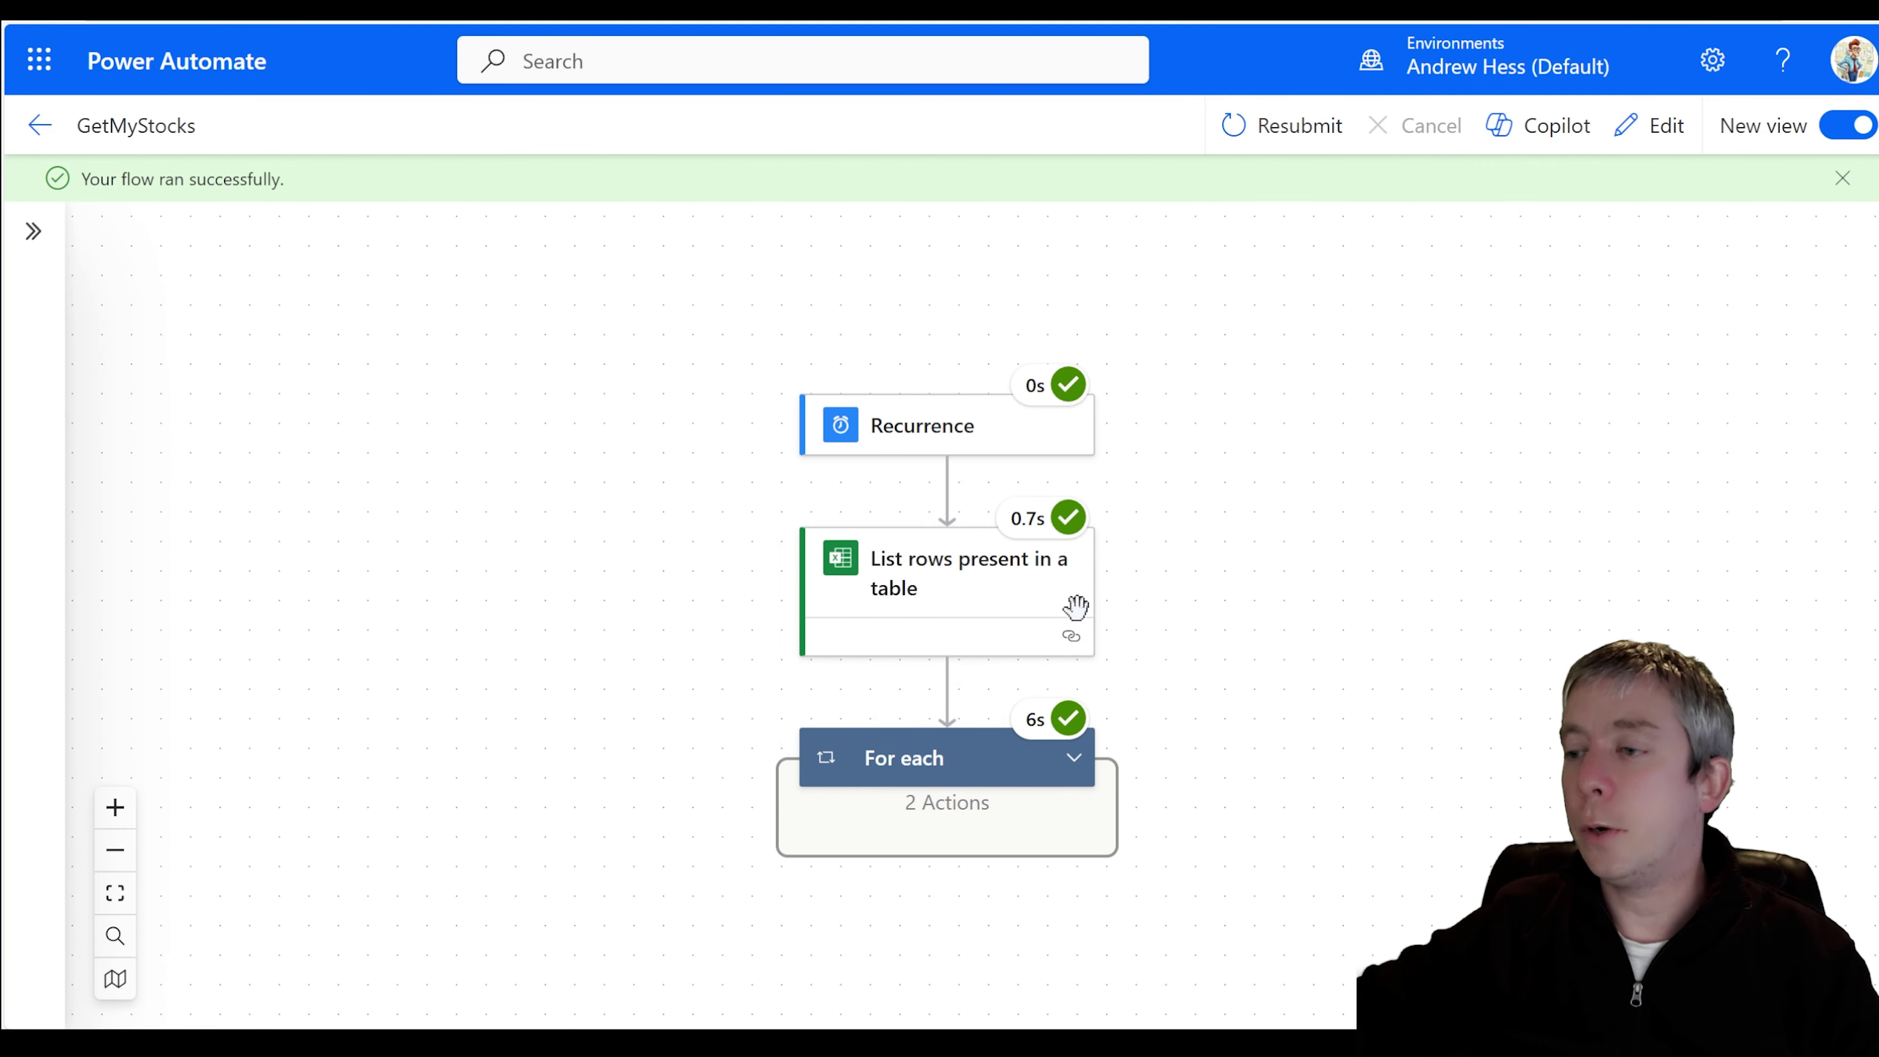
drag(1267, 764, 1234, 432)
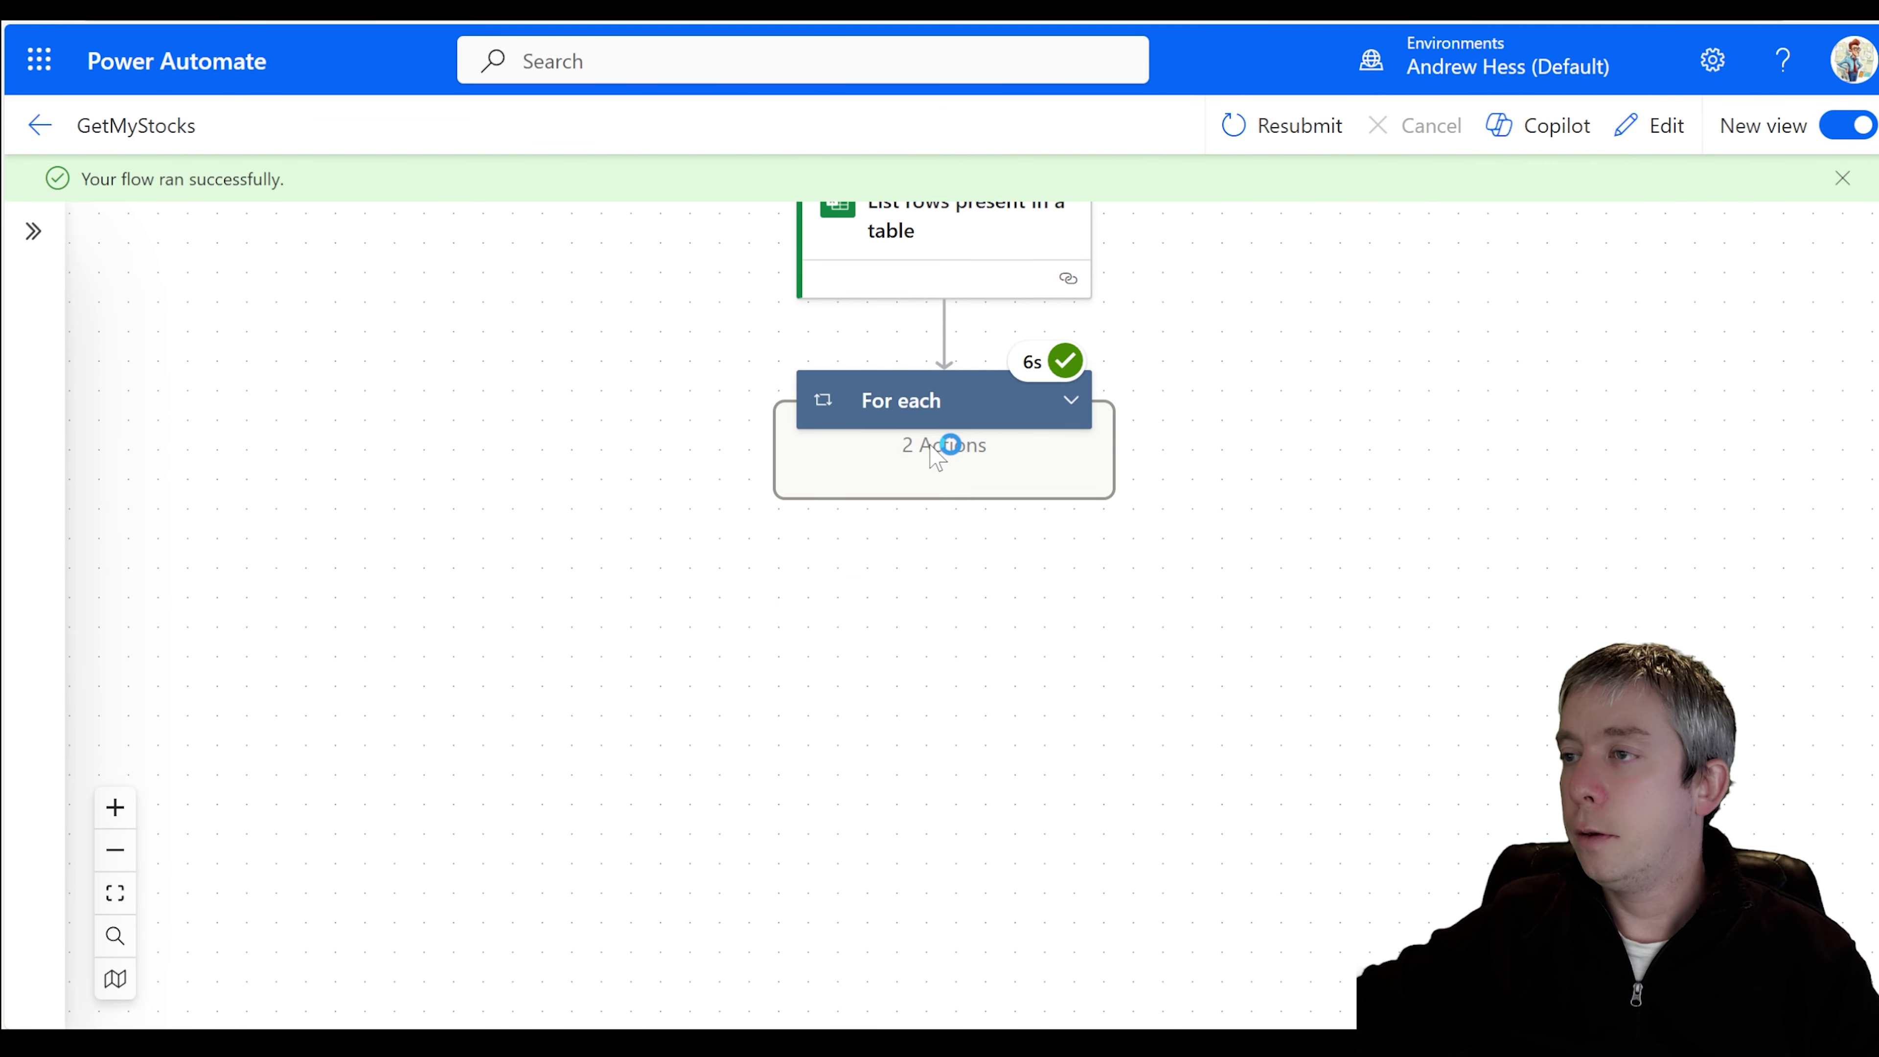
click(1070, 406)
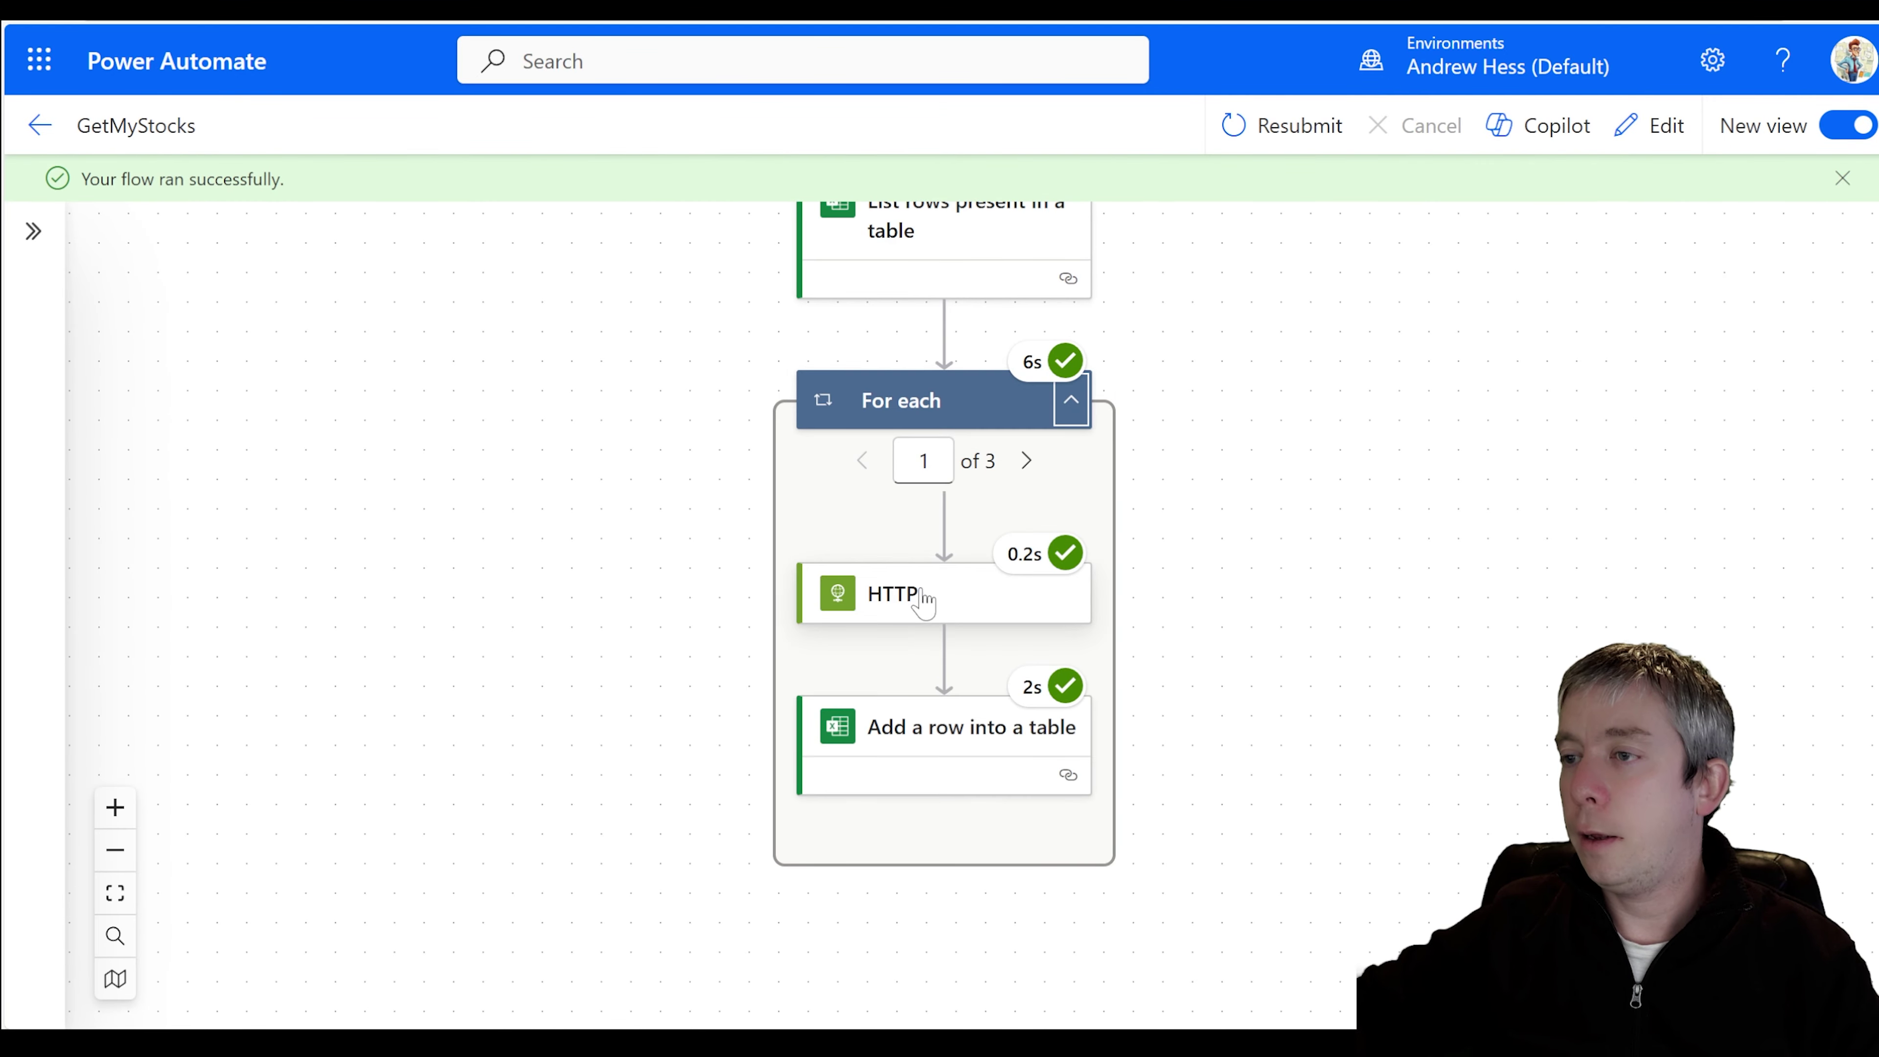
click(947, 612)
scroll(587, 610, down, 5)
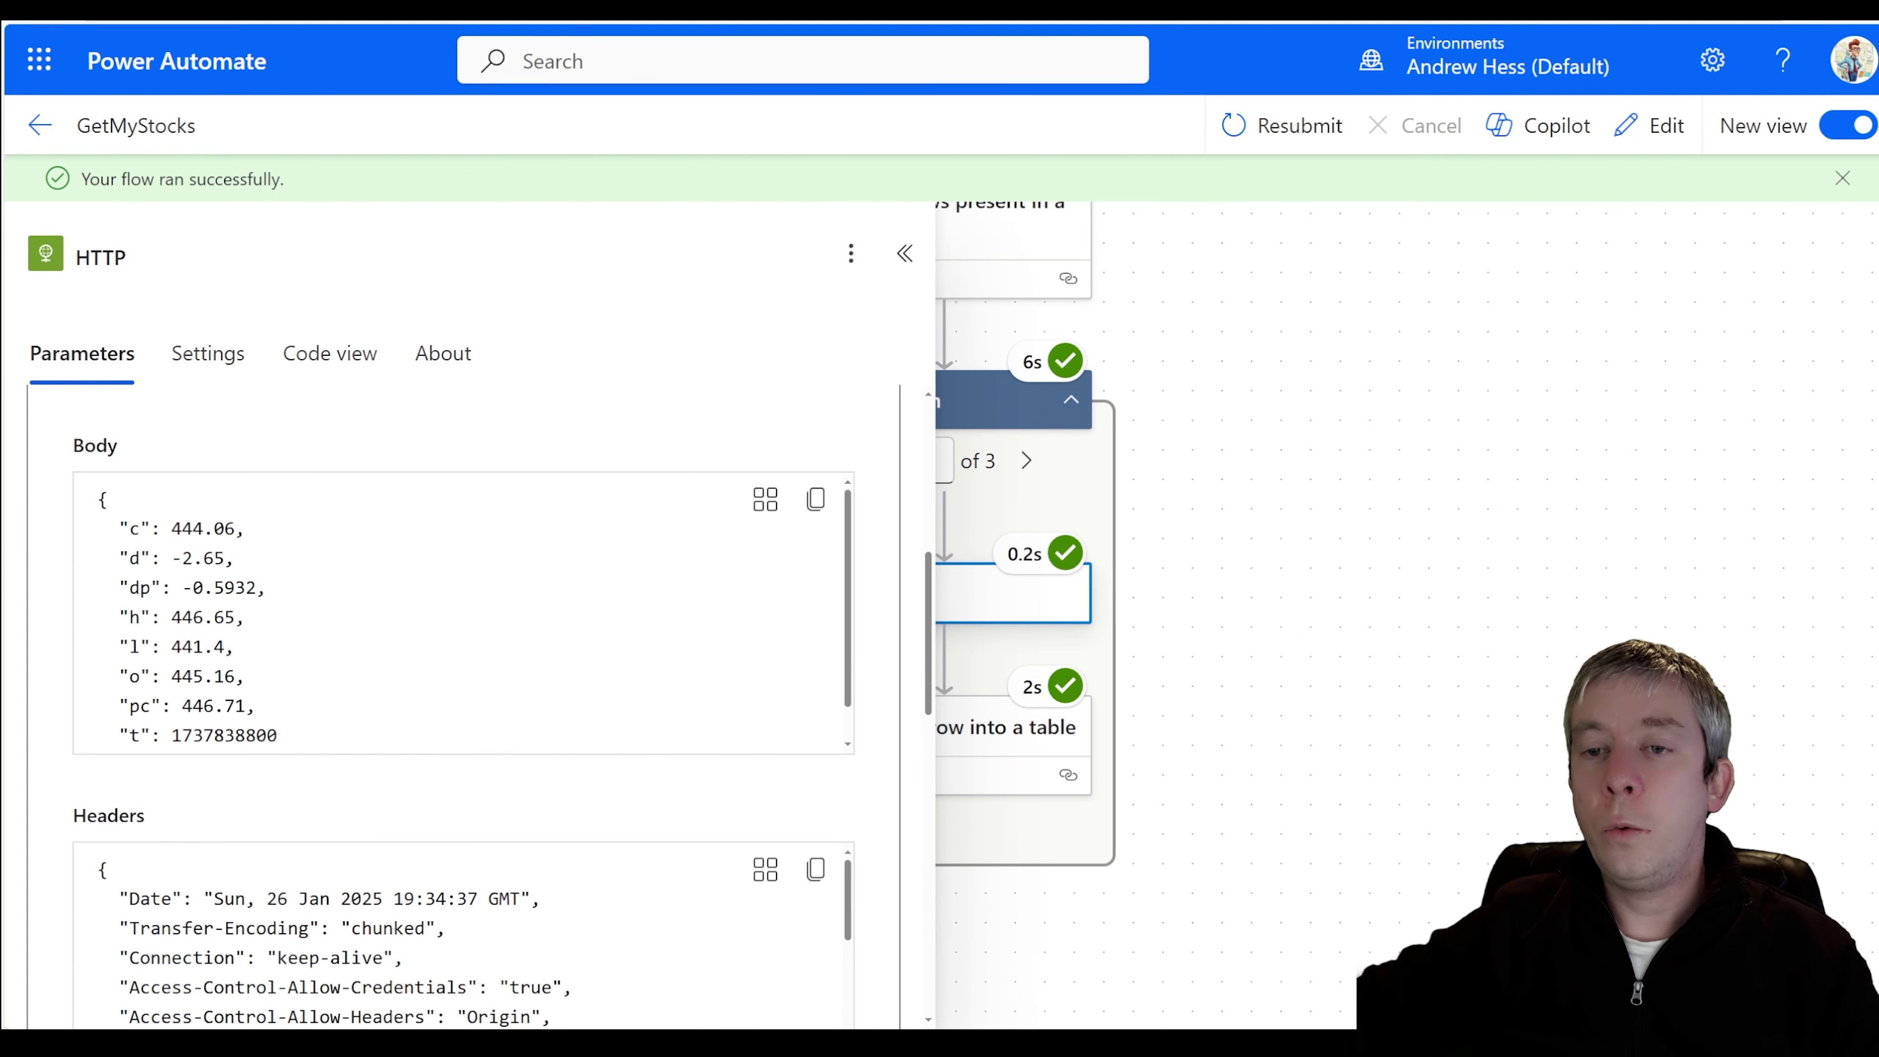
- Examine the HTTP action's raw outputs, locating the c property nested inside body
scroll(587, 611, up, 2)
scroll(588, 611, down, 1)
click(862, 400)
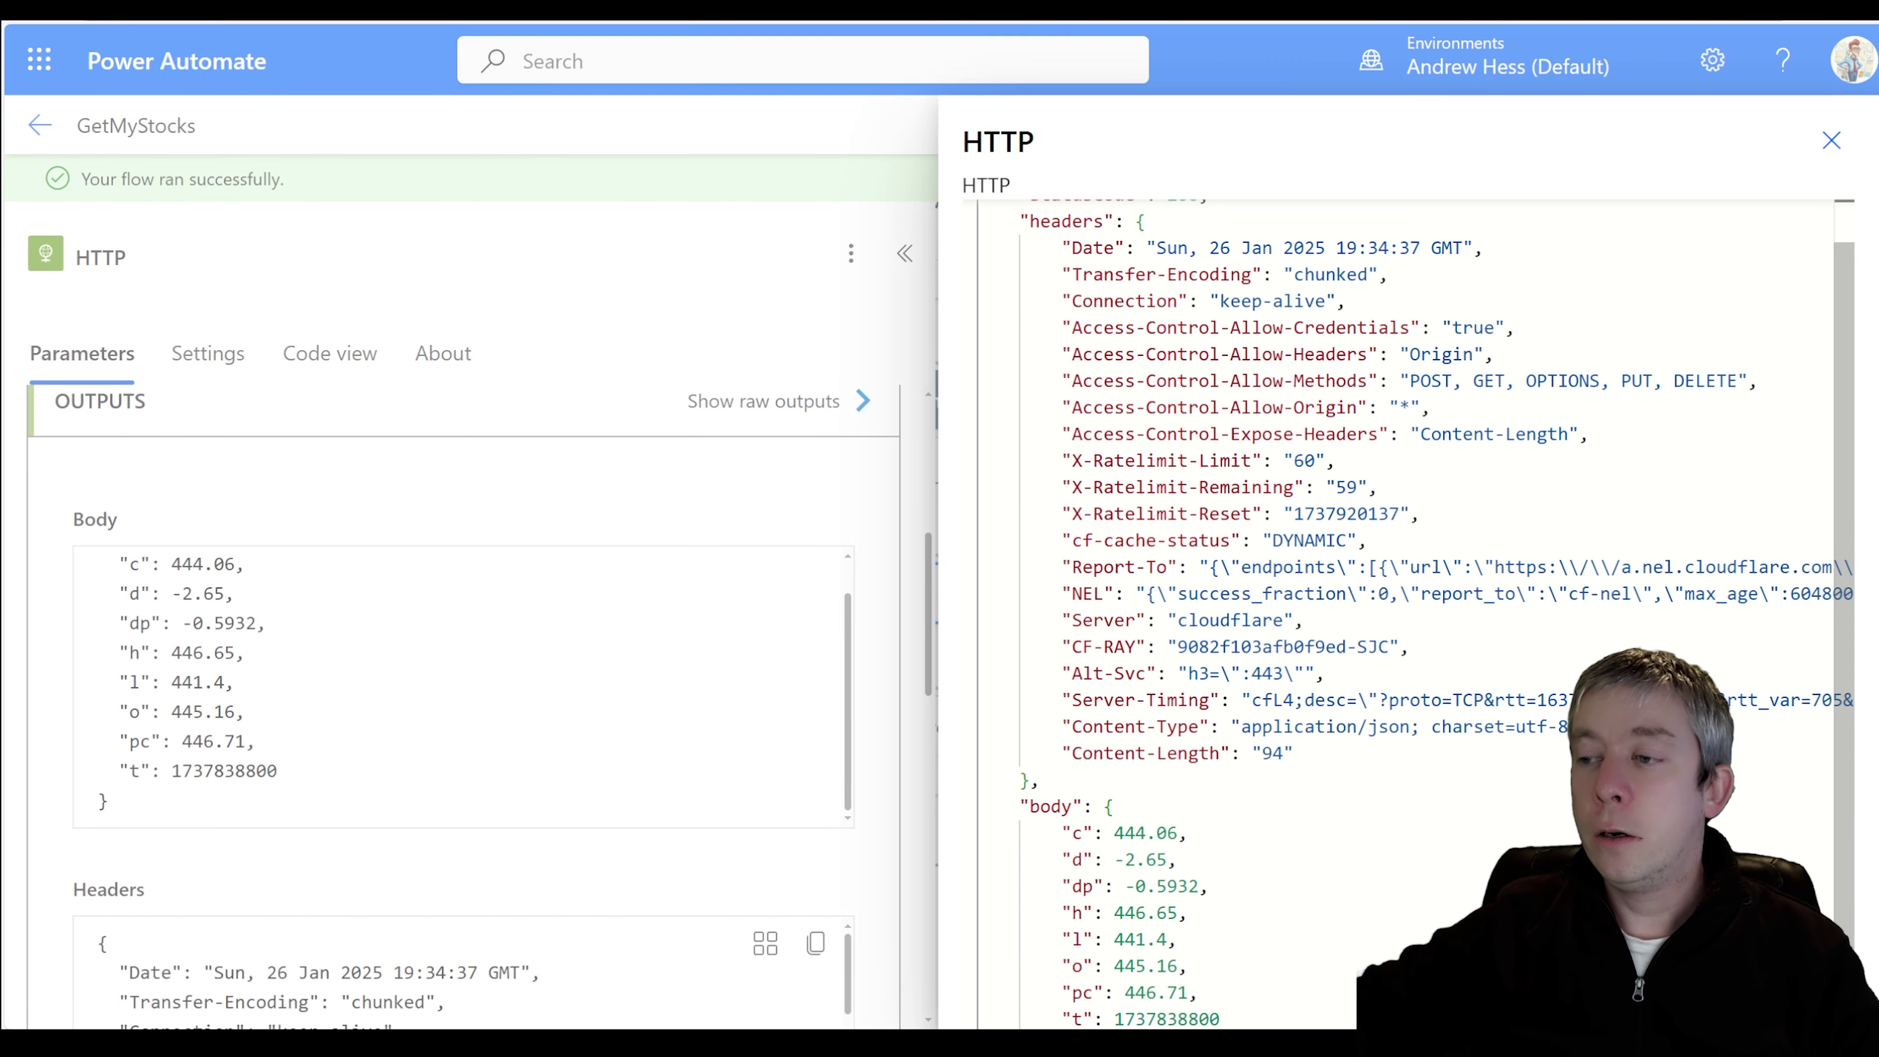
drag(1021, 806, 1103, 833)
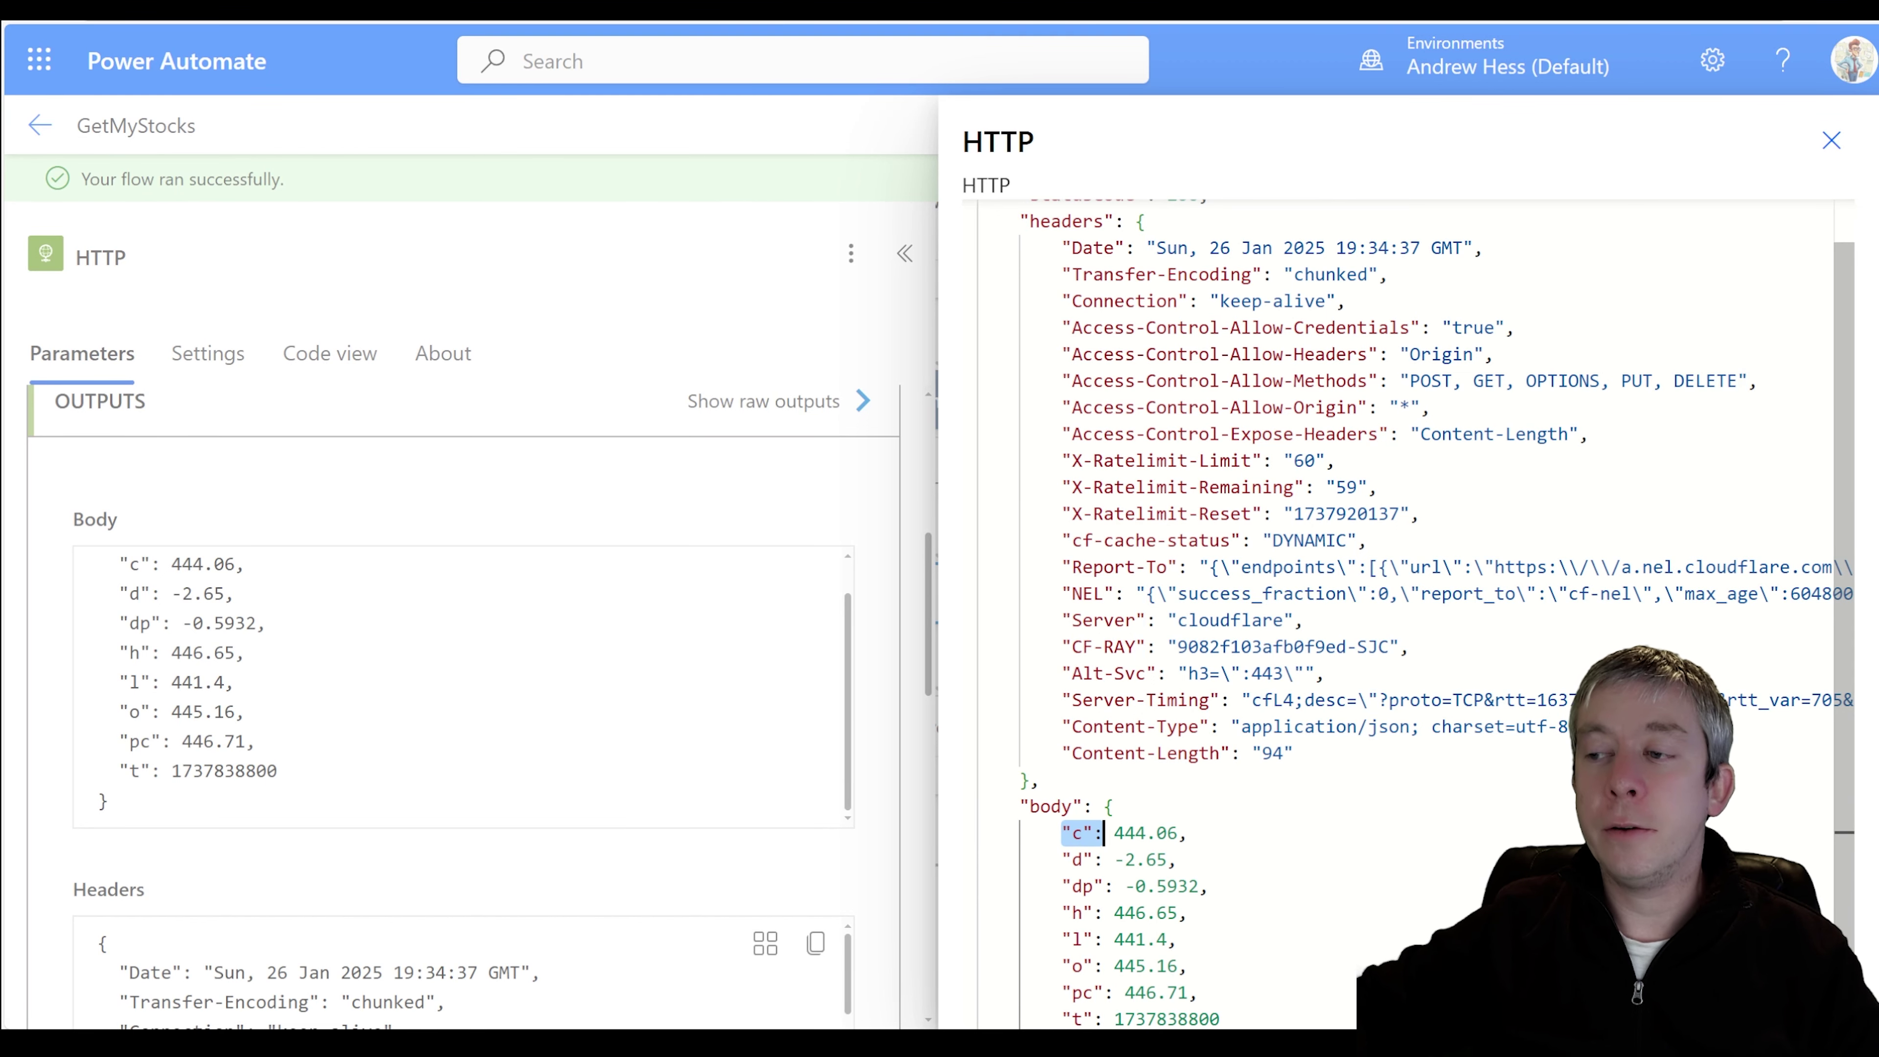
scroll(1409, 612, up, 1)
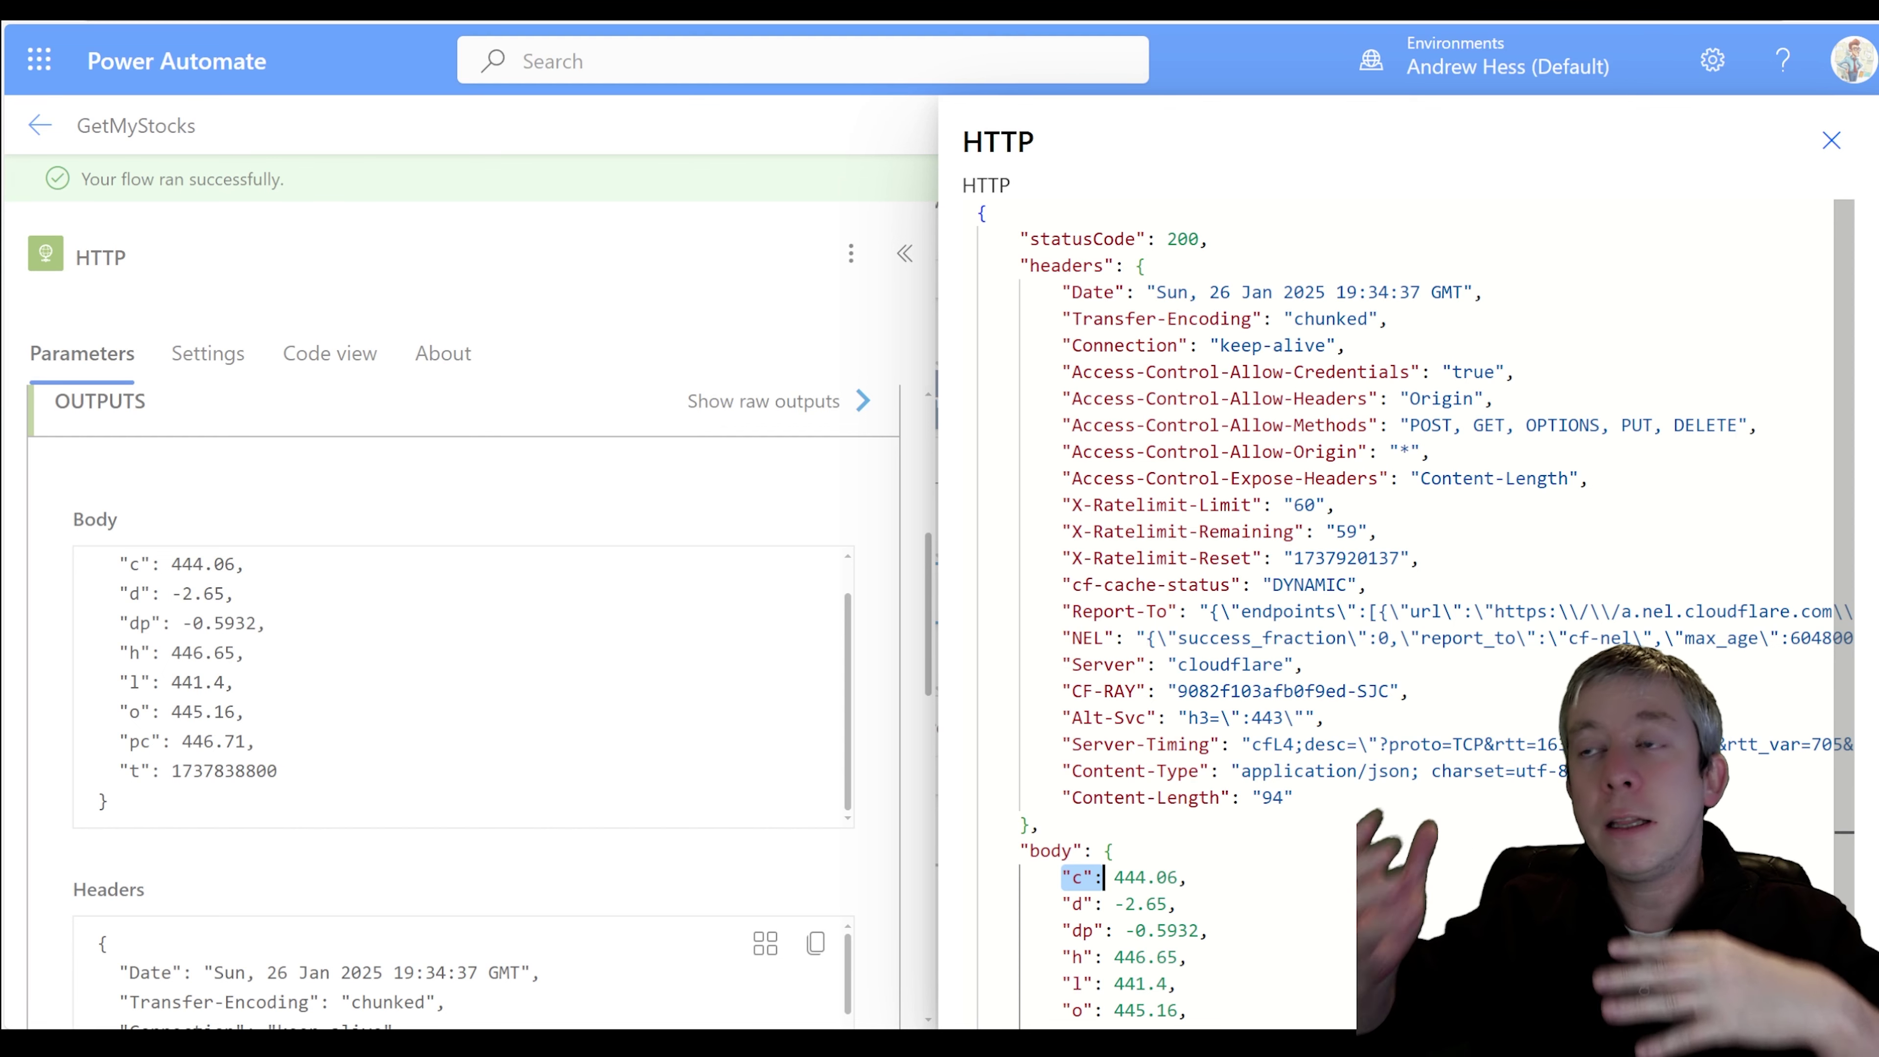
click(1838, 152)
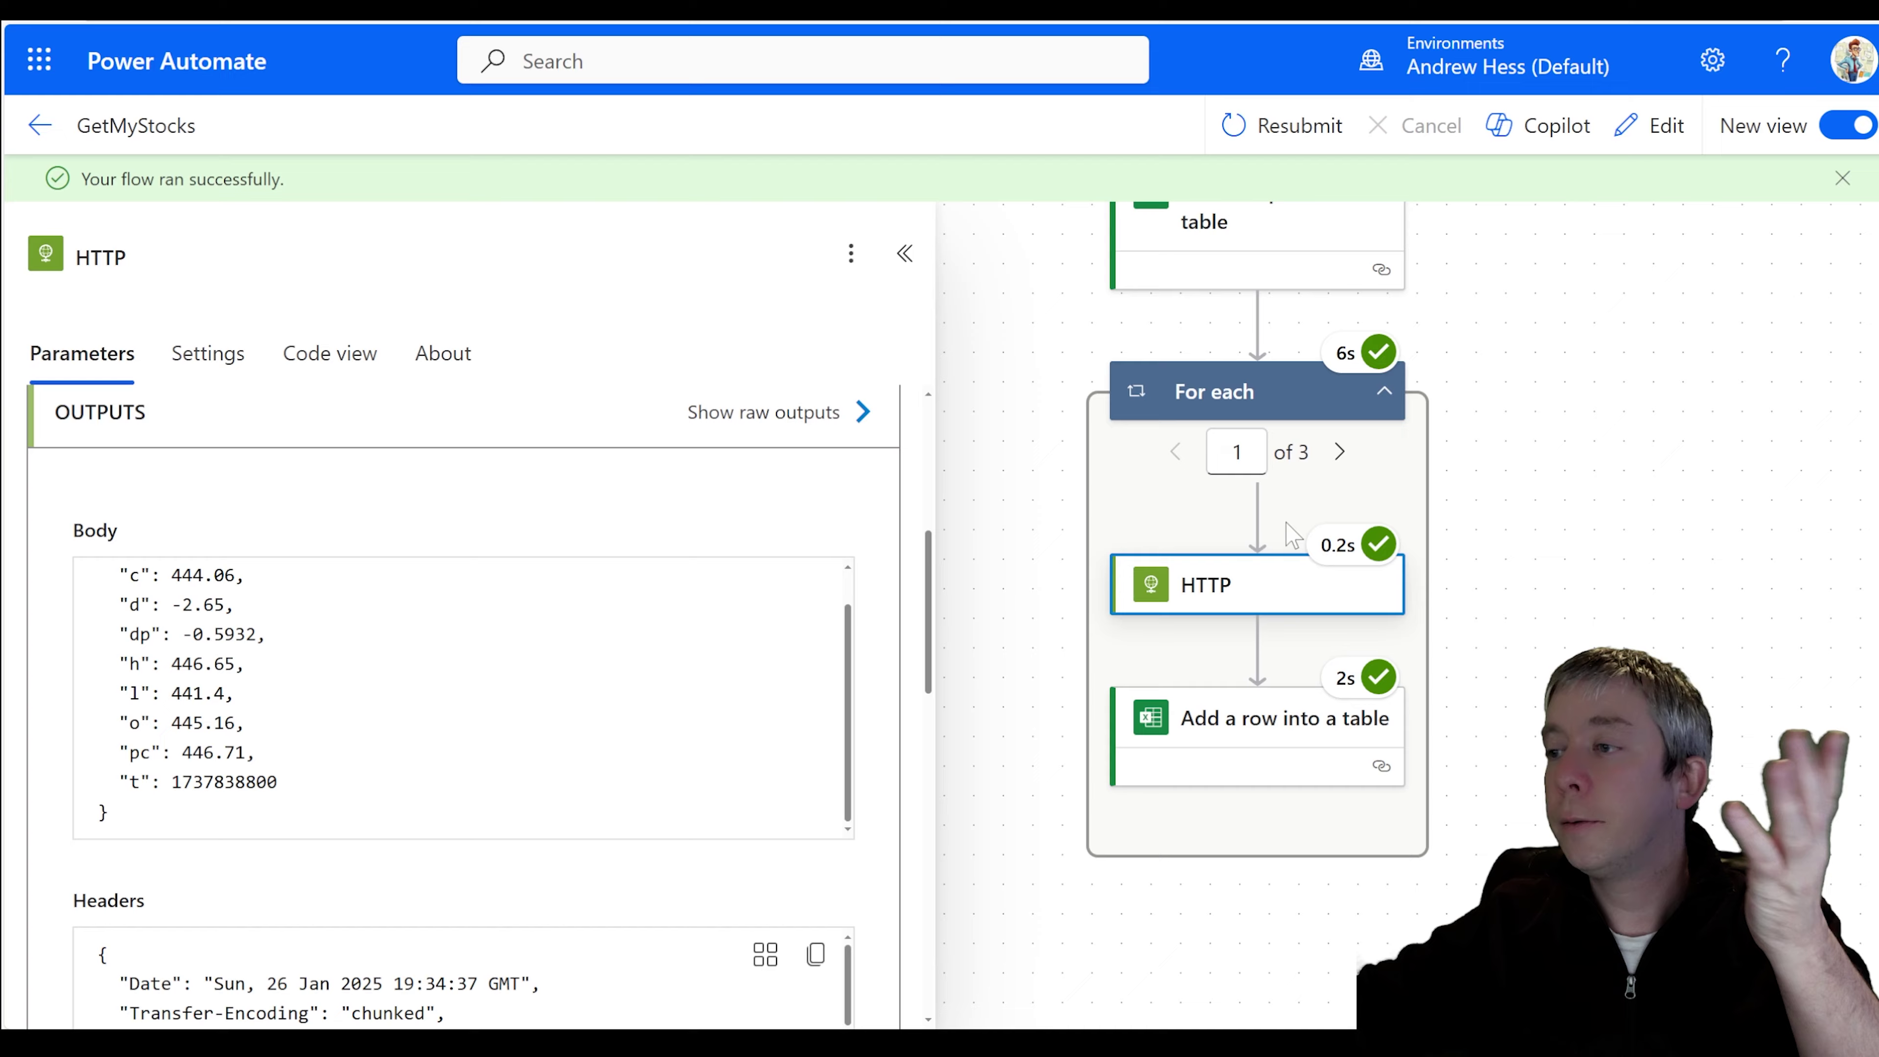
- Reopen the flow for editing and show all advanced parameters of the Add a row into a table action
click(1650, 125)
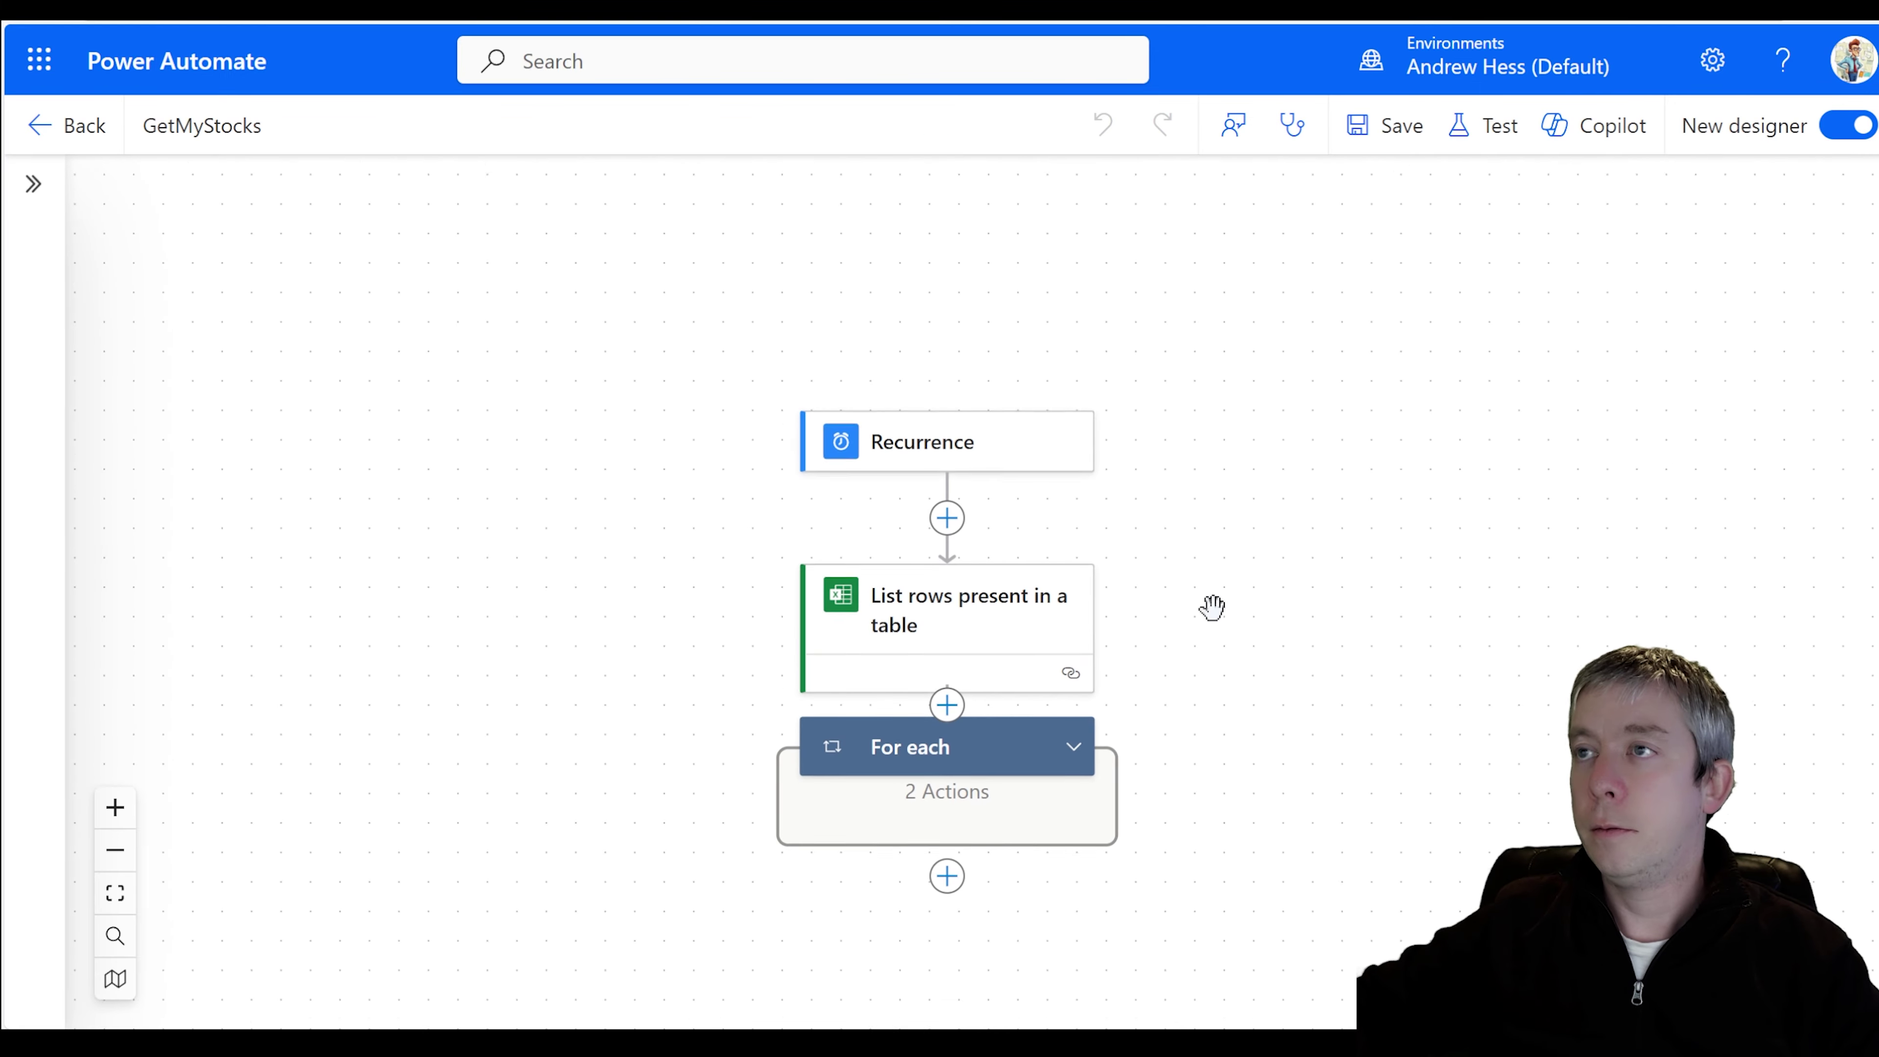
click(1155, 763)
drag(1350, 749, 1389, 327)
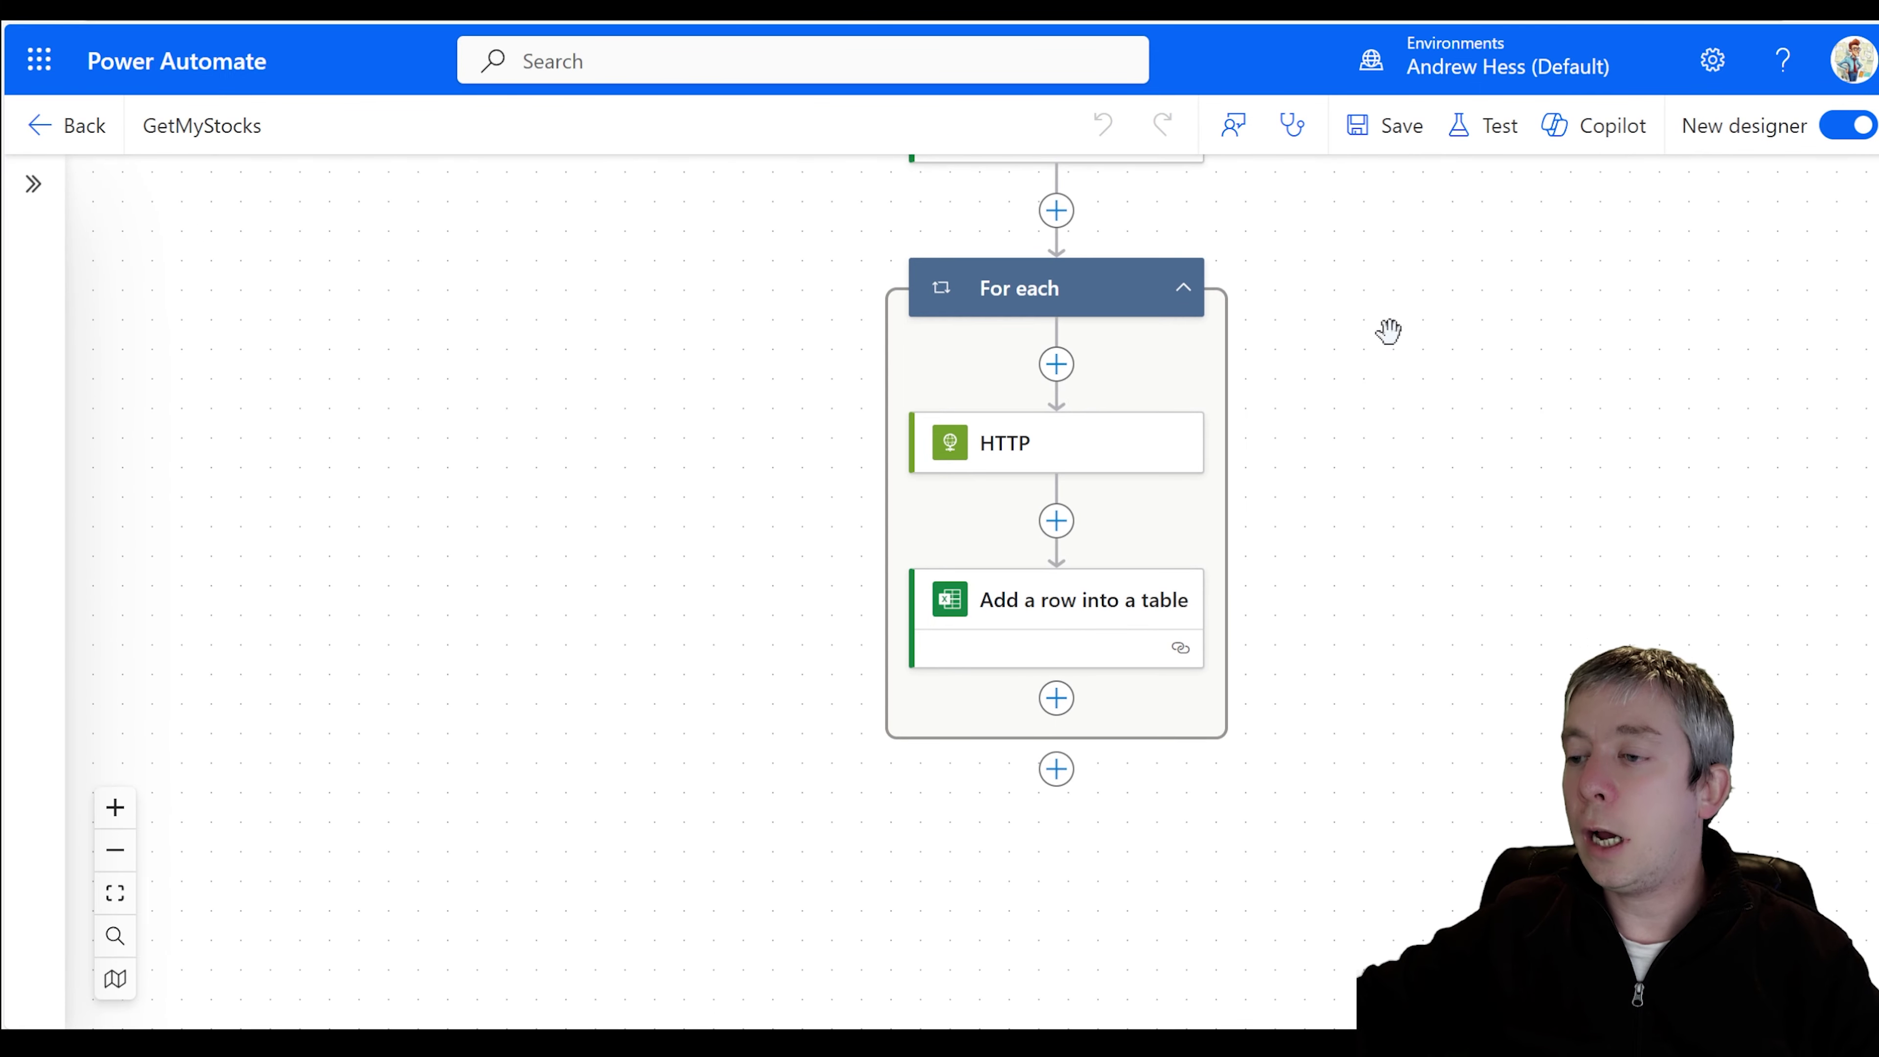
click(1183, 621)
scroll(392, 711, down, 1)
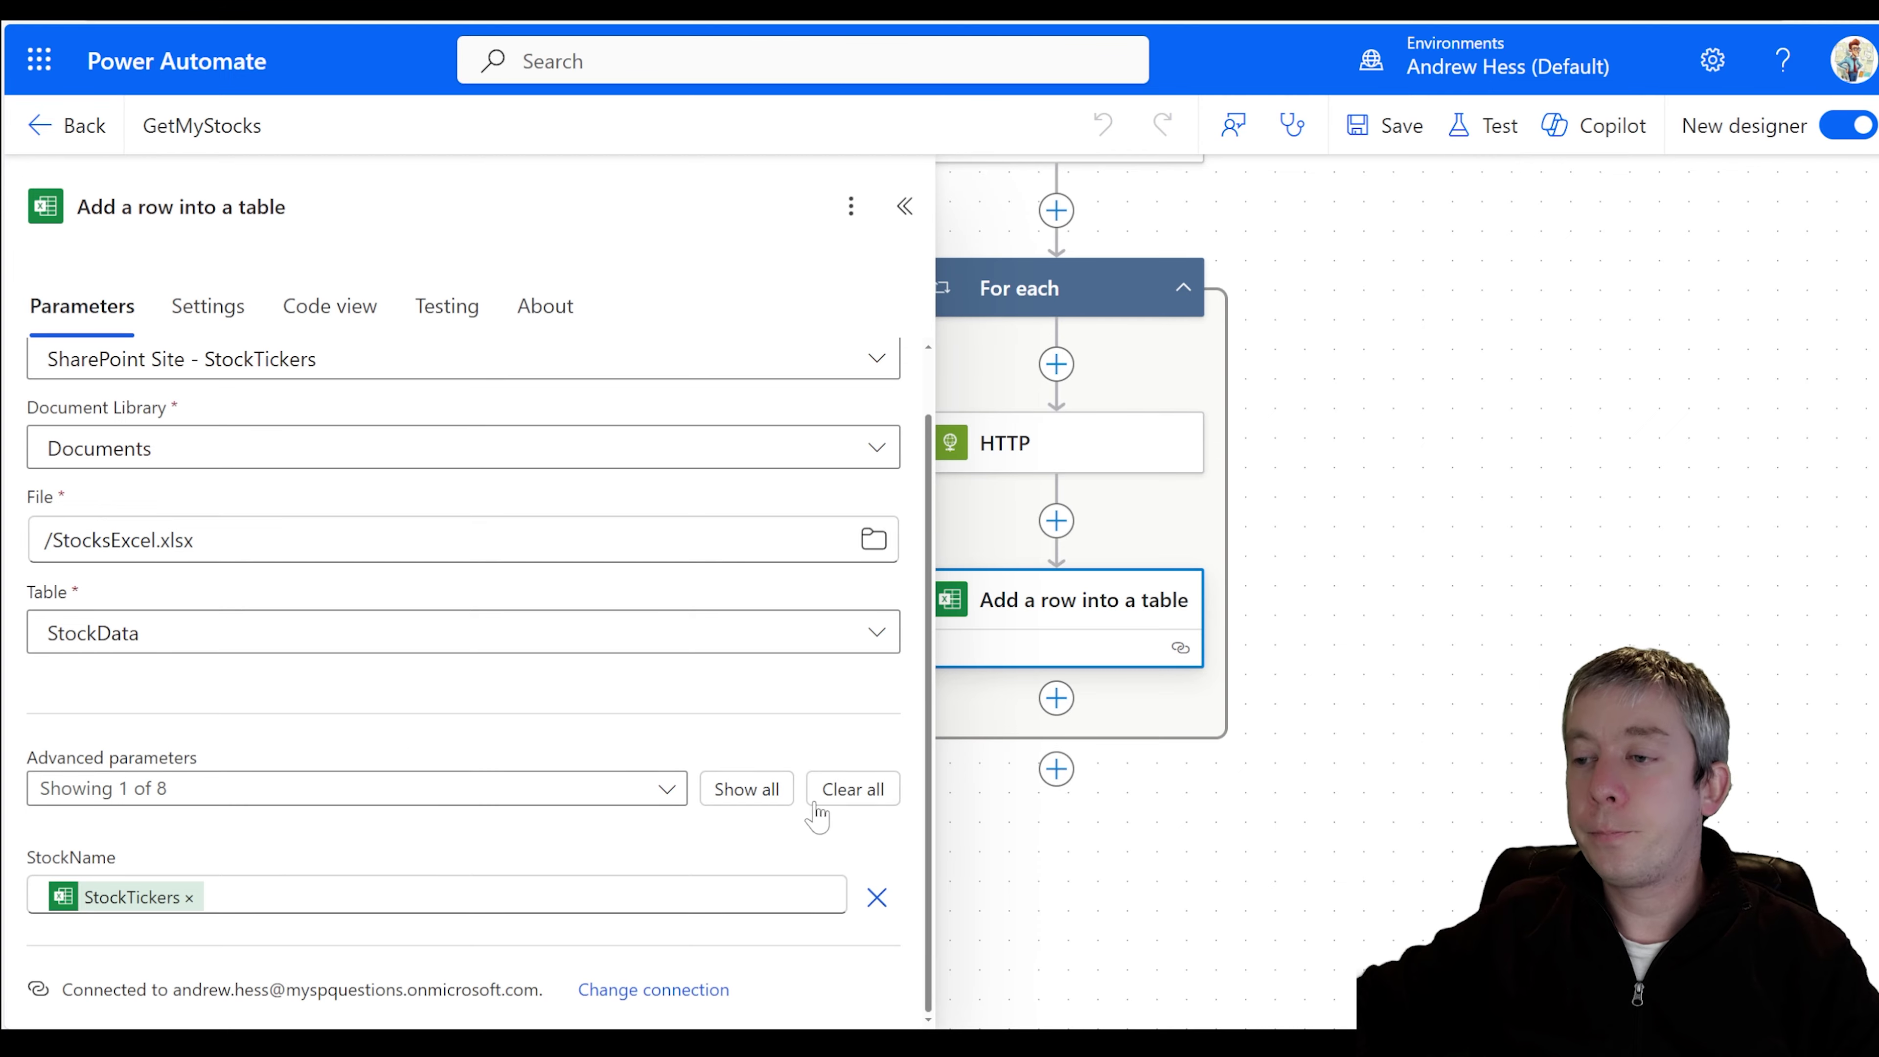
click(746, 789)
scroll(420, 692, down, 8)
scroll(659, 701, up, 1)
- Set CurrentPrice to the expression outputs('HTTP')?['body']?['c'] and save the flow
click(444, 510)
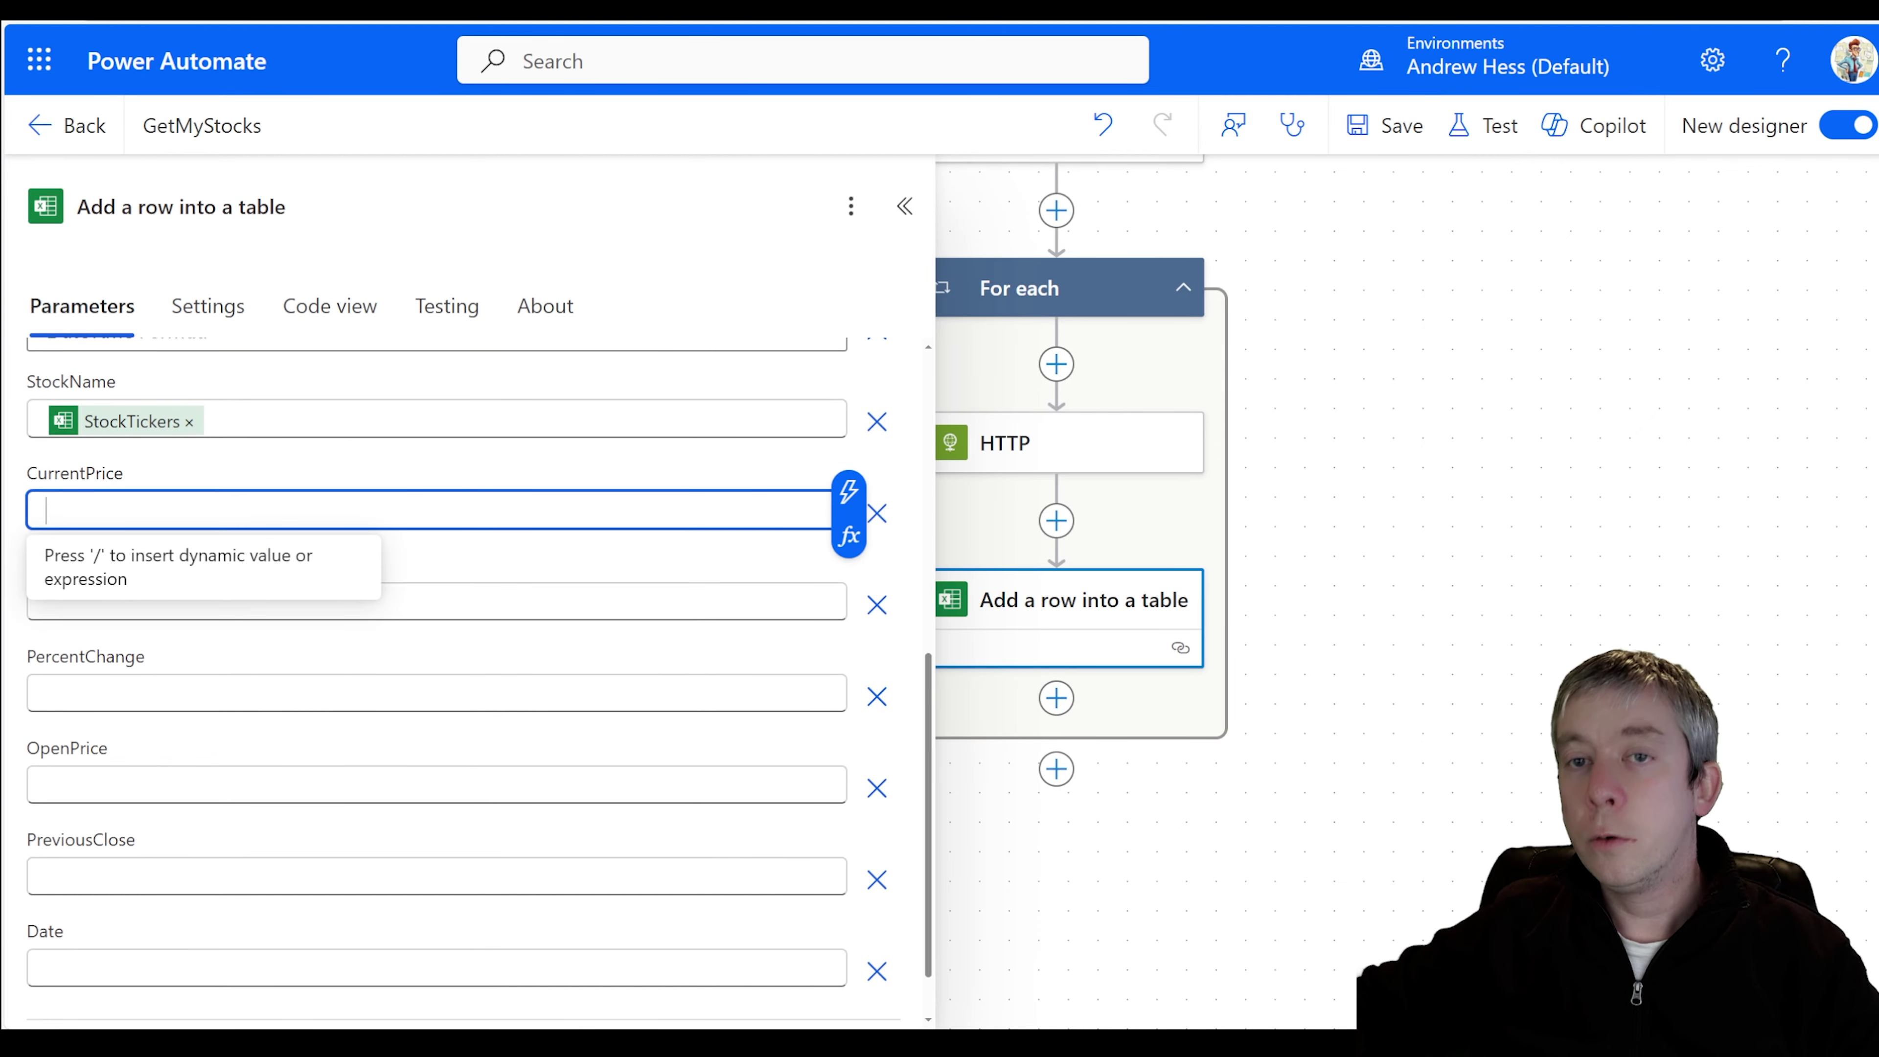
click(849, 536)
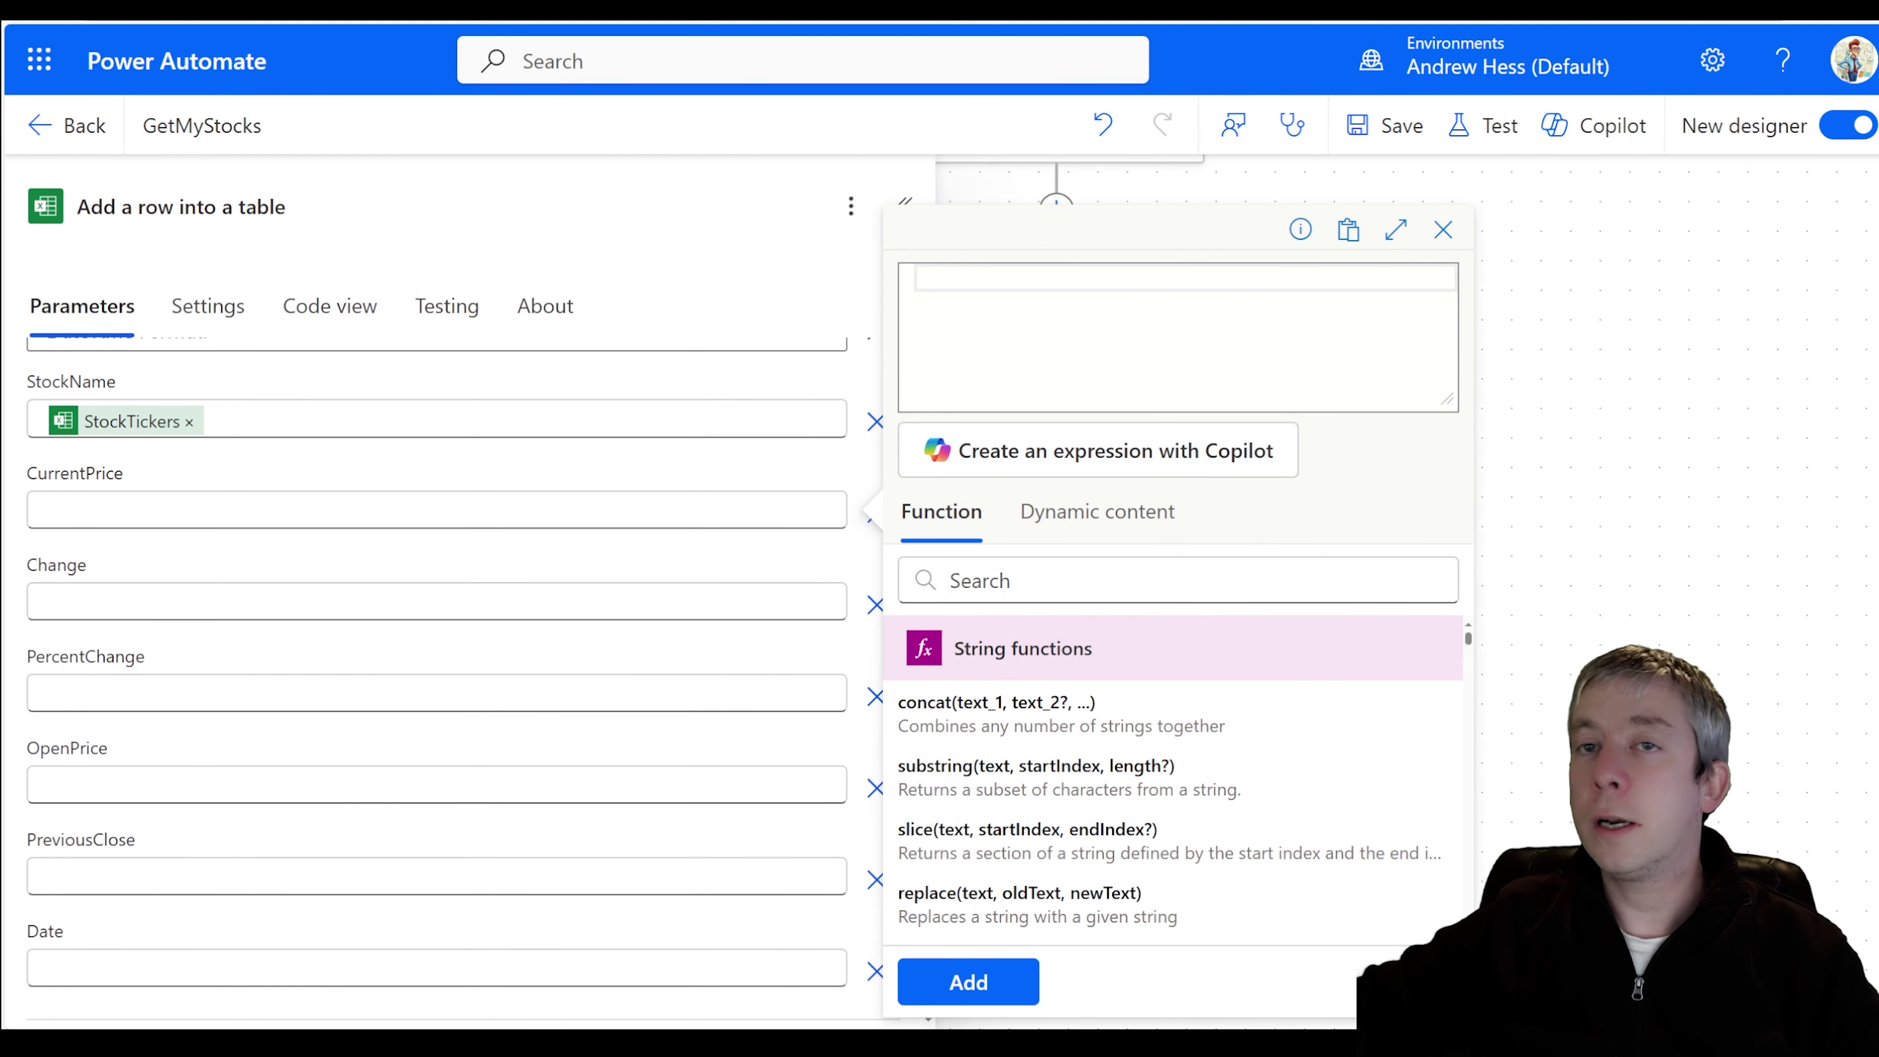
text(outp)
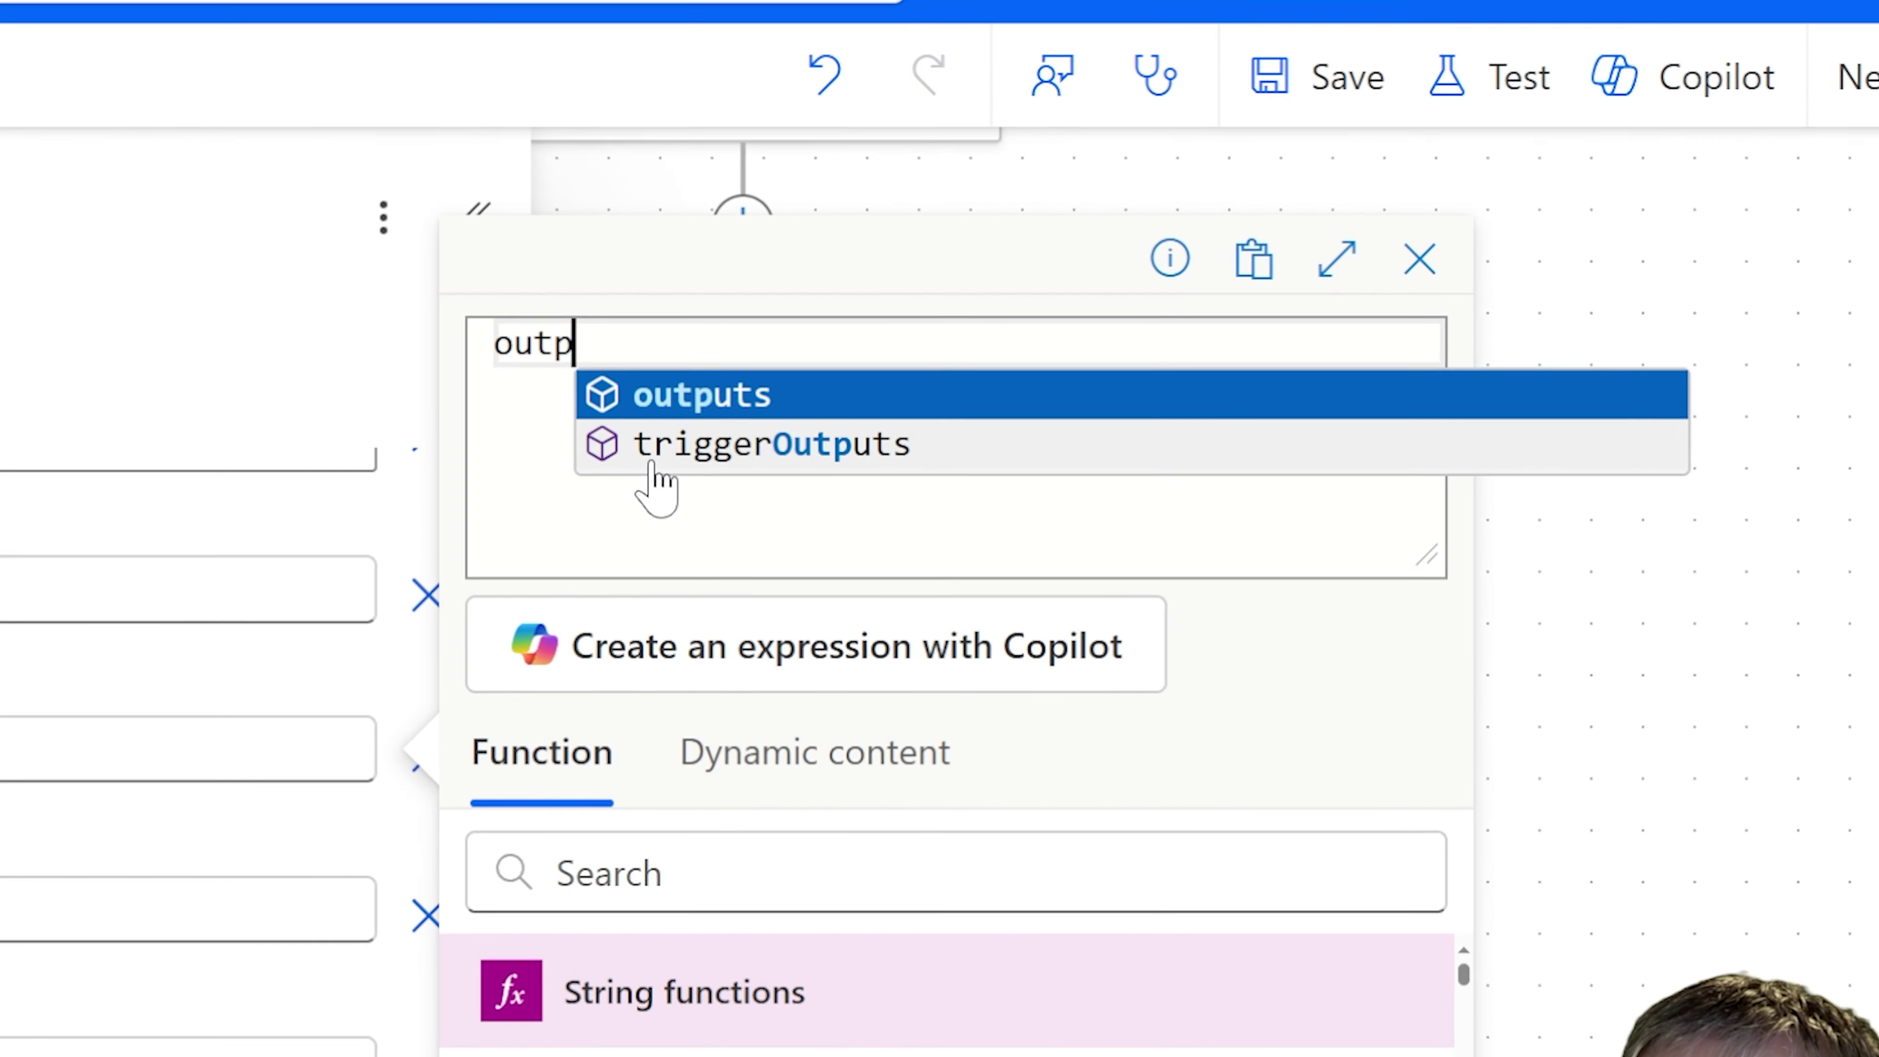
key(Return)
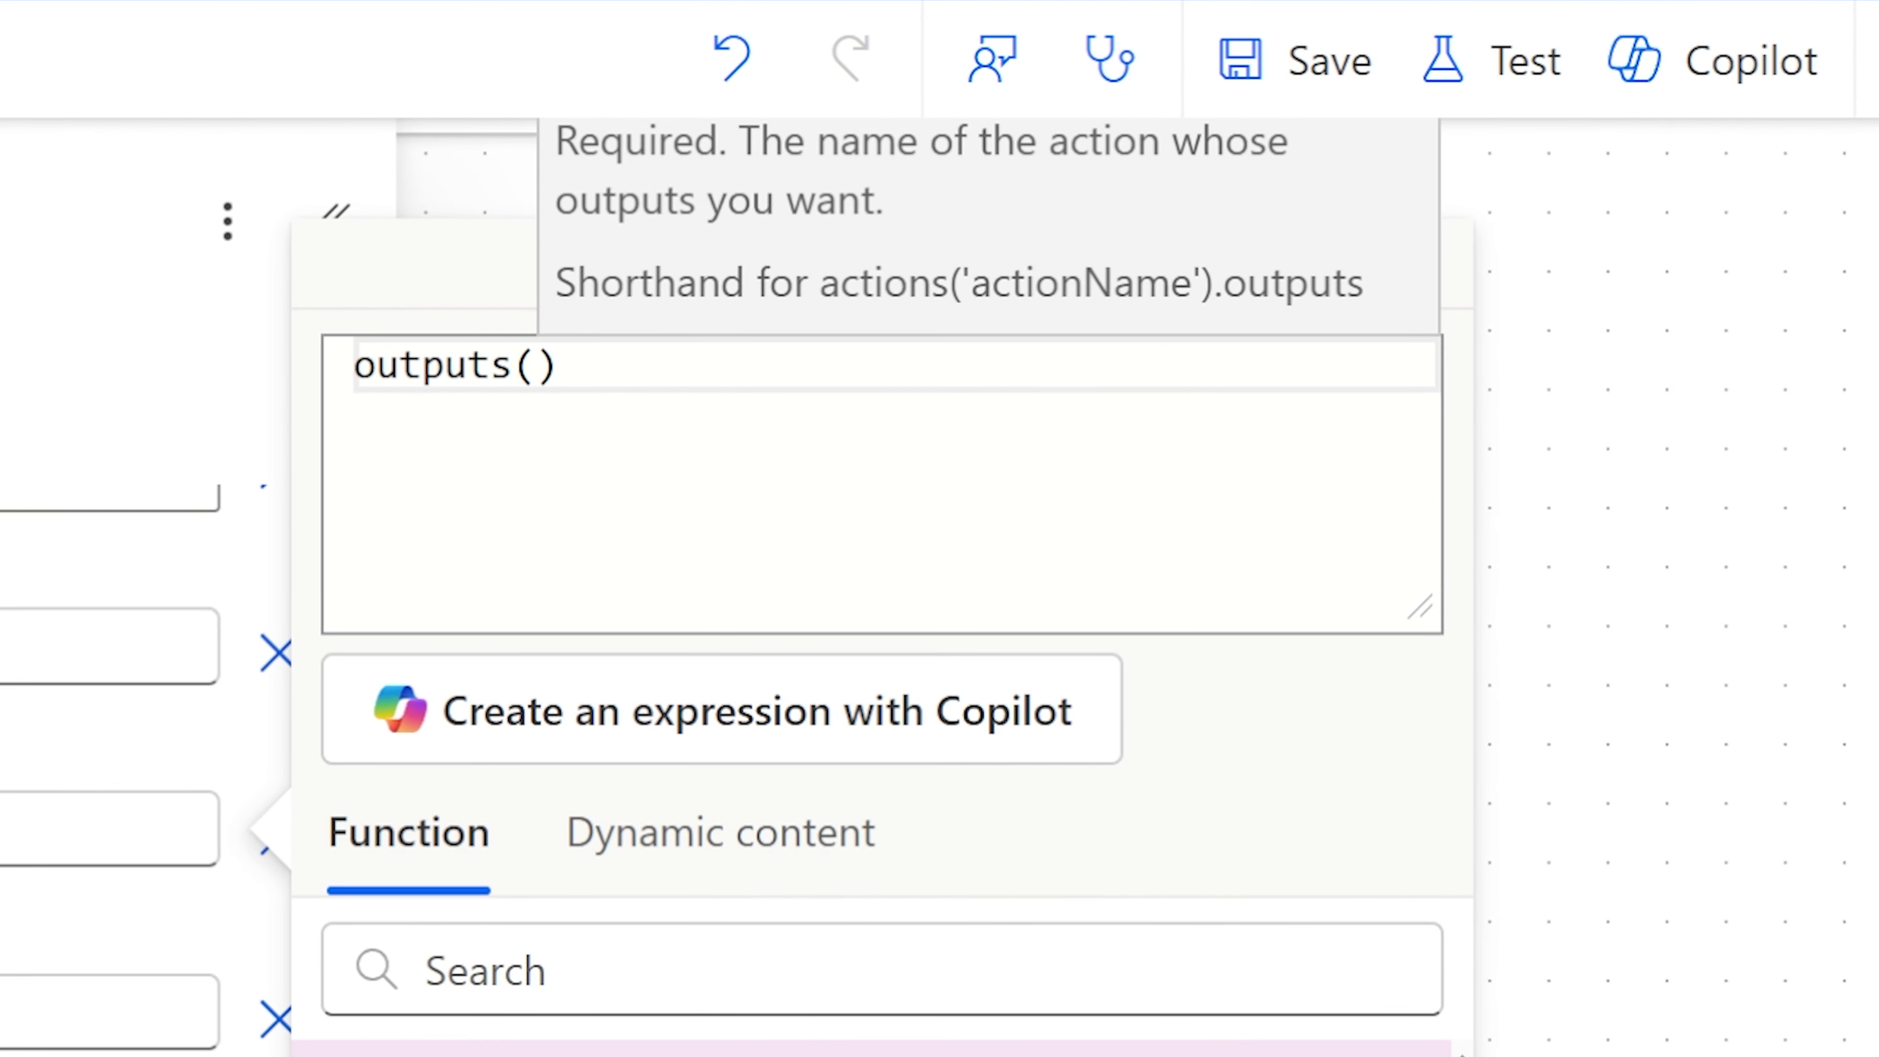
text('HTTP)
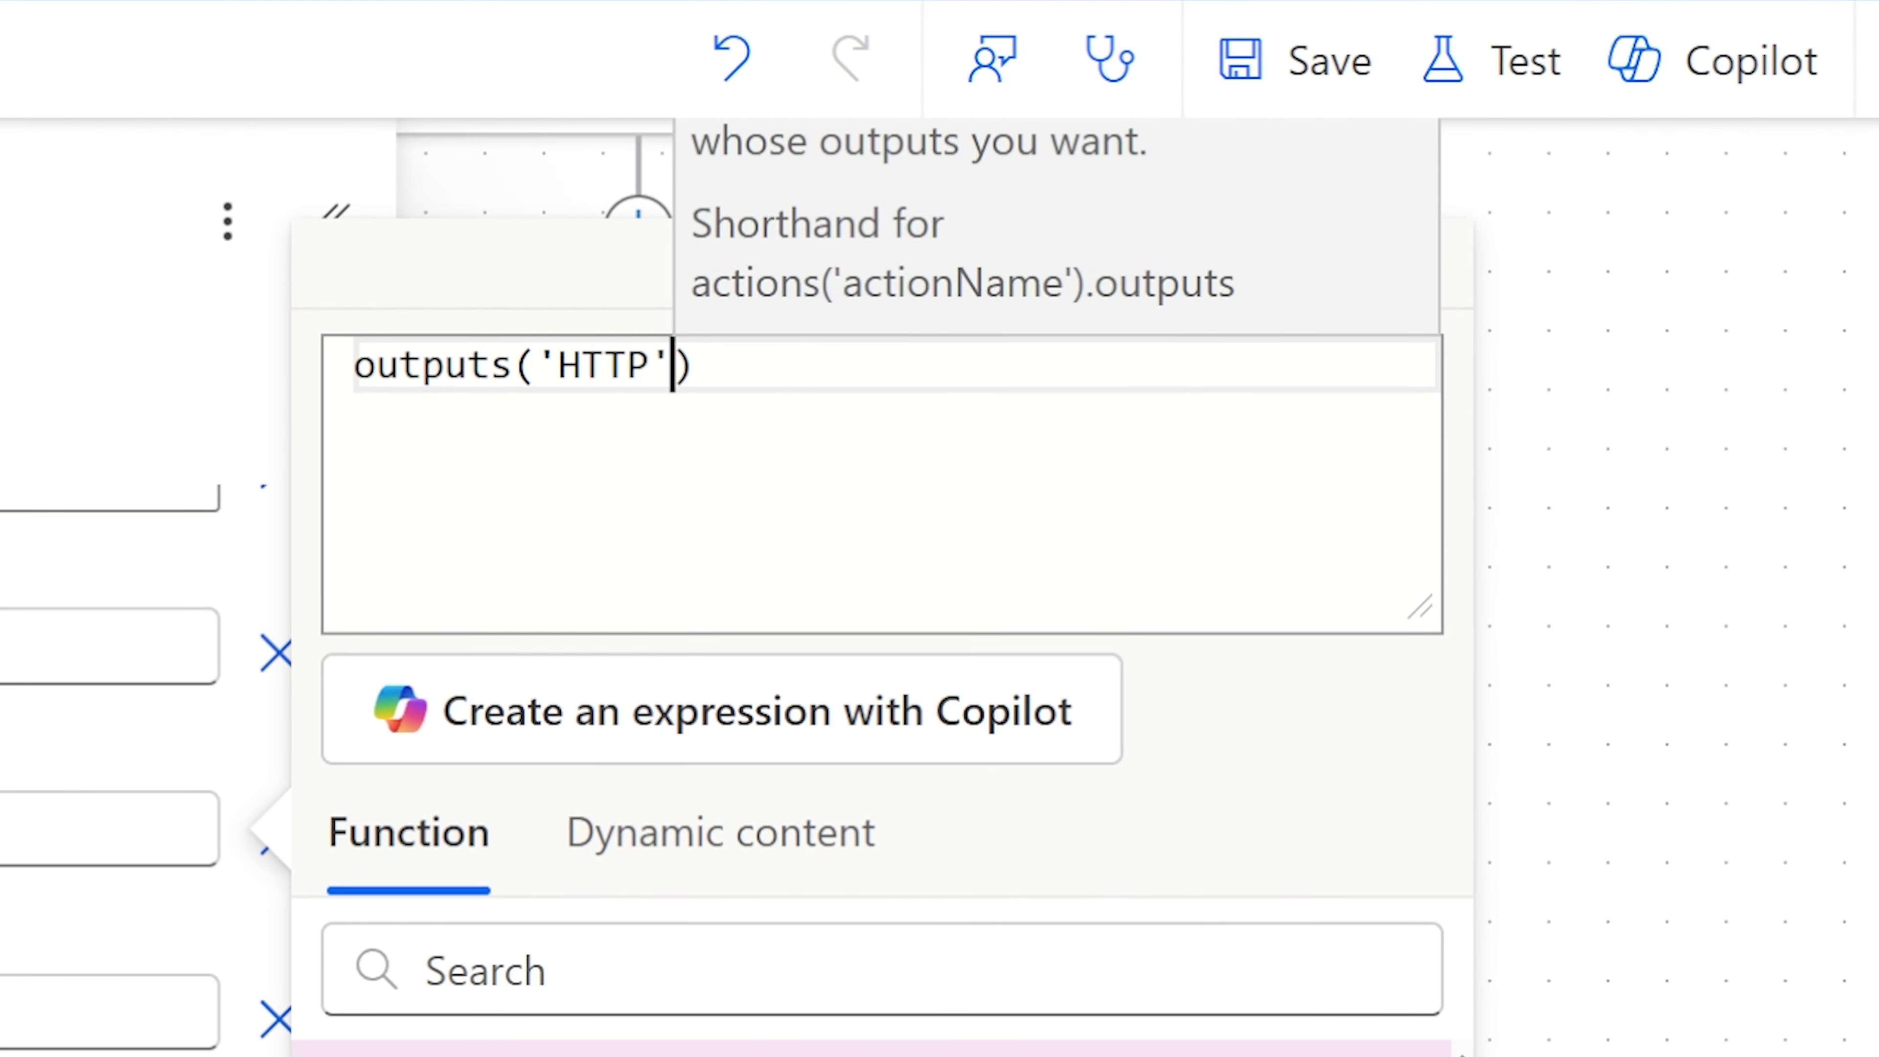
key(End)
text(?[')
text(body)
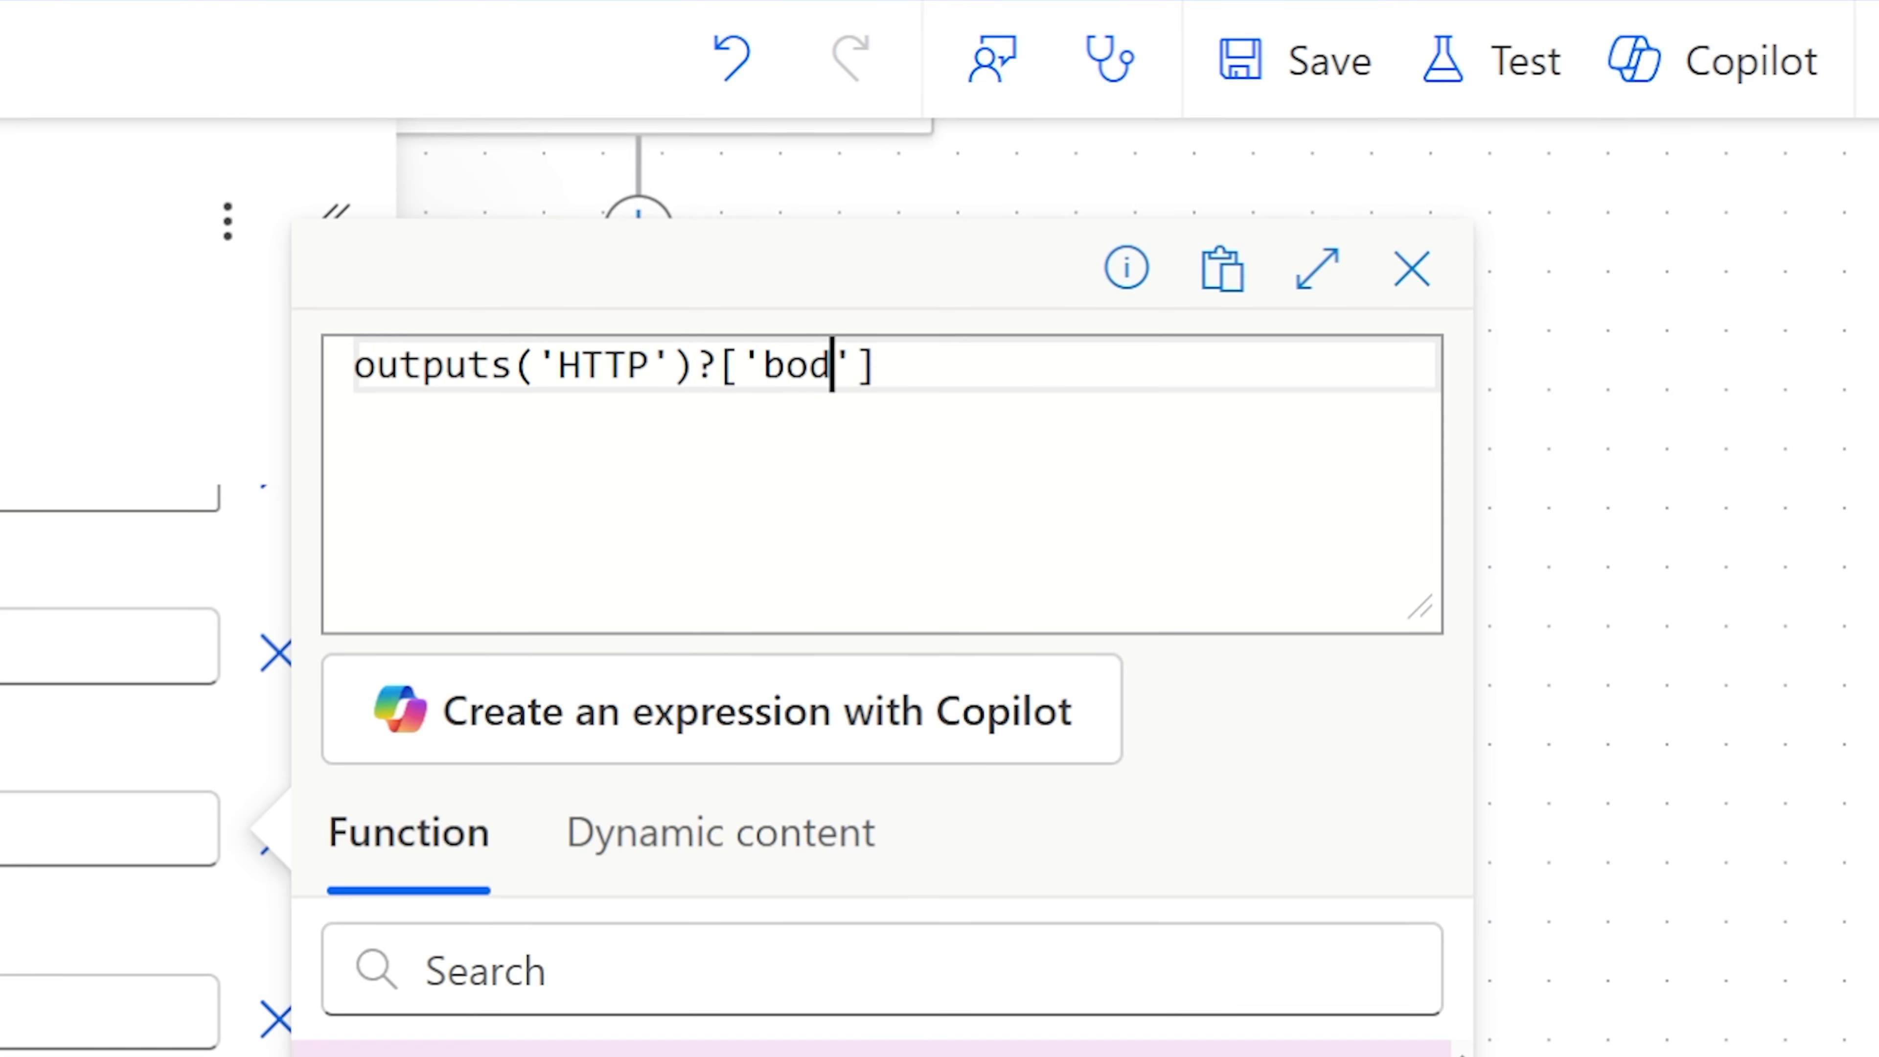
key(End)
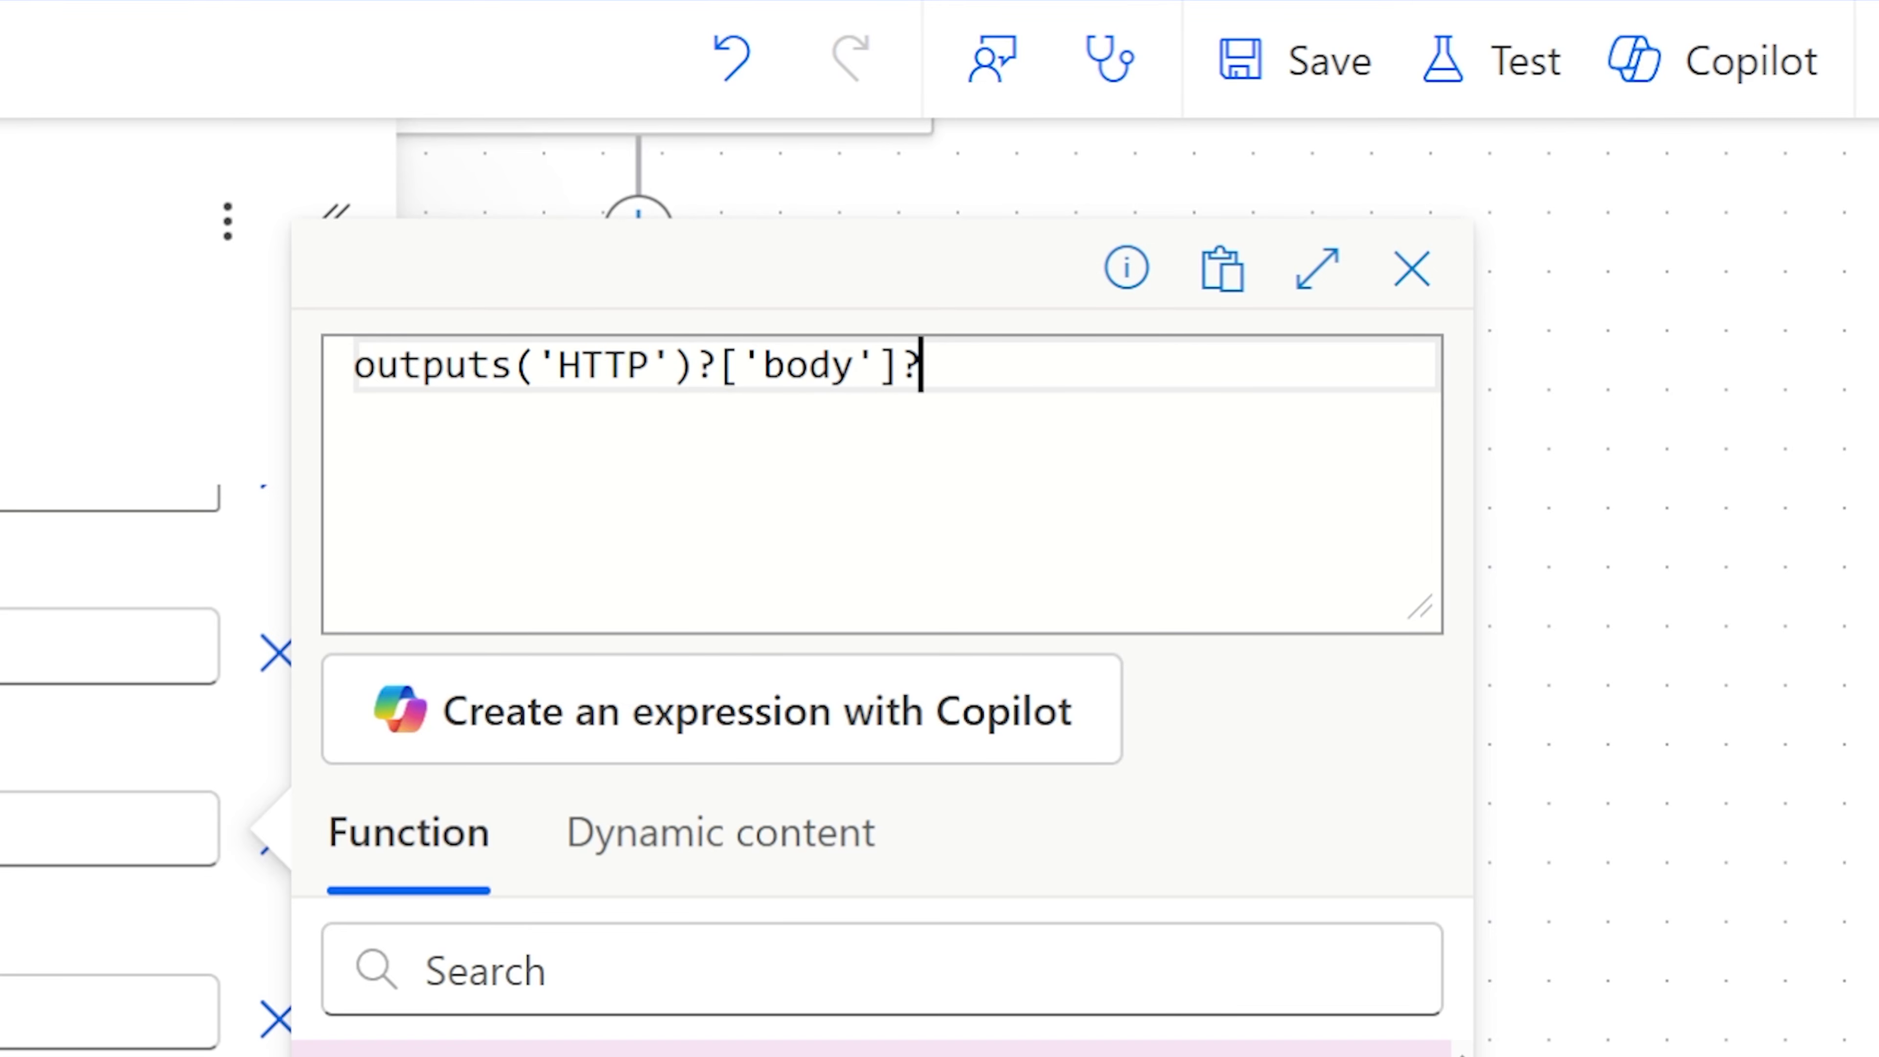
text(?['c)
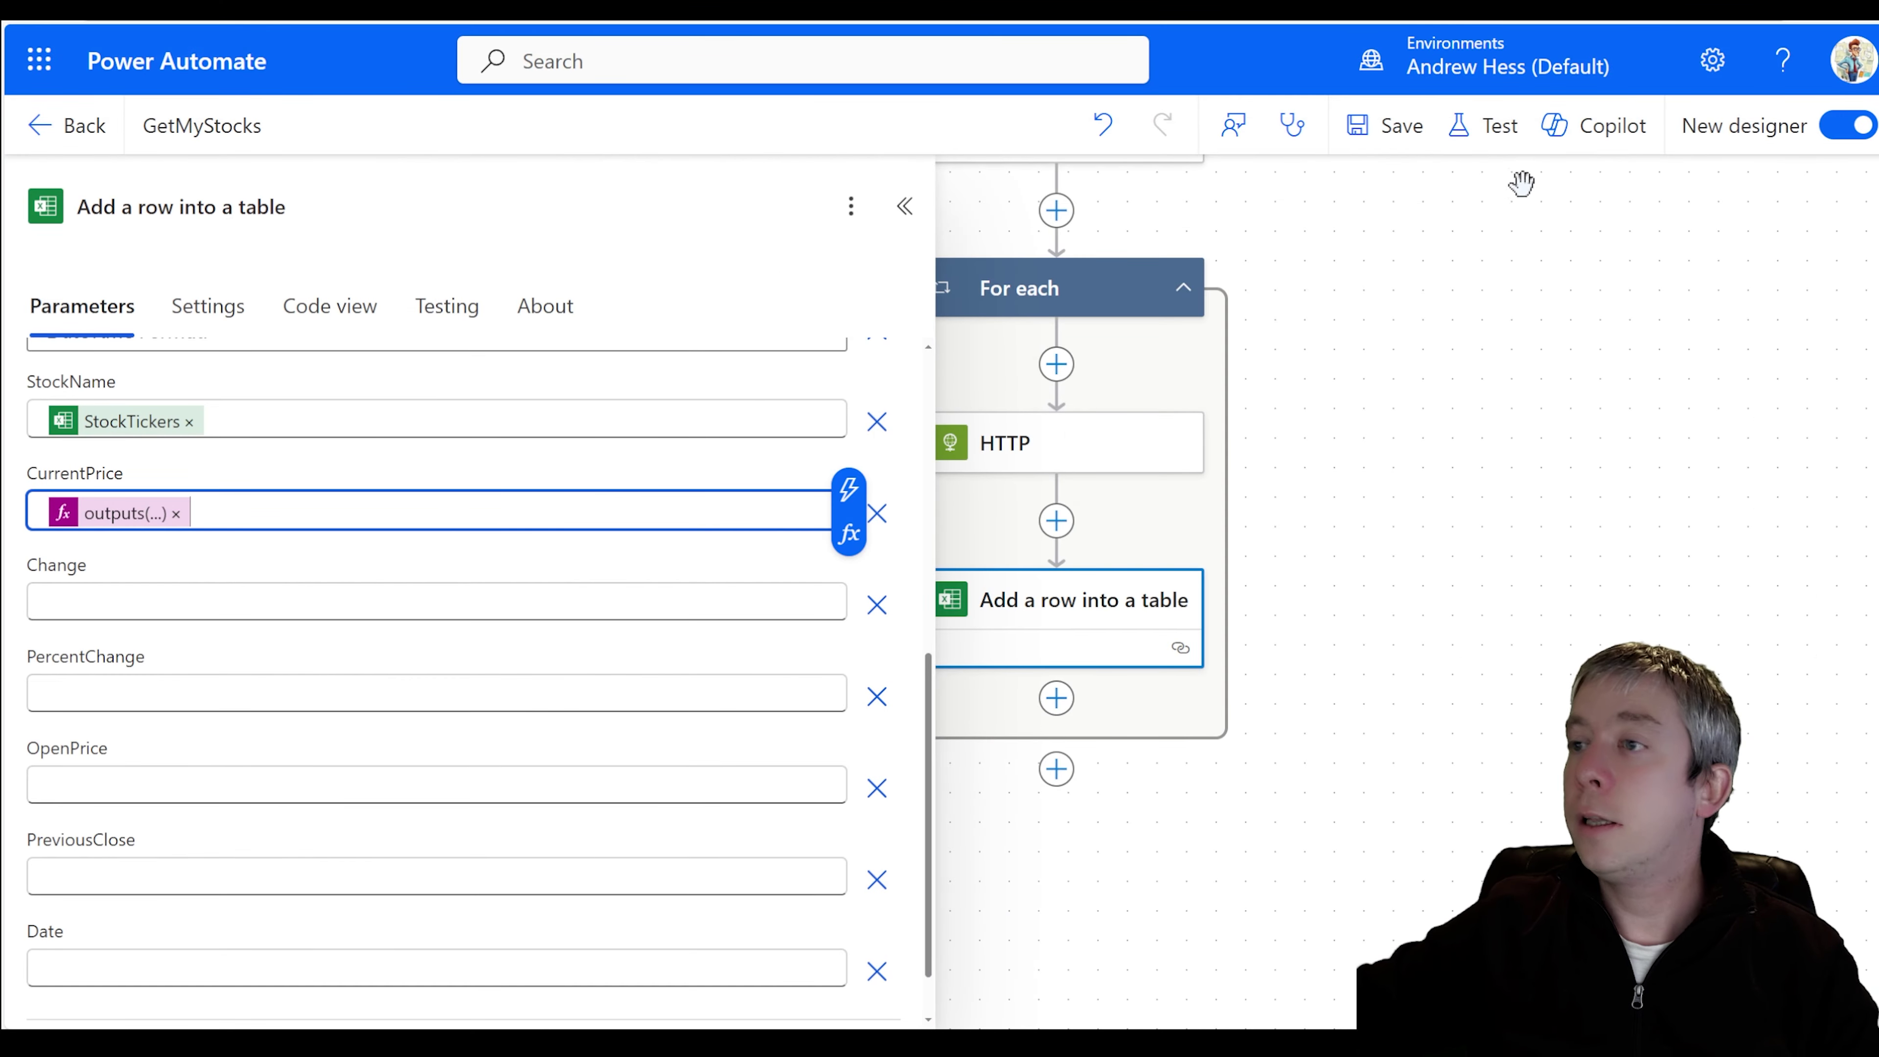
click(1391, 148)
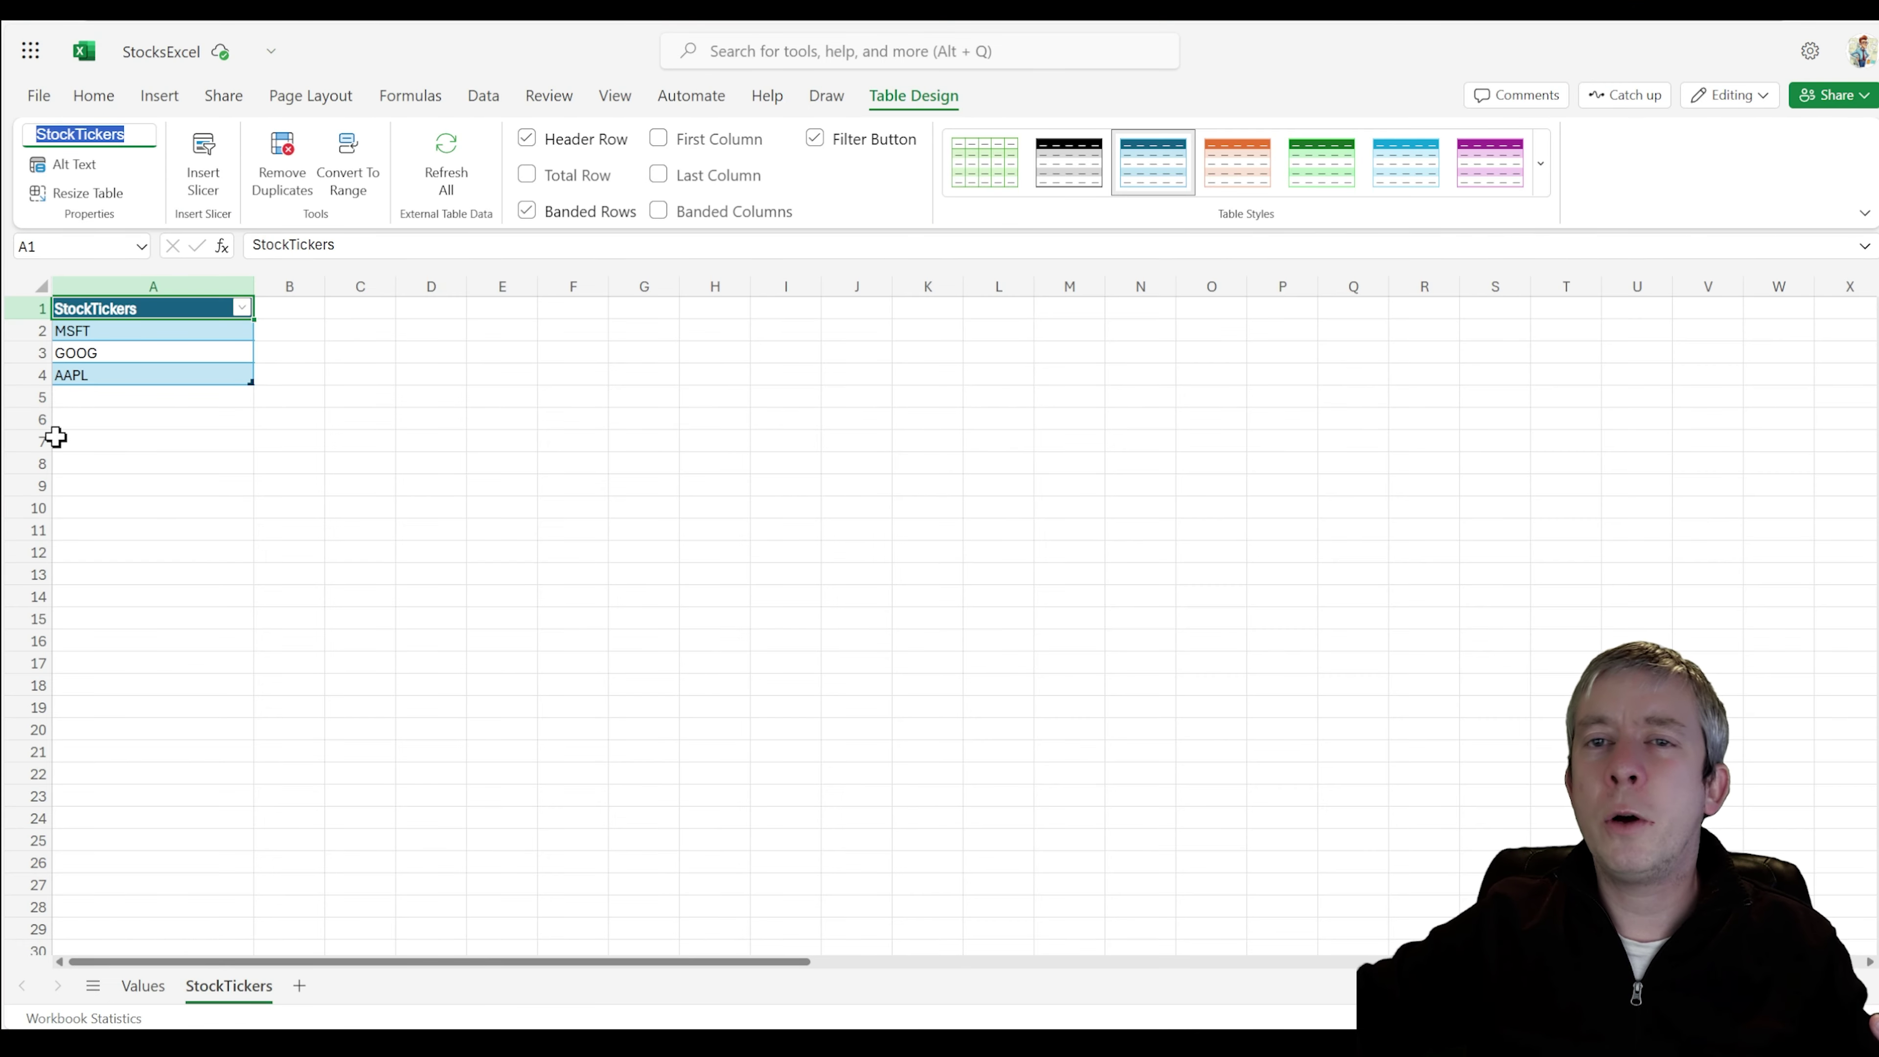
- In the StocksExcel workbook in Excel, delete rows 3 to 5 from the Values sheet
click(143, 985)
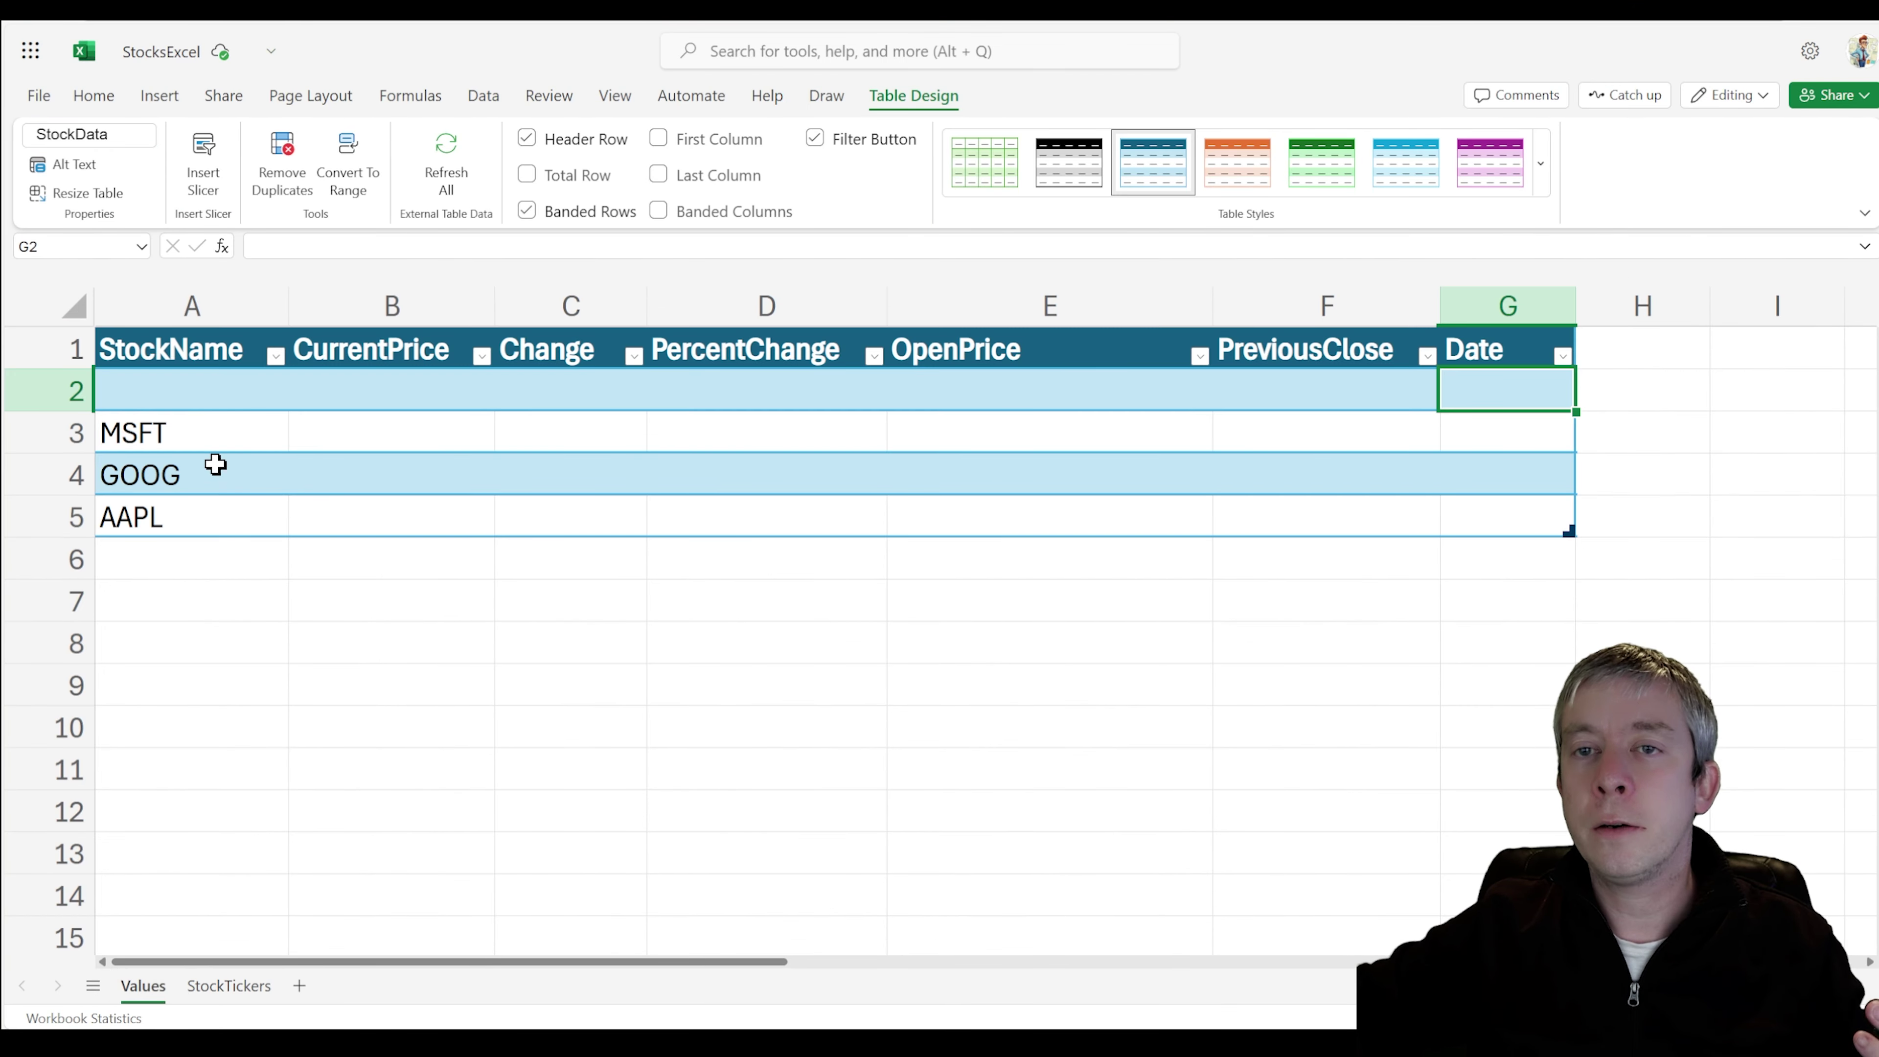
click(30, 433)
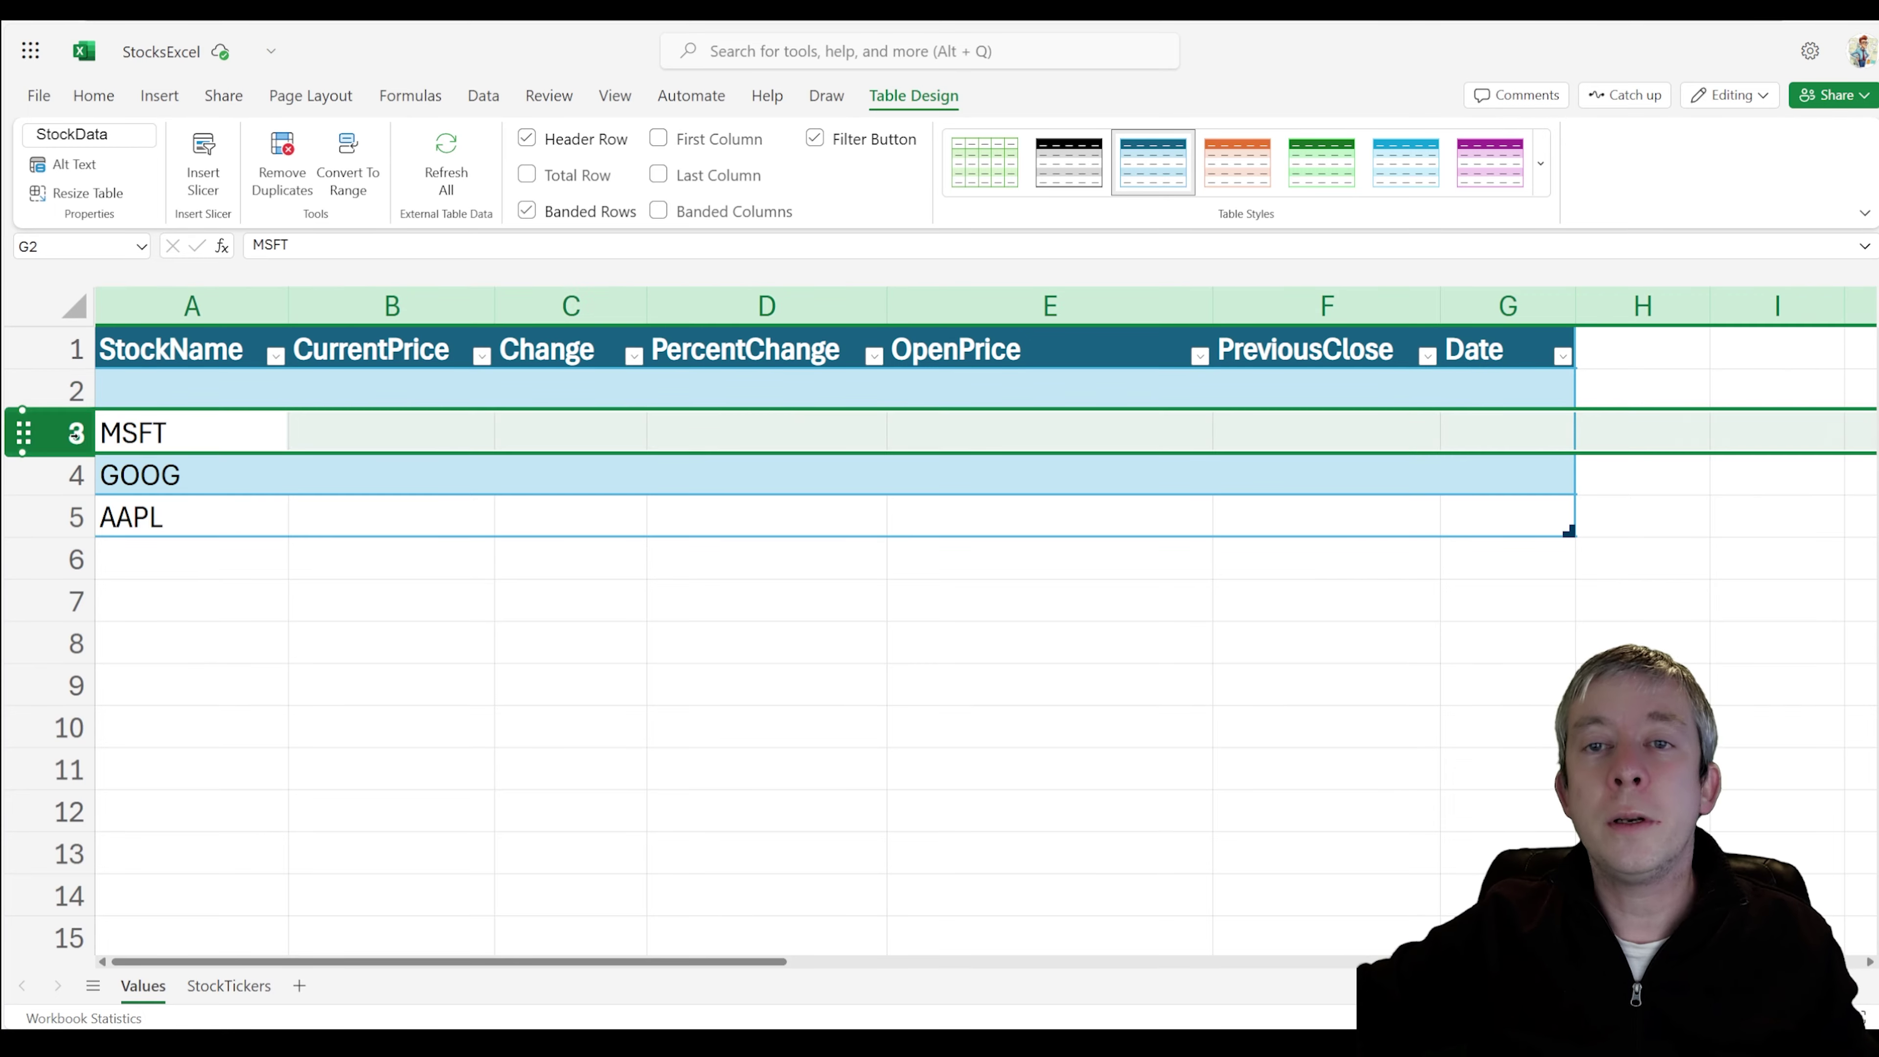
shift+click(65, 513)
right_click(65, 513)
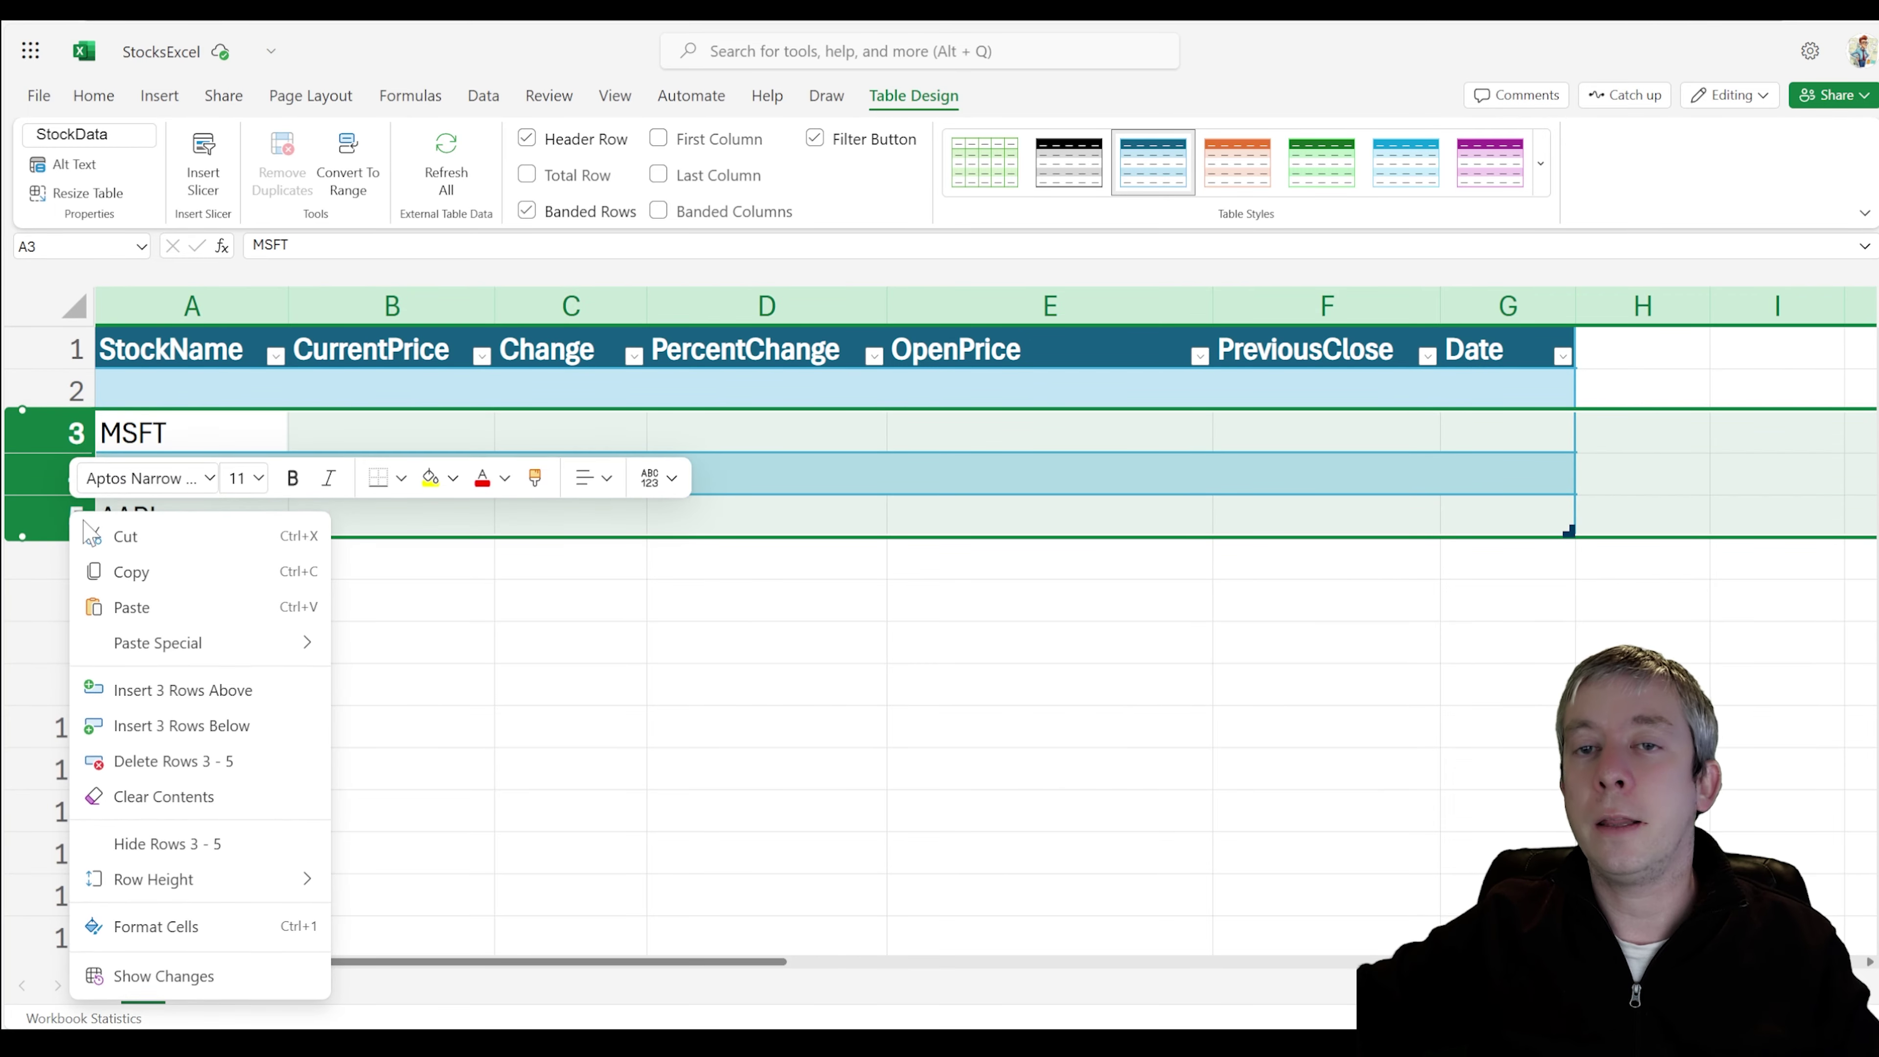
click(158, 763)
click(198, 635)
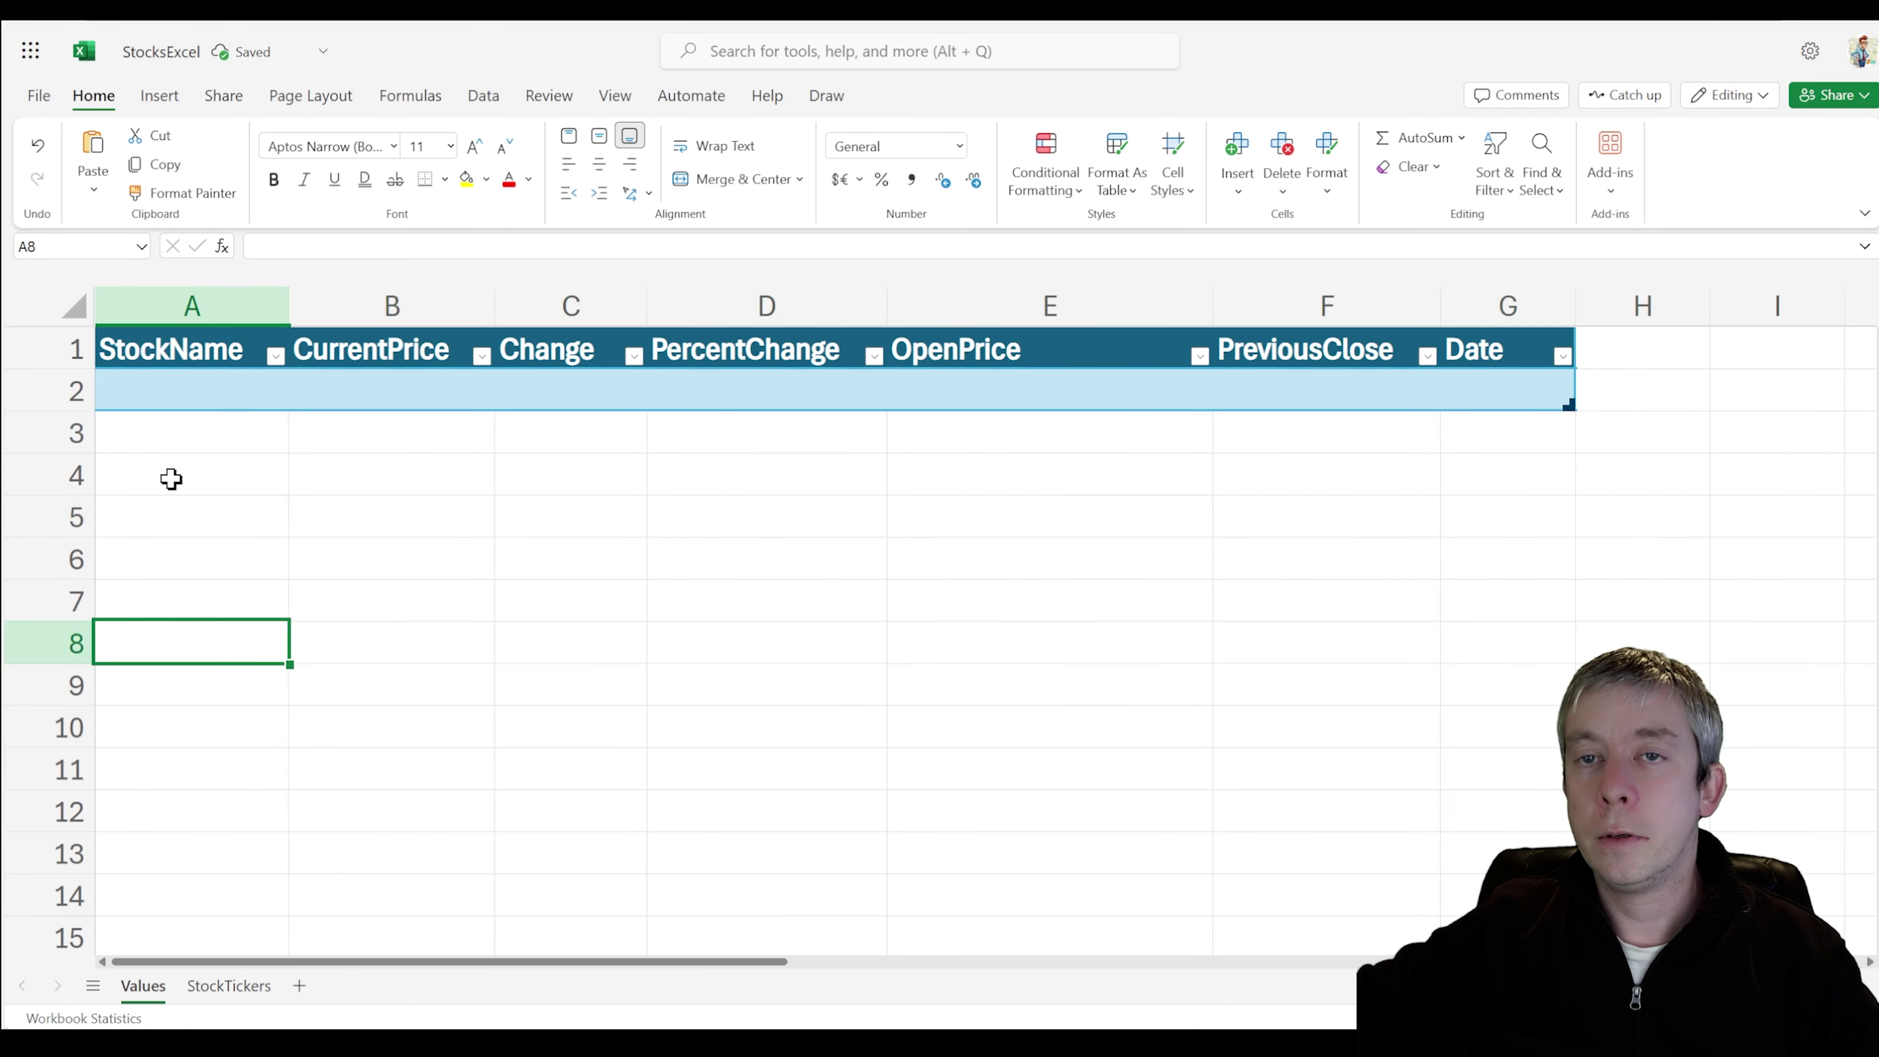
click(150, 347)
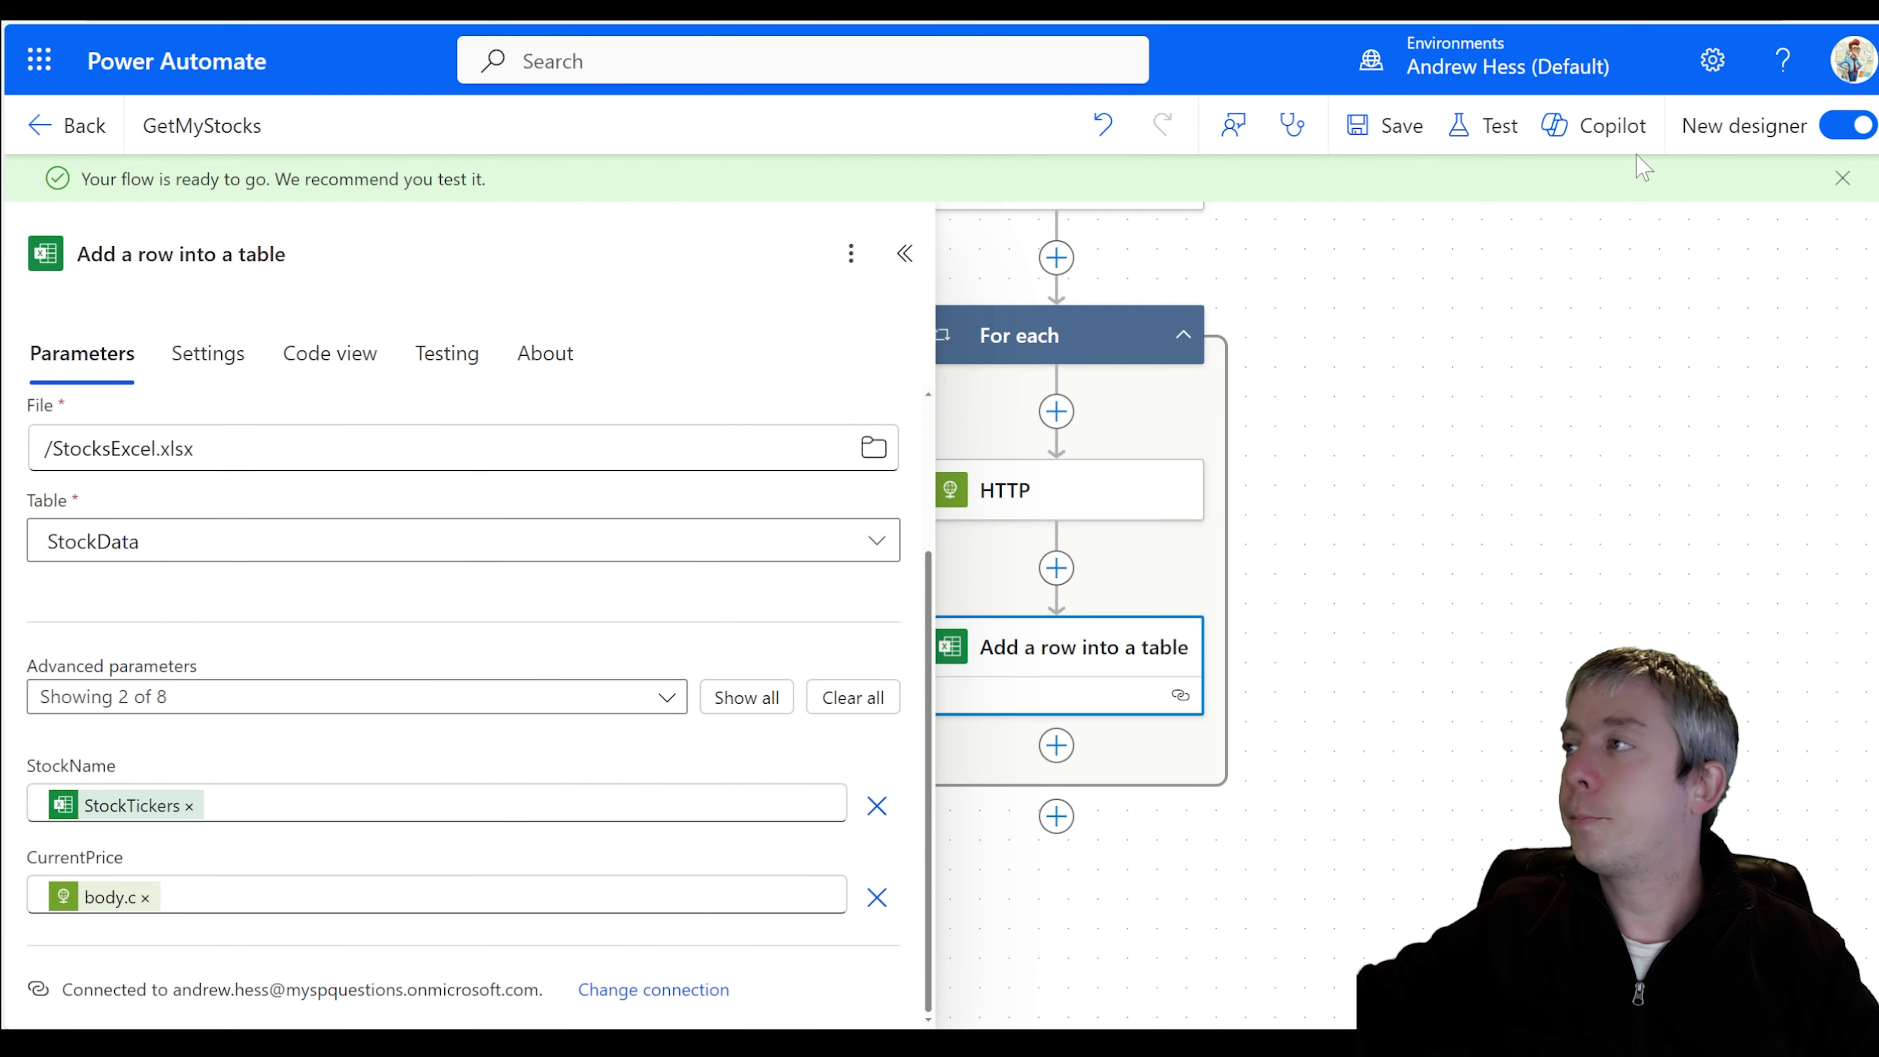
- Switch to Power Automate, run a manual test of GetMyStocks, and check the StockData table in Excel
click(1483, 124)
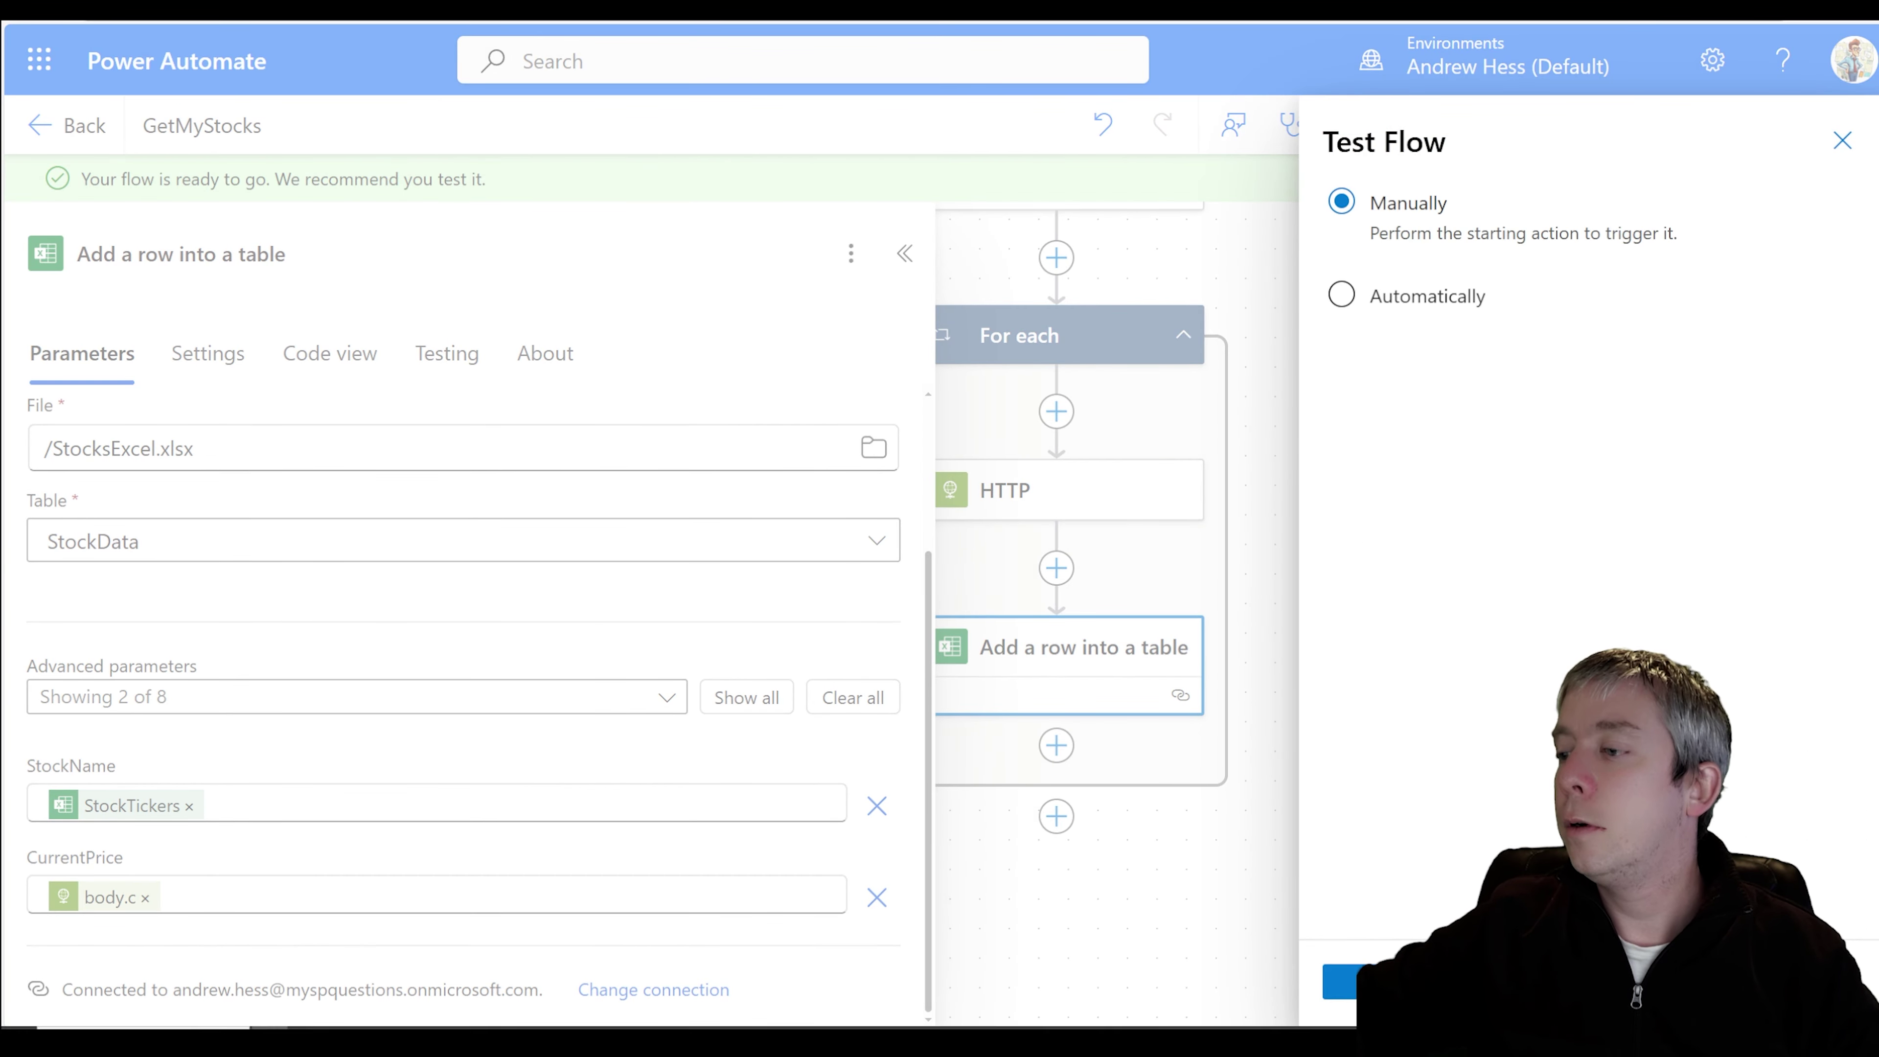
click(1339, 981)
click(1354, 976)
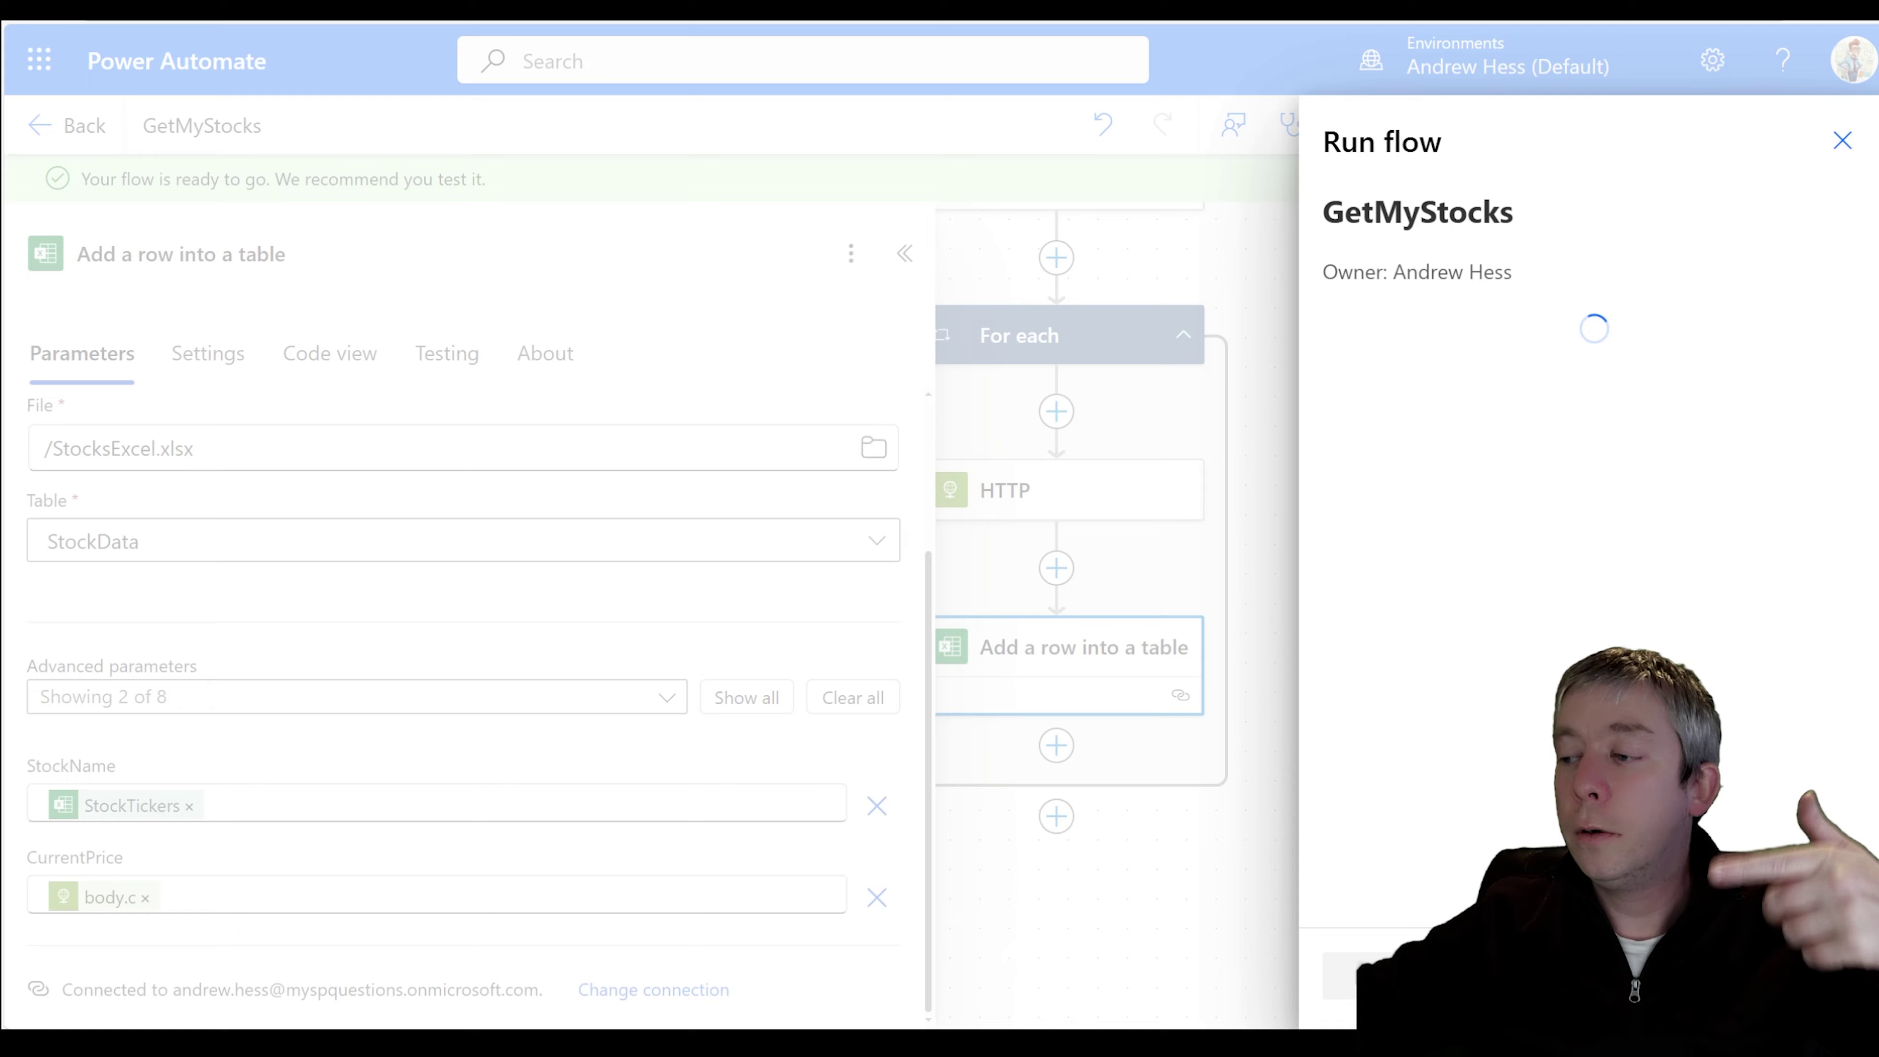
click(1354, 976)
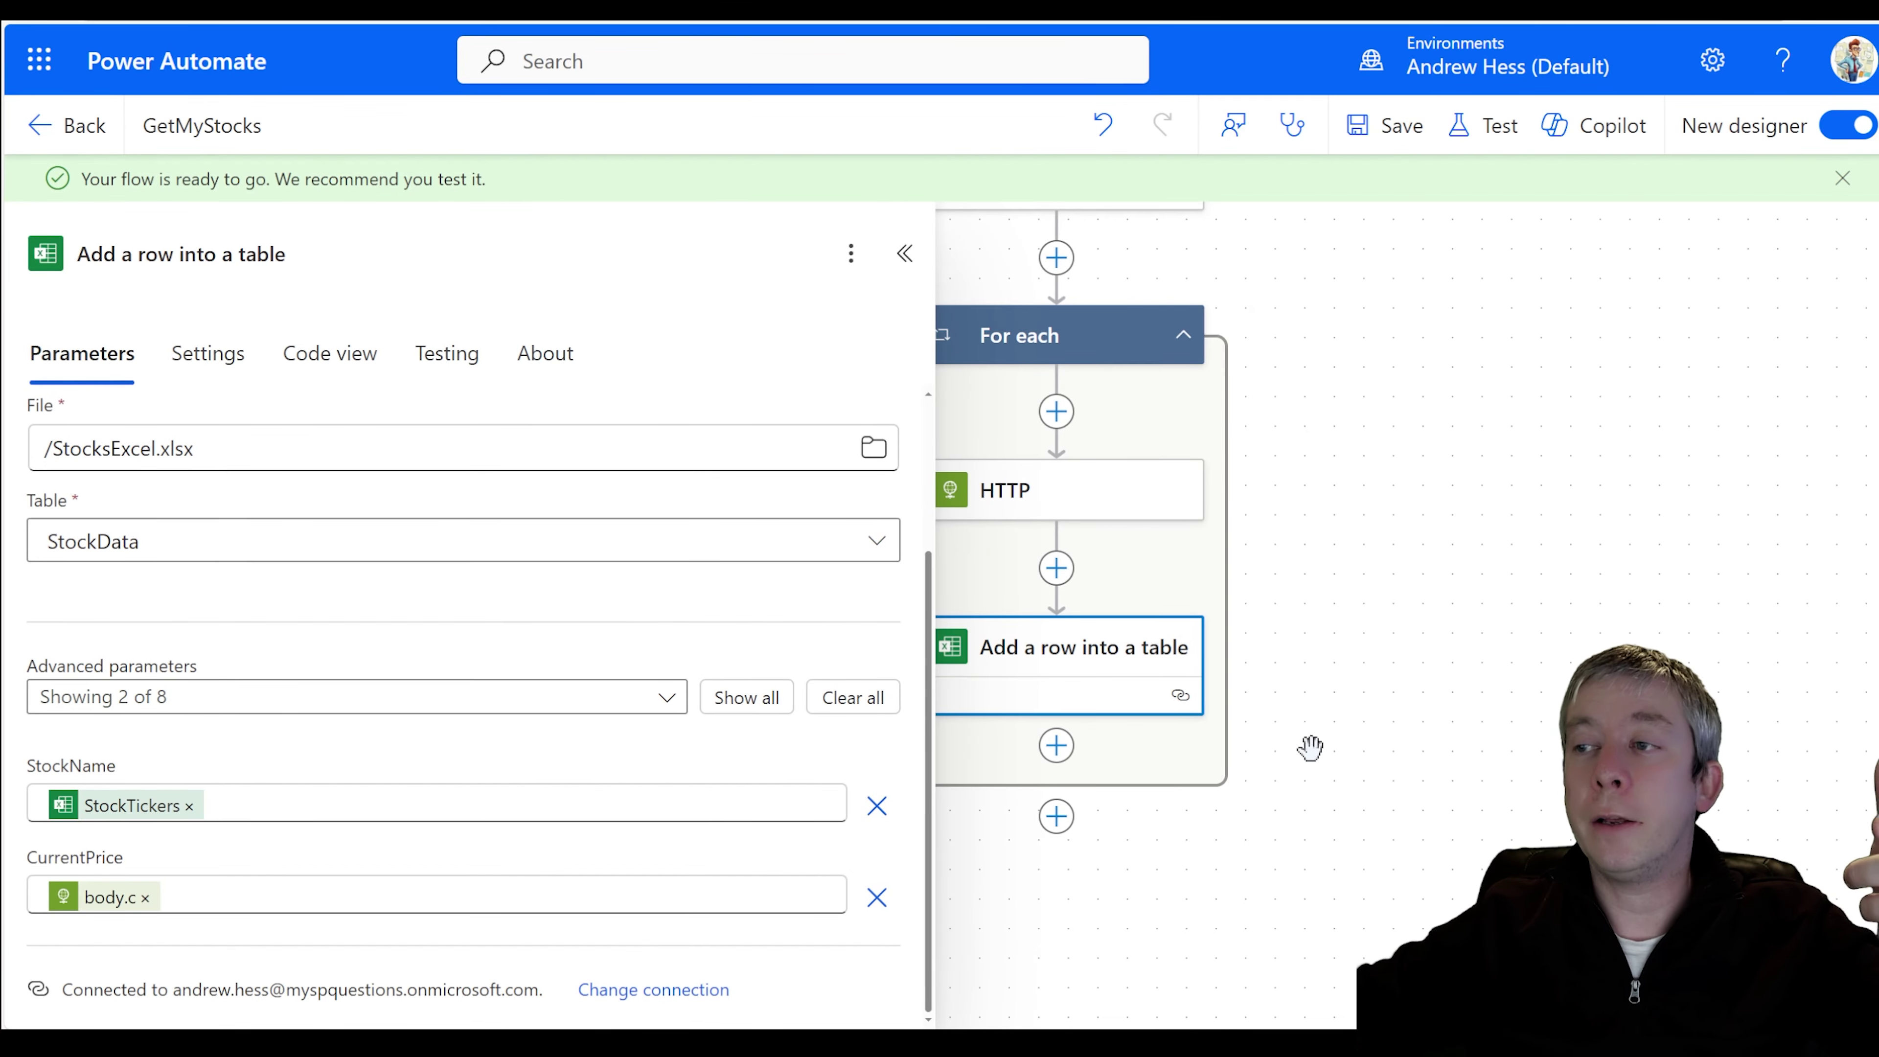
drag(1340, 599, 1593, 689)
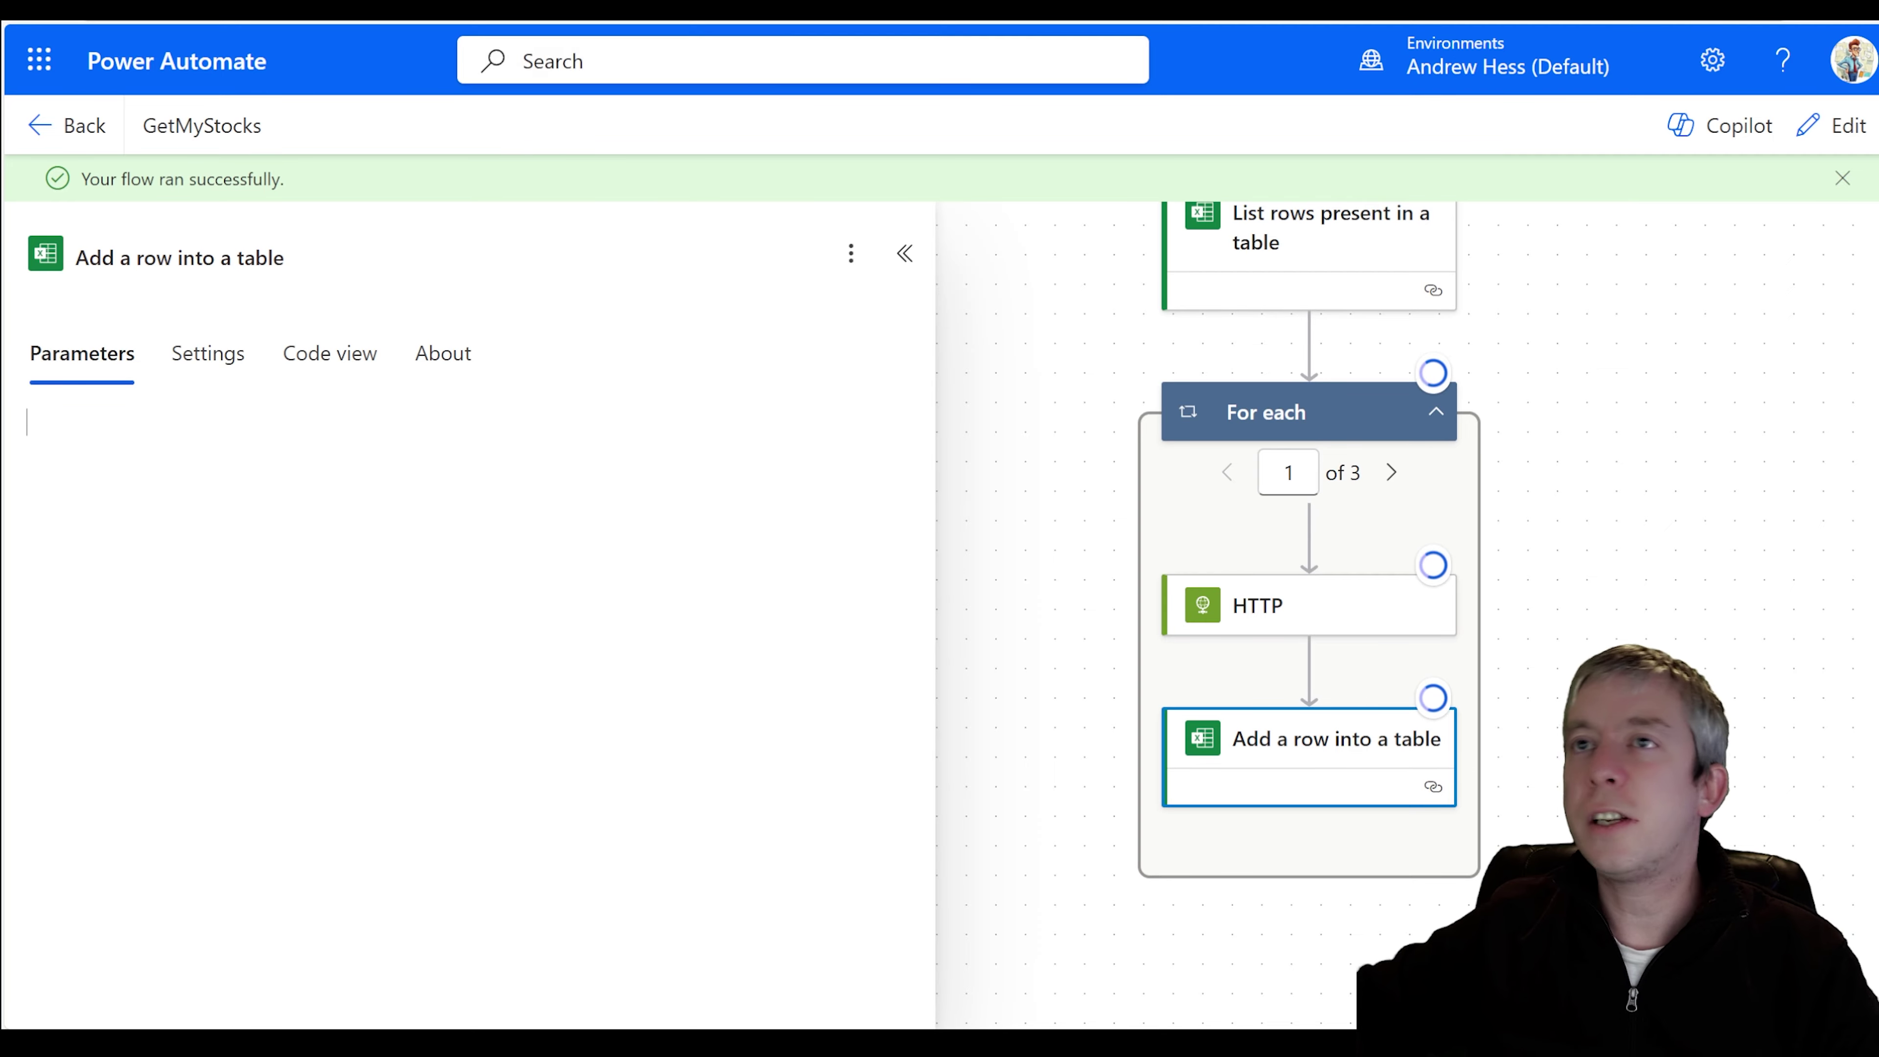
click(503, 8)
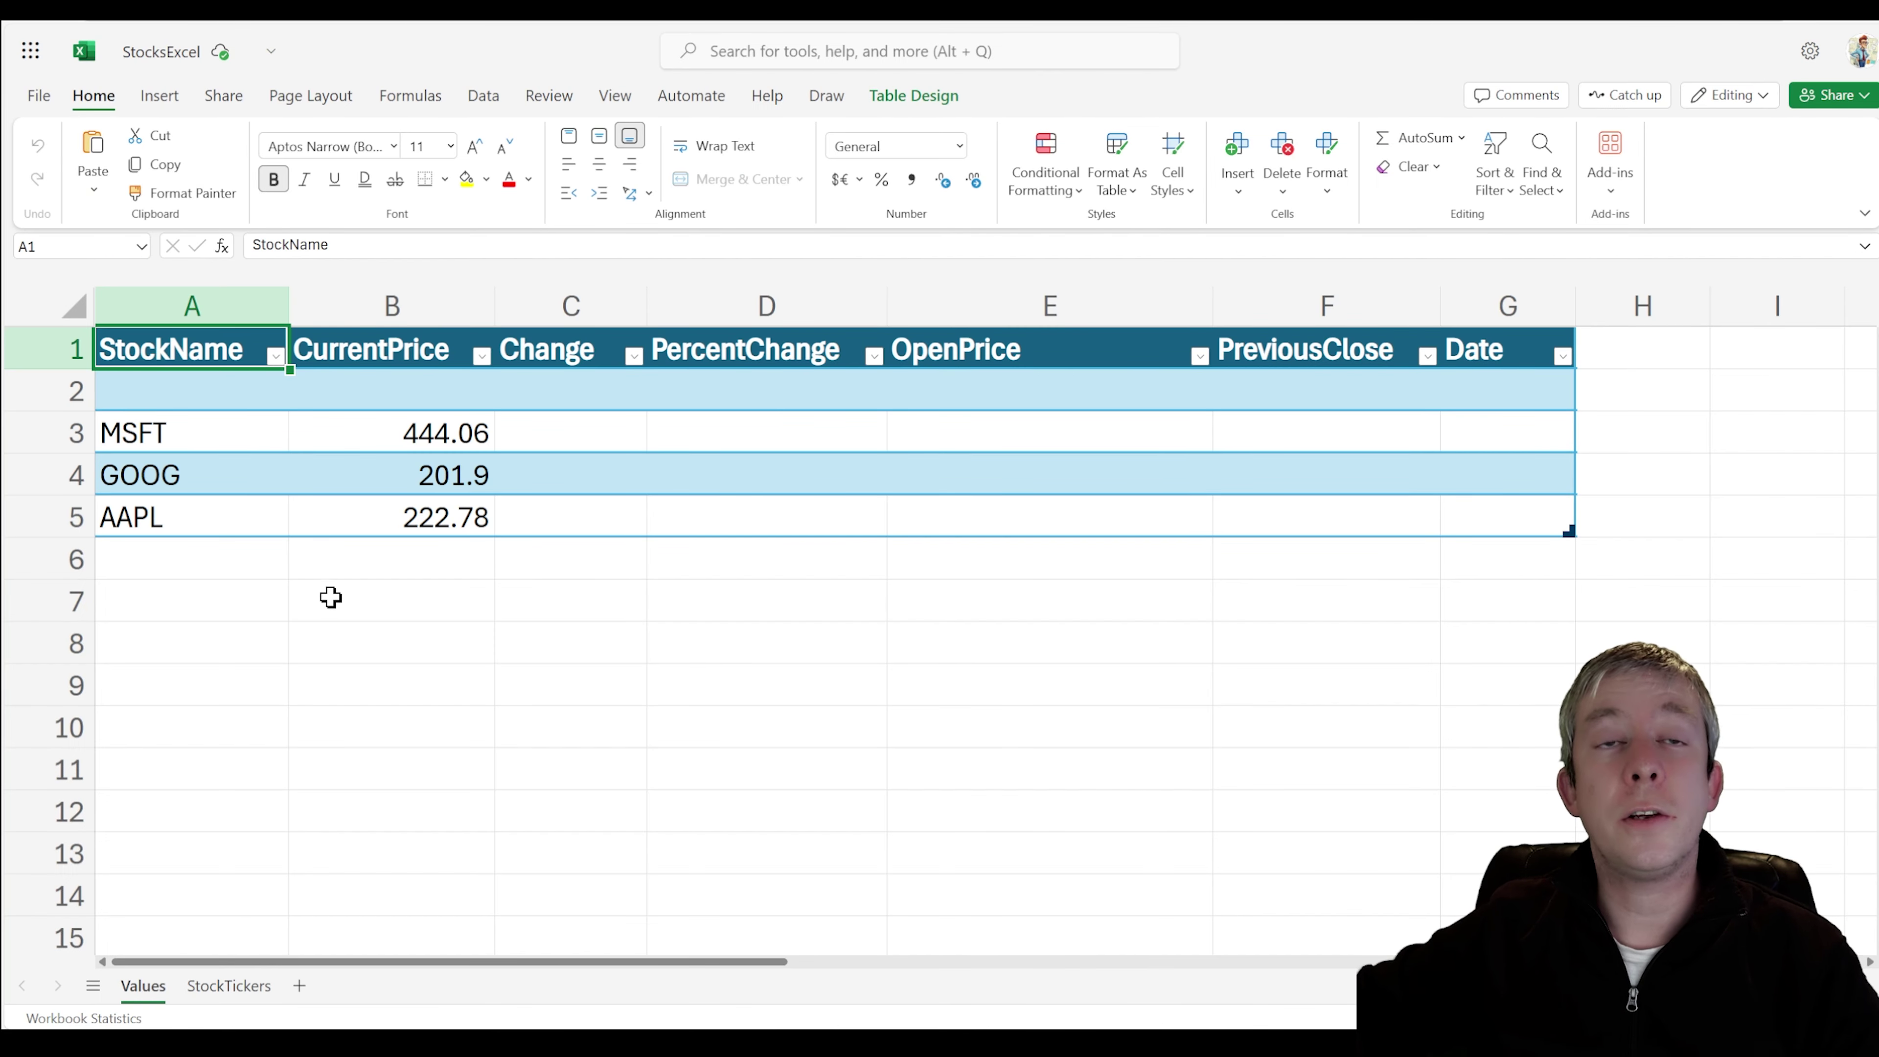
- Check the CurrentPrice values of the MSFT, GOOG and AAPL rows in the StockData table
click(423, 436)
click(429, 474)
click(411, 516)
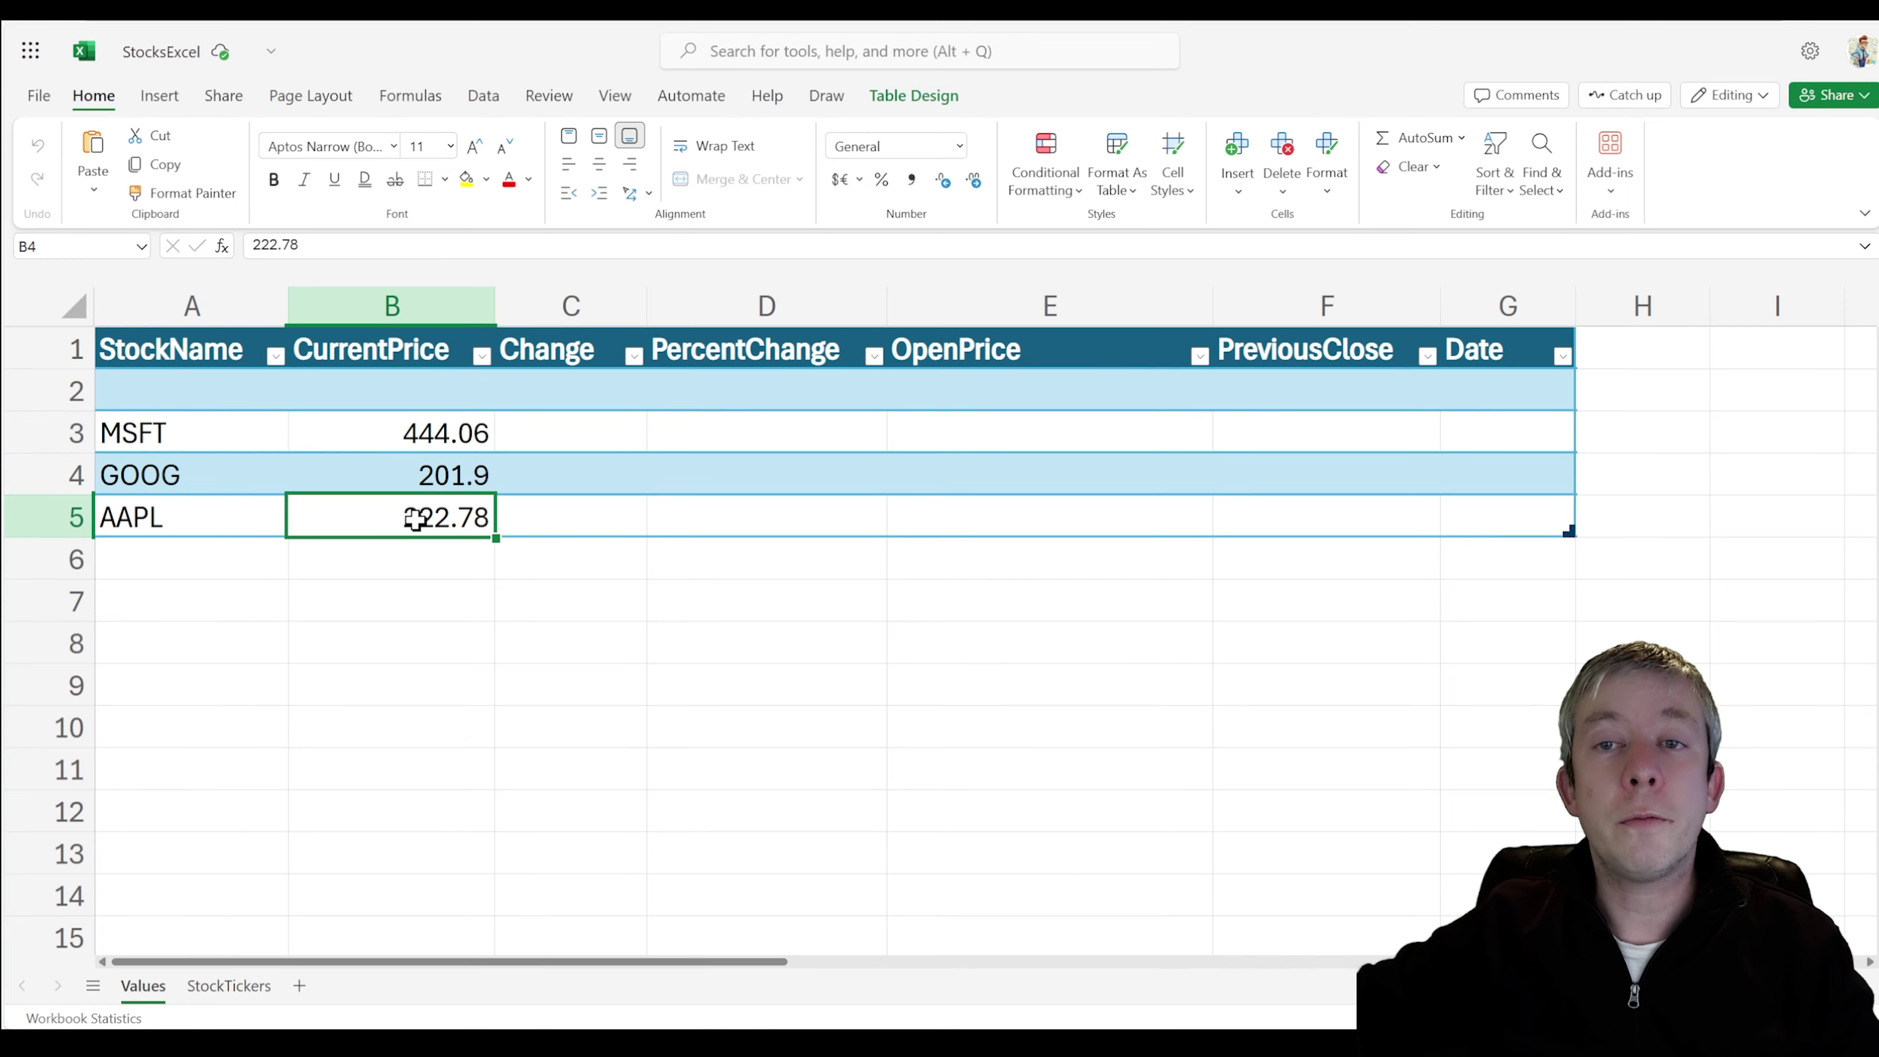
click(407, 444)
click(412, 493)
click(406, 529)
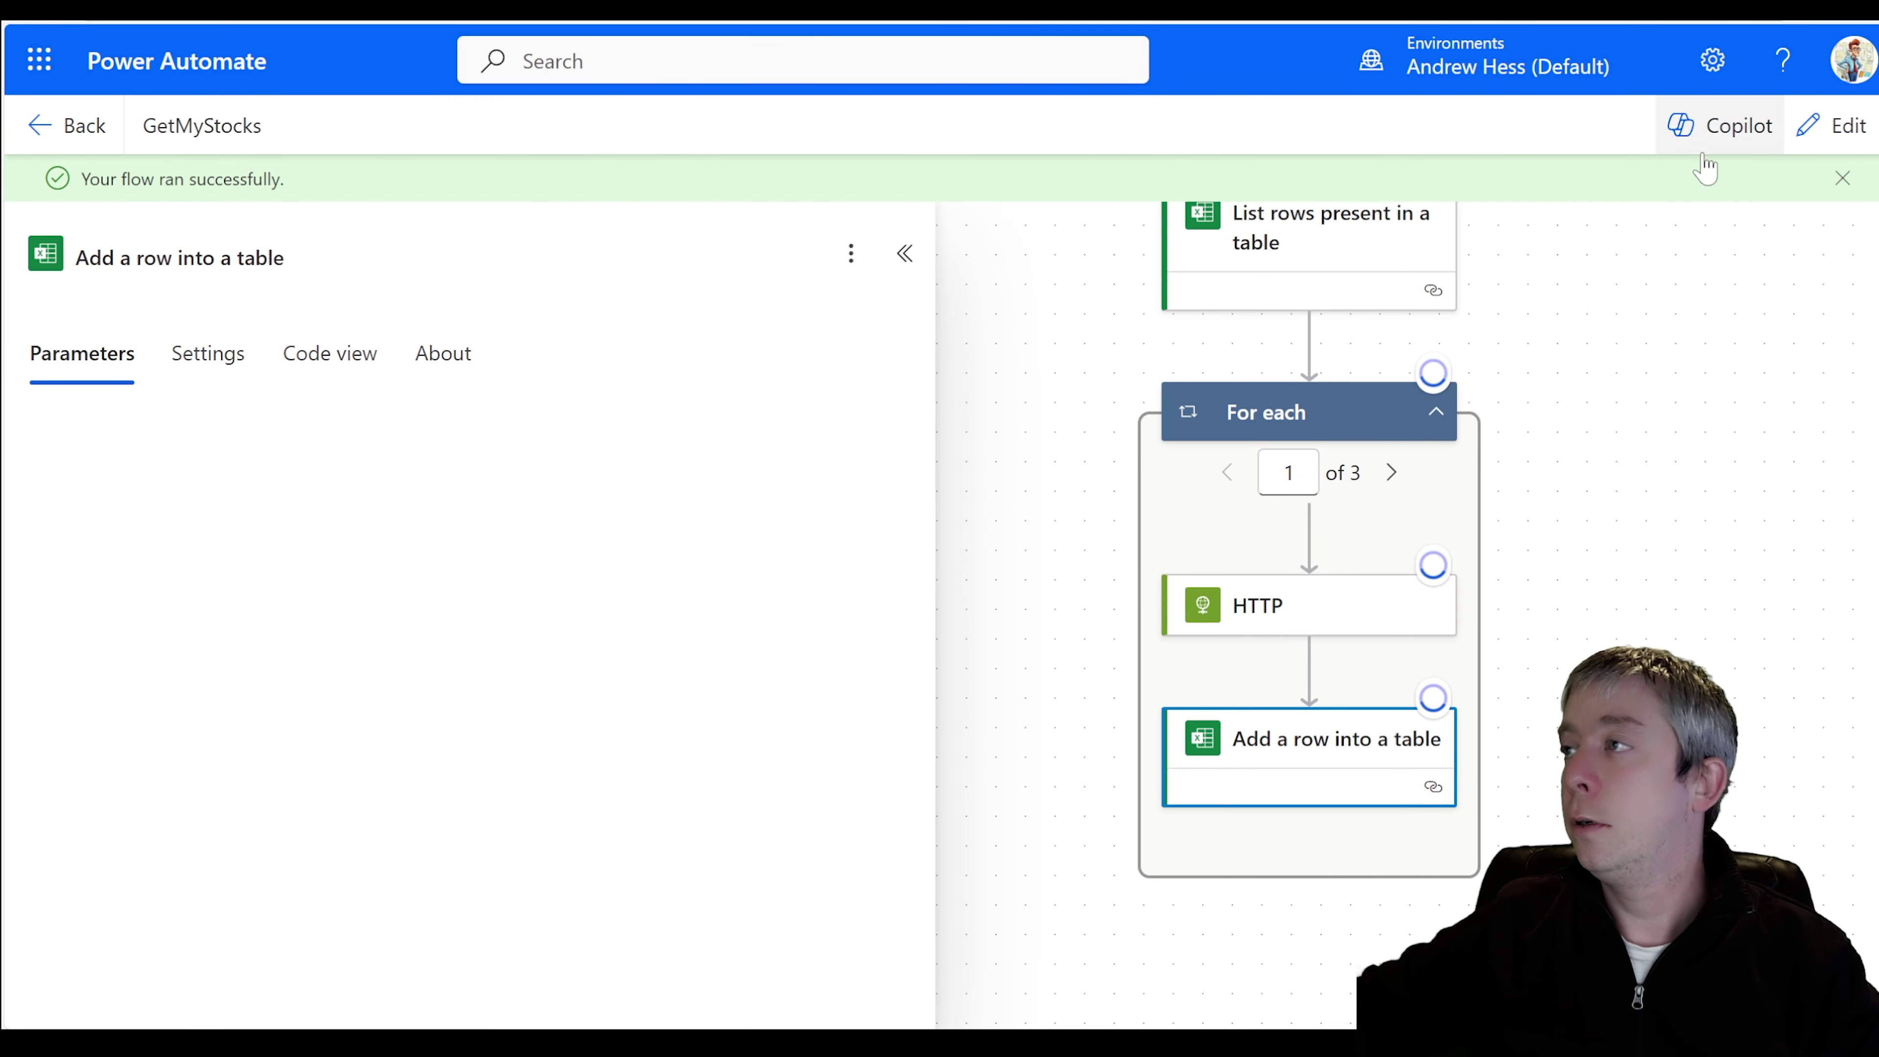
- Switch to Power Automate, reopen GetMyStocks for editing and show all advanced parameters of the Add a row into a table action
scroll(1546, 563, right, 2)
drag(1559, 597, 1482, 571)
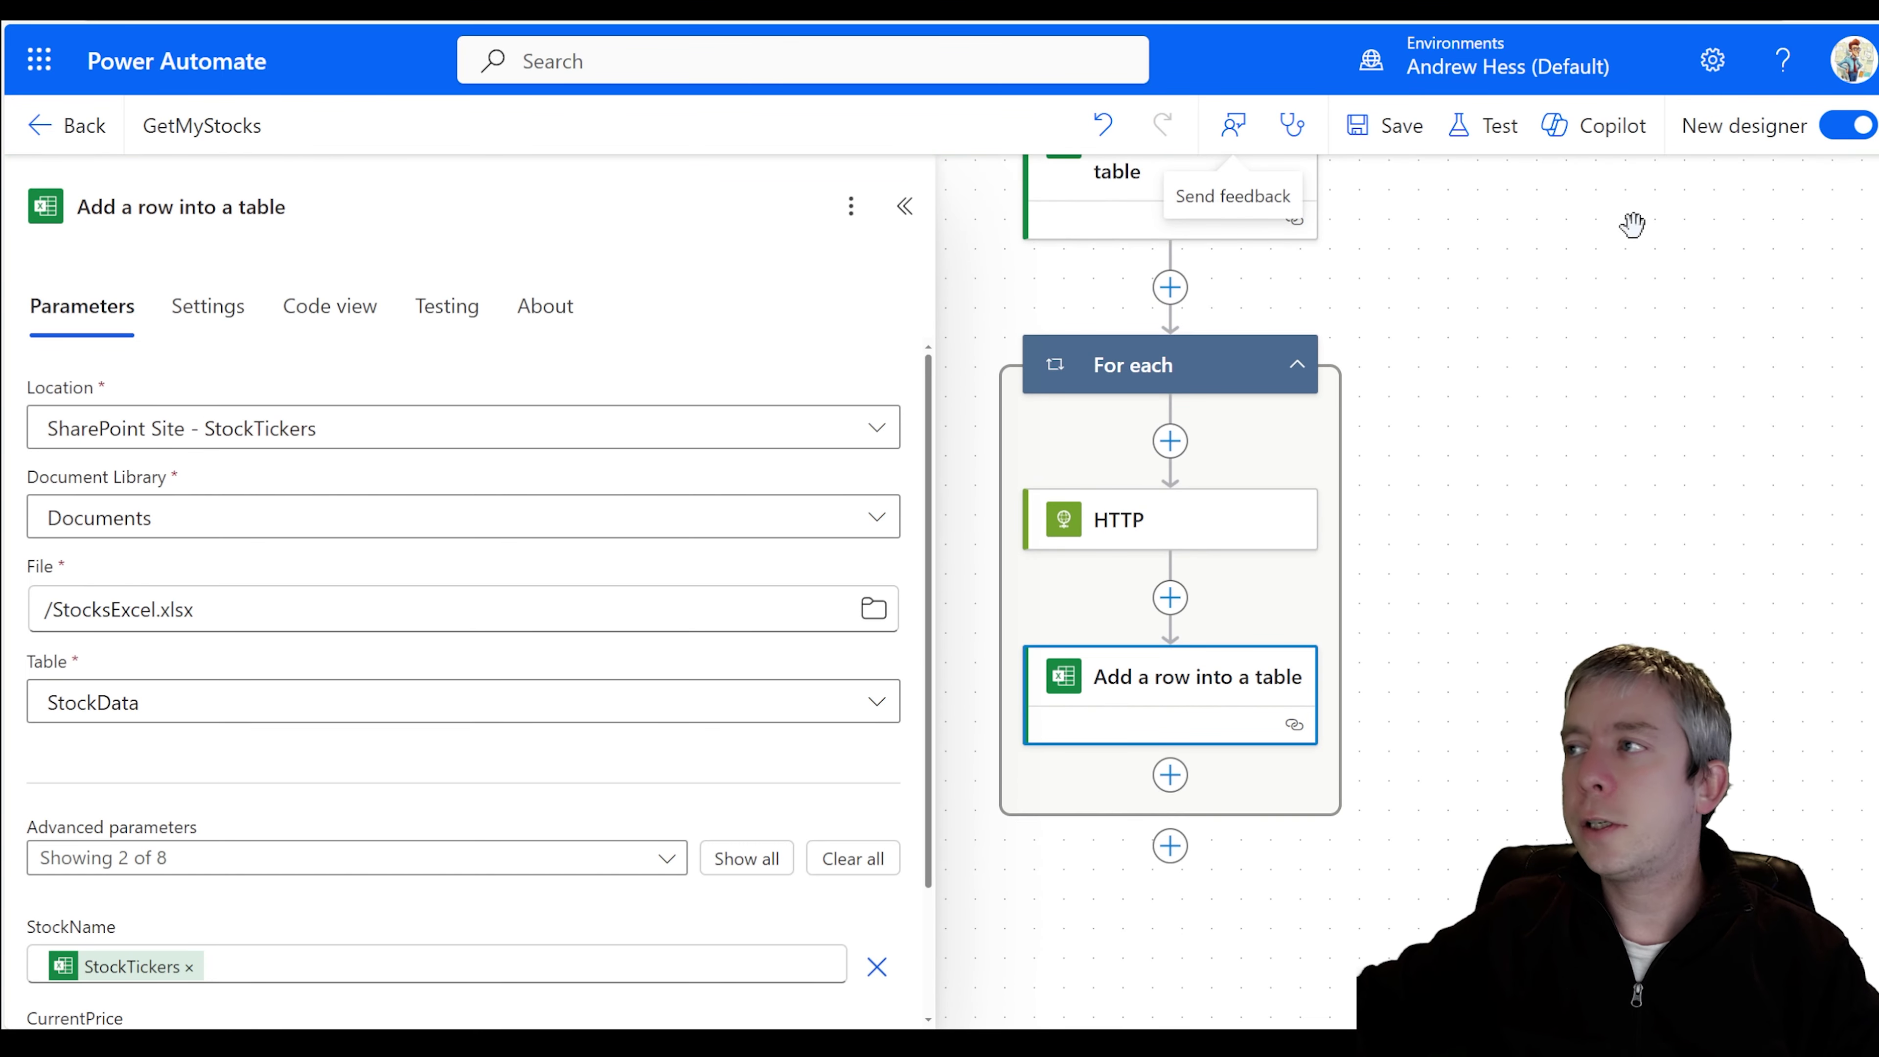
scroll(337, 803, down, 2)
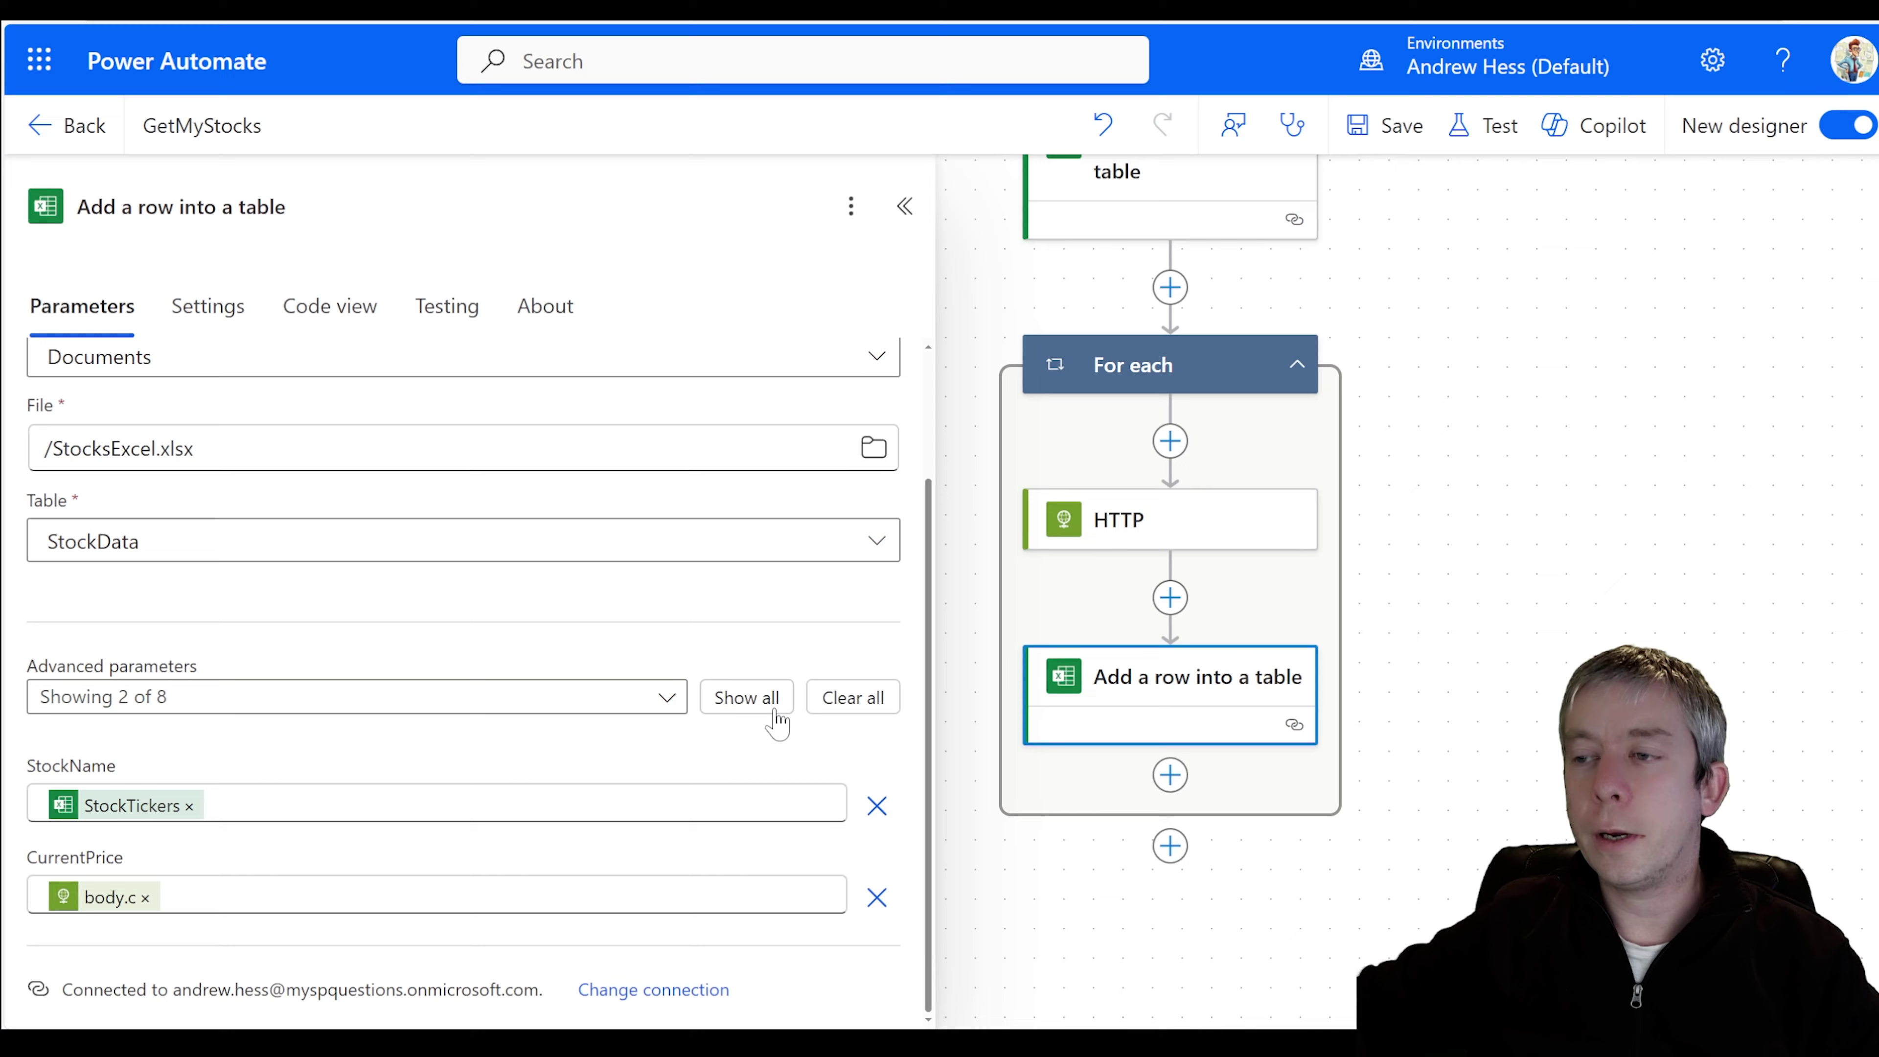
click(746, 698)
scroll(465, 659, down, 5)
- Look up the response attribute for Change in the Finnhub Quote documentation and return to the flow
click(444, 561)
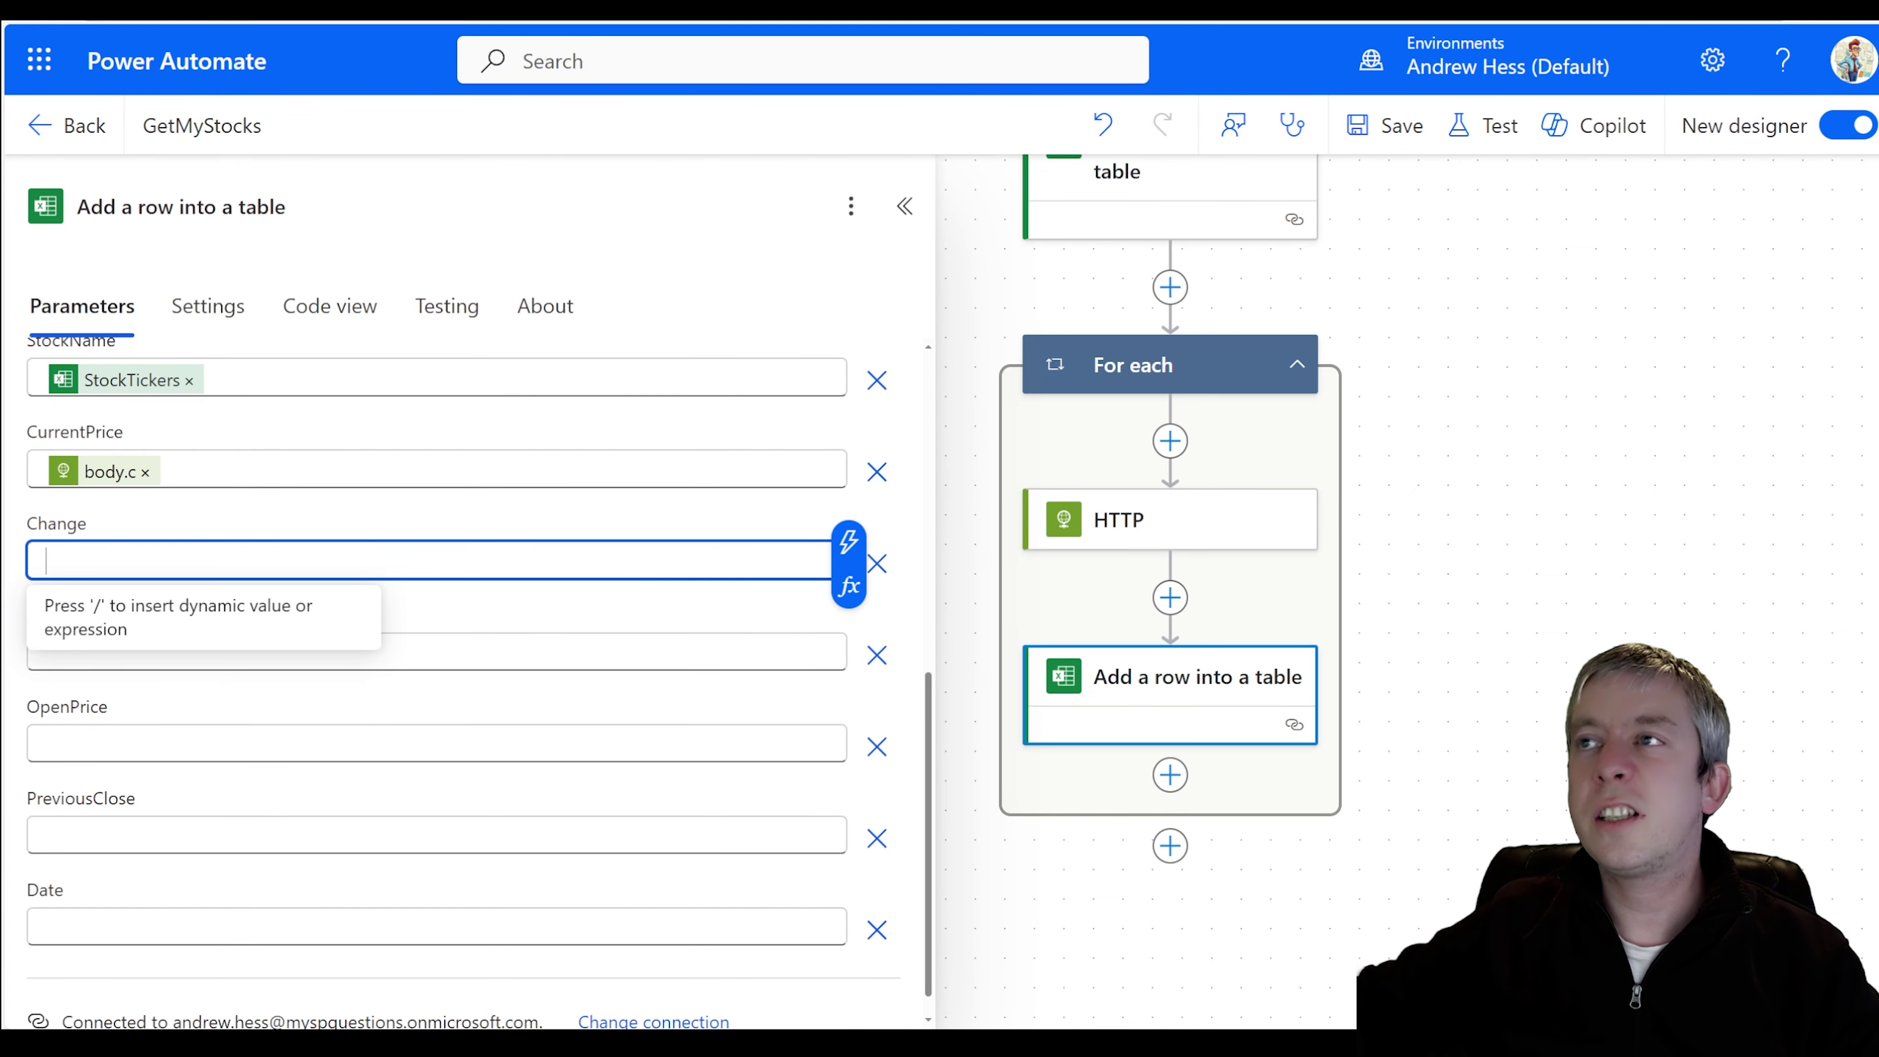
click(1206, 6)
click(680, 396)
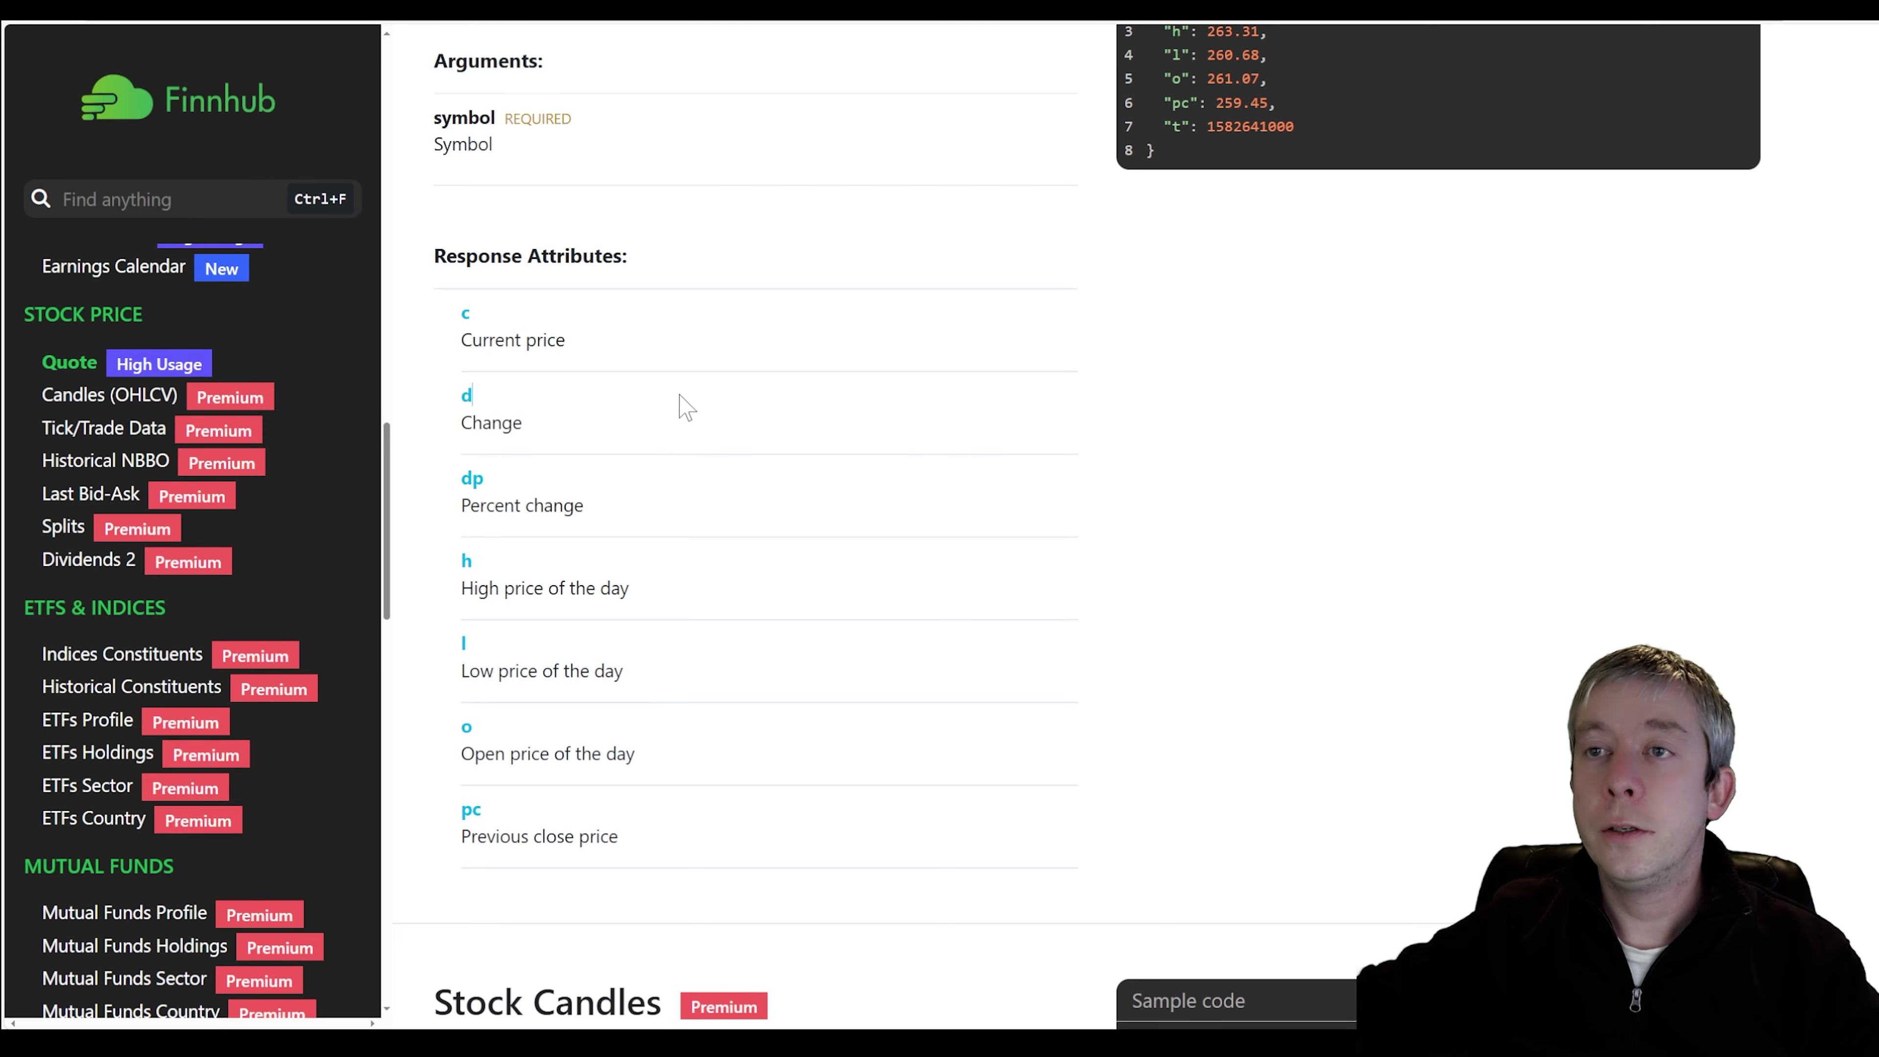
click(362, 6)
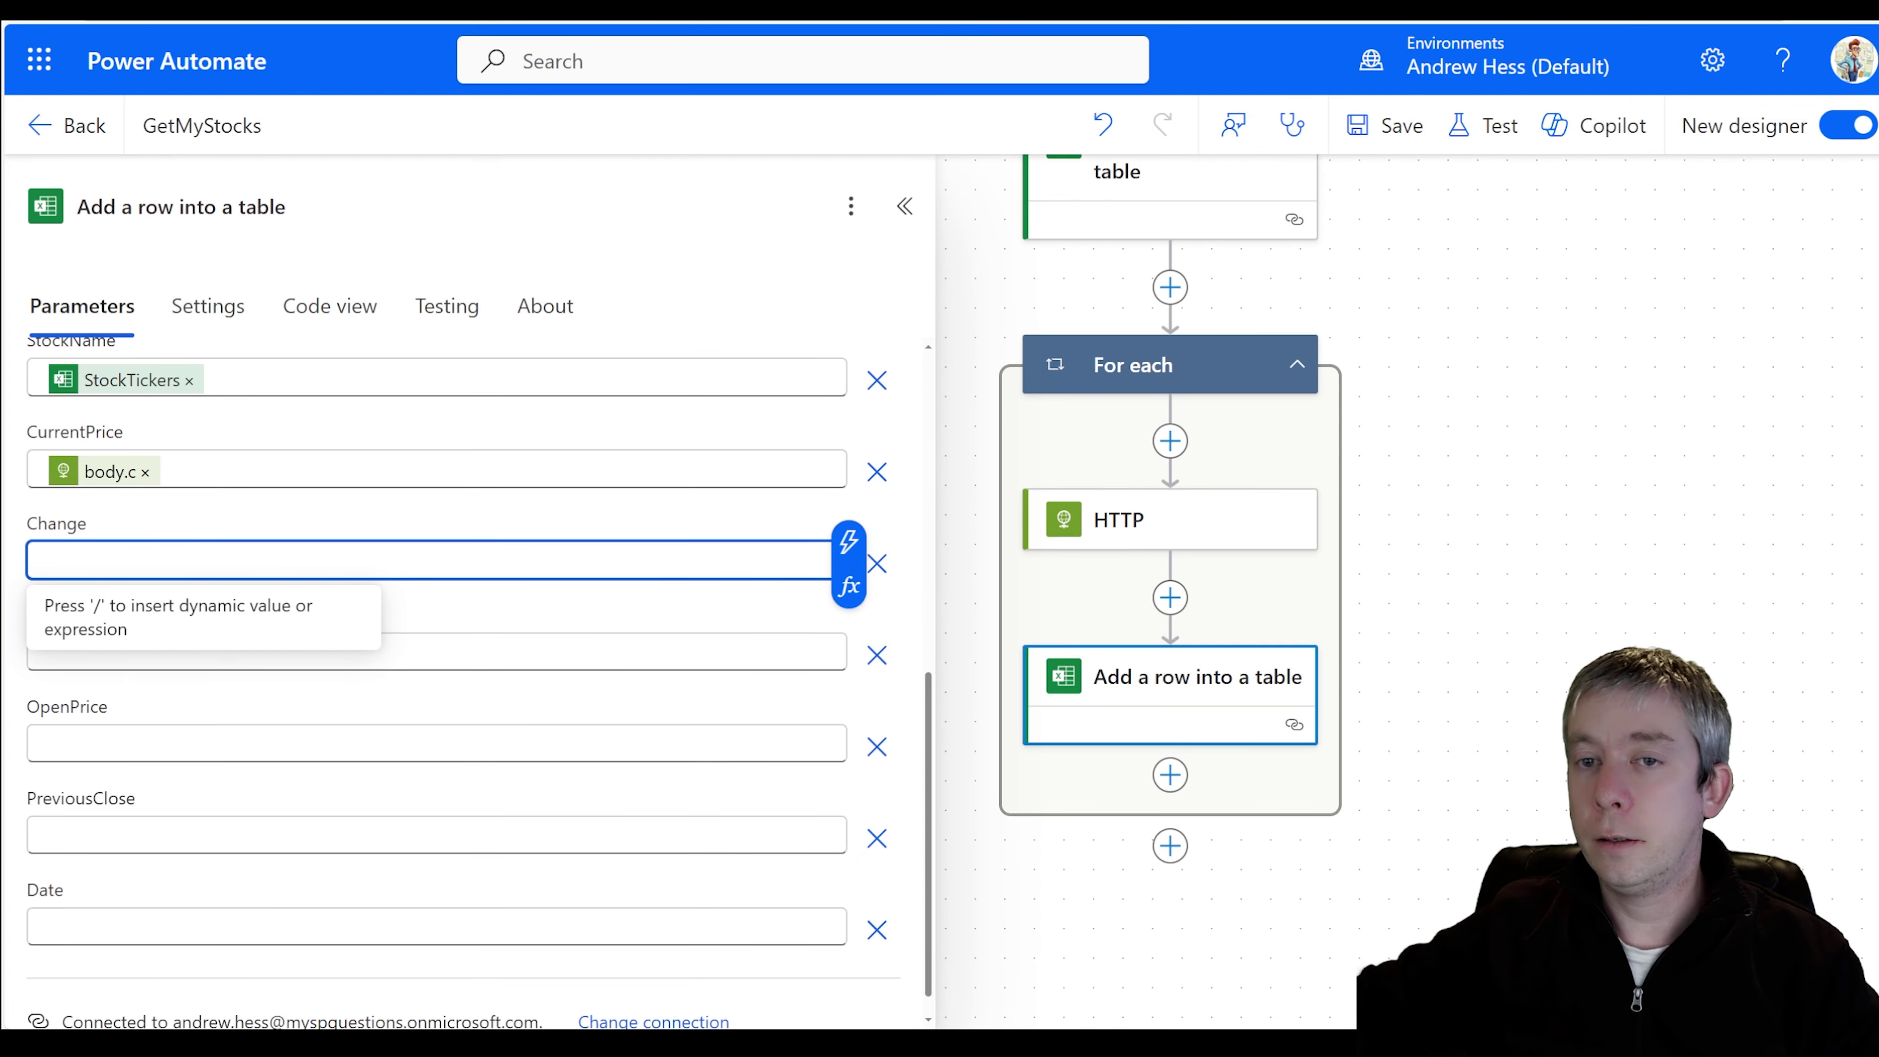
click(104, 474)
click(851, 491)
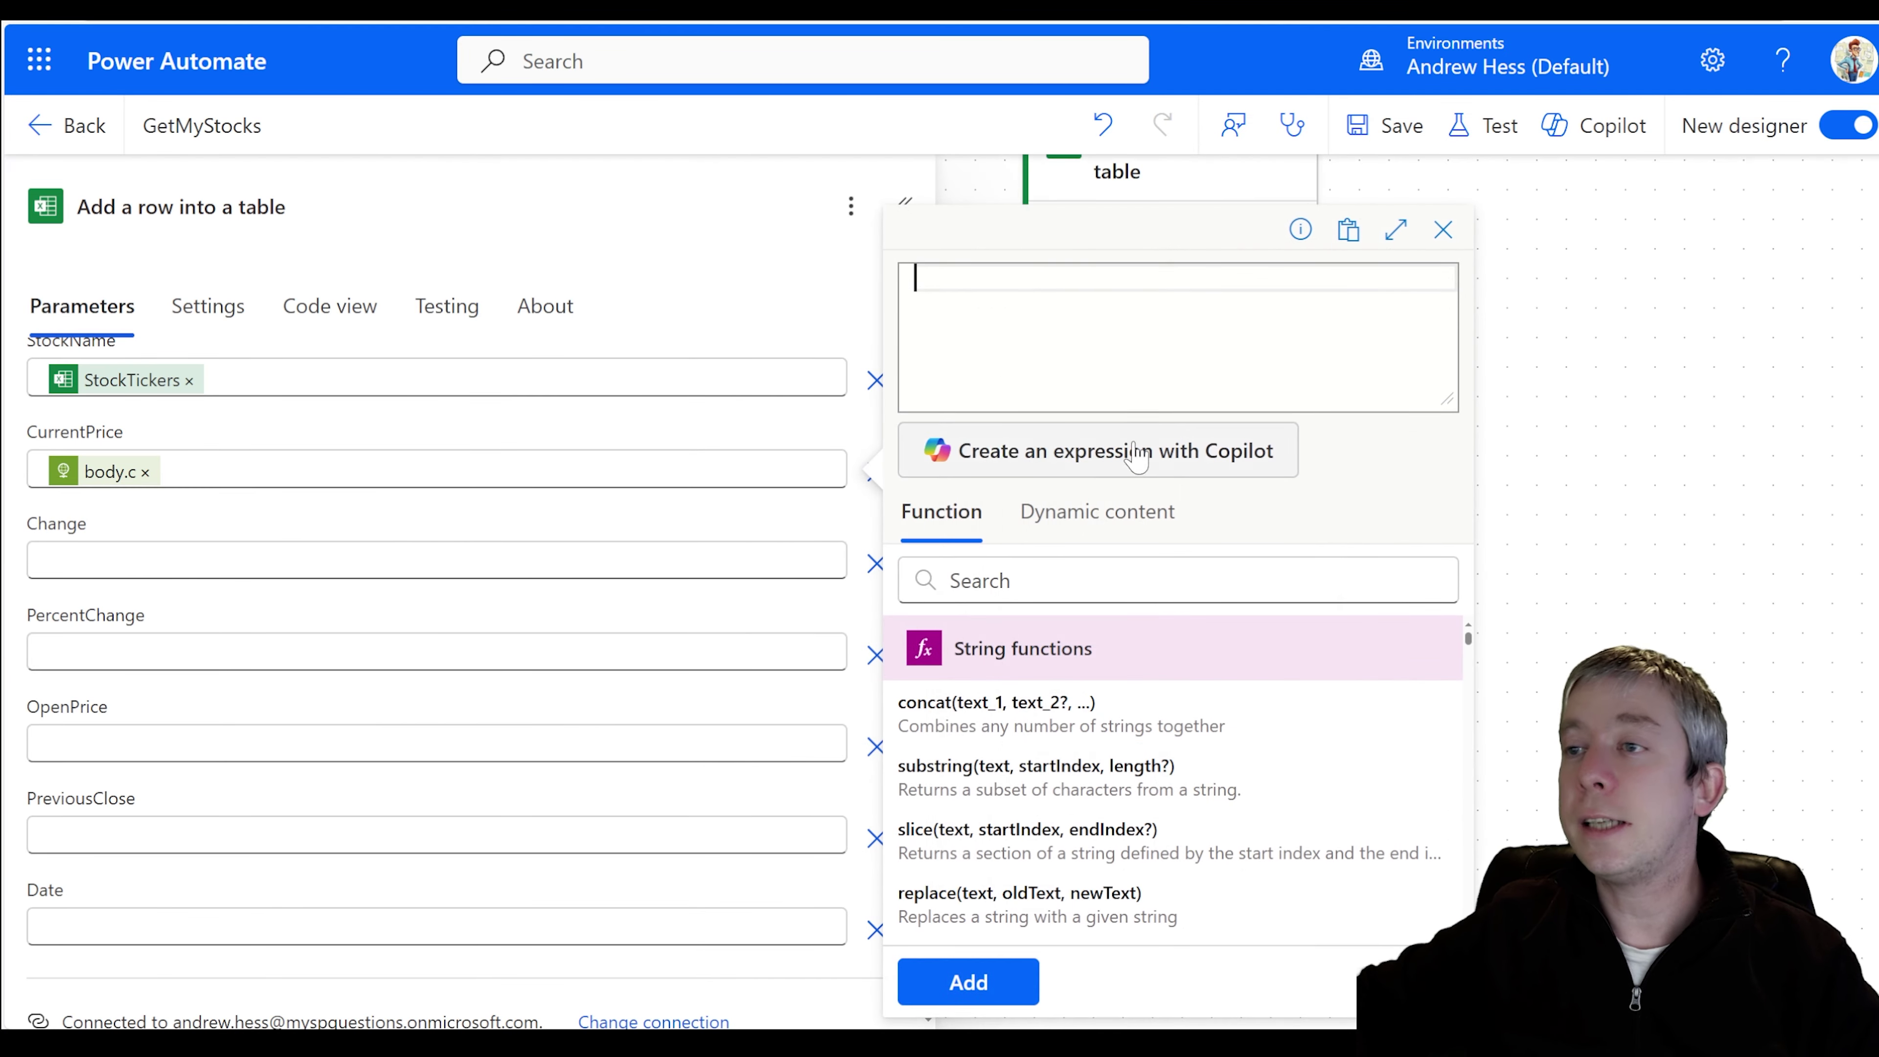
click(1444, 231)
- Set Change to the expression outputs('HTTP')?['body']?['d'], copying the expression for reuse
click(588, 552)
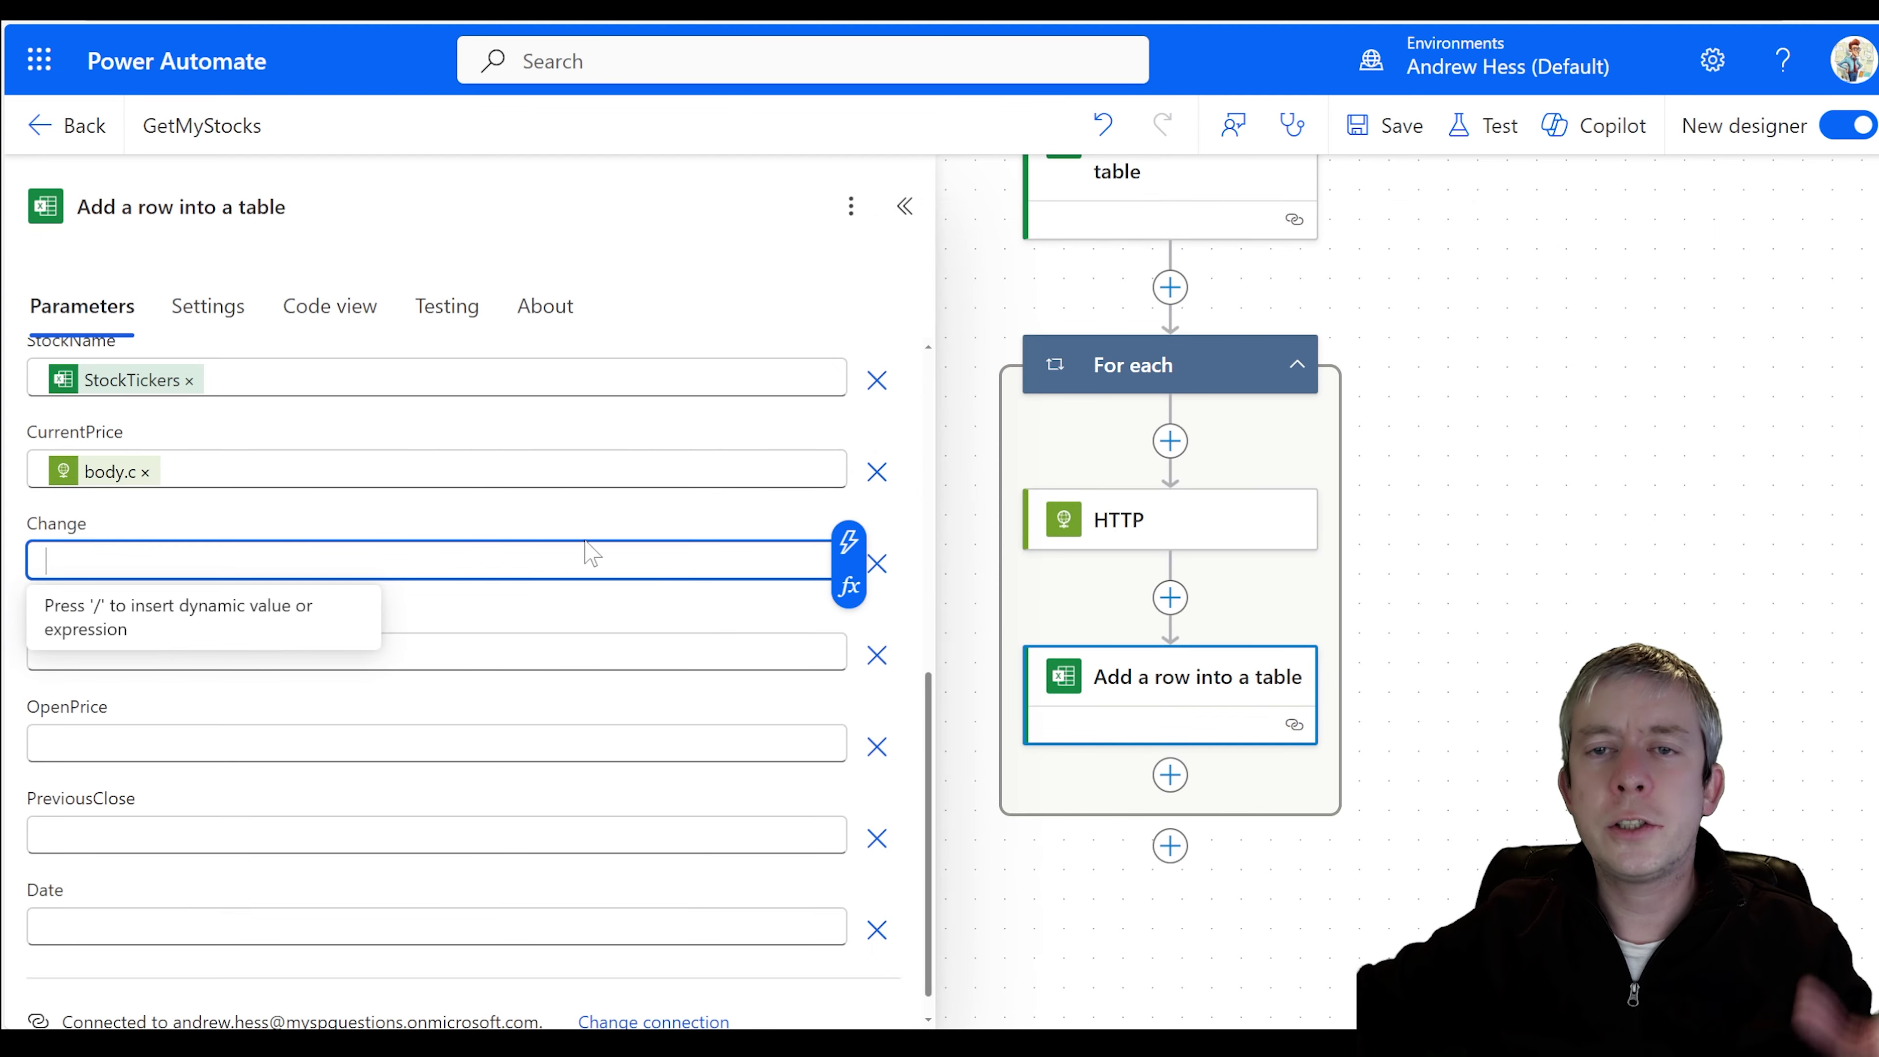
click(851, 579)
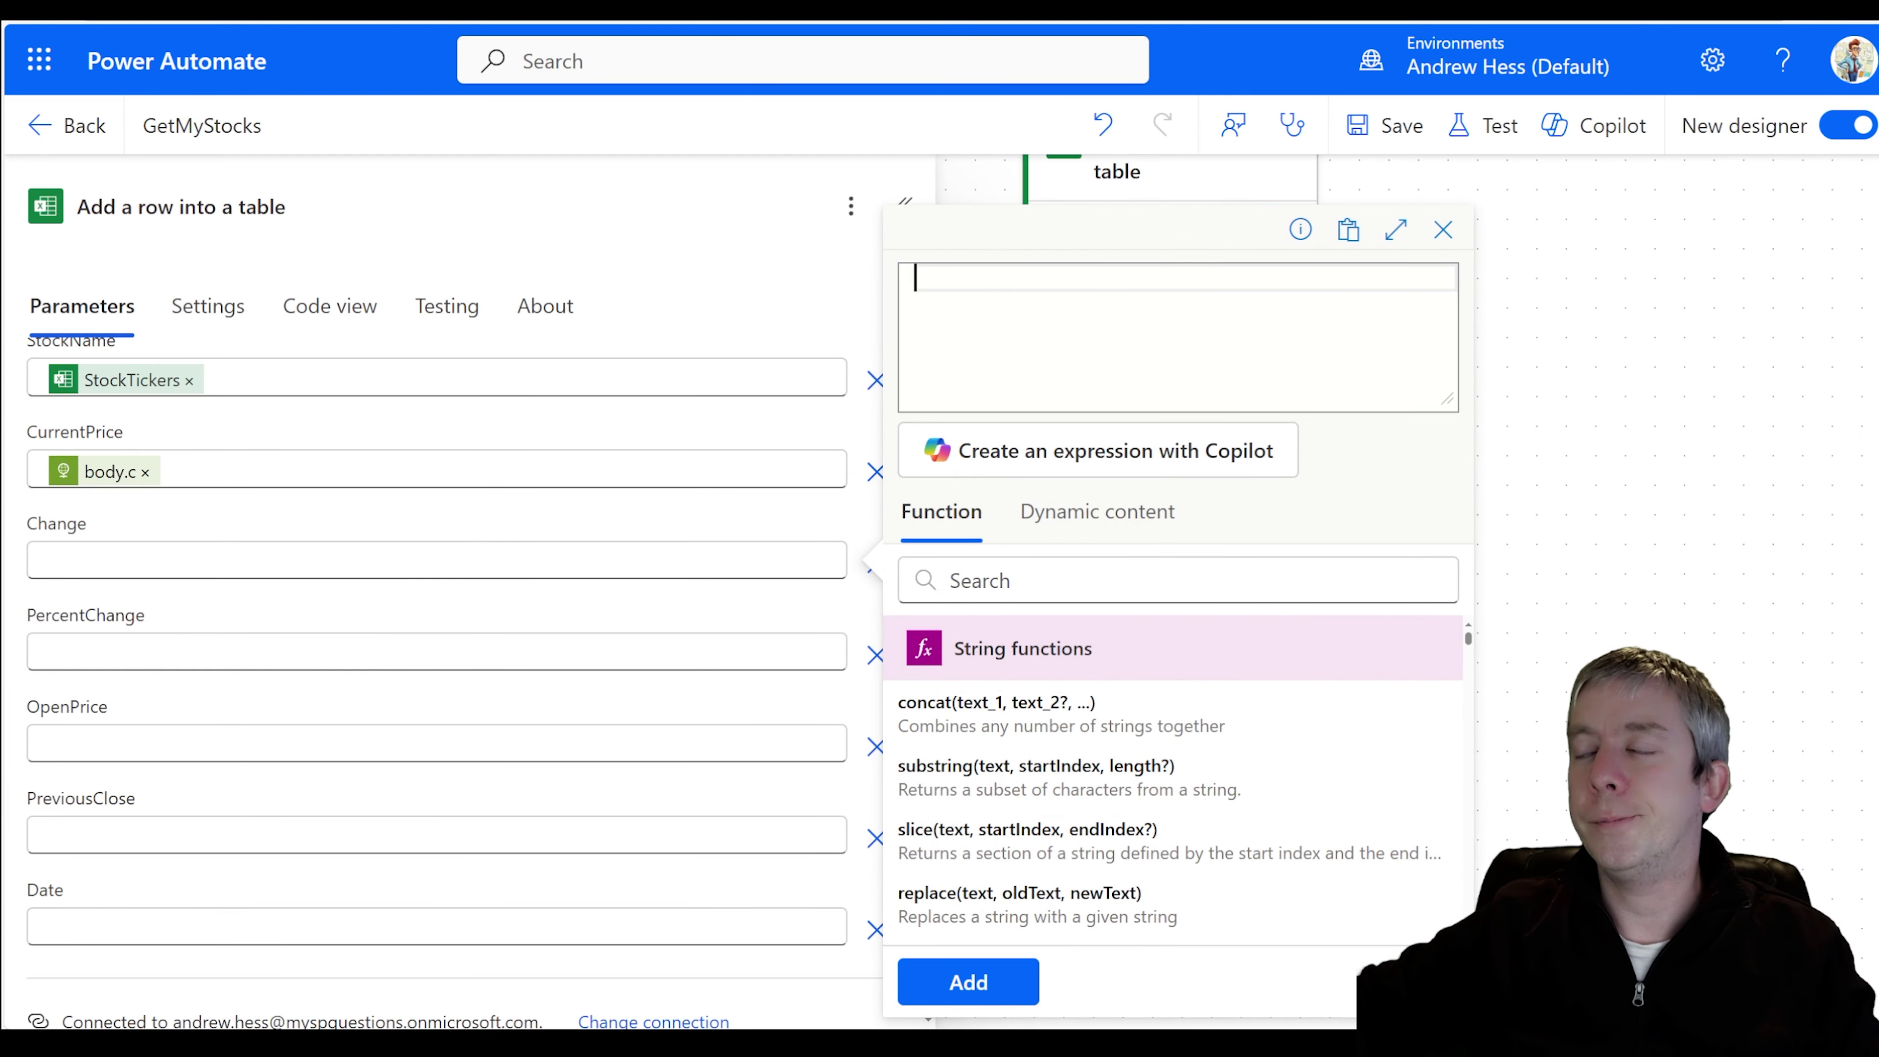
text(out)
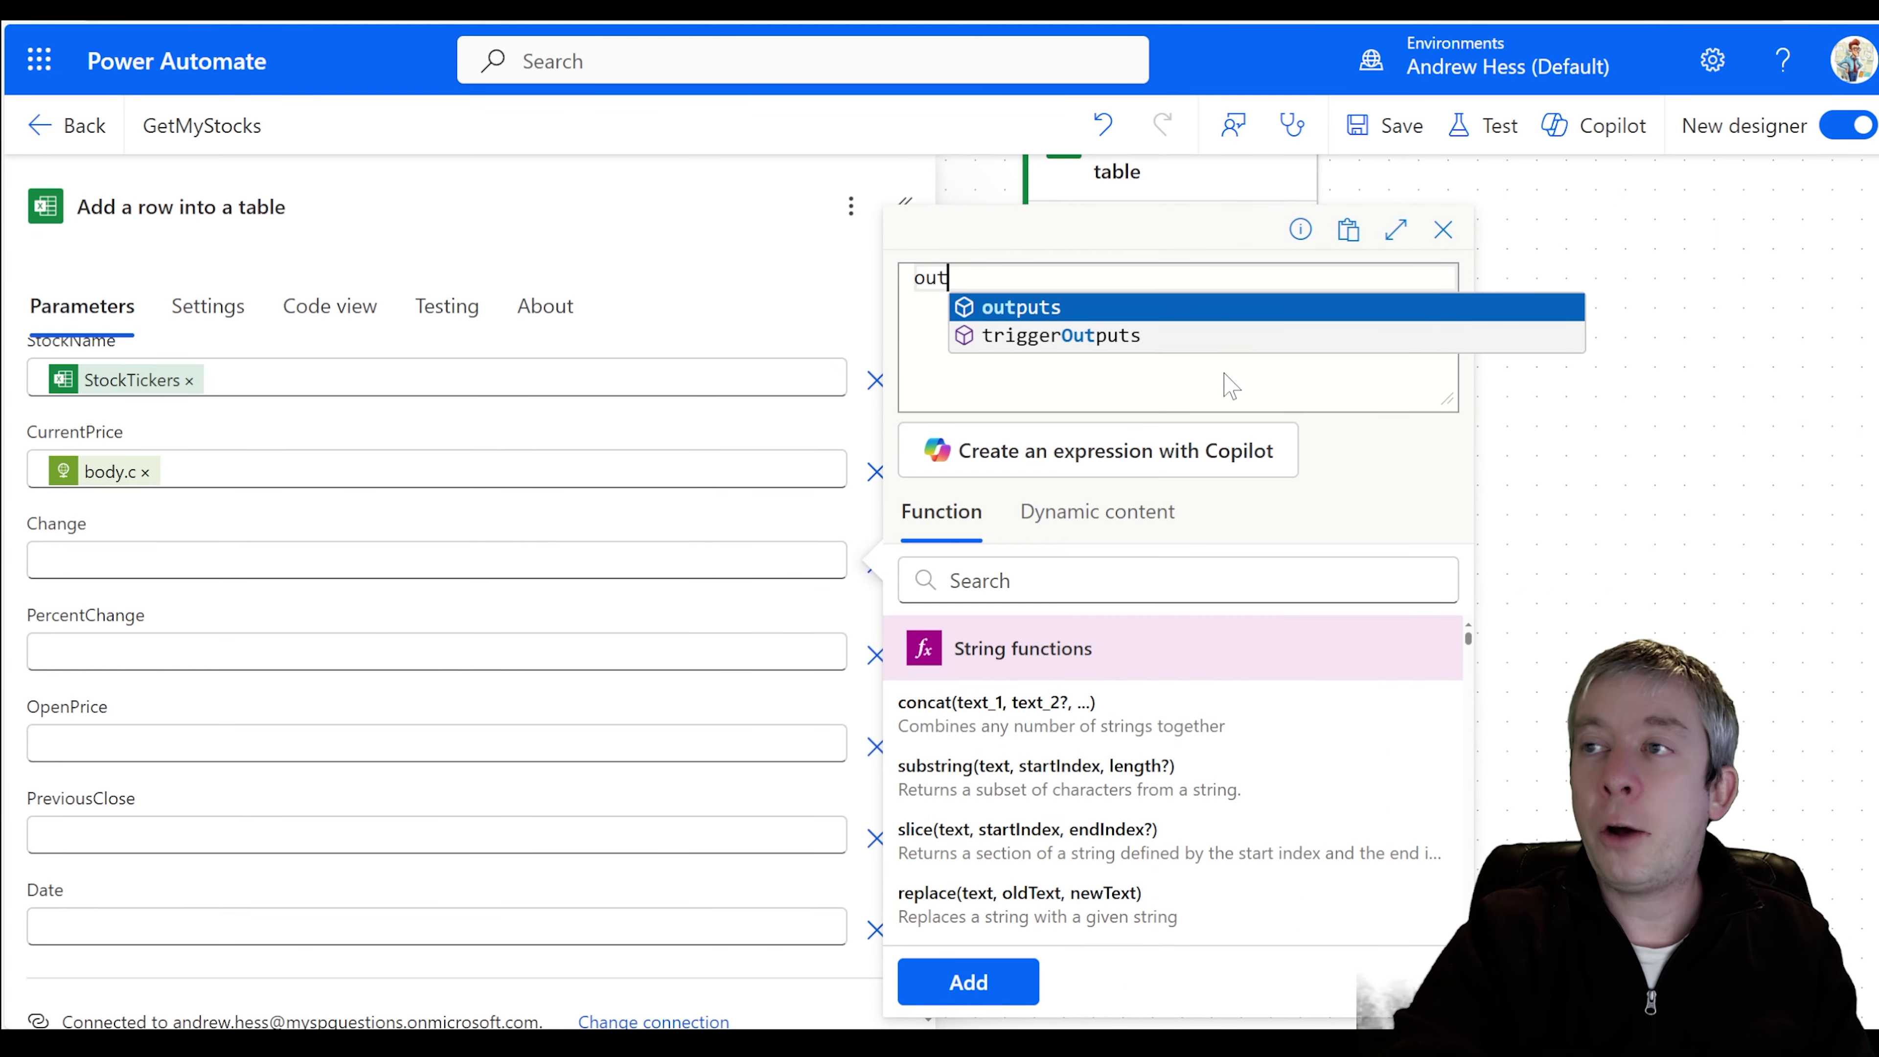
text(puts('HTTP)
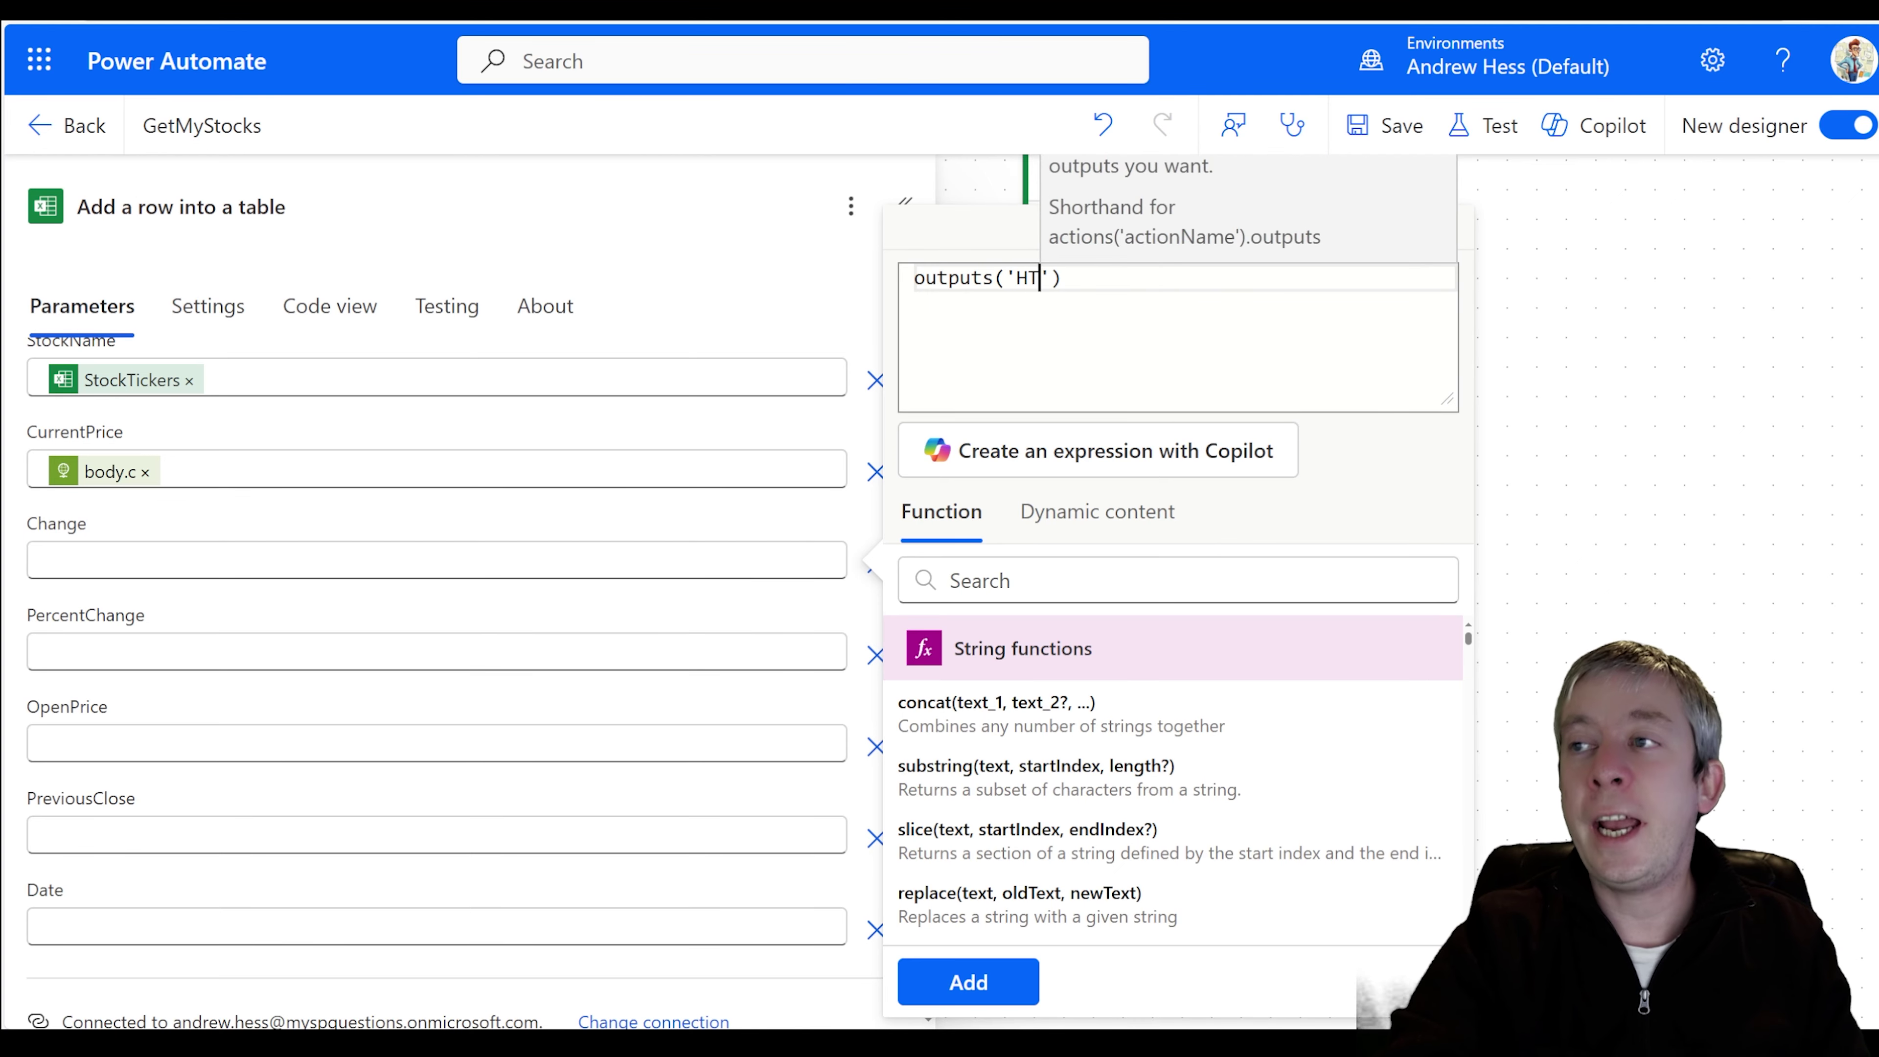
key(Right)
key(Right)
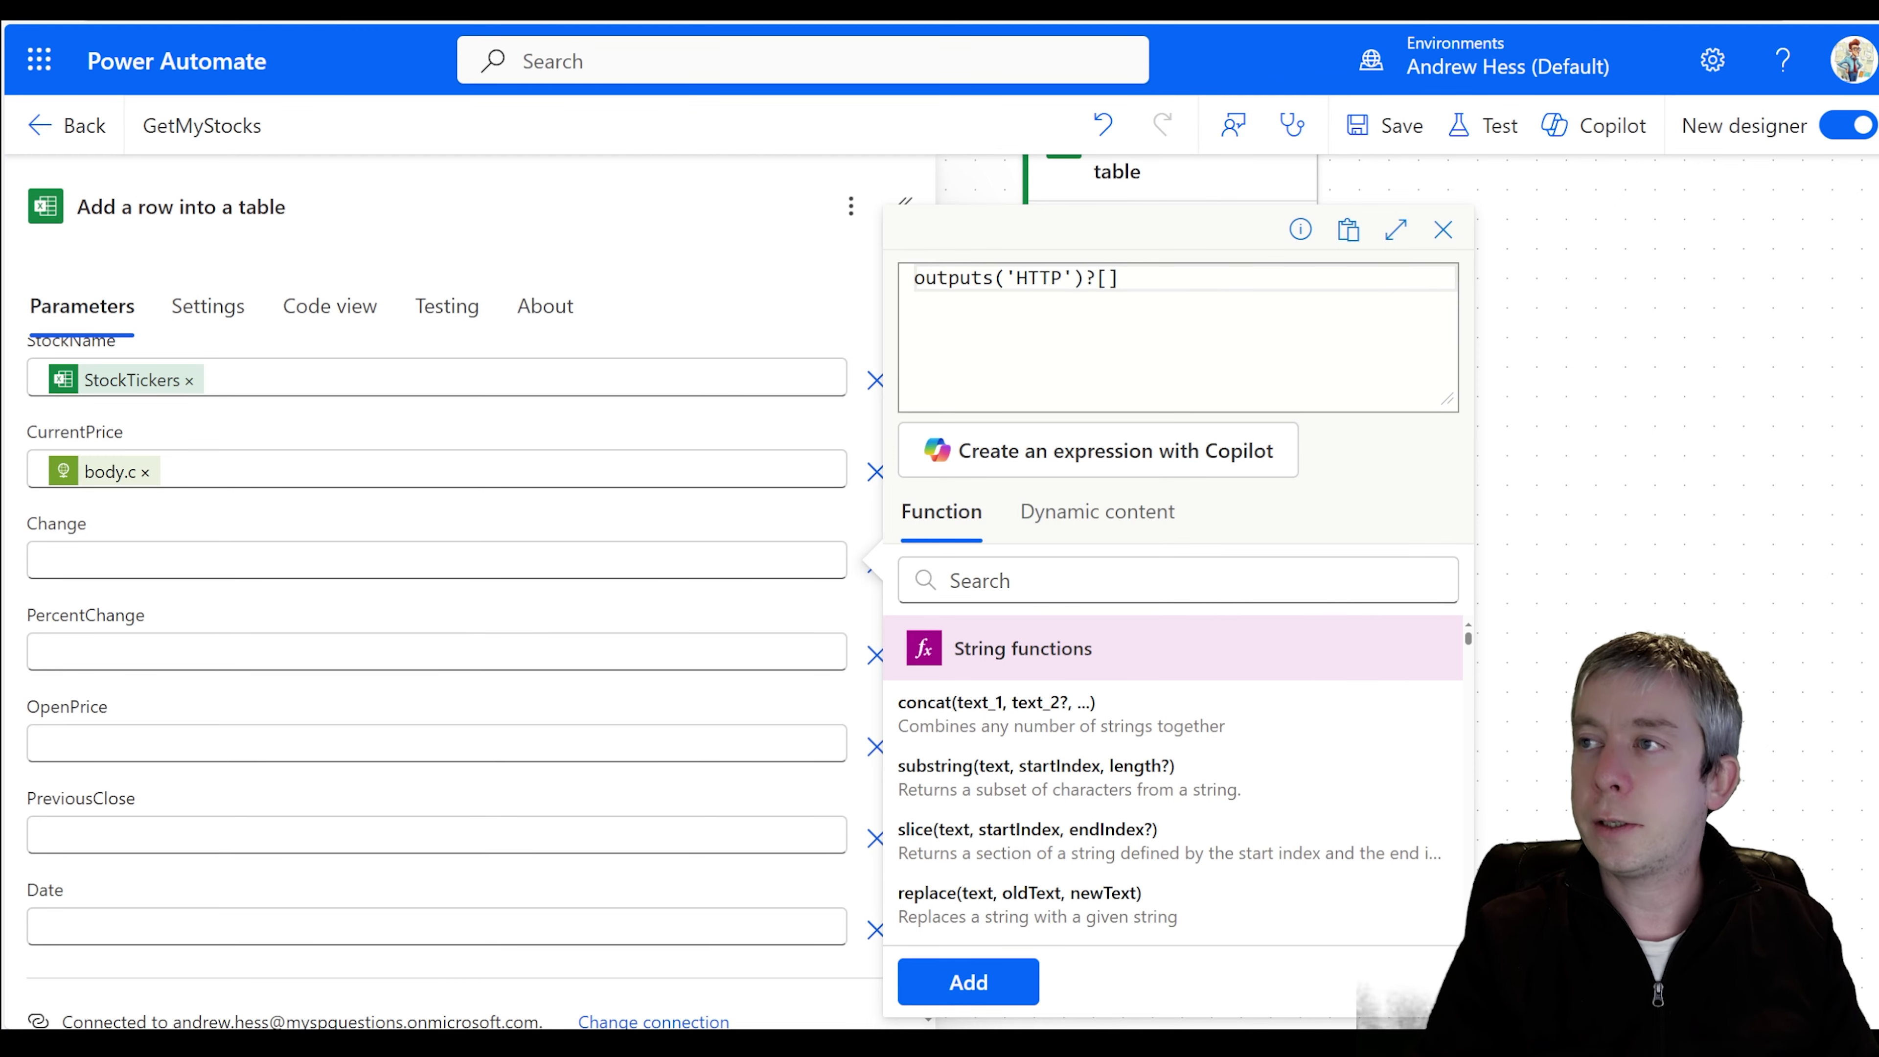
text(body')
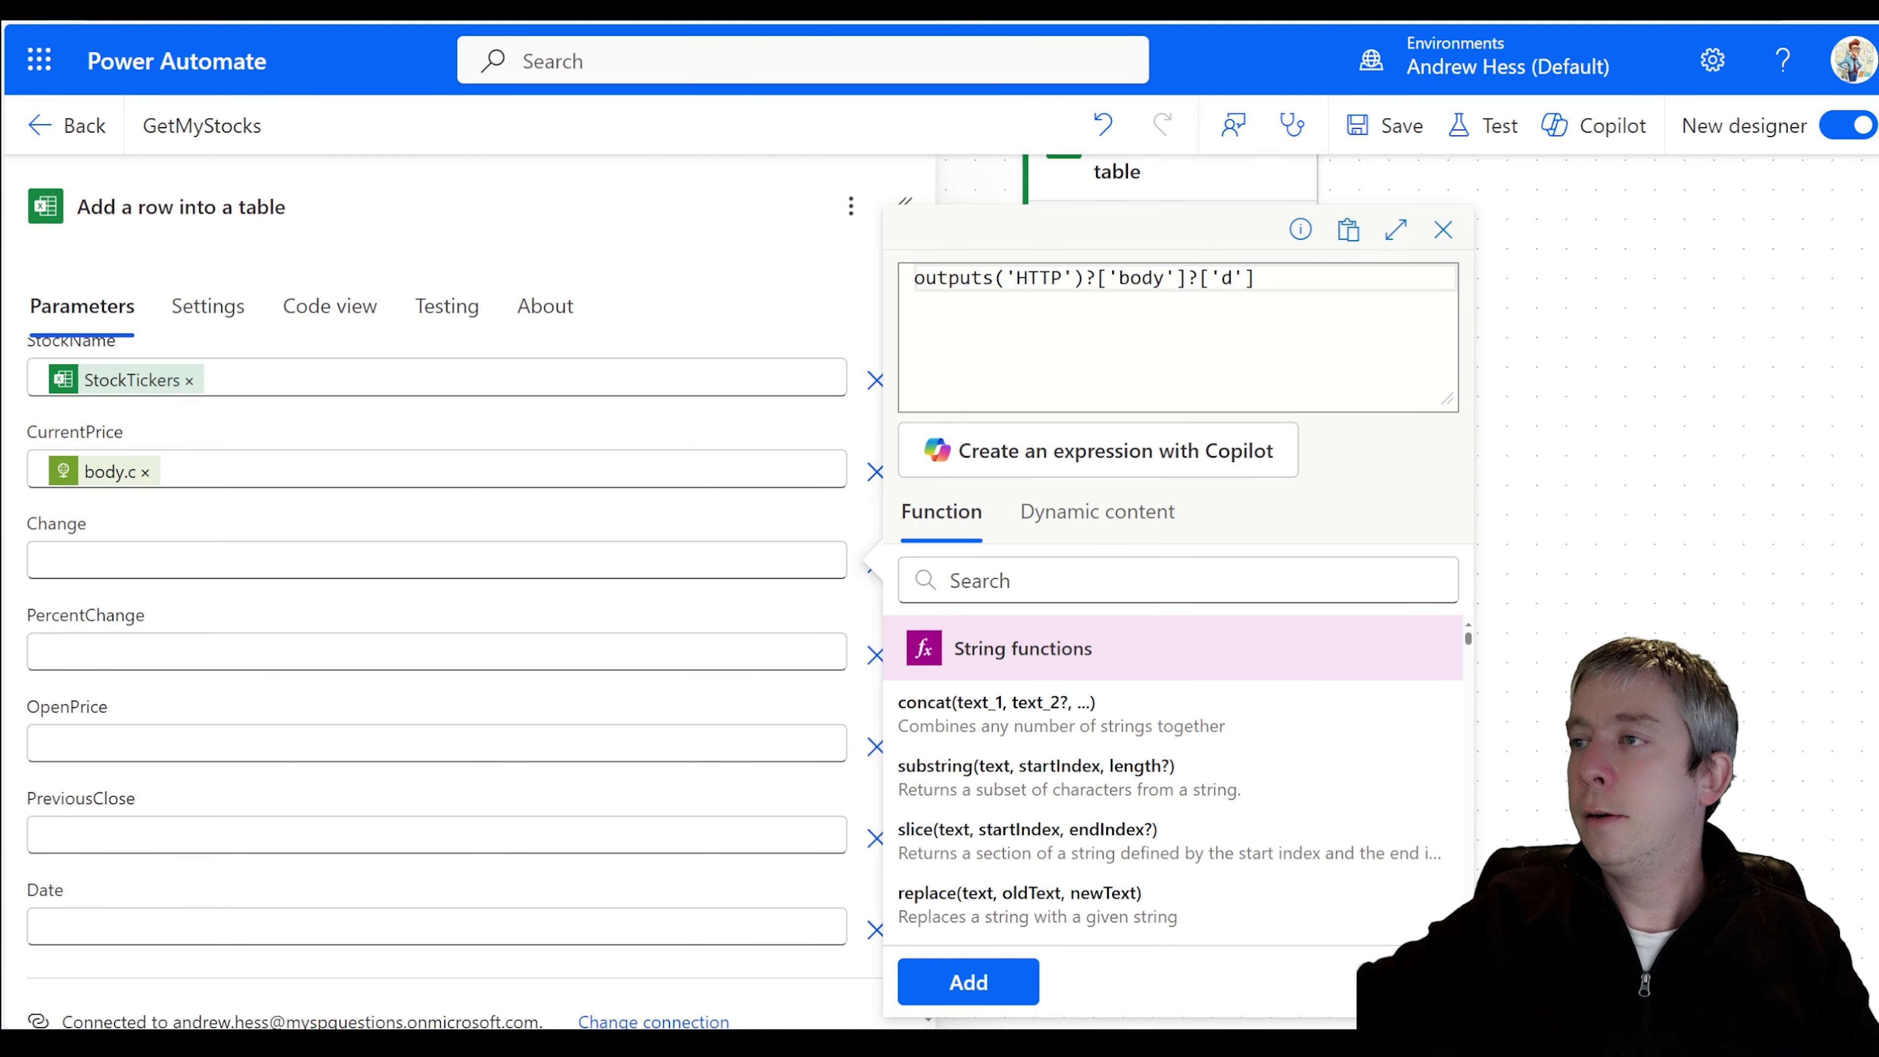
key(ctrl+a)
key(ctrl+c)
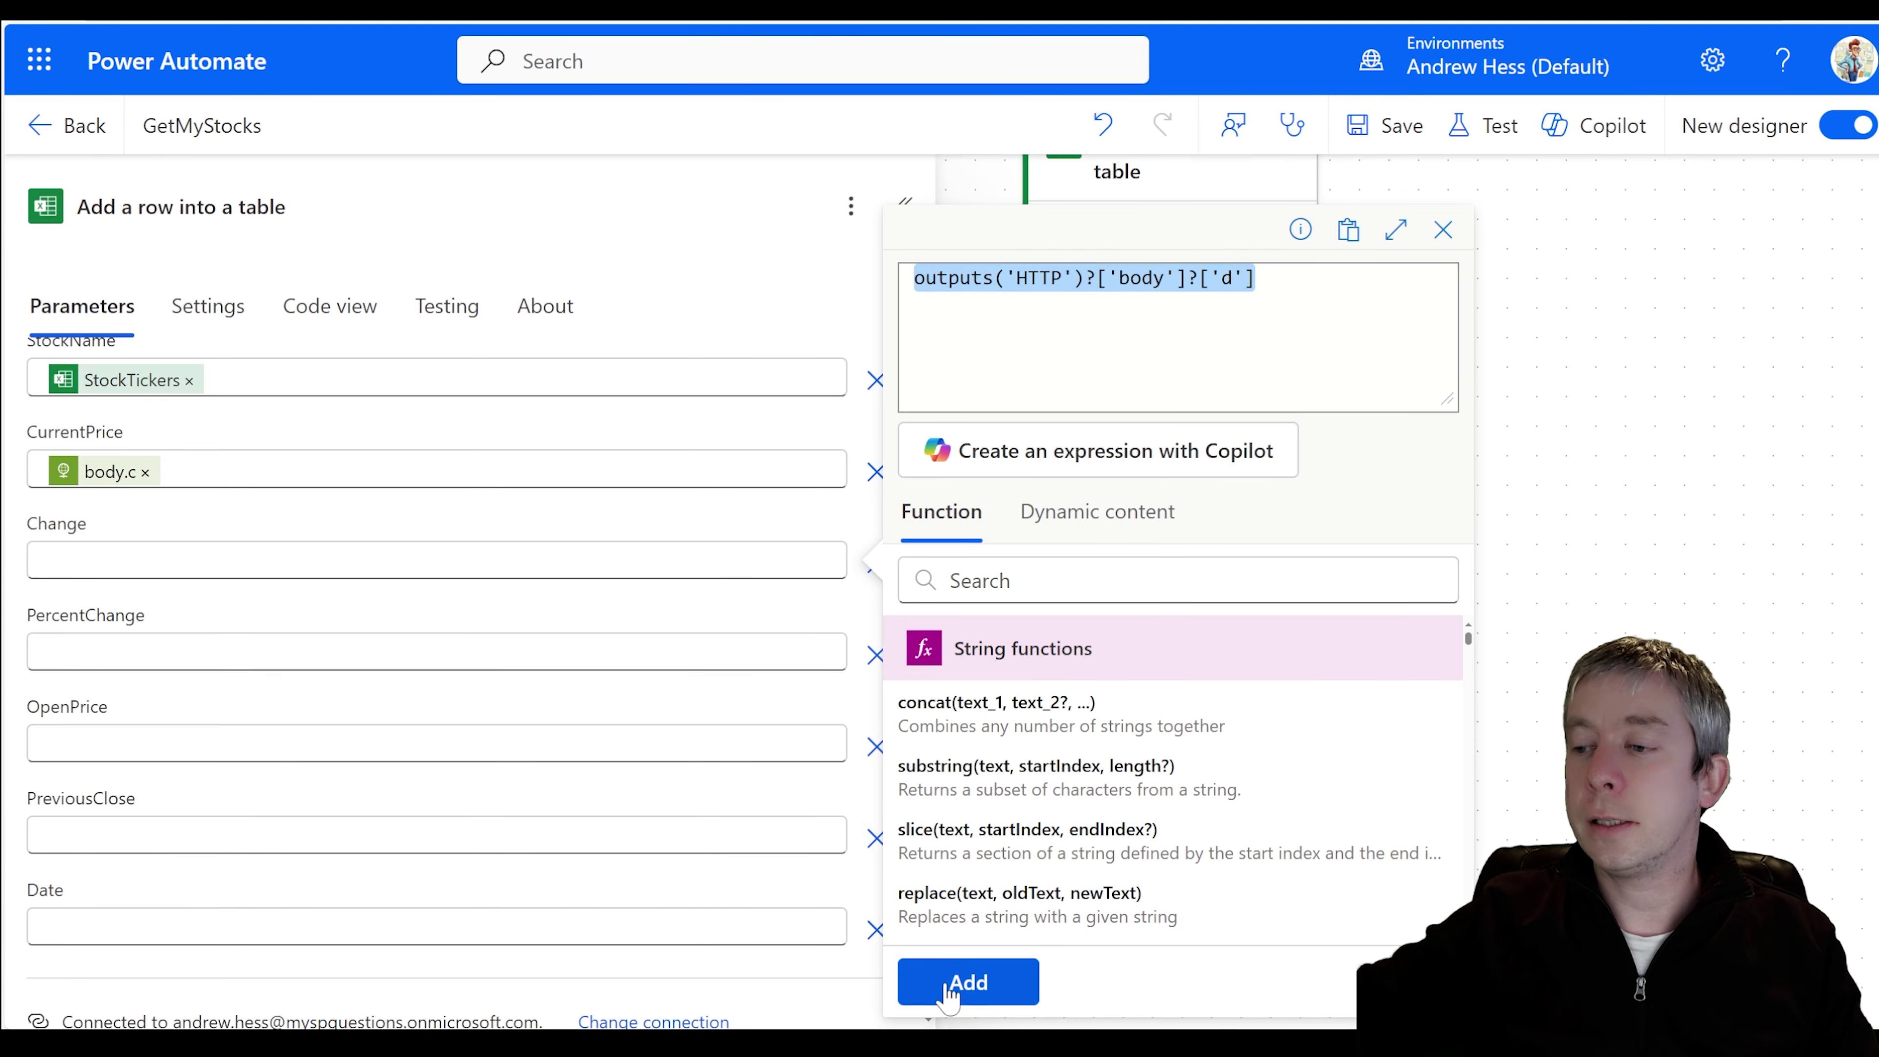
click(964, 985)
- Recheck the Change entry among the Finnhub Quote response attributes
key(ctrl+Tab)
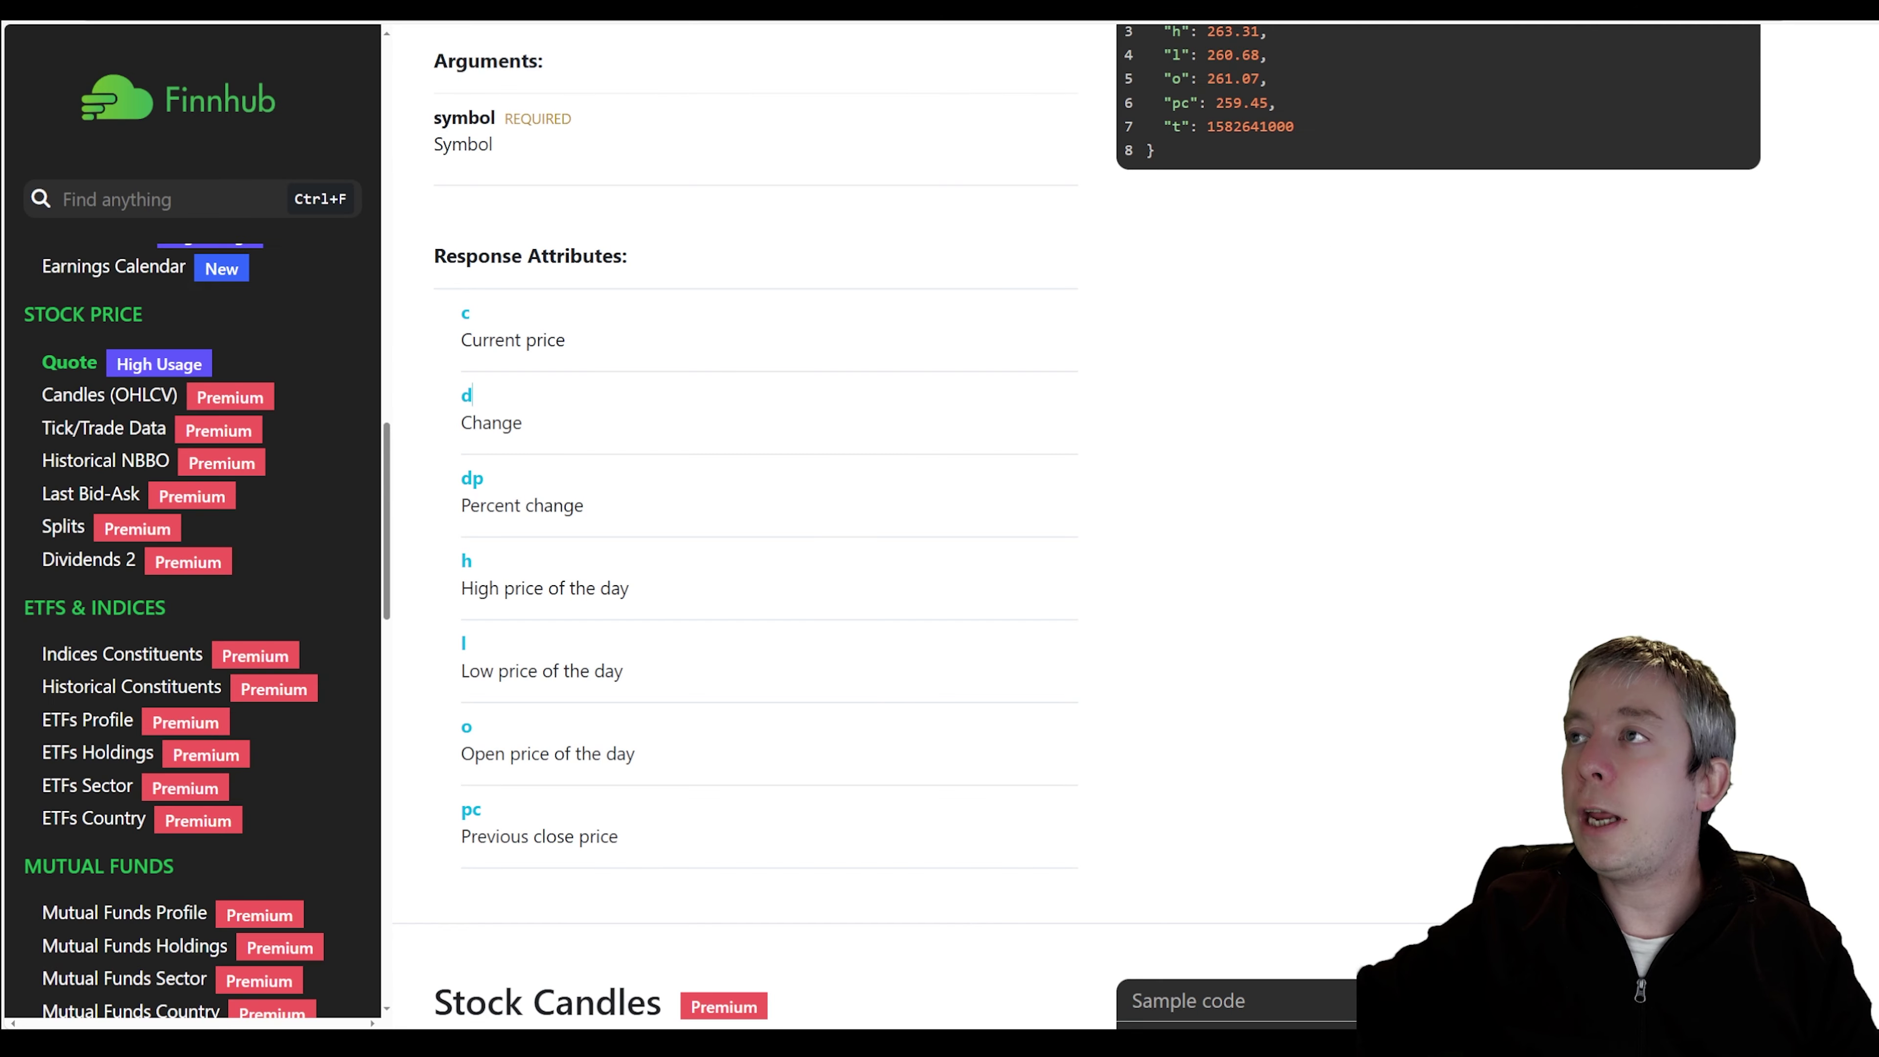
drag(460, 393, 523, 426)
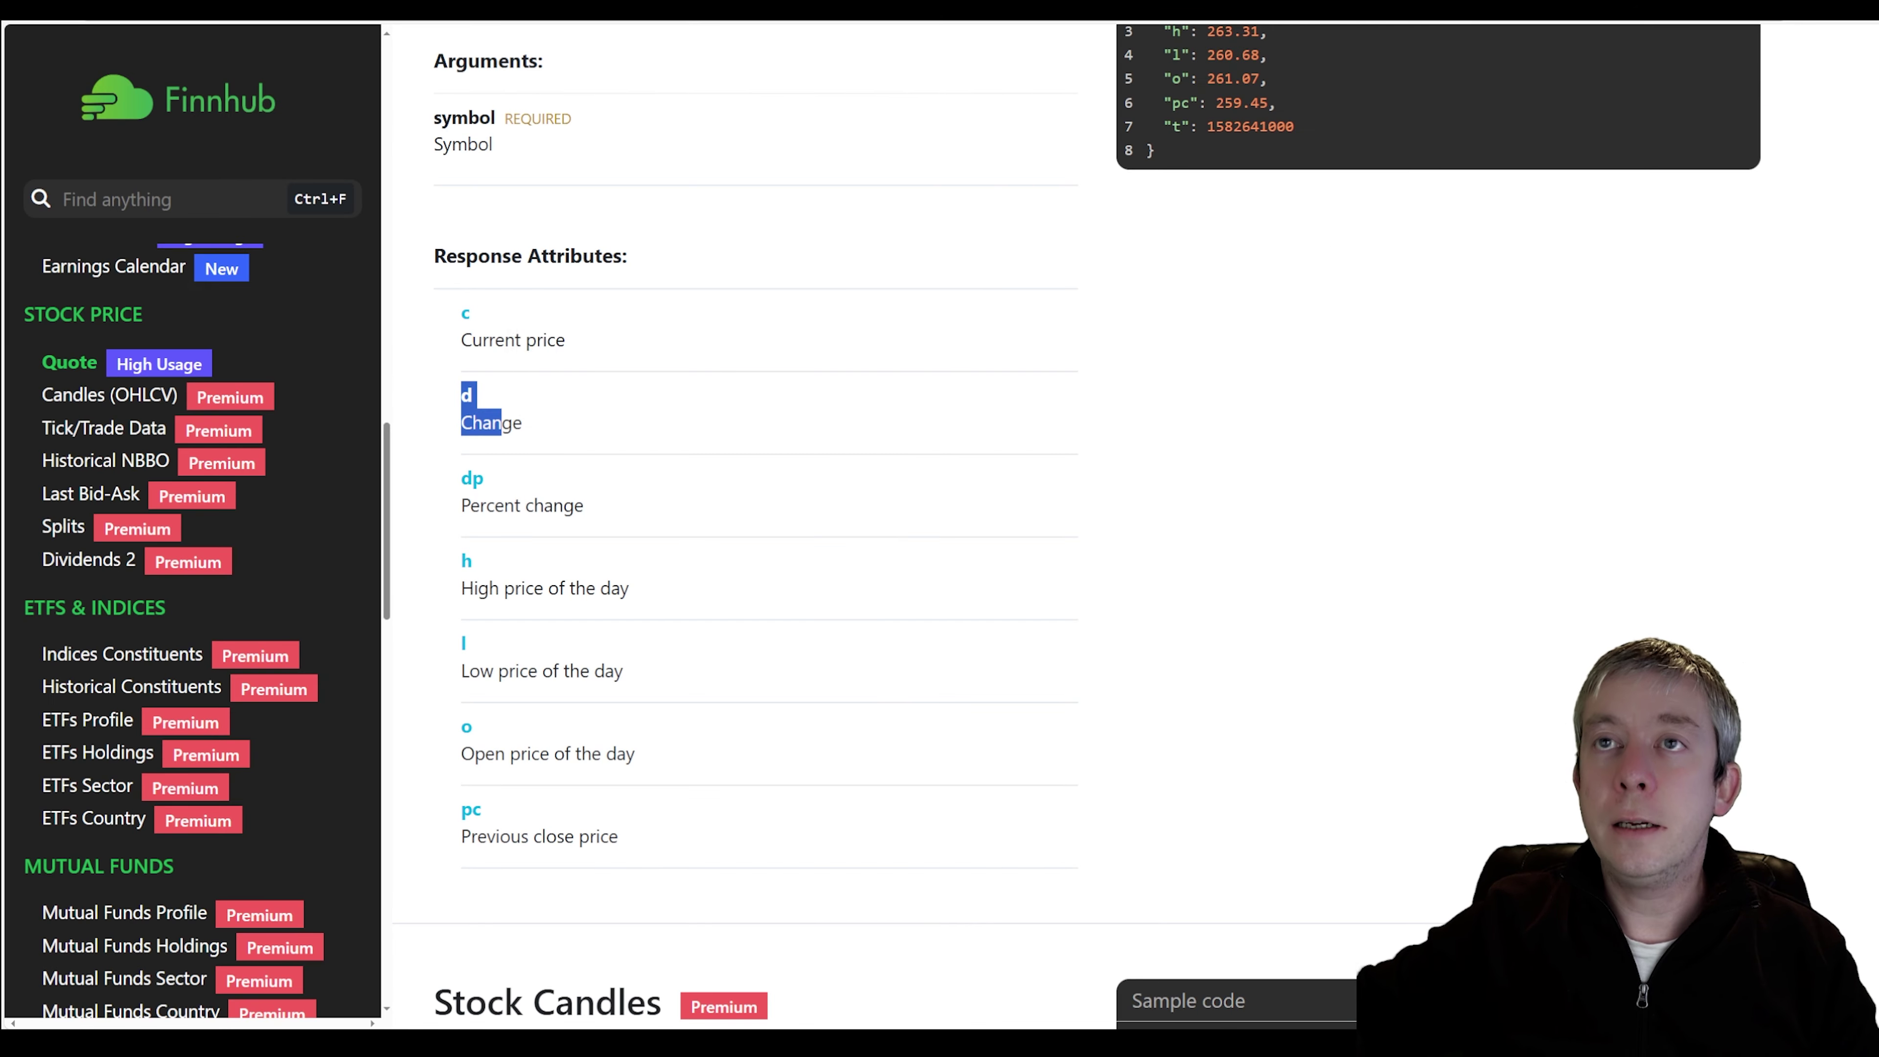
key(ctrl+Tab)
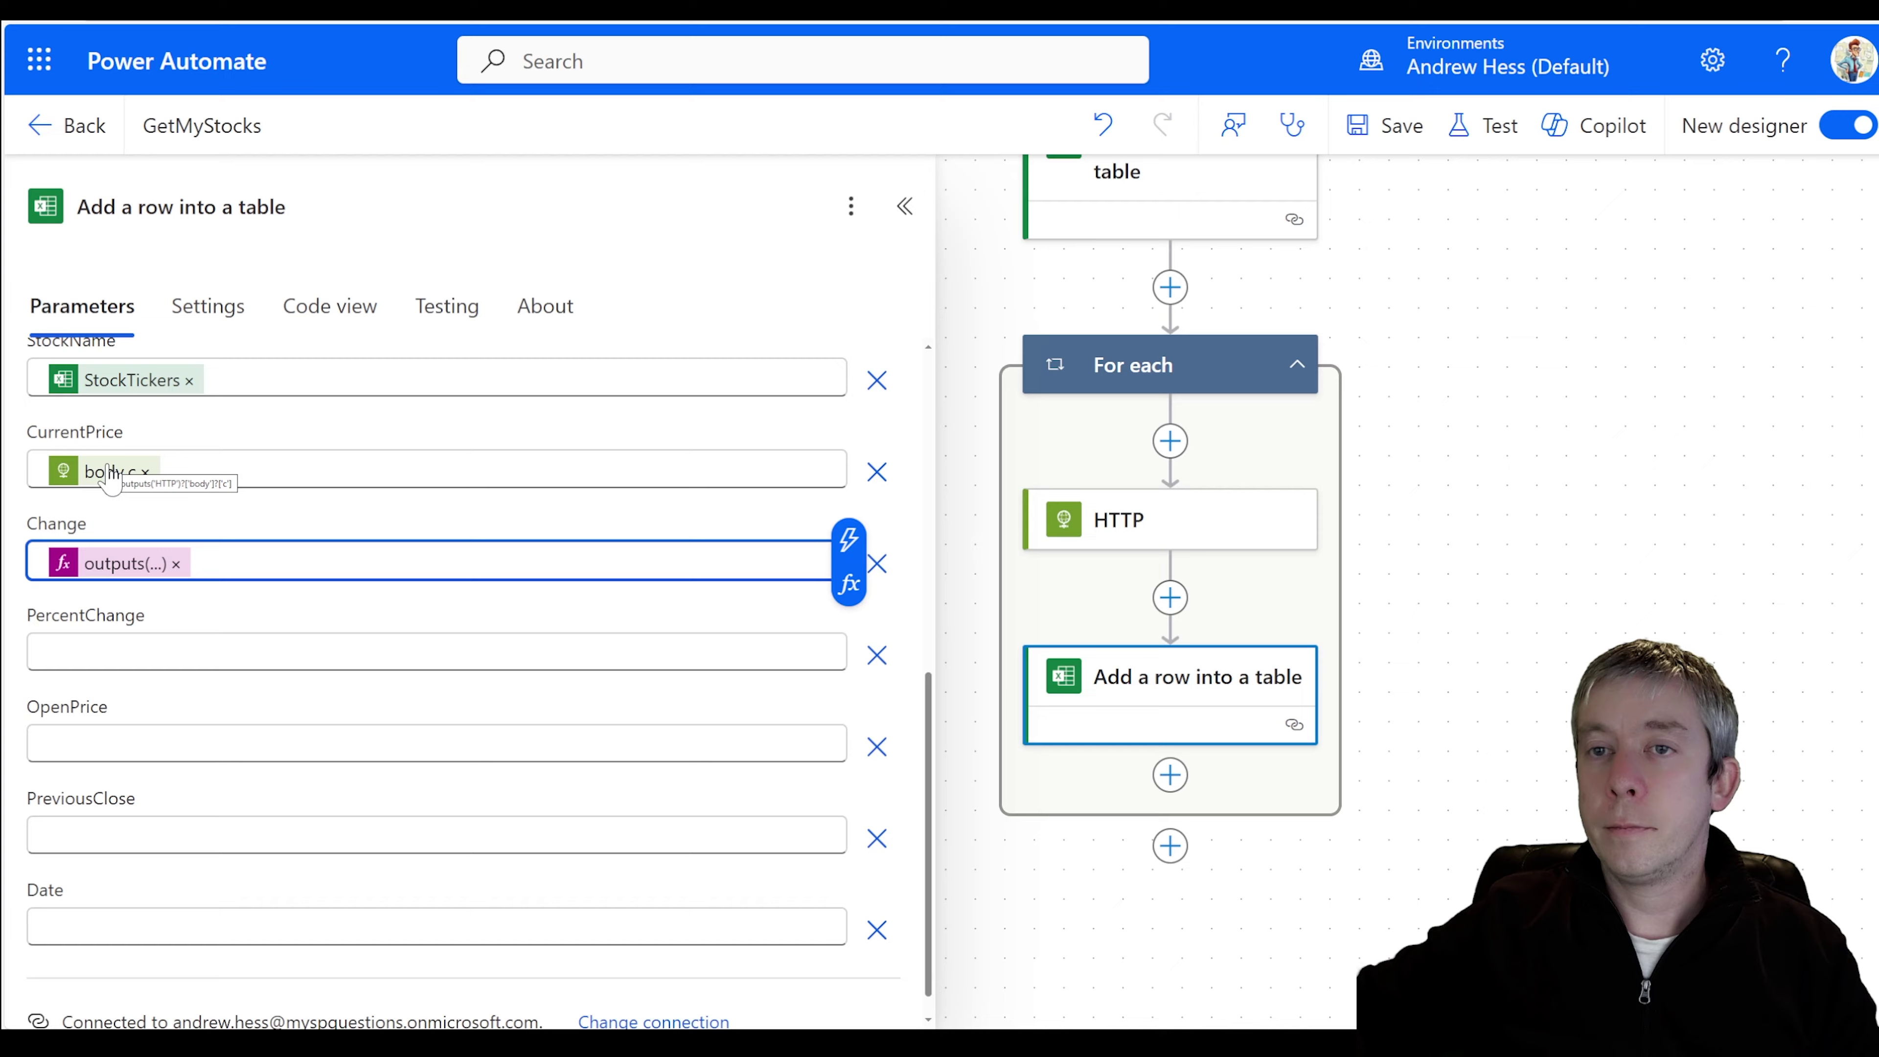
- Look up the Finnhub percent change attribute and set PercentChange to the expression outputs('HTTP')?['body']?['dp']
click(122, 655)
key(ctrl+Tab)
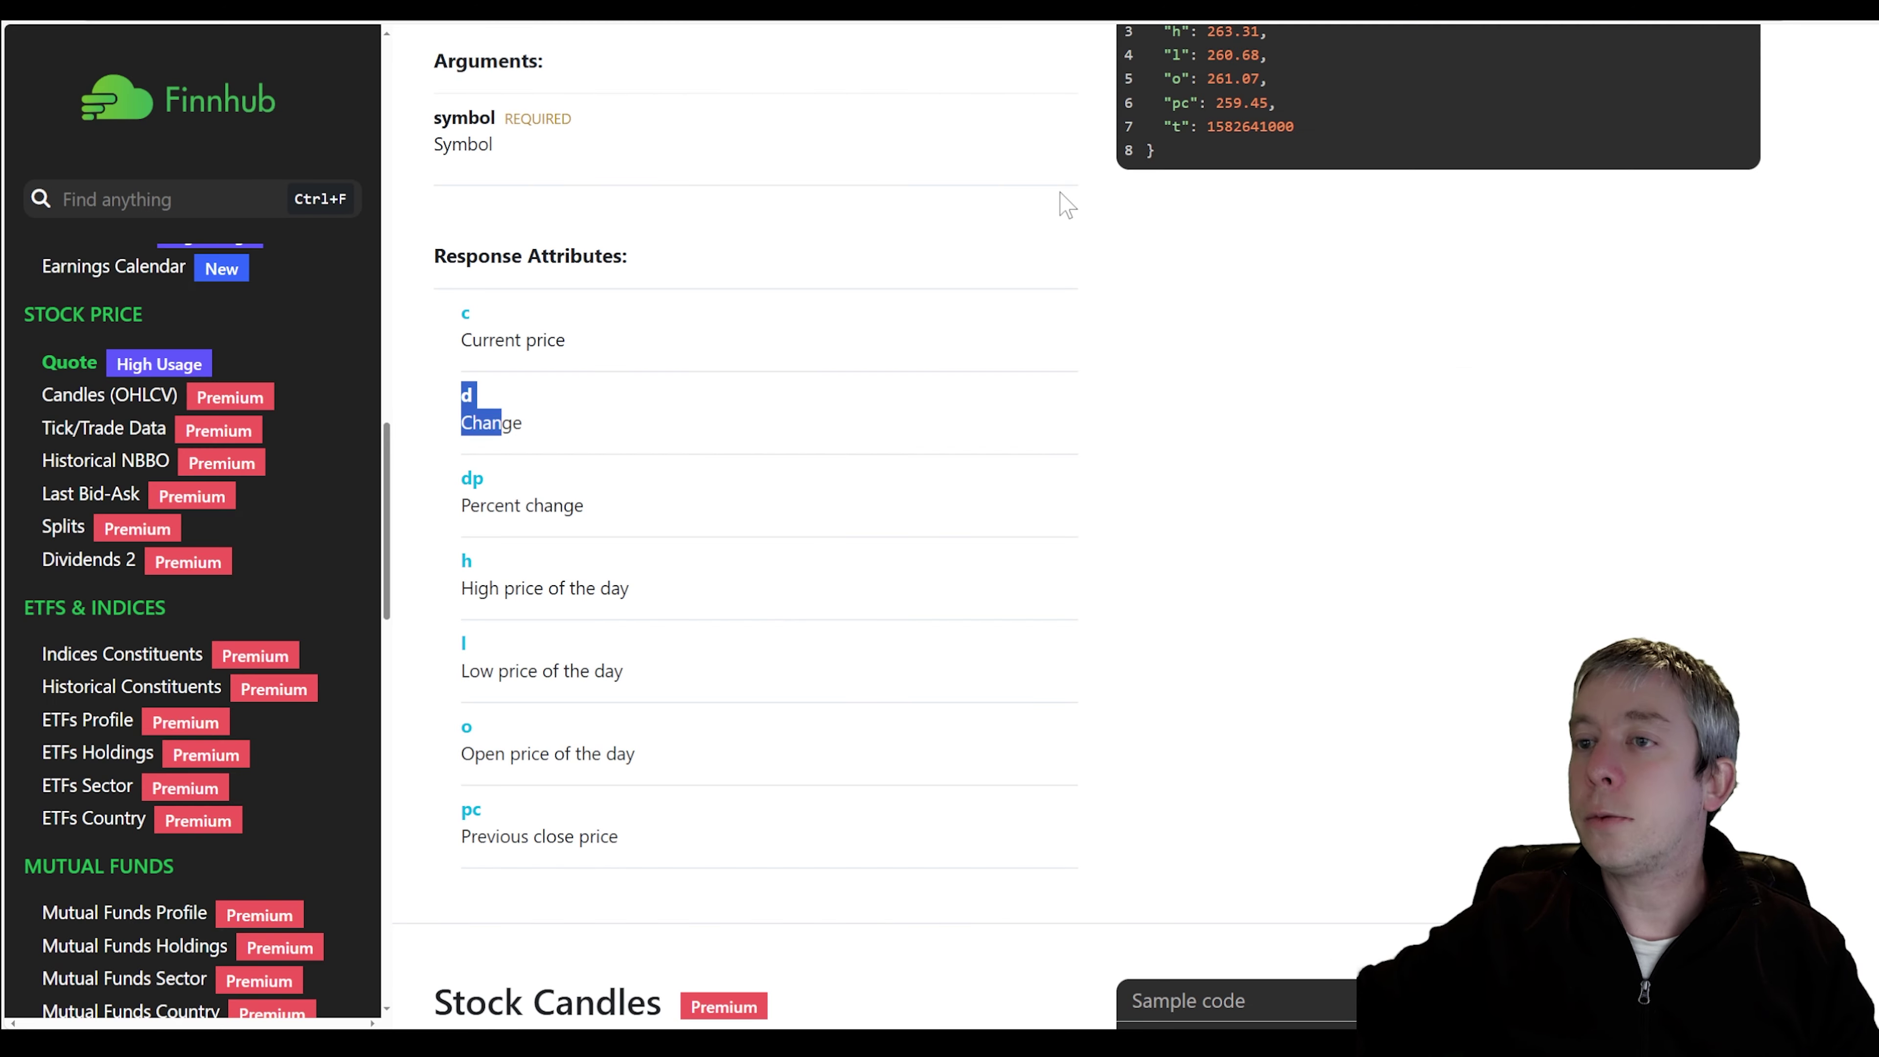
key(ctrl+Tab)
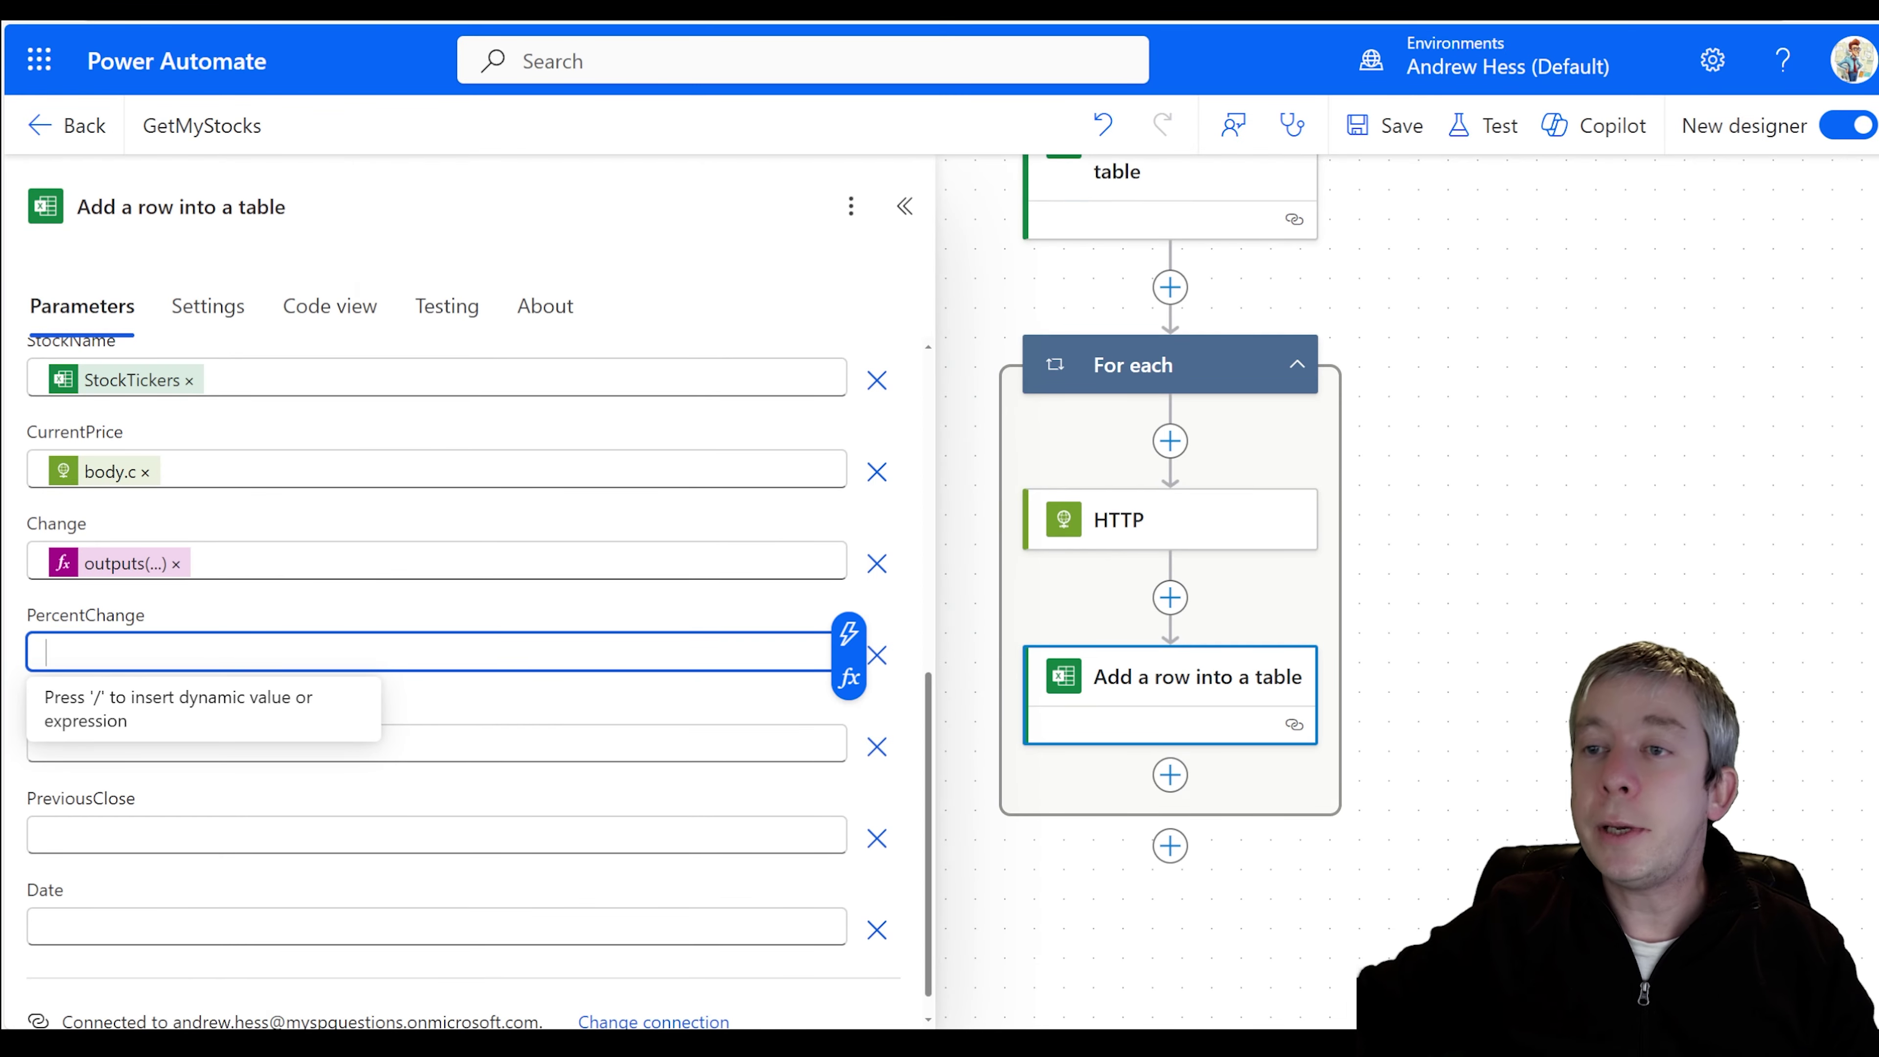
click(849, 641)
key(ctrl+v)
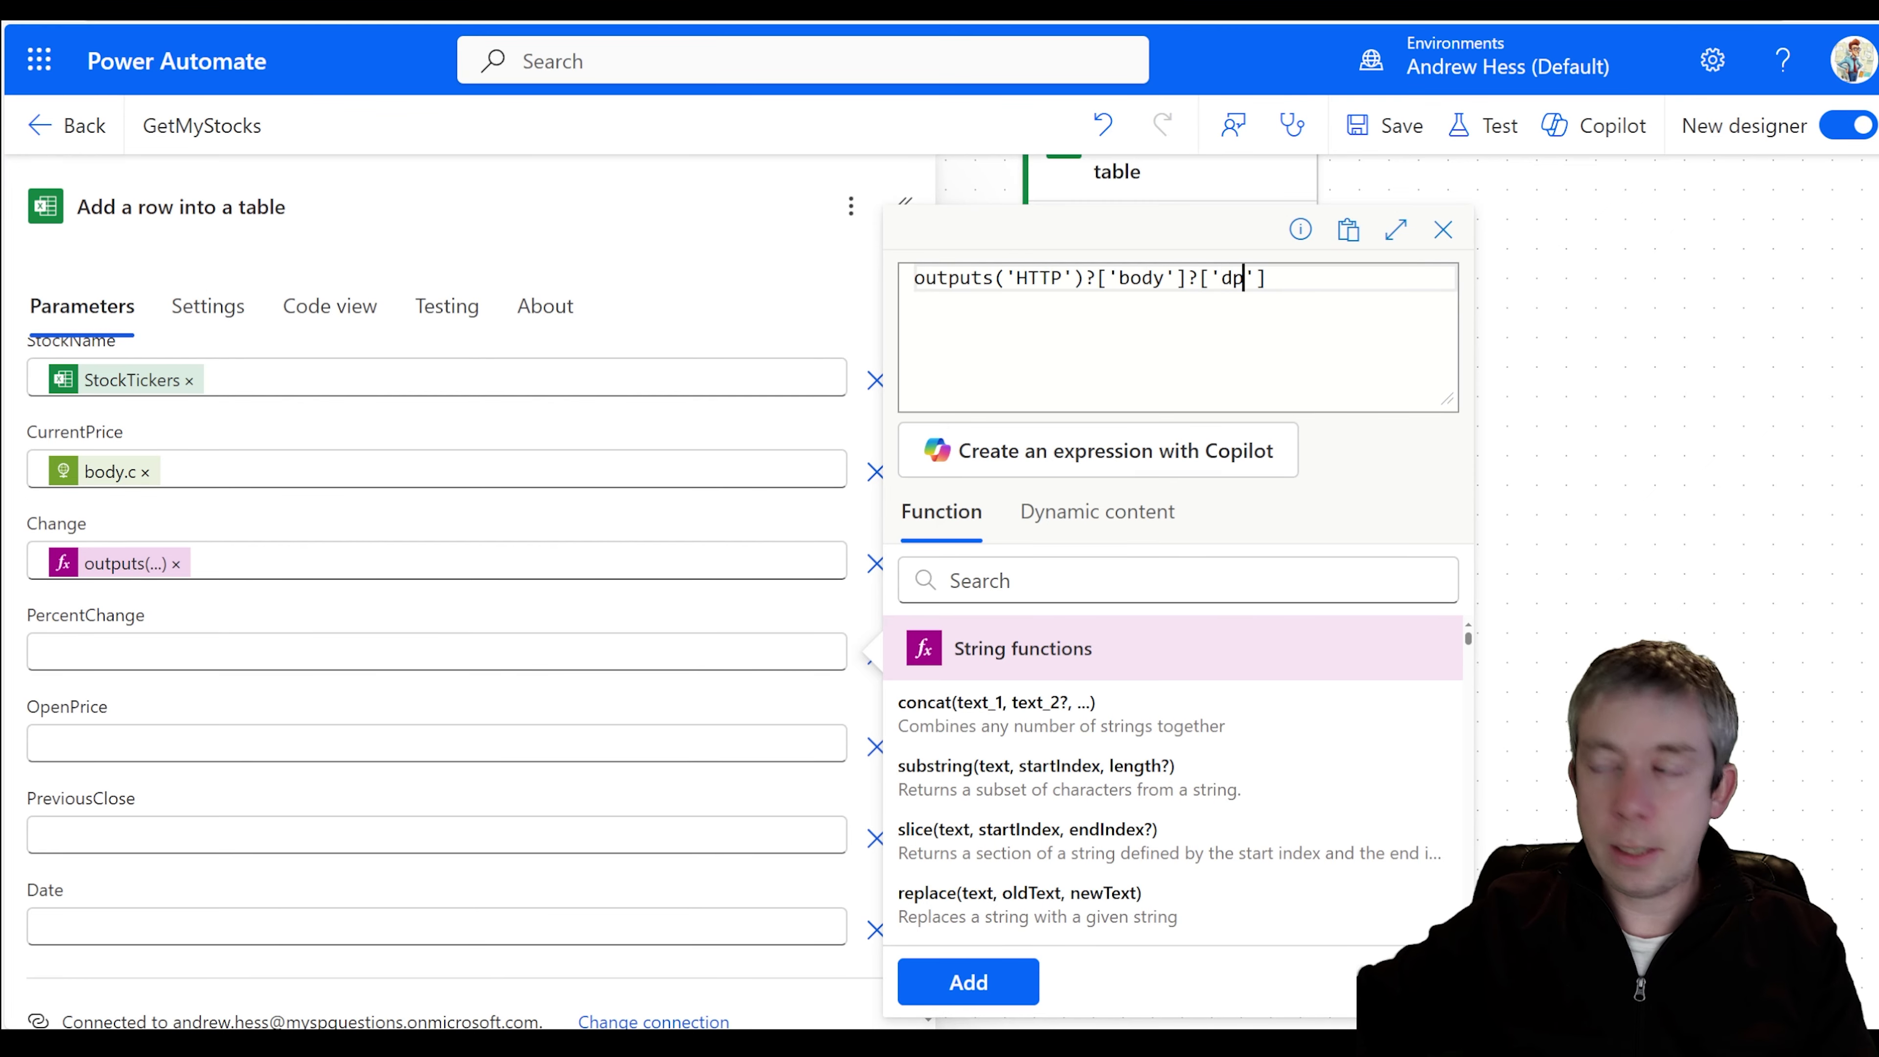
click(971, 984)
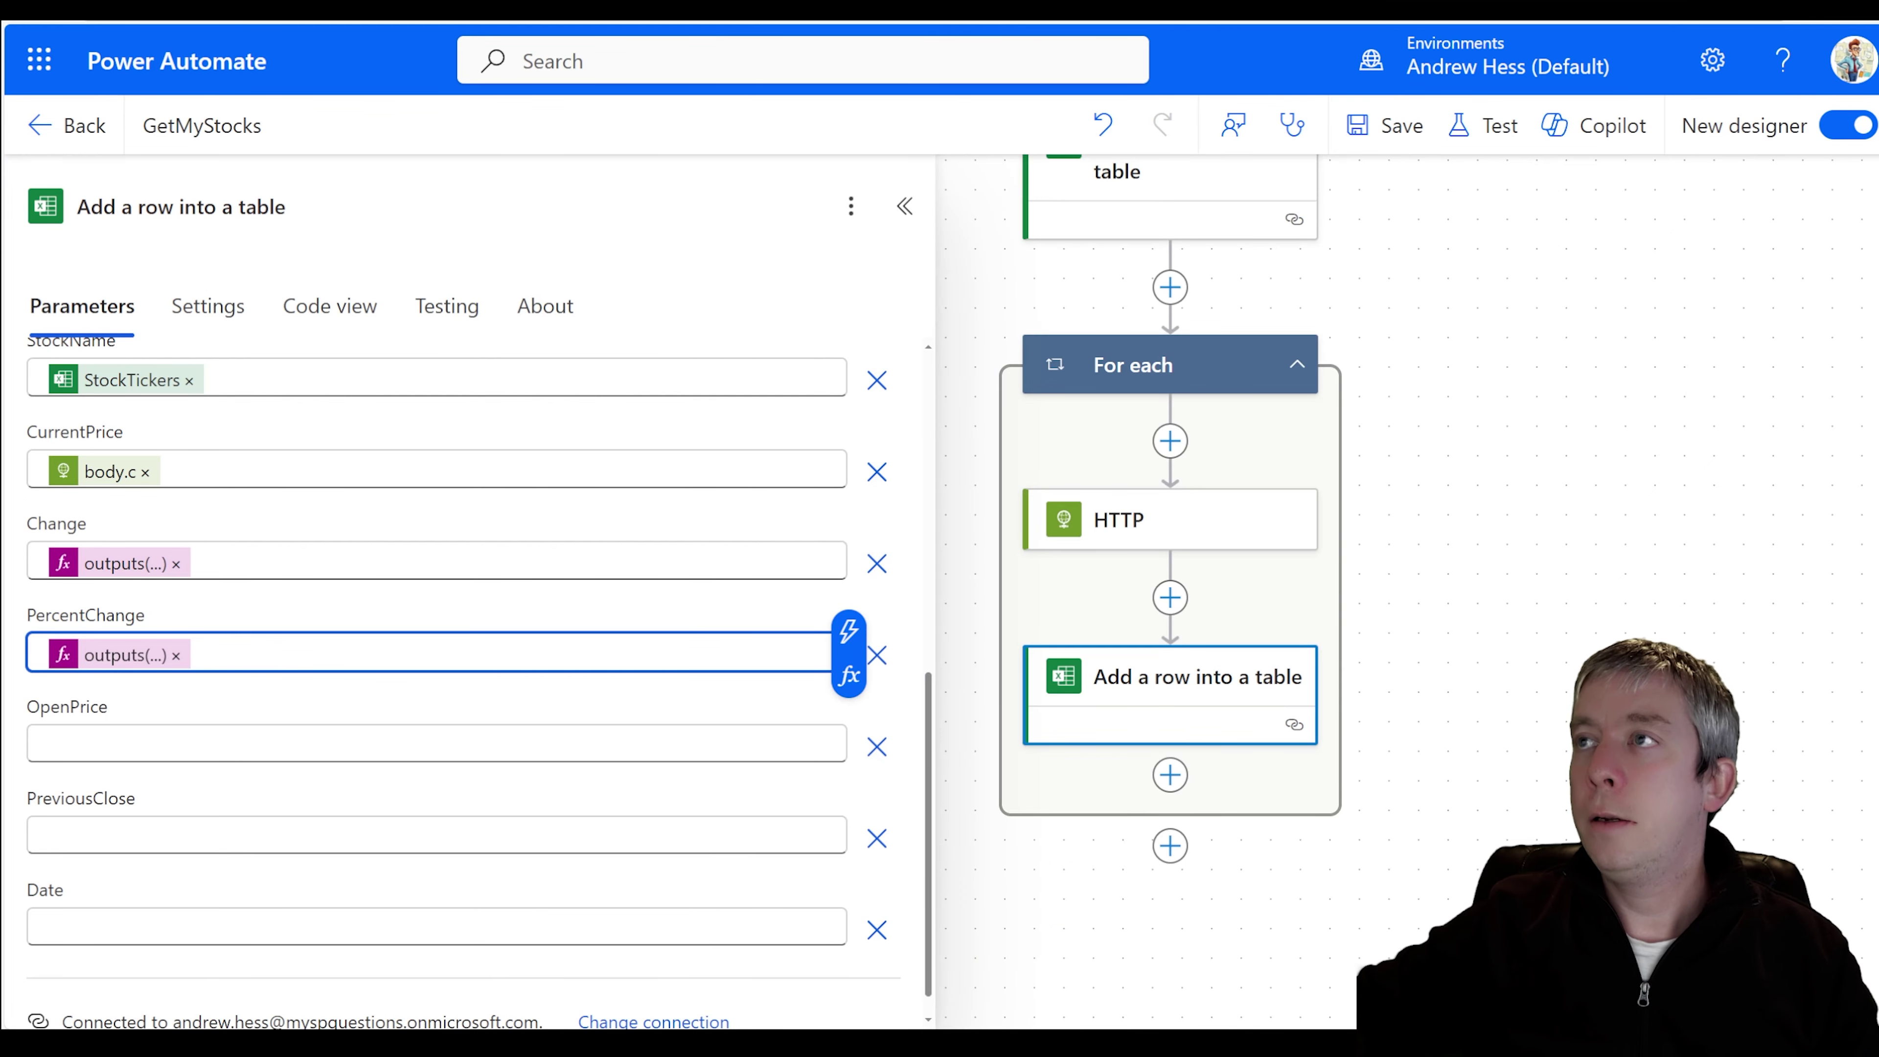
- Look up the Finnhub open price attribute and set OpenPrice to the expression outputs('HTTP')?['body']?['o']
key(ctrl+Tab)
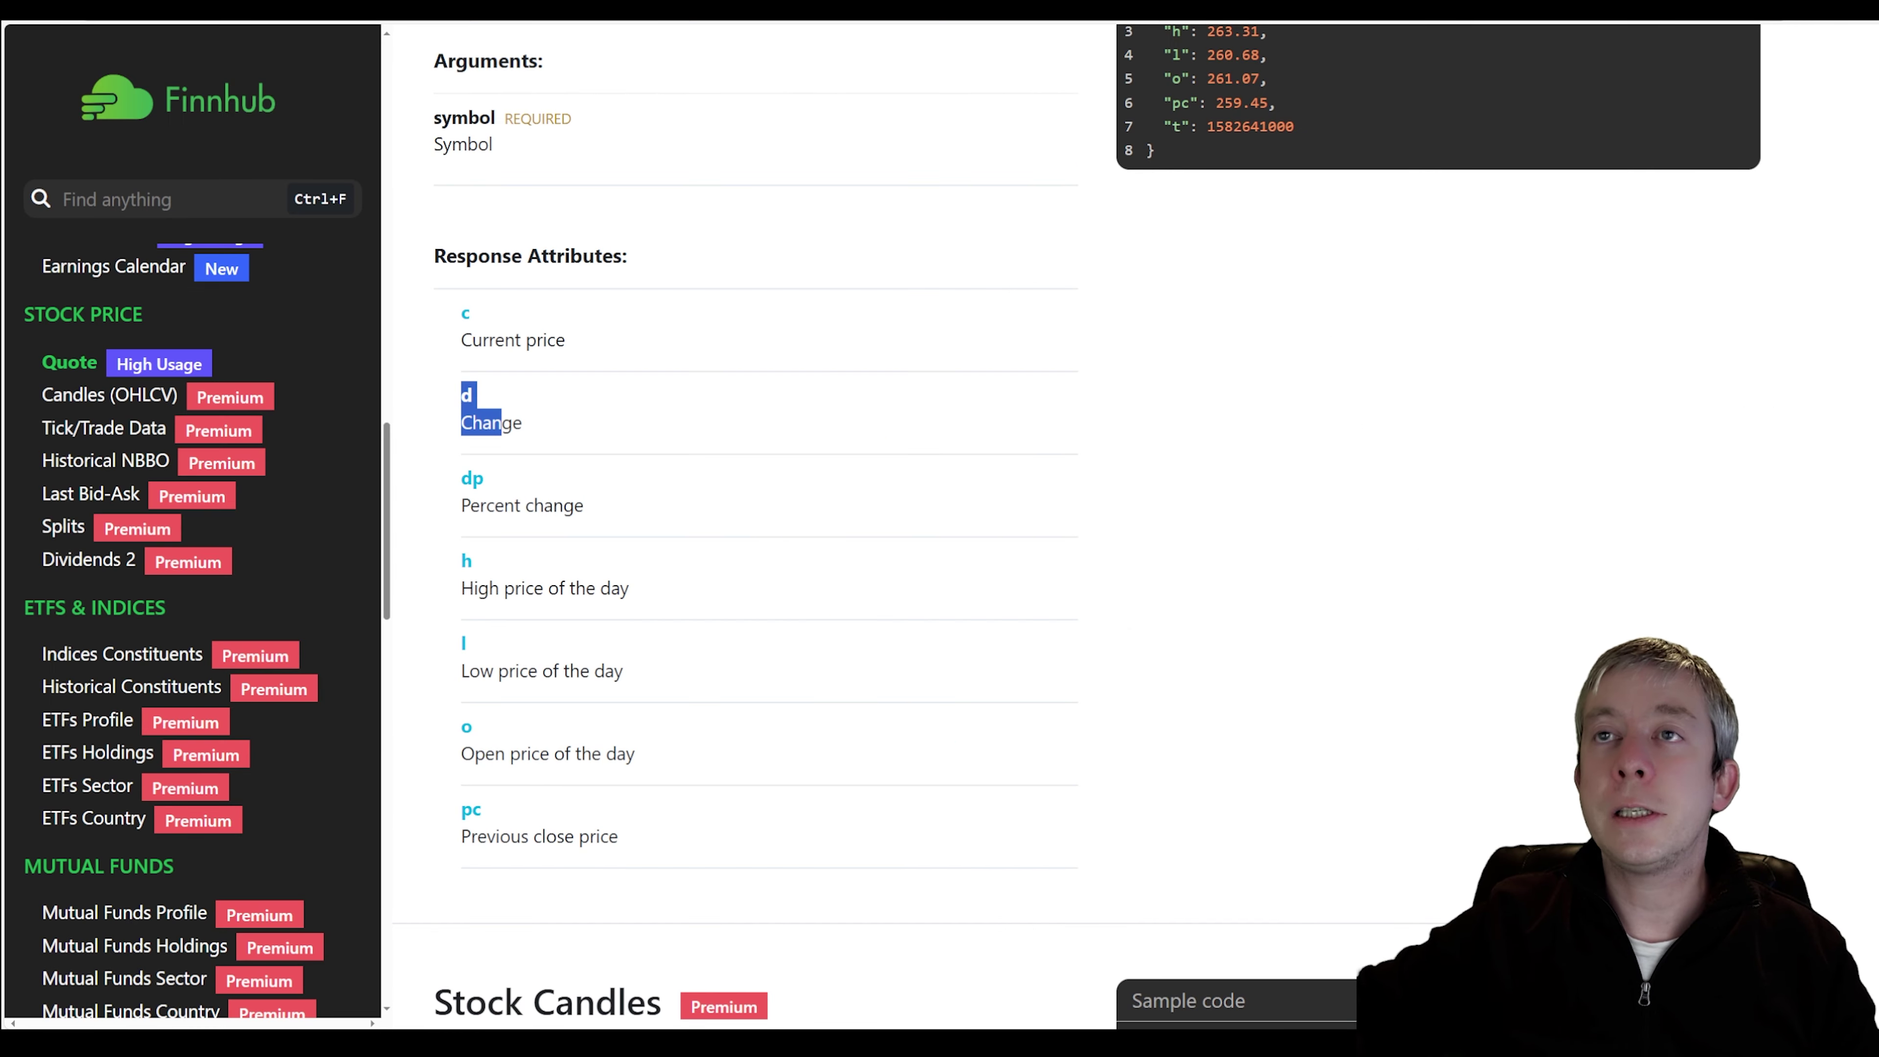
key(ctrl+shift+Tab)
click(437, 743)
click(848, 768)
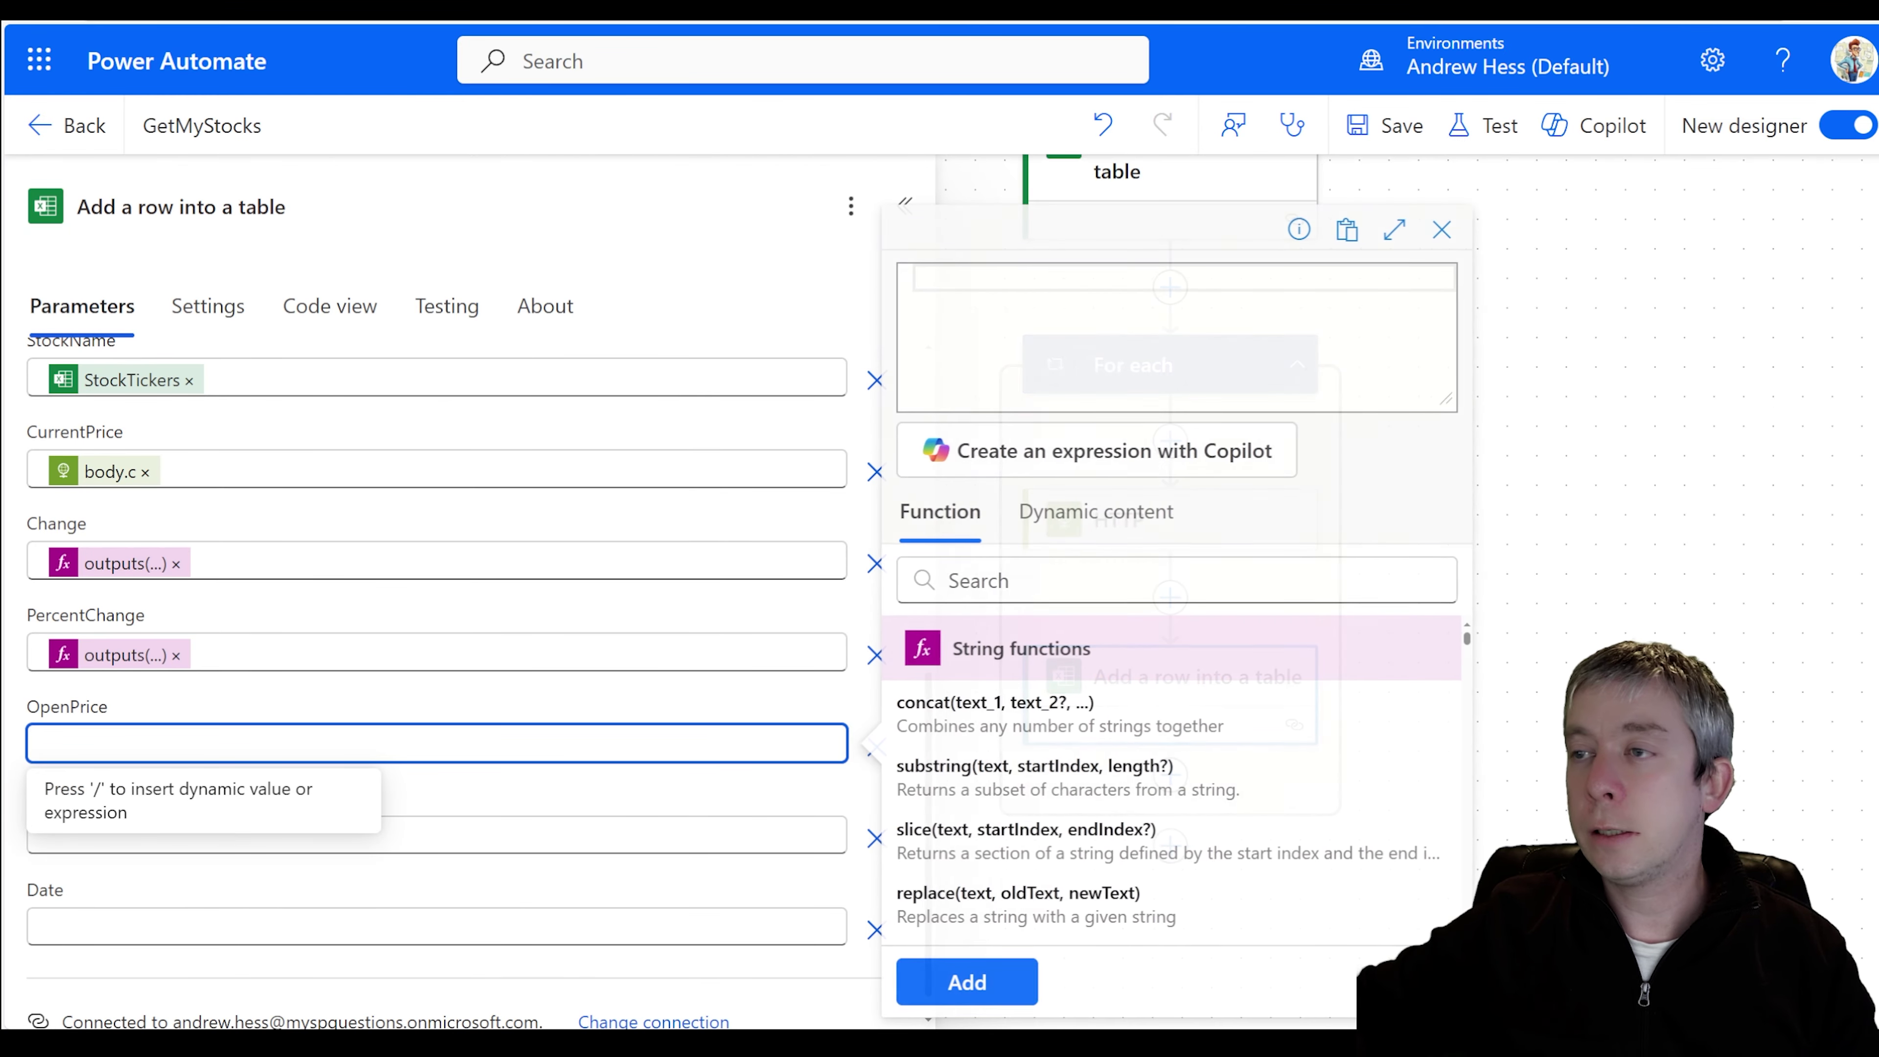
key(ctrl+v)
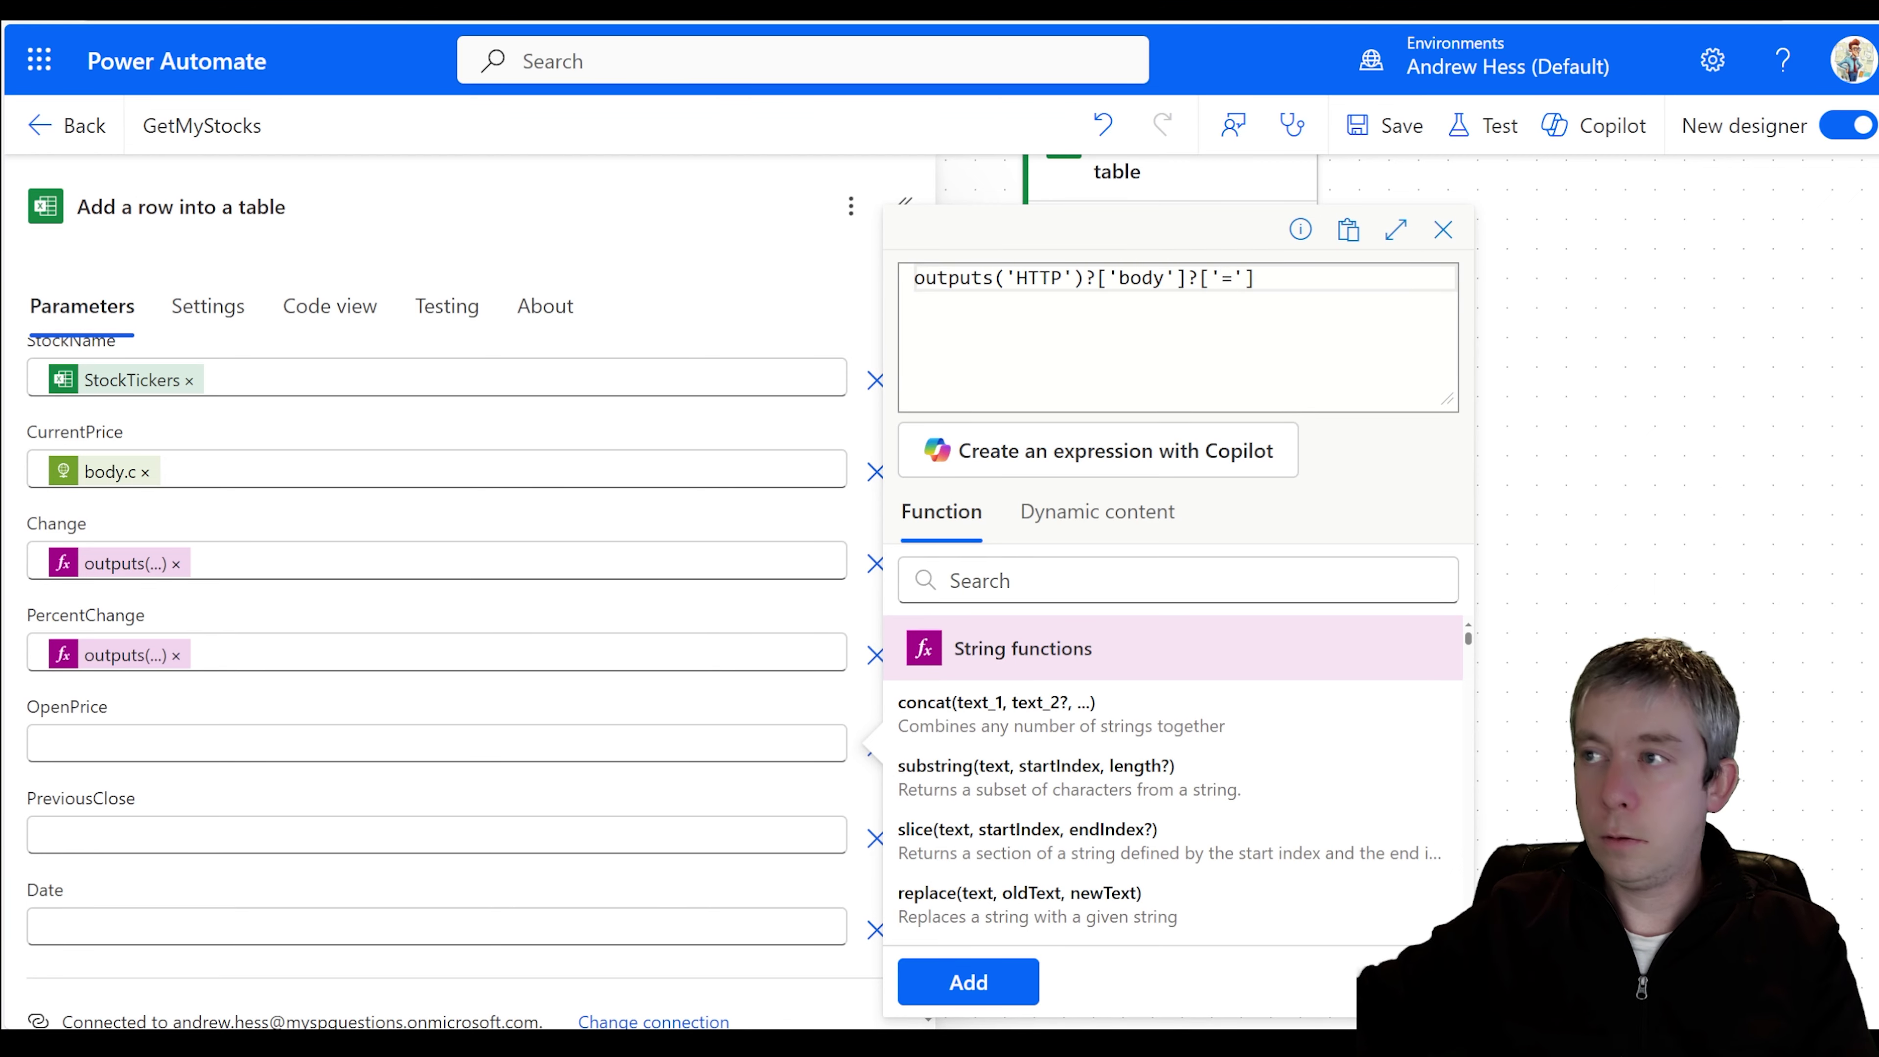
text(o)
click(969, 982)
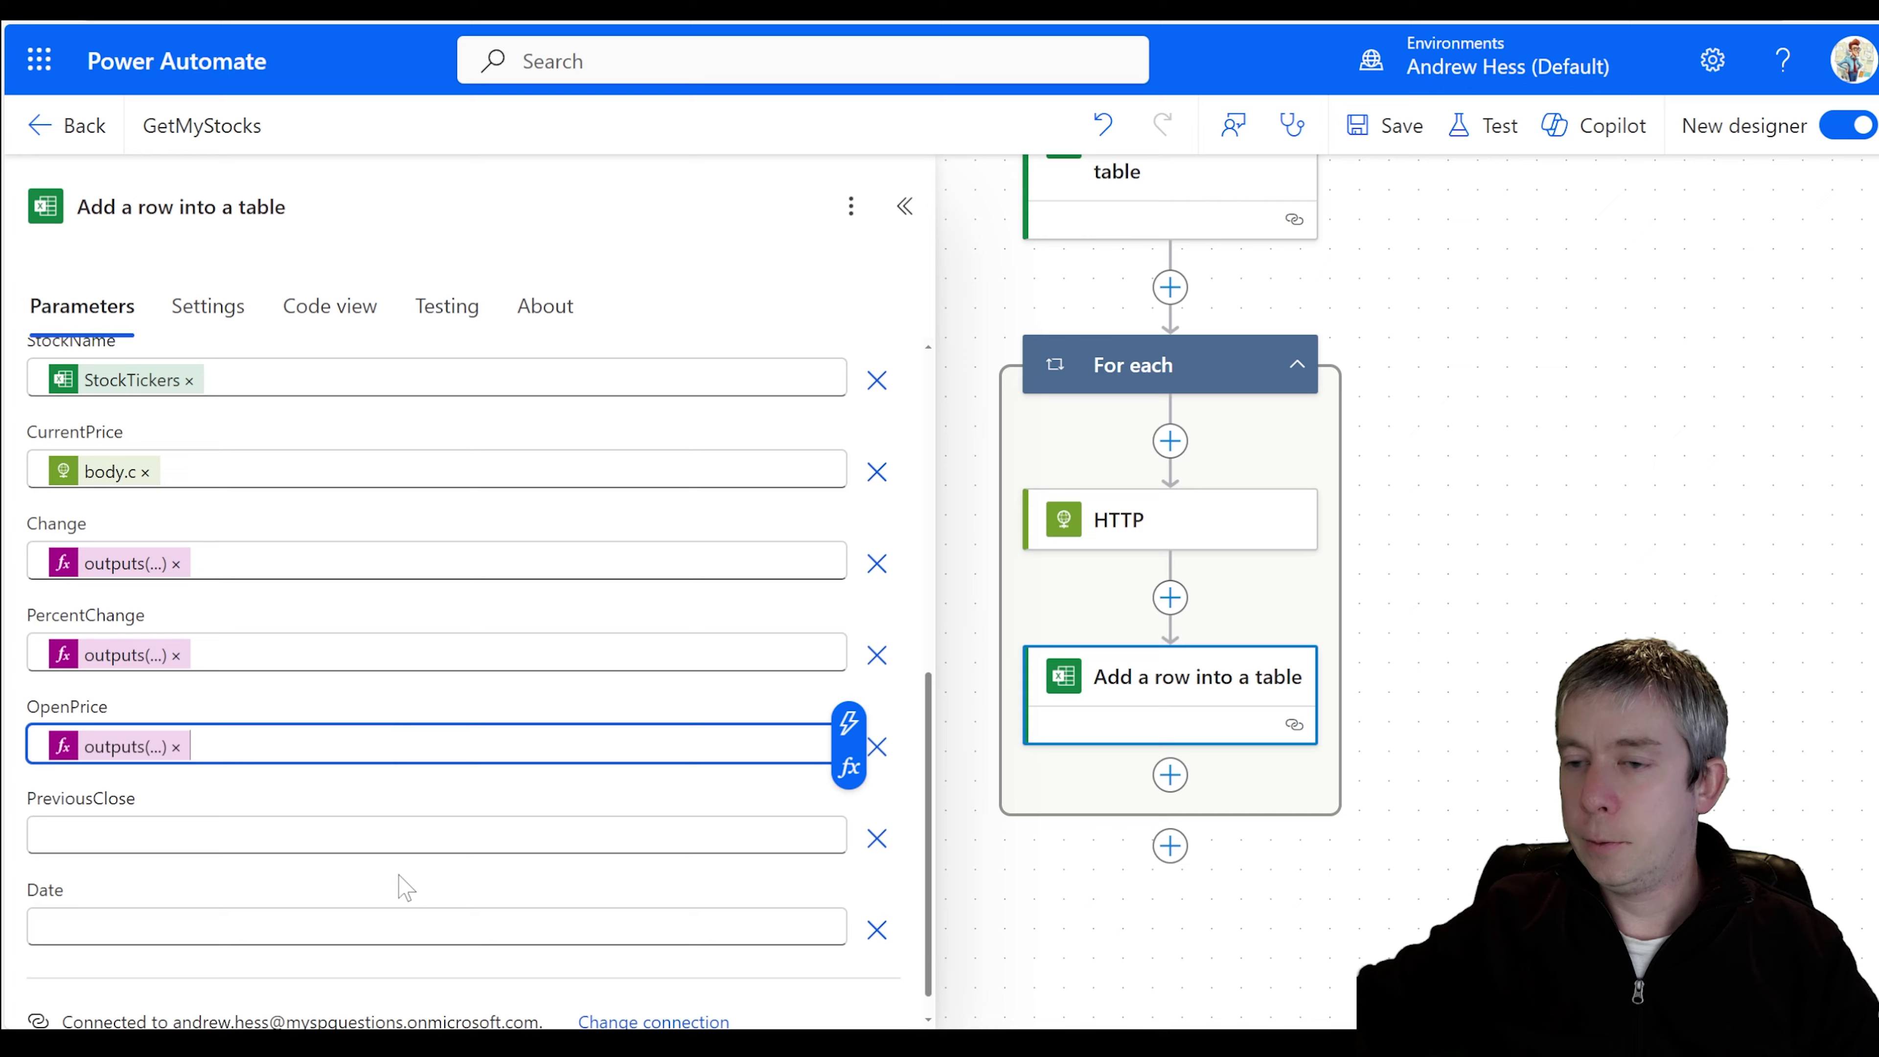
- Set PreviousClose to the expression outputs('HTTP')?['body']?['pc']
click(666, 835)
click(850, 860)
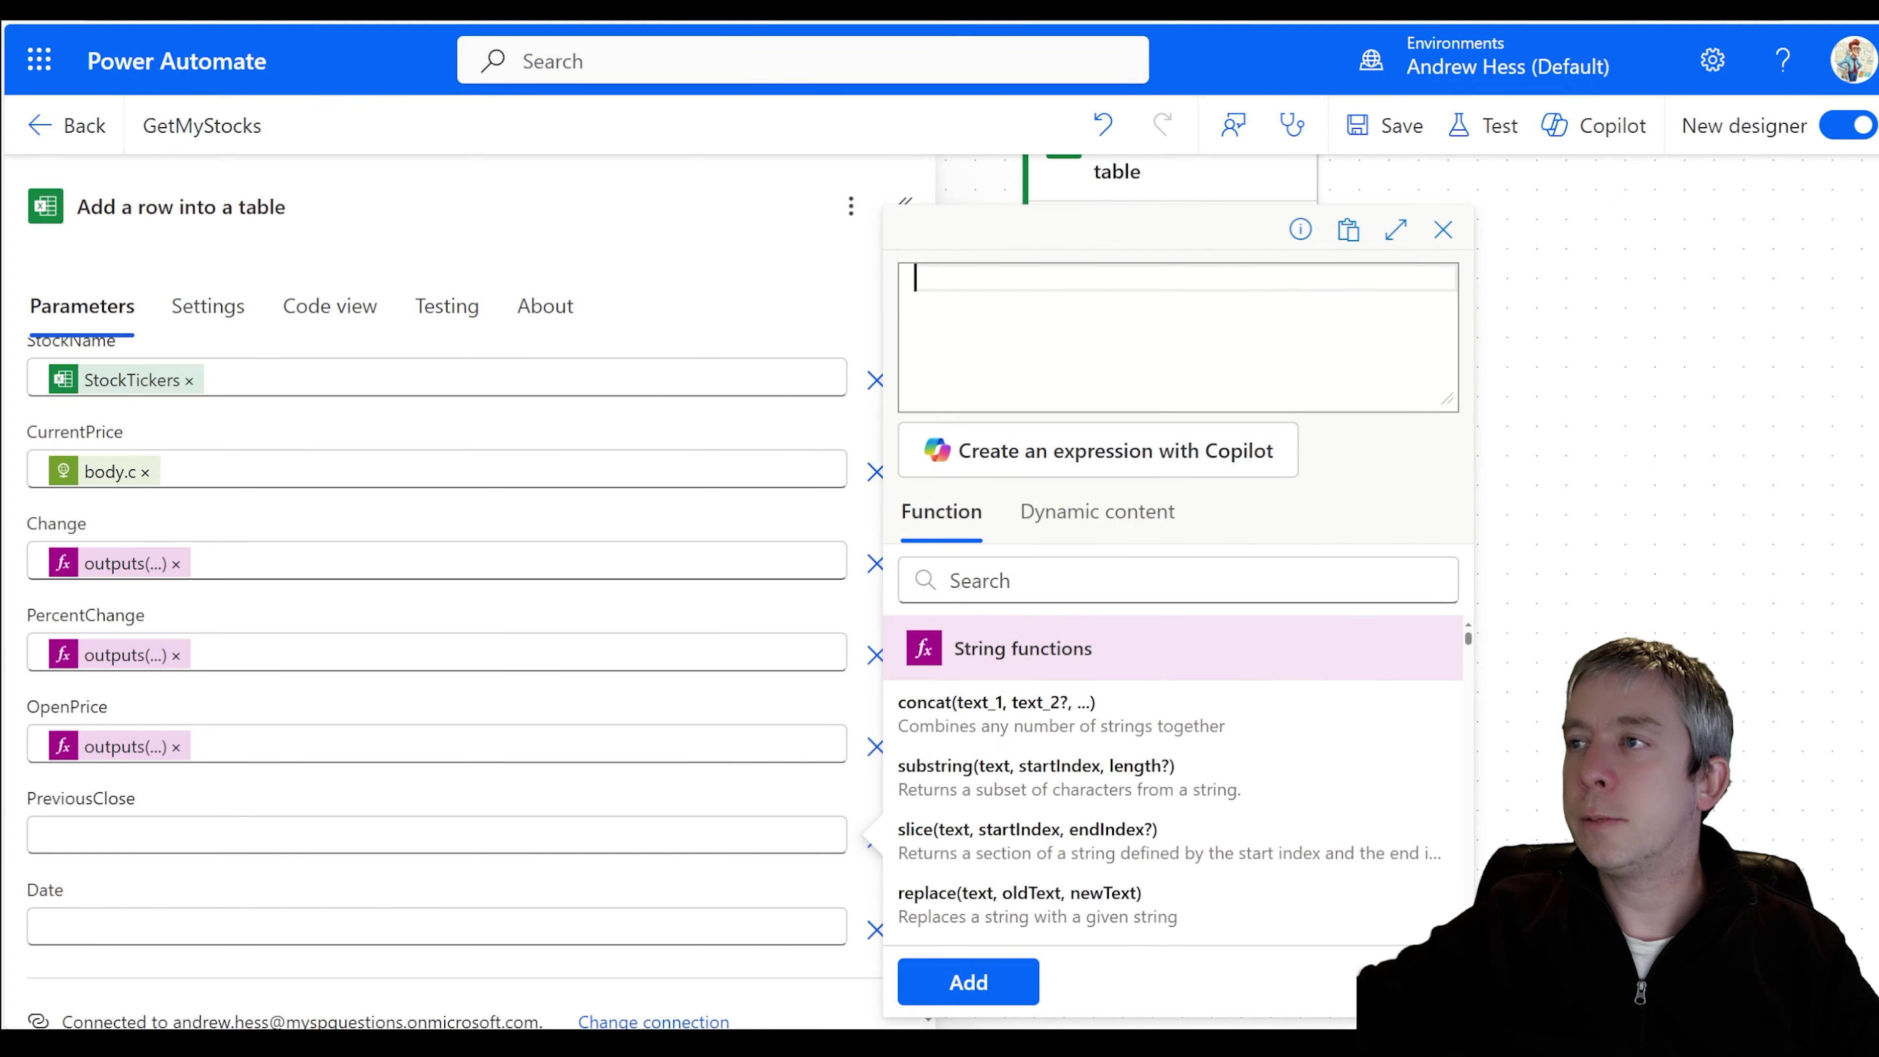
key(ctrl+v)
key(Left)
key(Left)
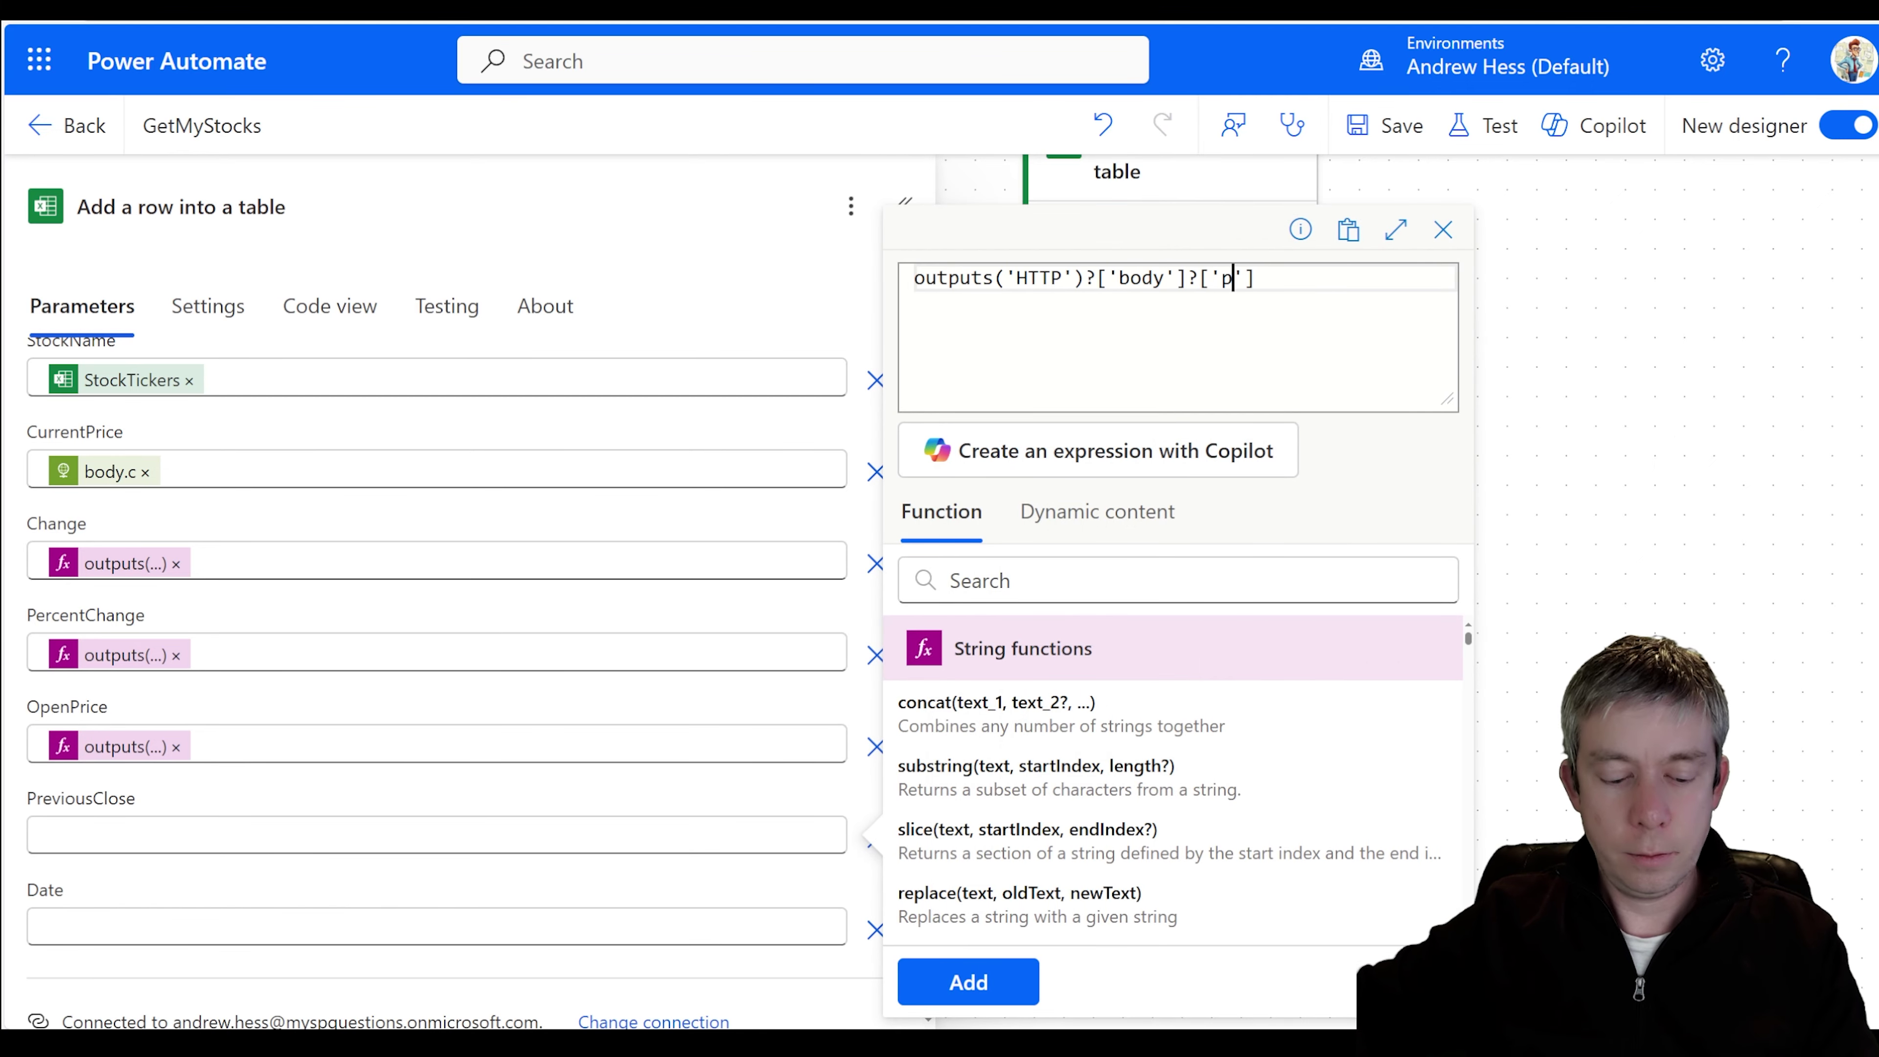
text(pc)
click(962, 983)
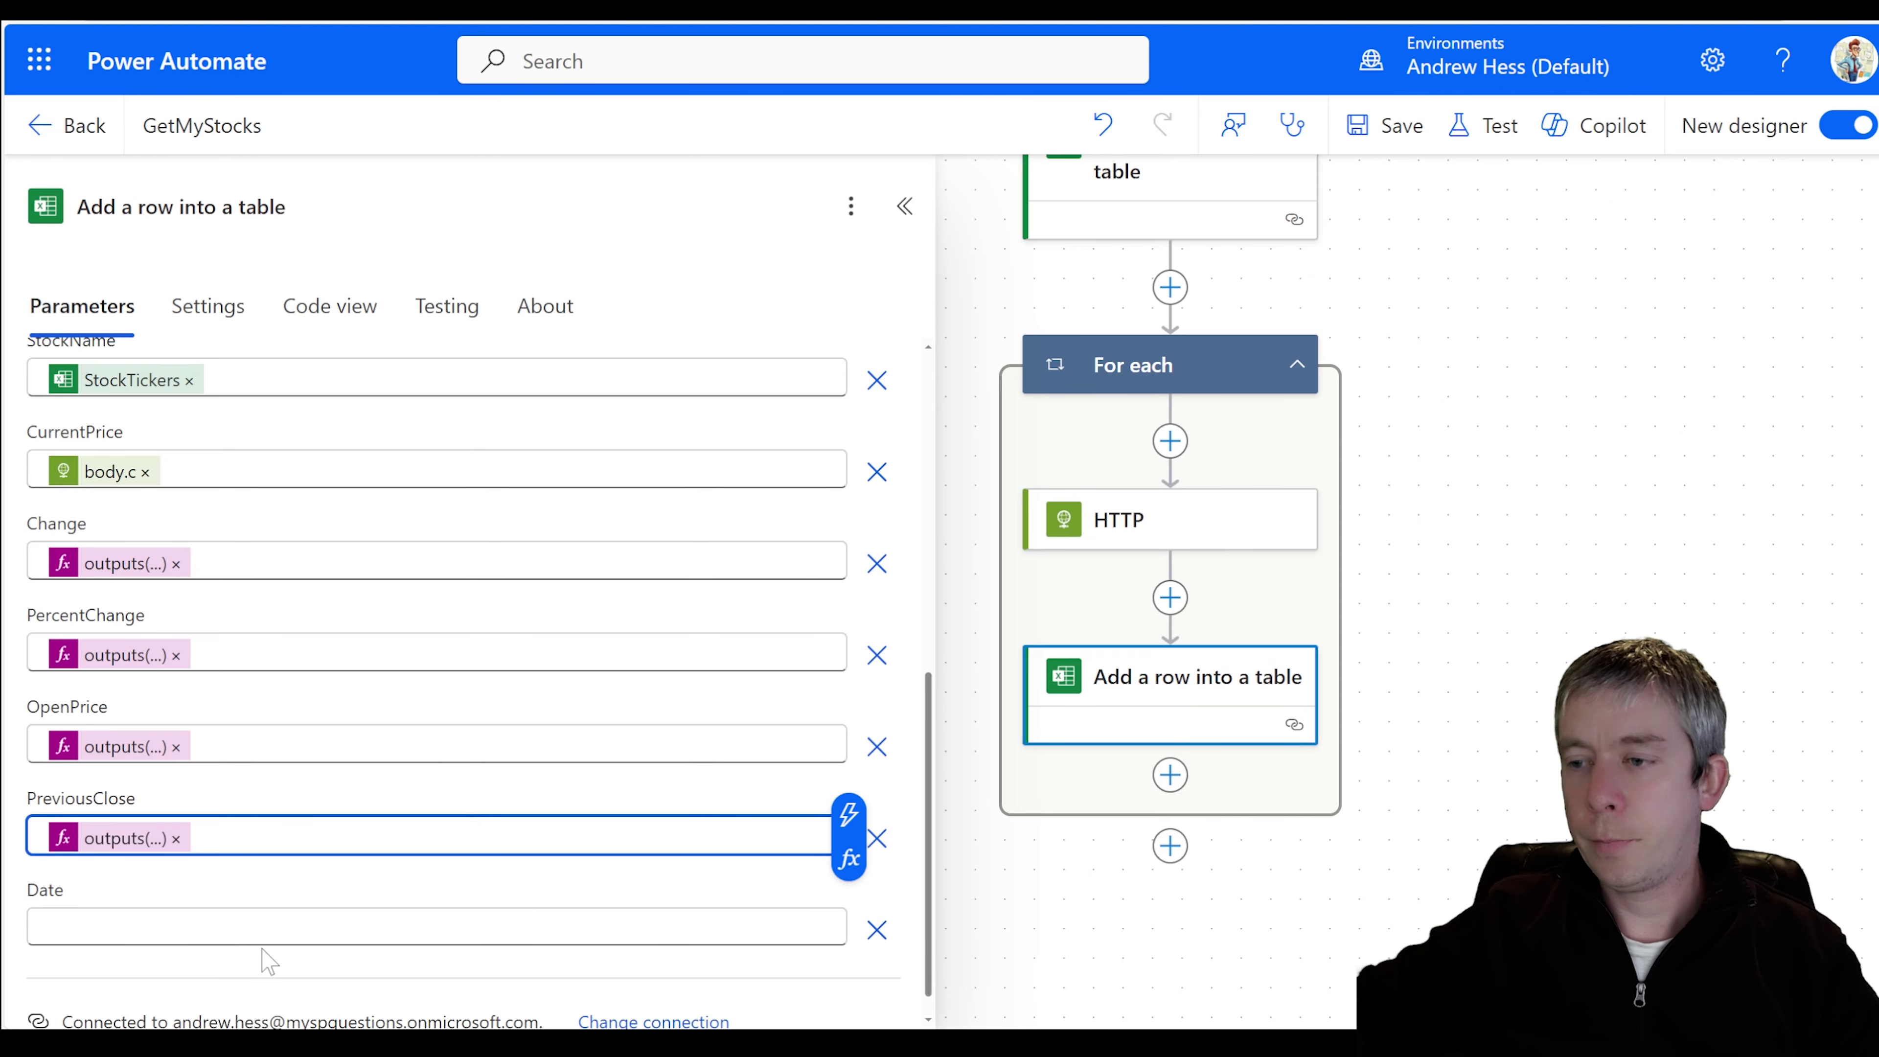
- Set the Date parameter to the expression formatDateTime(utcNow(),'YYYY-mm-dd')
click(717, 926)
click(850, 952)
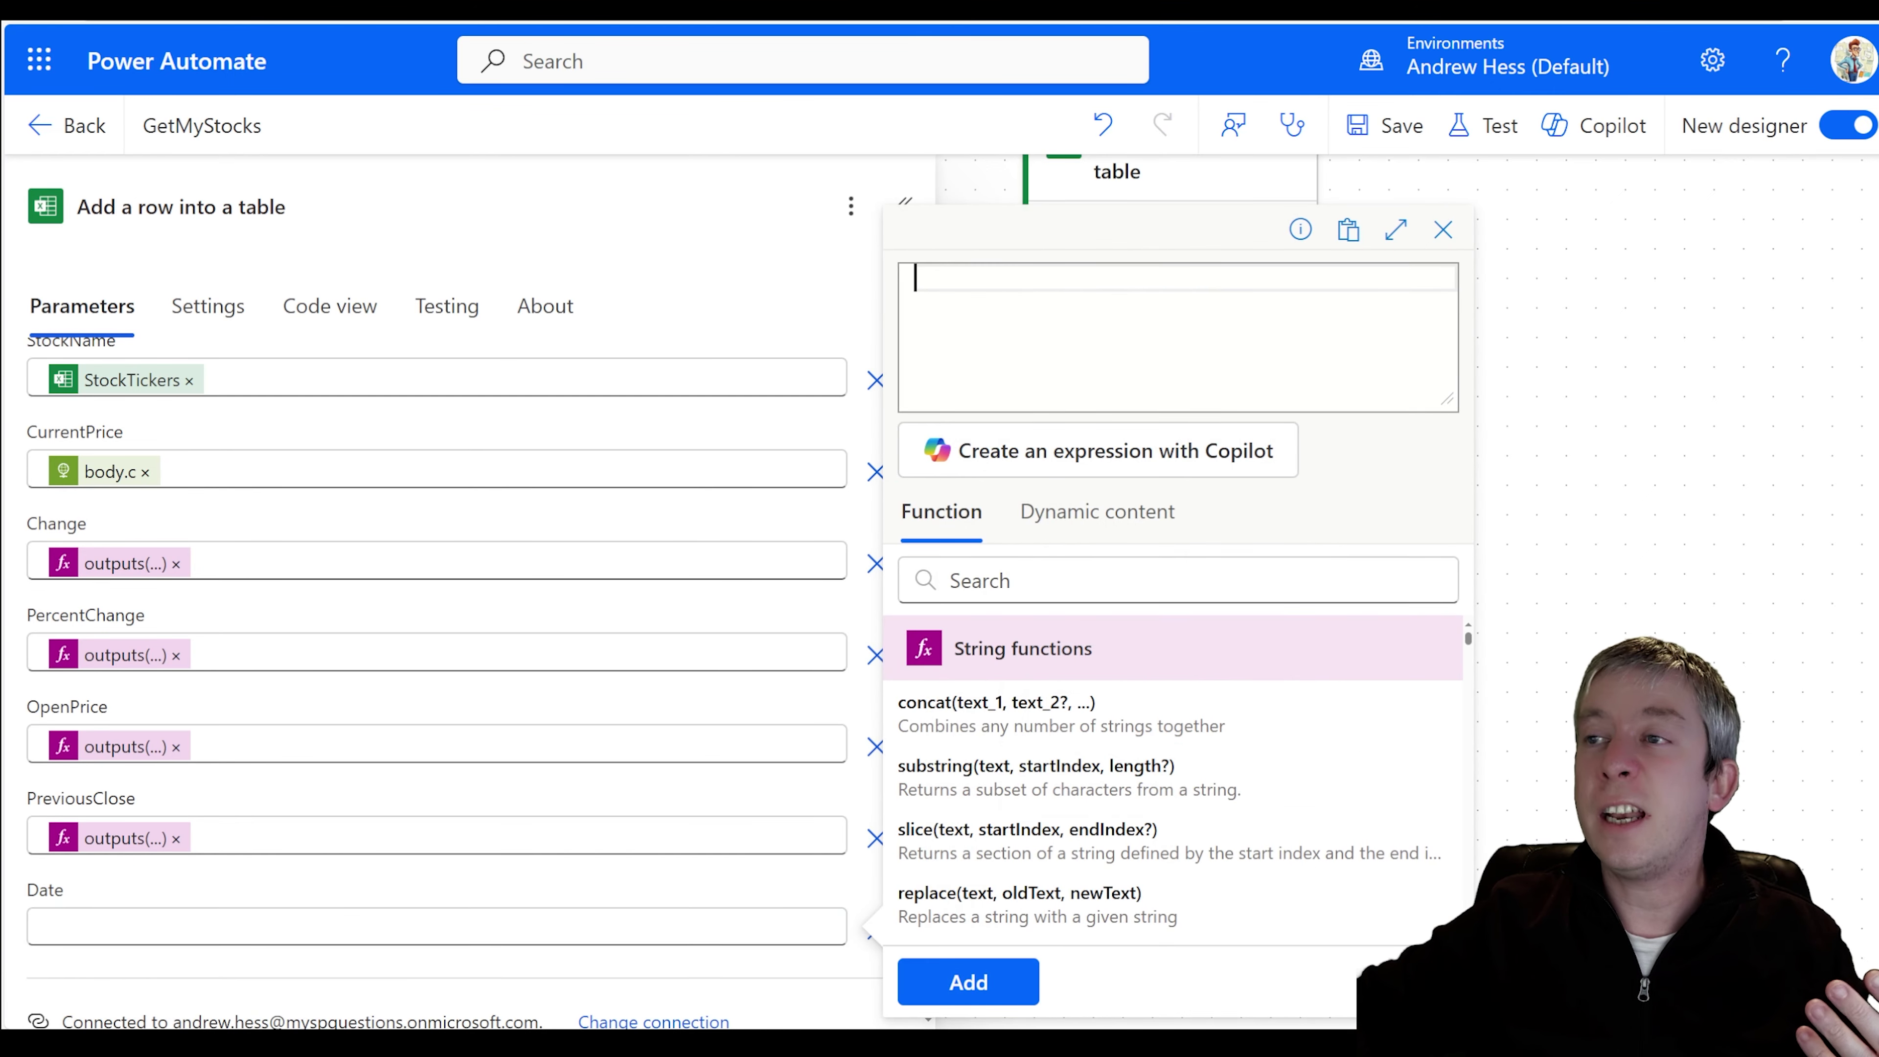
text(Now)
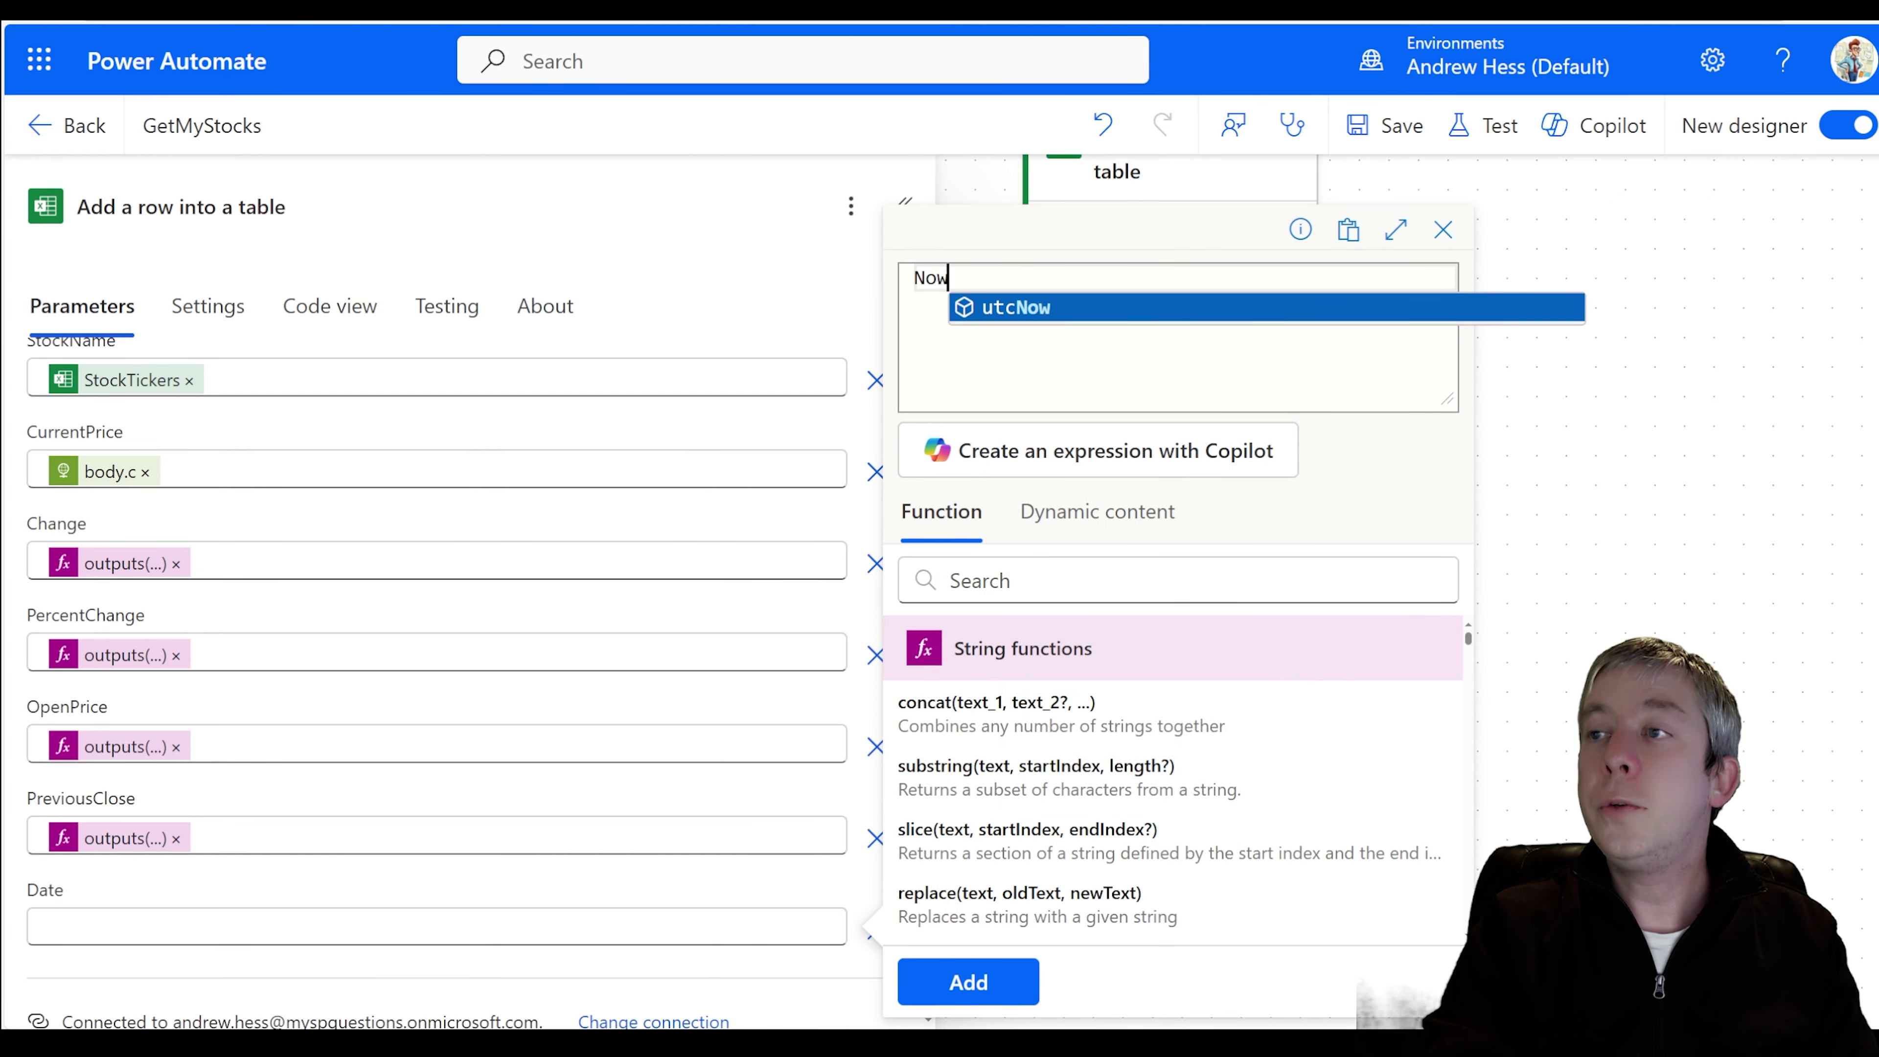
key(Return)
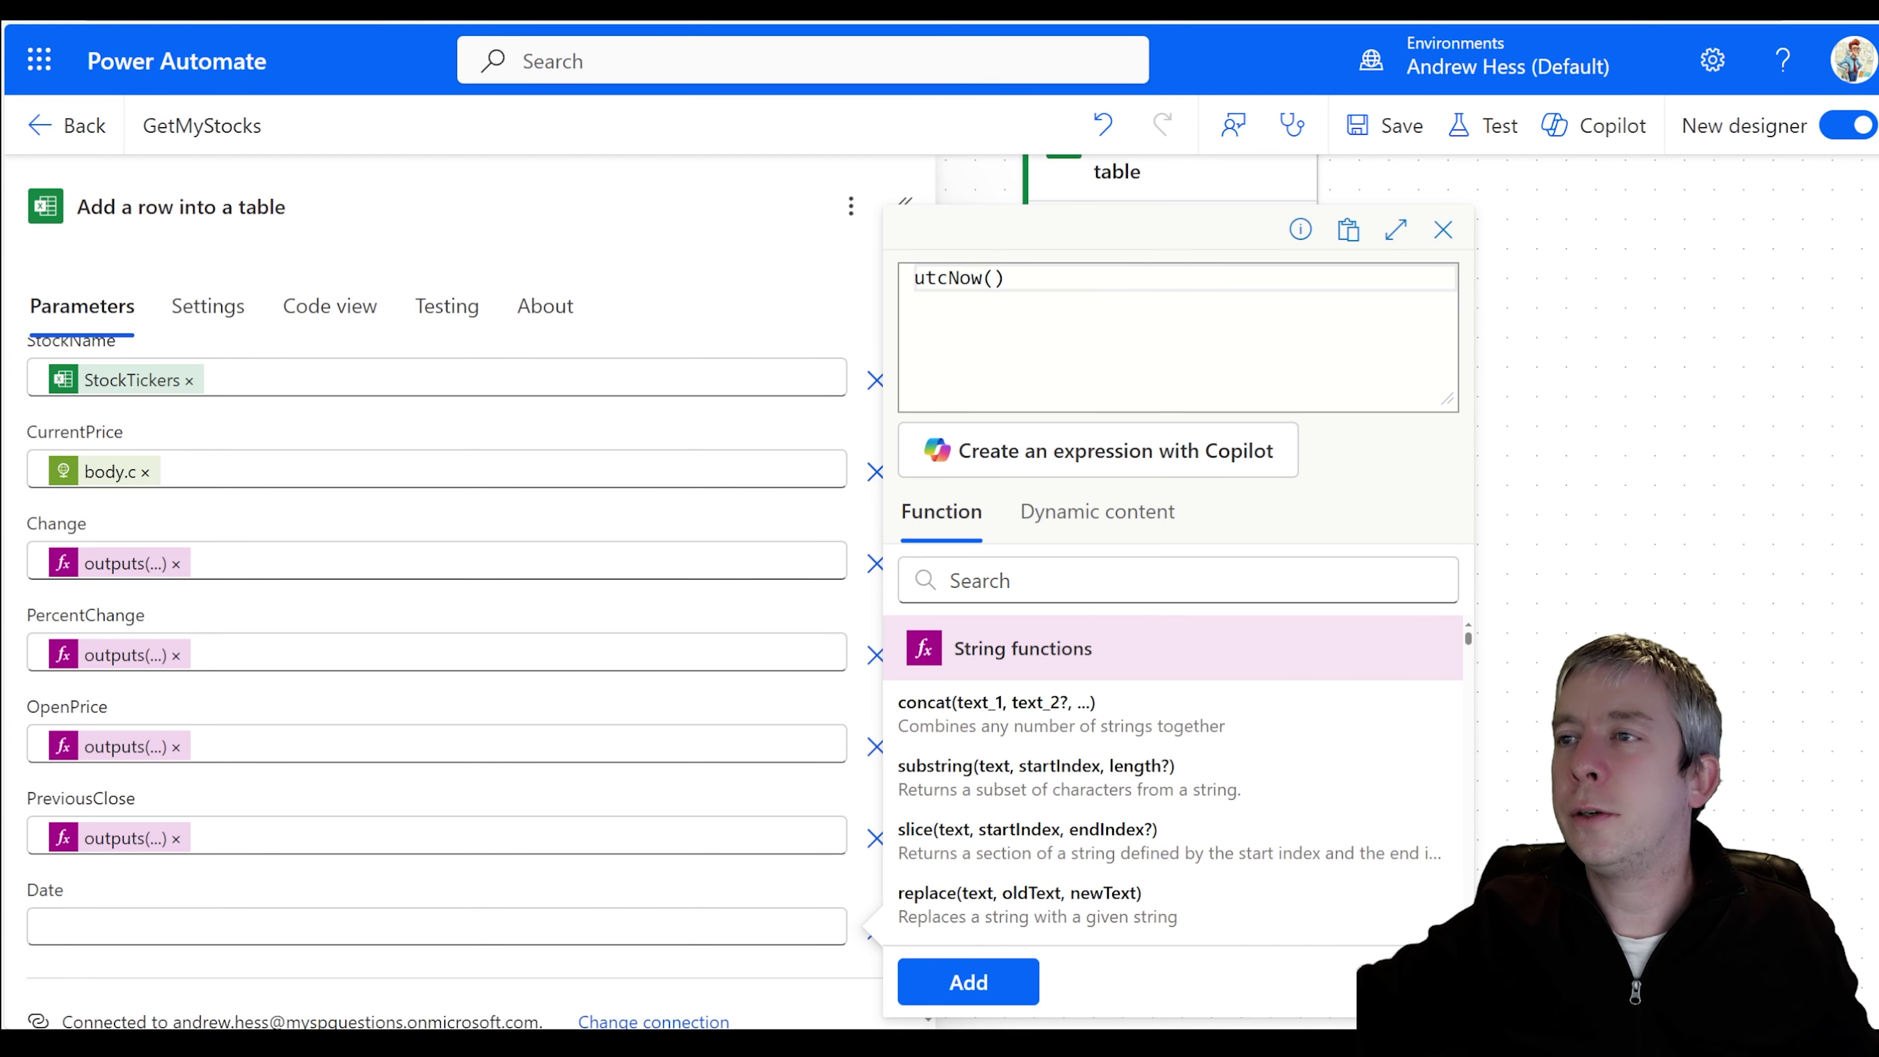
key(Home)
text(formatDateTime)
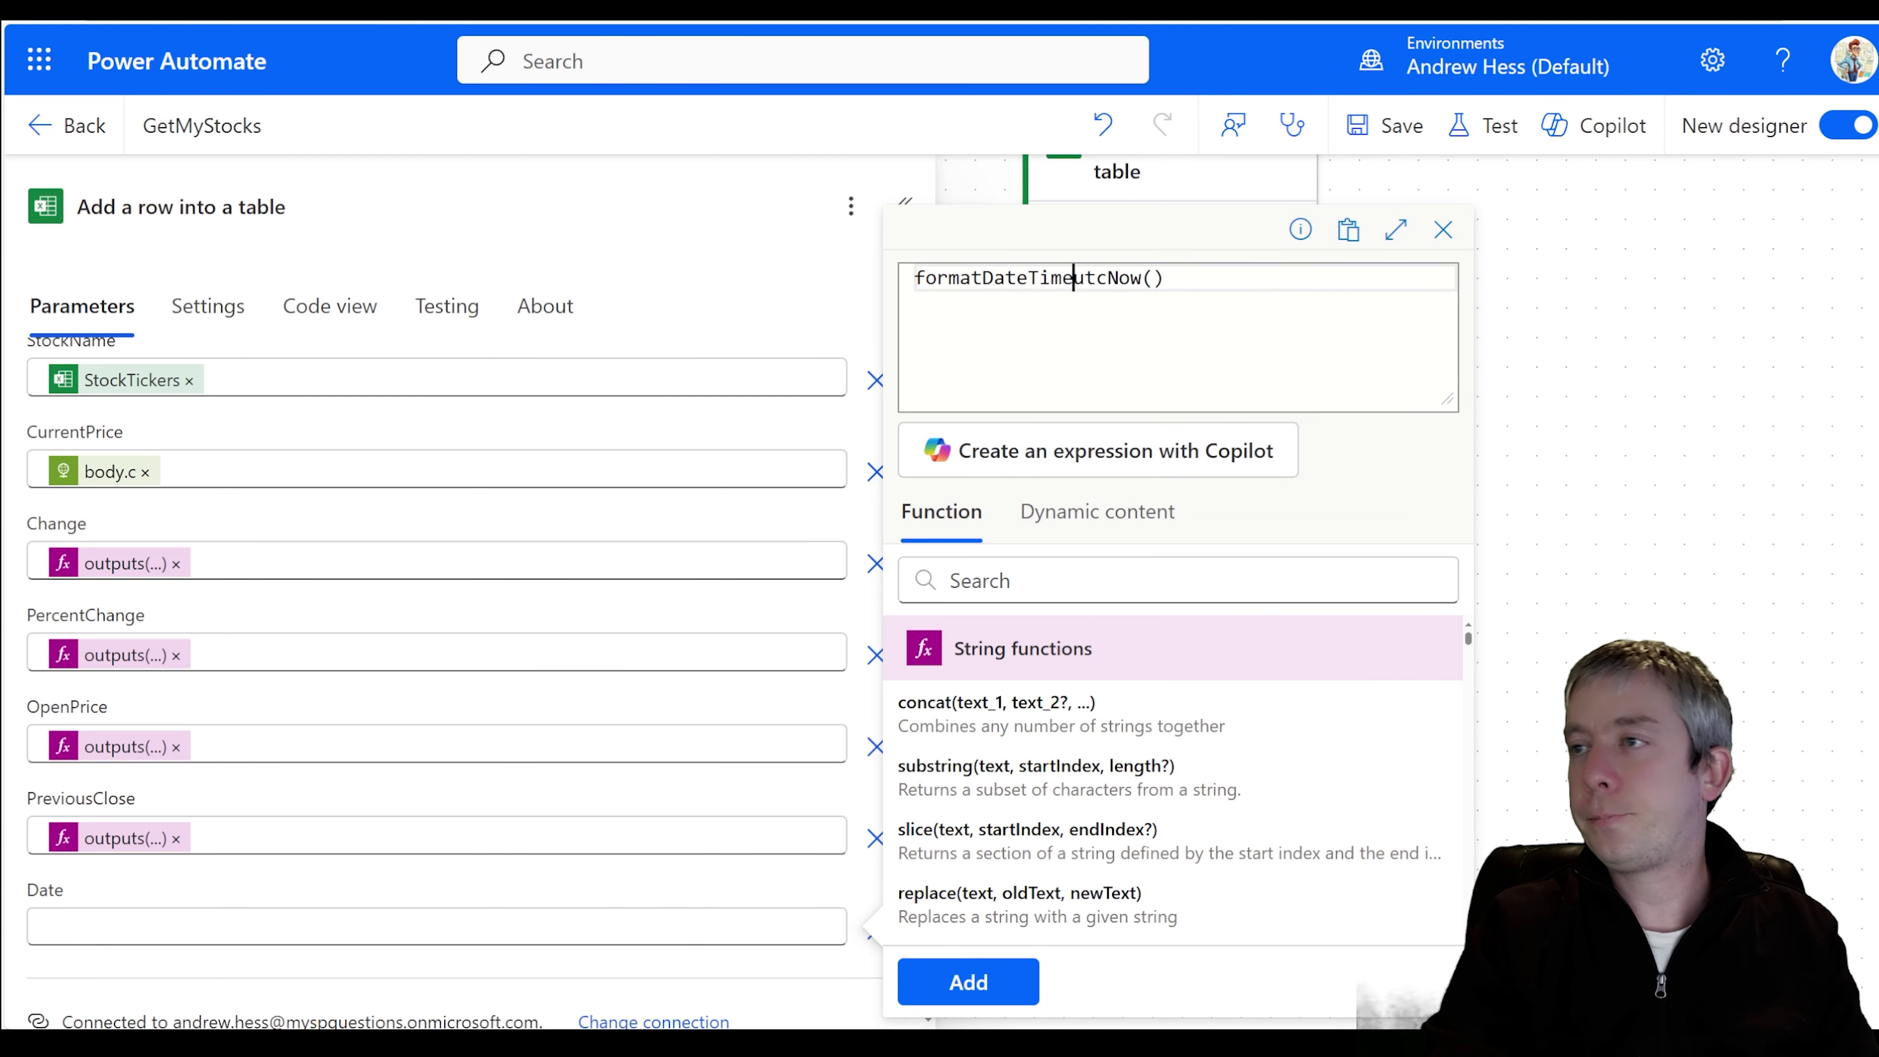
text(()
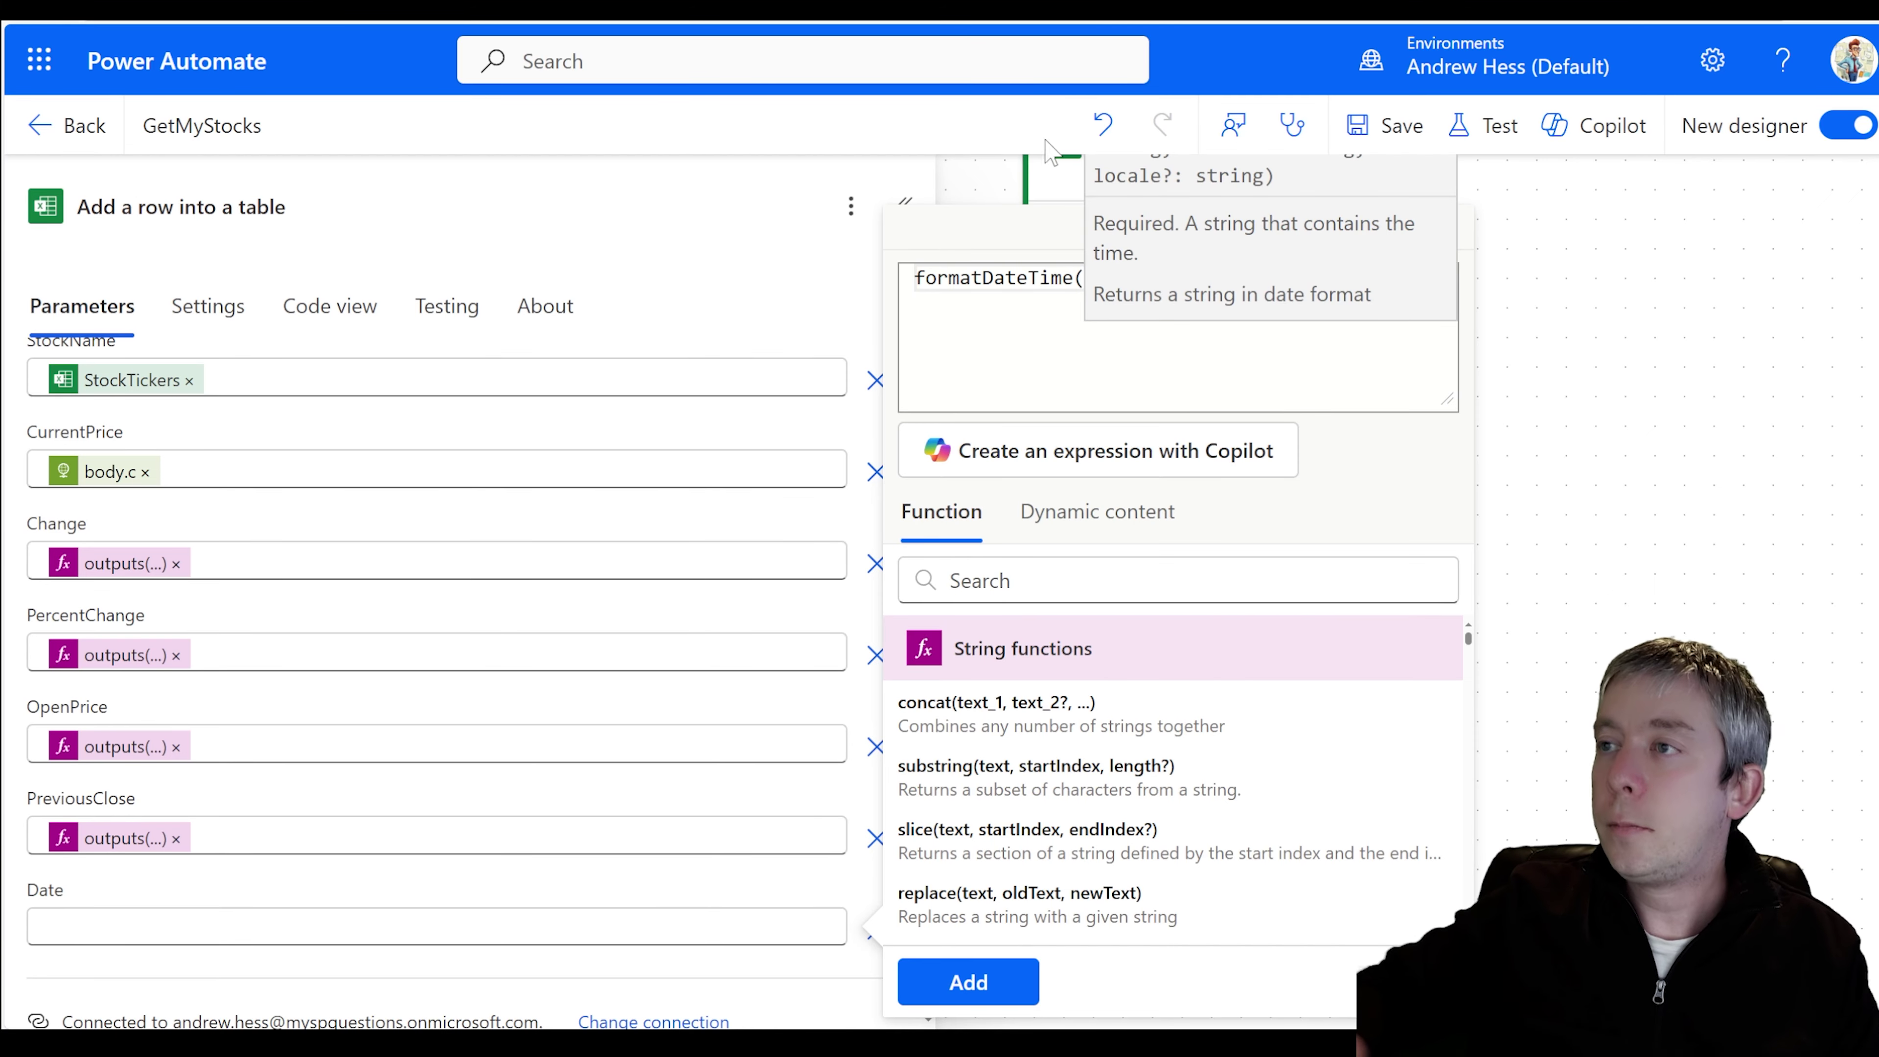
key(End)
text(,)
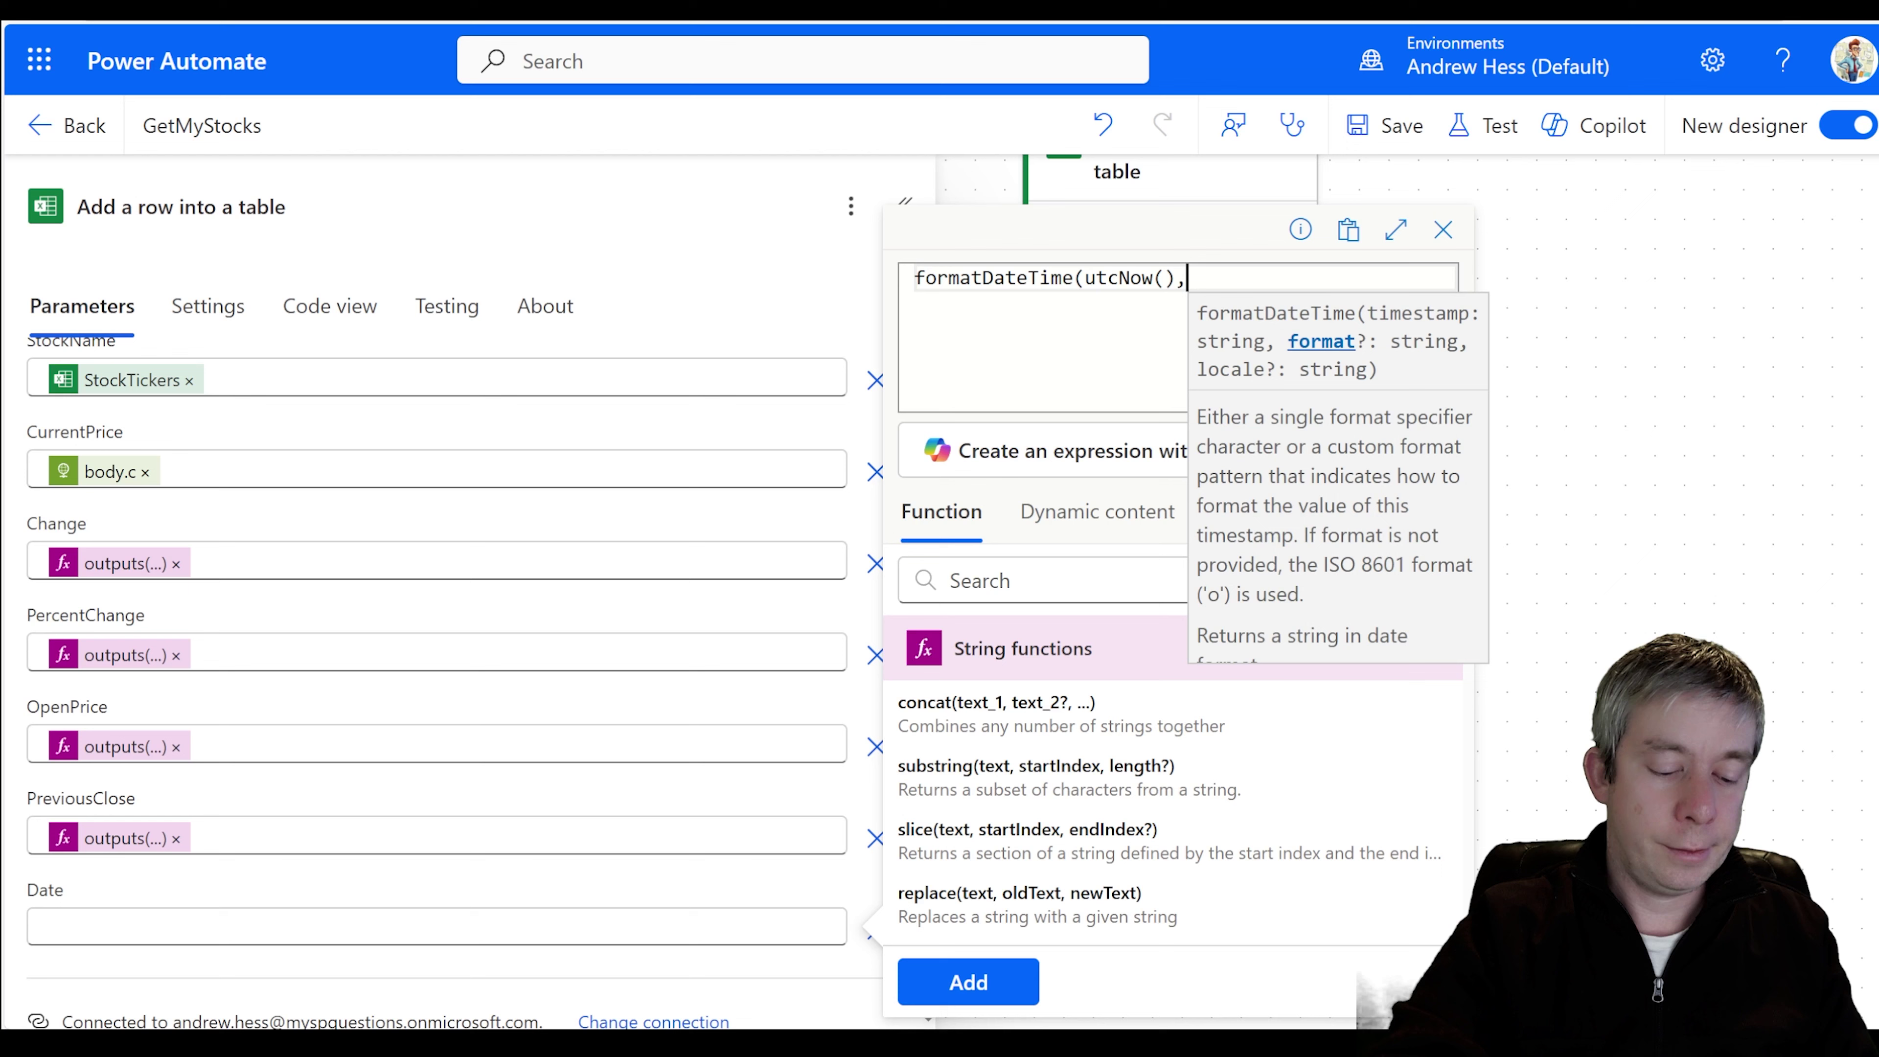
text('')
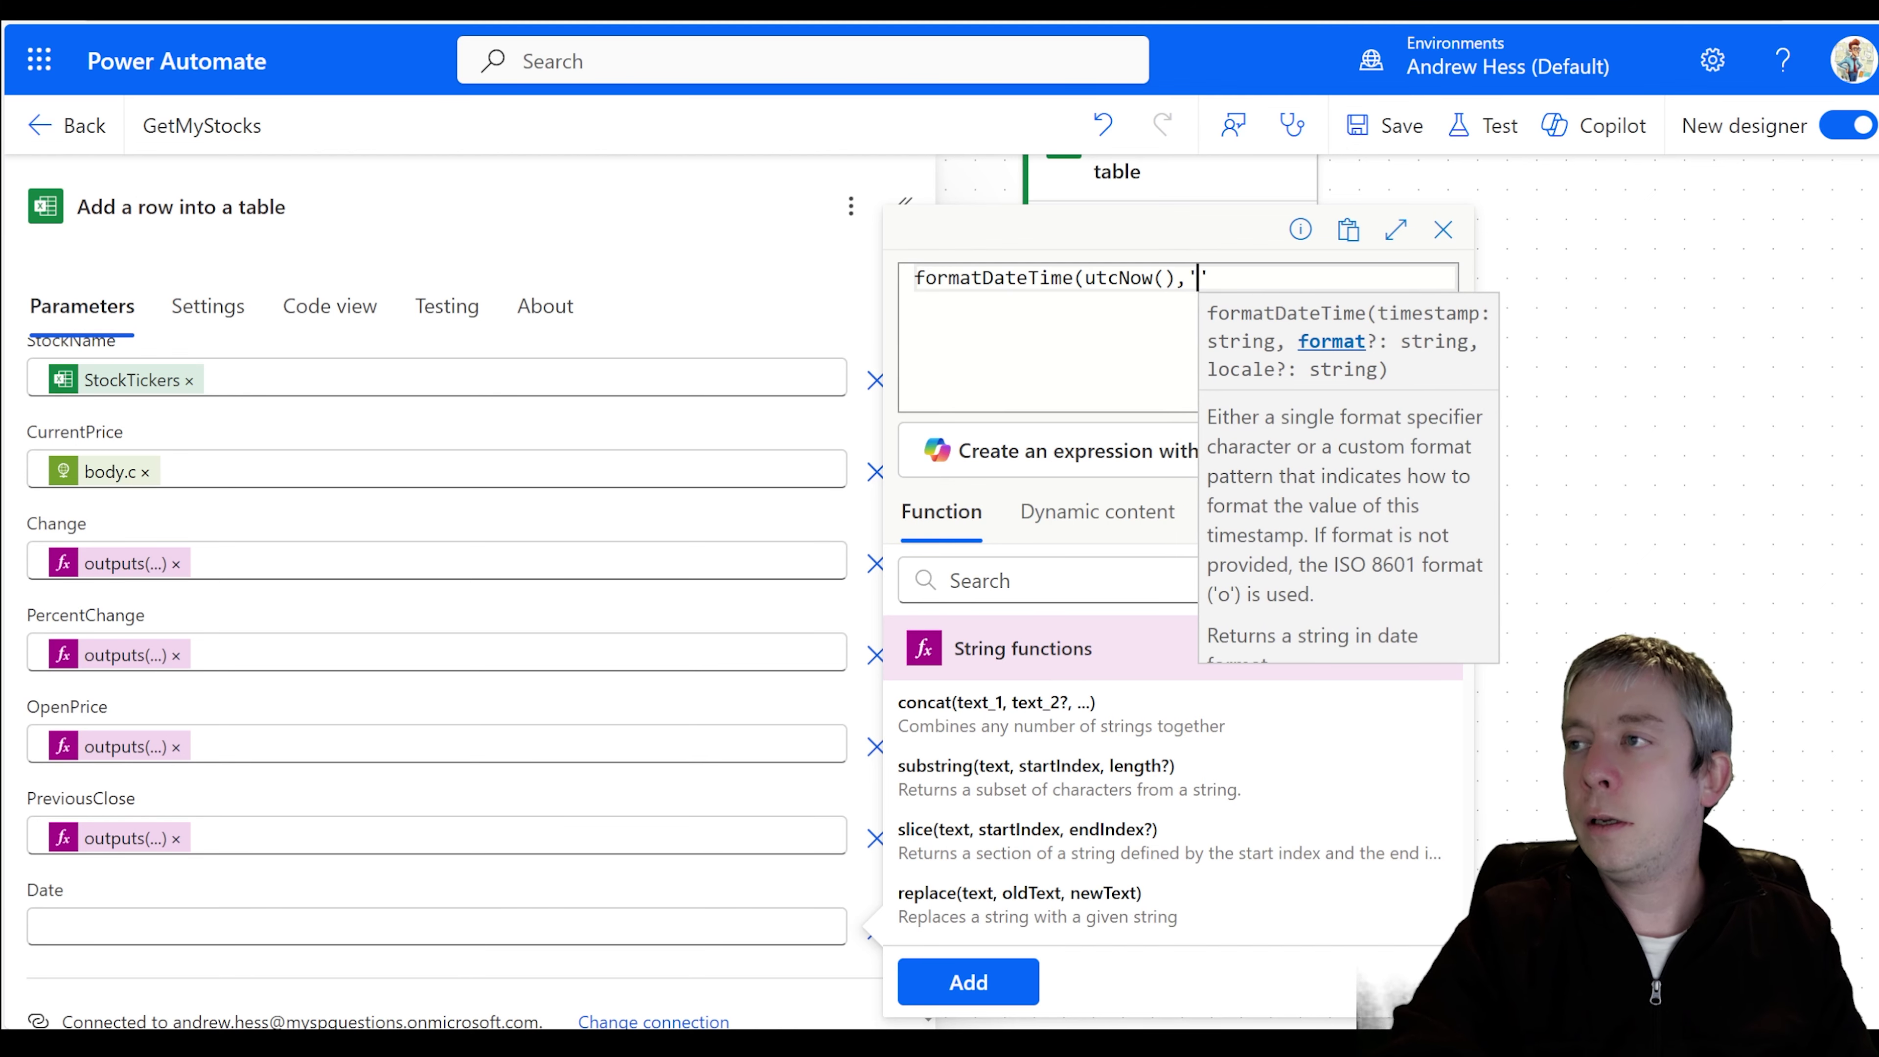
text(YYYY-m)
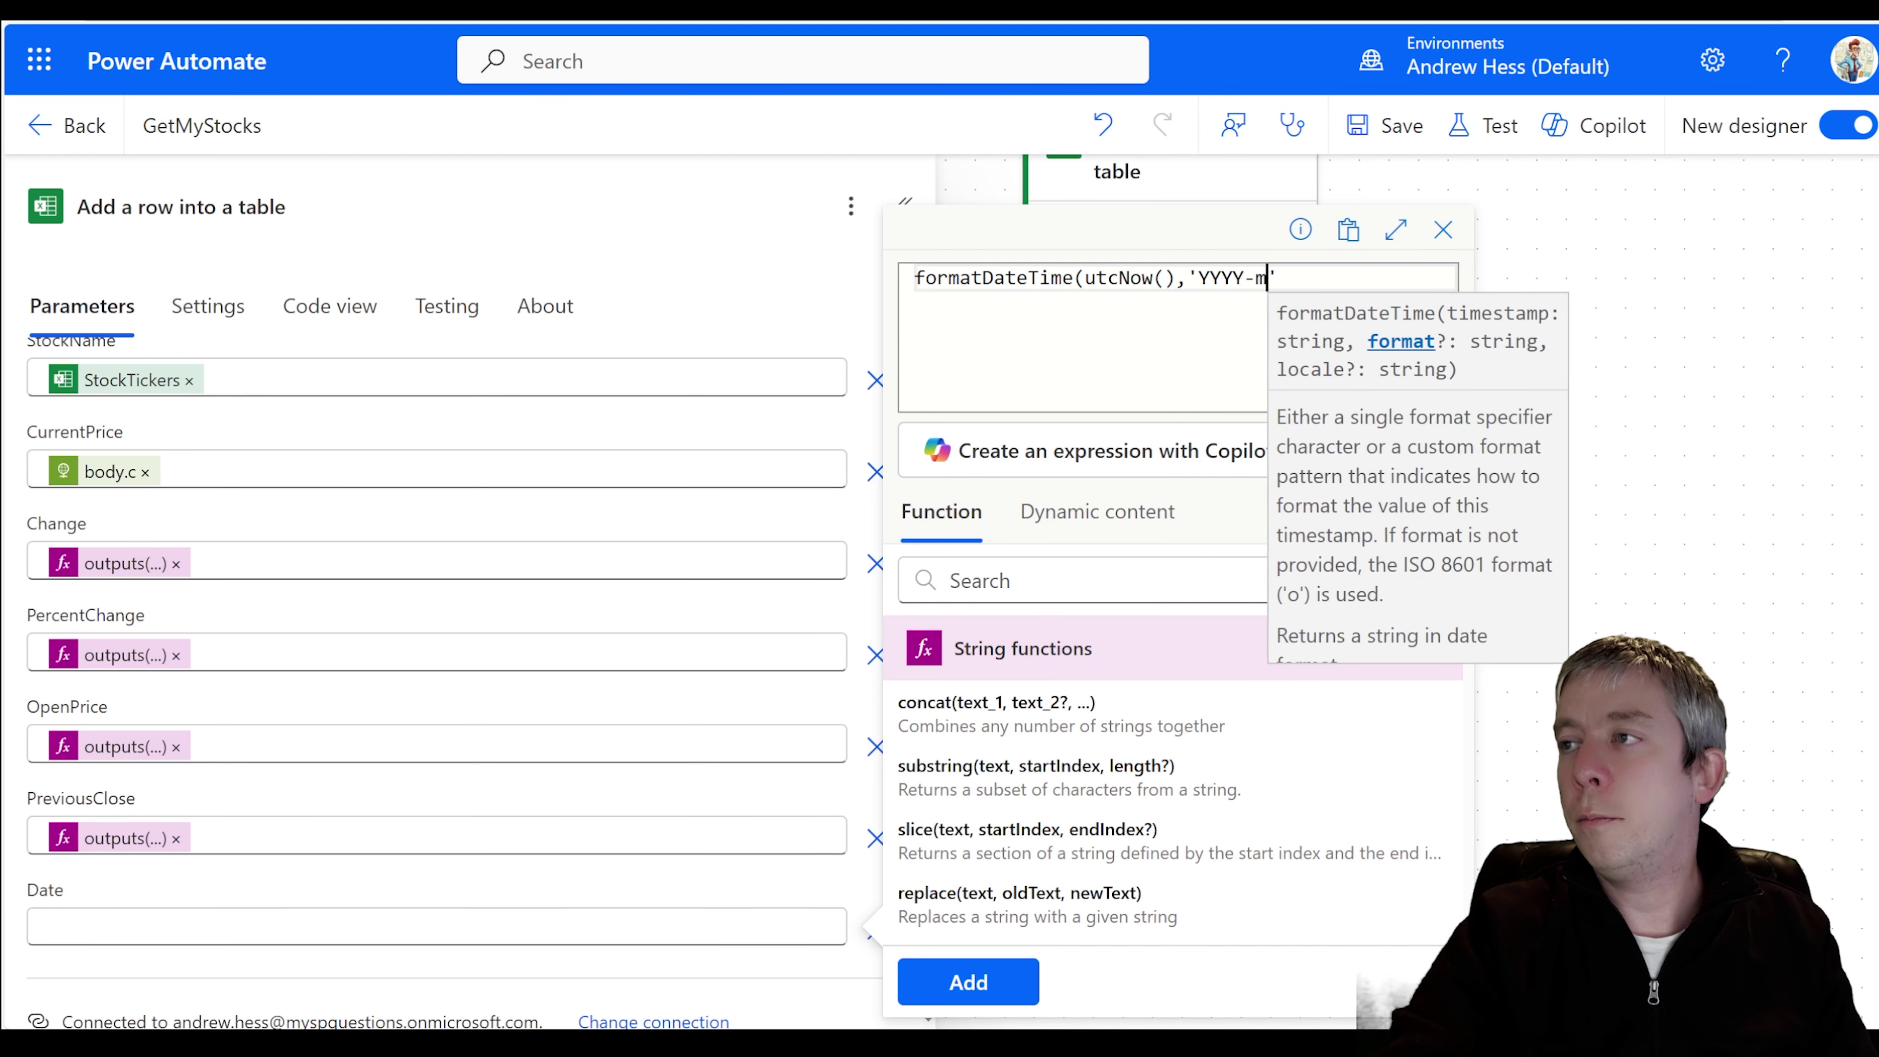
text(m-dd)
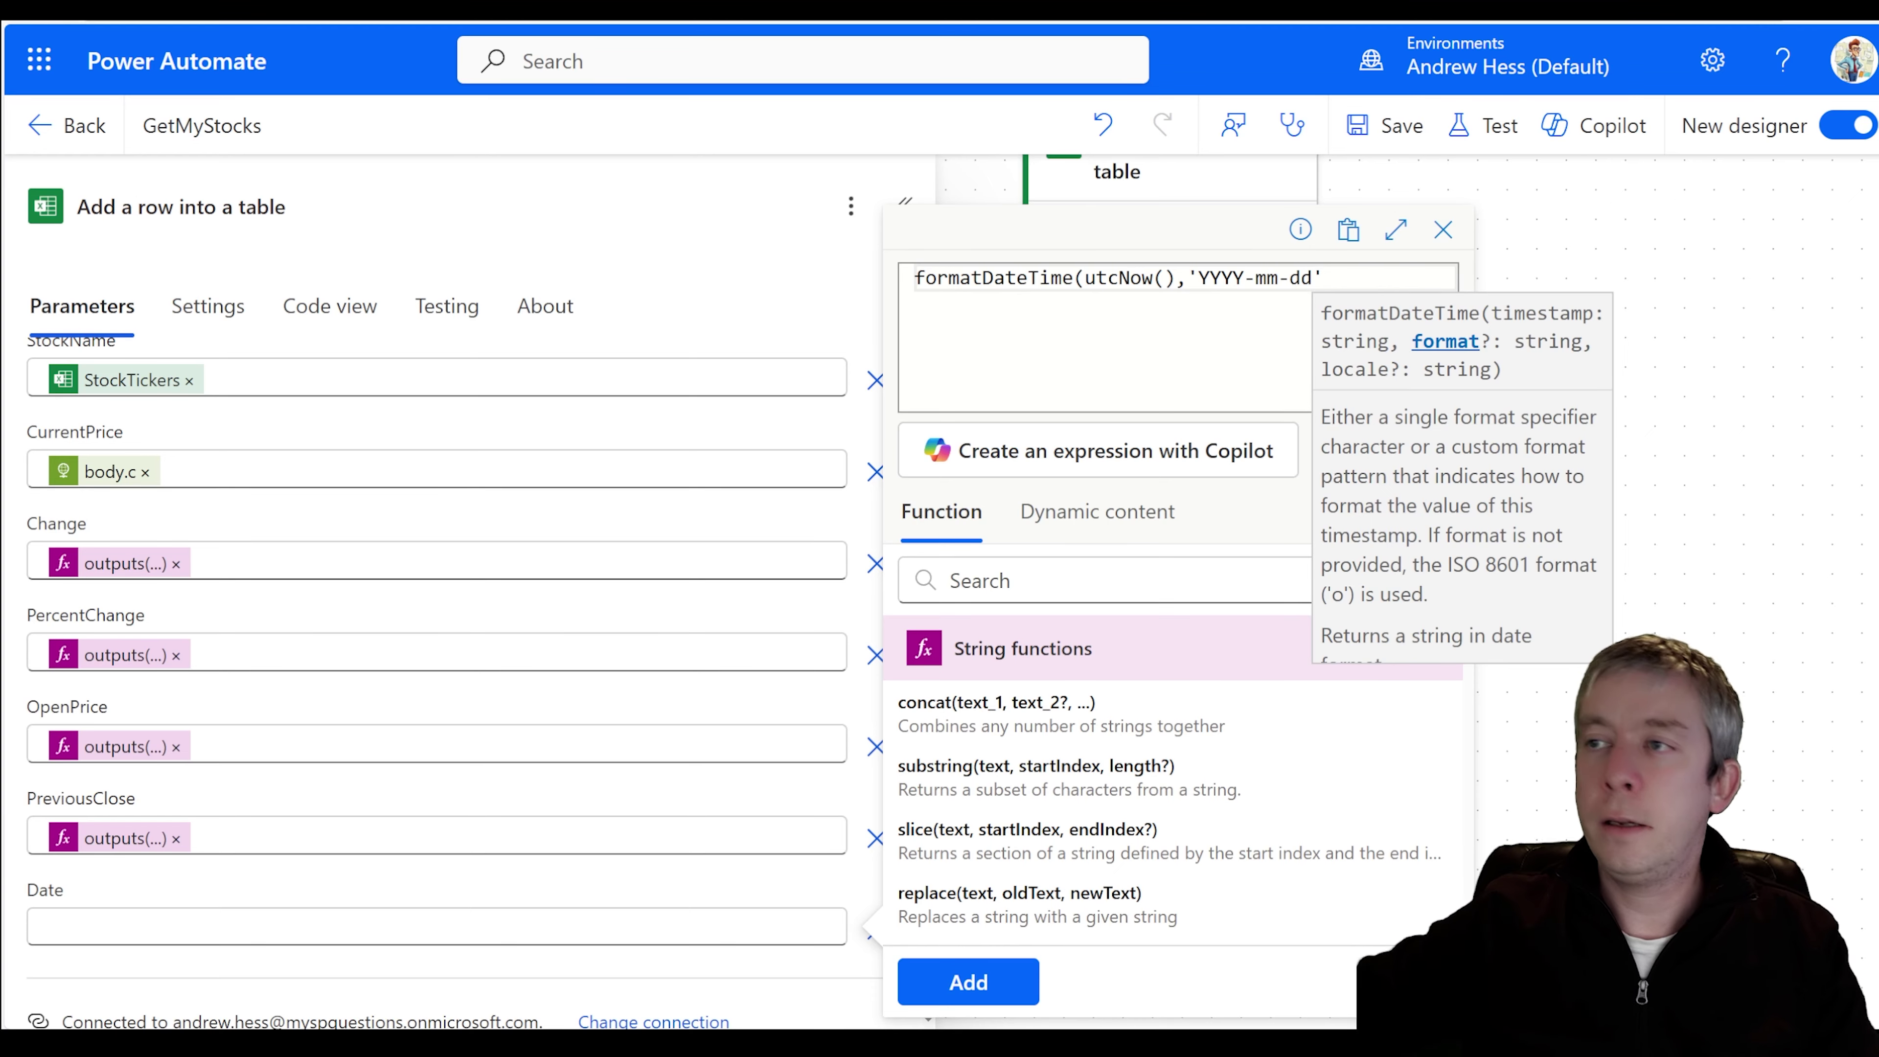
key(Right)
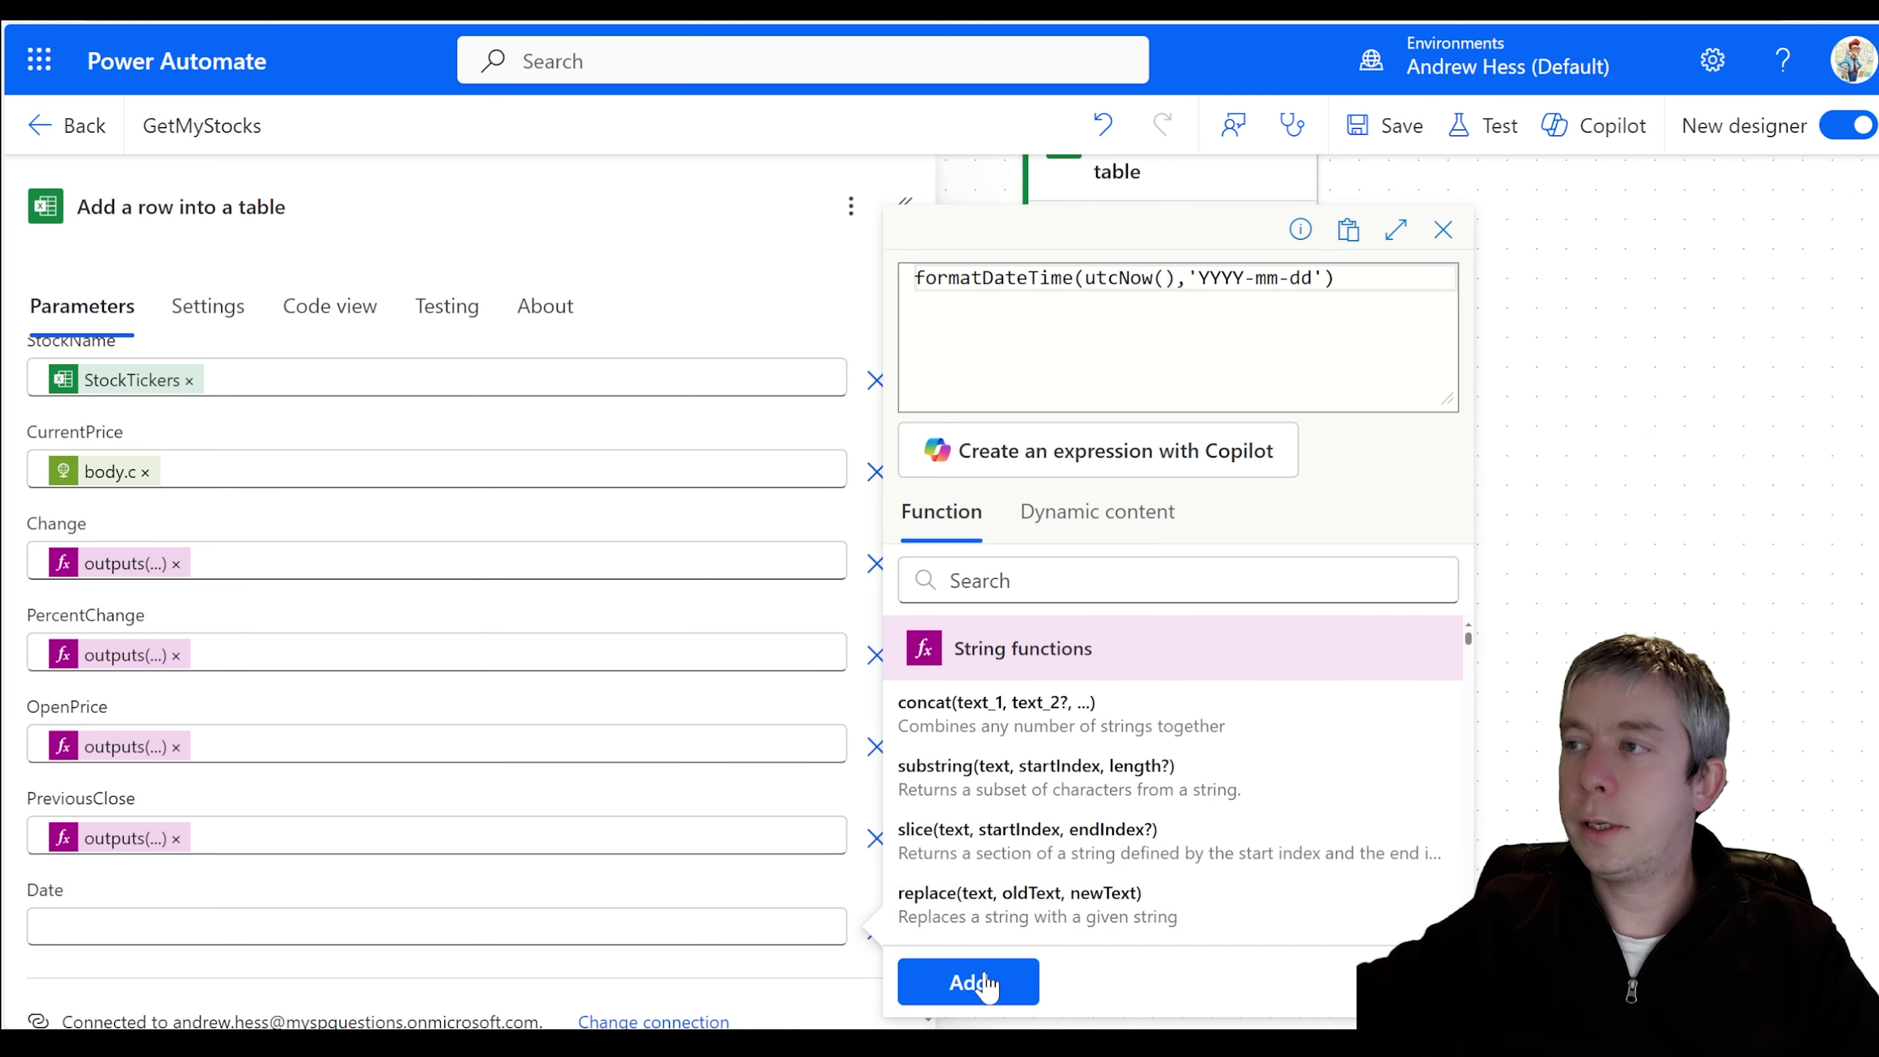
click(969, 982)
- Save and manually test the flow, and widen the Date column on the Values sheet of the StocksExcel workbook
scroll(363, 651, up, 3)
scroll(362, 651, up, 1)
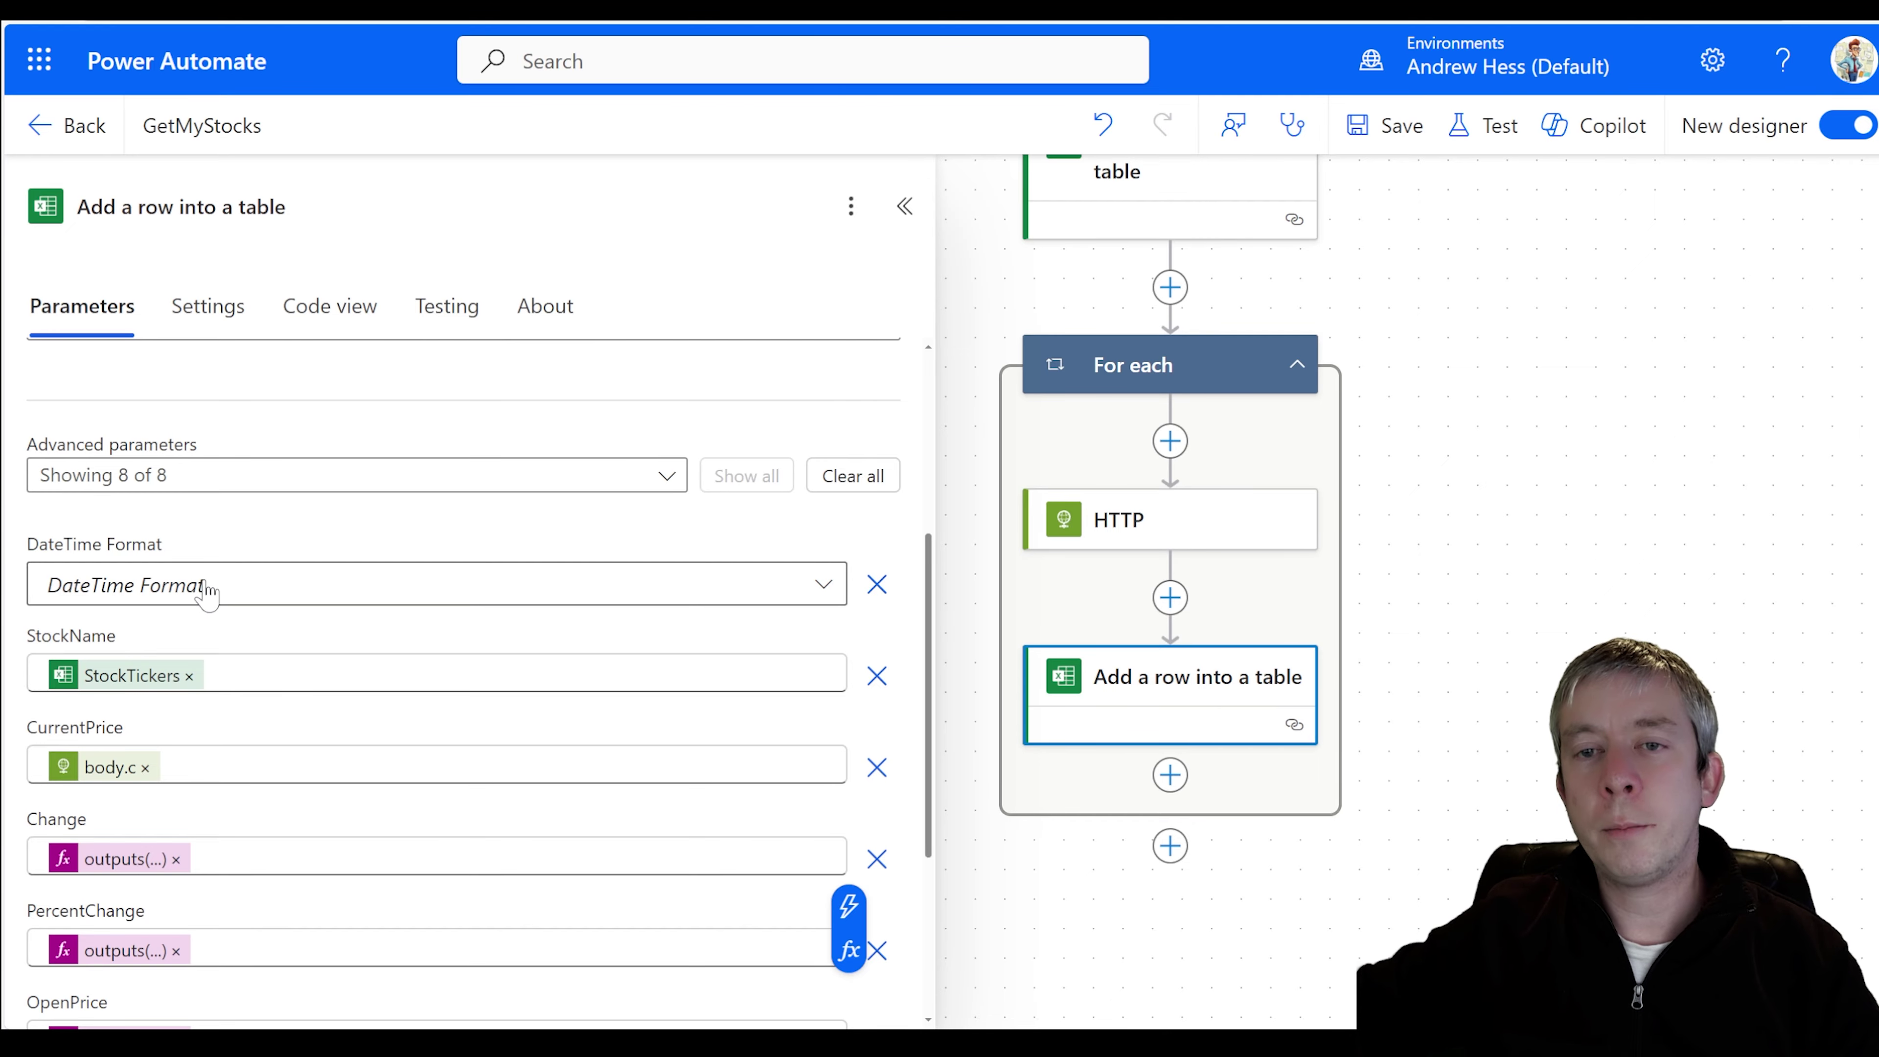
scroll(208, 588, down, 3)
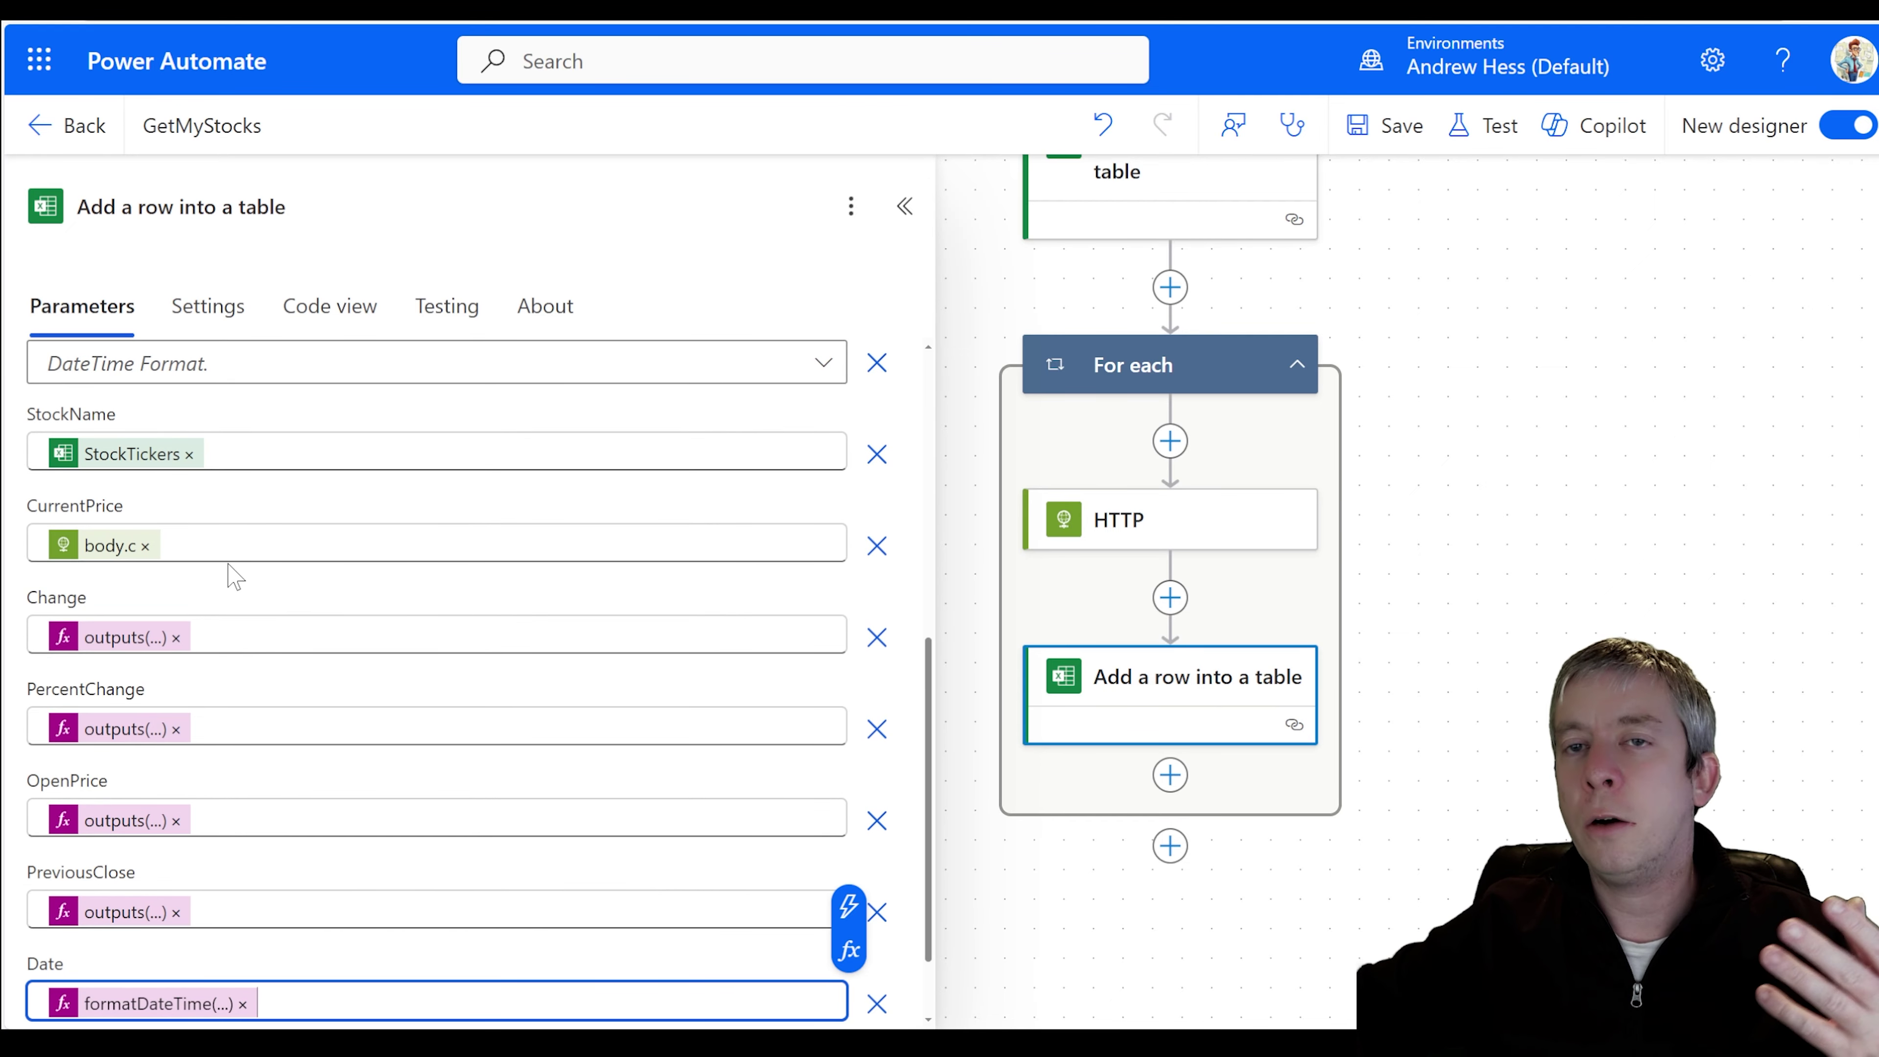
scroll(259, 495, down, 1)
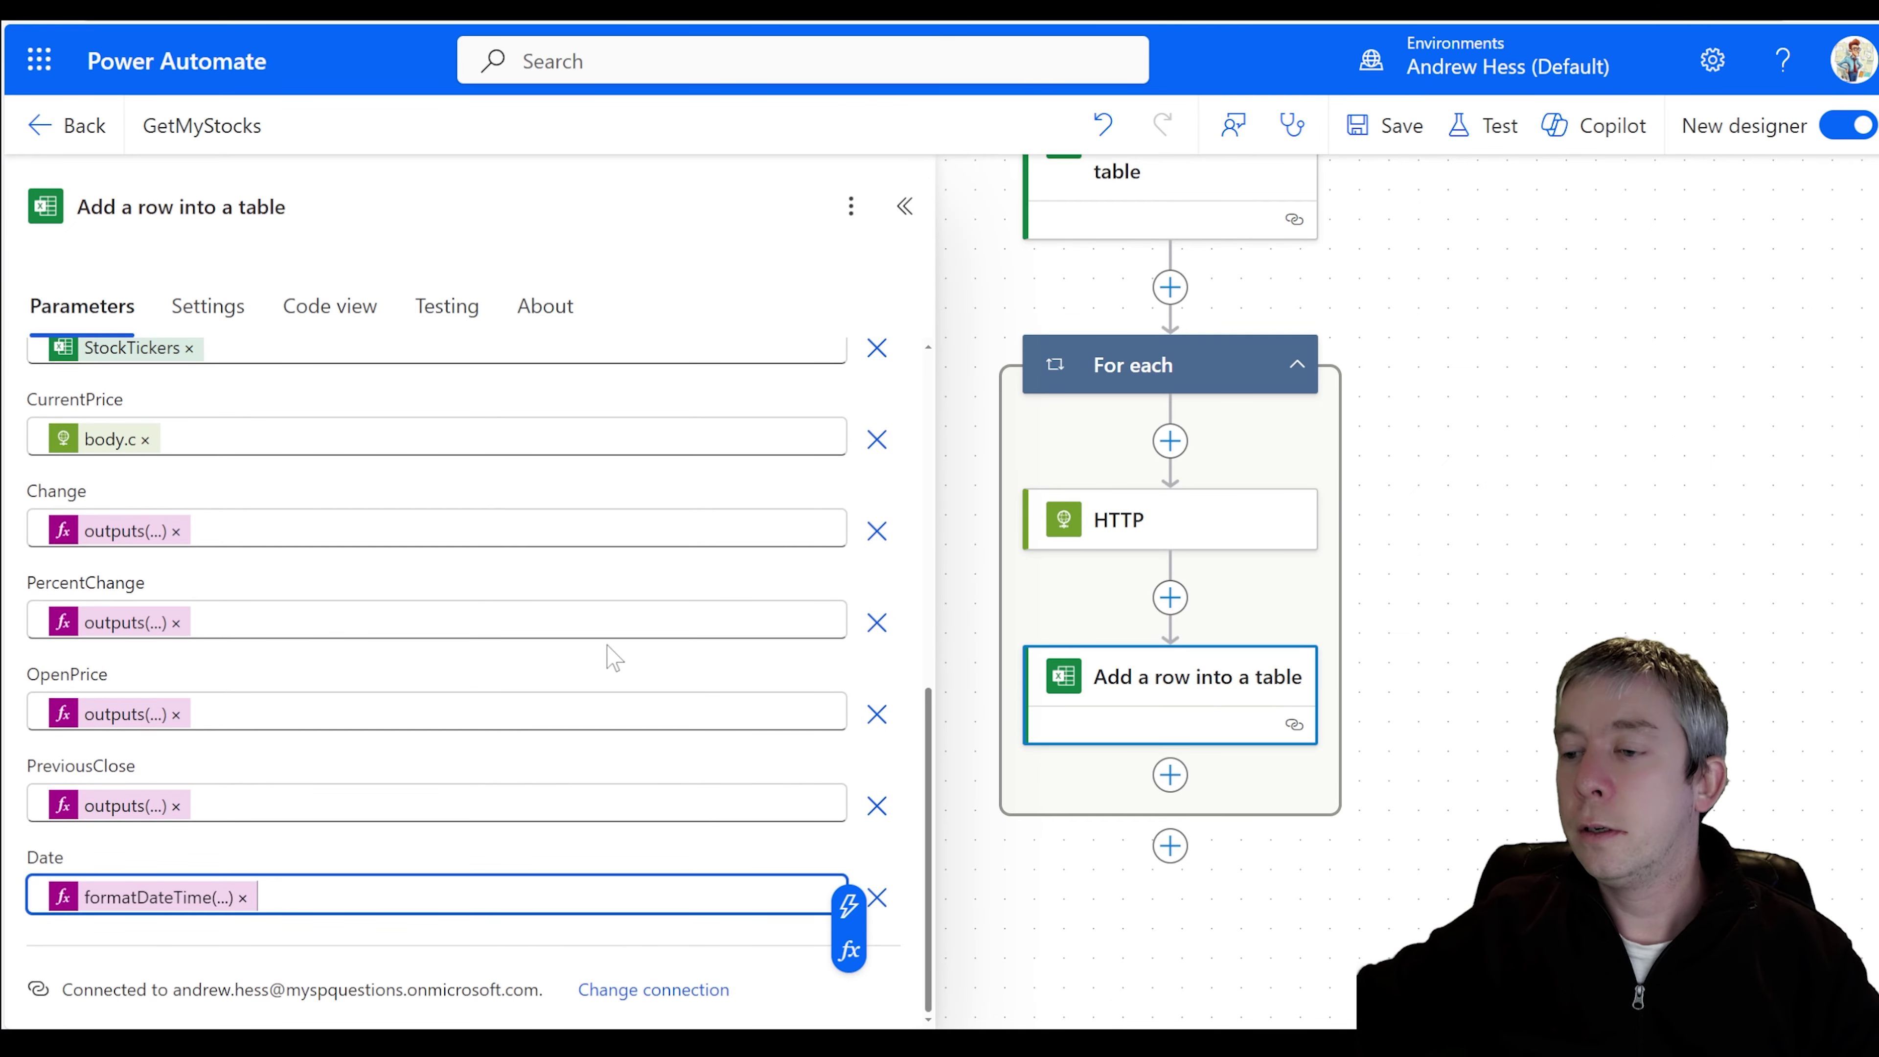
scroll(614, 657, up, 8)
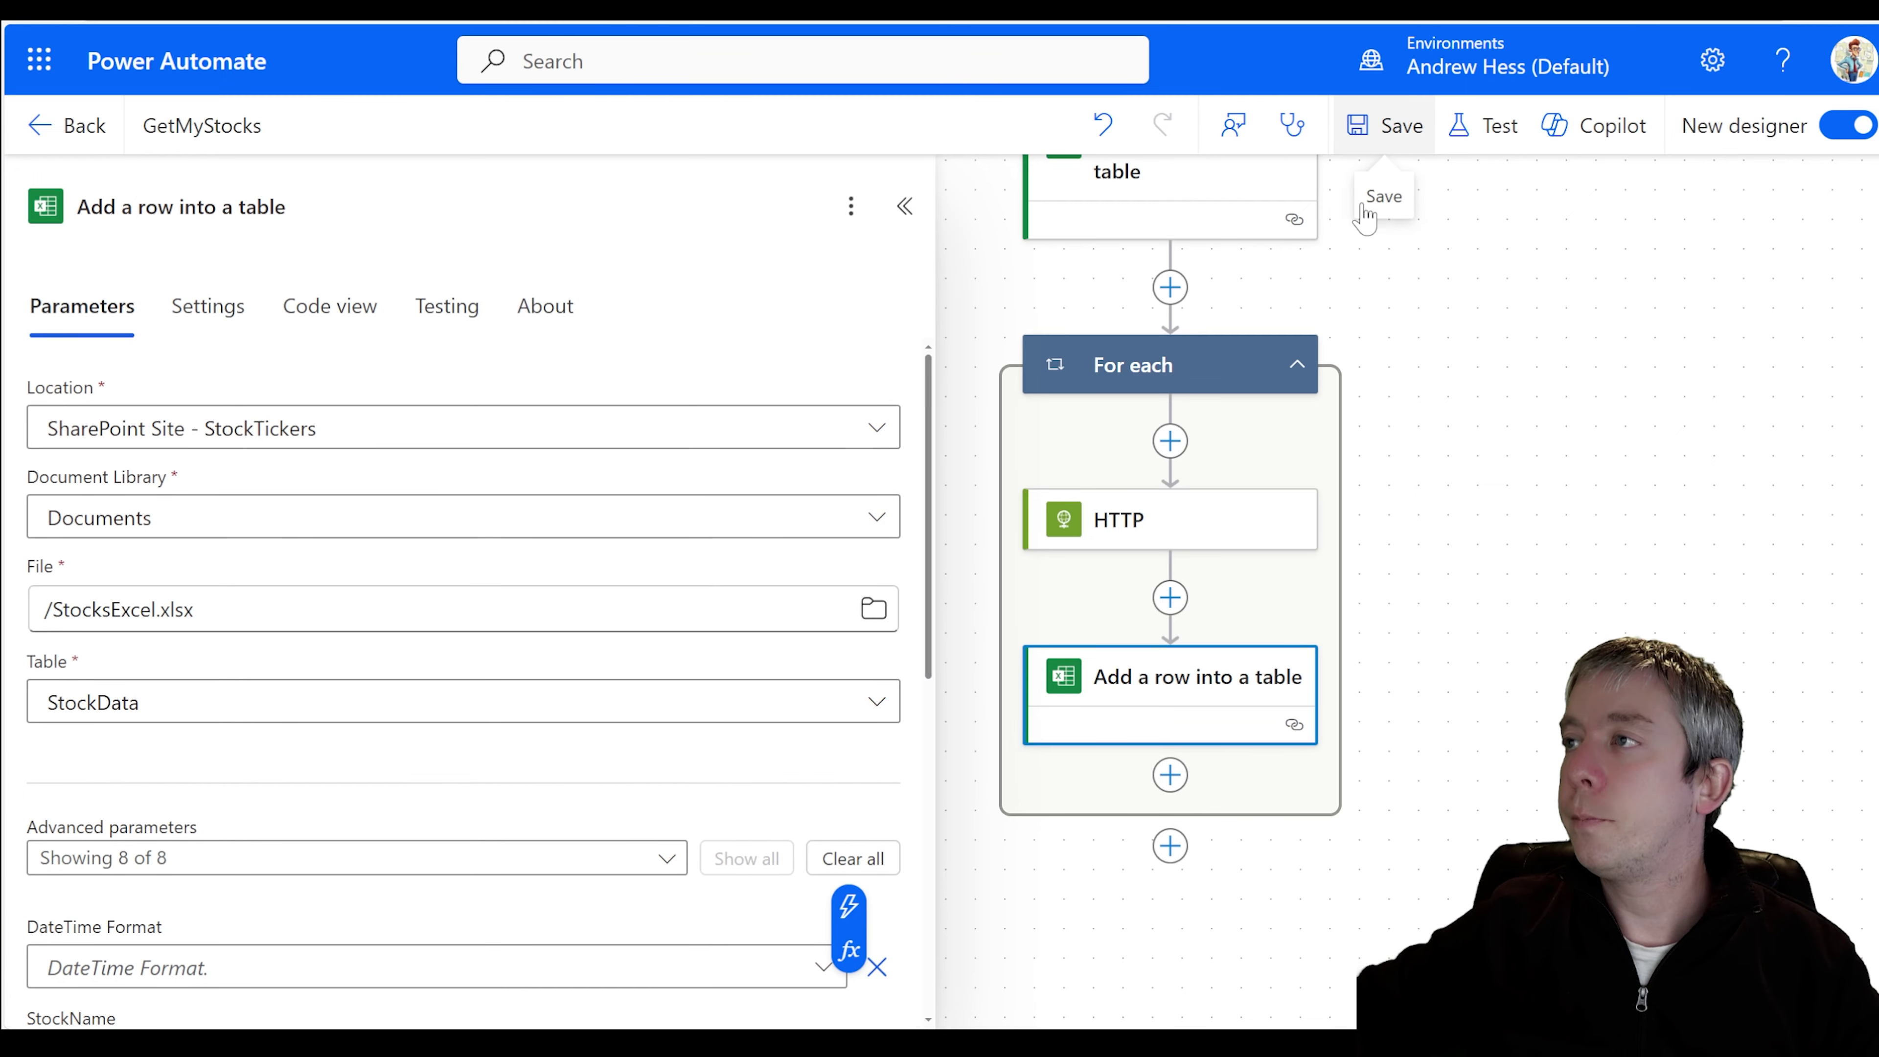
click(1365, 215)
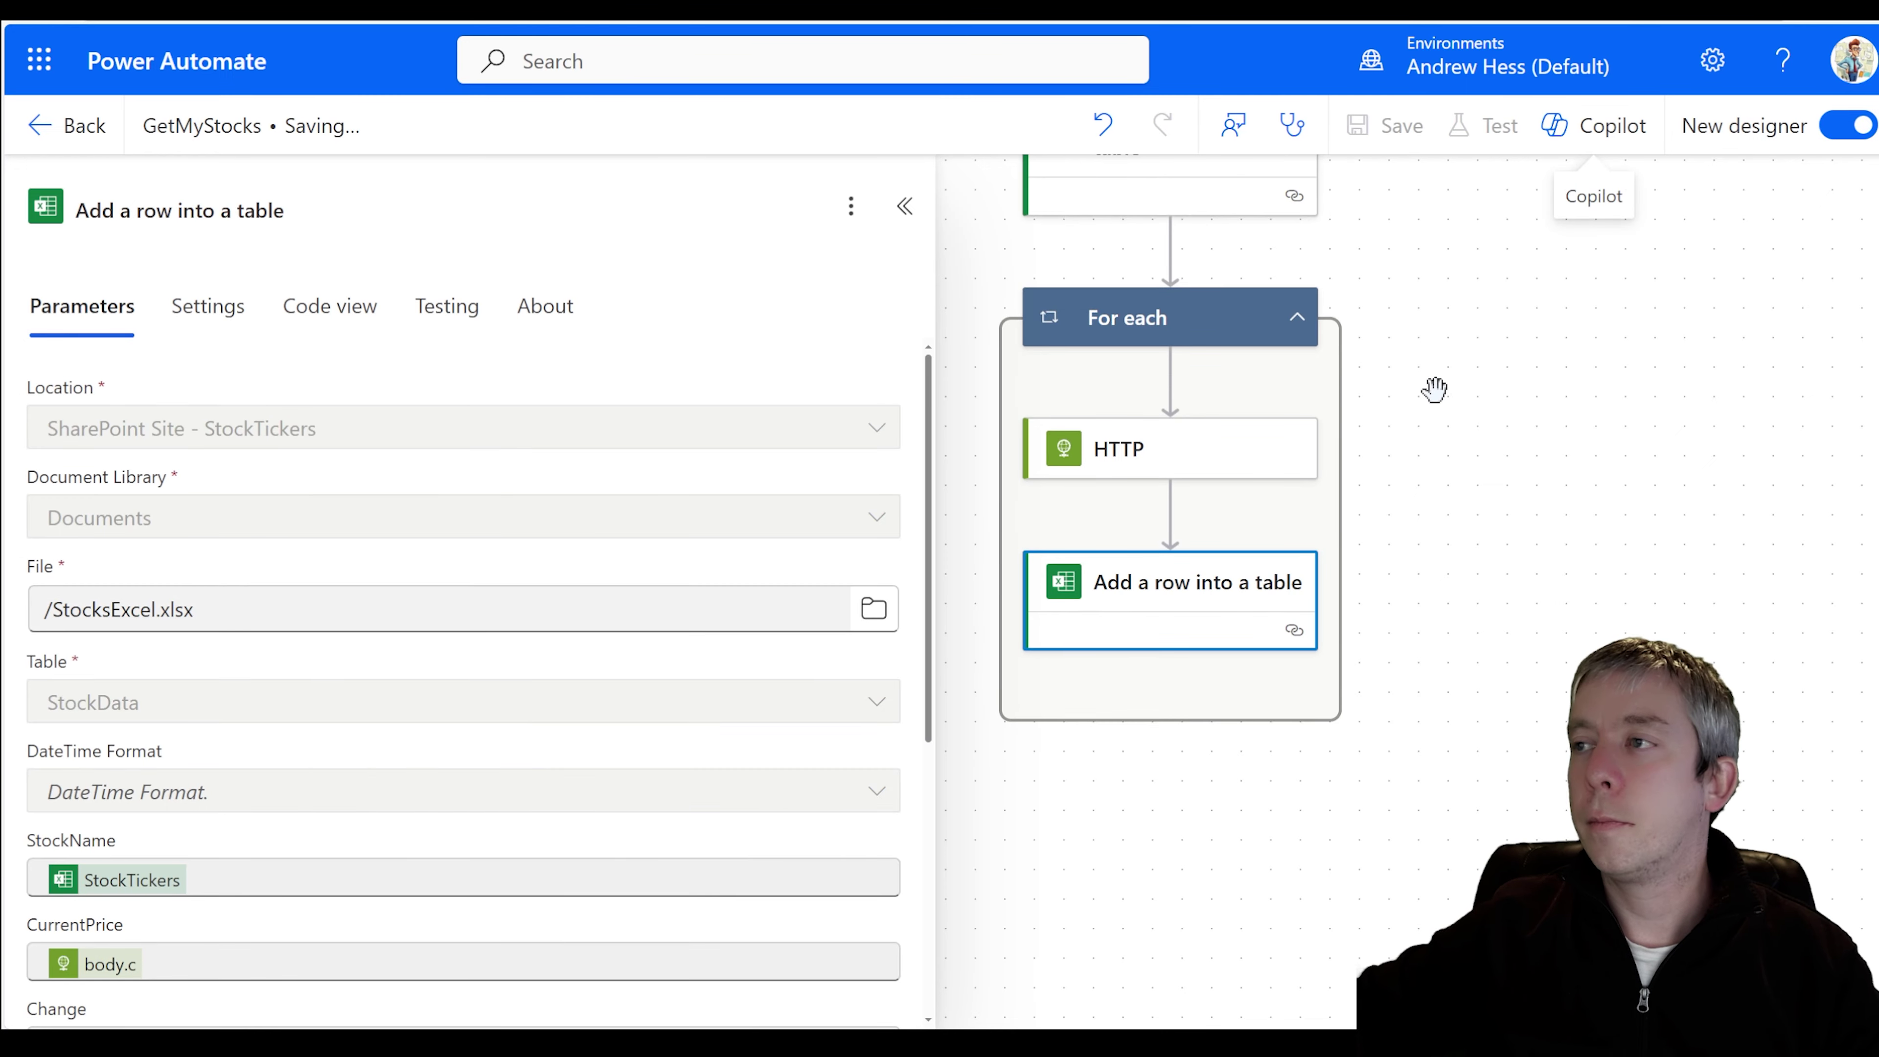
click(1487, 126)
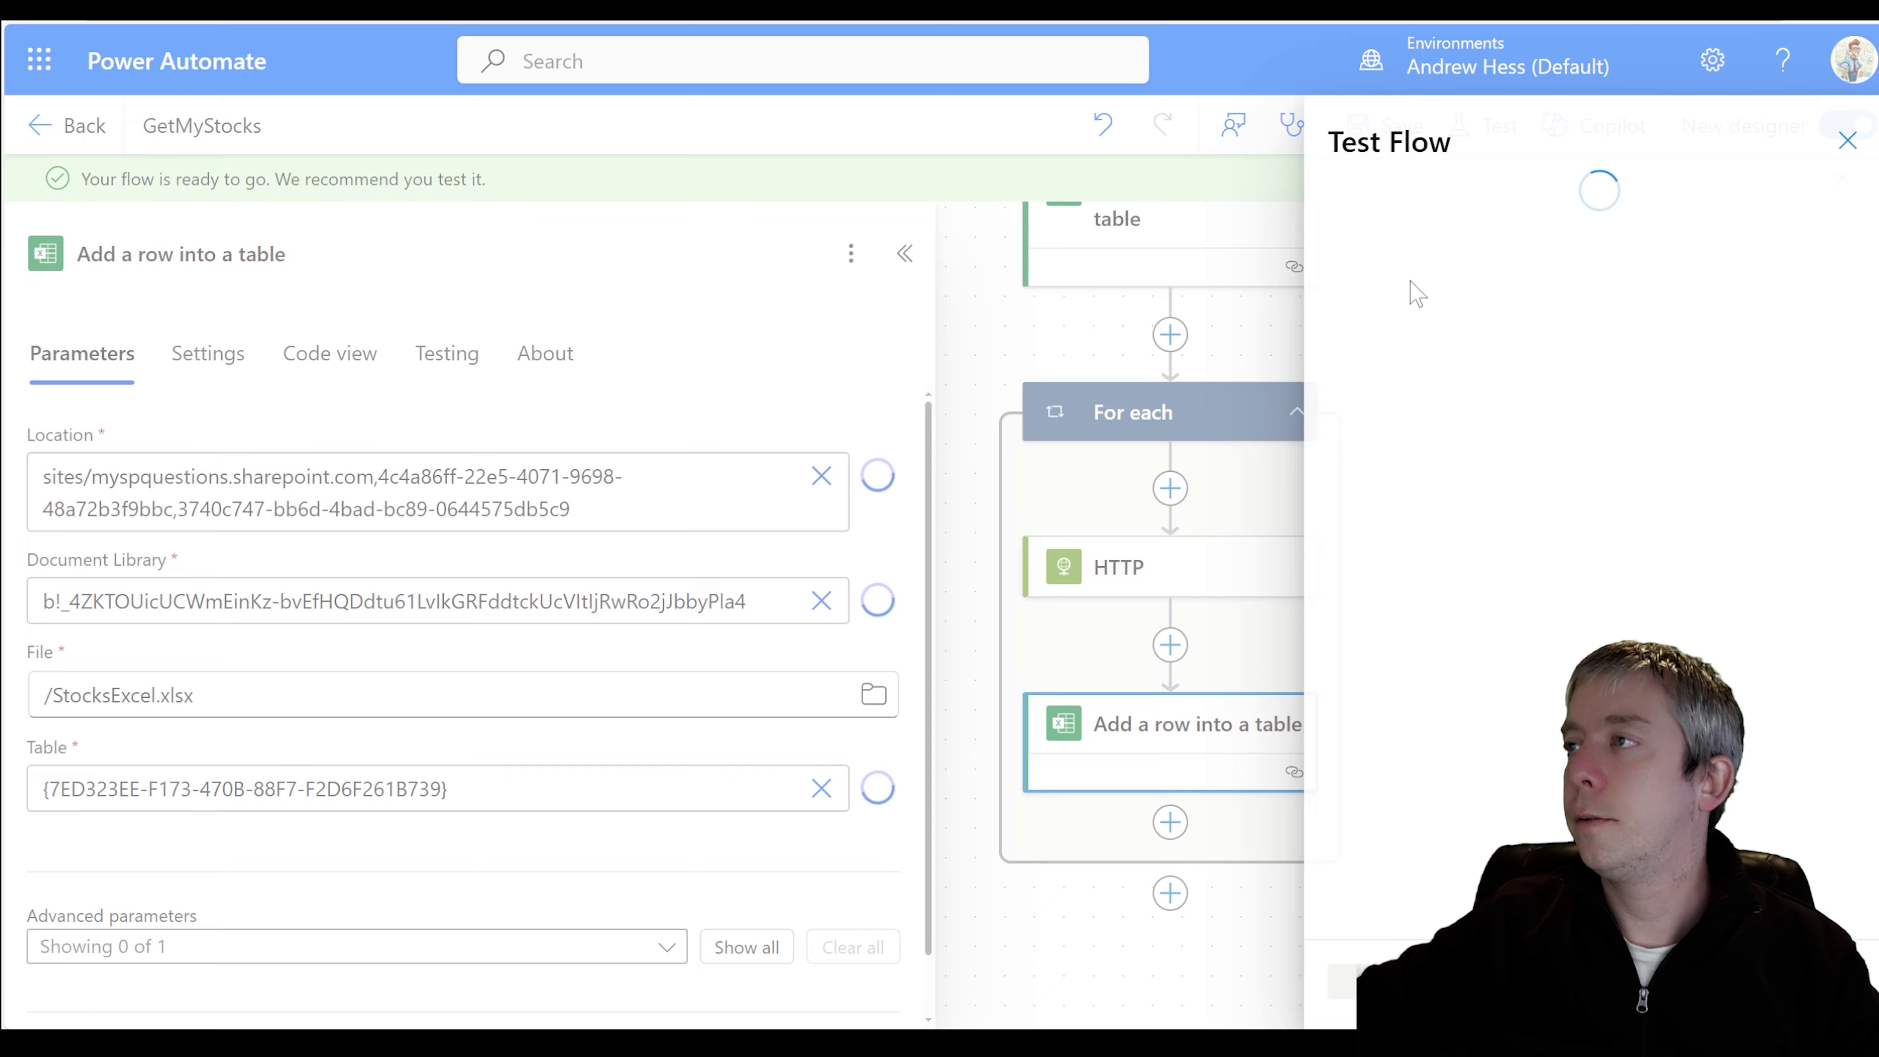
click(1384, 219)
click(1355, 979)
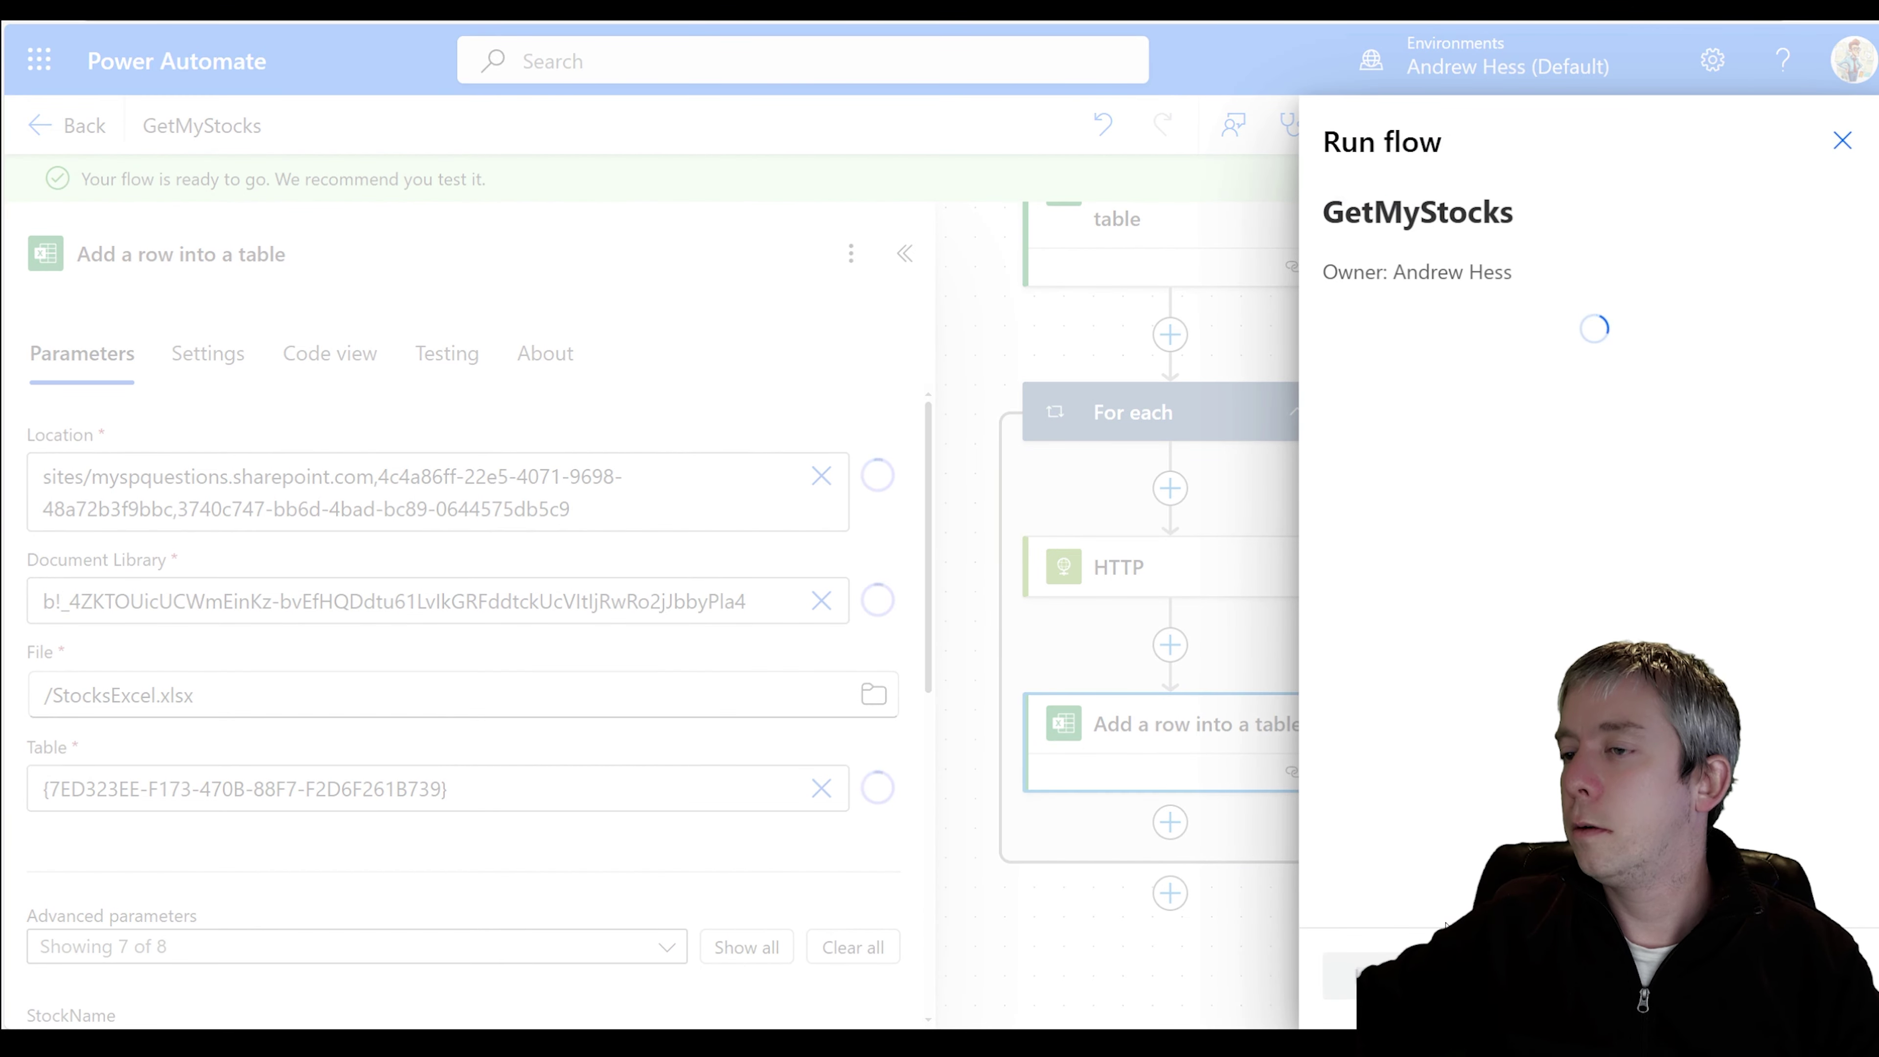
click(1361, 976)
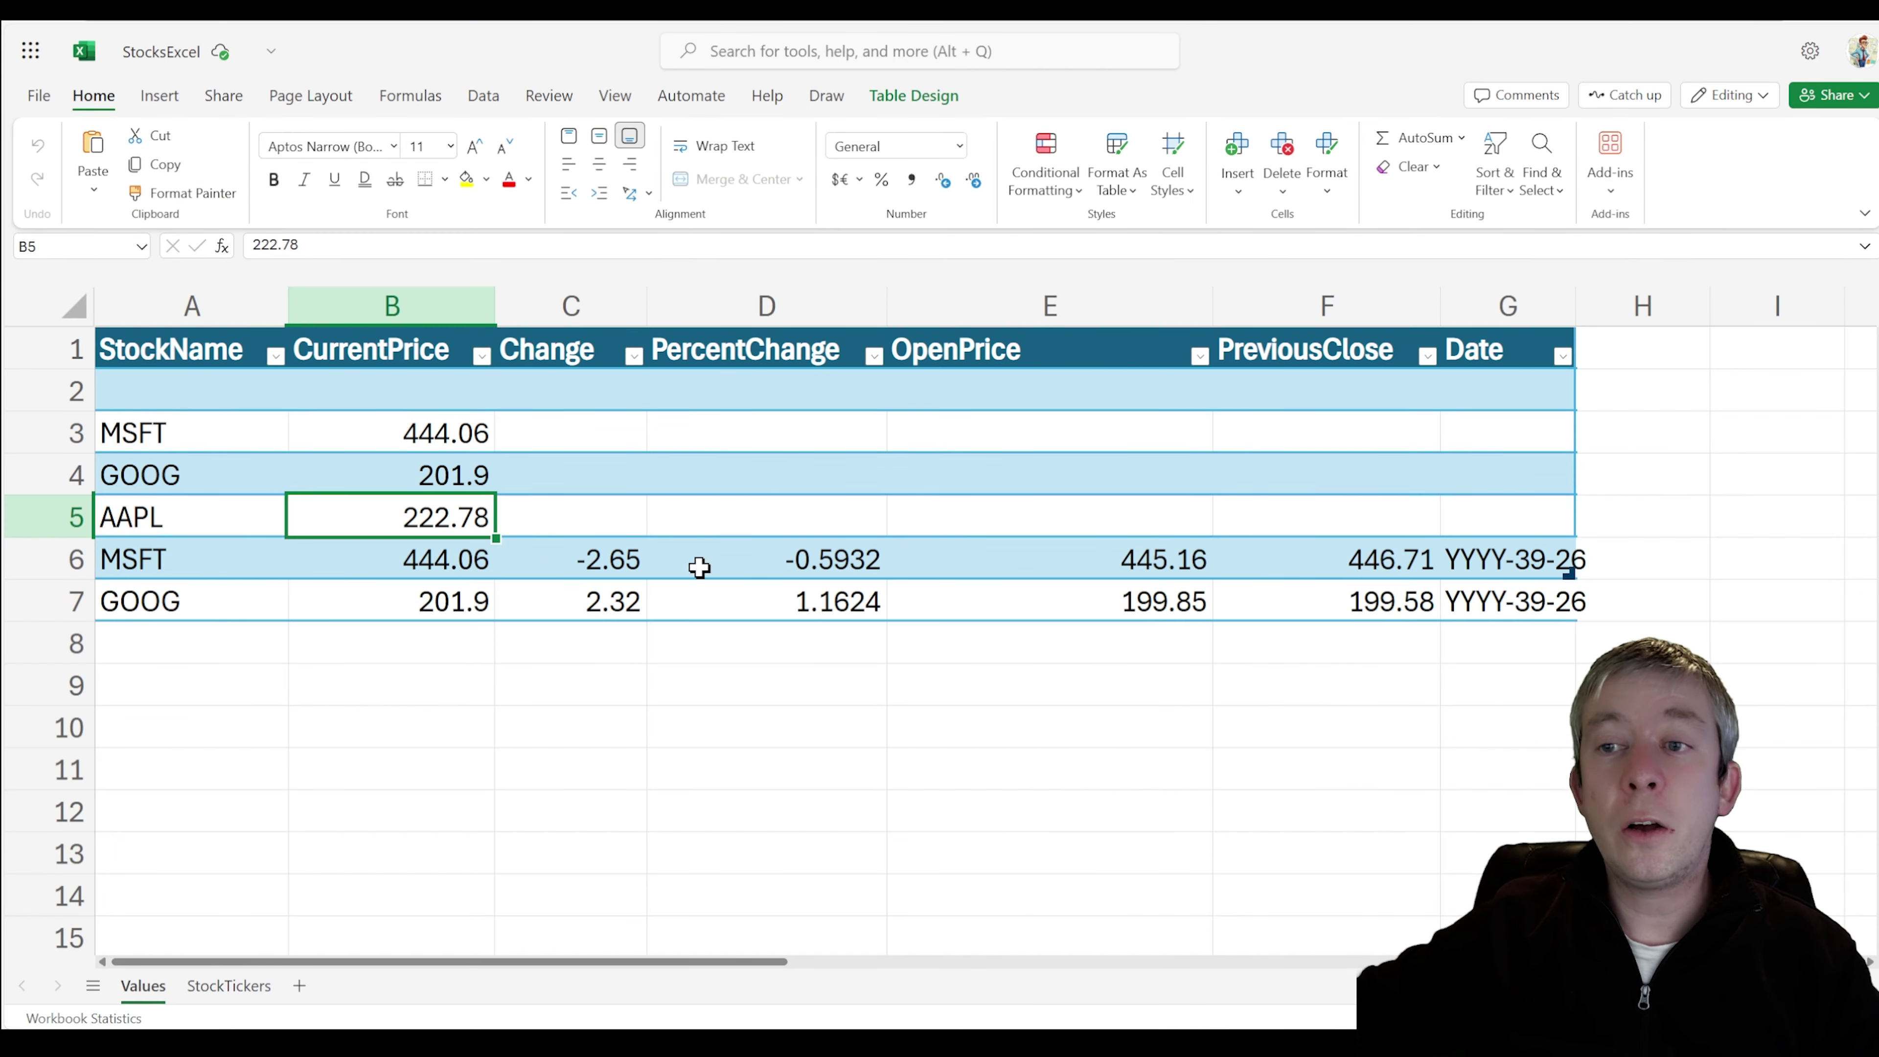
drag(1575, 304, 1668, 305)
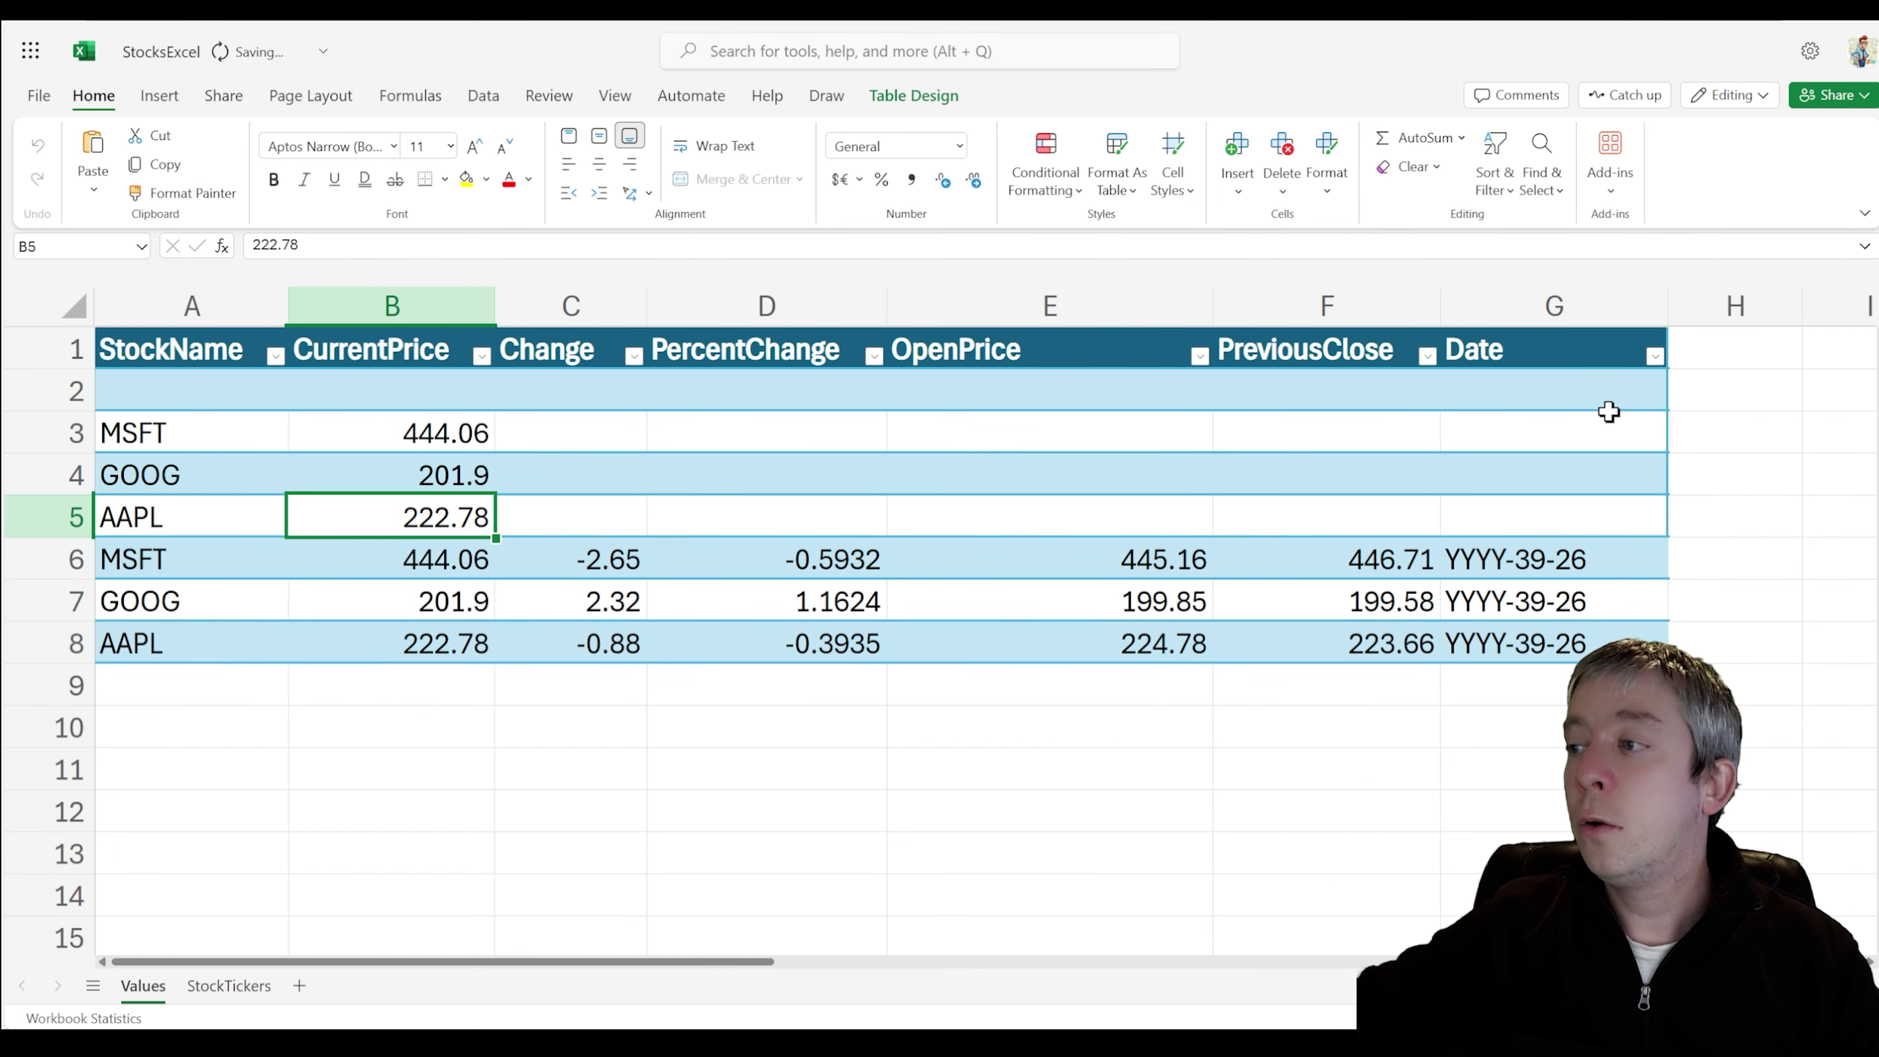
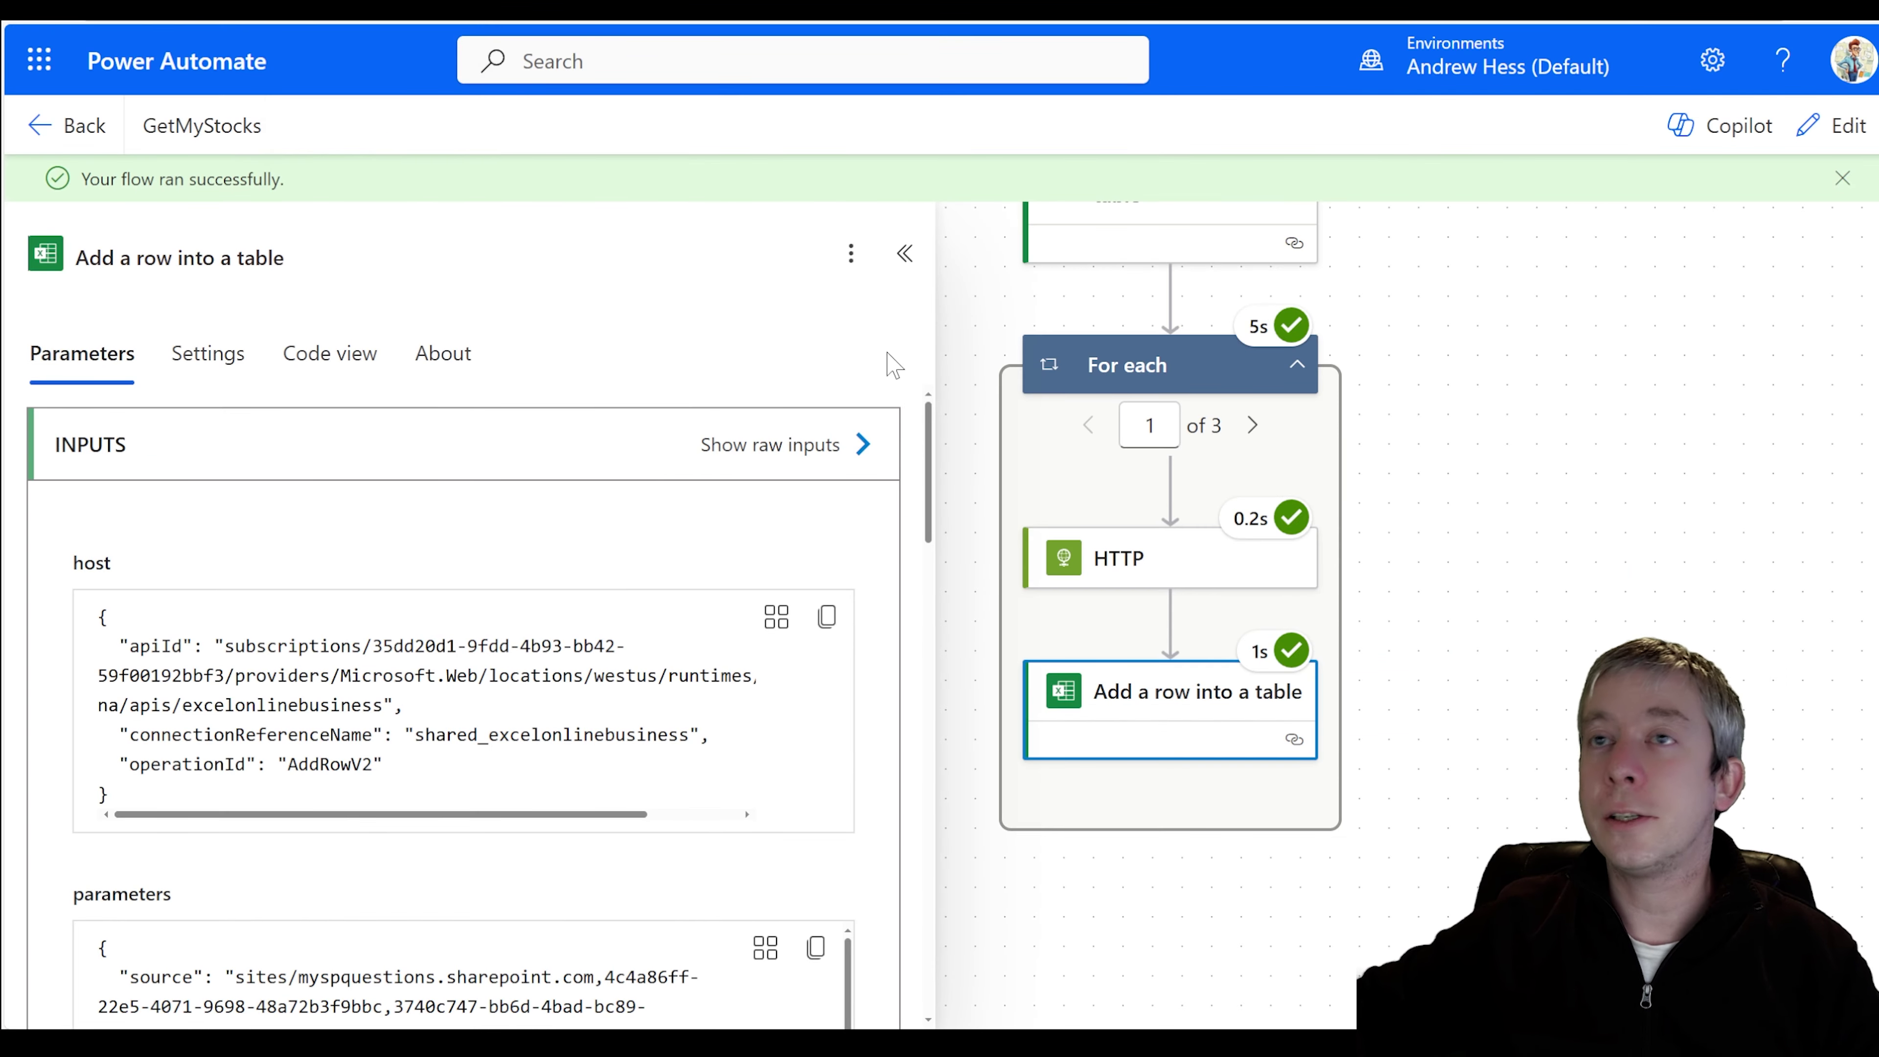
- Switch back to Power Automate, edit the flow, and set the Date parameter to the expression formatDateTime(utcNow(), 'MM/dd/yyyy')
click(1816, 148)
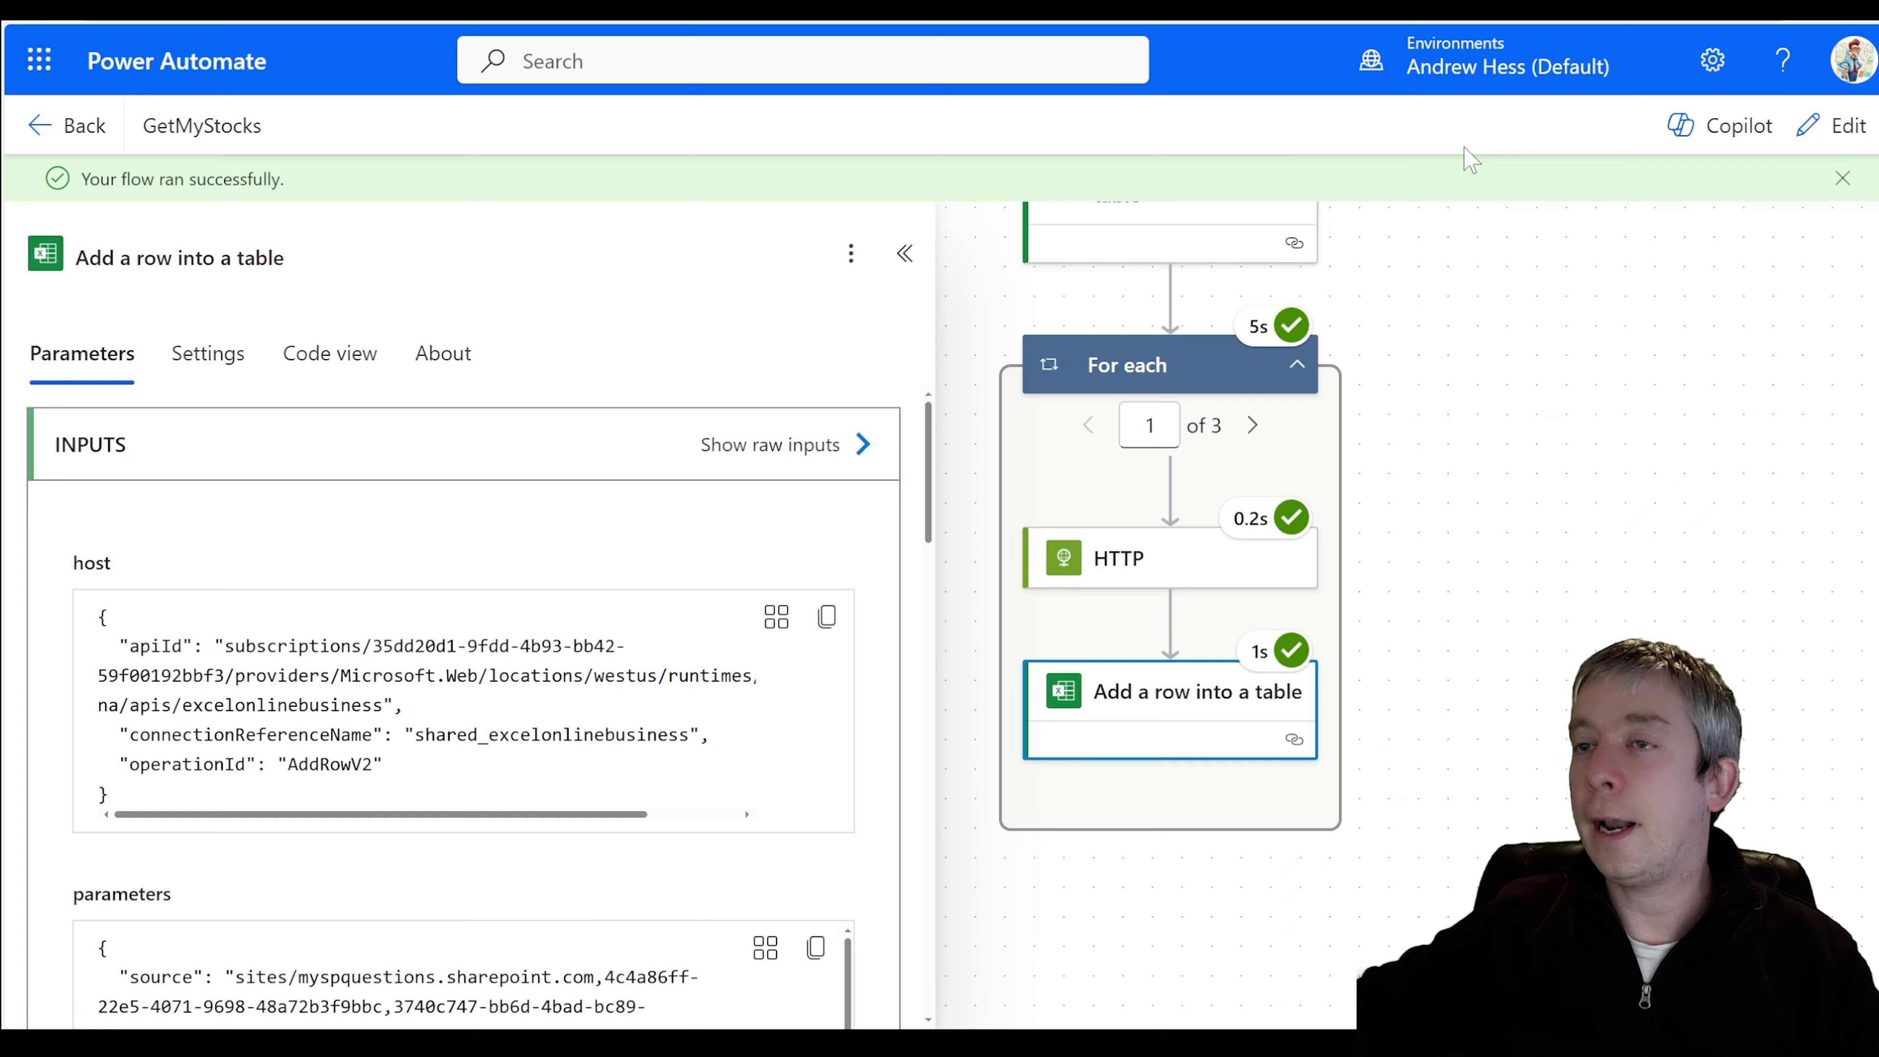
scroll(244, 763, down, 3)
click(243, 897)
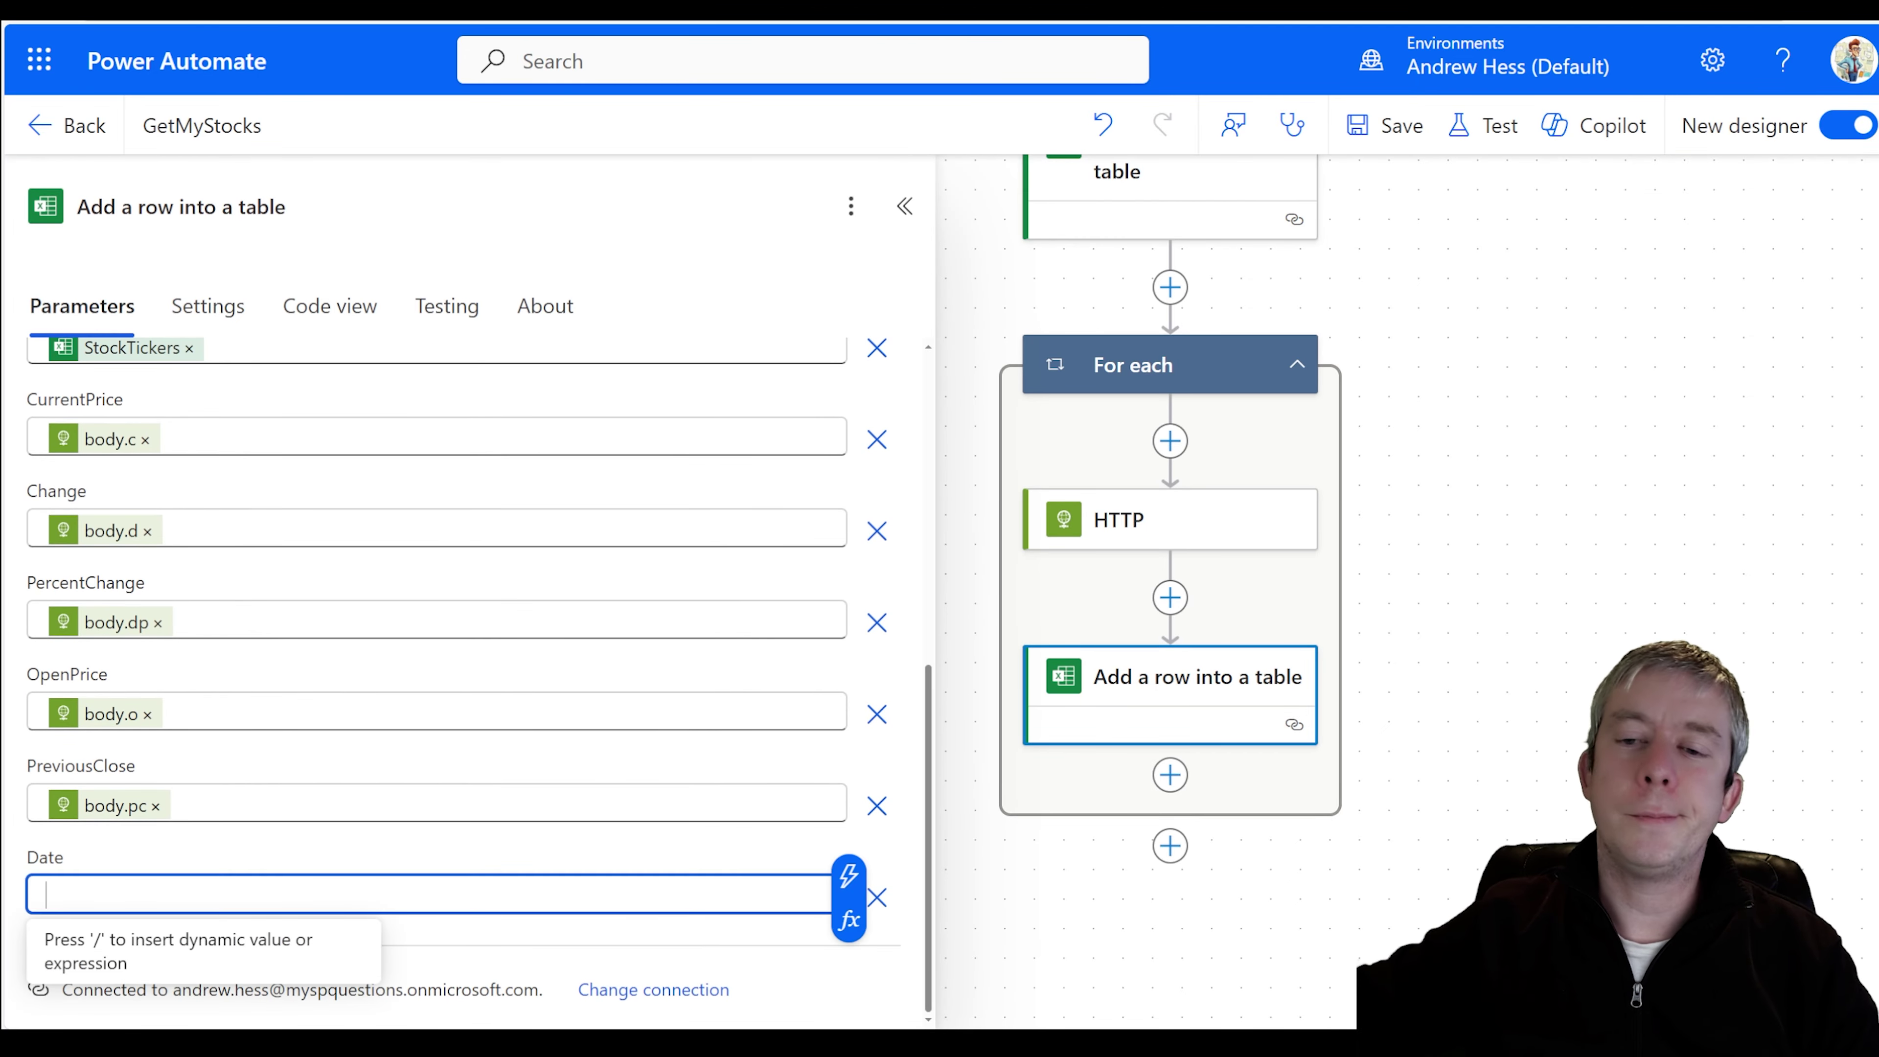
click(848, 921)
text(formatDateTime(utcNow(), ‘MM/dd/yyyy’))
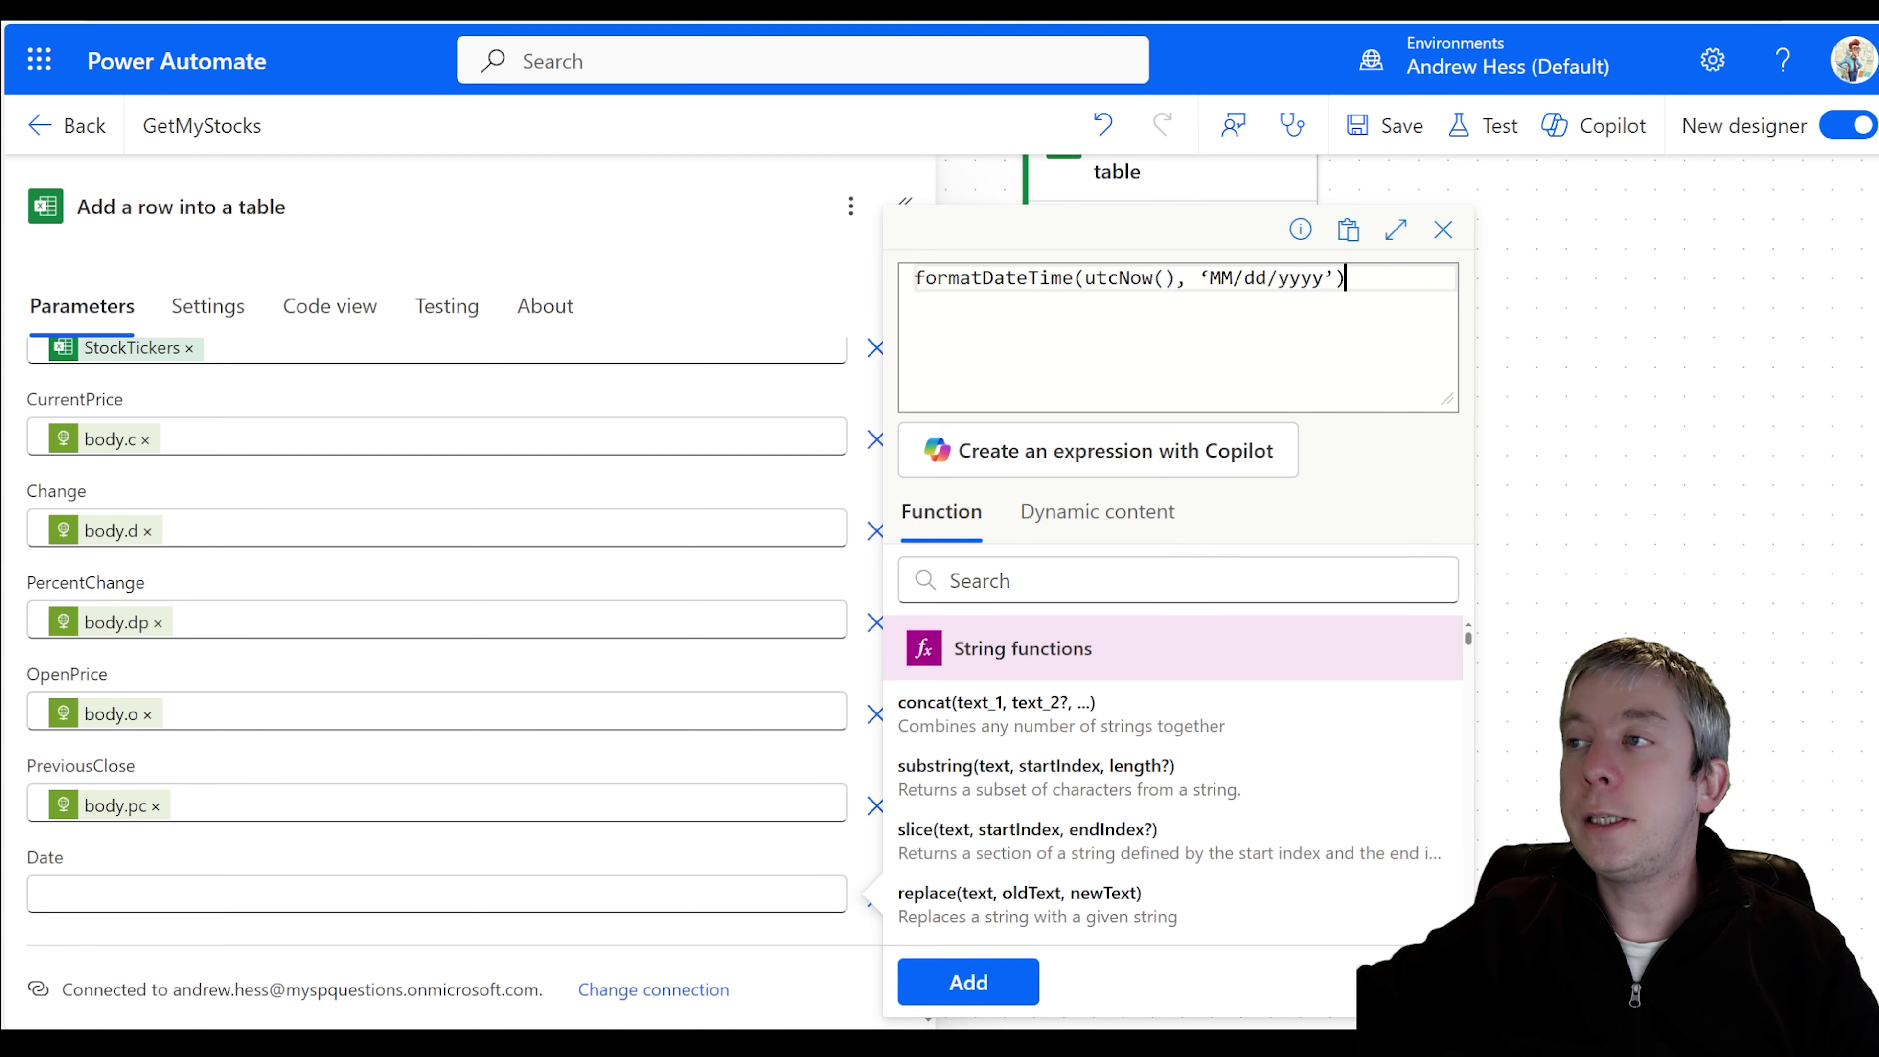
key(BackSpace)
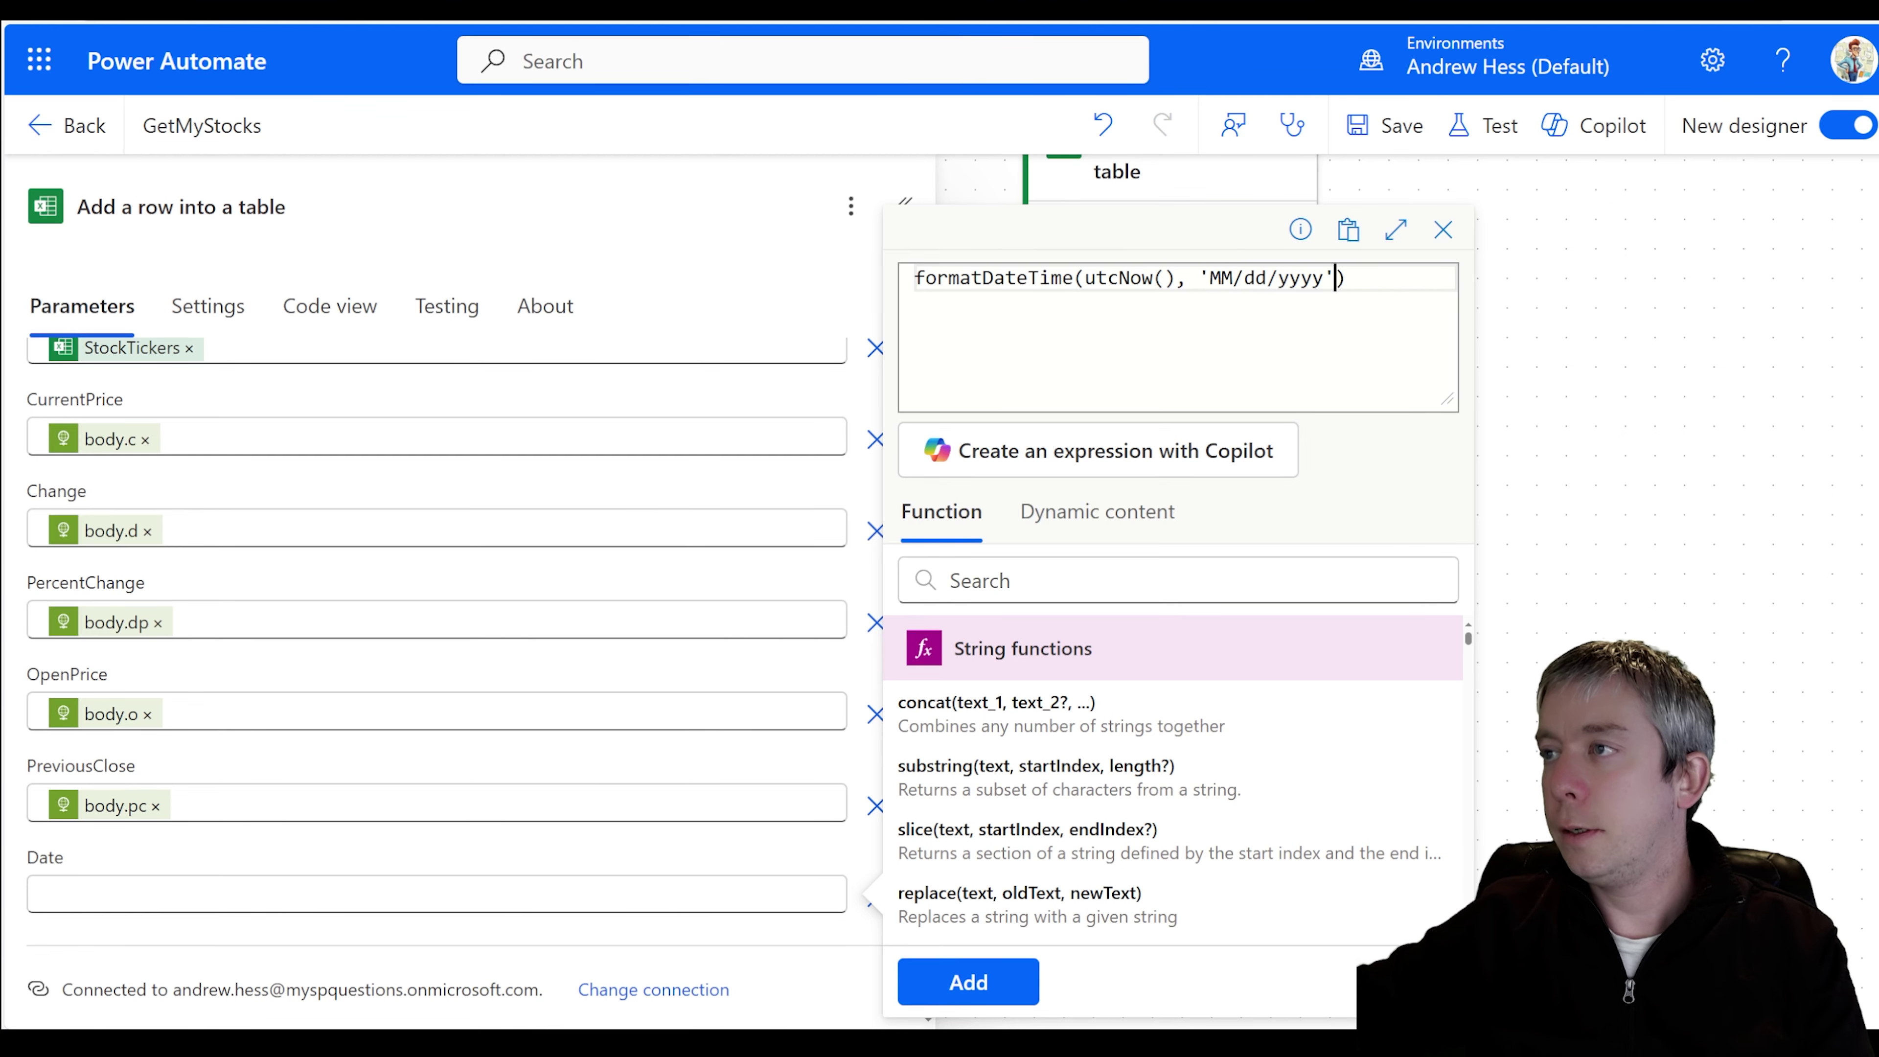
click(969, 982)
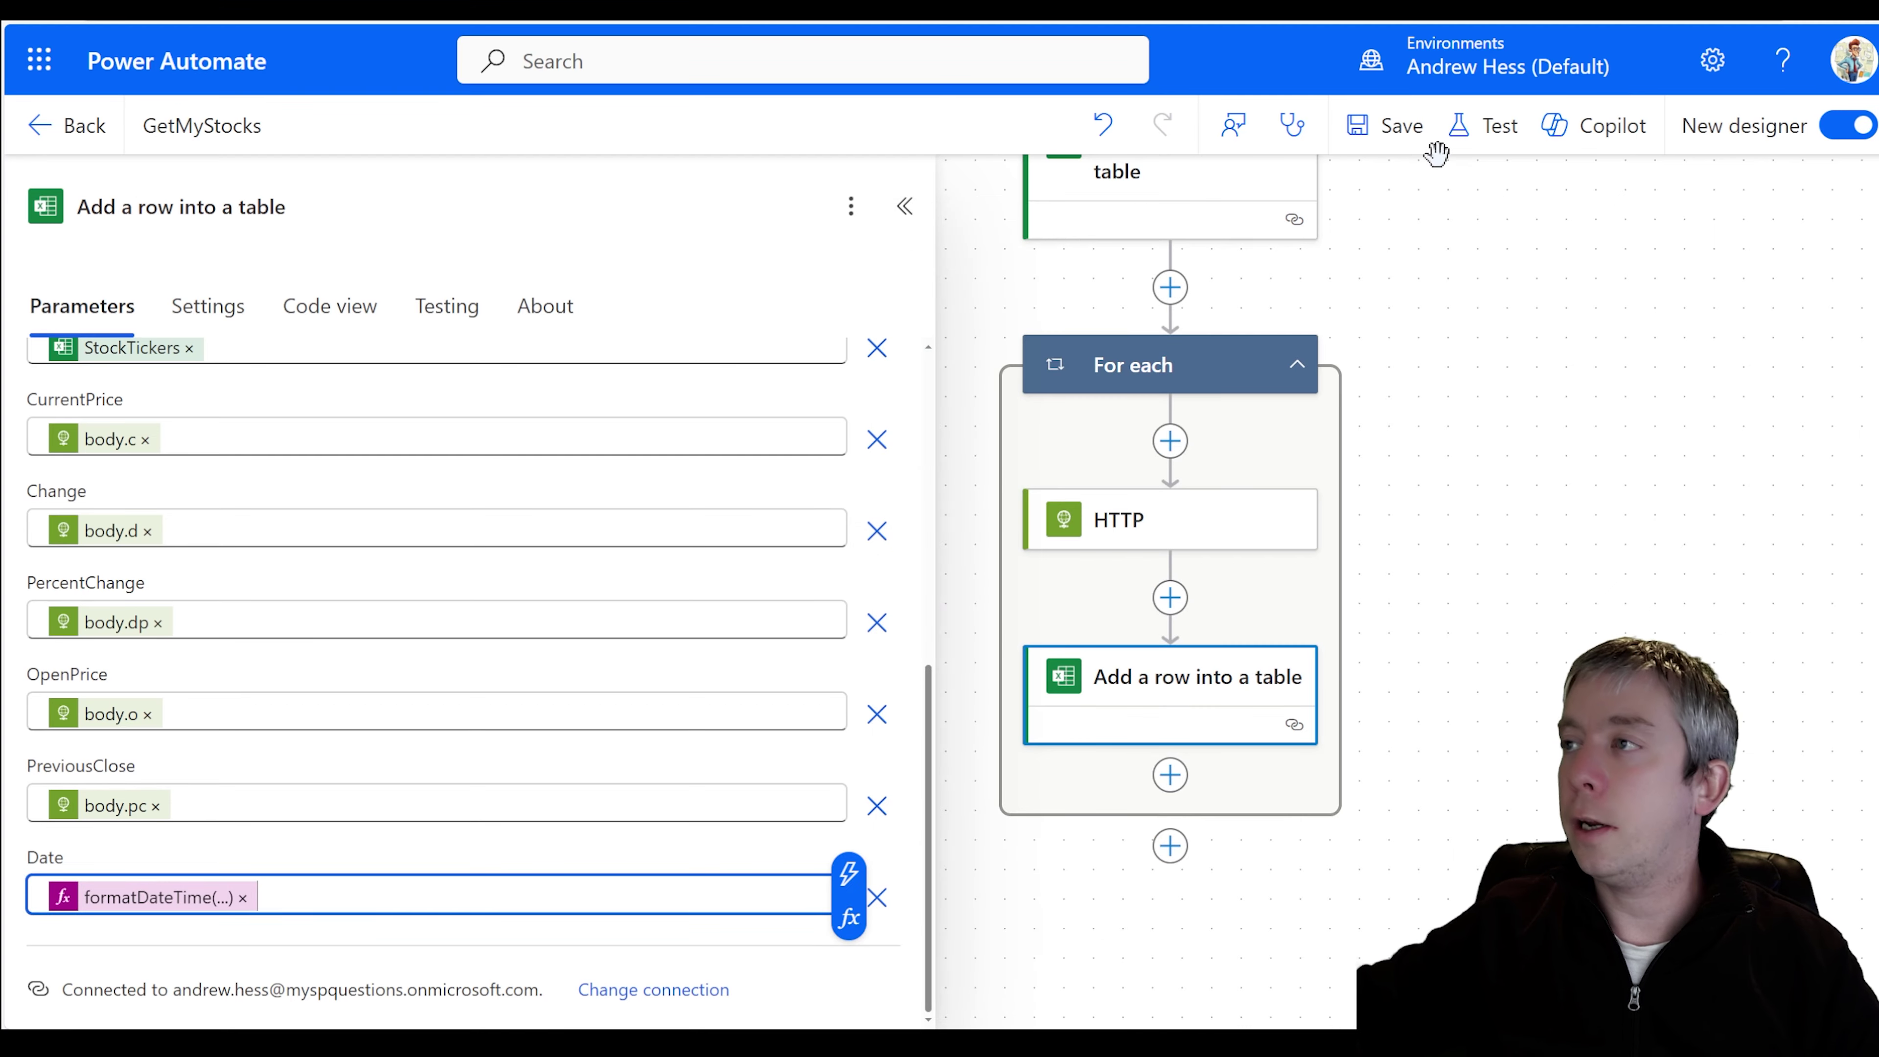
- Save the GetMyStocks flow and run a manual test with the new date format
click(1387, 146)
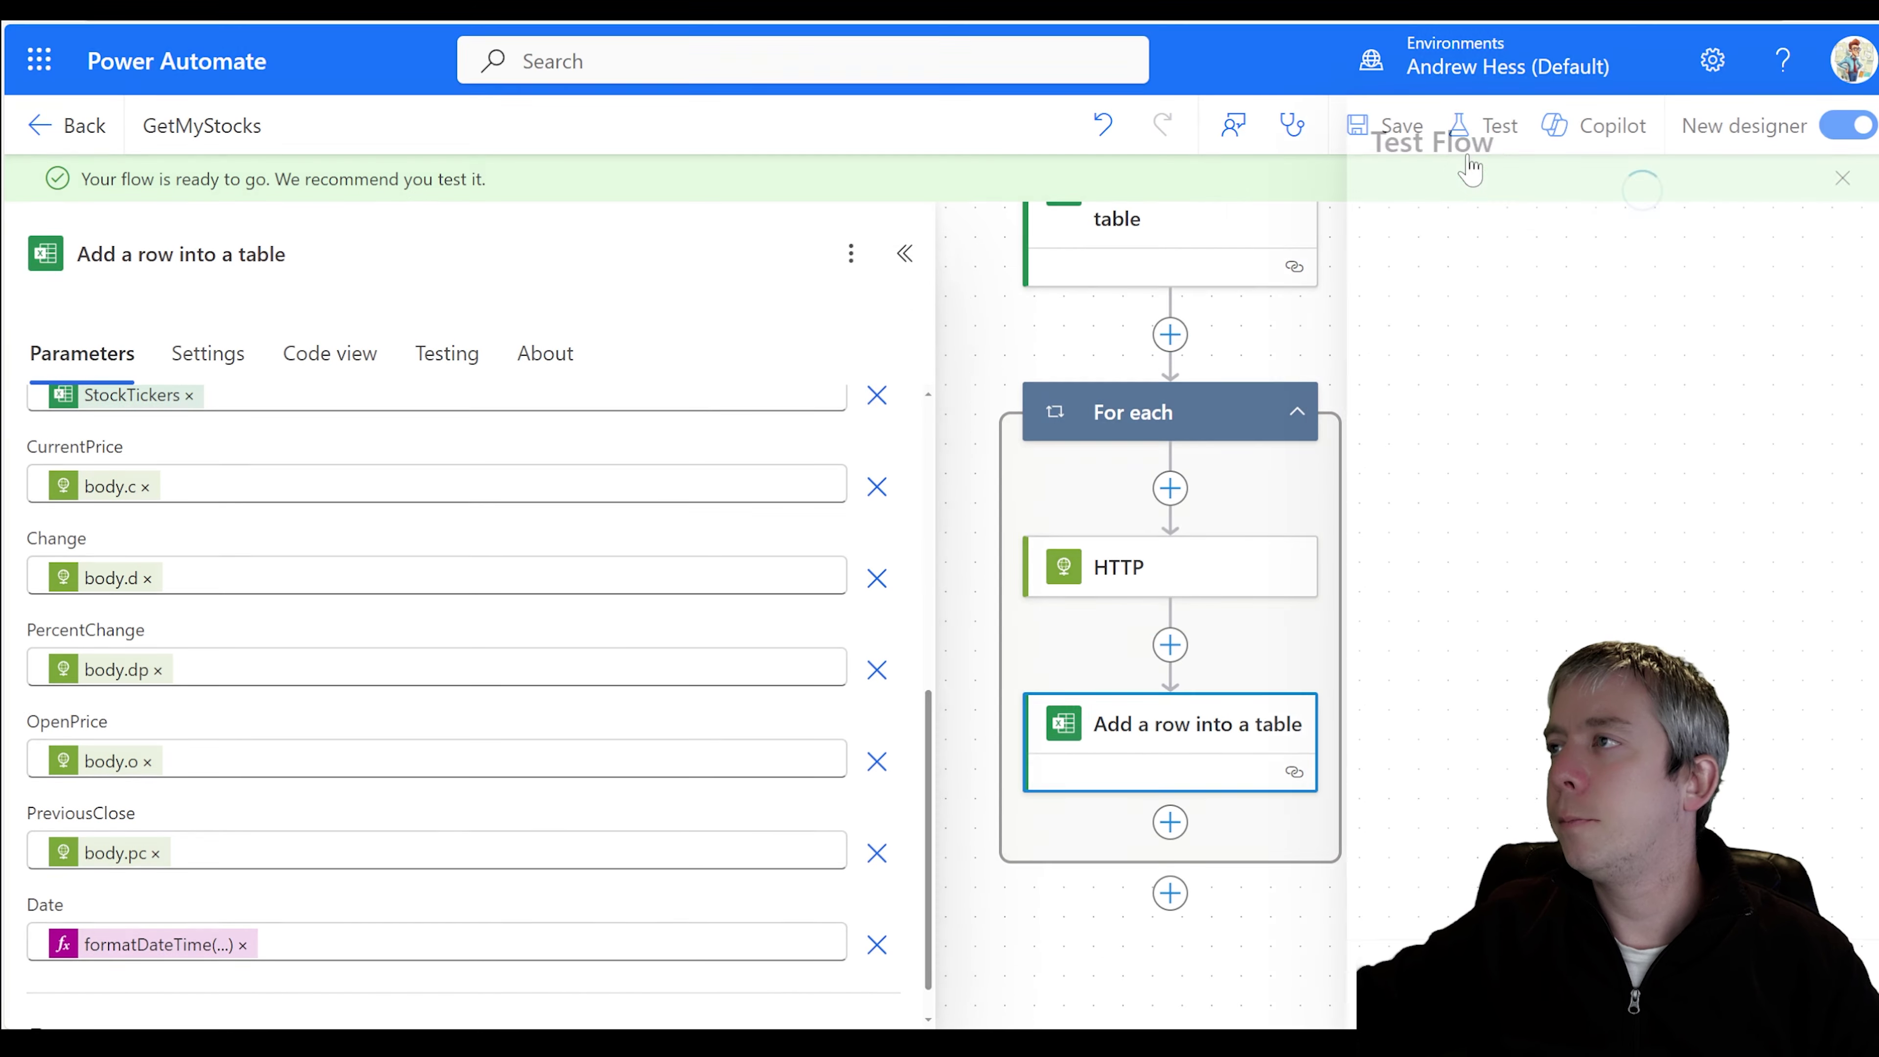
click(1490, 130)
click(1346, 979)
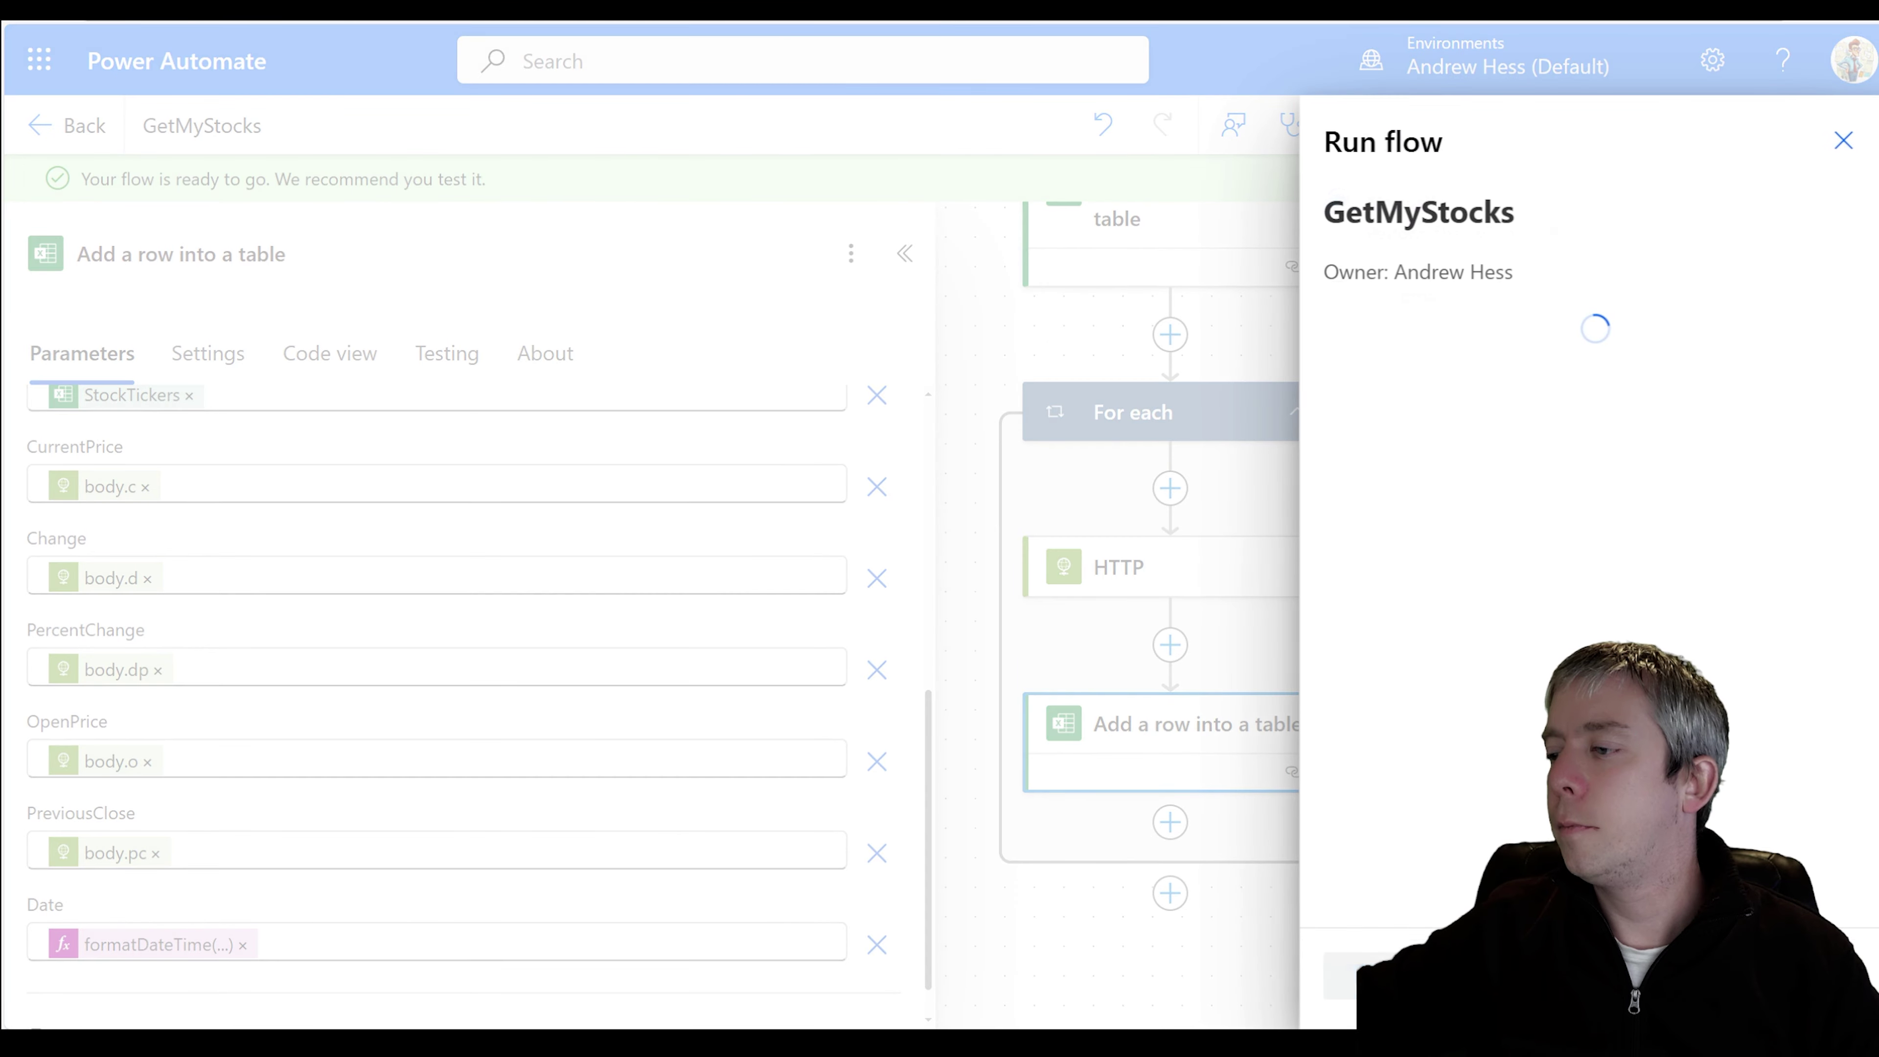
click(1355, 977)
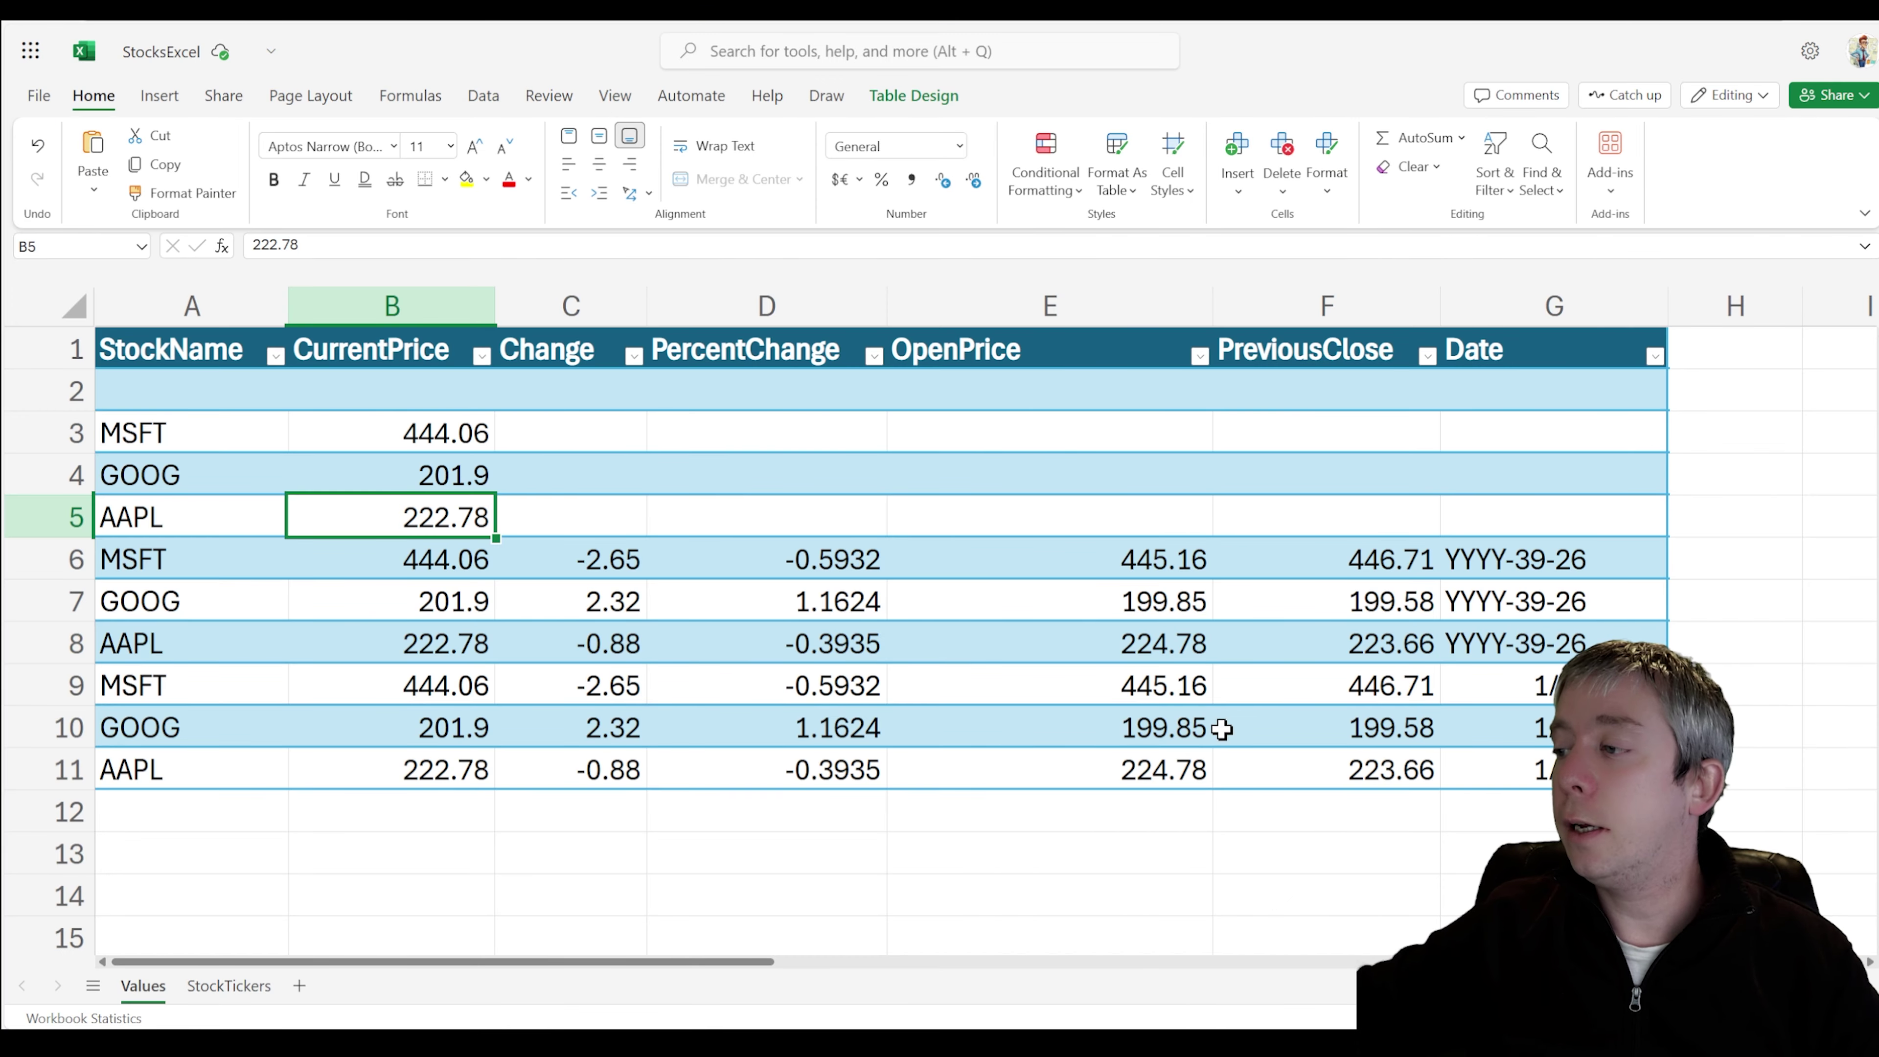
- Switch to the StocksExcel workbook, delete rows 2 to 8 from the Values sheet, and check the remaining Date entries
click(29, 642)
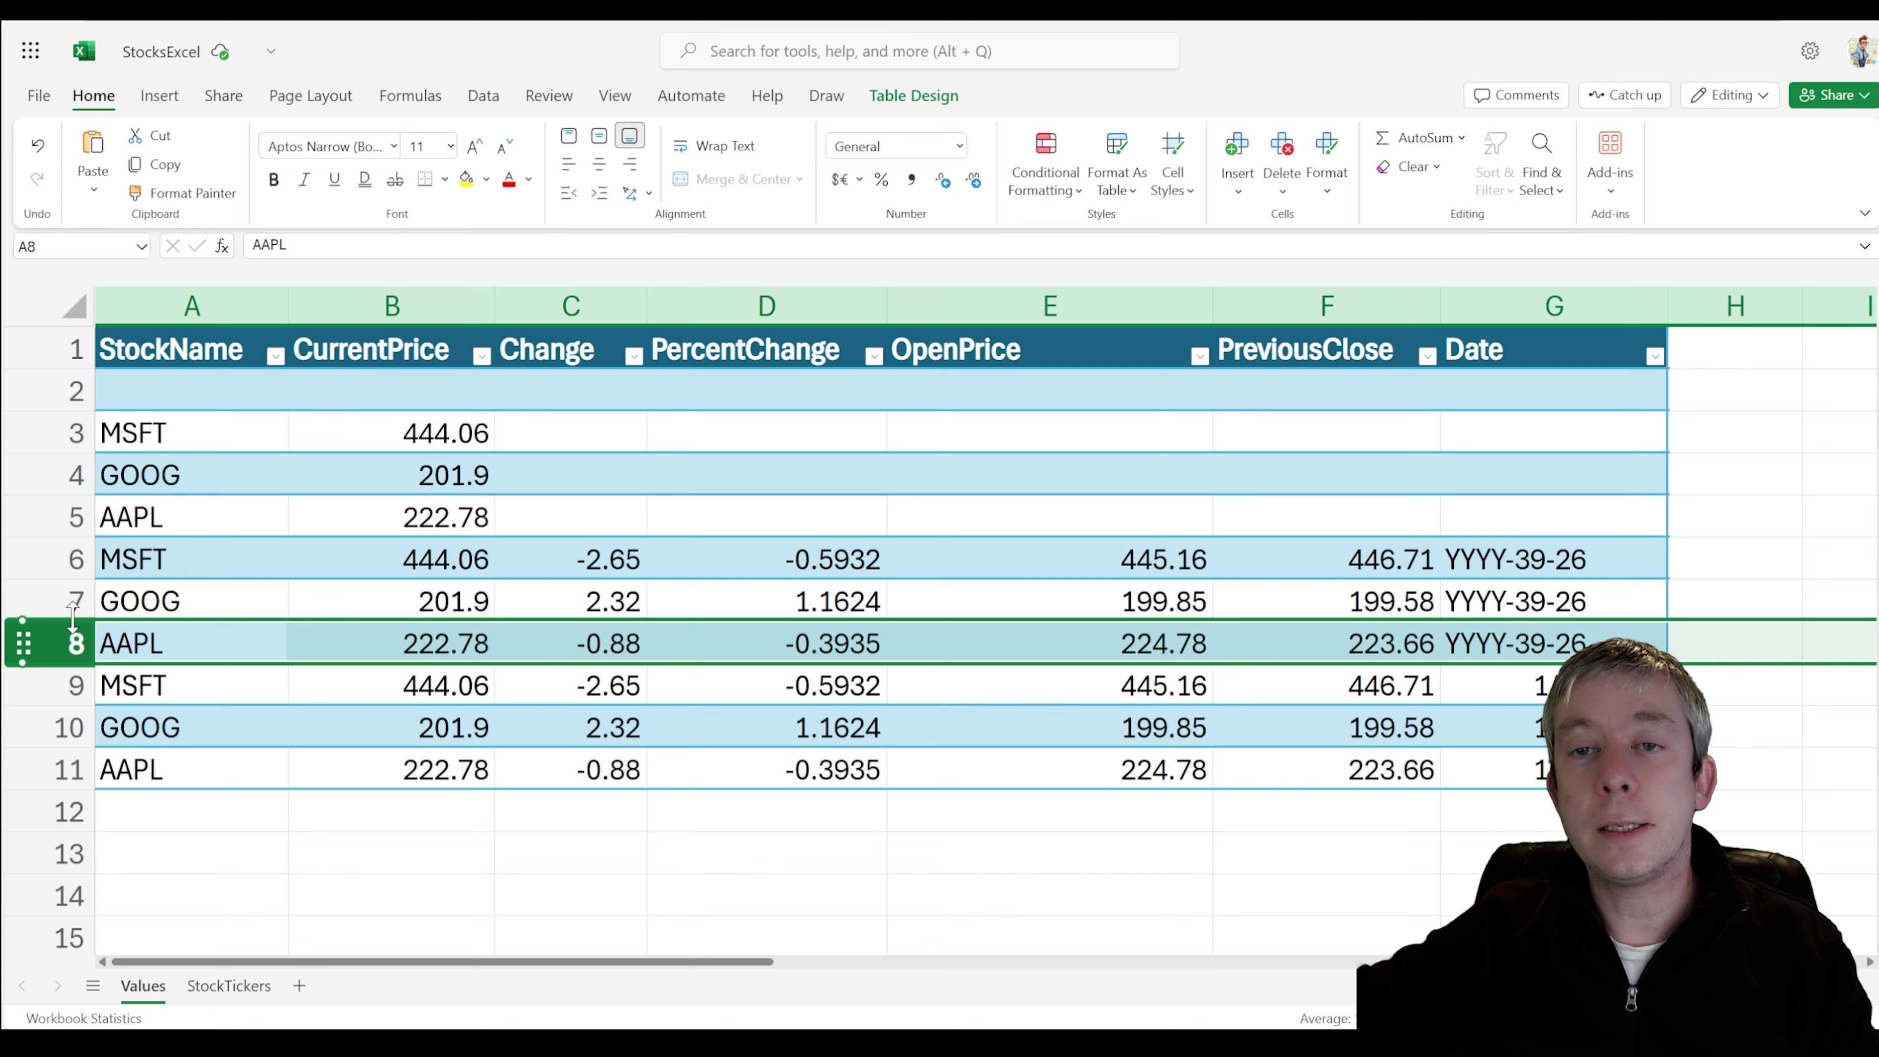
shift+click(61, 396)
right_click(61, 395)
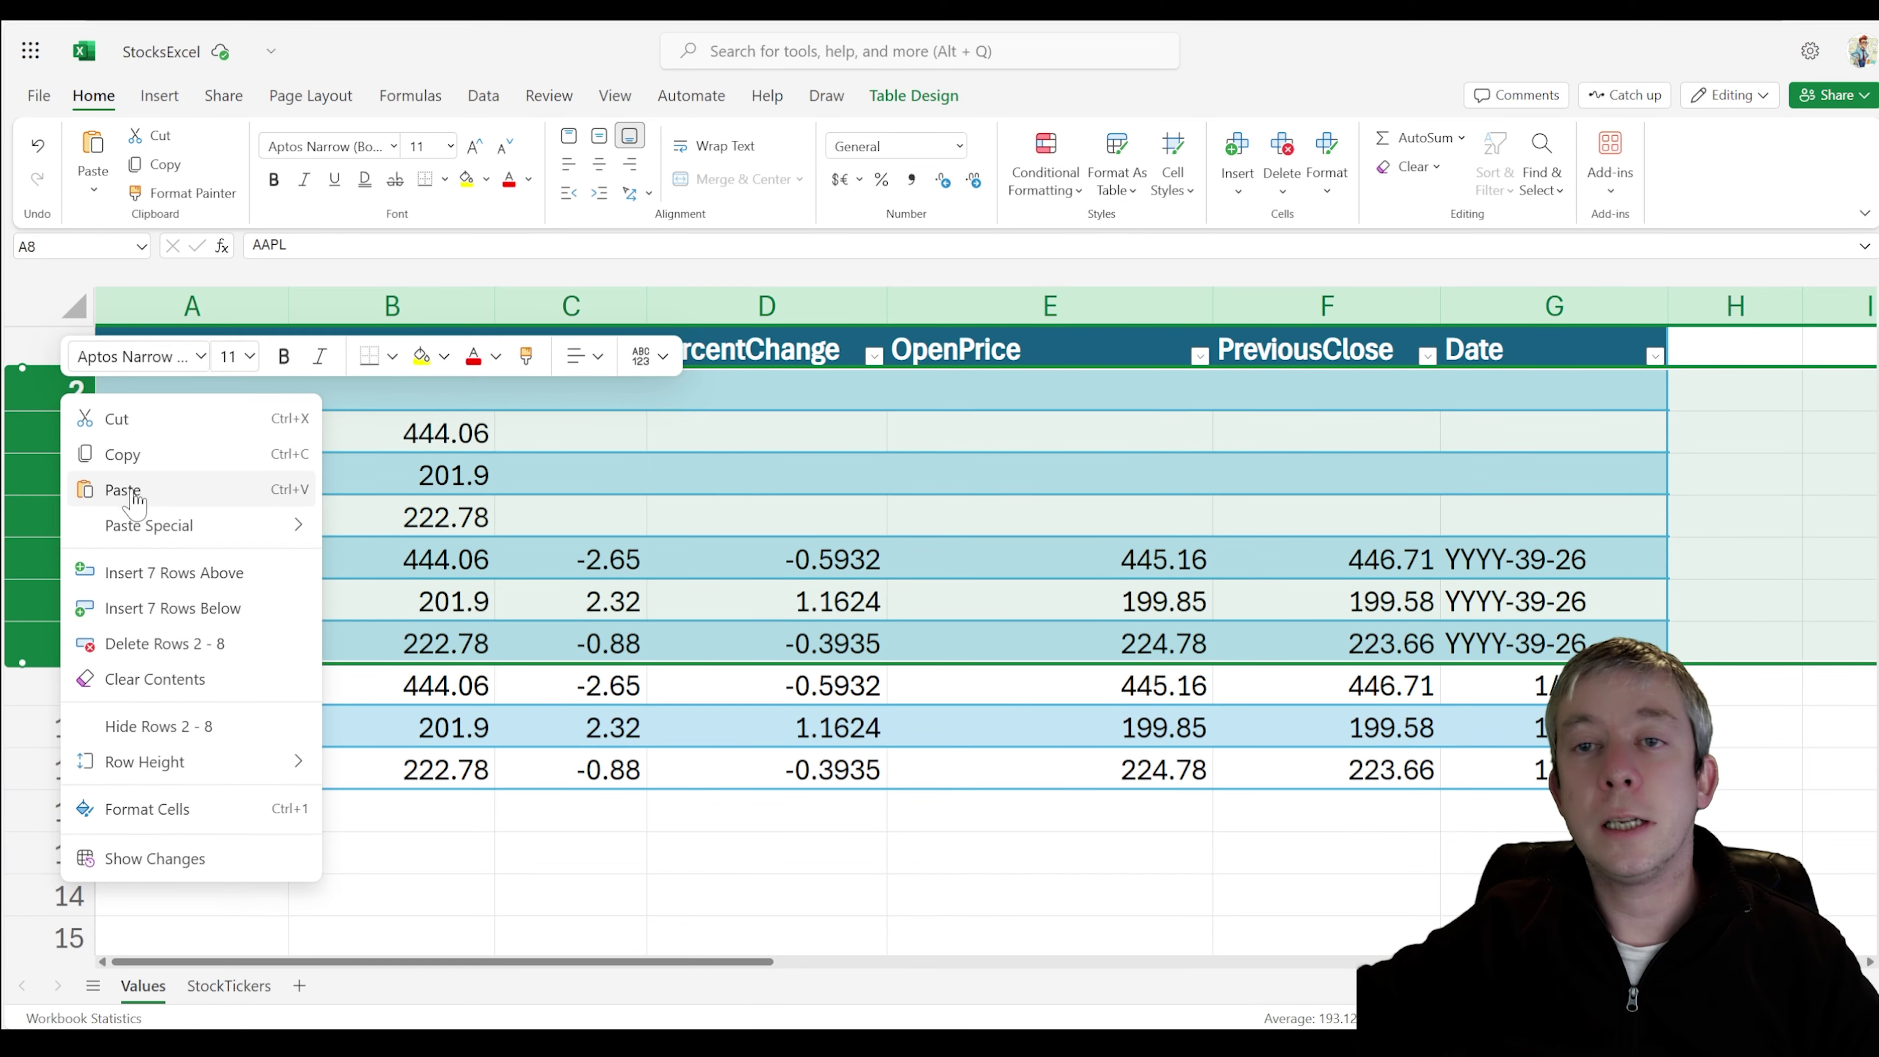
click(151, 643)
click(327, 584)
click(1525, 518)
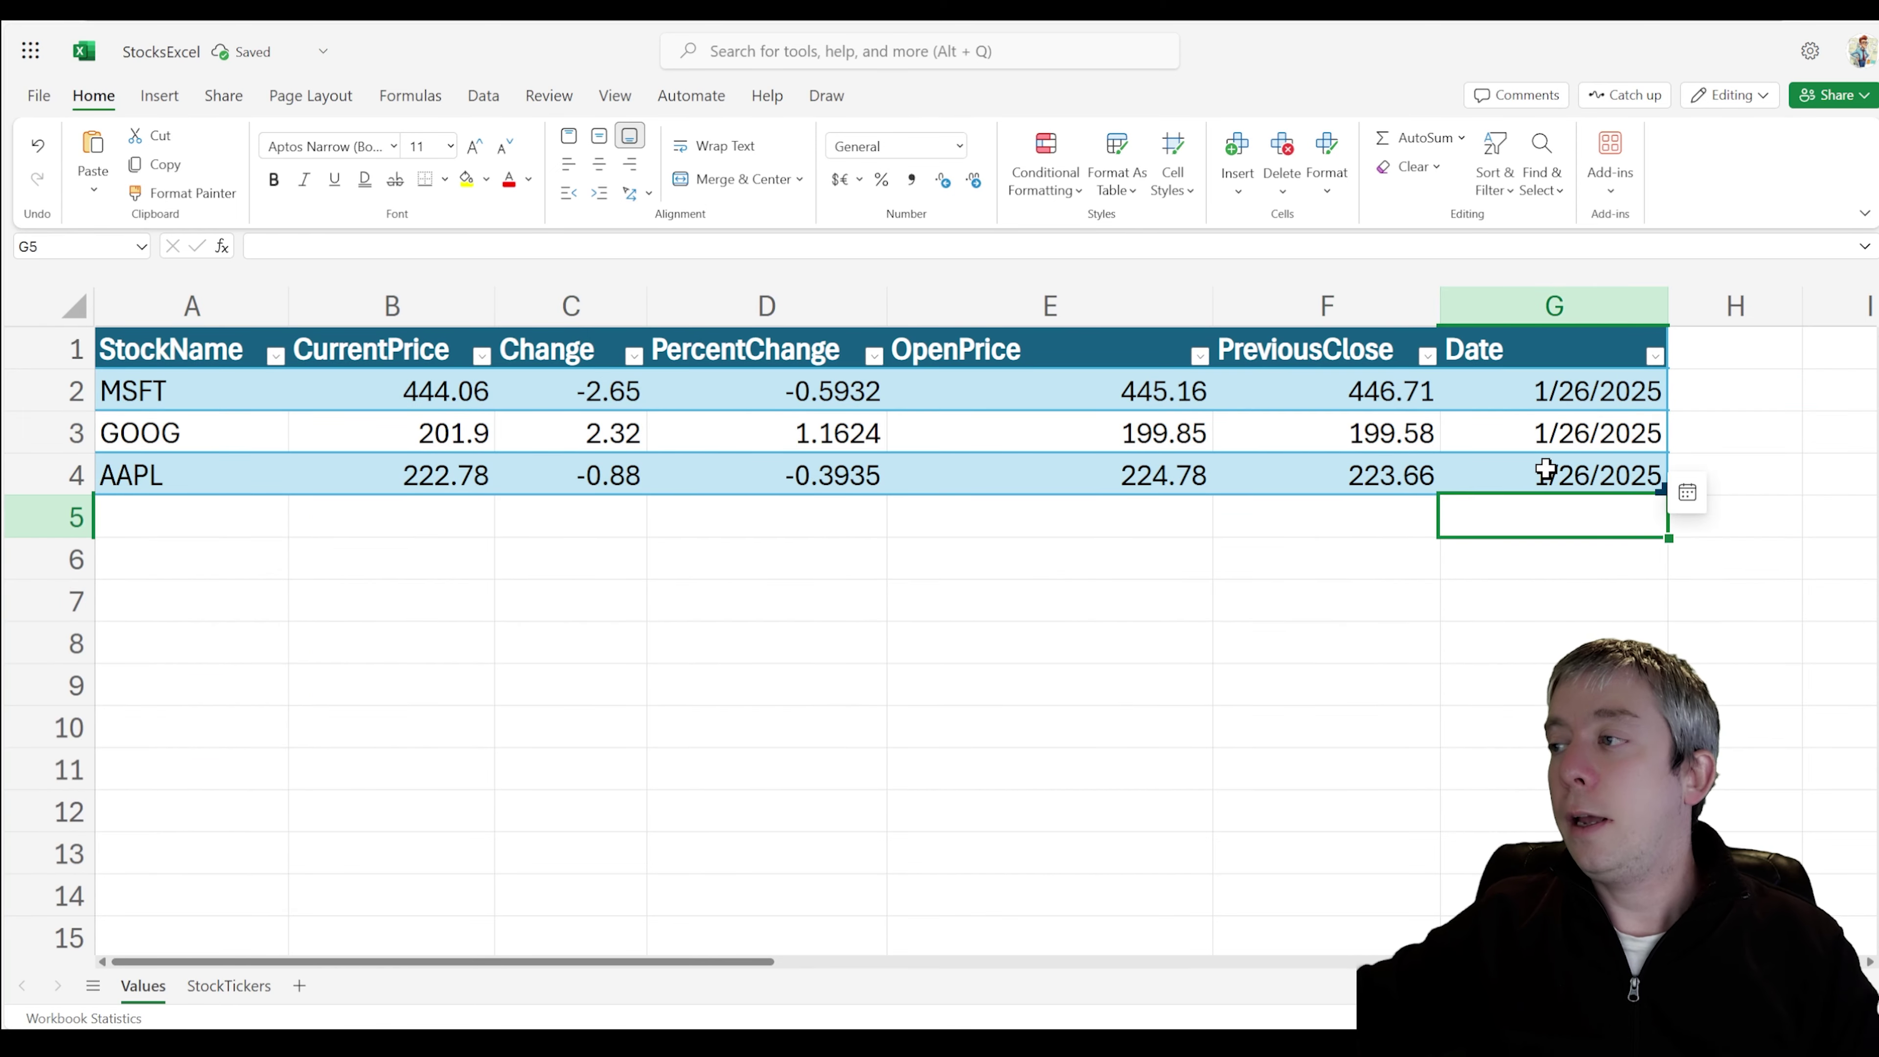
click(1547, 470)
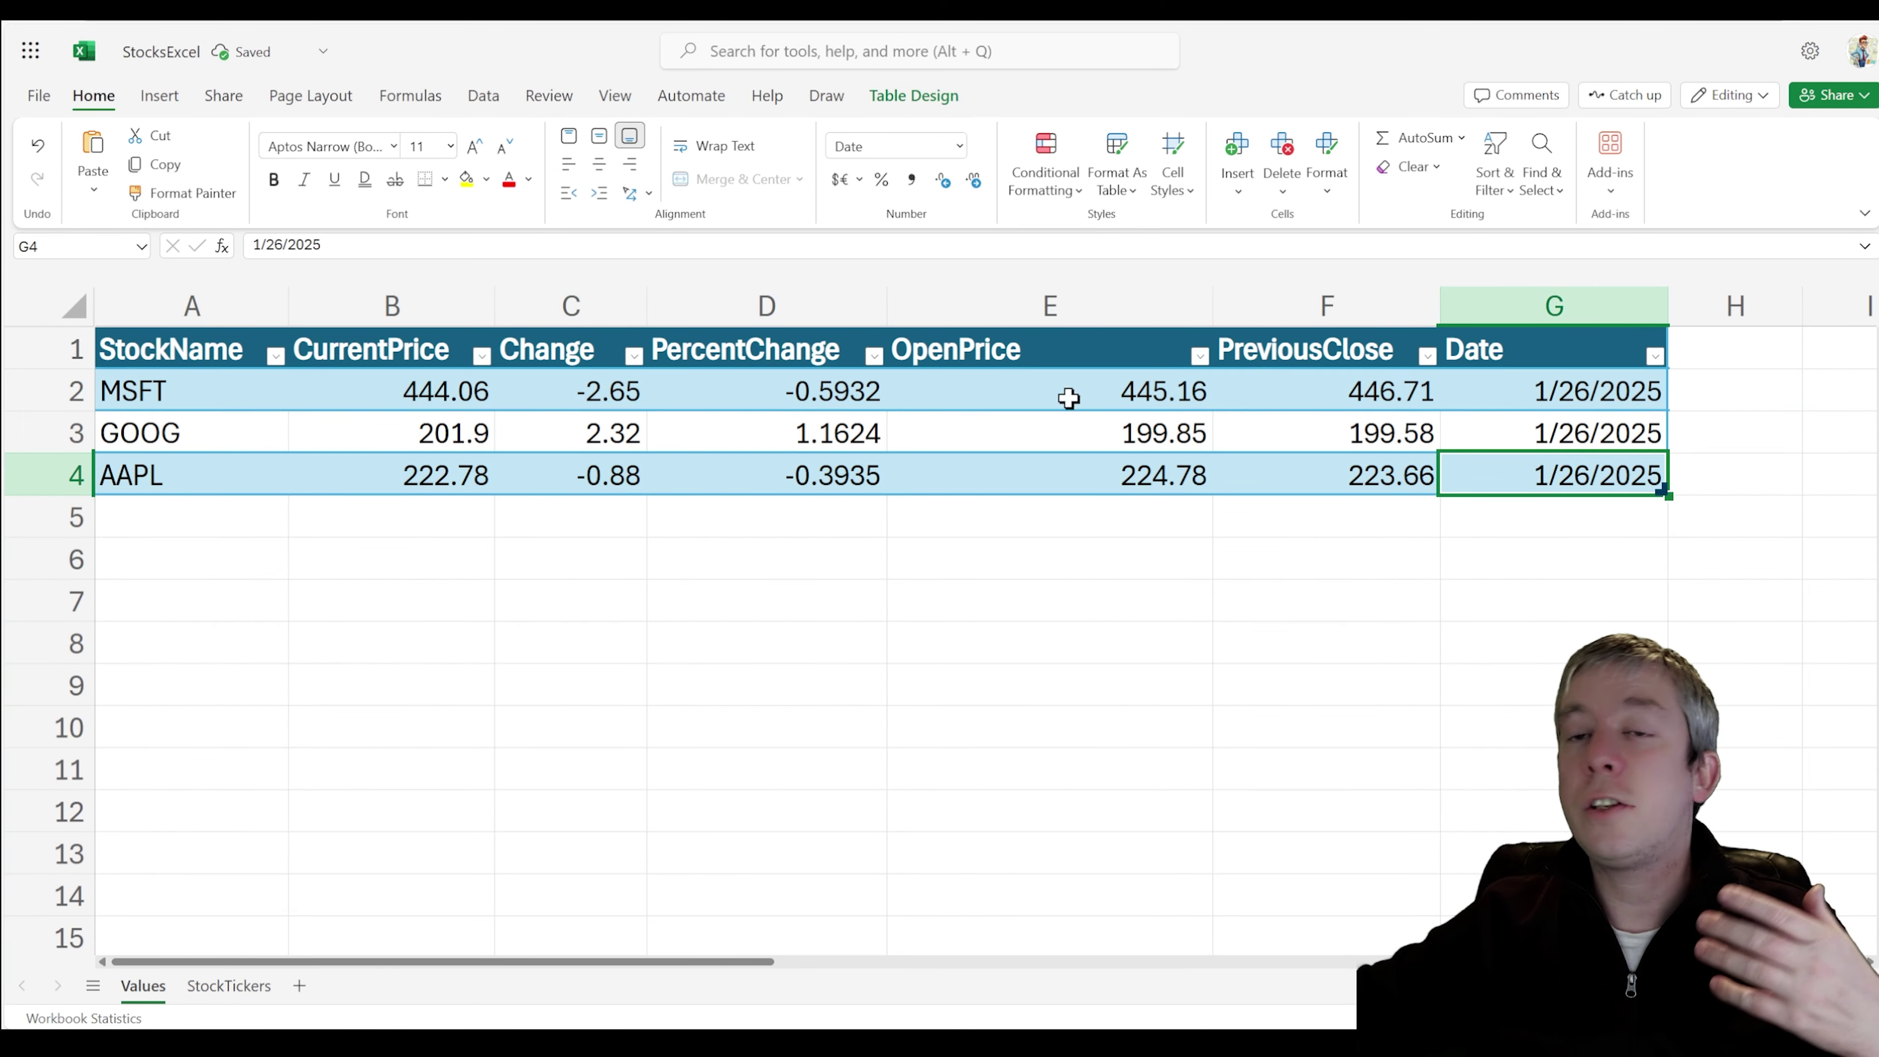
- Add the ticker AMZN below AAPL in the table on the StockTickers sheet
click(229, 985)
click(146, 402)
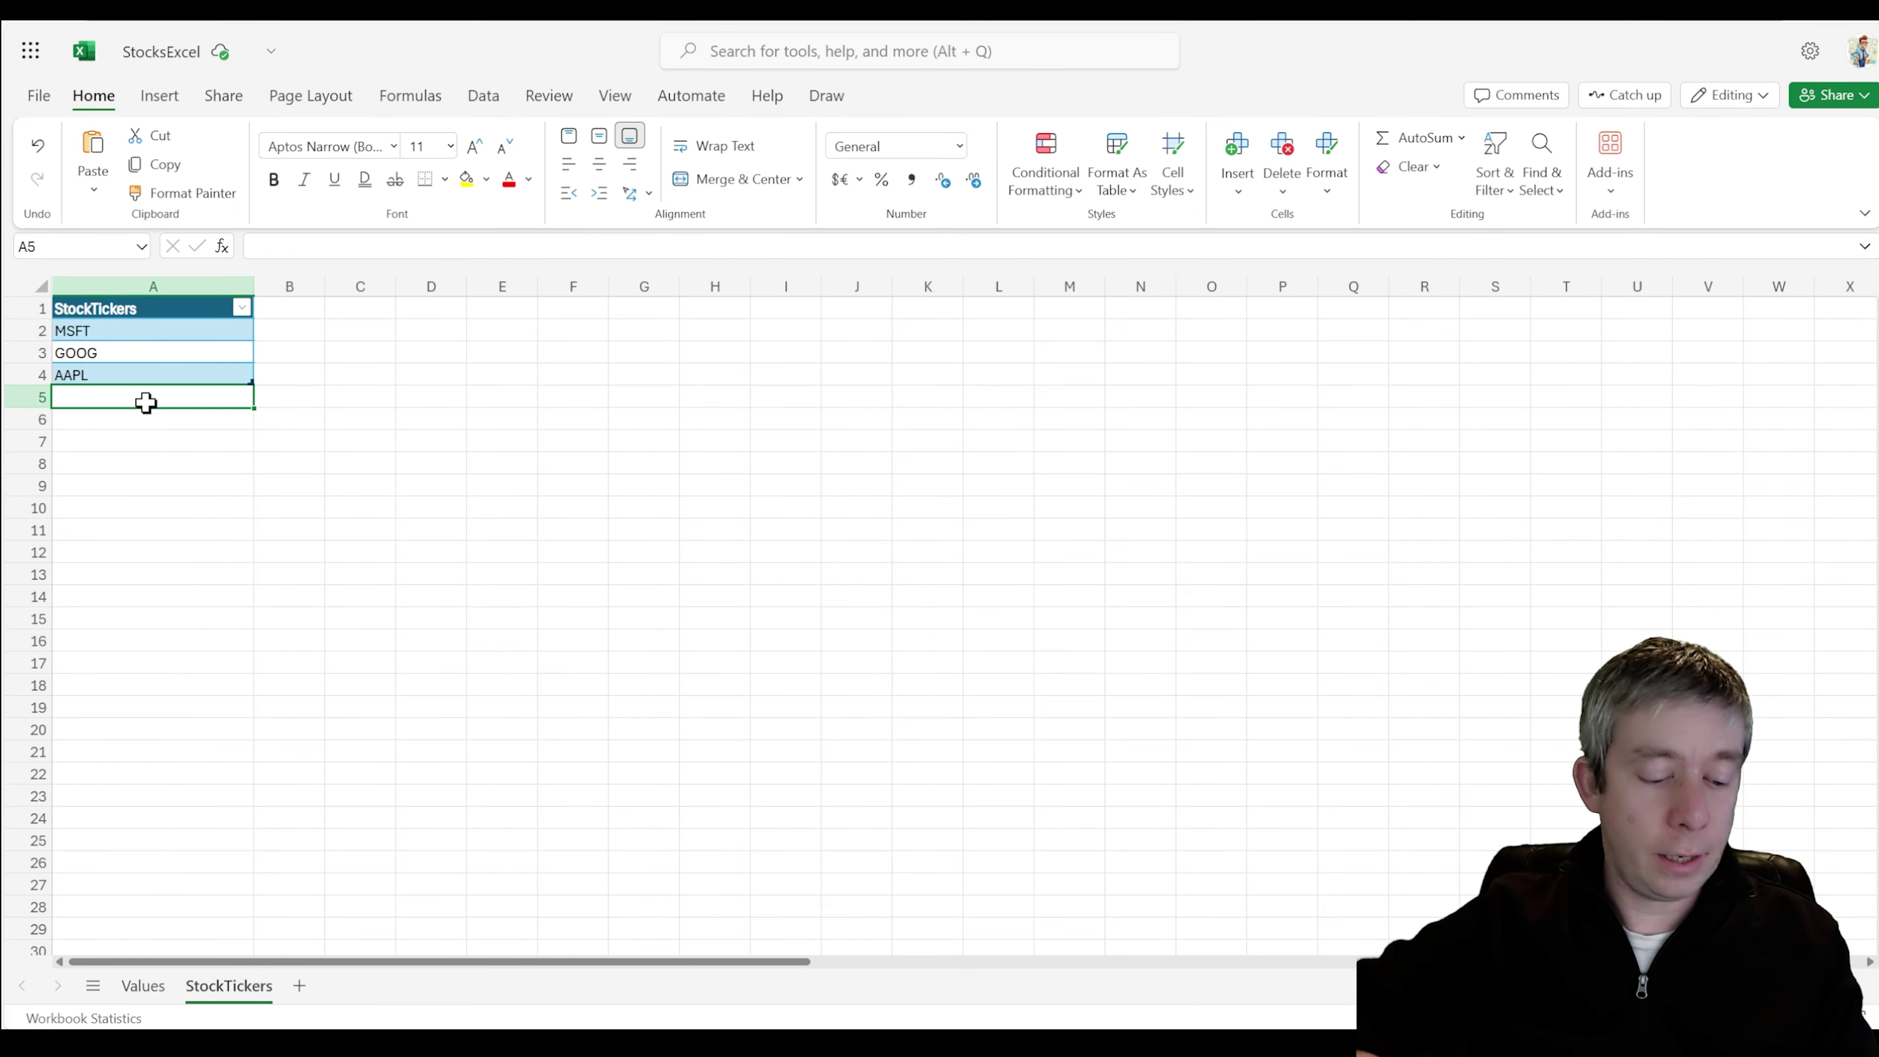
text(AMZN)
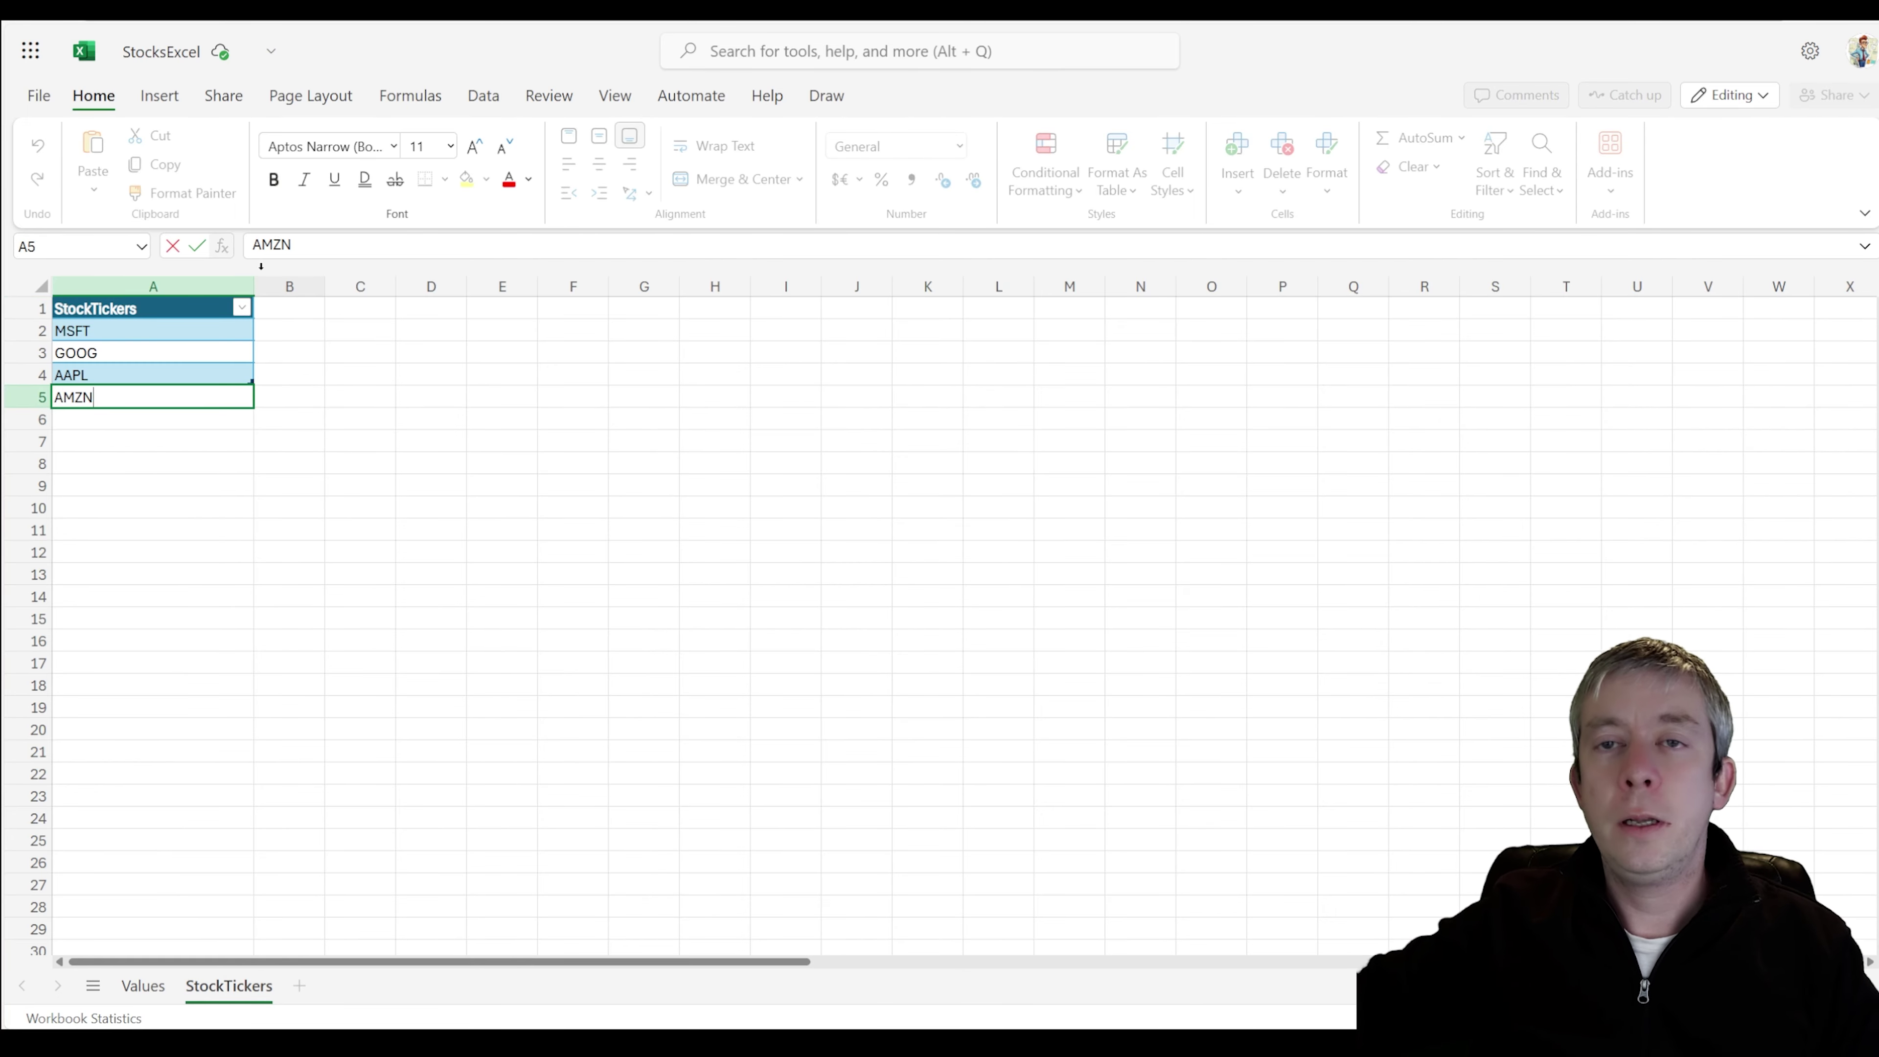
click(141, 485)
click(118, 400)
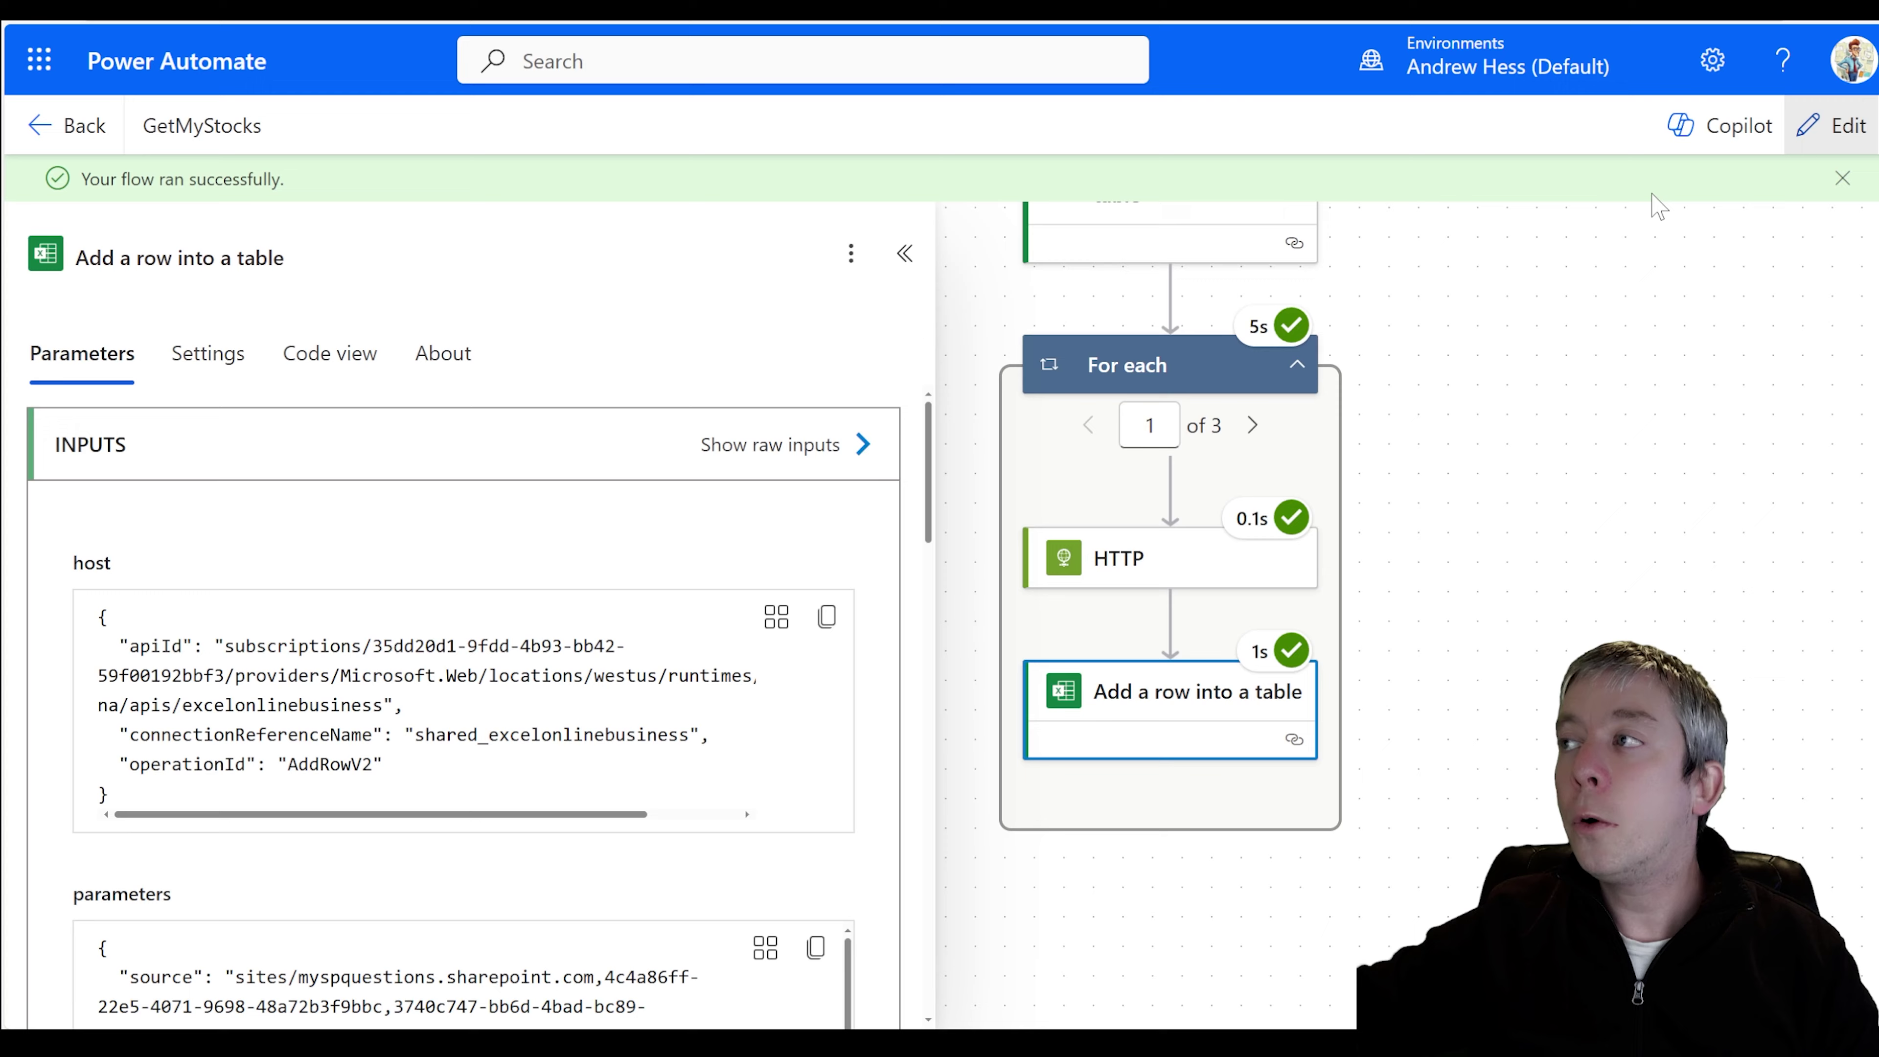
- Reopen the GetMyStocks flow for editing and run another manual test with the added AMZN ticker
click(1832, 126)
click(1489, 123)
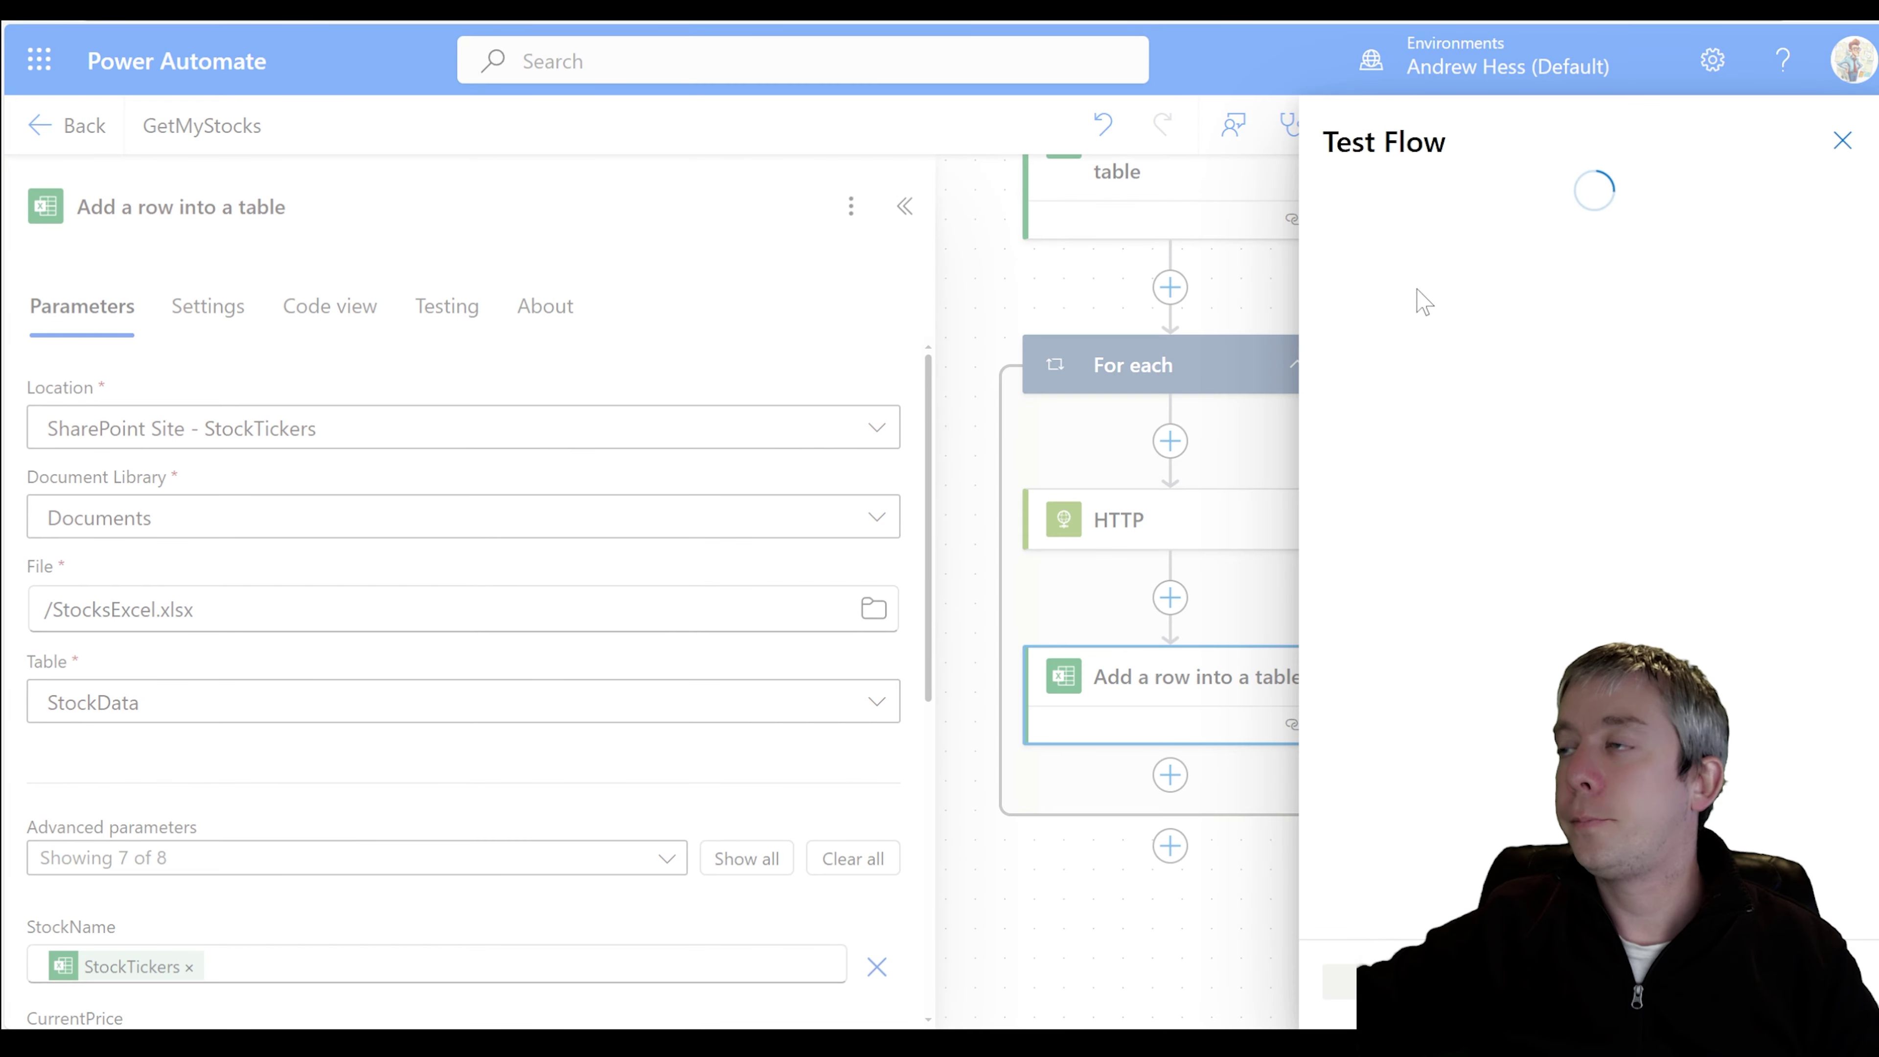
click(1341, 982)
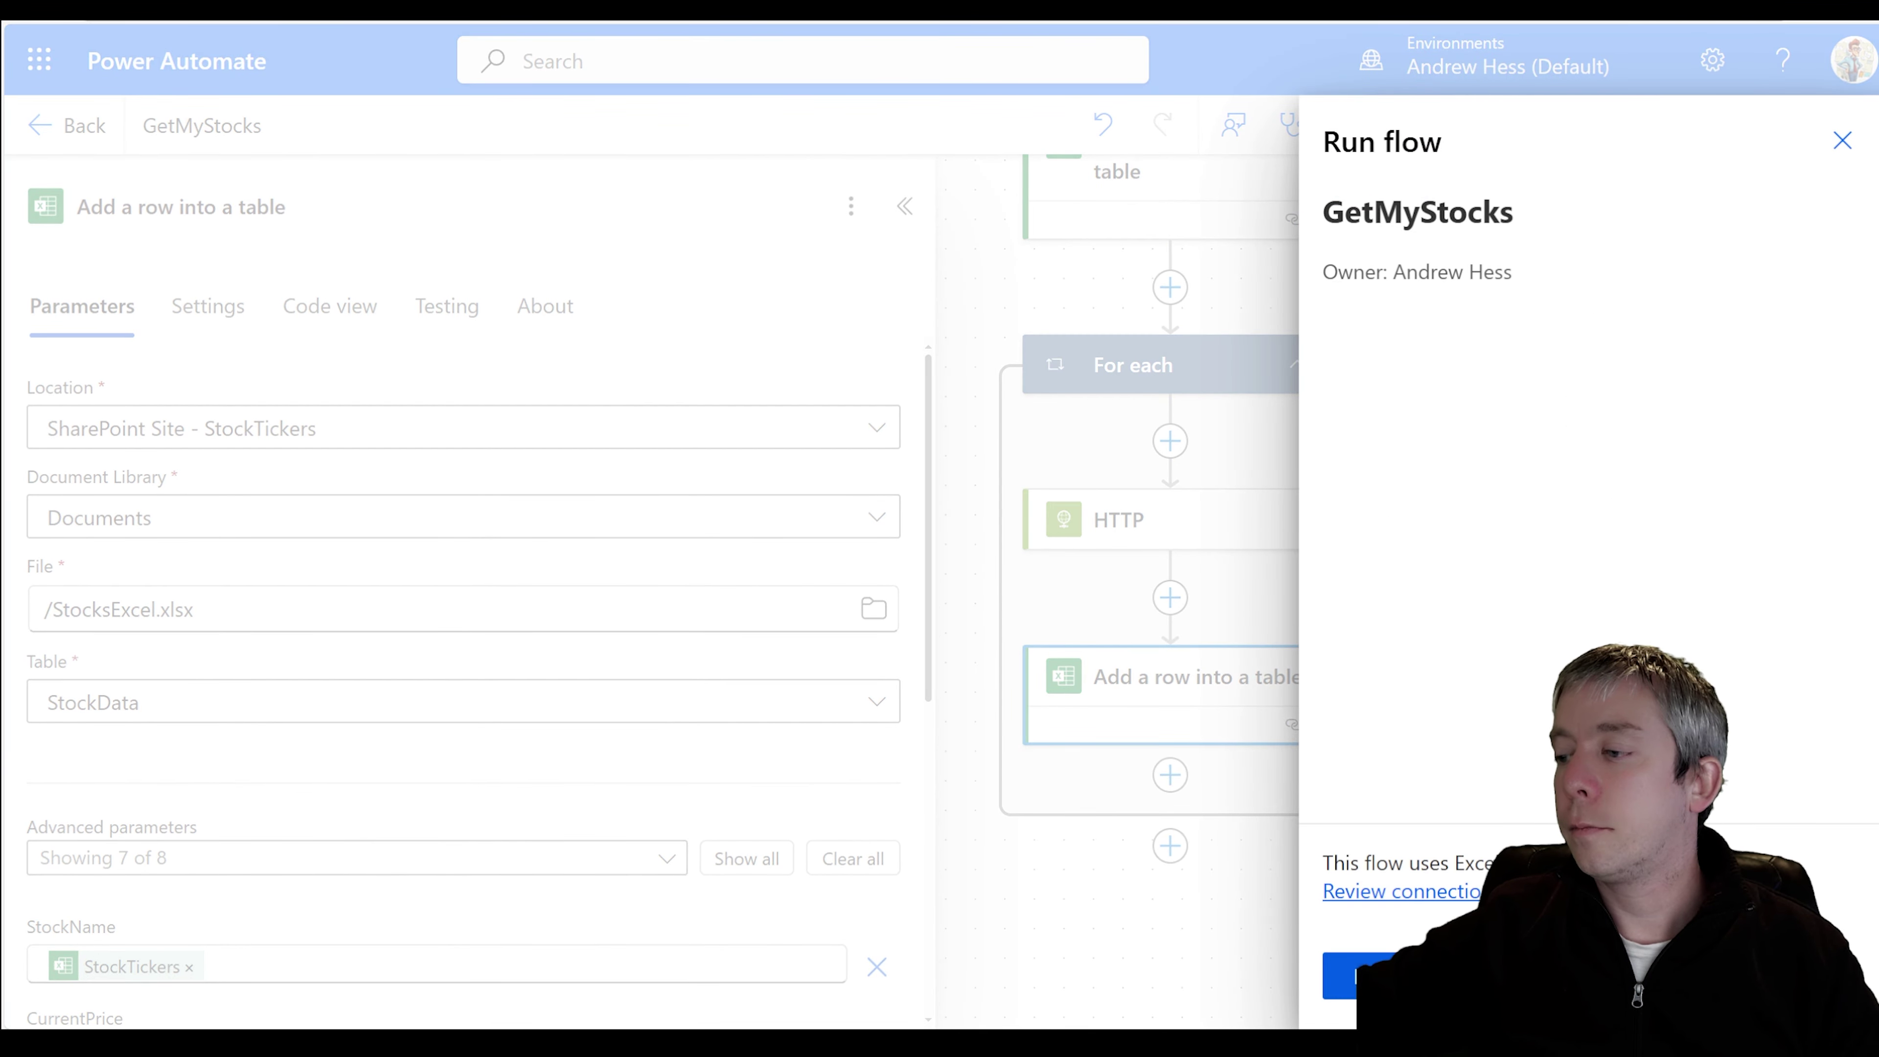
click(1367, 977)
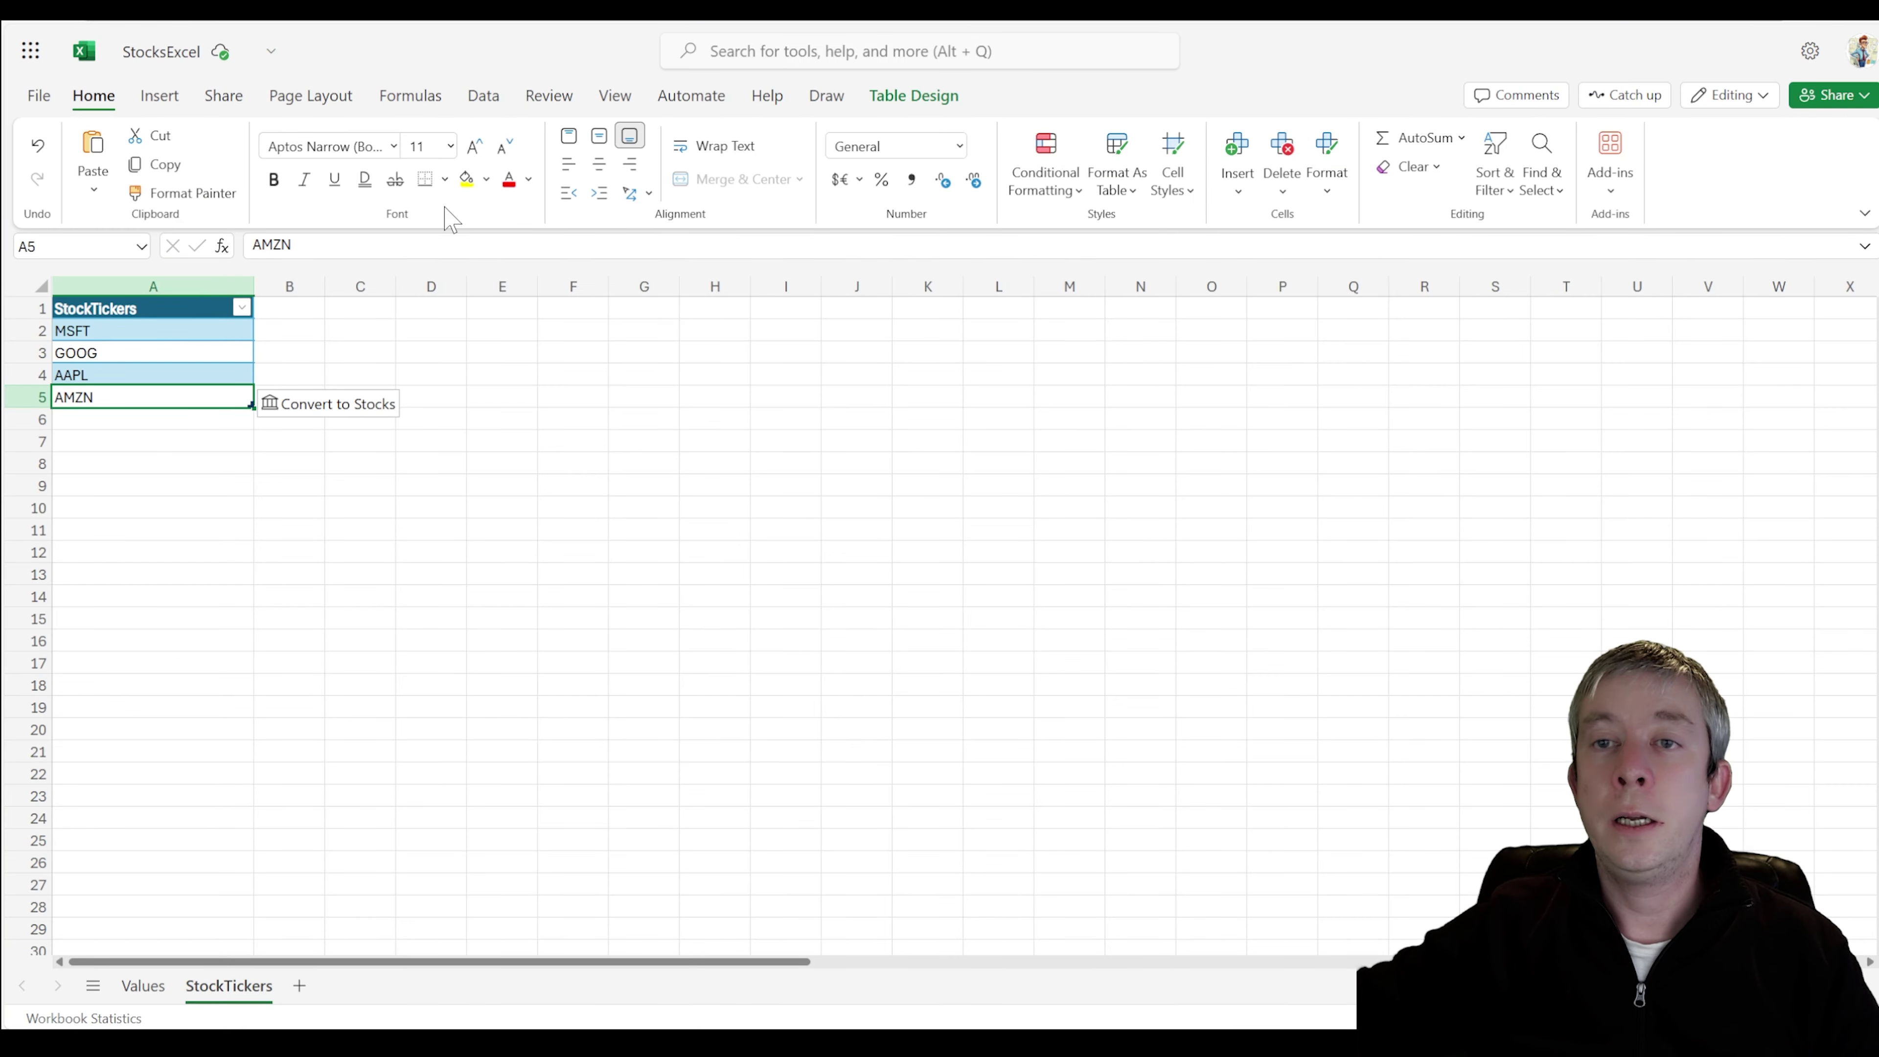
- Switch to the StocksExcel workbook and check the newly appended MSFT, GOOG, AAPL and AMZN rows on the Values sheet
click(143, 985)
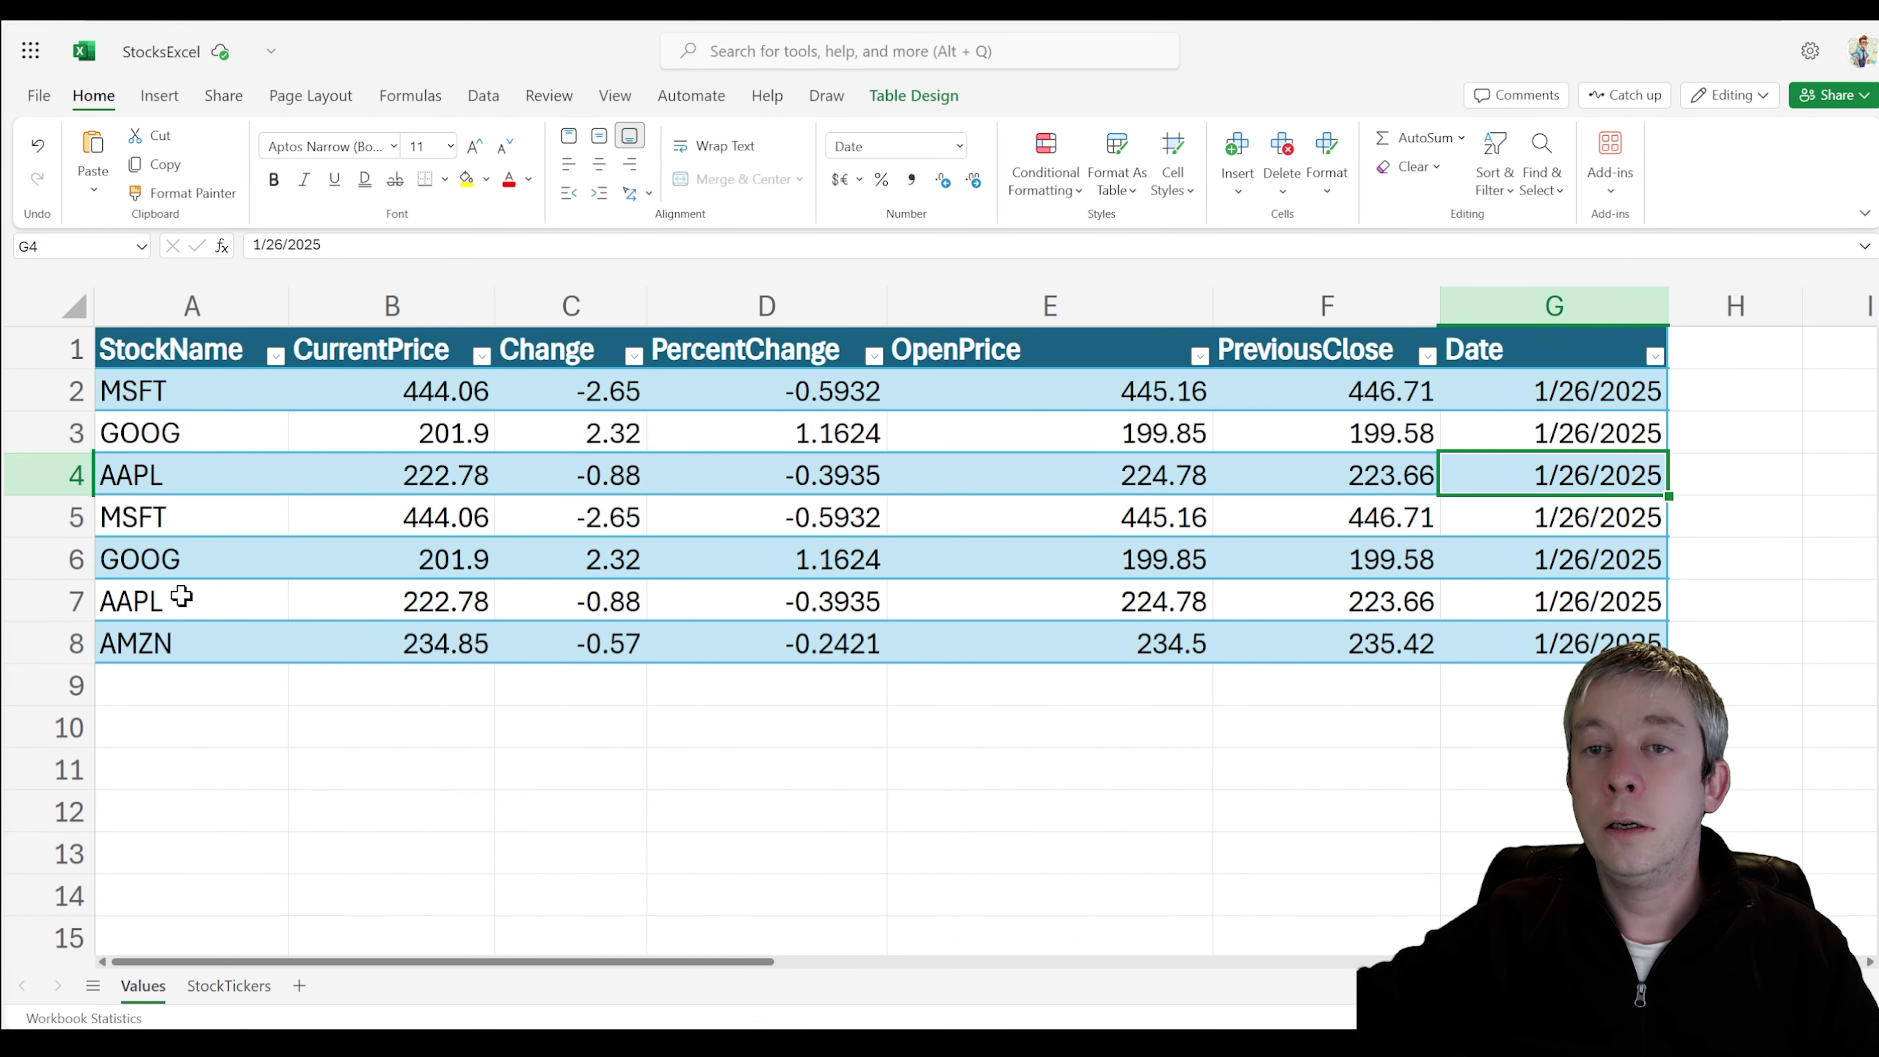
drag(207, 518, 1535, 510)
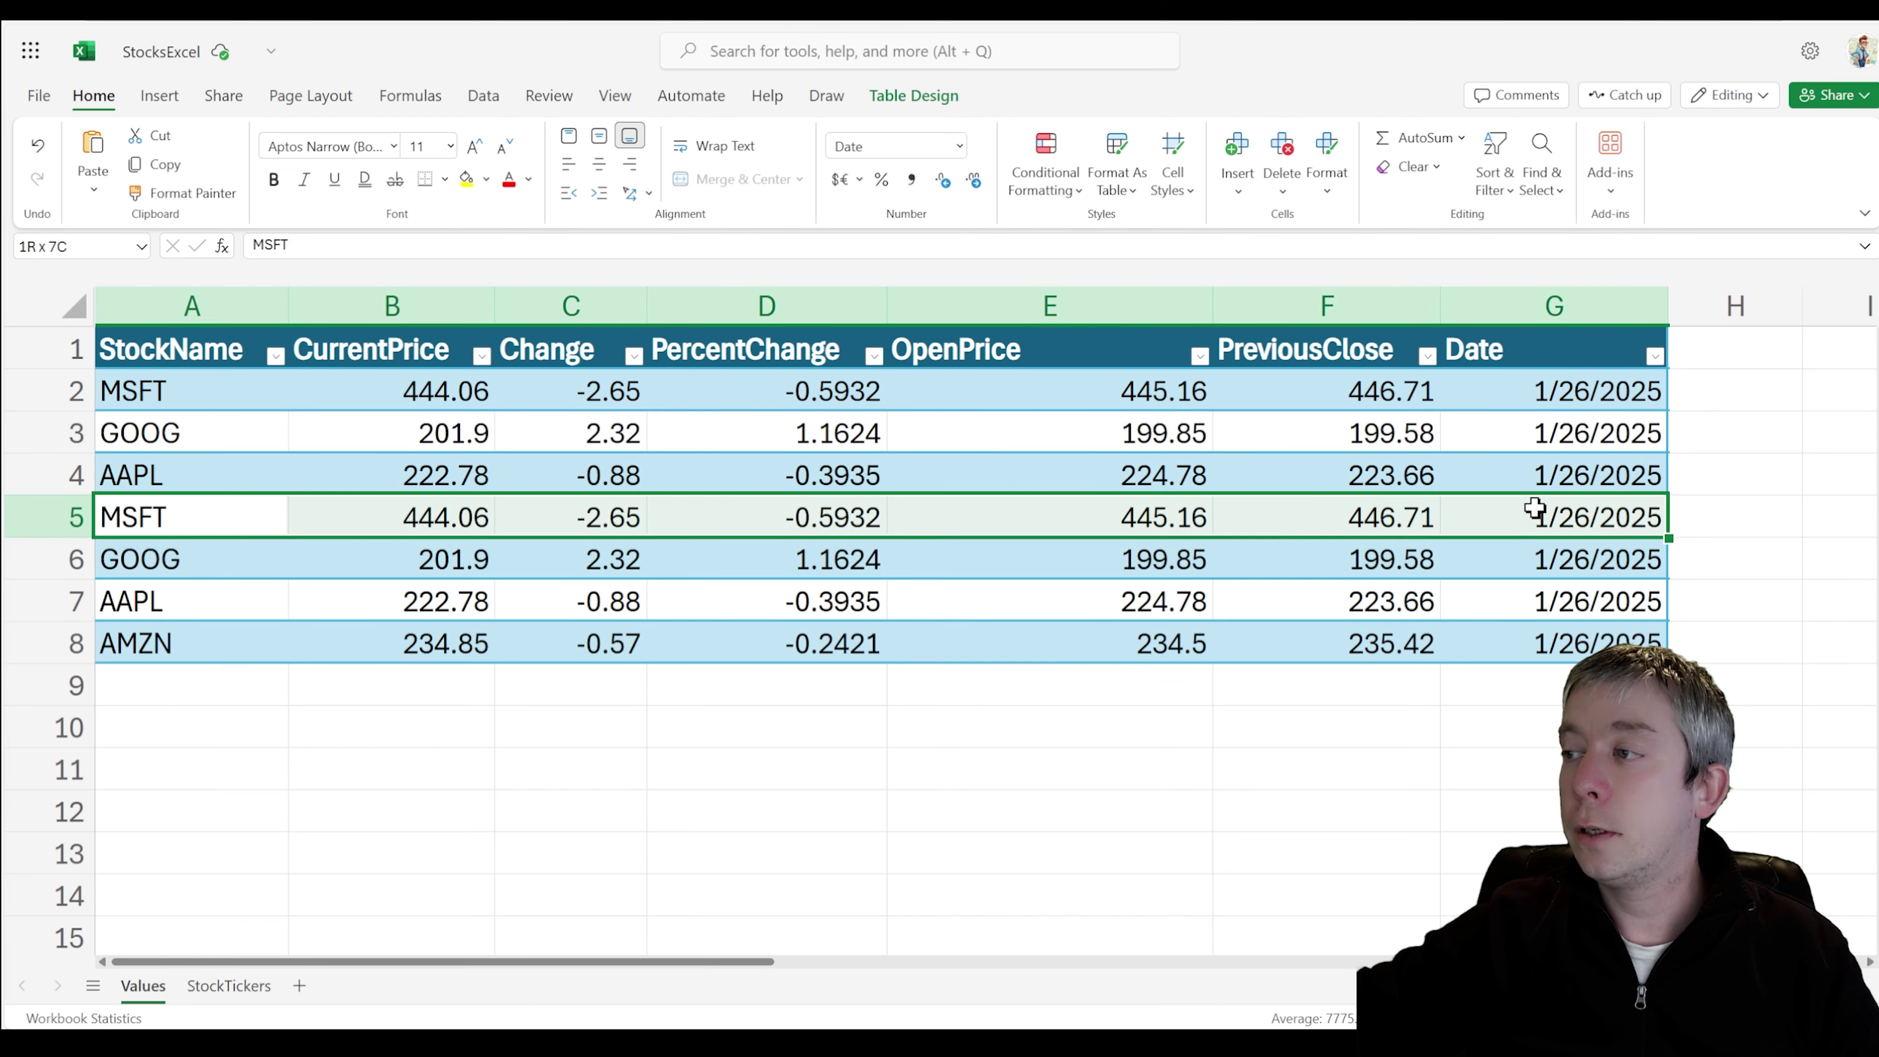
drag(217, 562, 1576, 572)
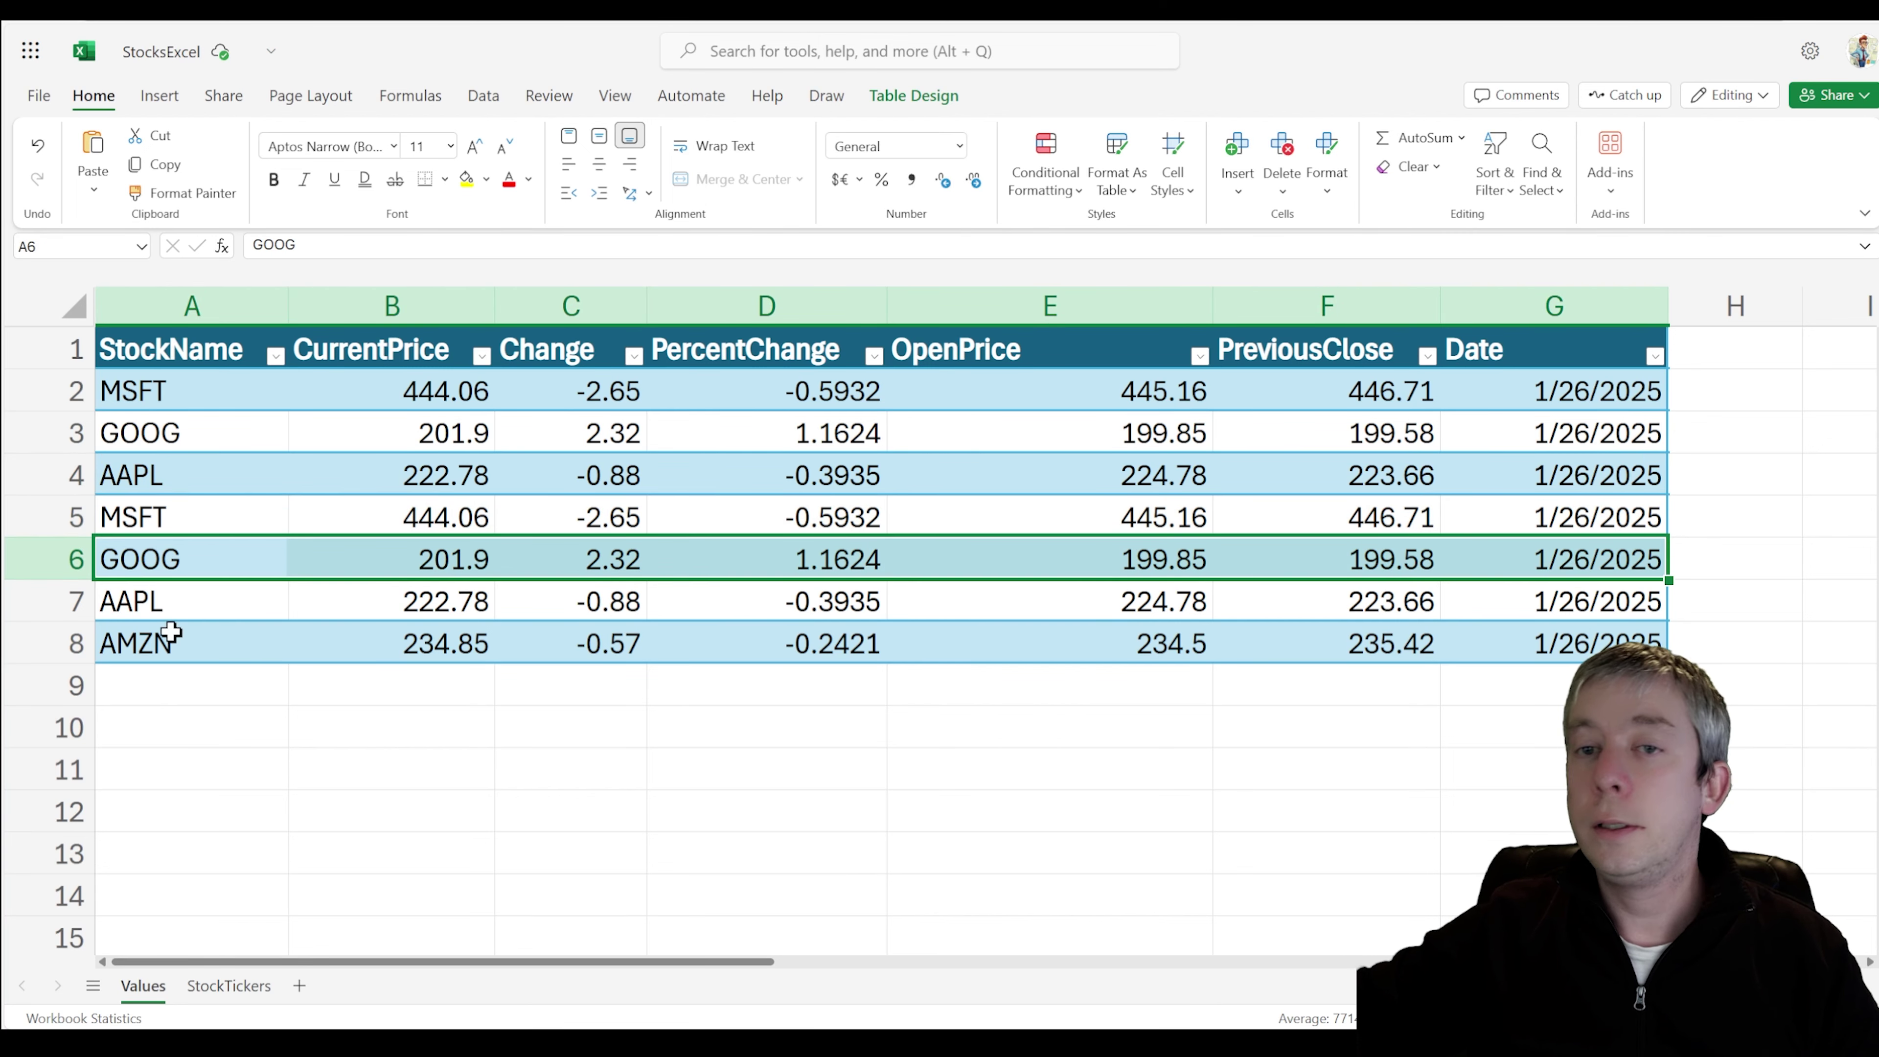
drag(151, 604, 1551, 589)
drag(192, 649, 1576, 636)
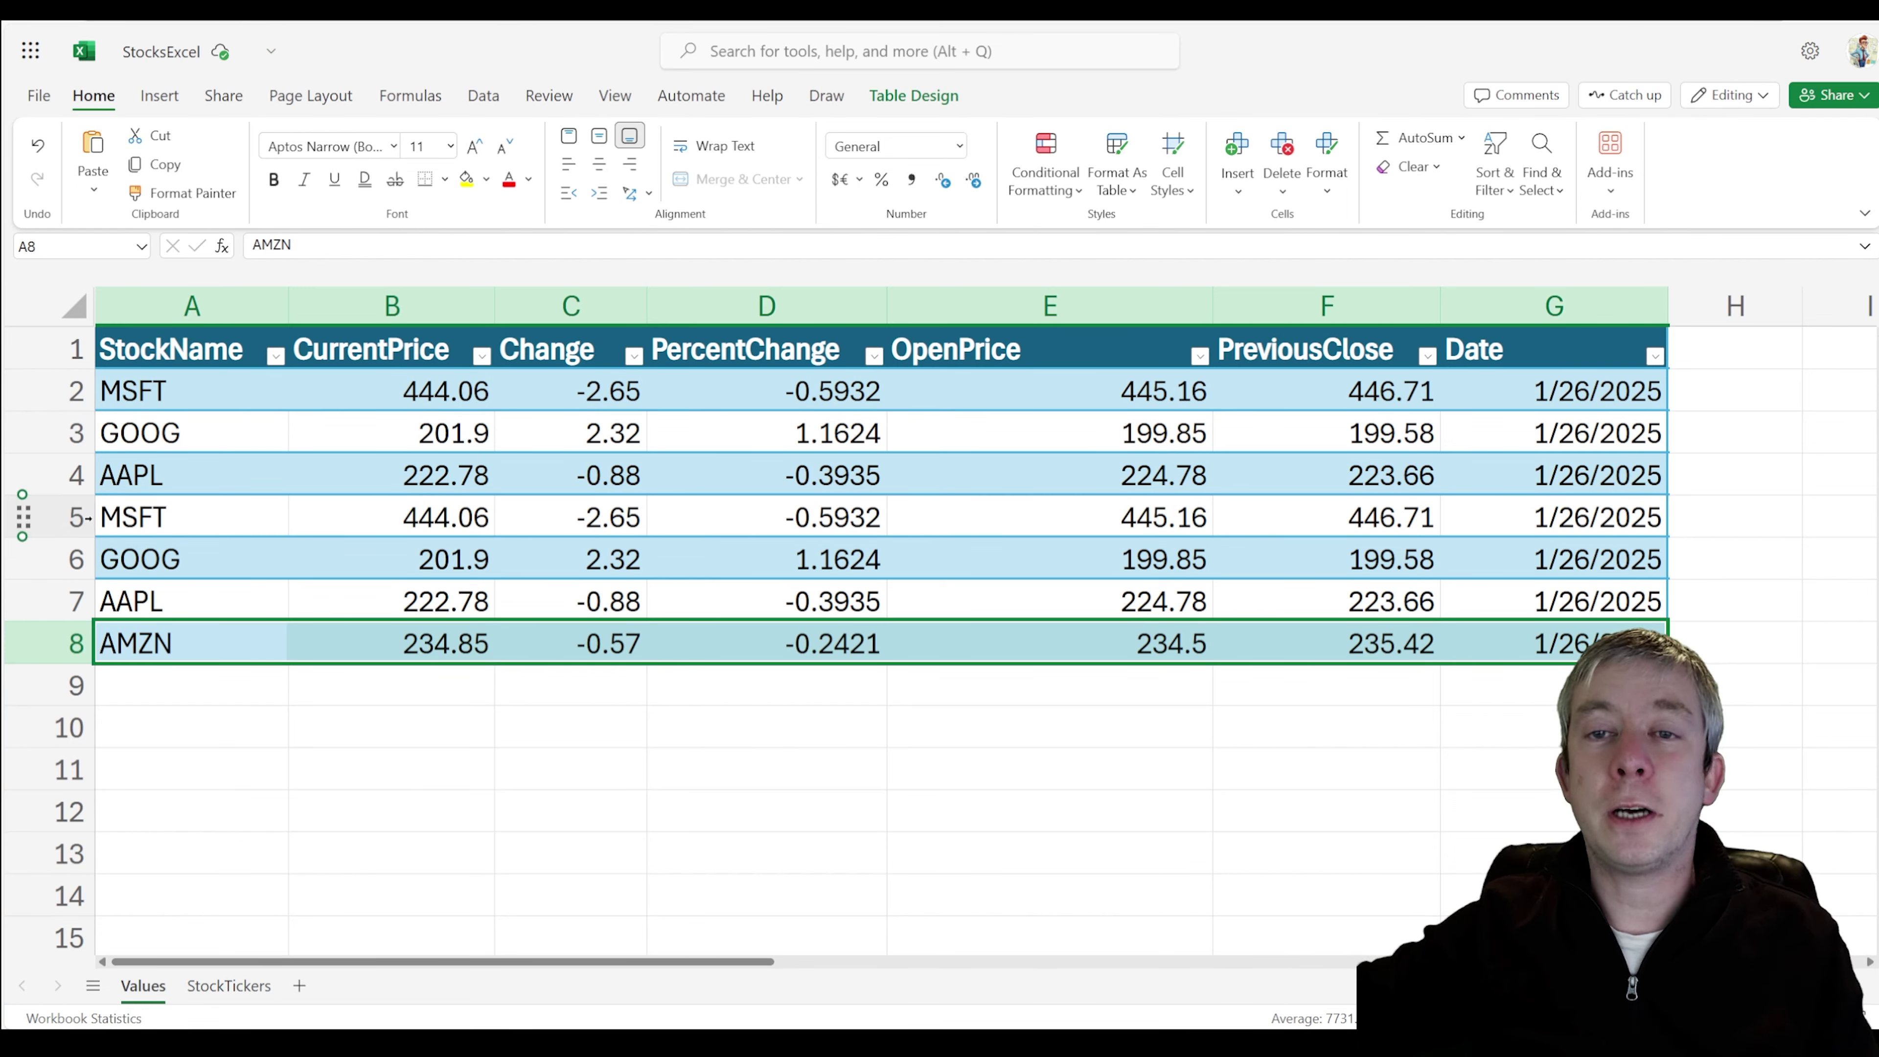
- Delete the older entries in rows 2 to 4 from the Values sheet
click(44, 517)
drag(54, 474, 85, 400)
key(Delete)
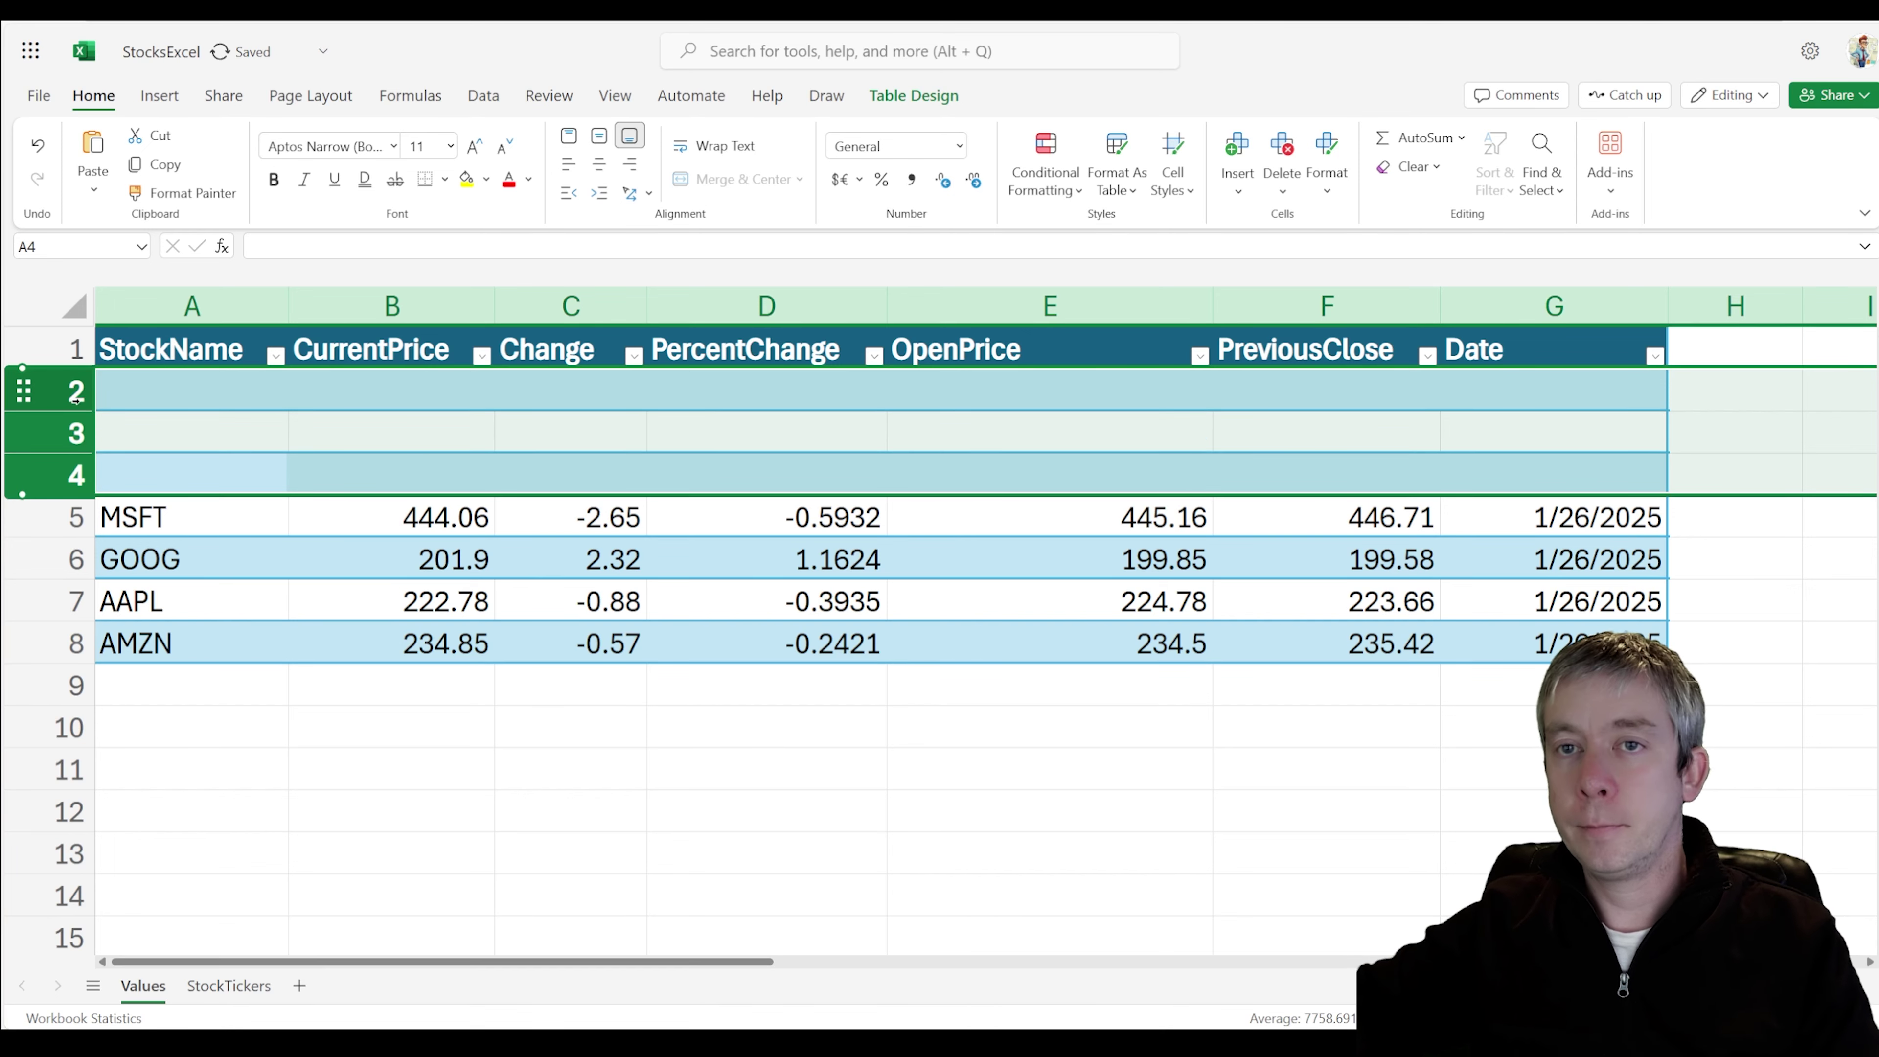
right_click(57, 391)
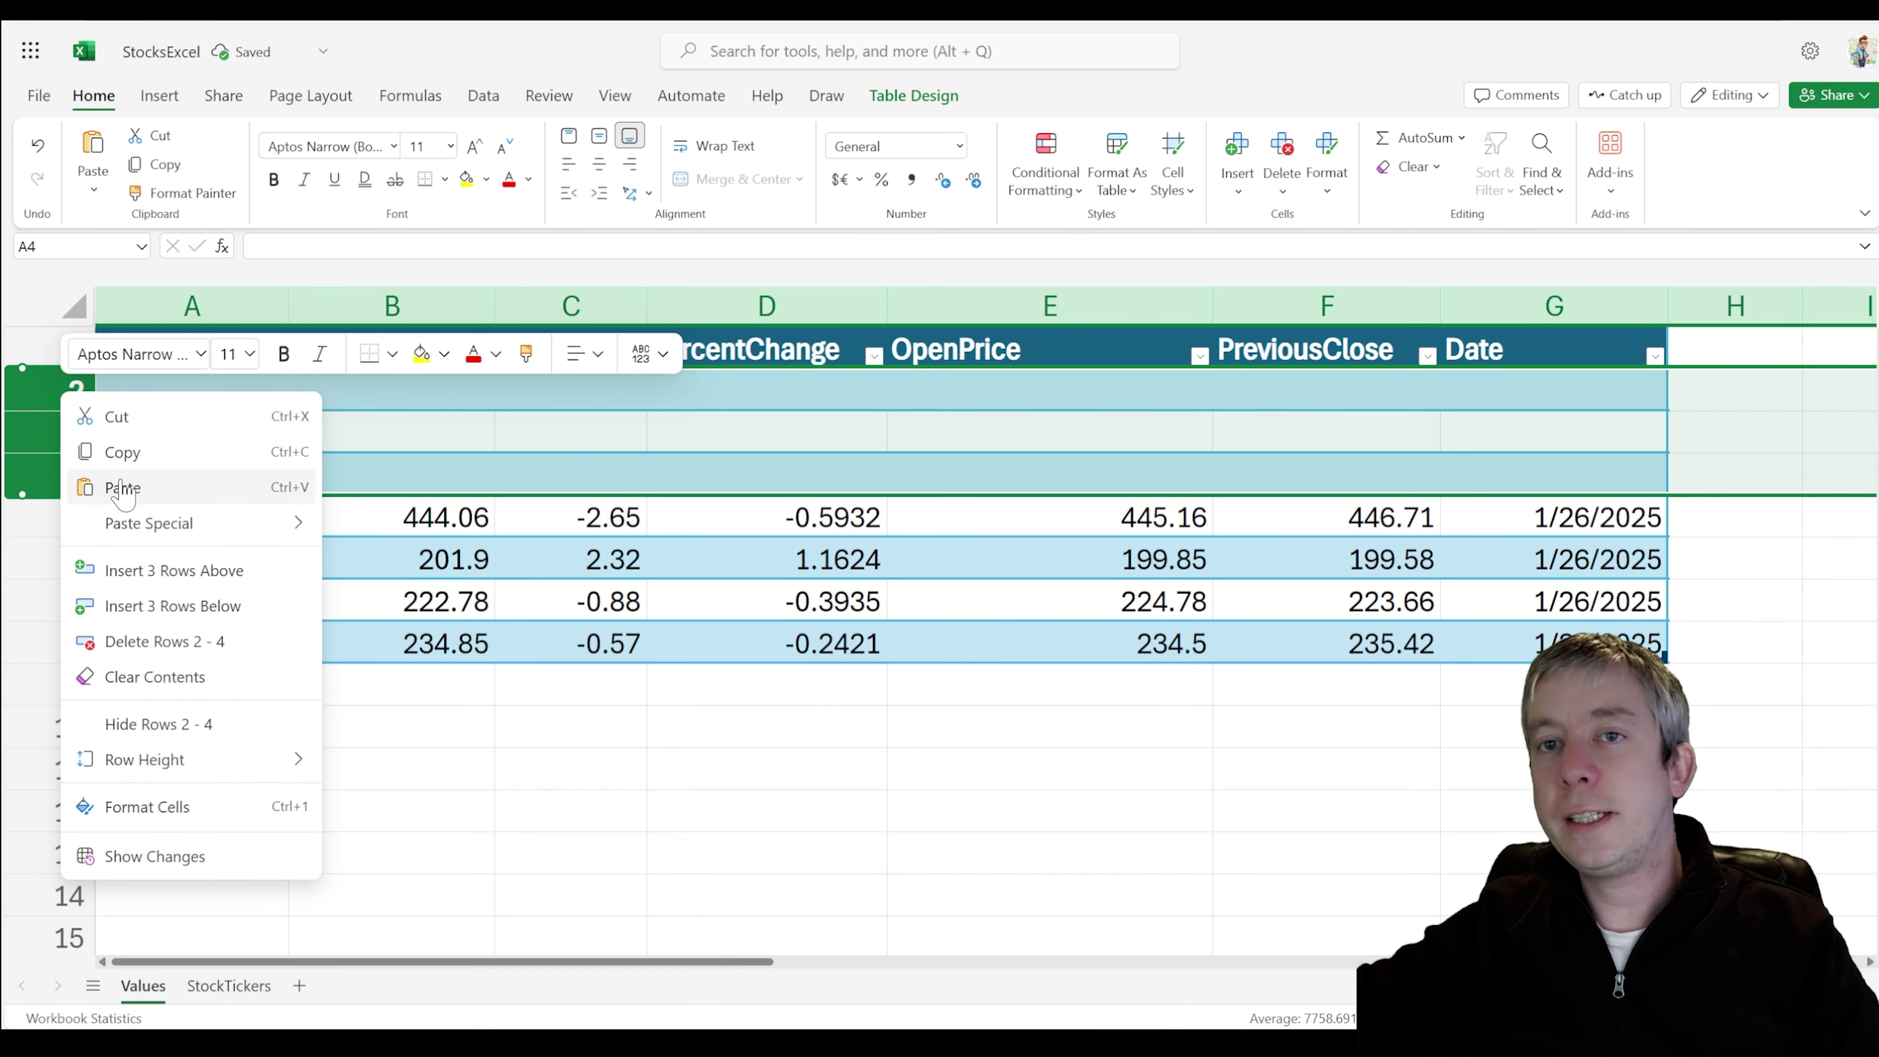
click(147, 582)
key(ctrl+z)
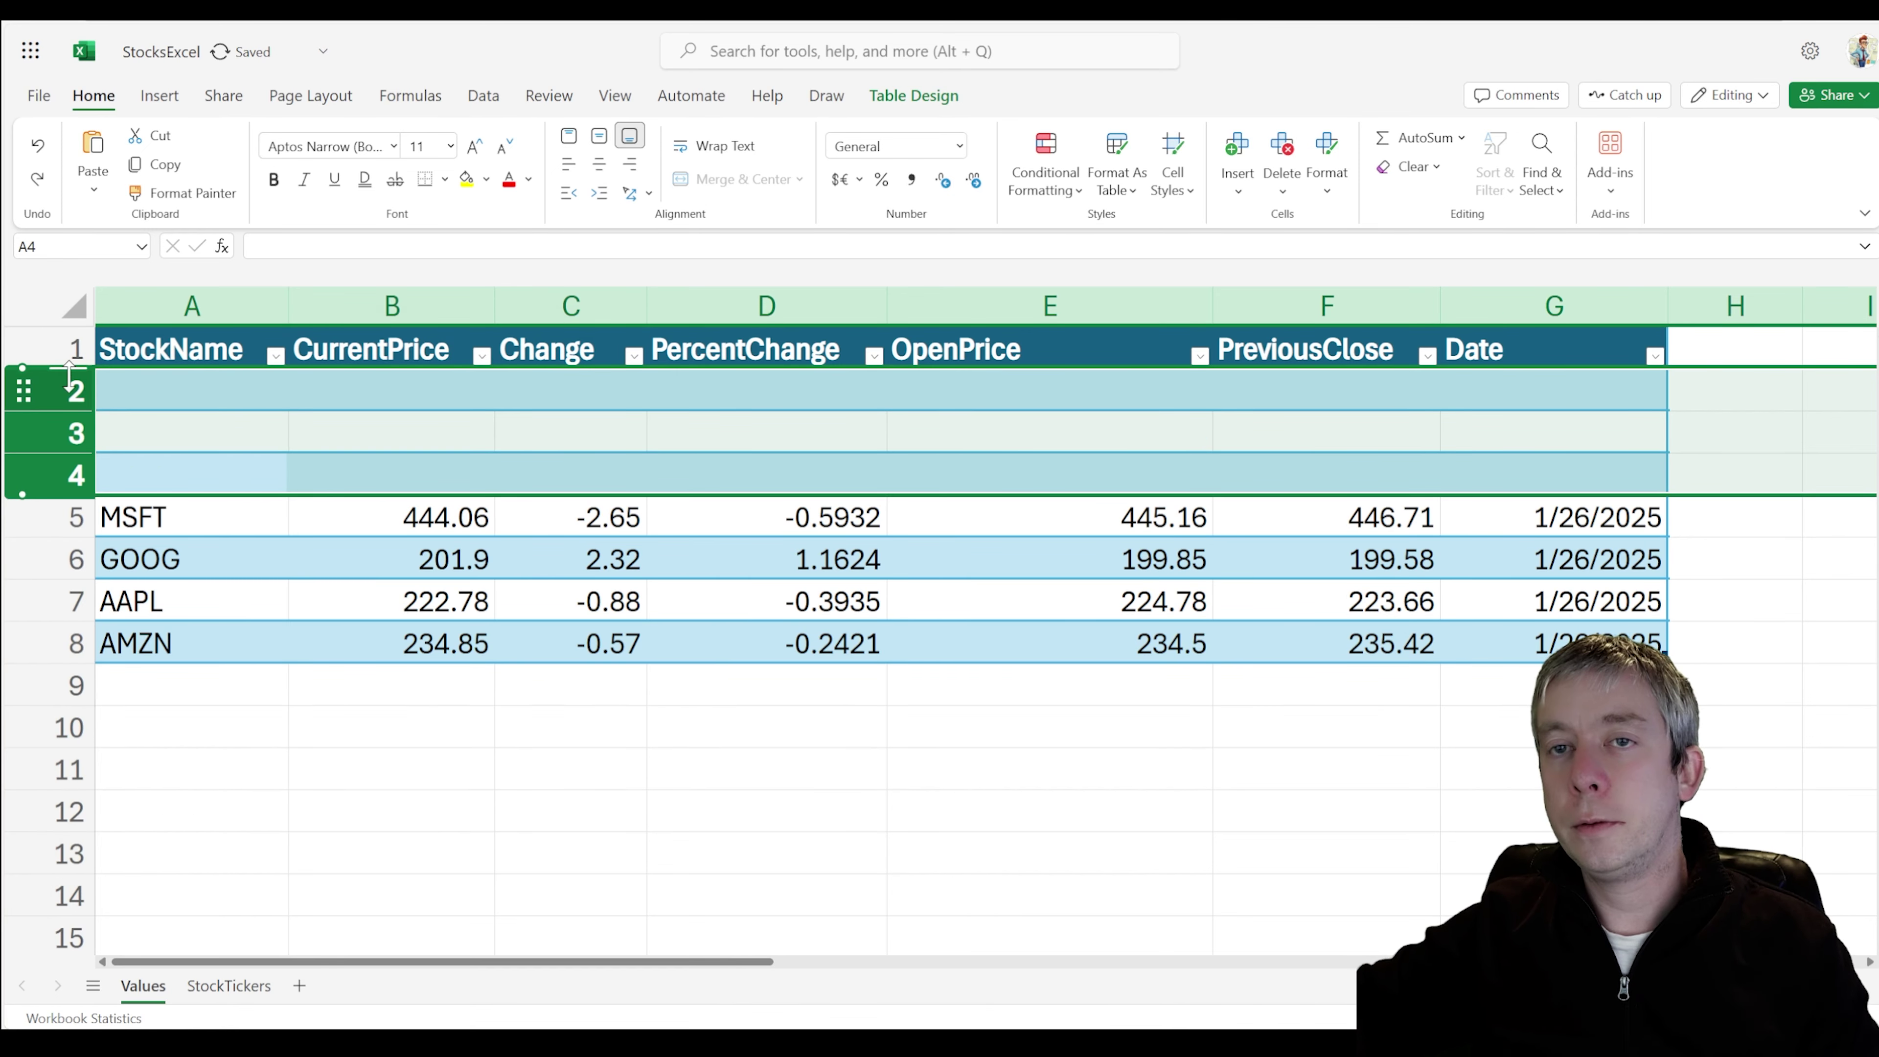
right_click(34, 386)
click(344, 746)
click(455, 647)
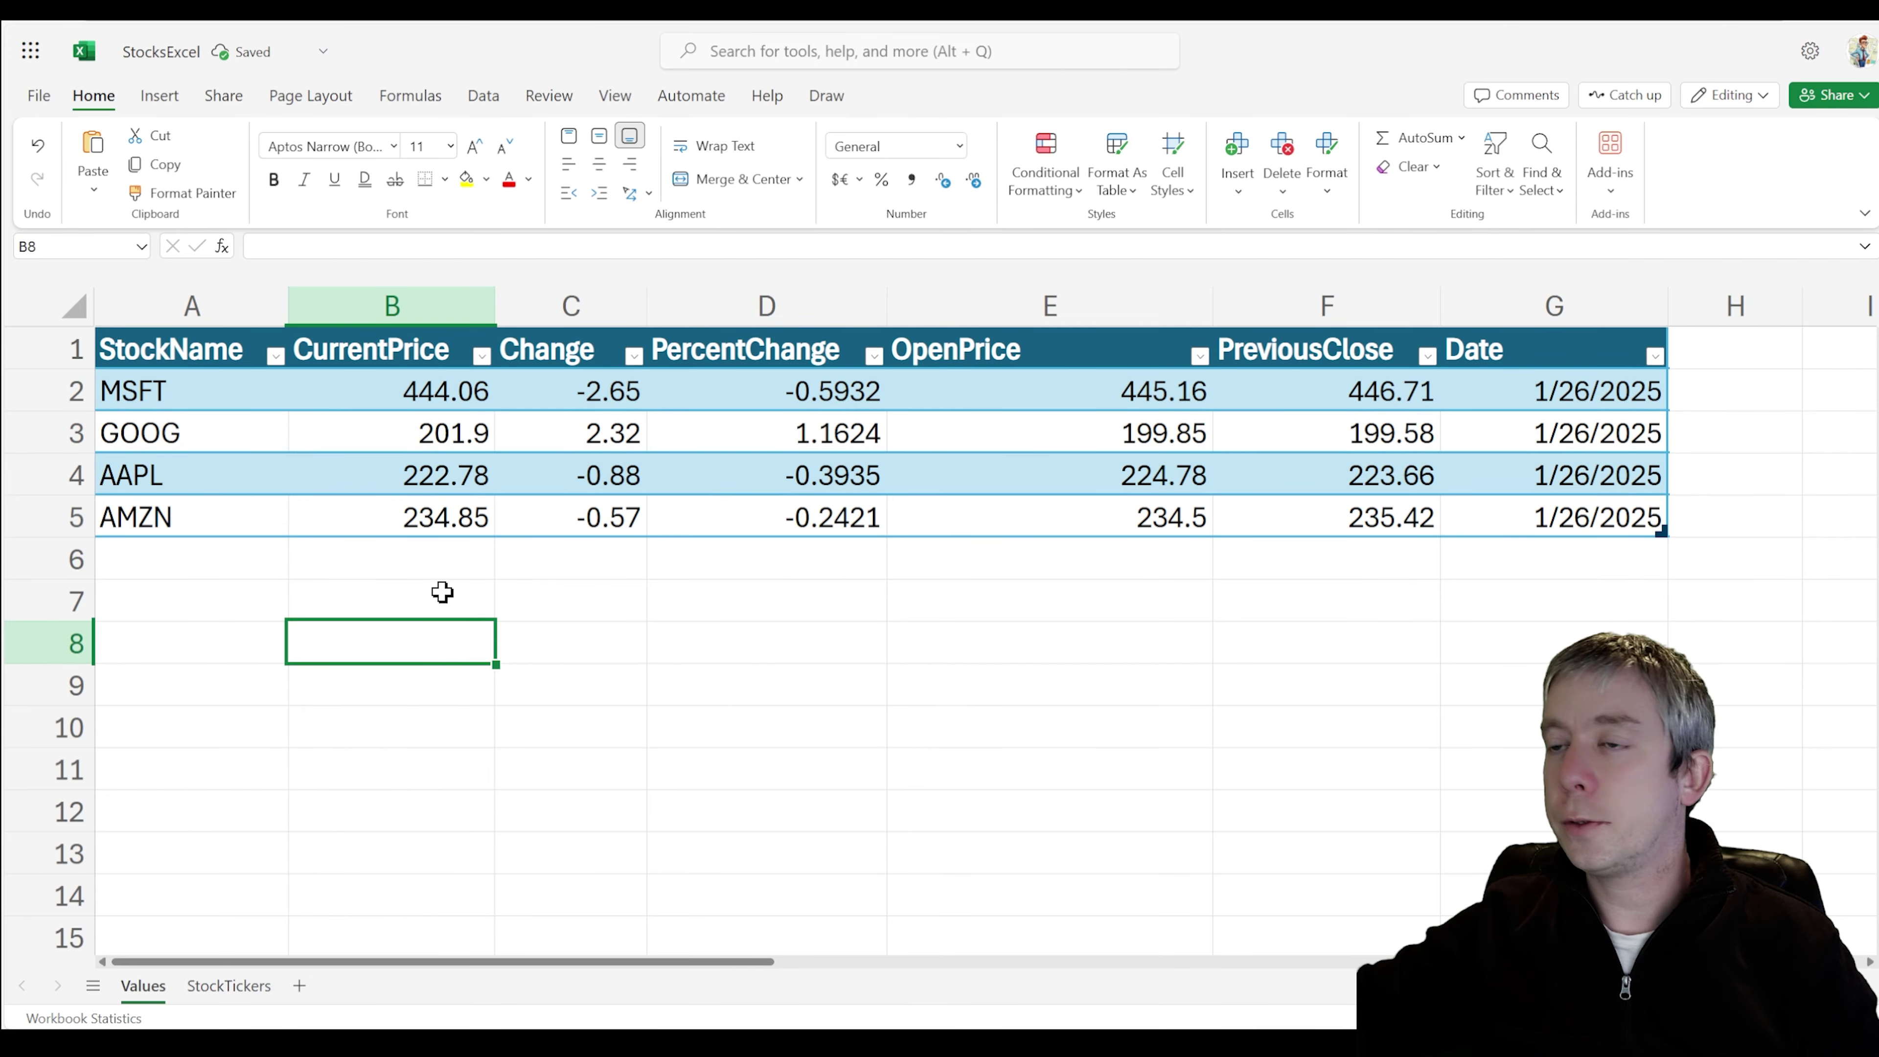
- Insert a PivotTable on a new sheet from the stock table A1:G5, with StockName as rows and CurrentPrice as values
drag(1549, 530, 235, 349)
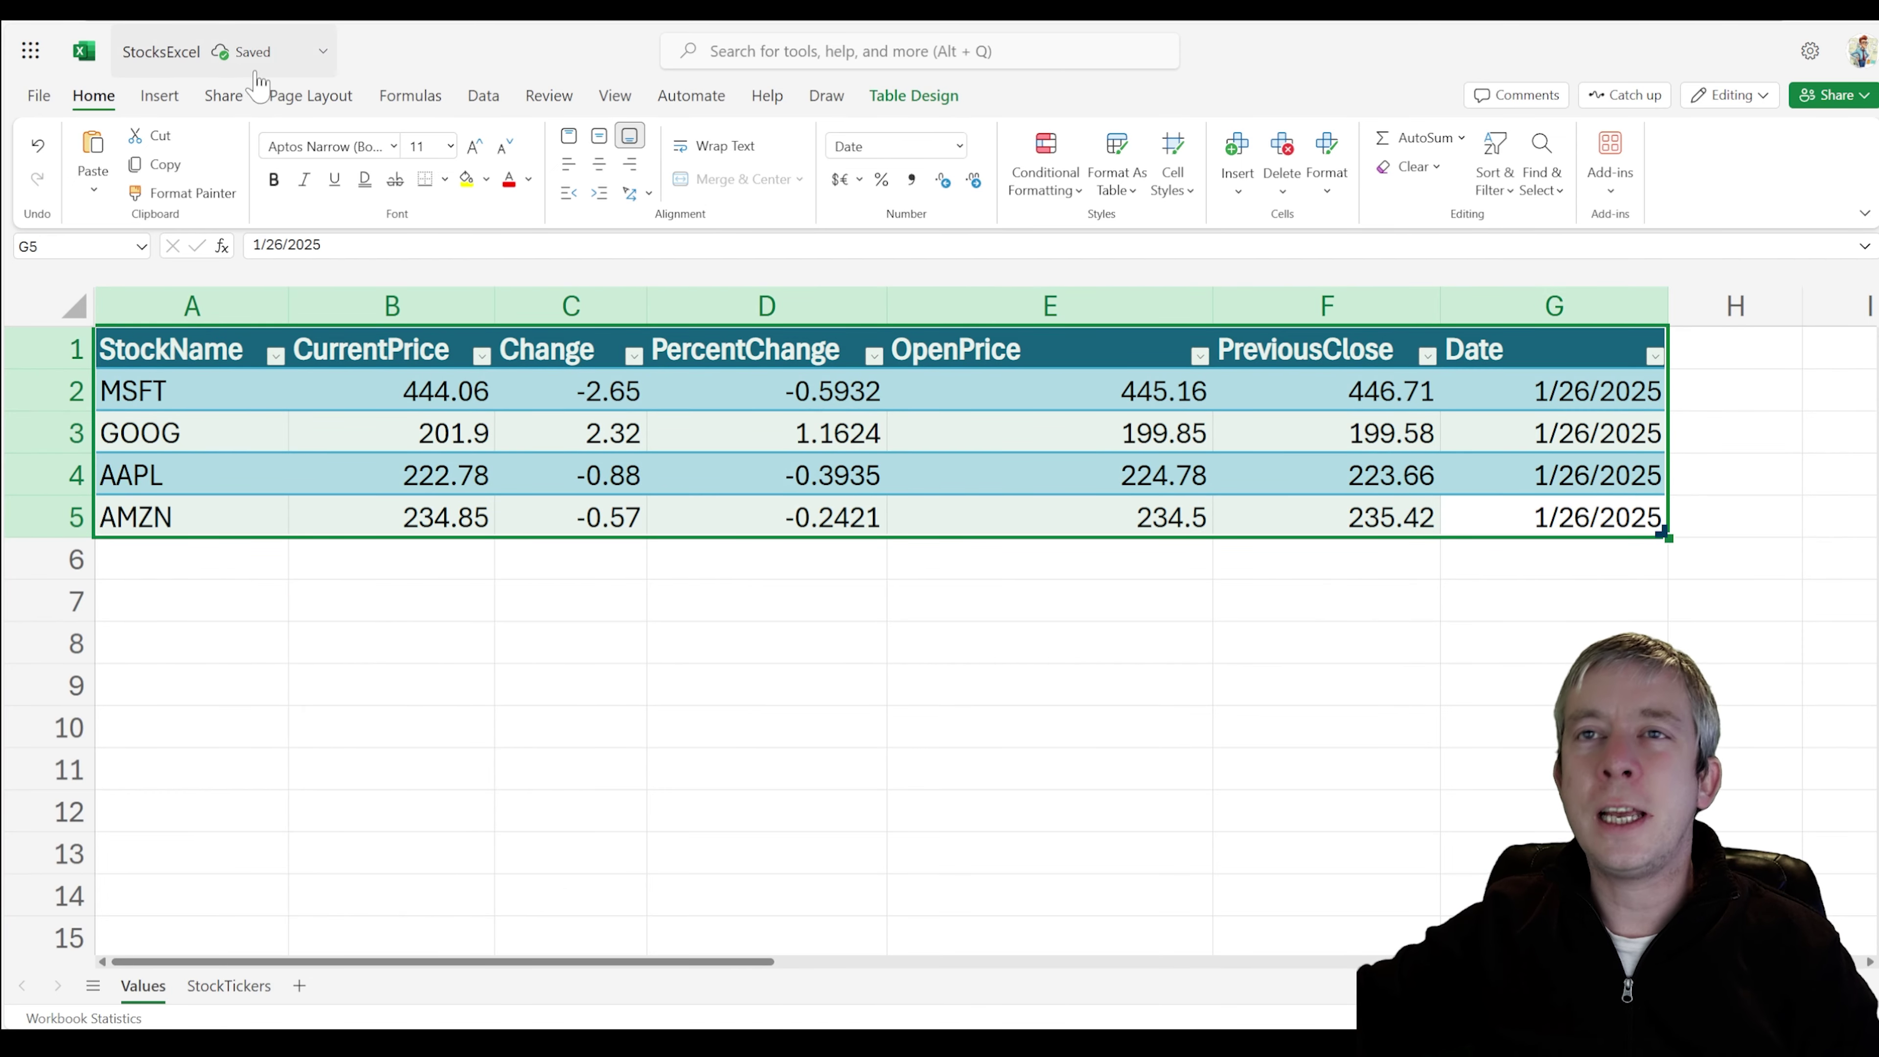
click(160, 97)
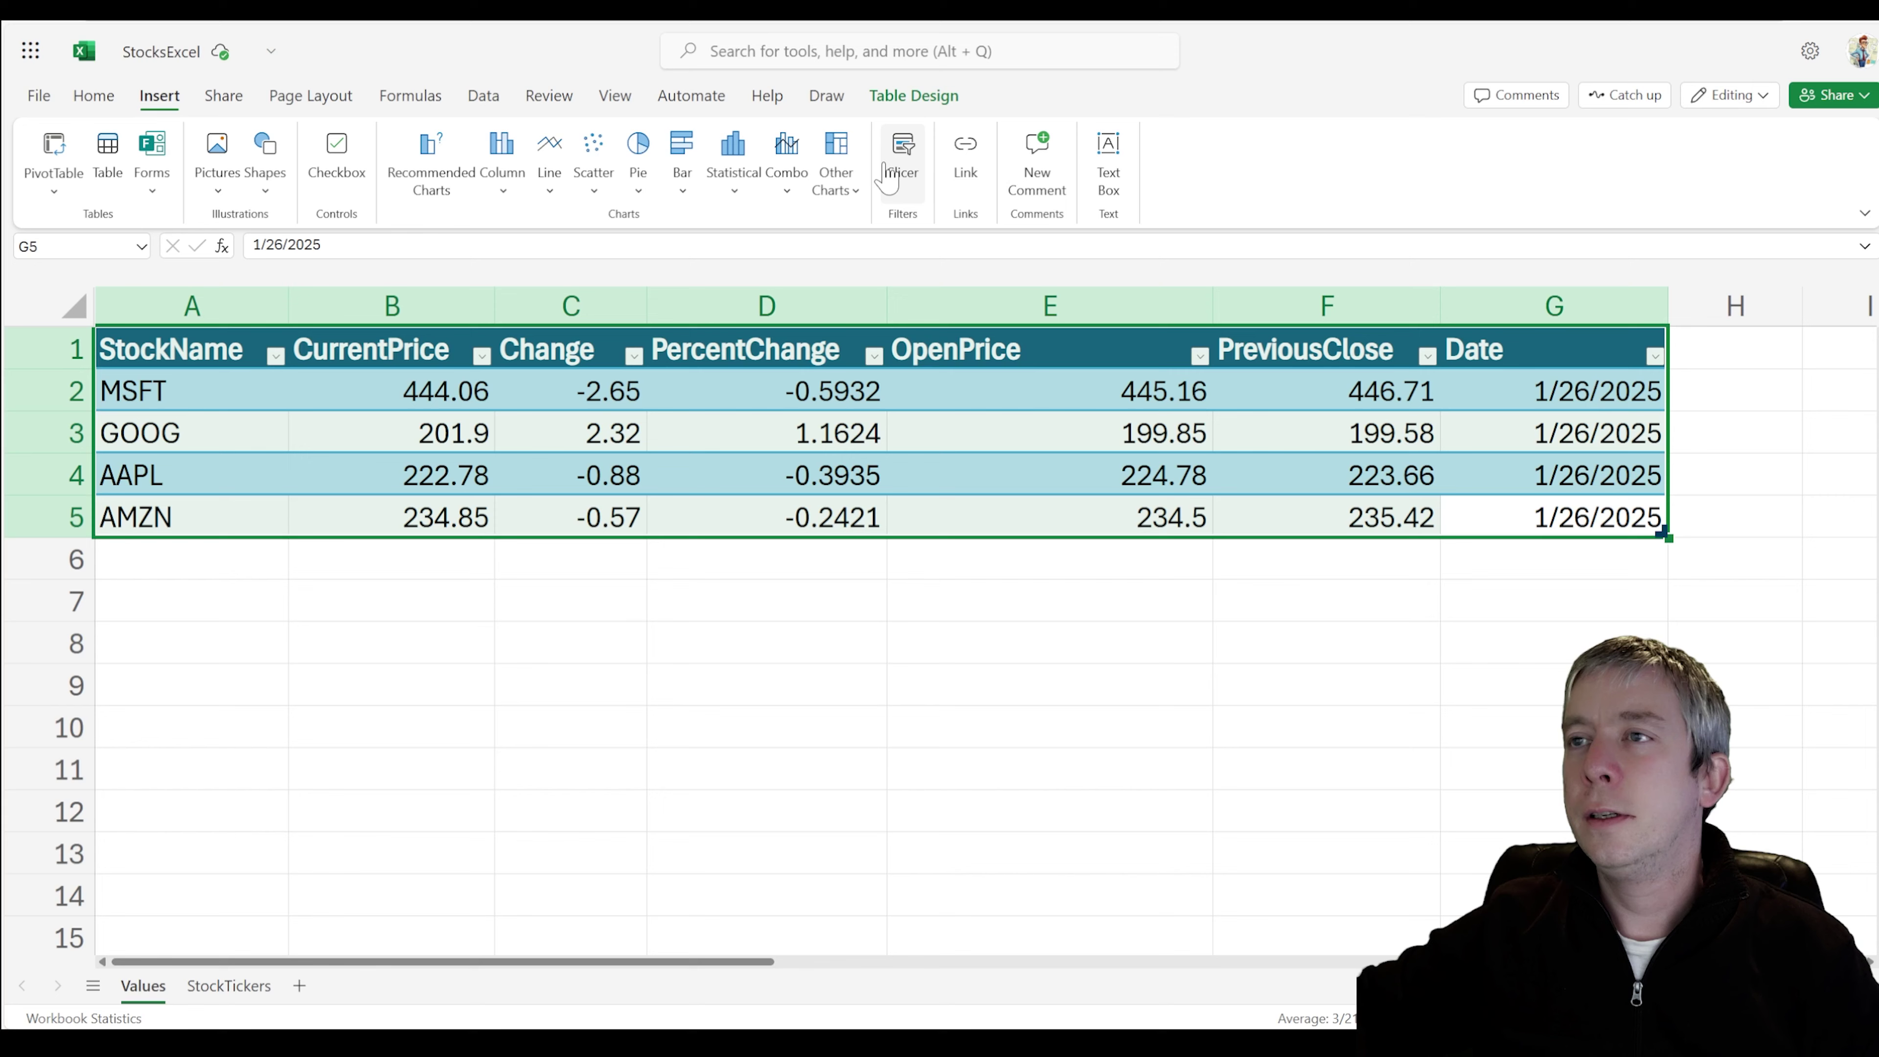
click(54, 155)
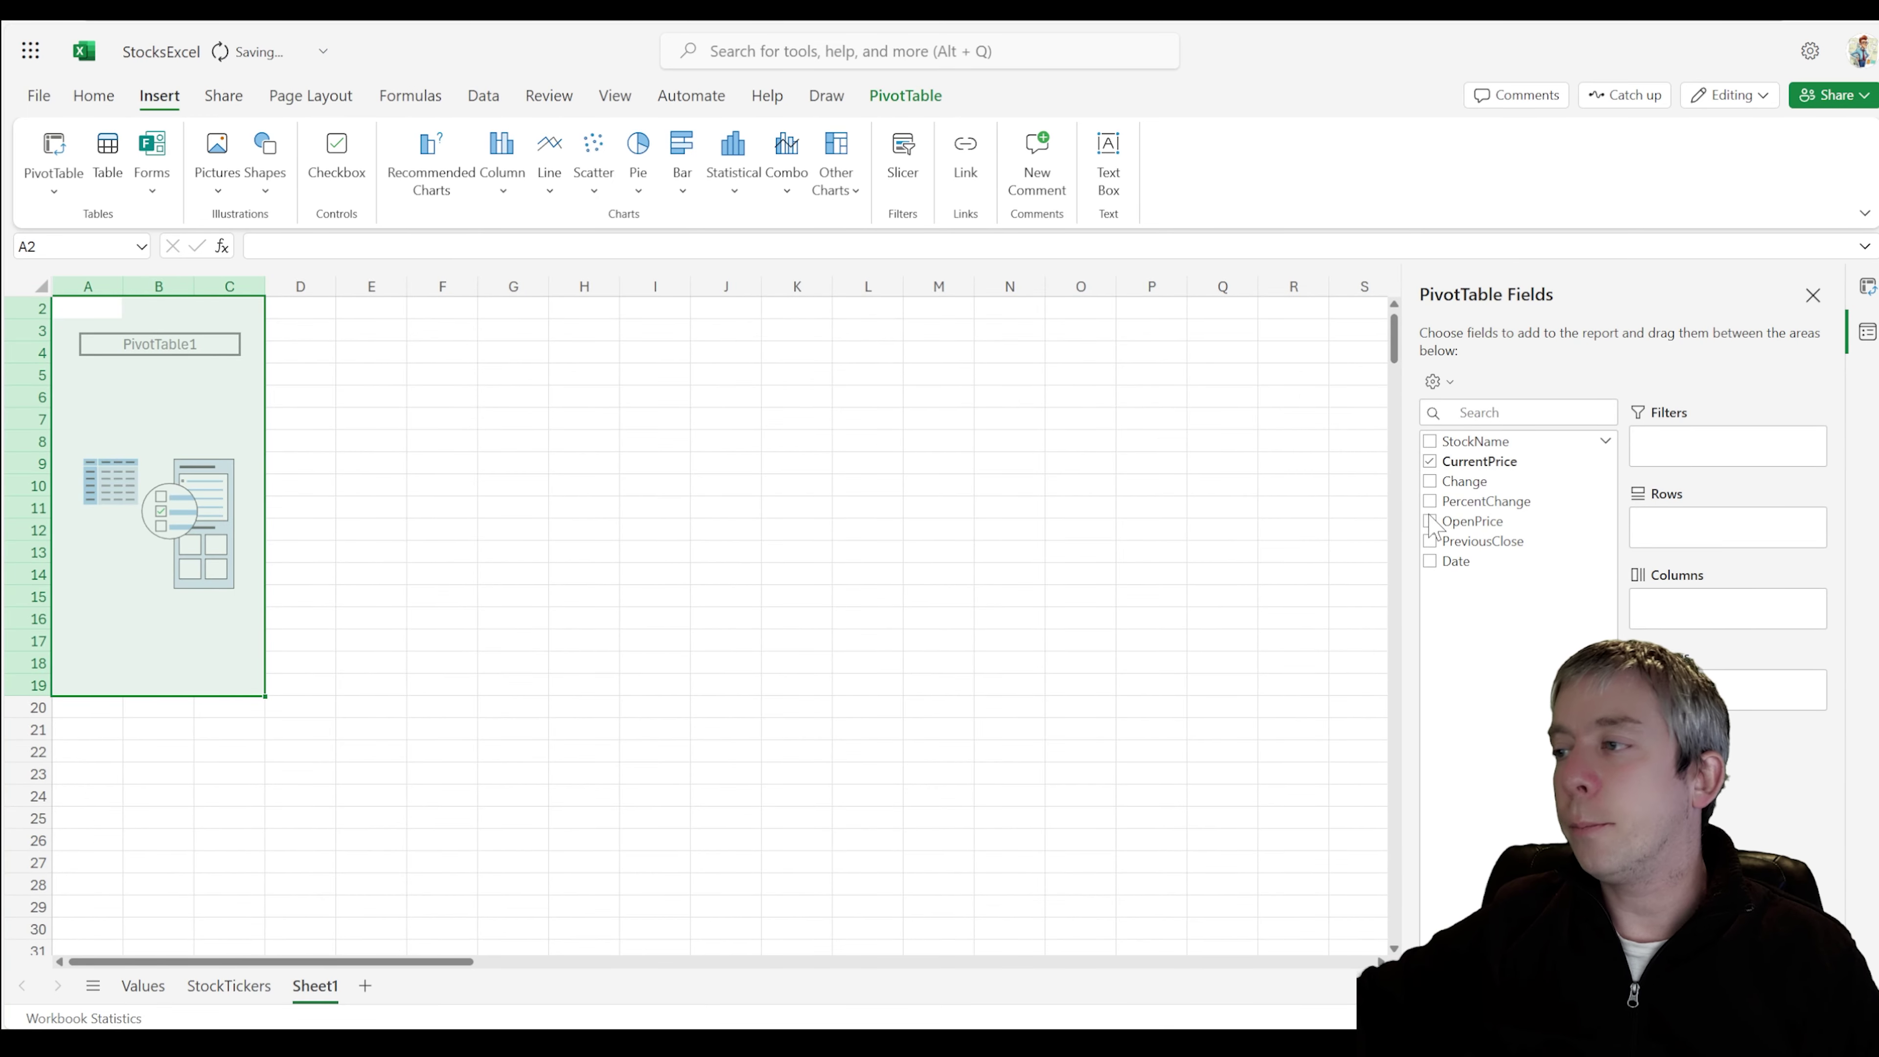
click(1431, 442)
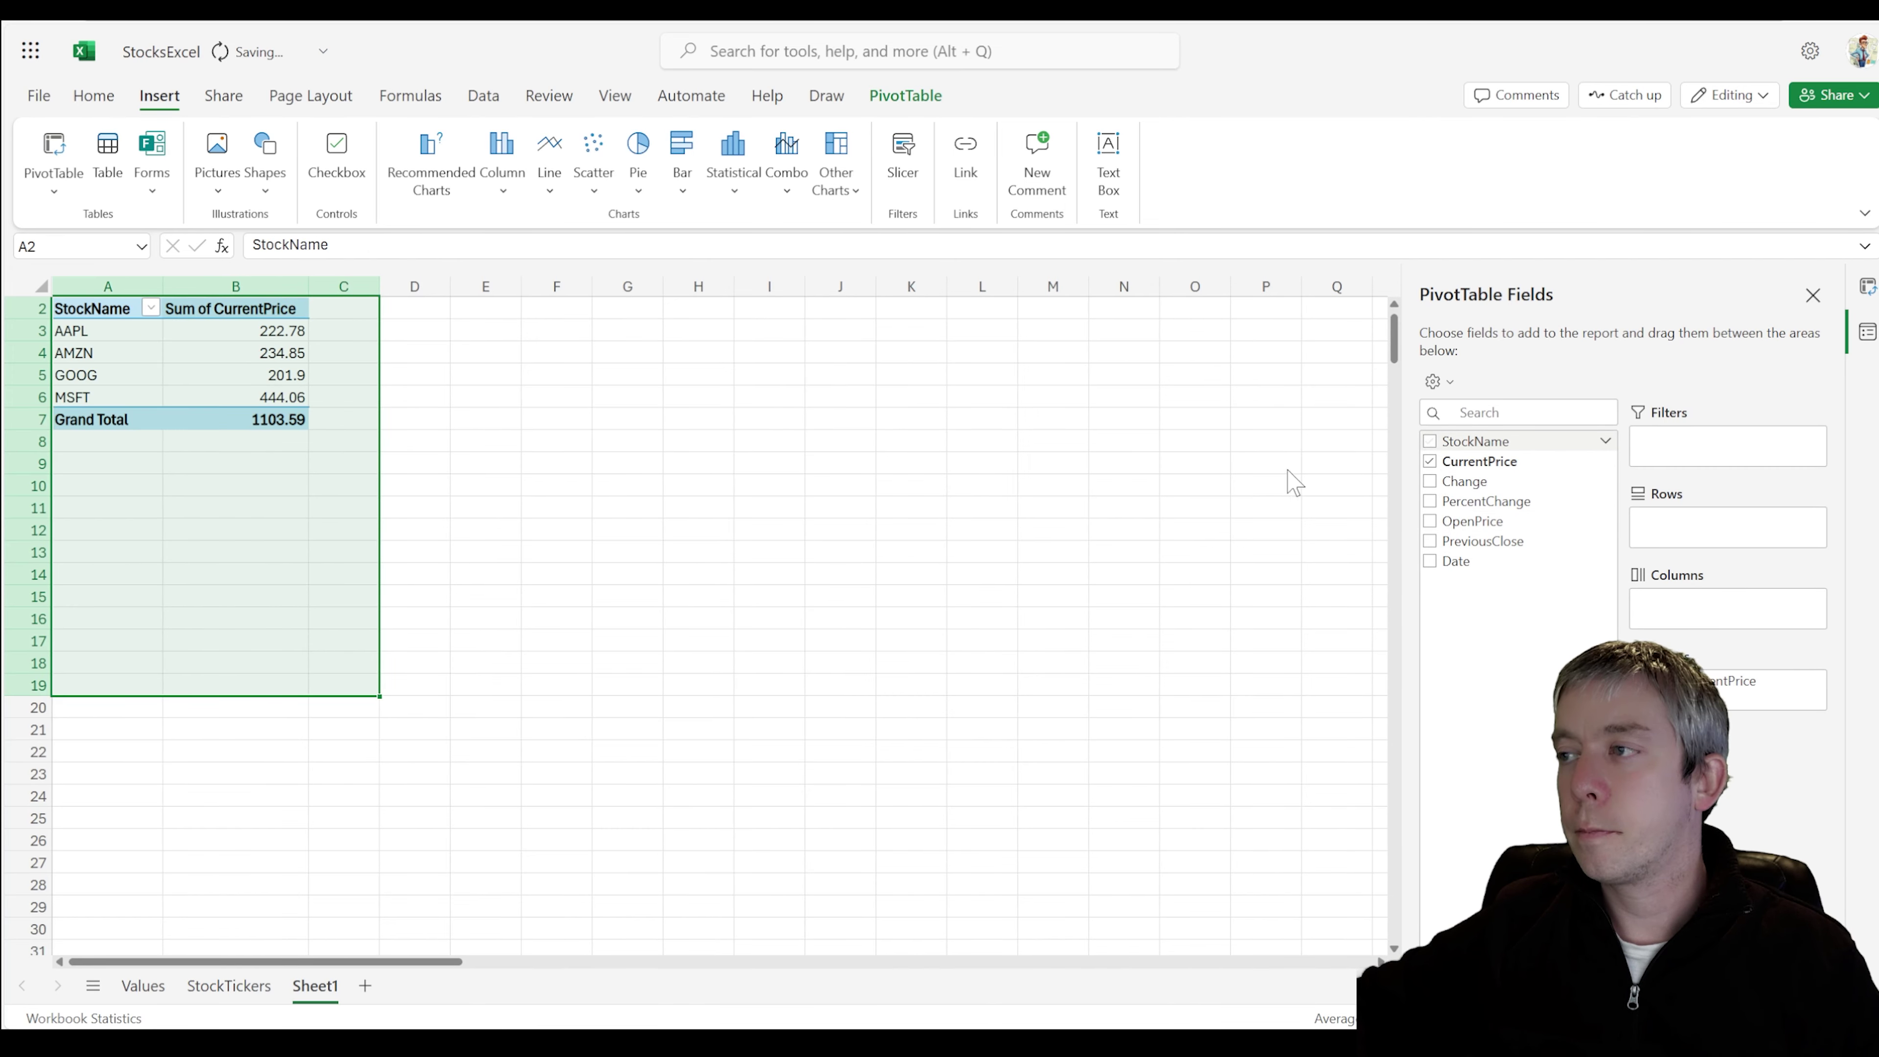
- Add the Change, PercentChange, OpenPrice, PreviousClose and Date fields to the PivotTable
click(1430, 481)
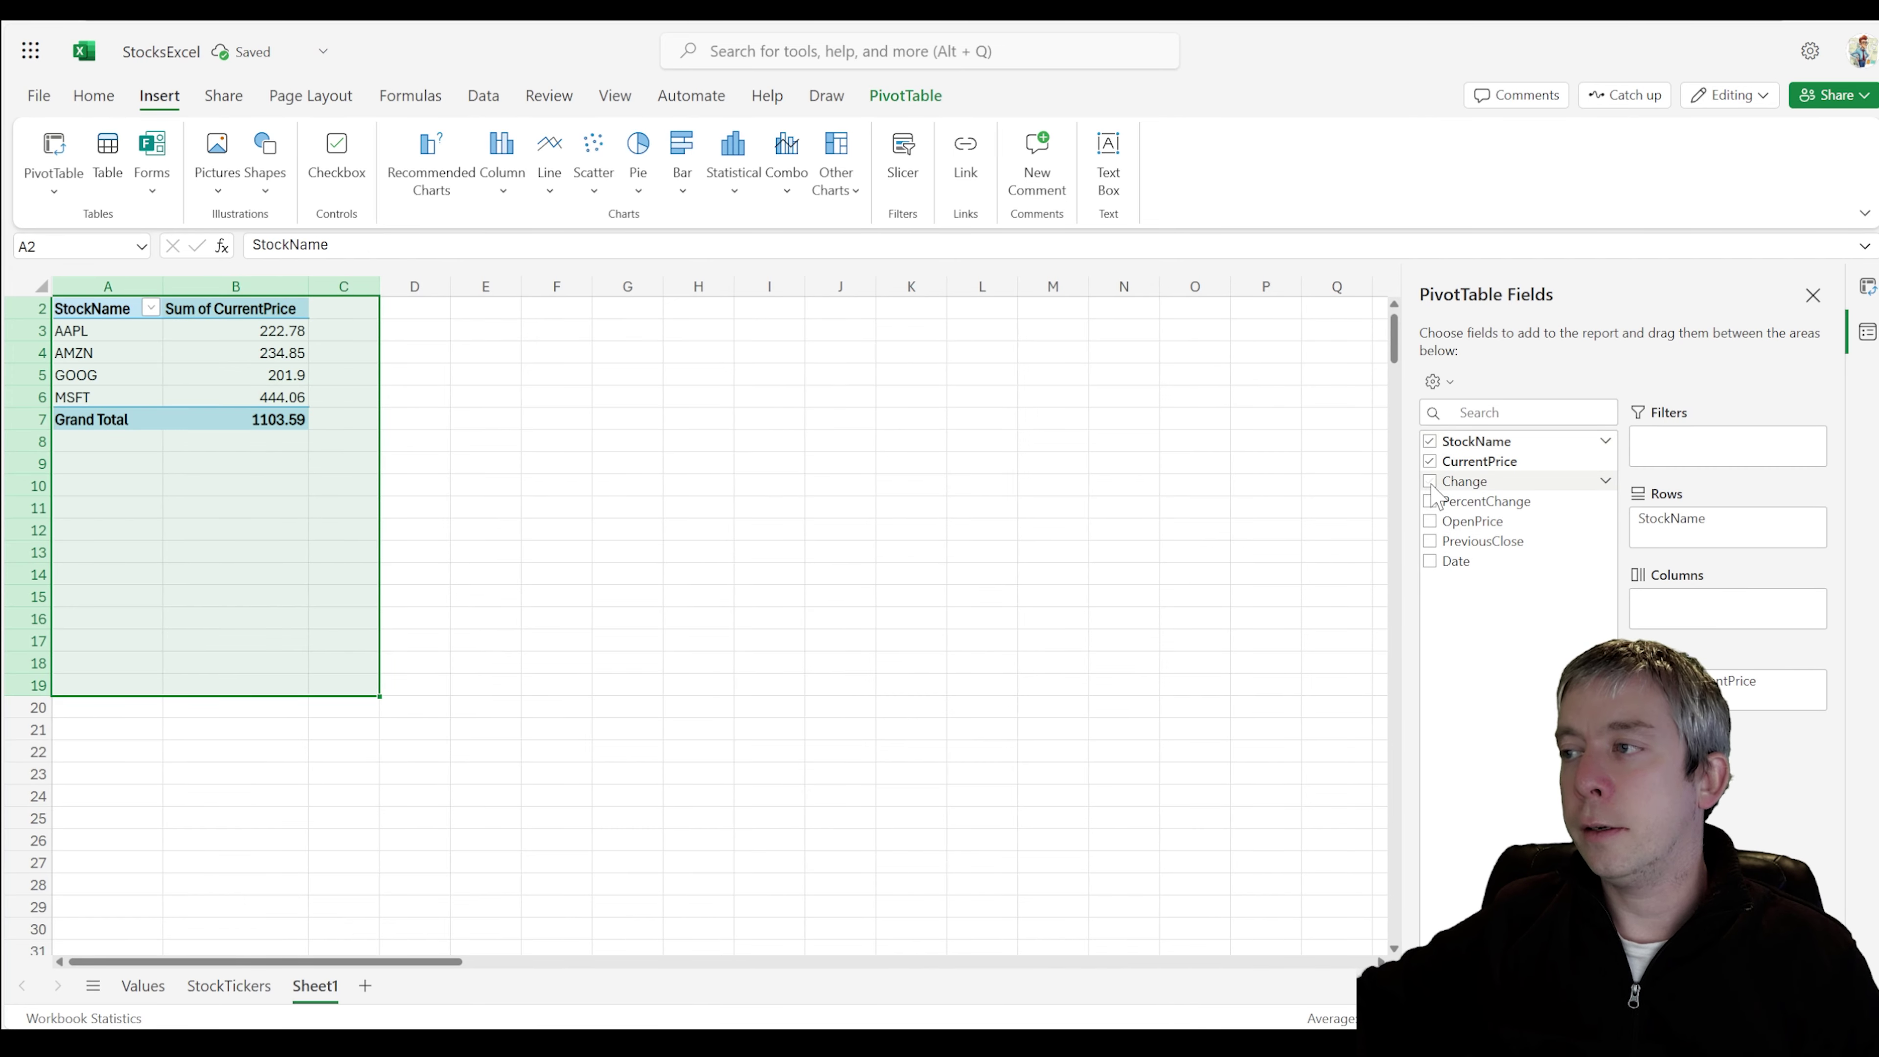
click(1431, 502)
click(1431, 522)
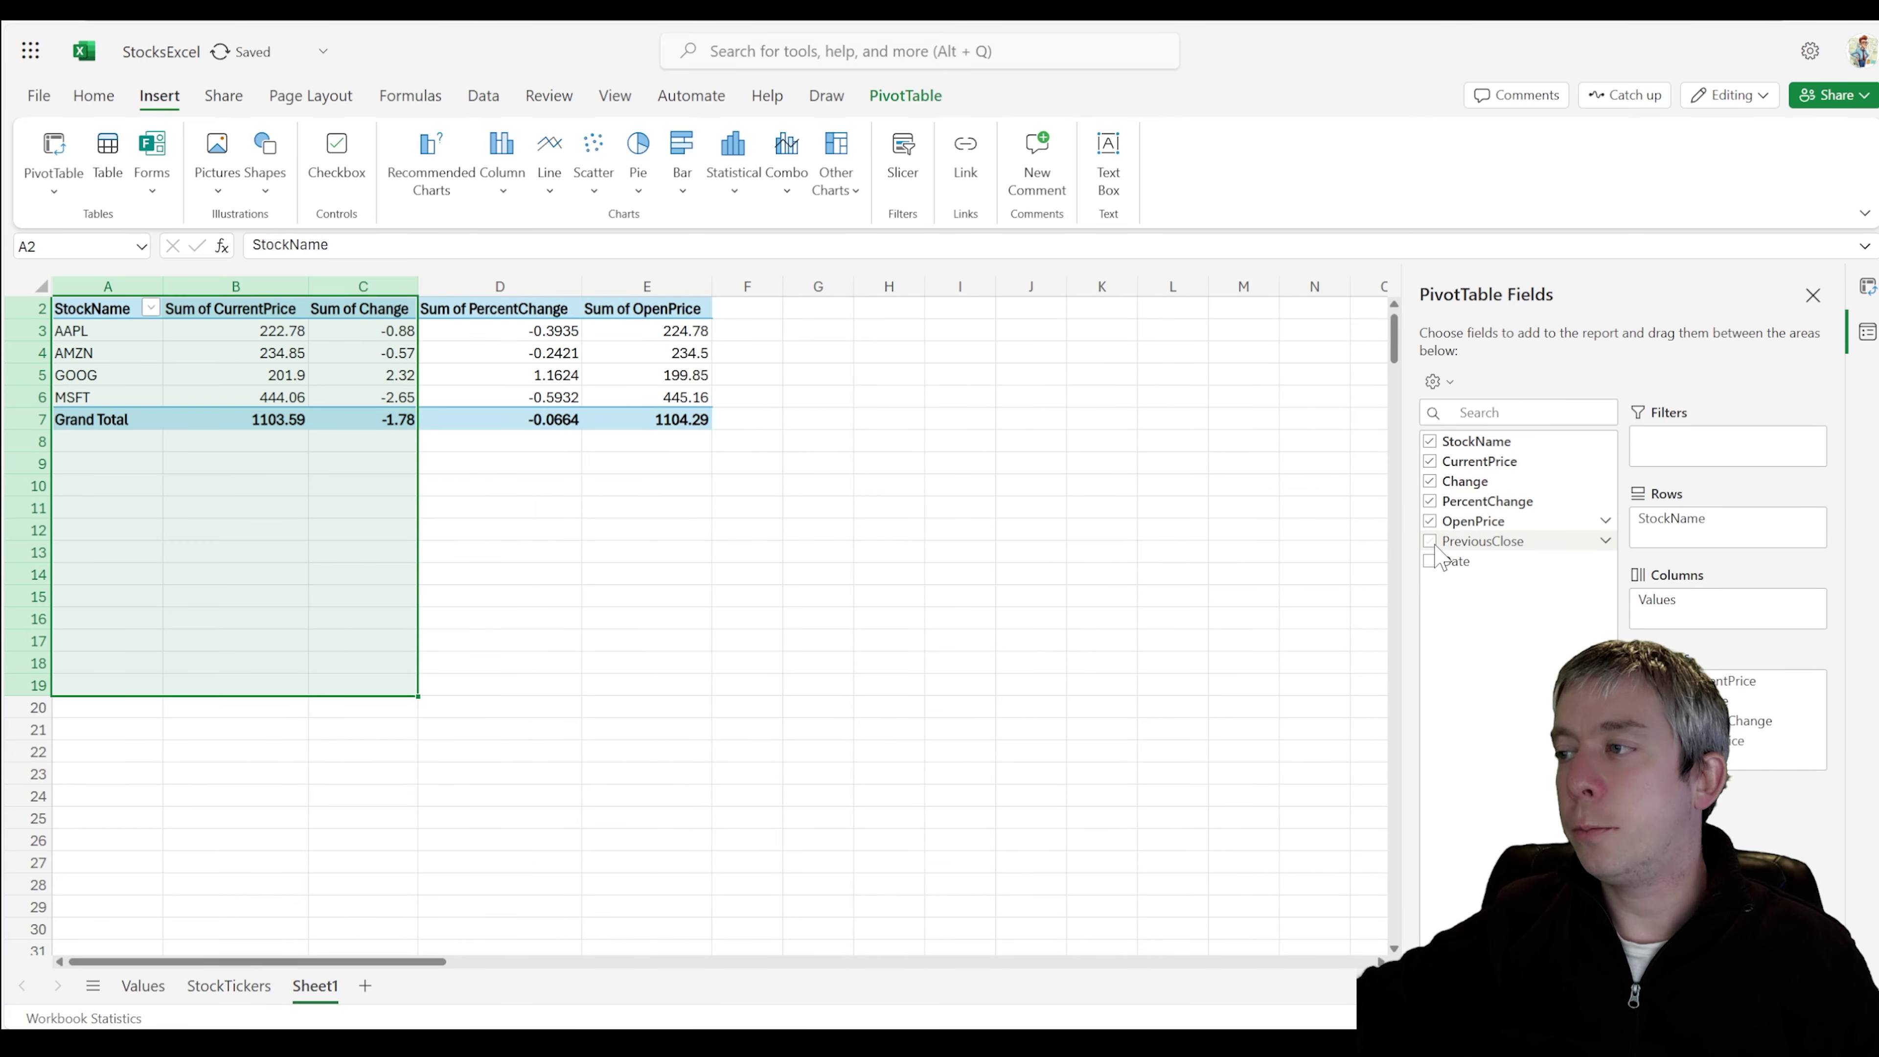
click(1429, 542)
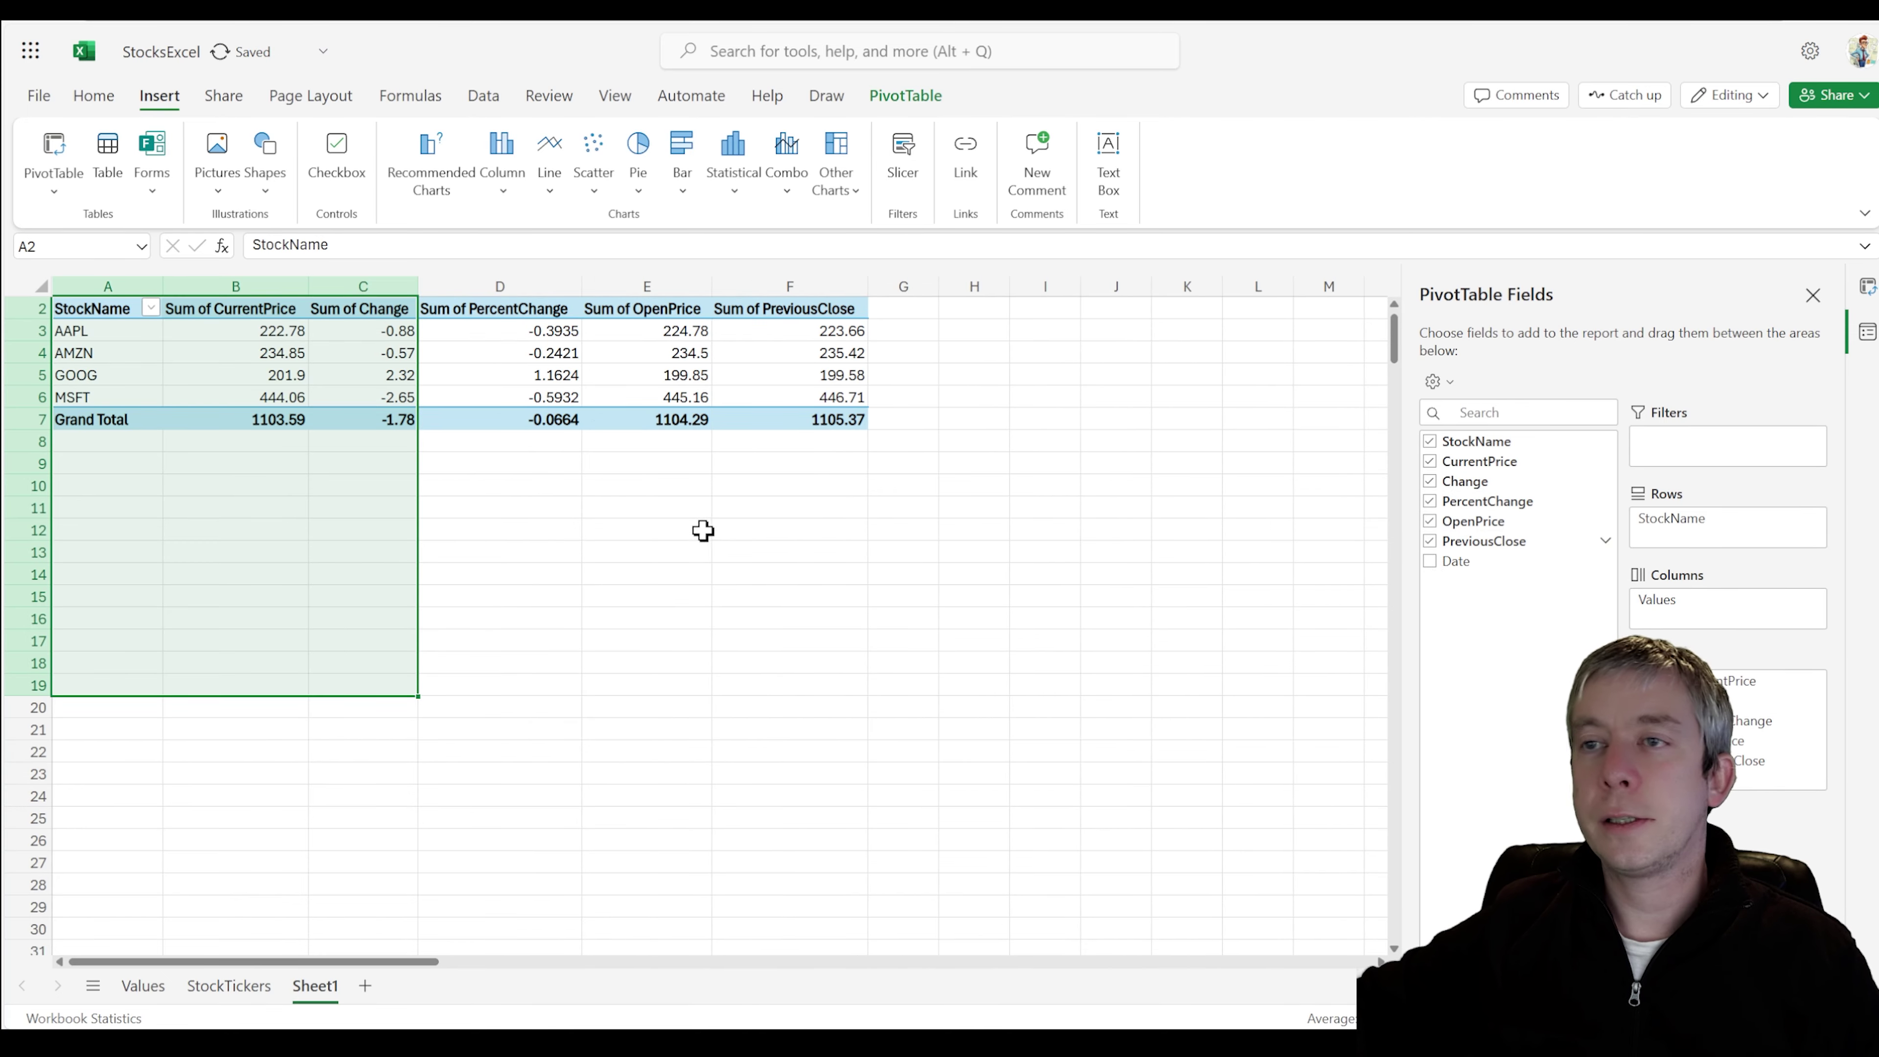
click(102, 400)
click(101, 415)
click(715, 378)
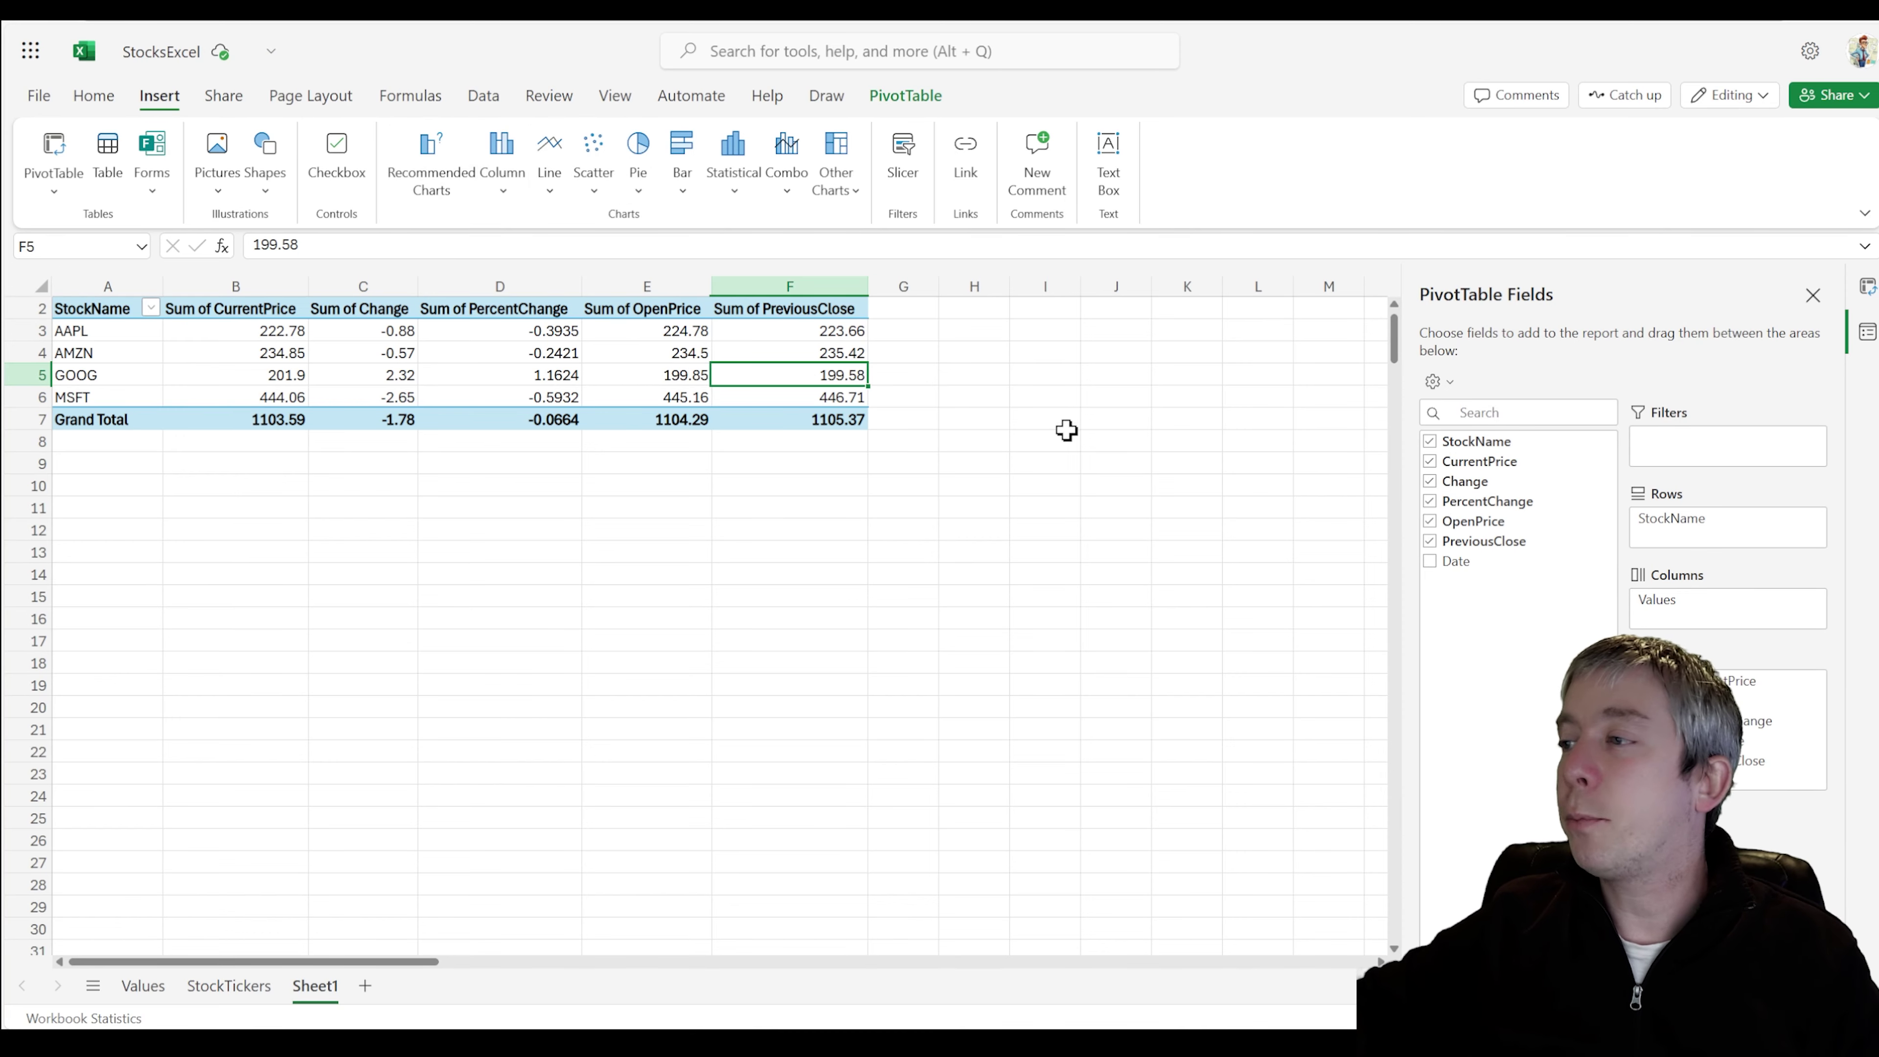
click(1429, 562)
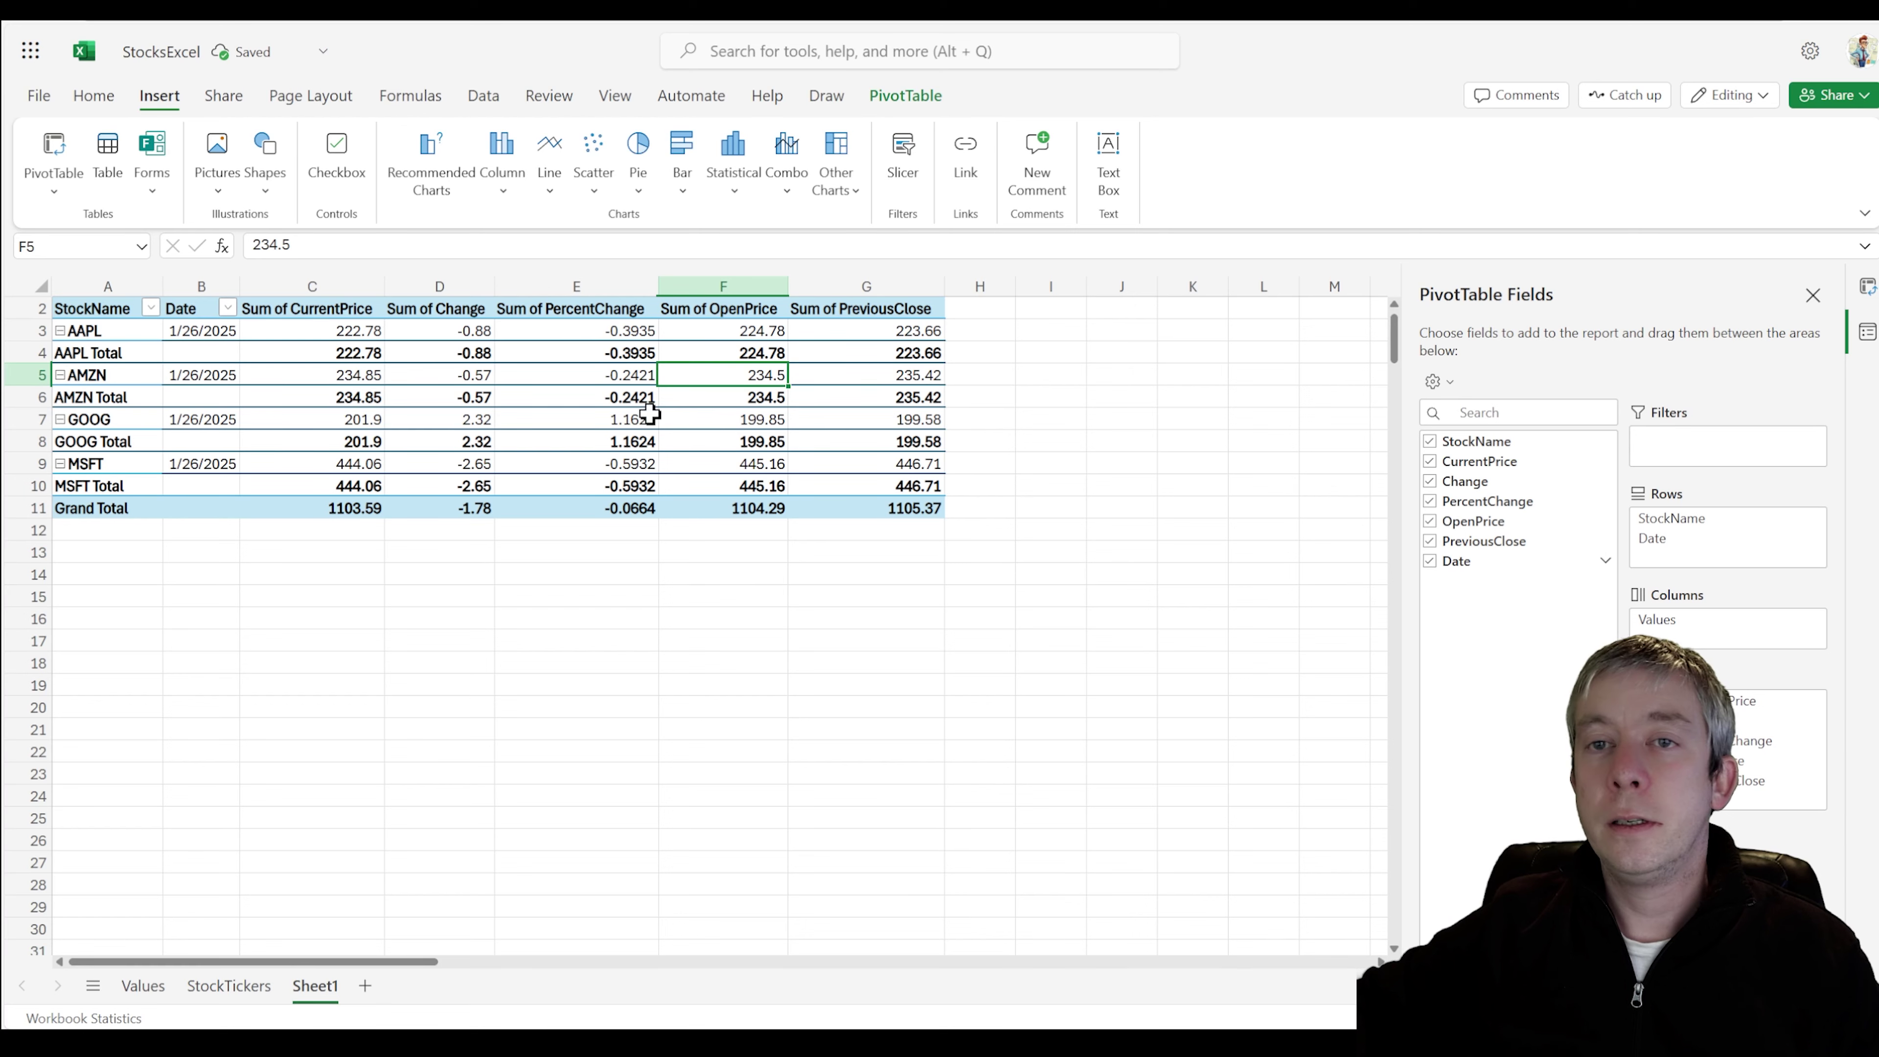
click(429, 418)
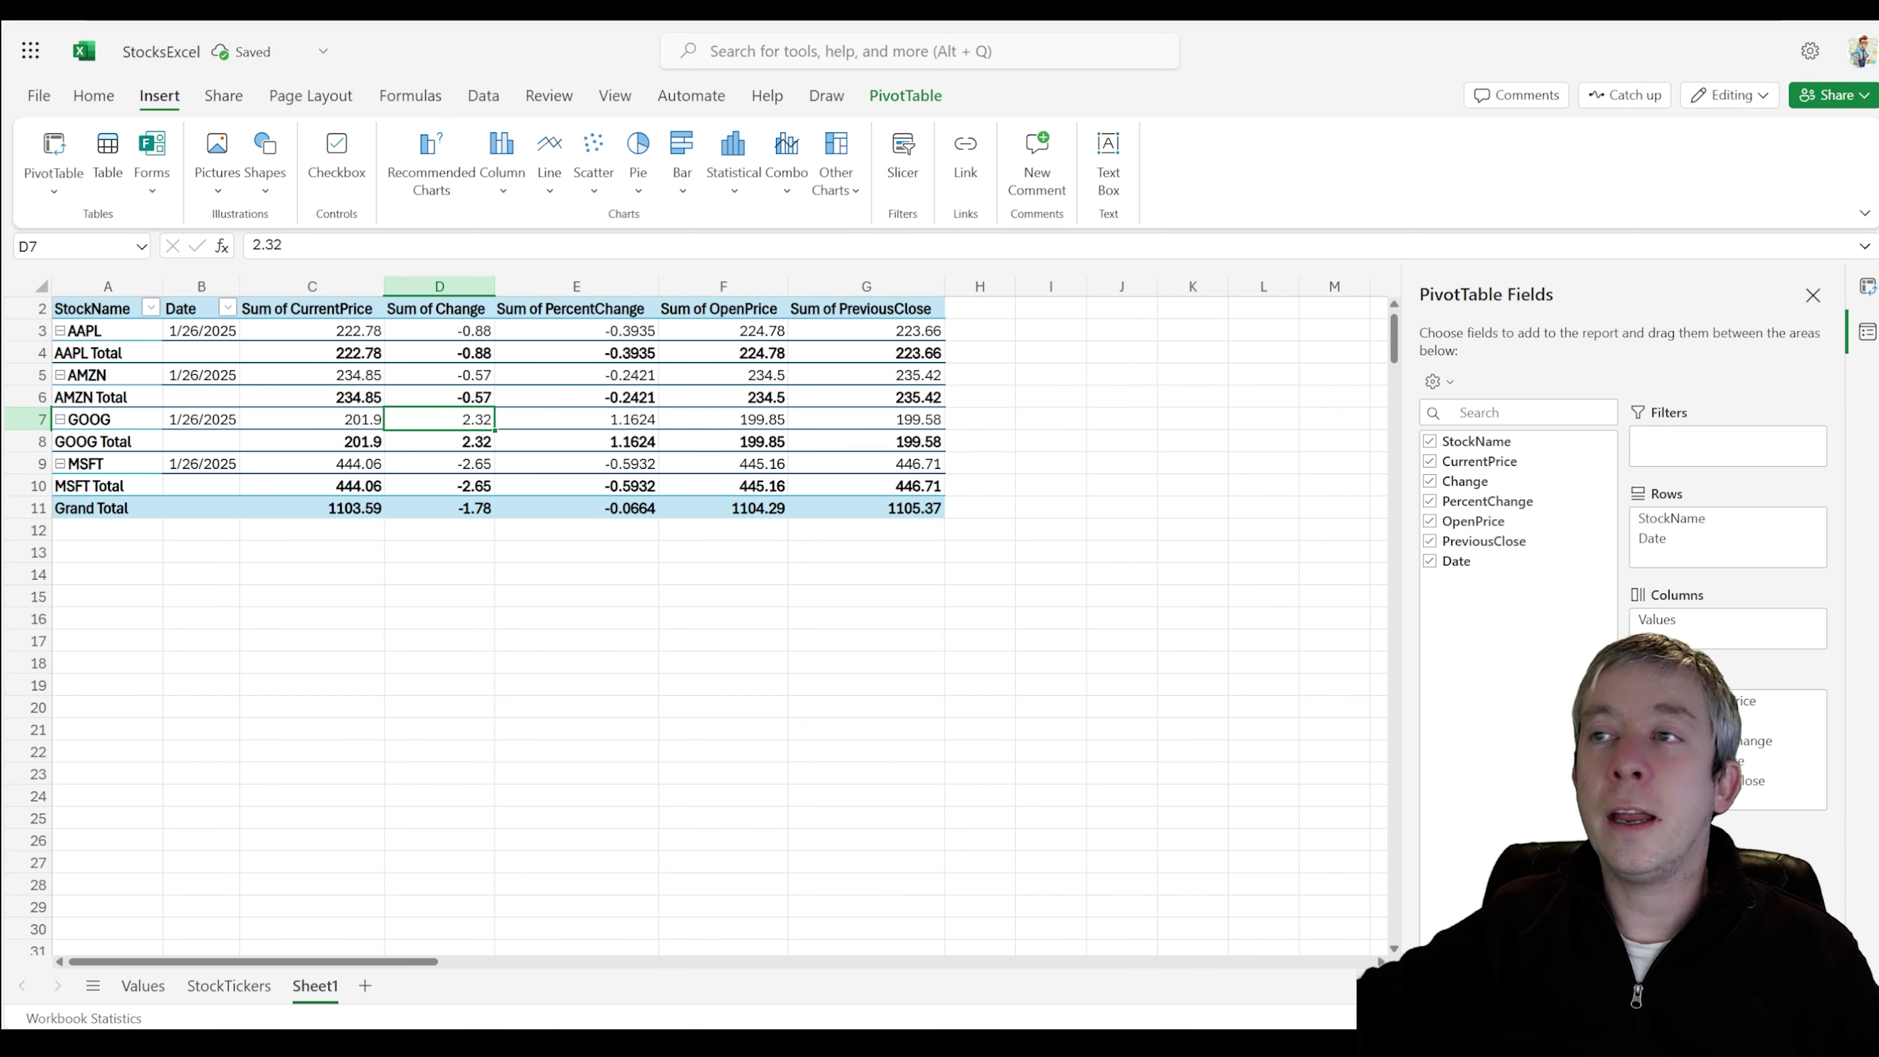
- Insert a 2-D line chart from the PivotTable and remove Change, PercentChange, OpenPrice and PreviousClose from its values
click(549, 165)
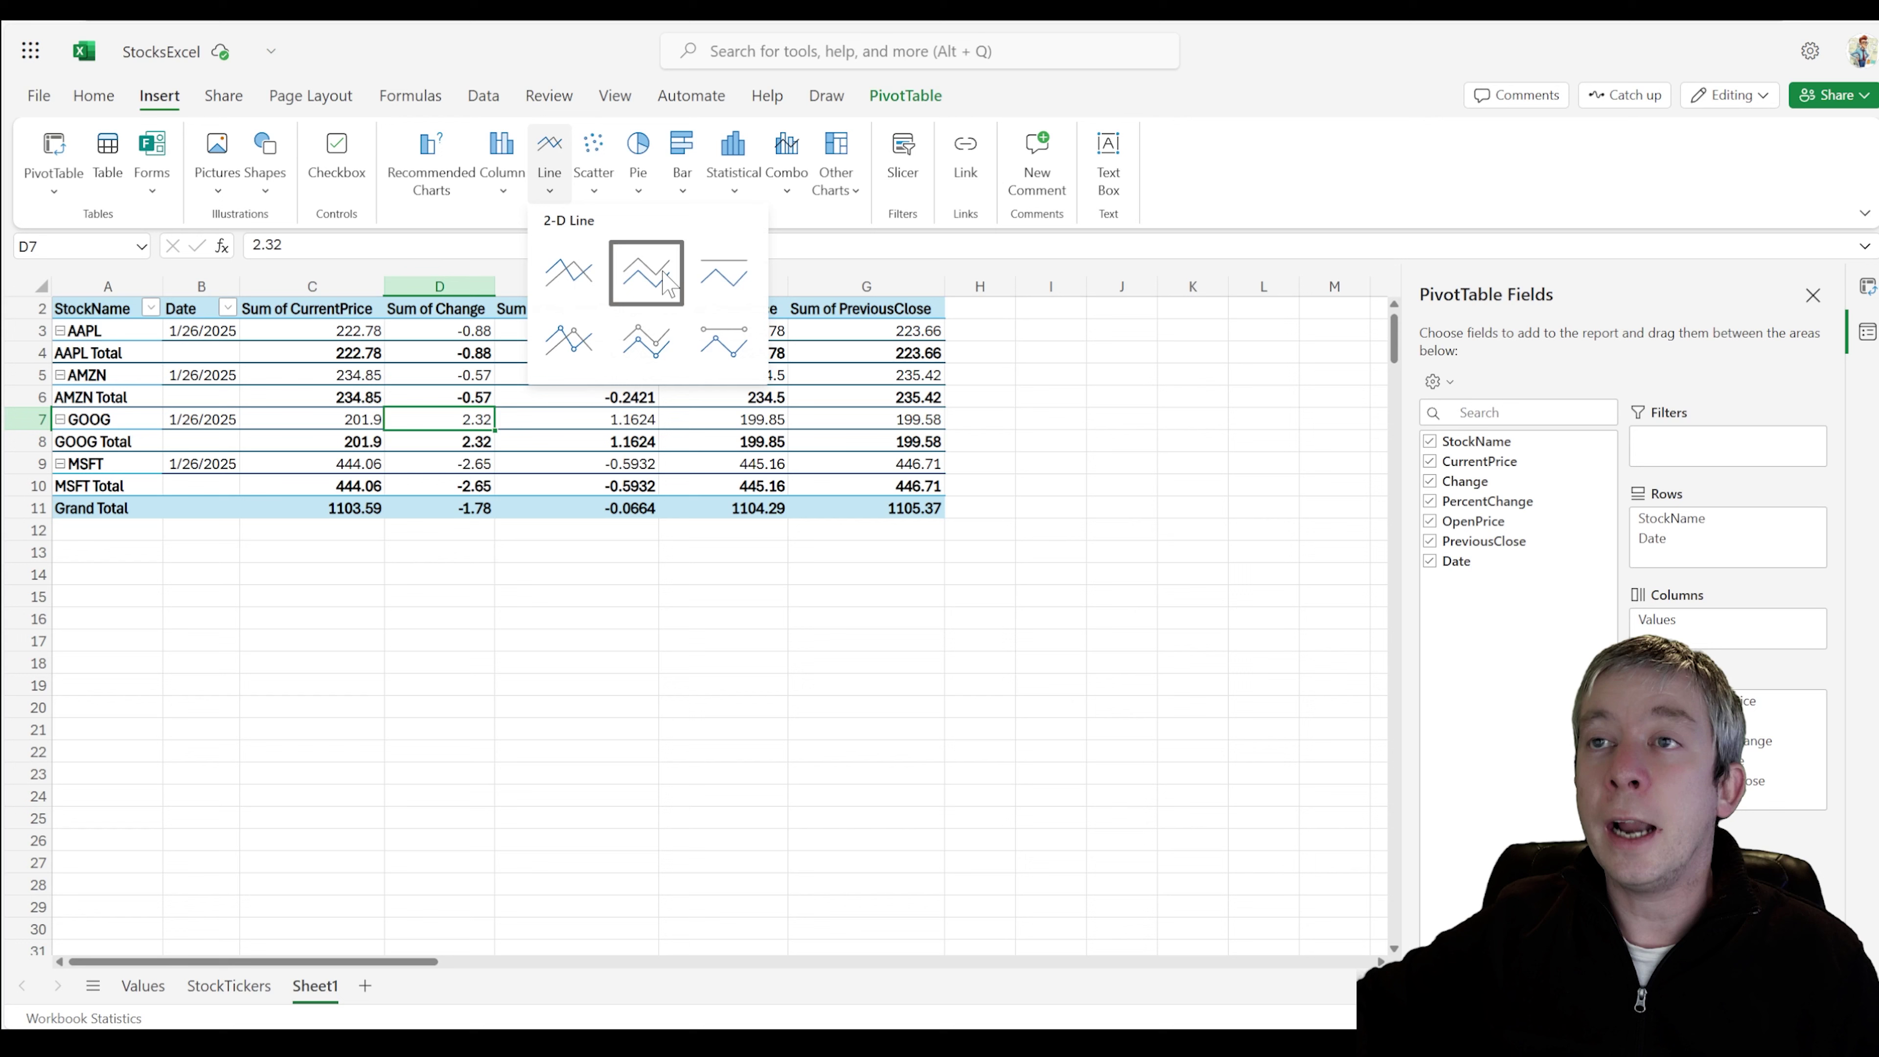
click(577, 281)
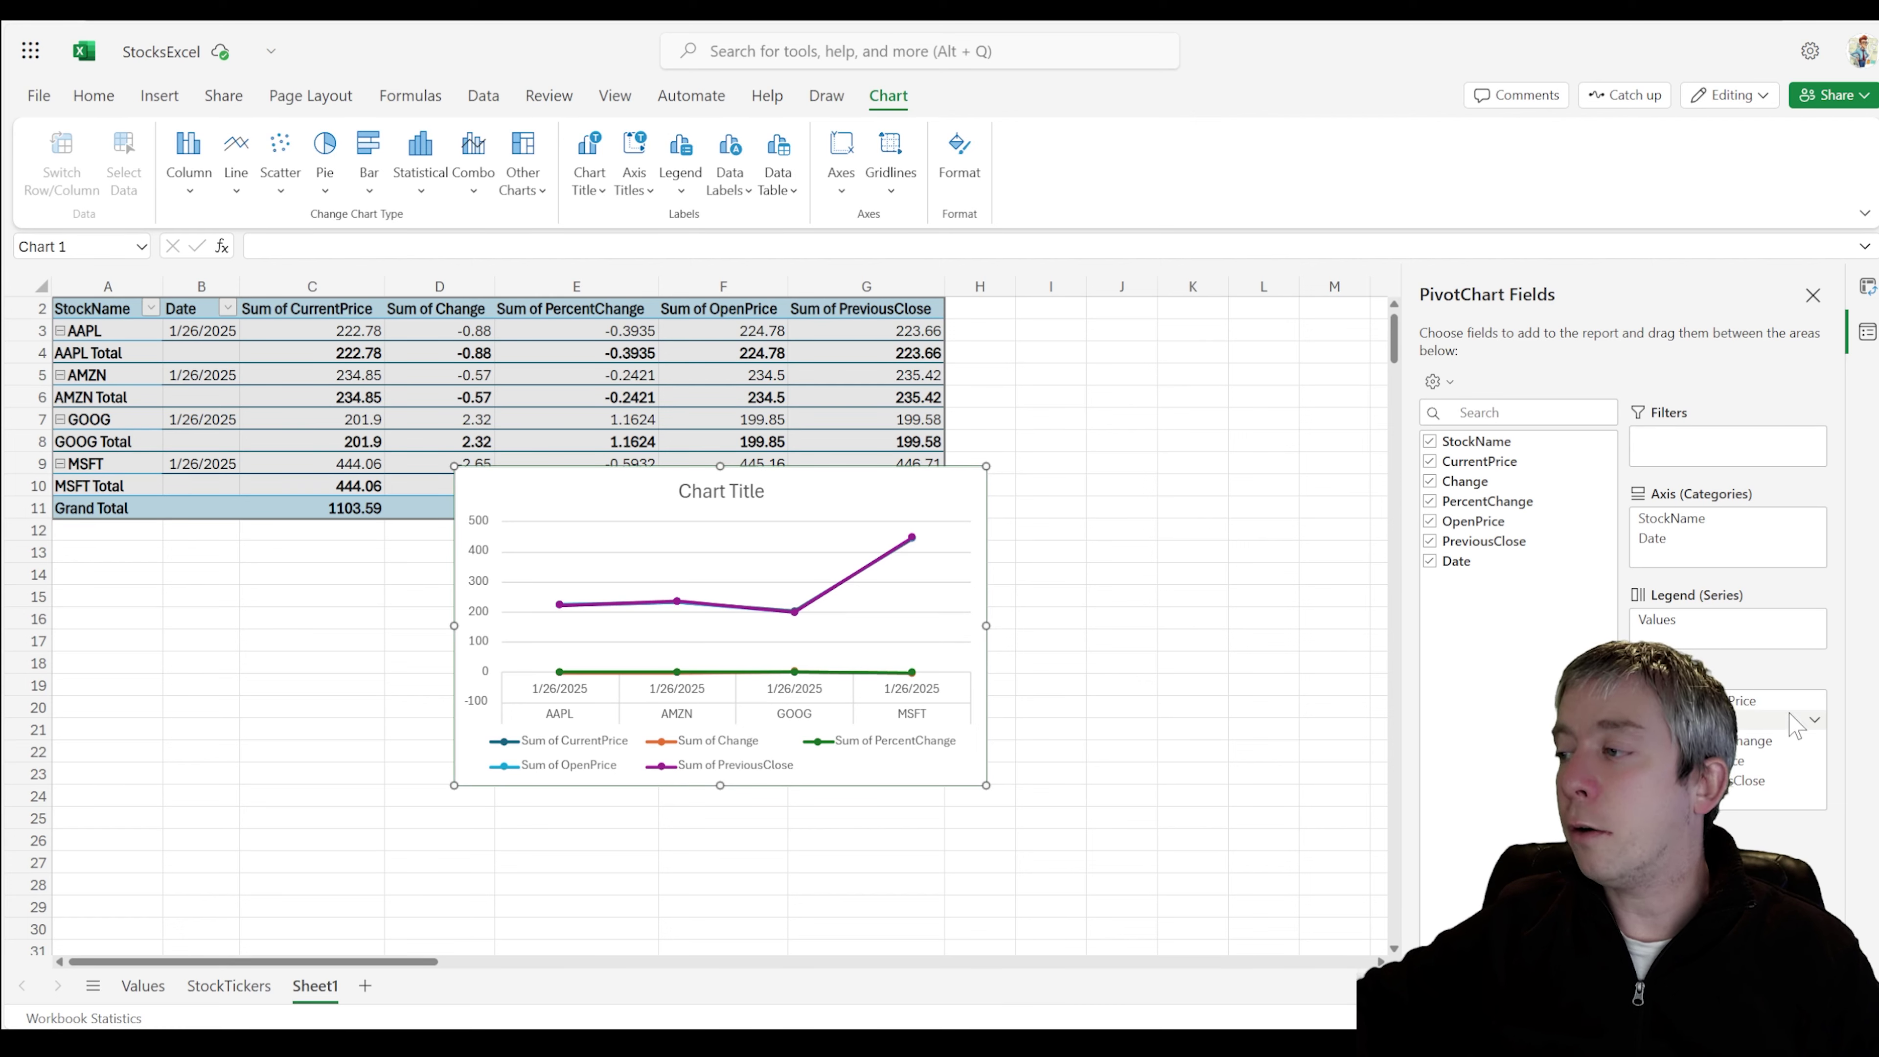
click(1814, 722)
click(1795, 655)
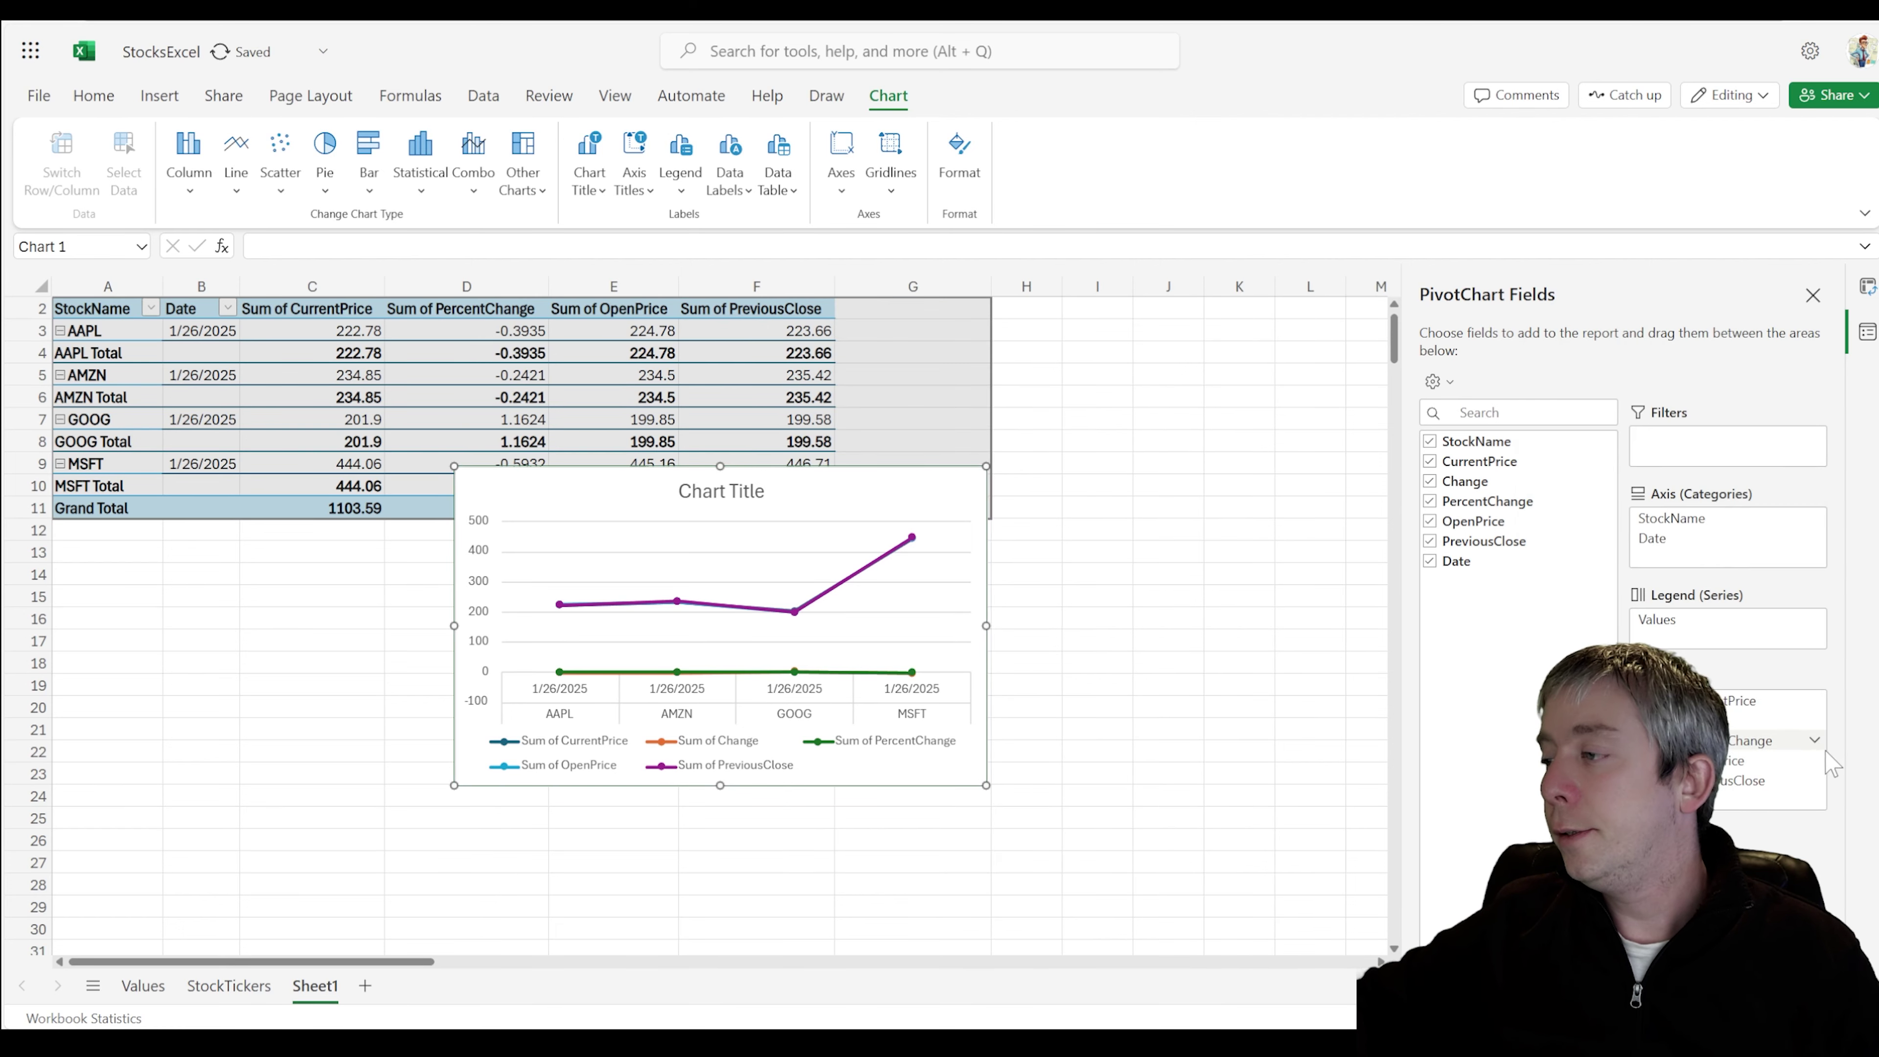
click(1815, 723)
click(1794, 653)
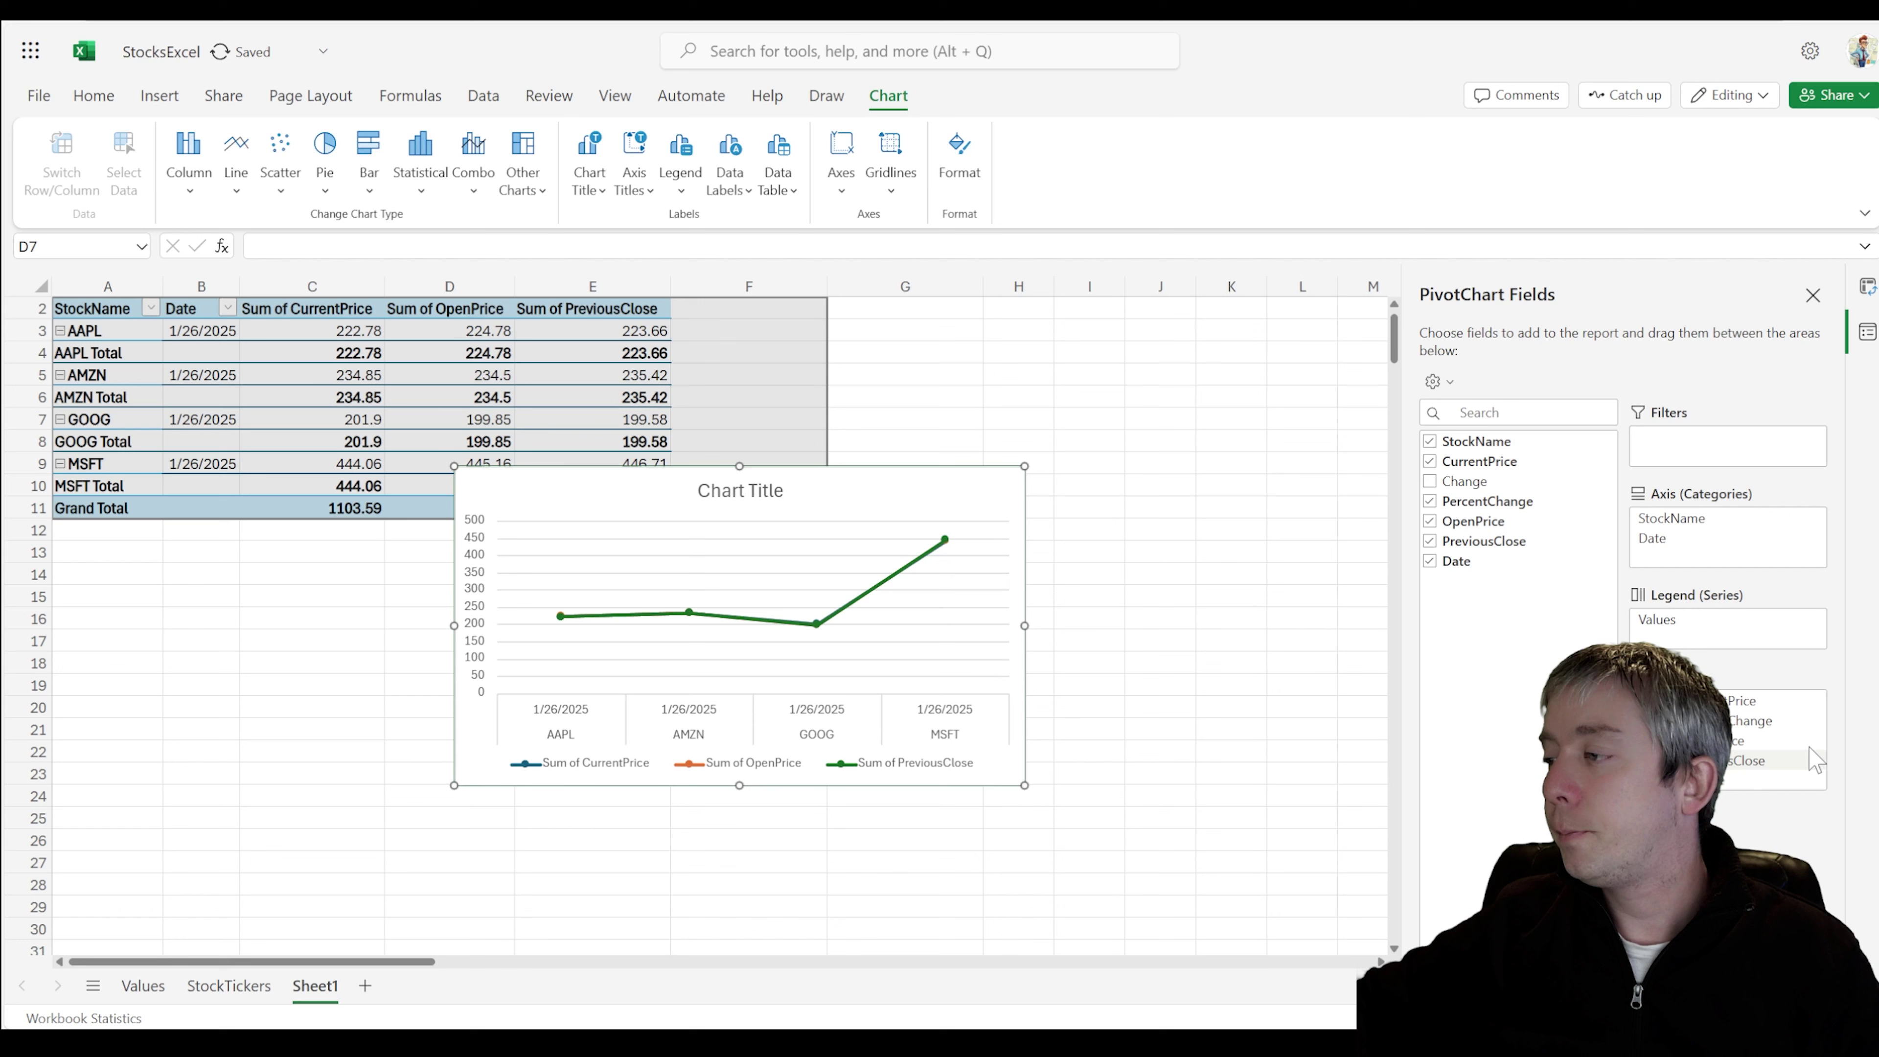
click(1802, 718)
click(1795, 653)
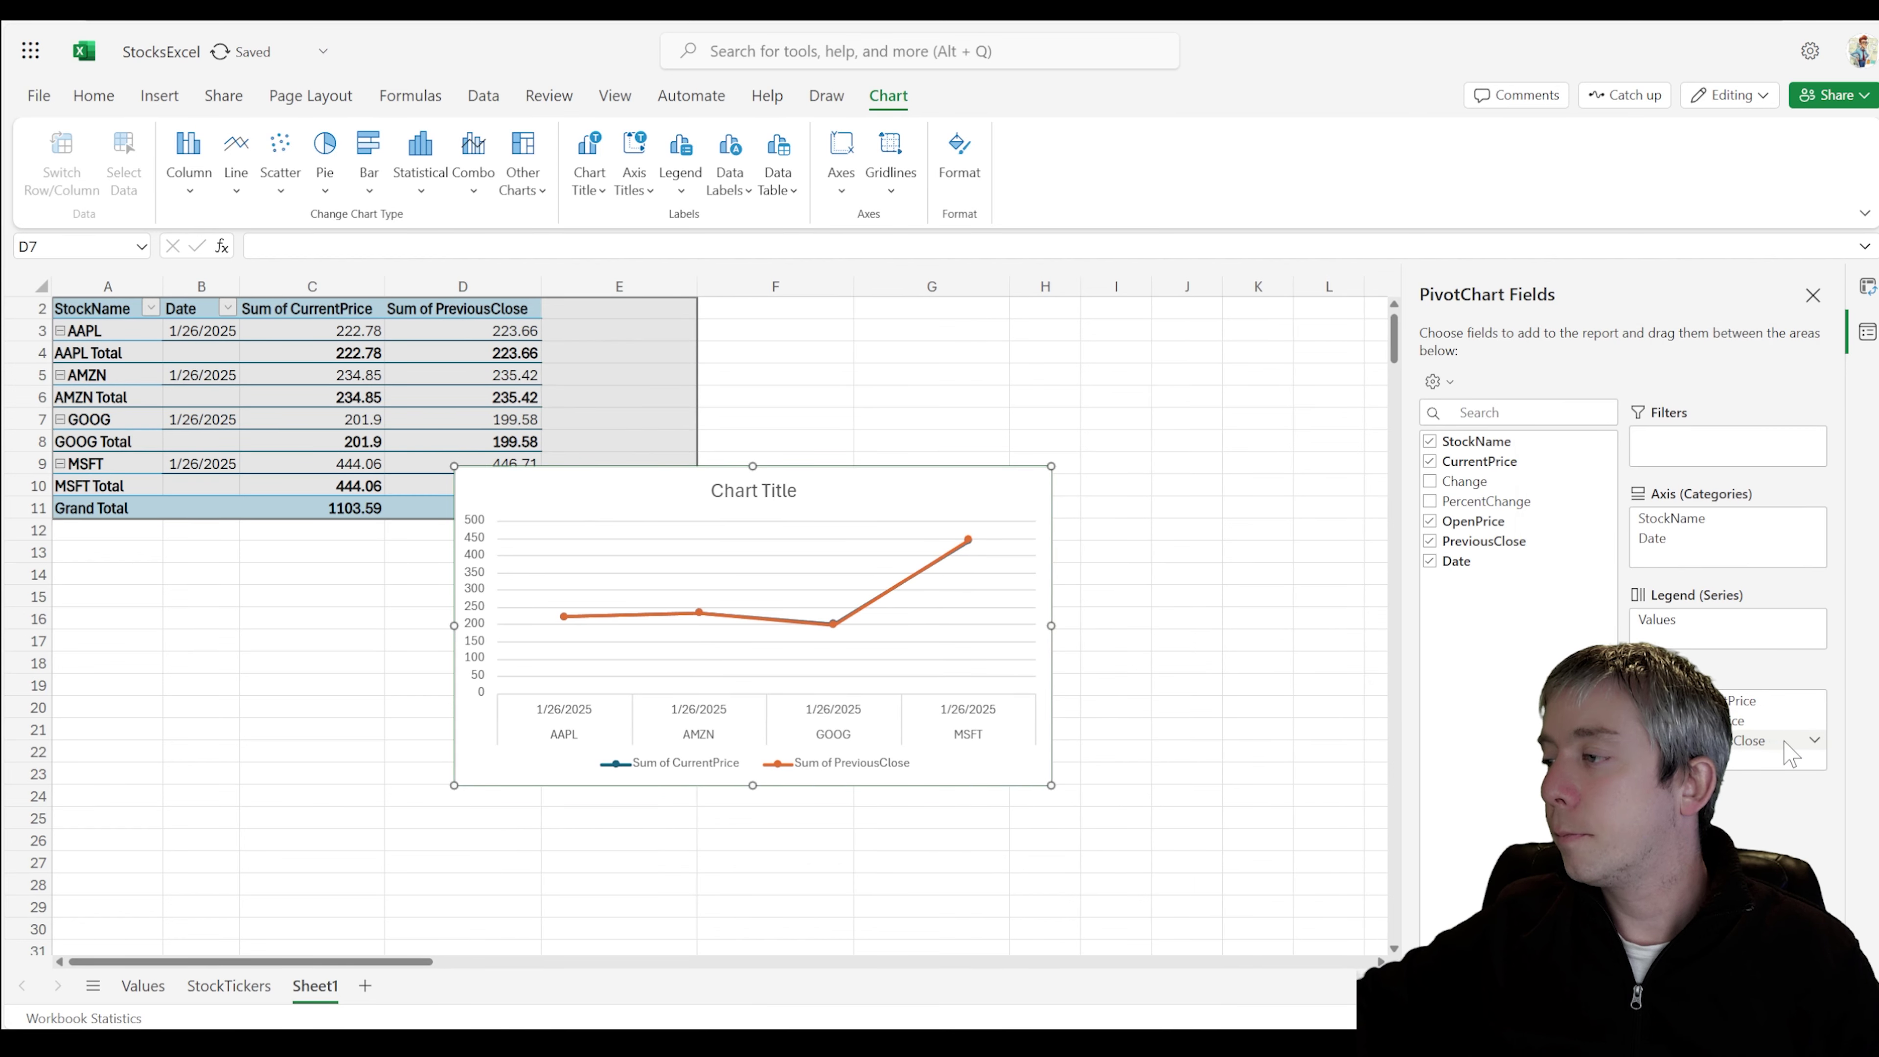
click(1815, 724)
click(1794, 653)
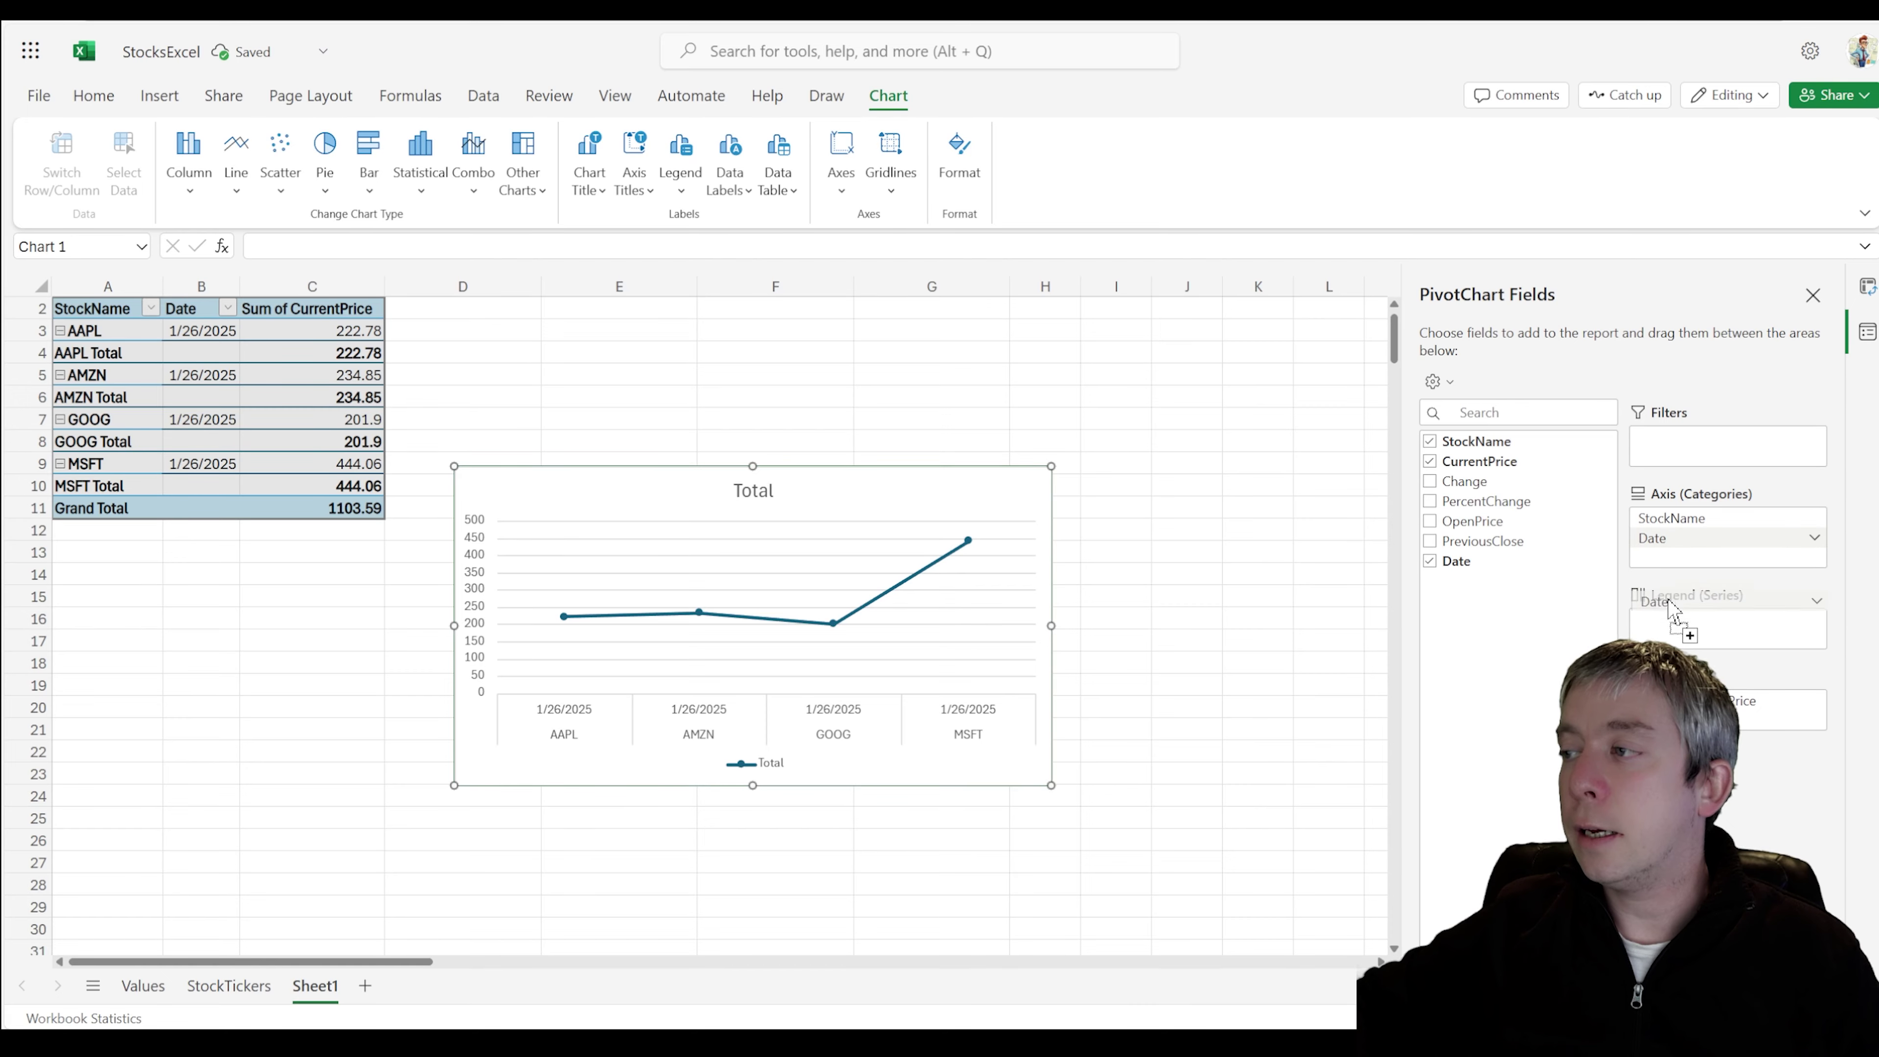
- Move the line chart farther away from the PivotTable on Sheet1
drag(1666, 537, 1663, 549)
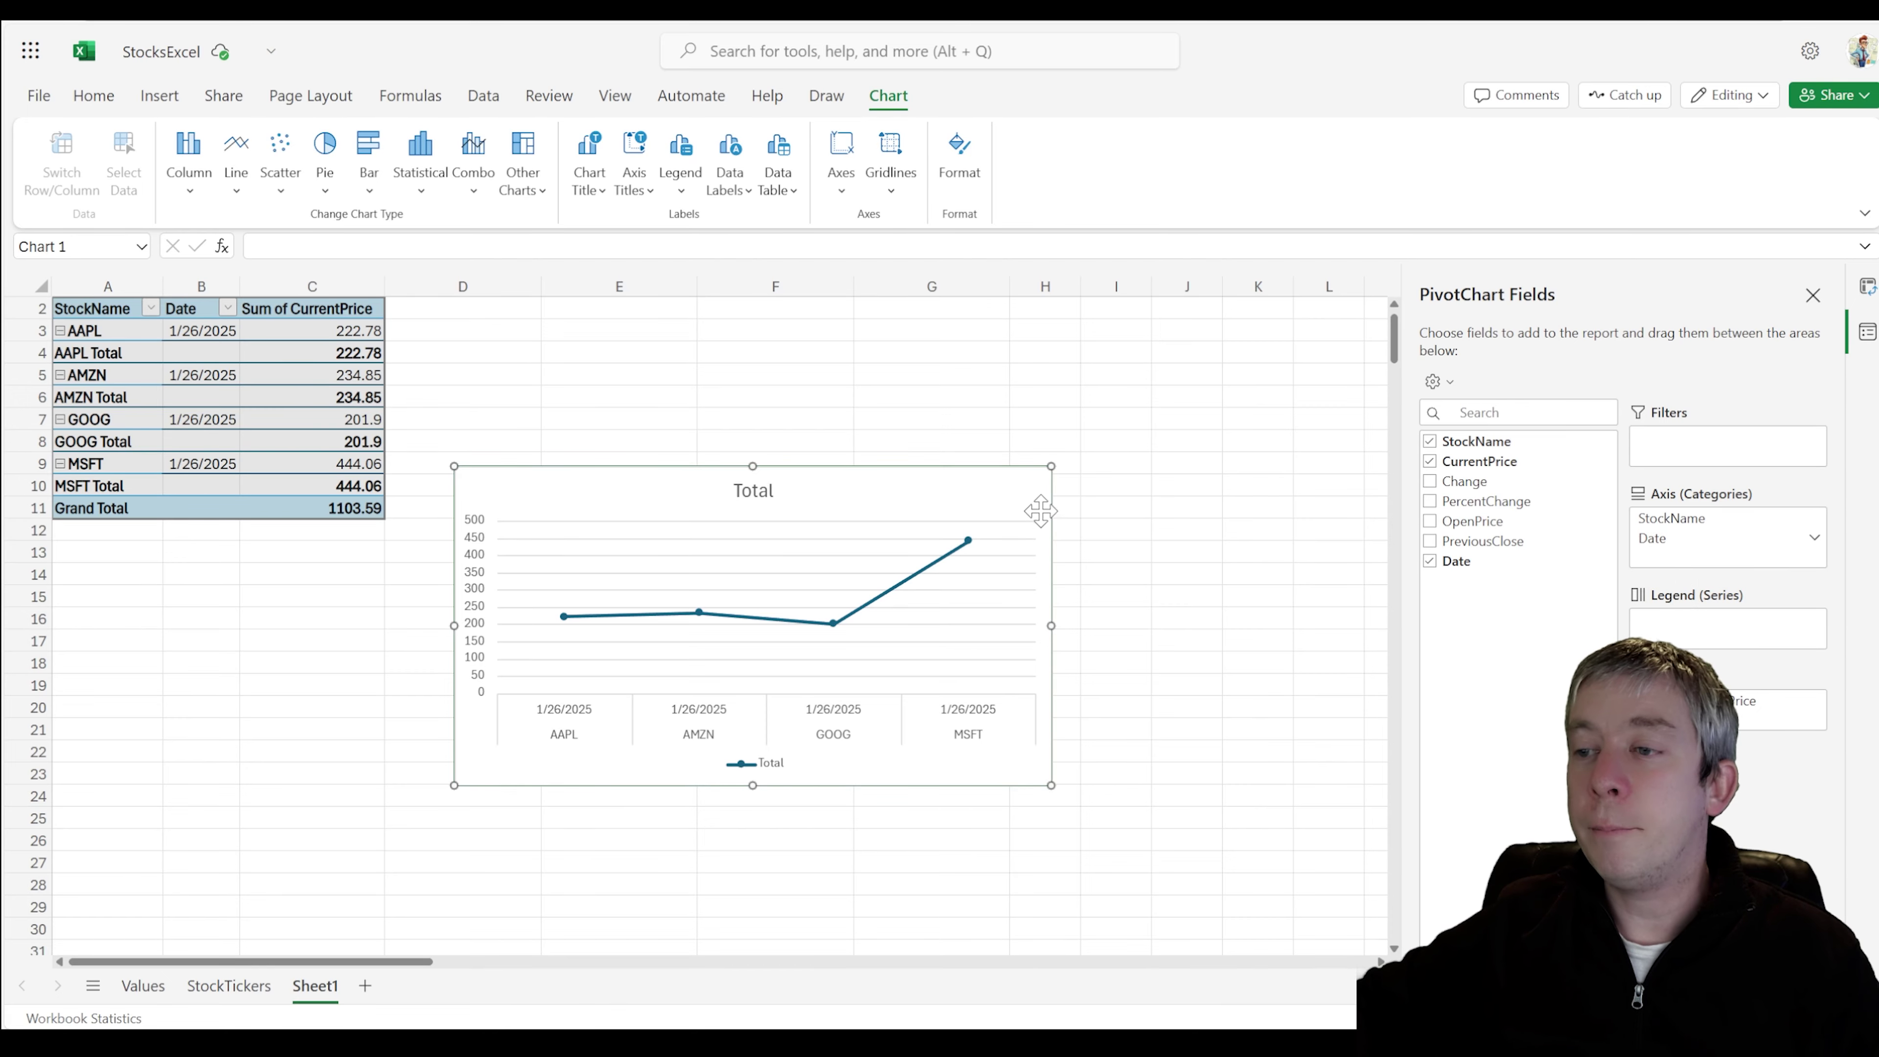
drag(1041, 511, 995, 536)
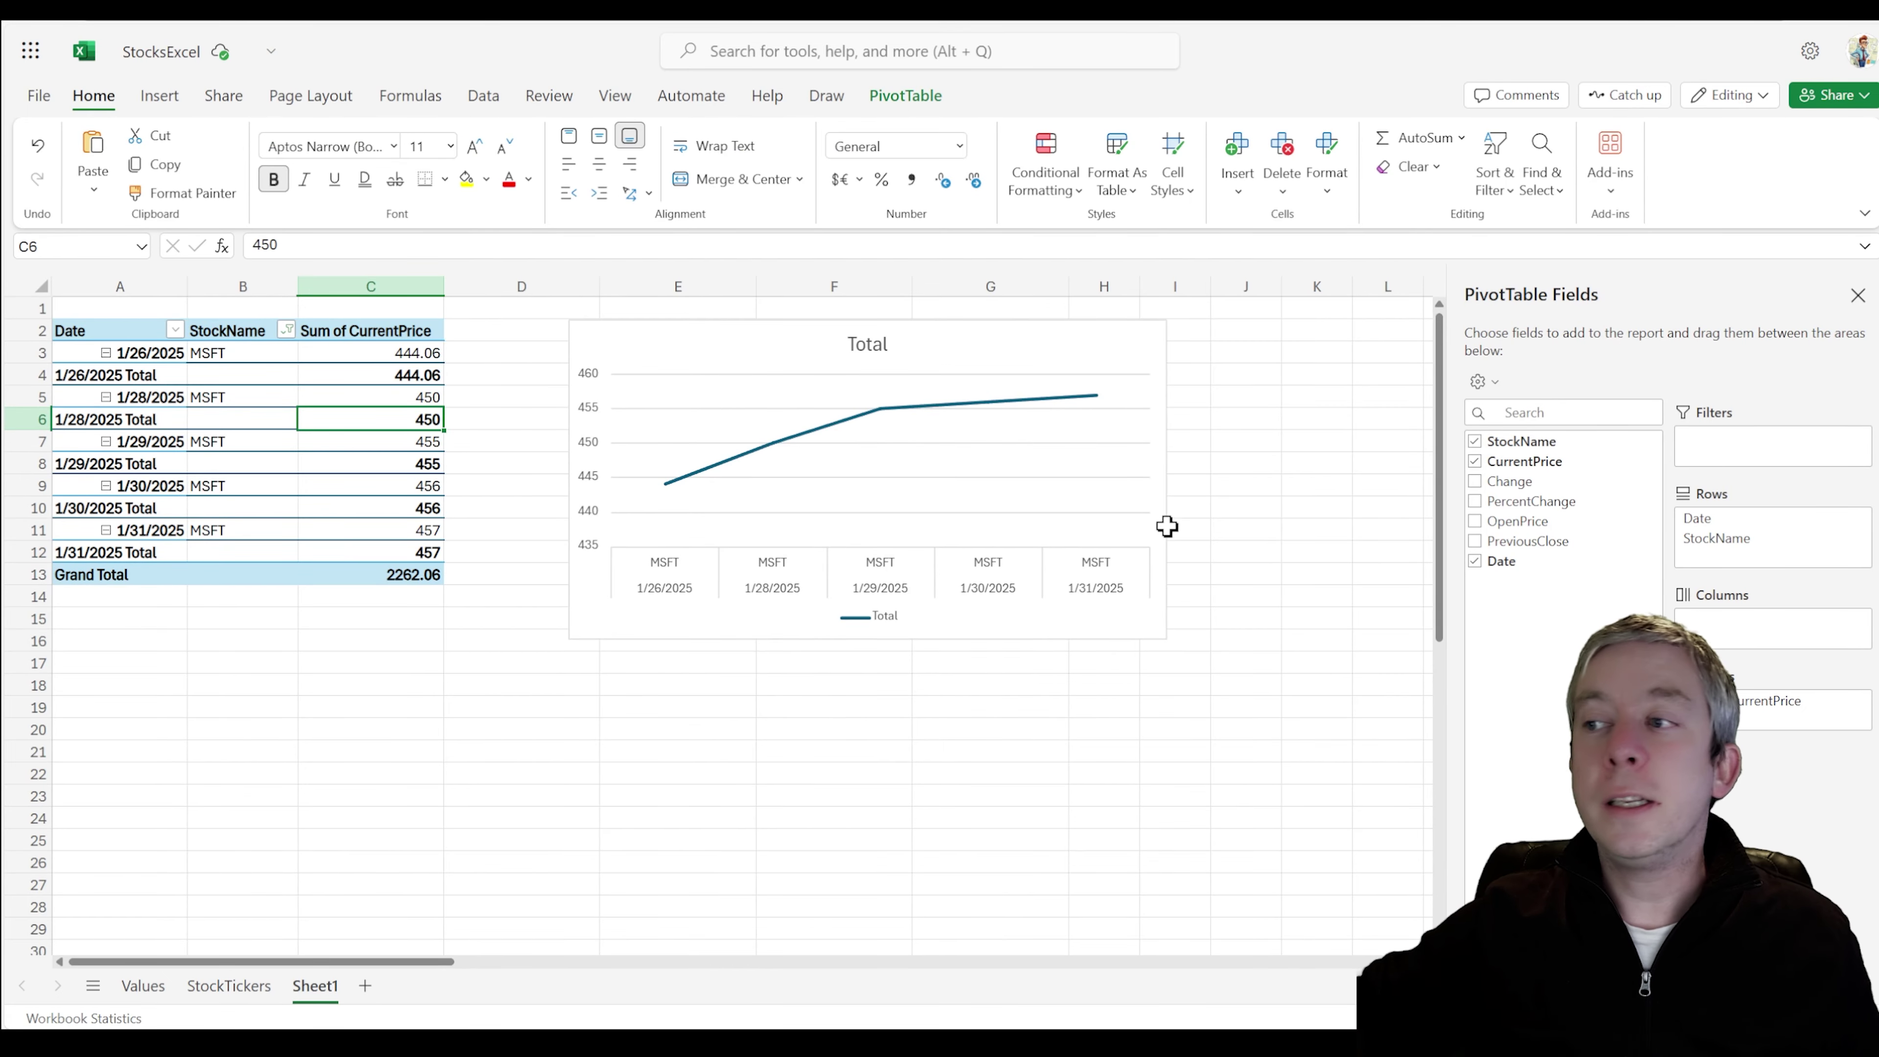
drag(1168, 526, 1339, 529)
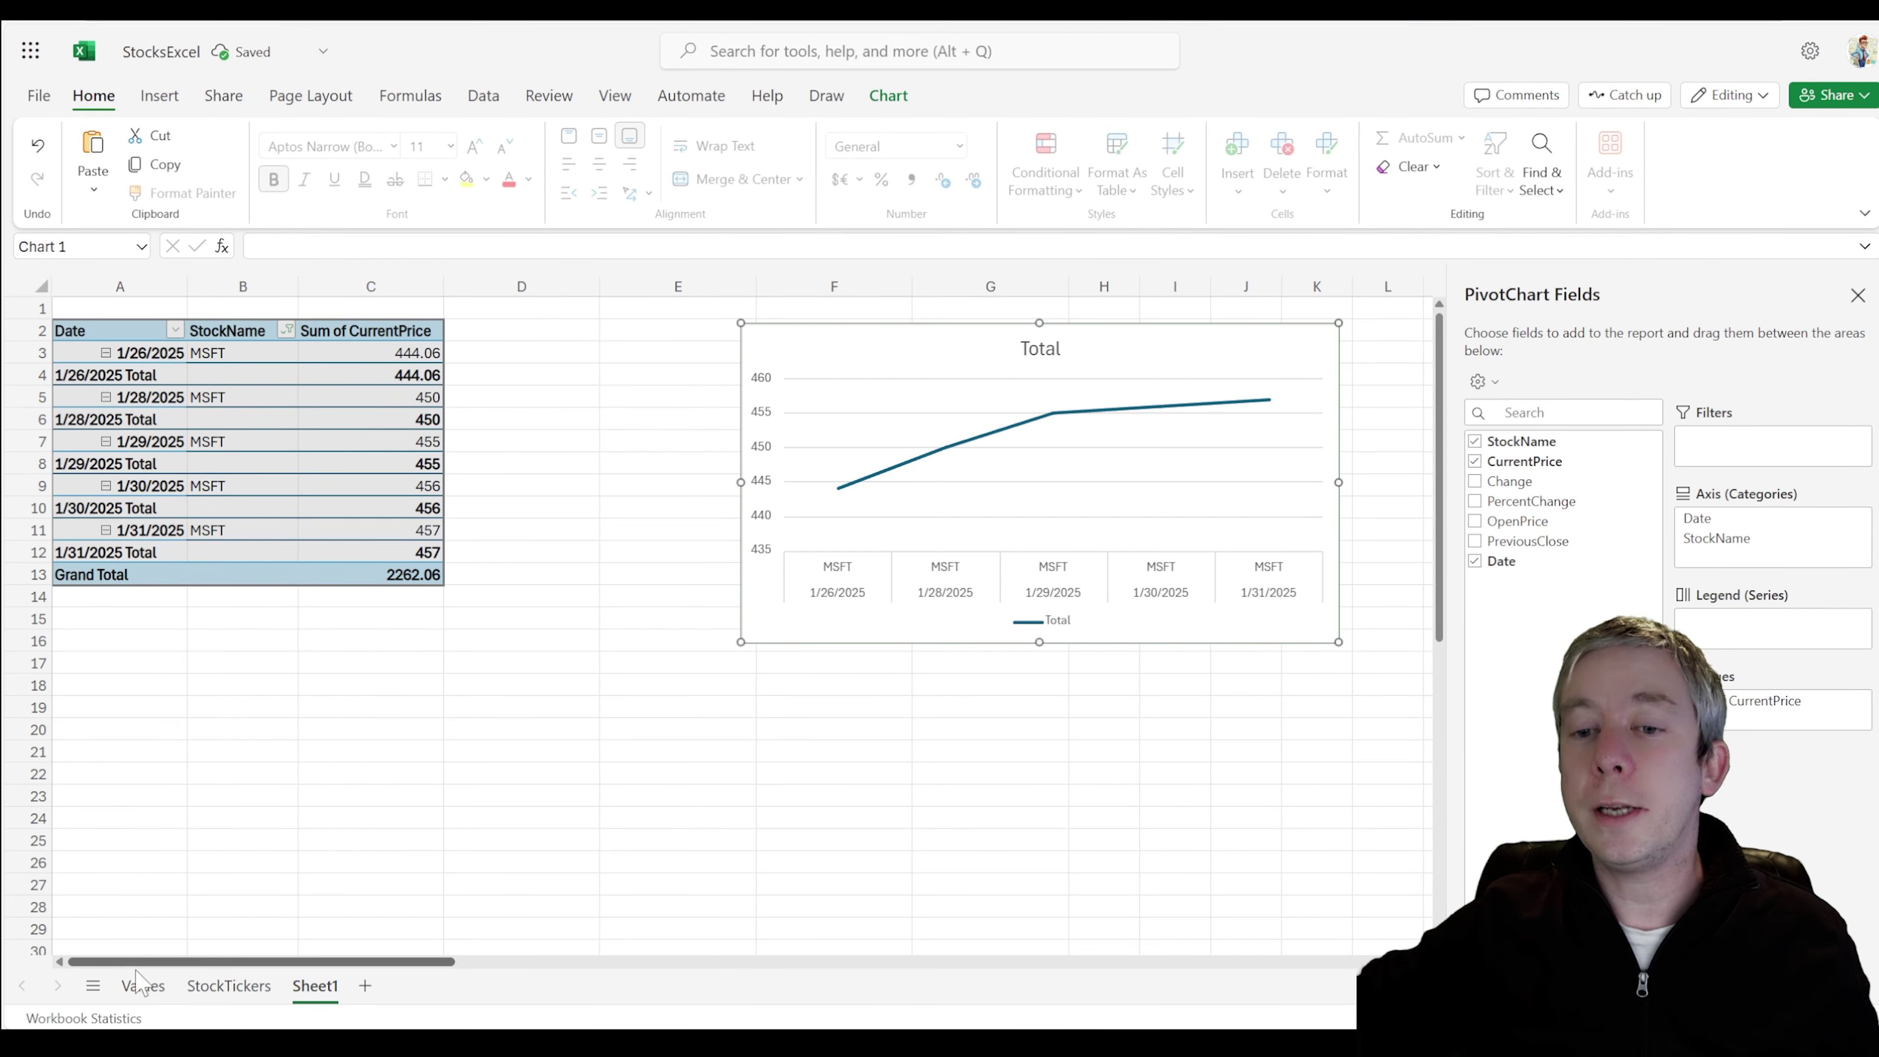
- On the Values sheet, copy the four tickers in A2:A5 and paste them into the StockName column starting at A6, A10 and A14
click(143, 985)
drag(674, 962, 155, 918)
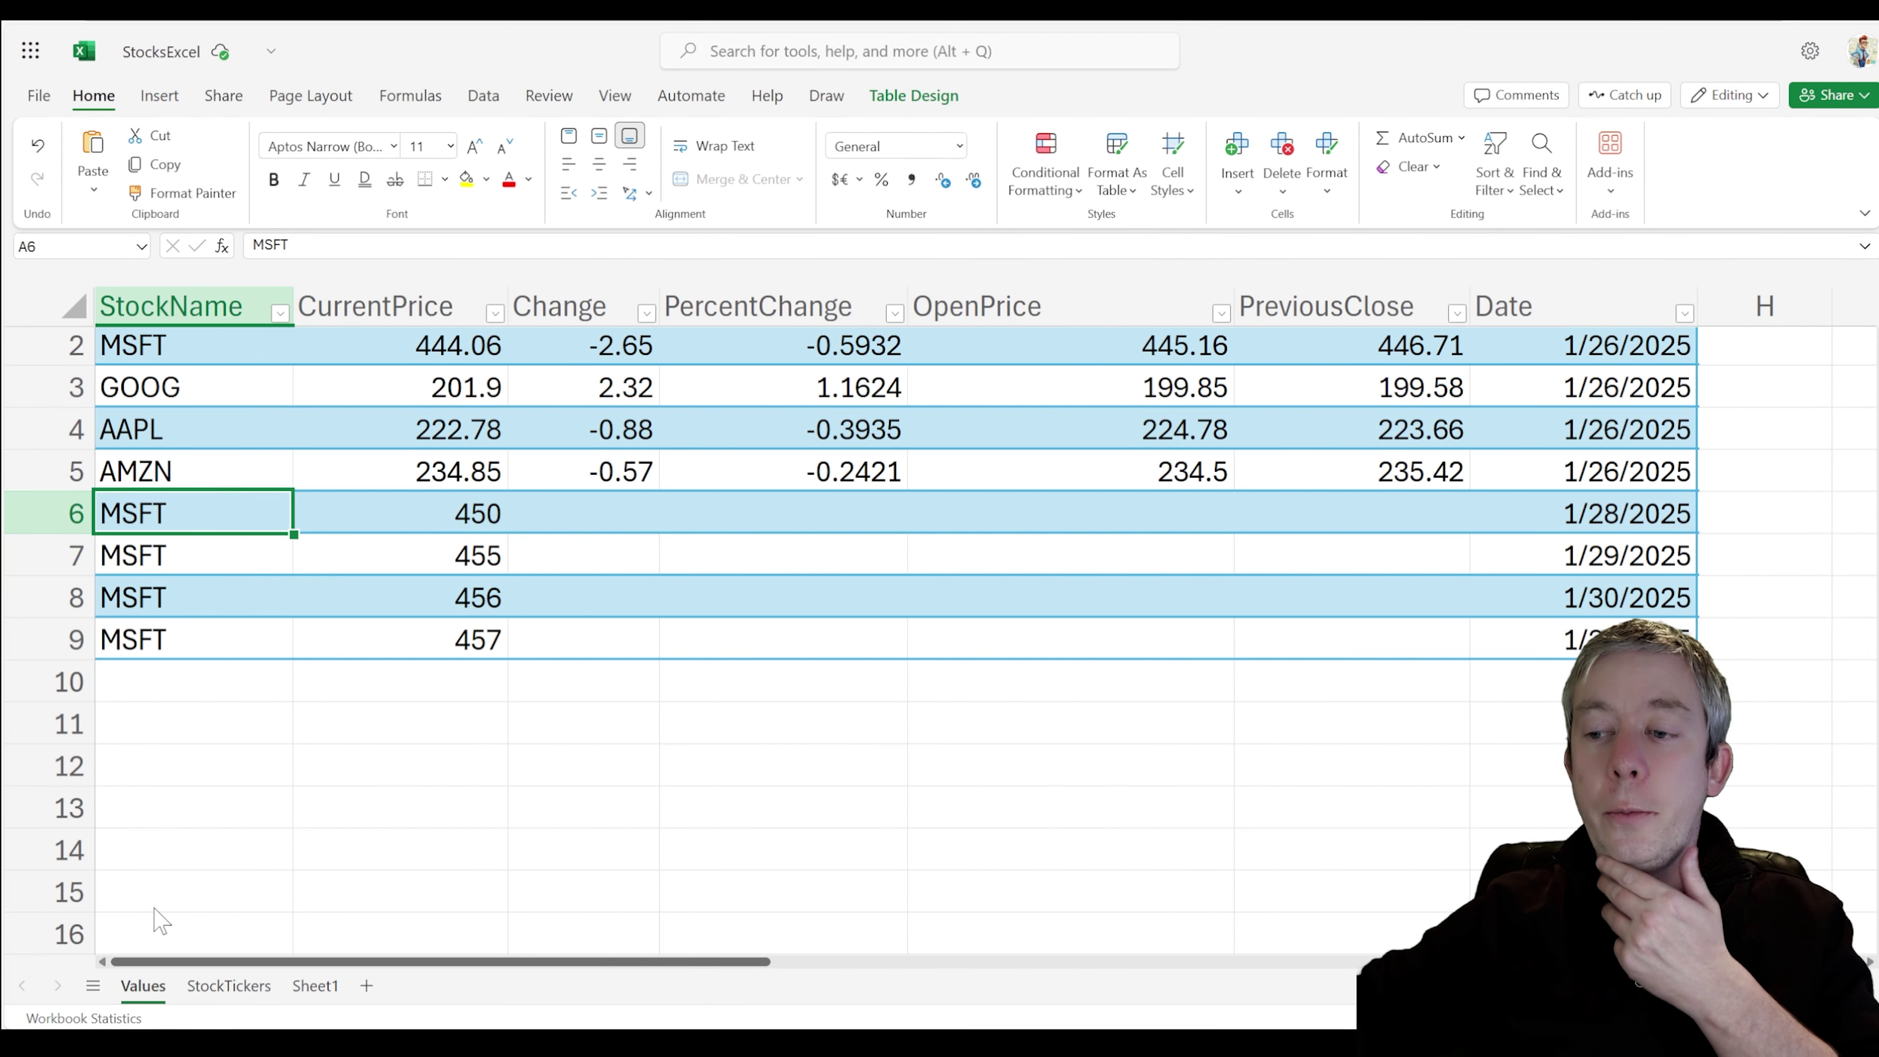
drag(172, 553, 1581, 621)
click(215, 591)
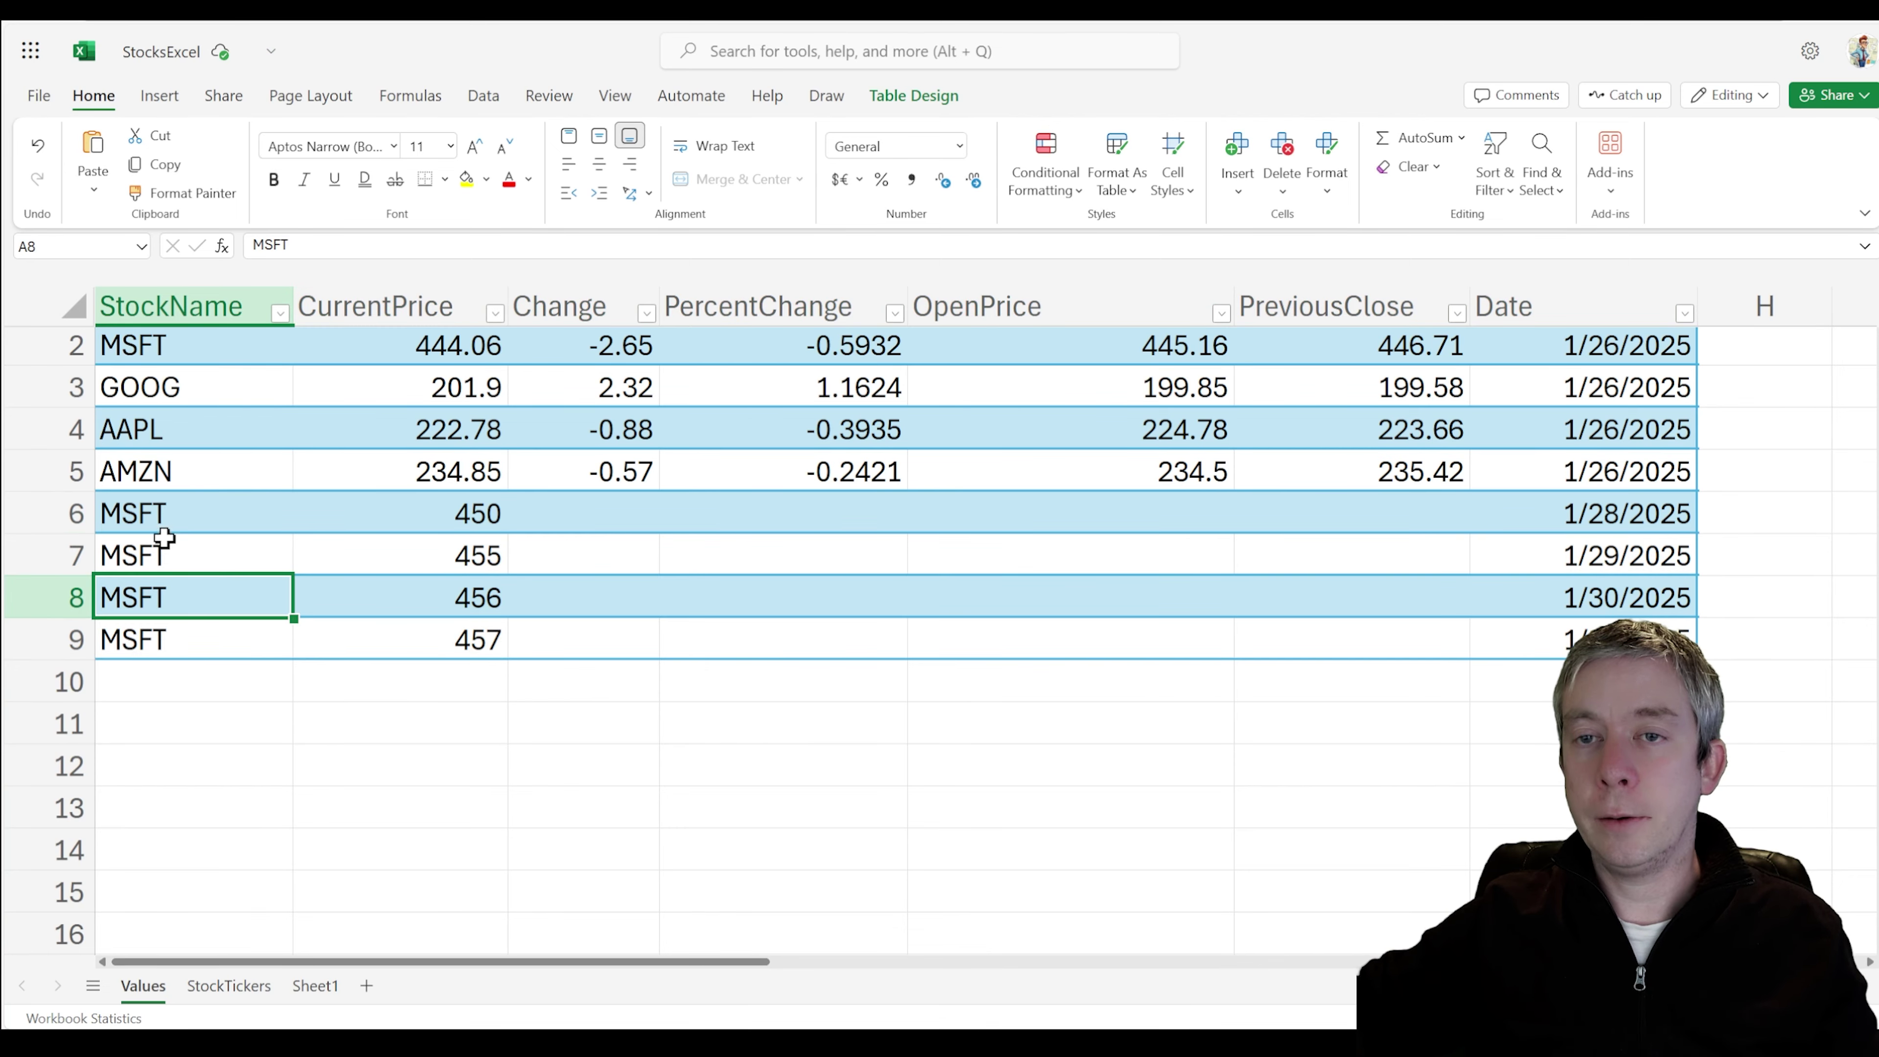
scroll(191, 475, up, 1)
drag(167, 391, 176, 503)
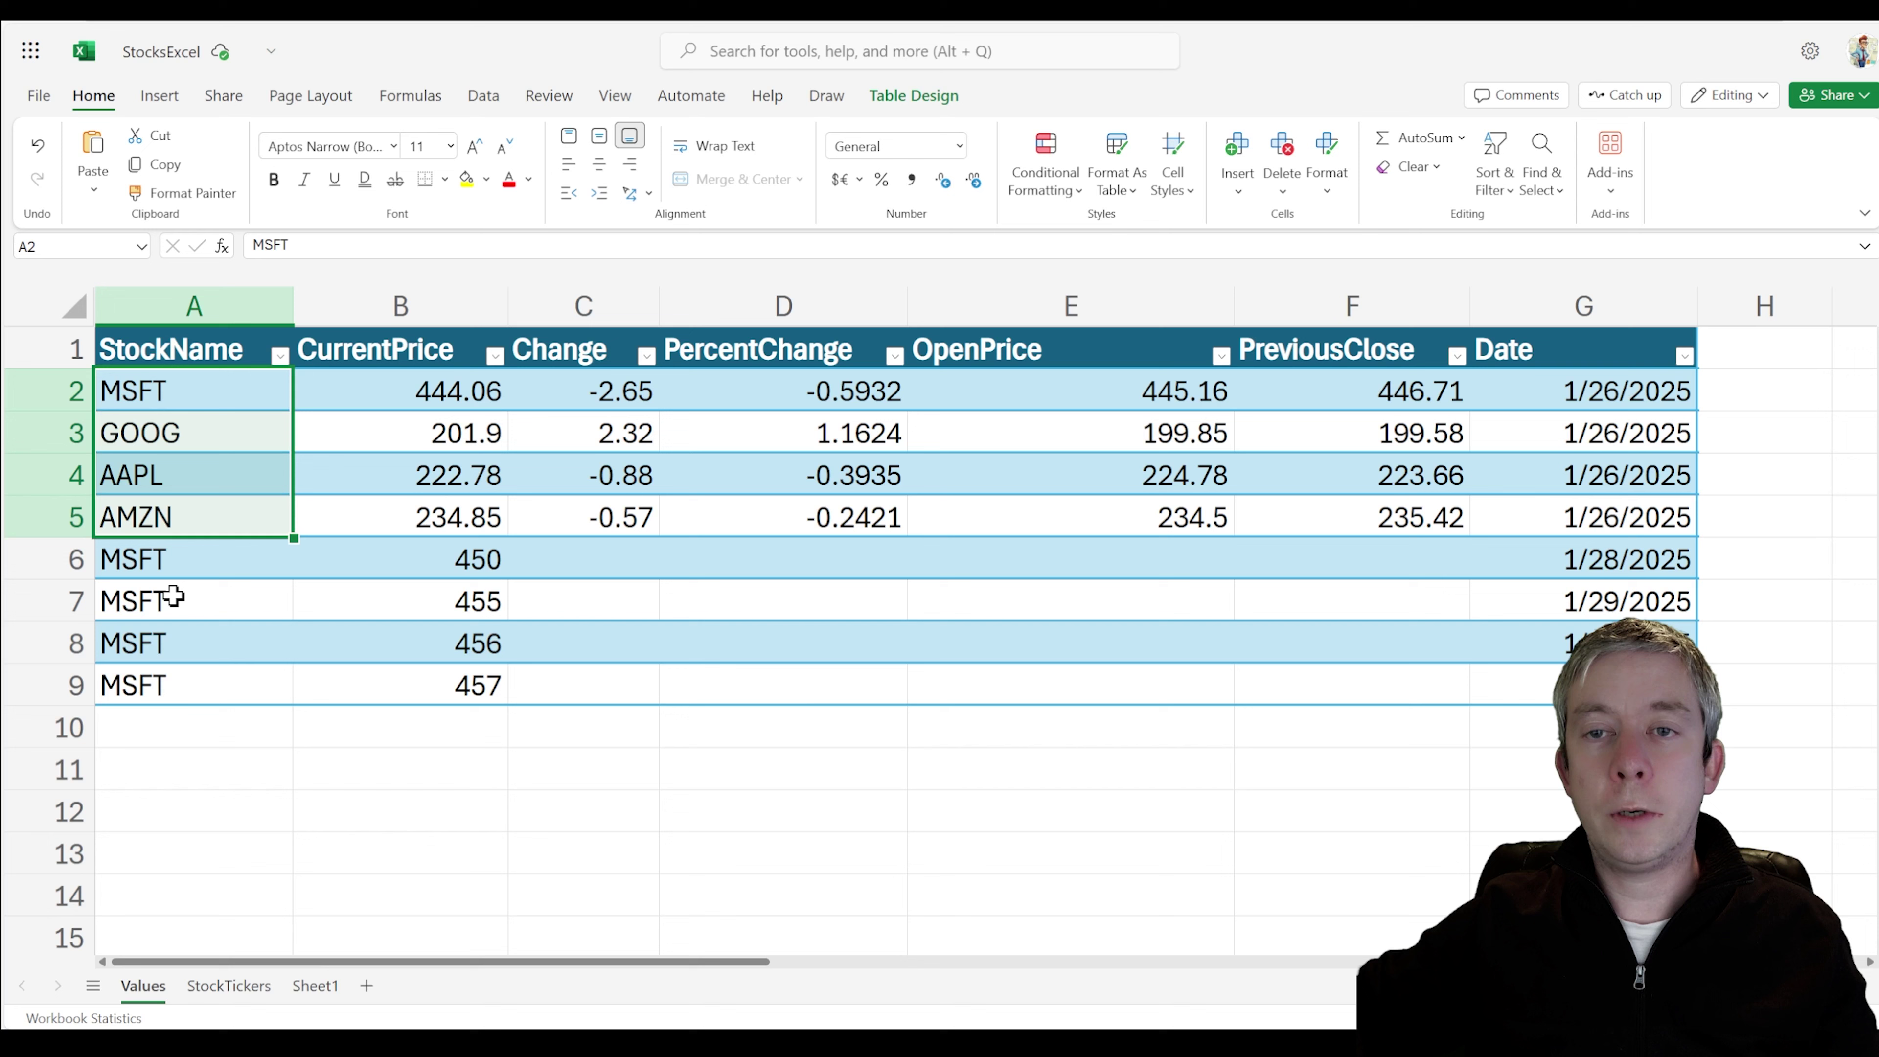
key(ctrl+c)
click(113, 557)
key(ctrl+v)
click(155, 733)
key(ctrl+v)
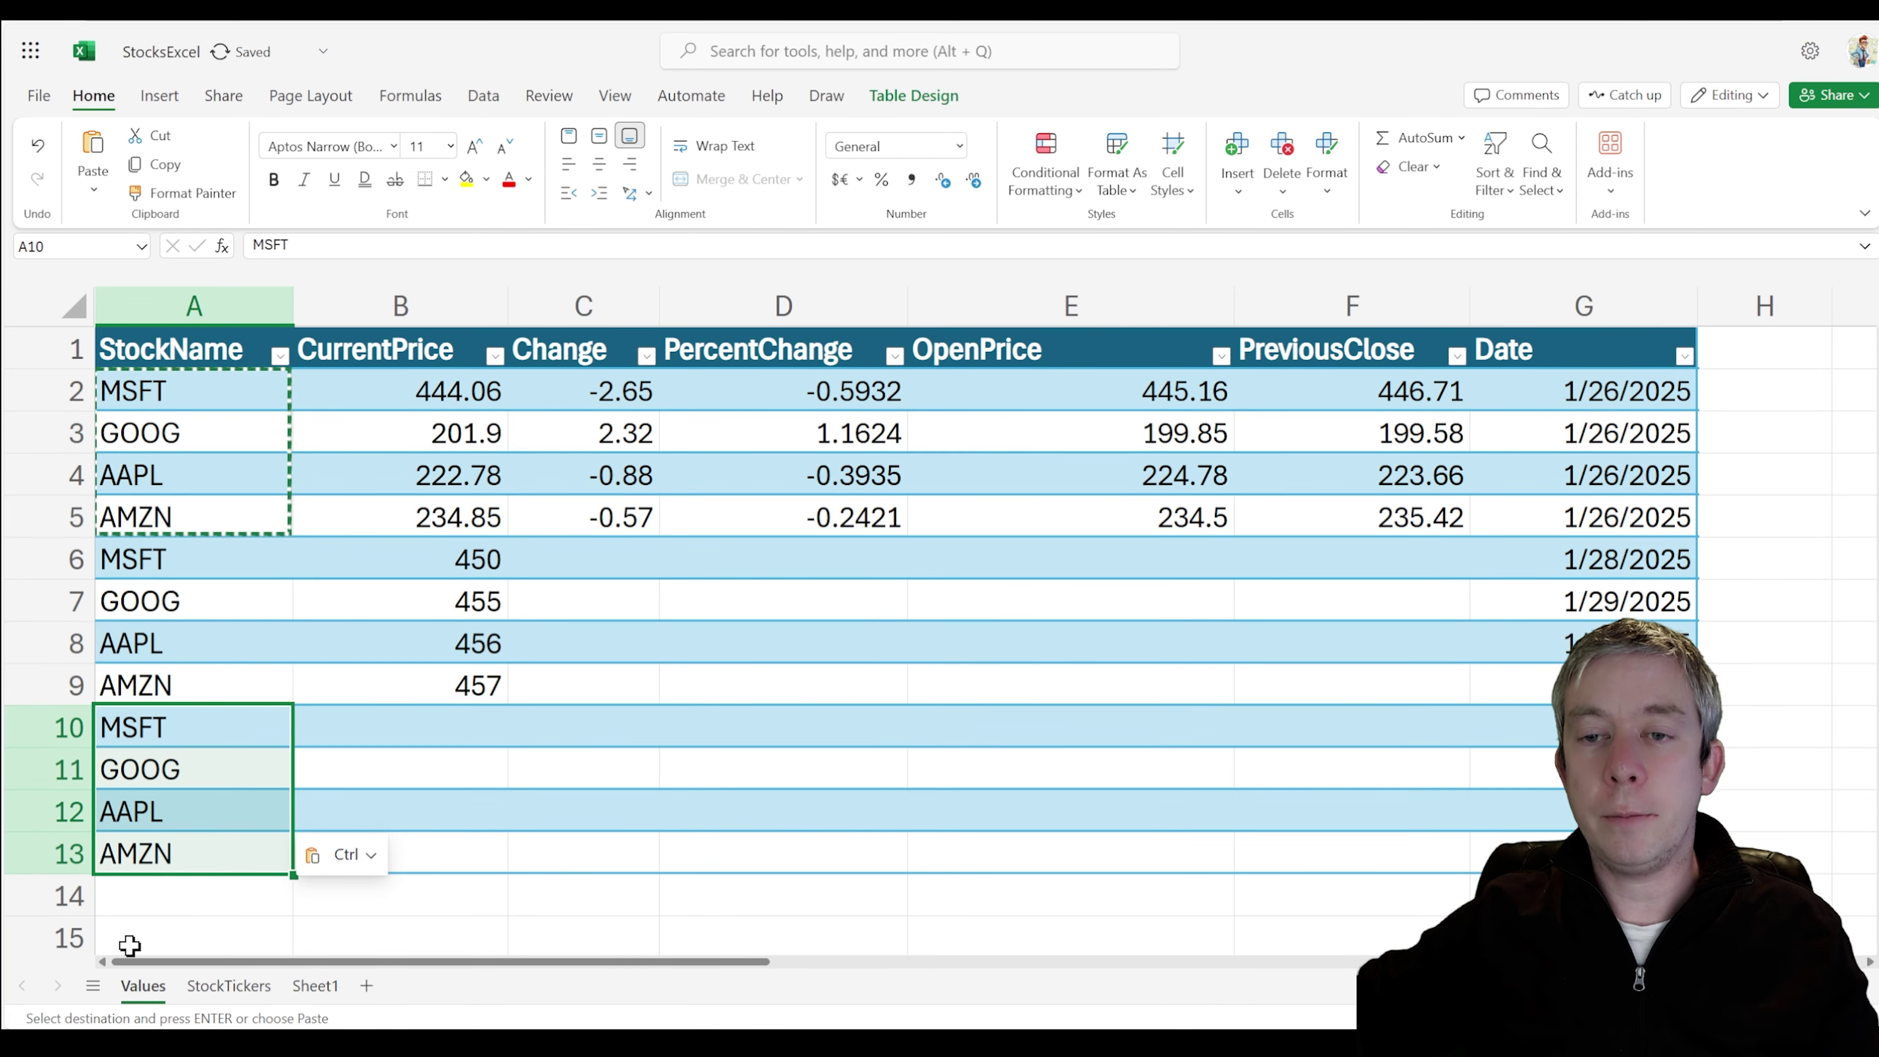
click(155, 896)
key(ctrl+v)
click(474, 601)
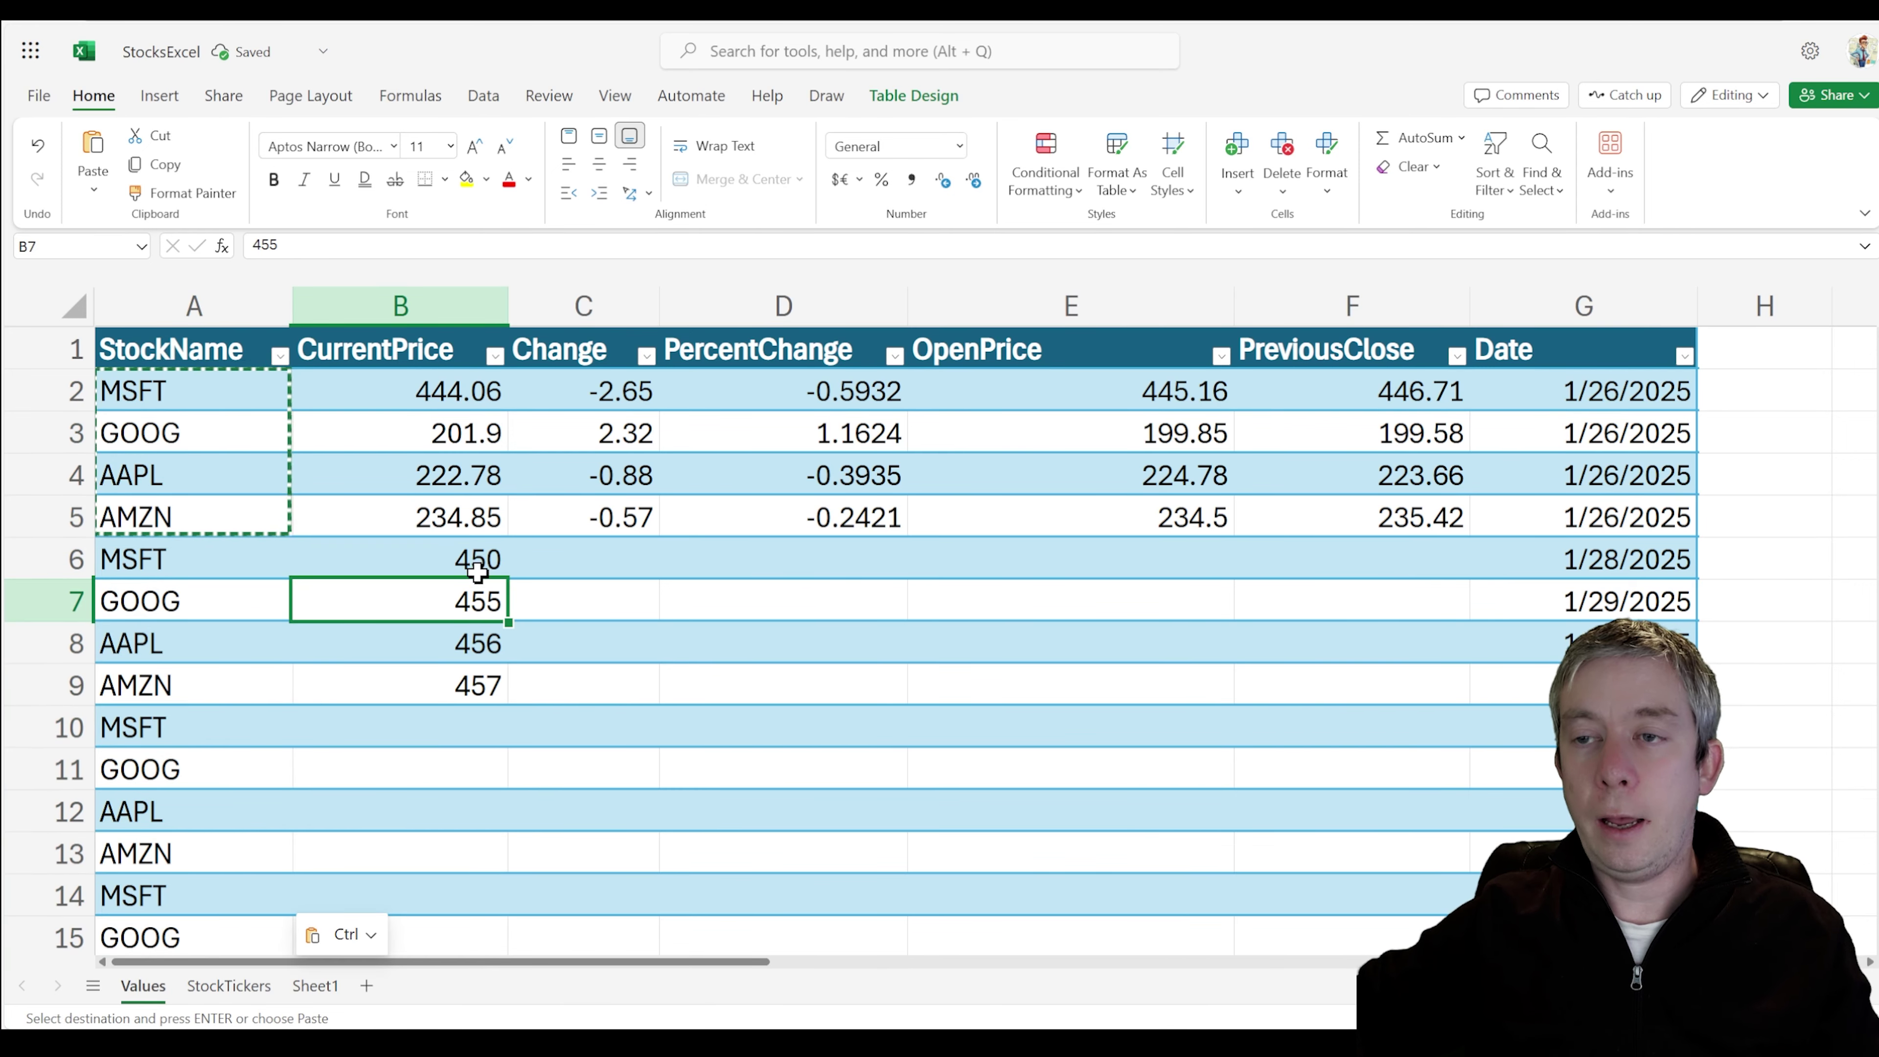
- Copy the four CurrentPrice values in B2:B5 and paste them into the CurrentPrice column starting at B6, B10 and B14
drag(462, 387, 441, 505)
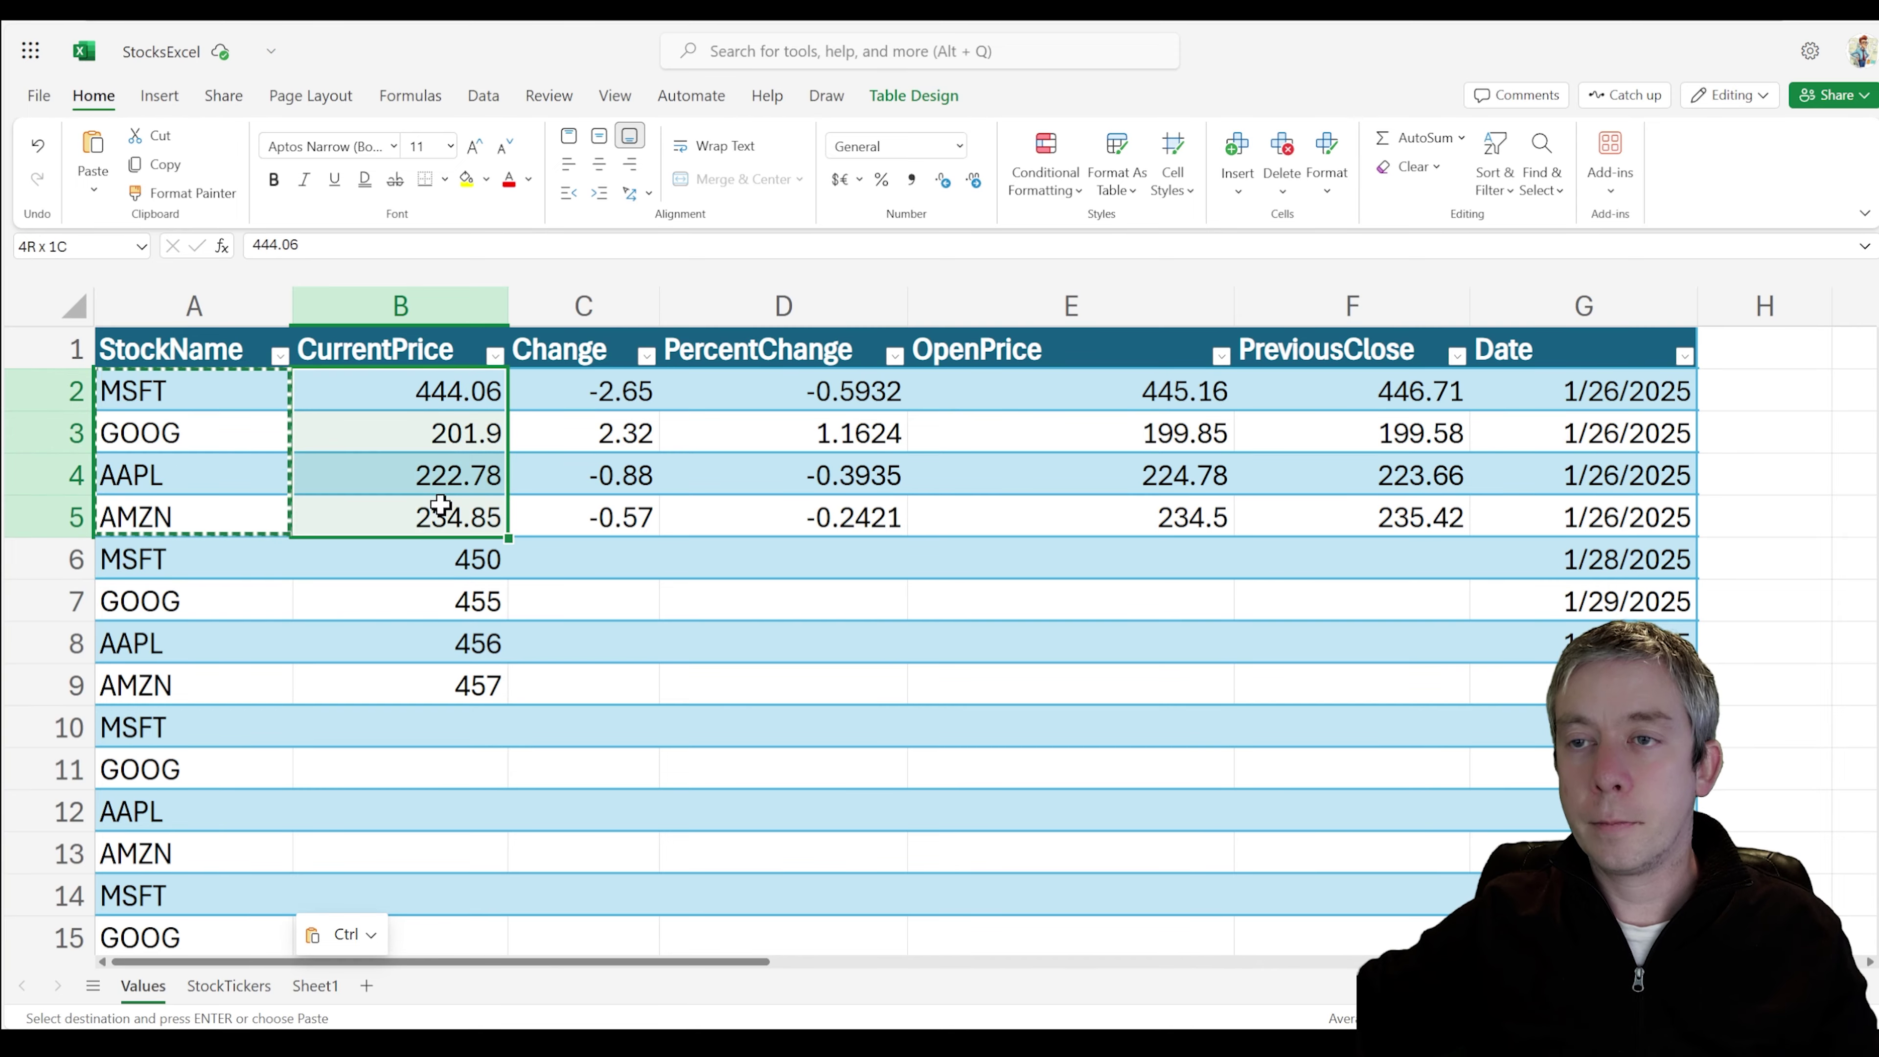
key(ctrl+c)
click(462, 559)
key(ctrl+v)
click(432, 734)
key(ctrl+v)
scroll(452, 801, down, 1)
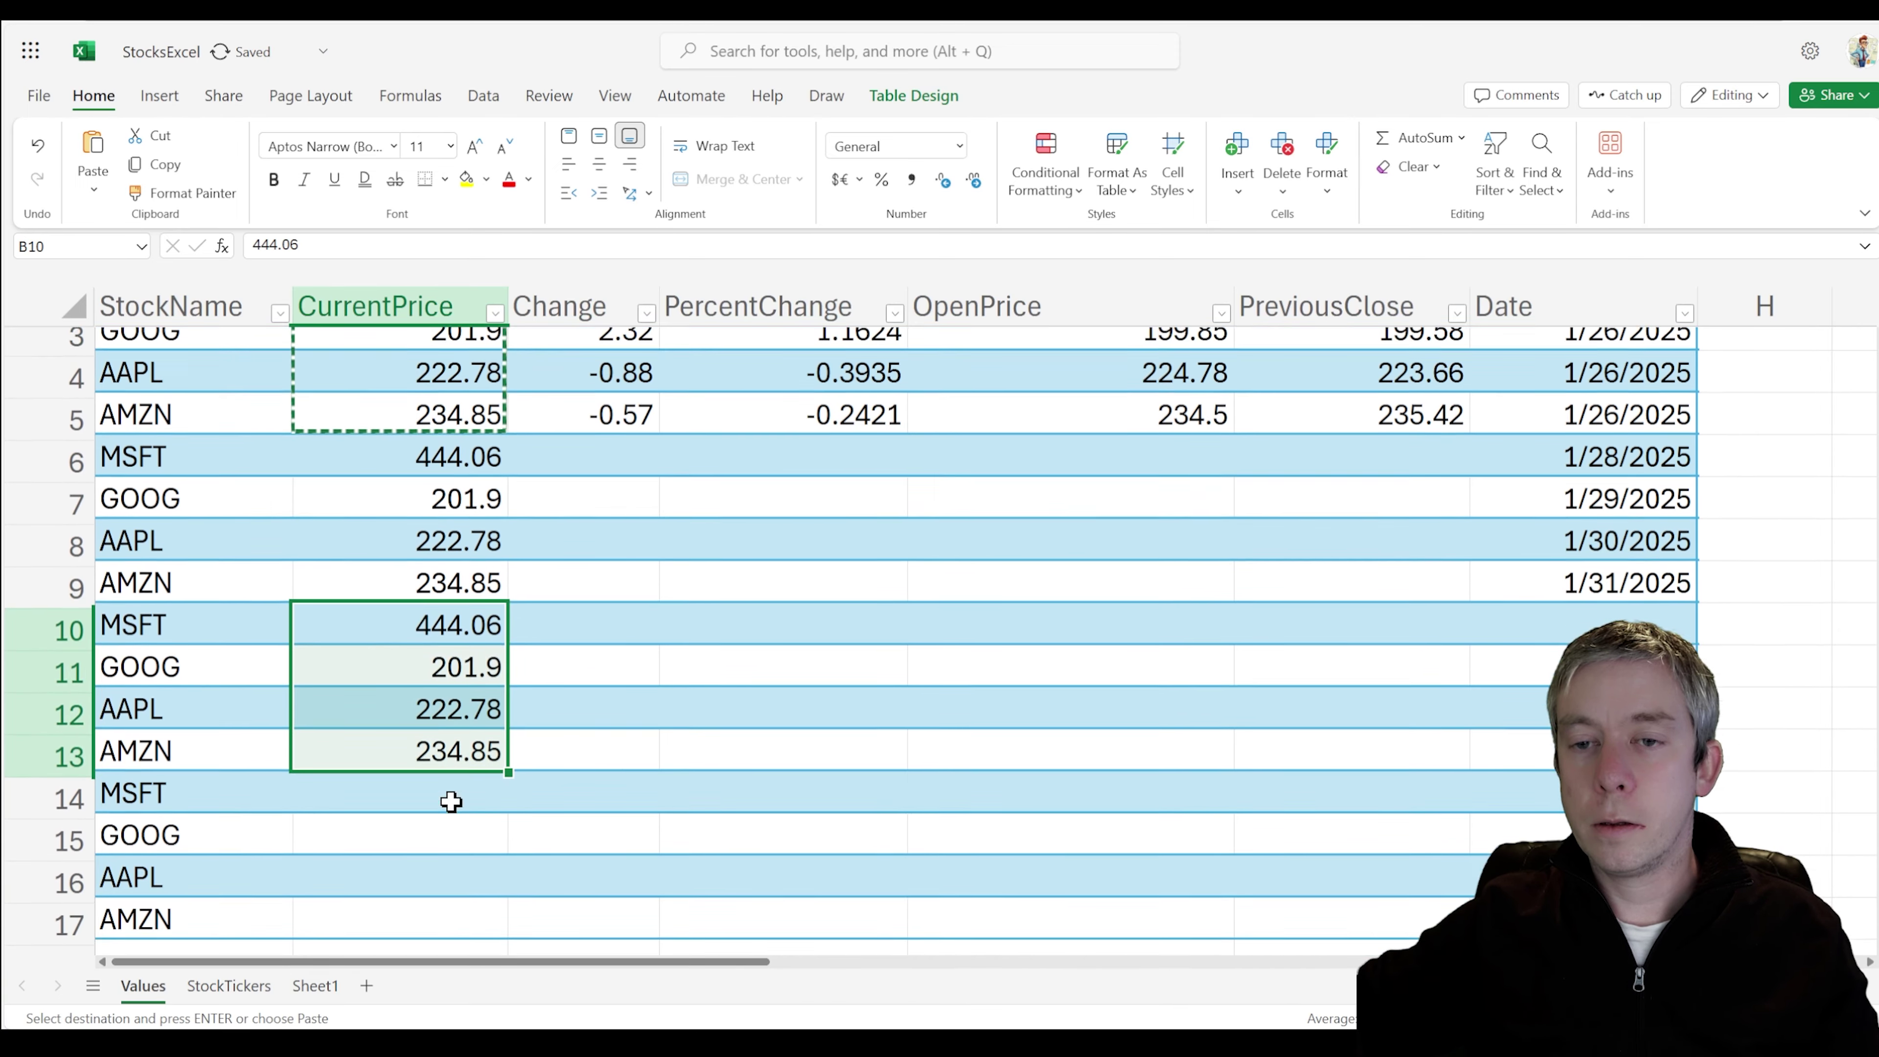
scroll(452, 801, down, 1)
click(452, 752)
key(ctrl+v)
- Change the sample prices in the CurrentPrice column to 244 in B9, 422 in B10, 200 in B11 and 220 in B12
scroll(453, 599, up, 3)
click(501, 687)
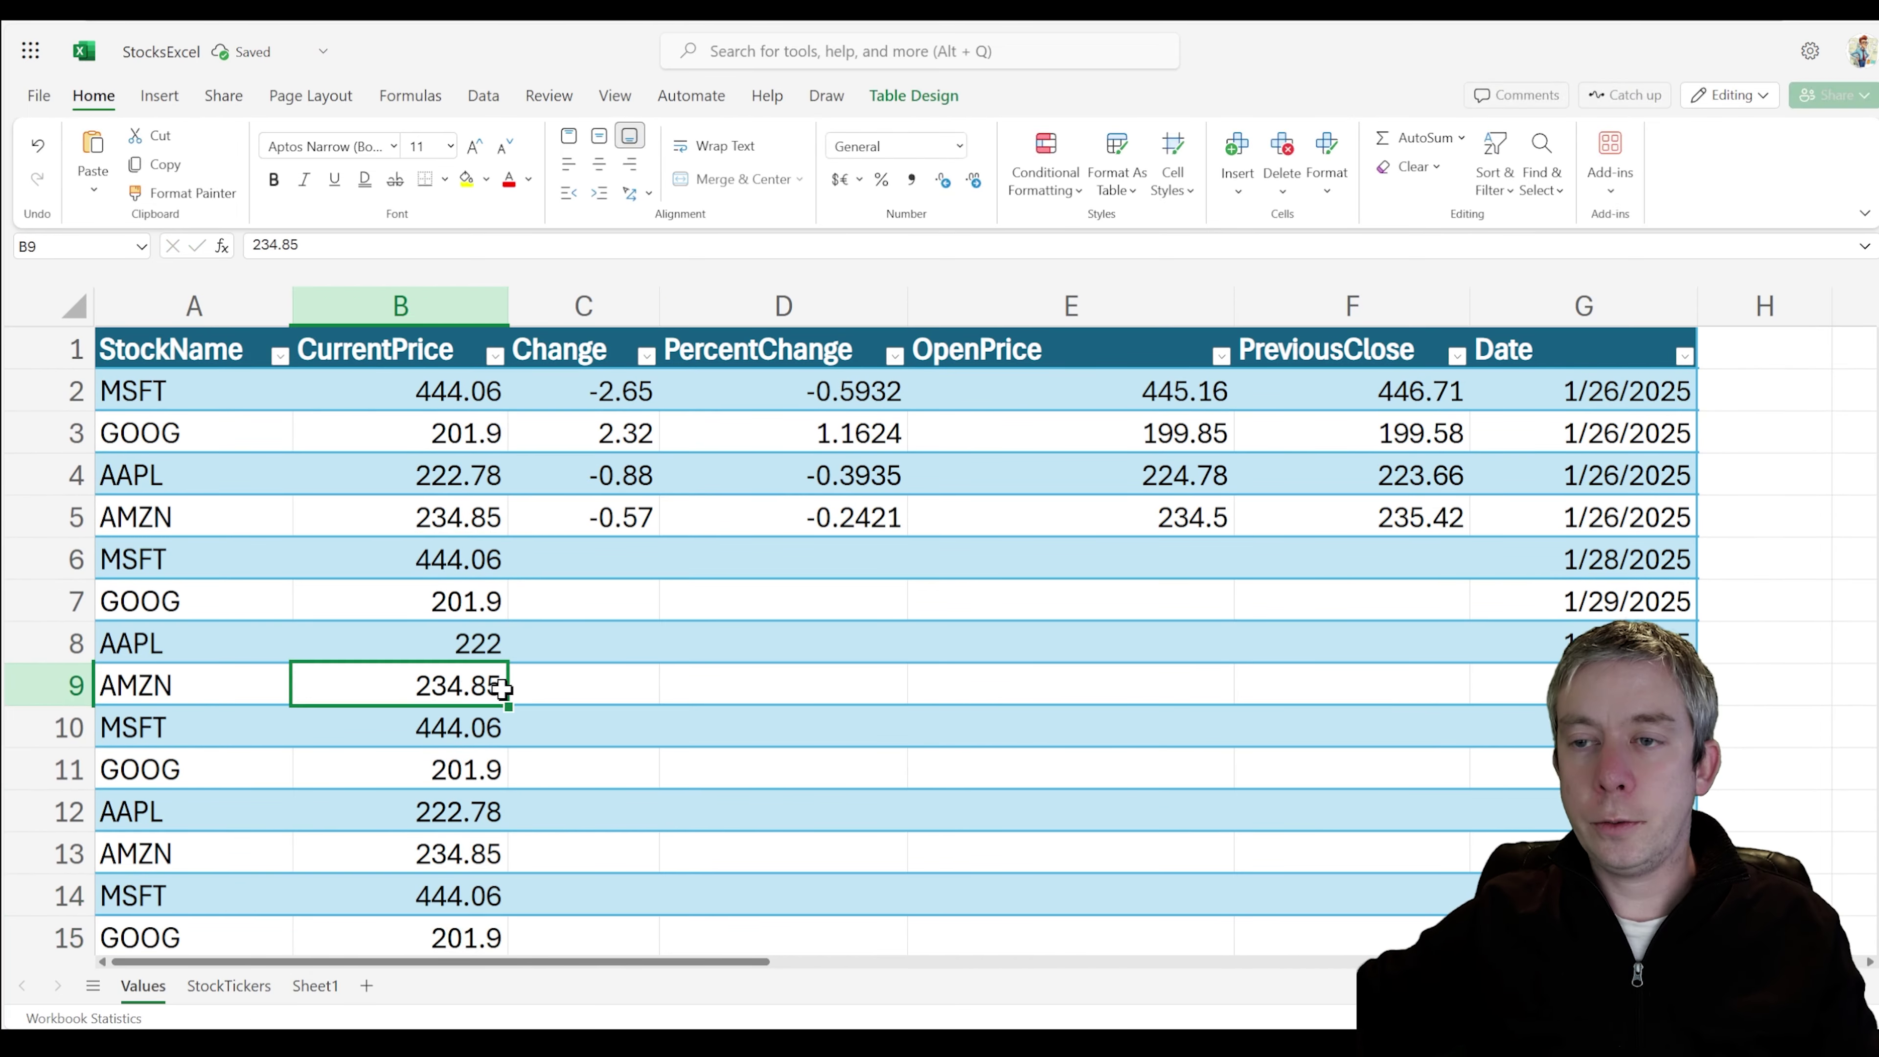
text(244)
key(Return)
text(422)
key(Return)
text(200)
key(Return)
text(220)
key(Return)
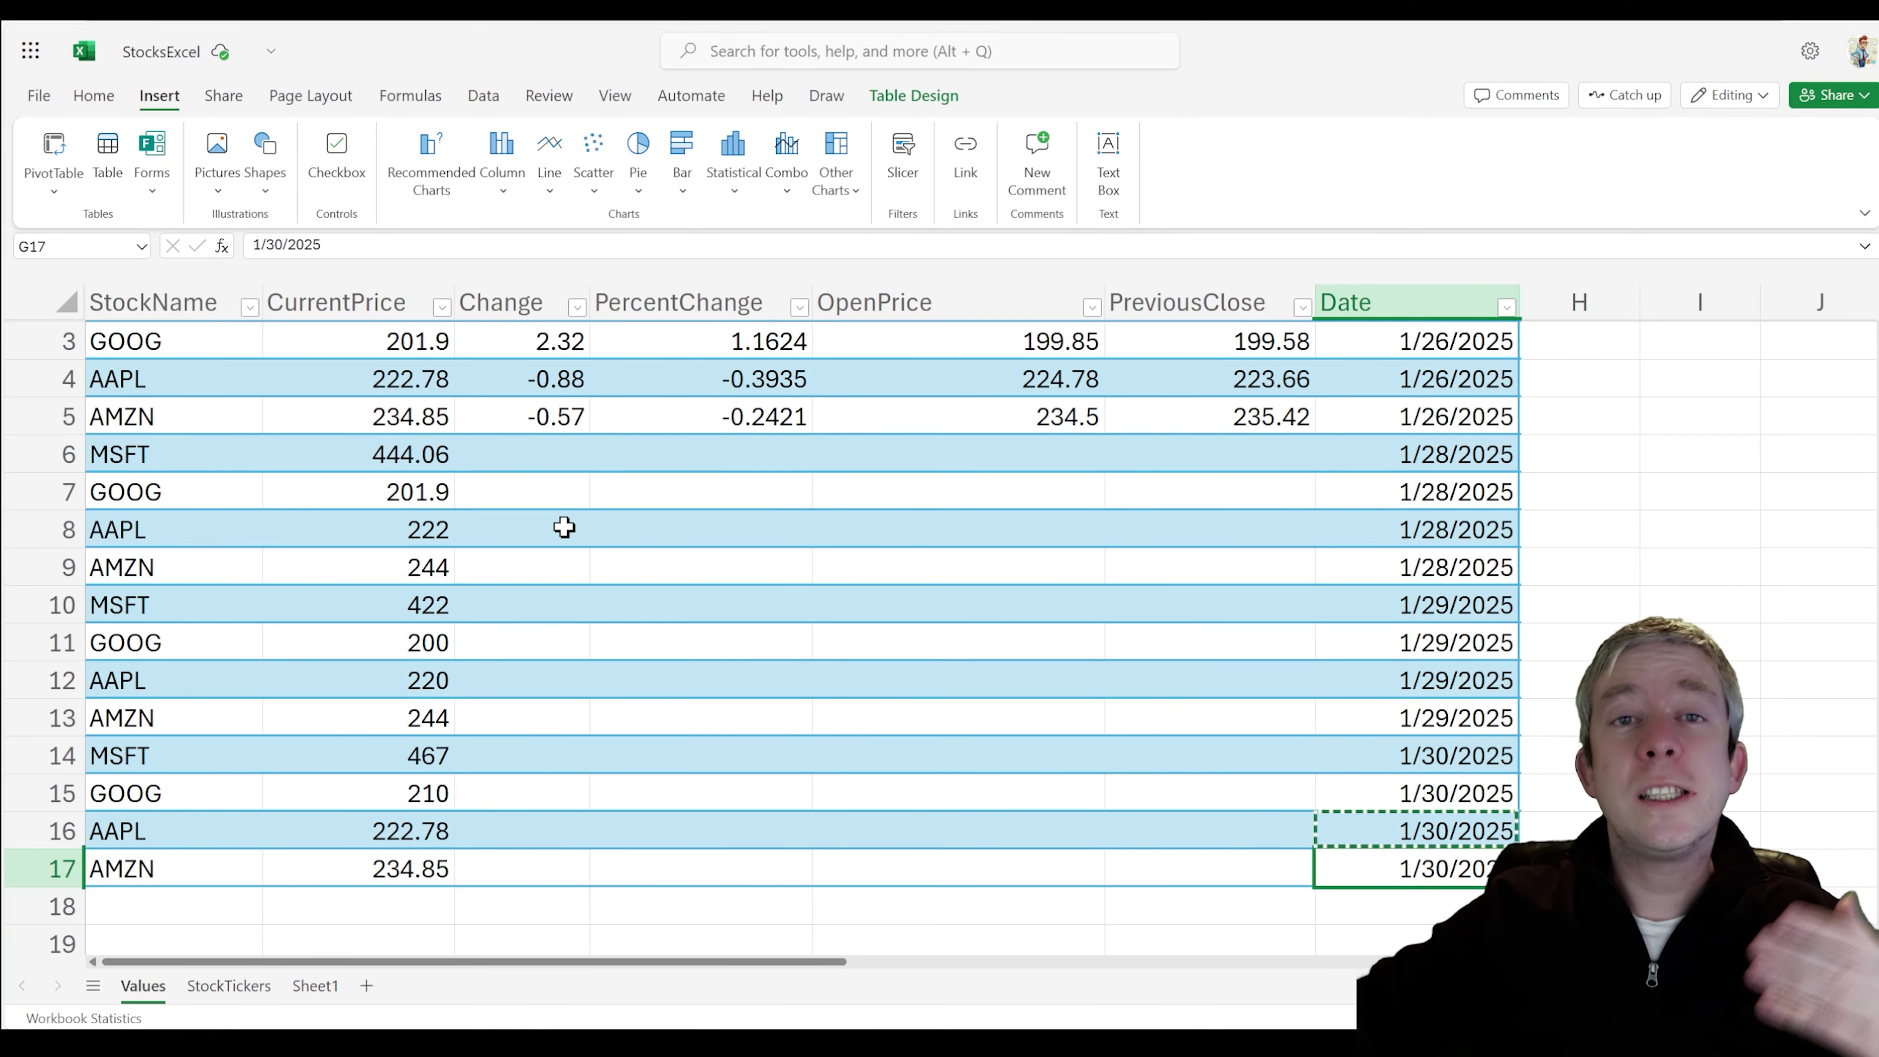
- Review the Date column of the Values table, comparing the dates across the repeated ticker groups
click(507, 527)
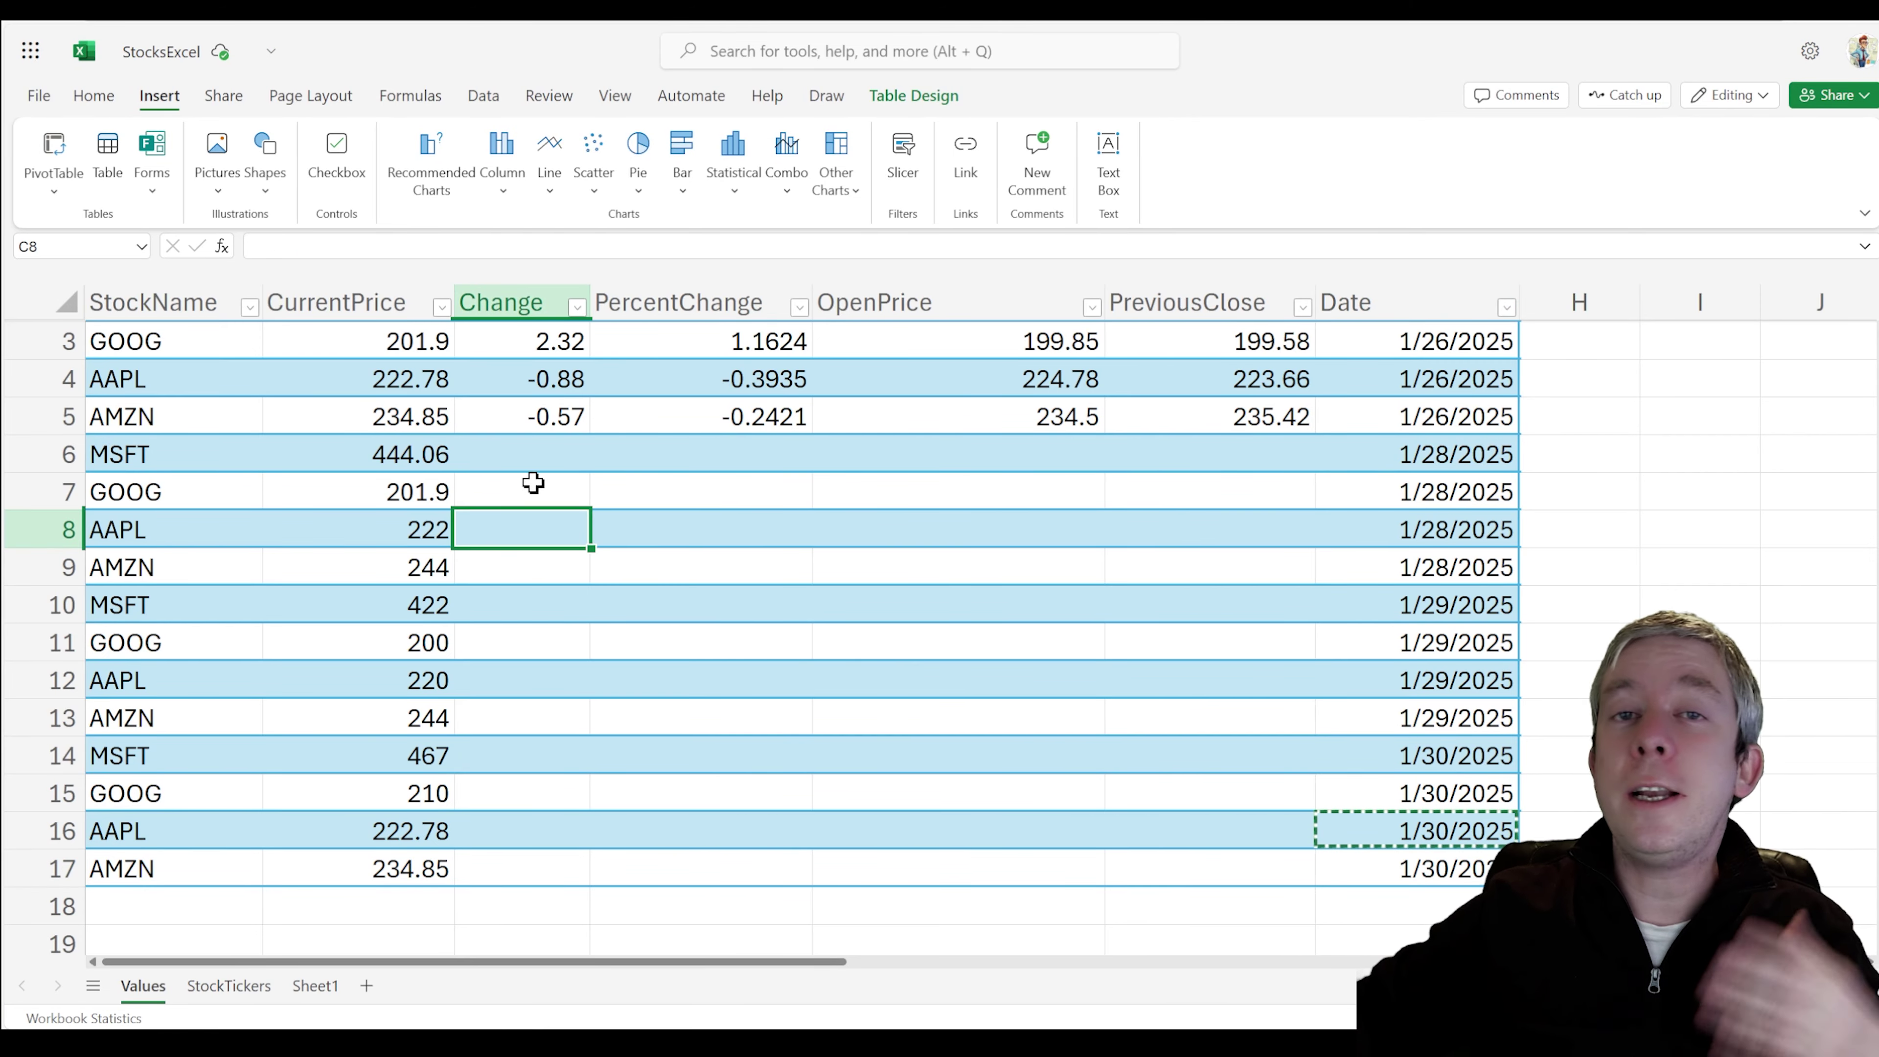
scroll(1469, 382, up, 1)
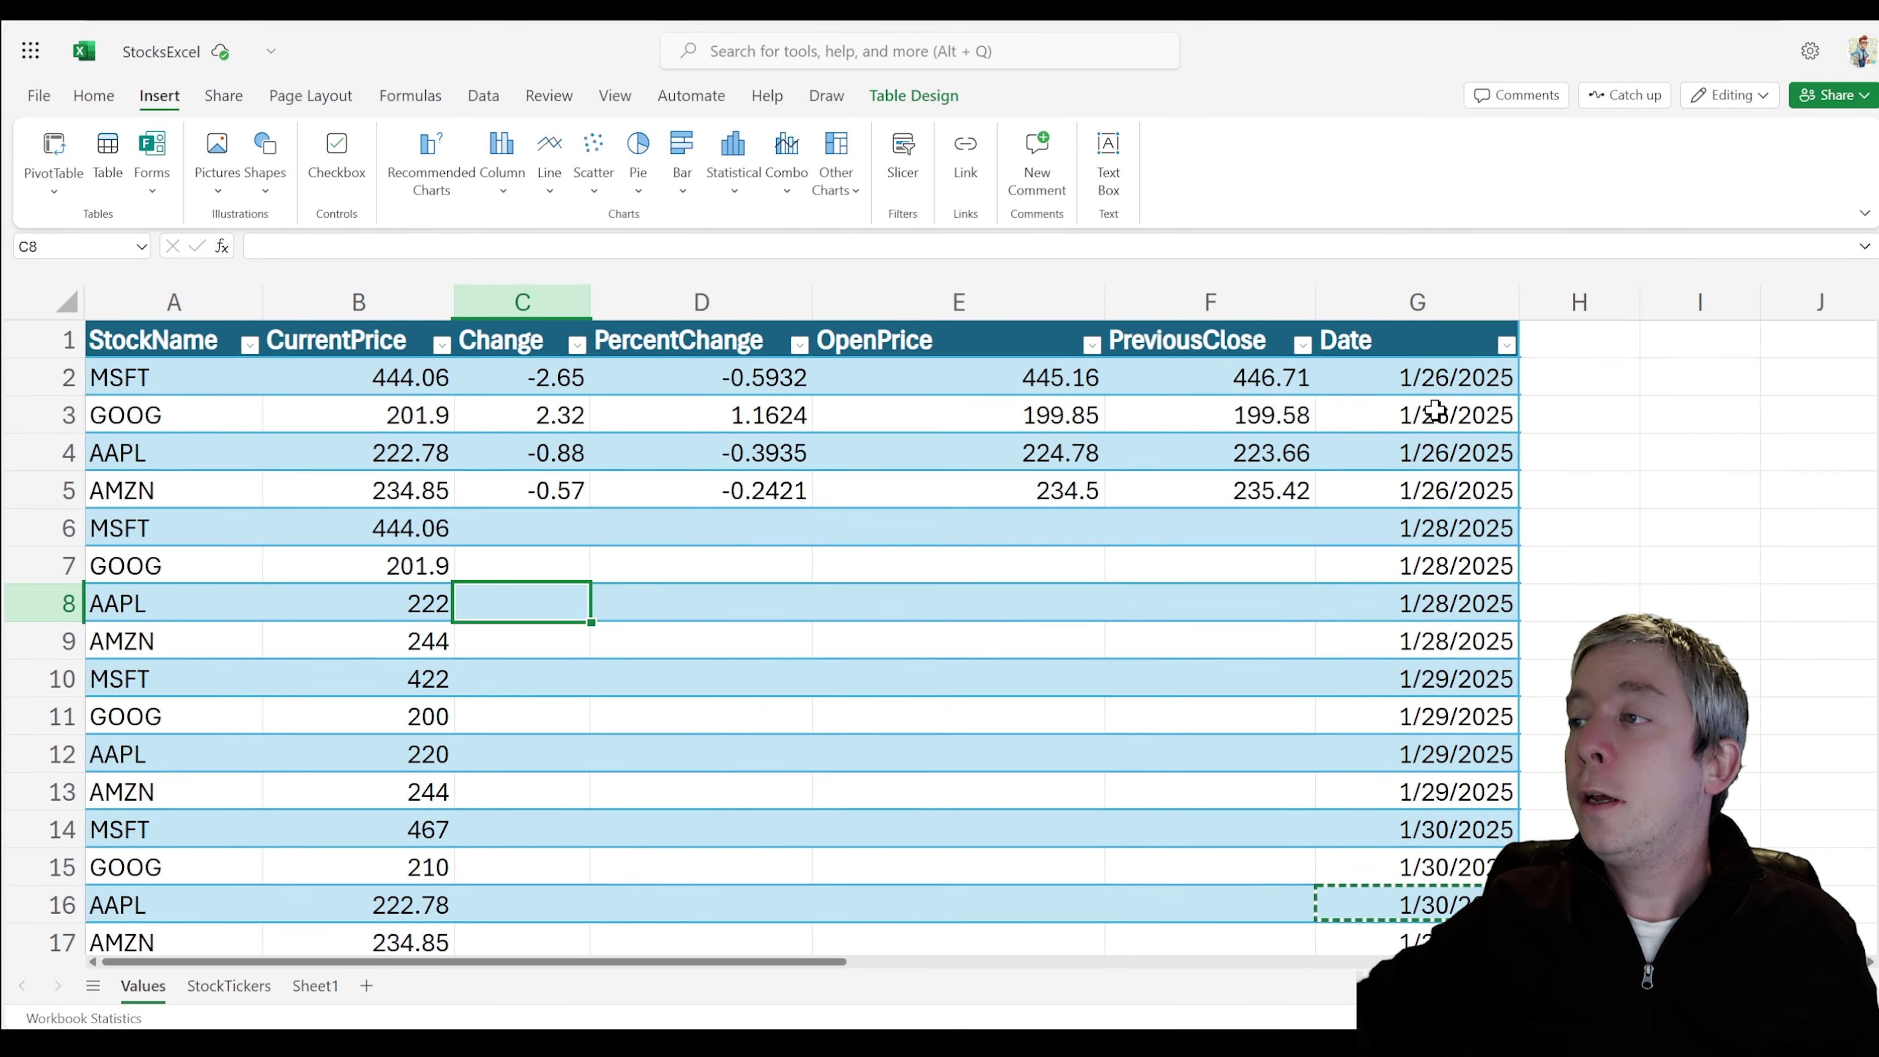
click(1434, 410)
click(1426, 377)
click(1420, 563)
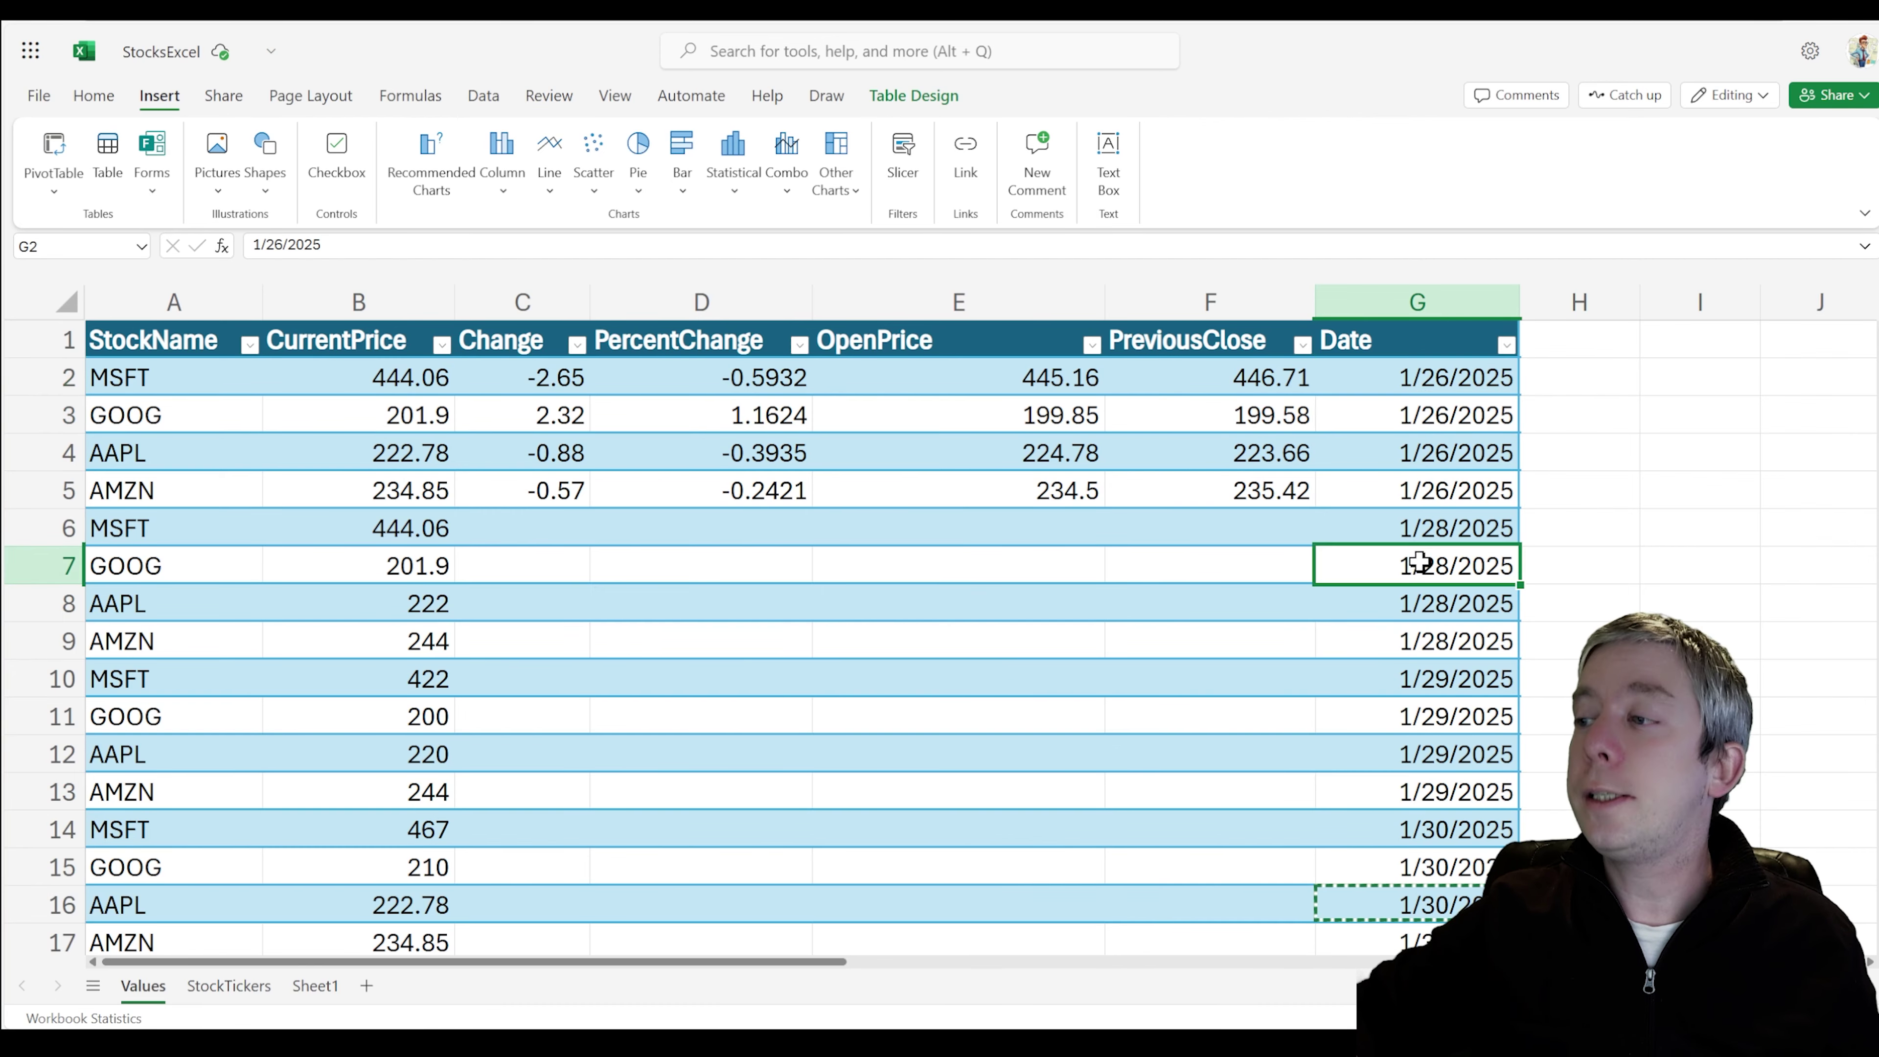
click(1406, 715)
scroll(1401, 760, down, 2)
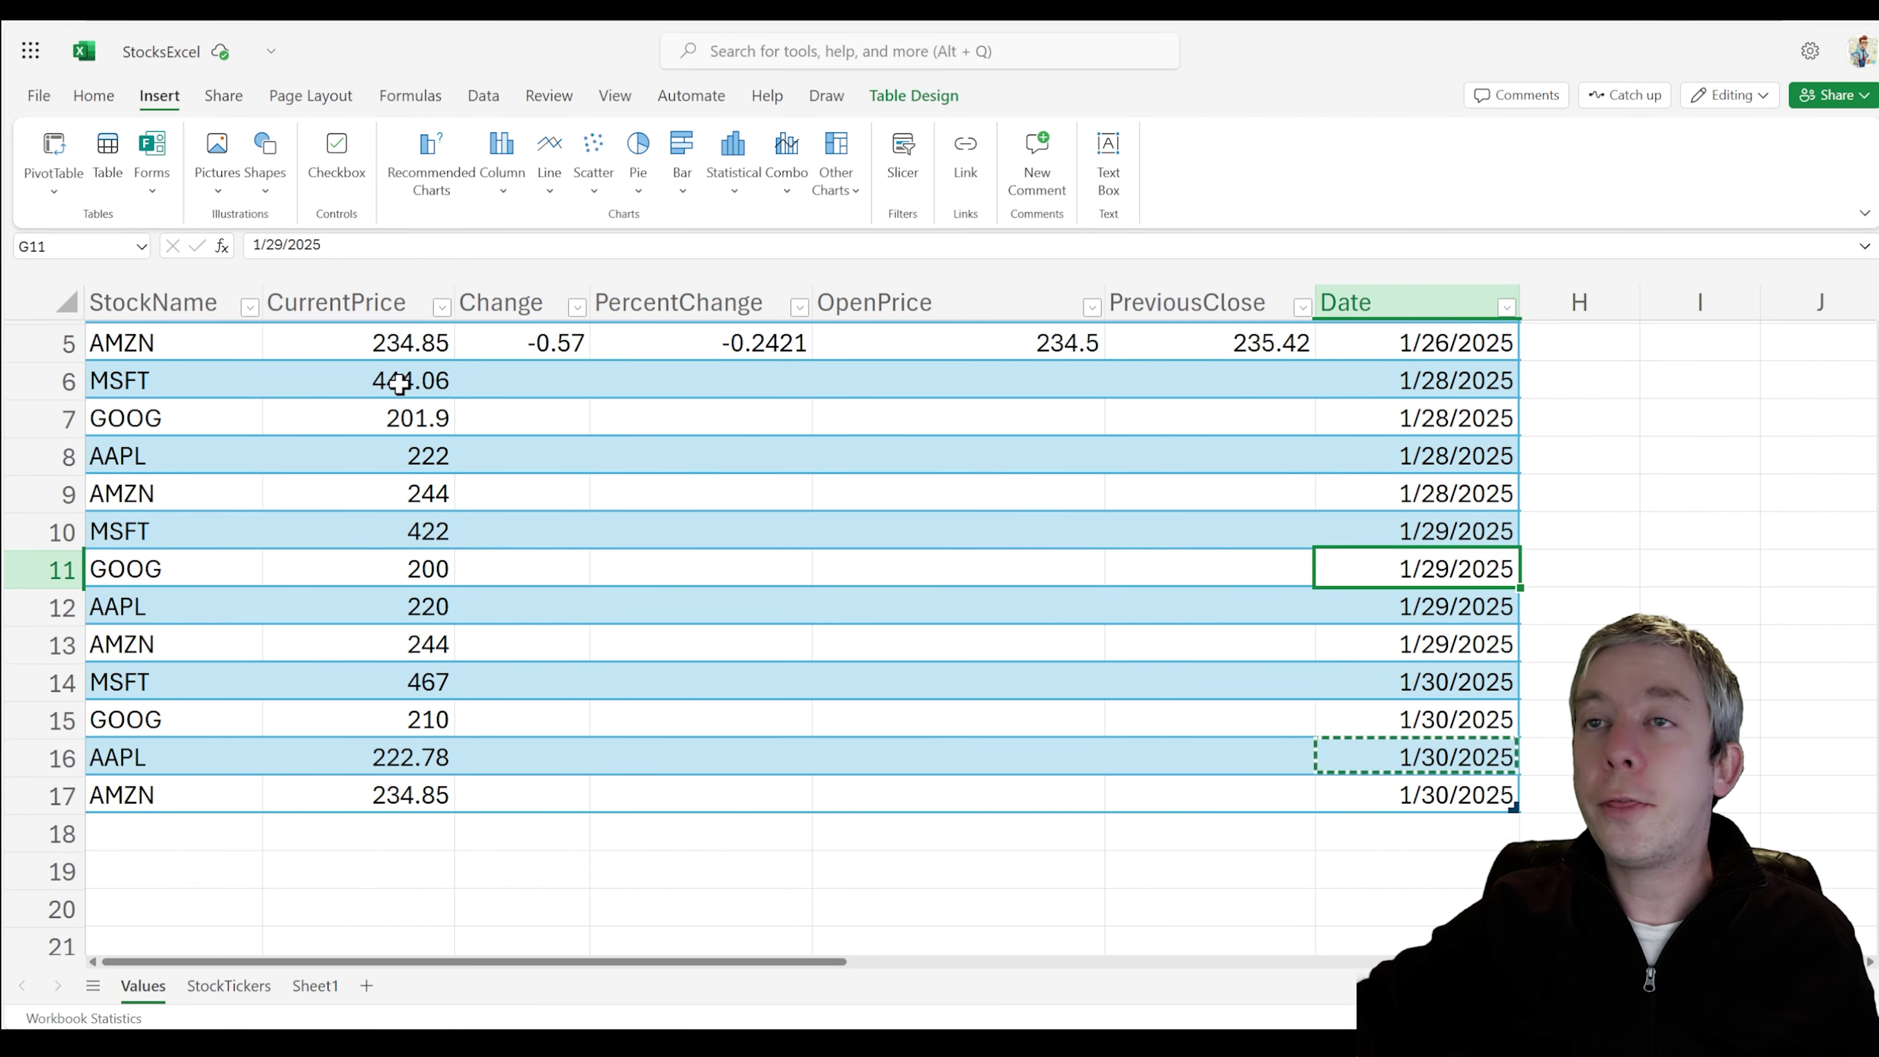
- Refresh the PivotChart on Sheet1 with the updated stock data from the Values sheet
click(315, 987)
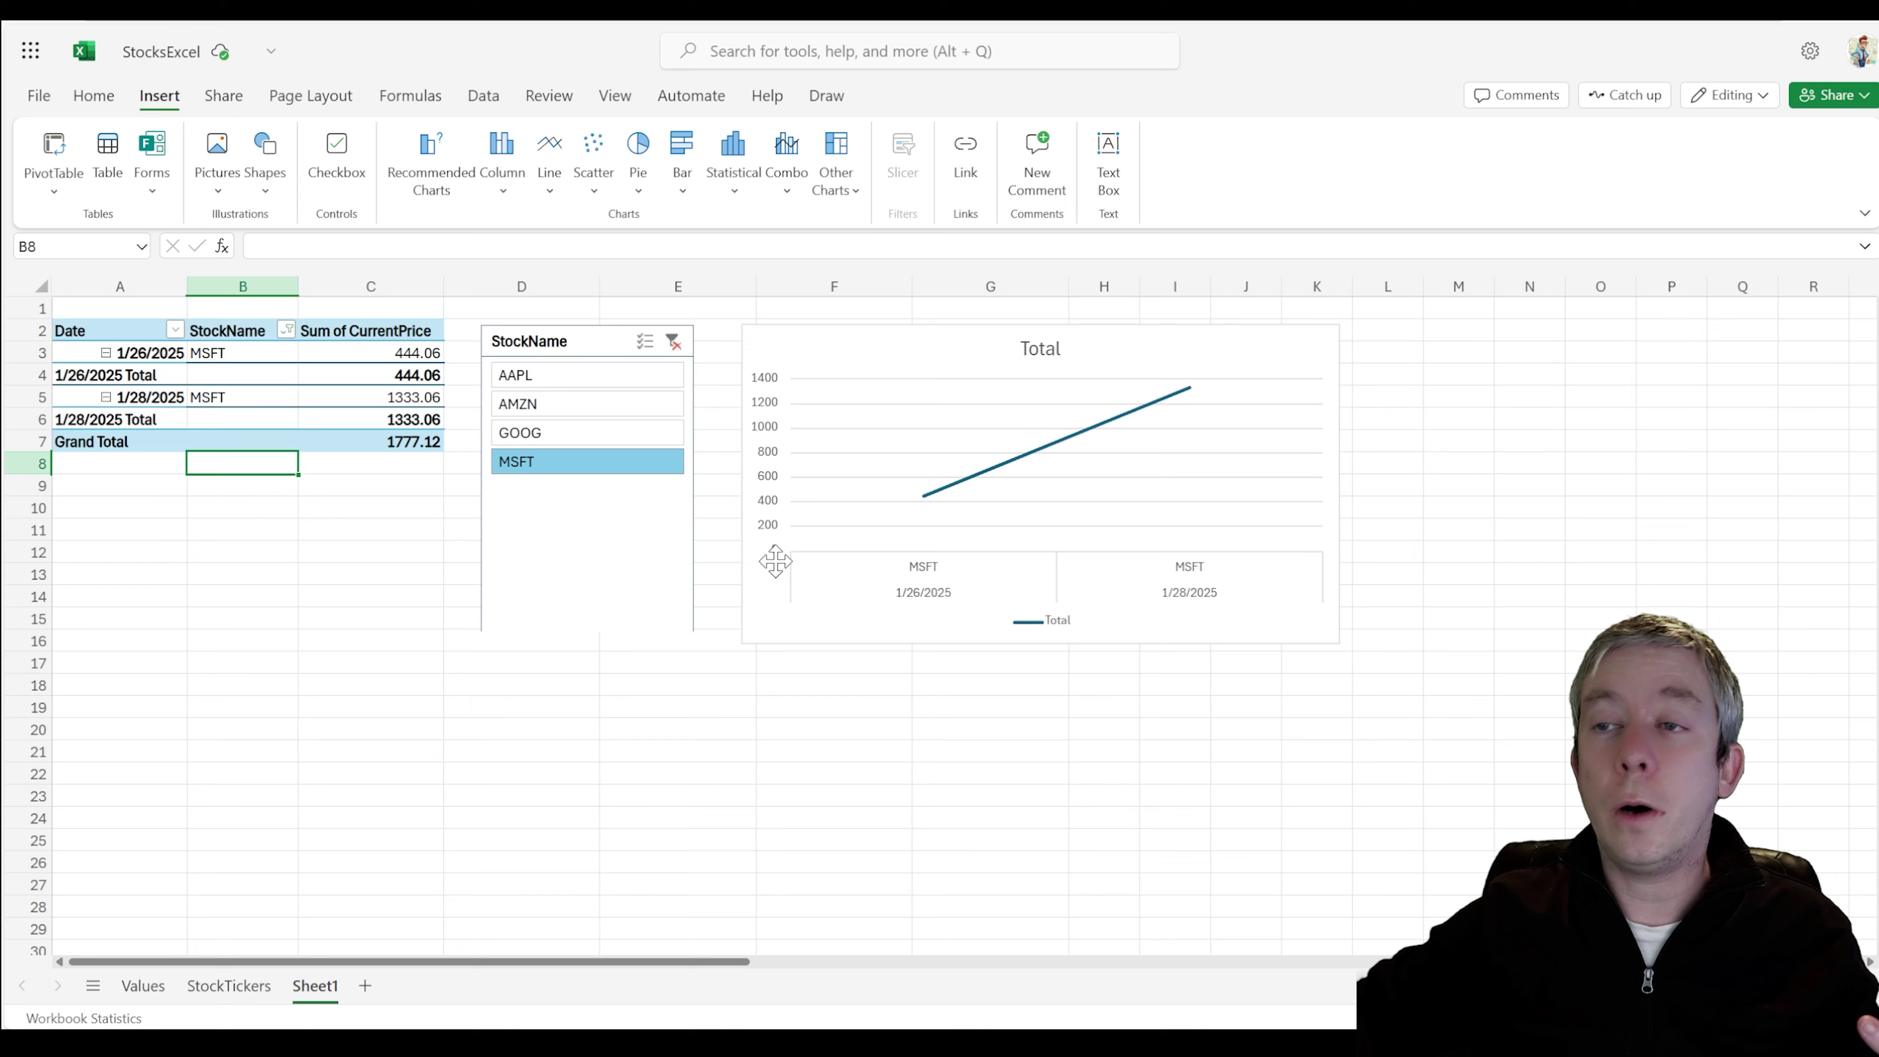
right_click(985, 598)
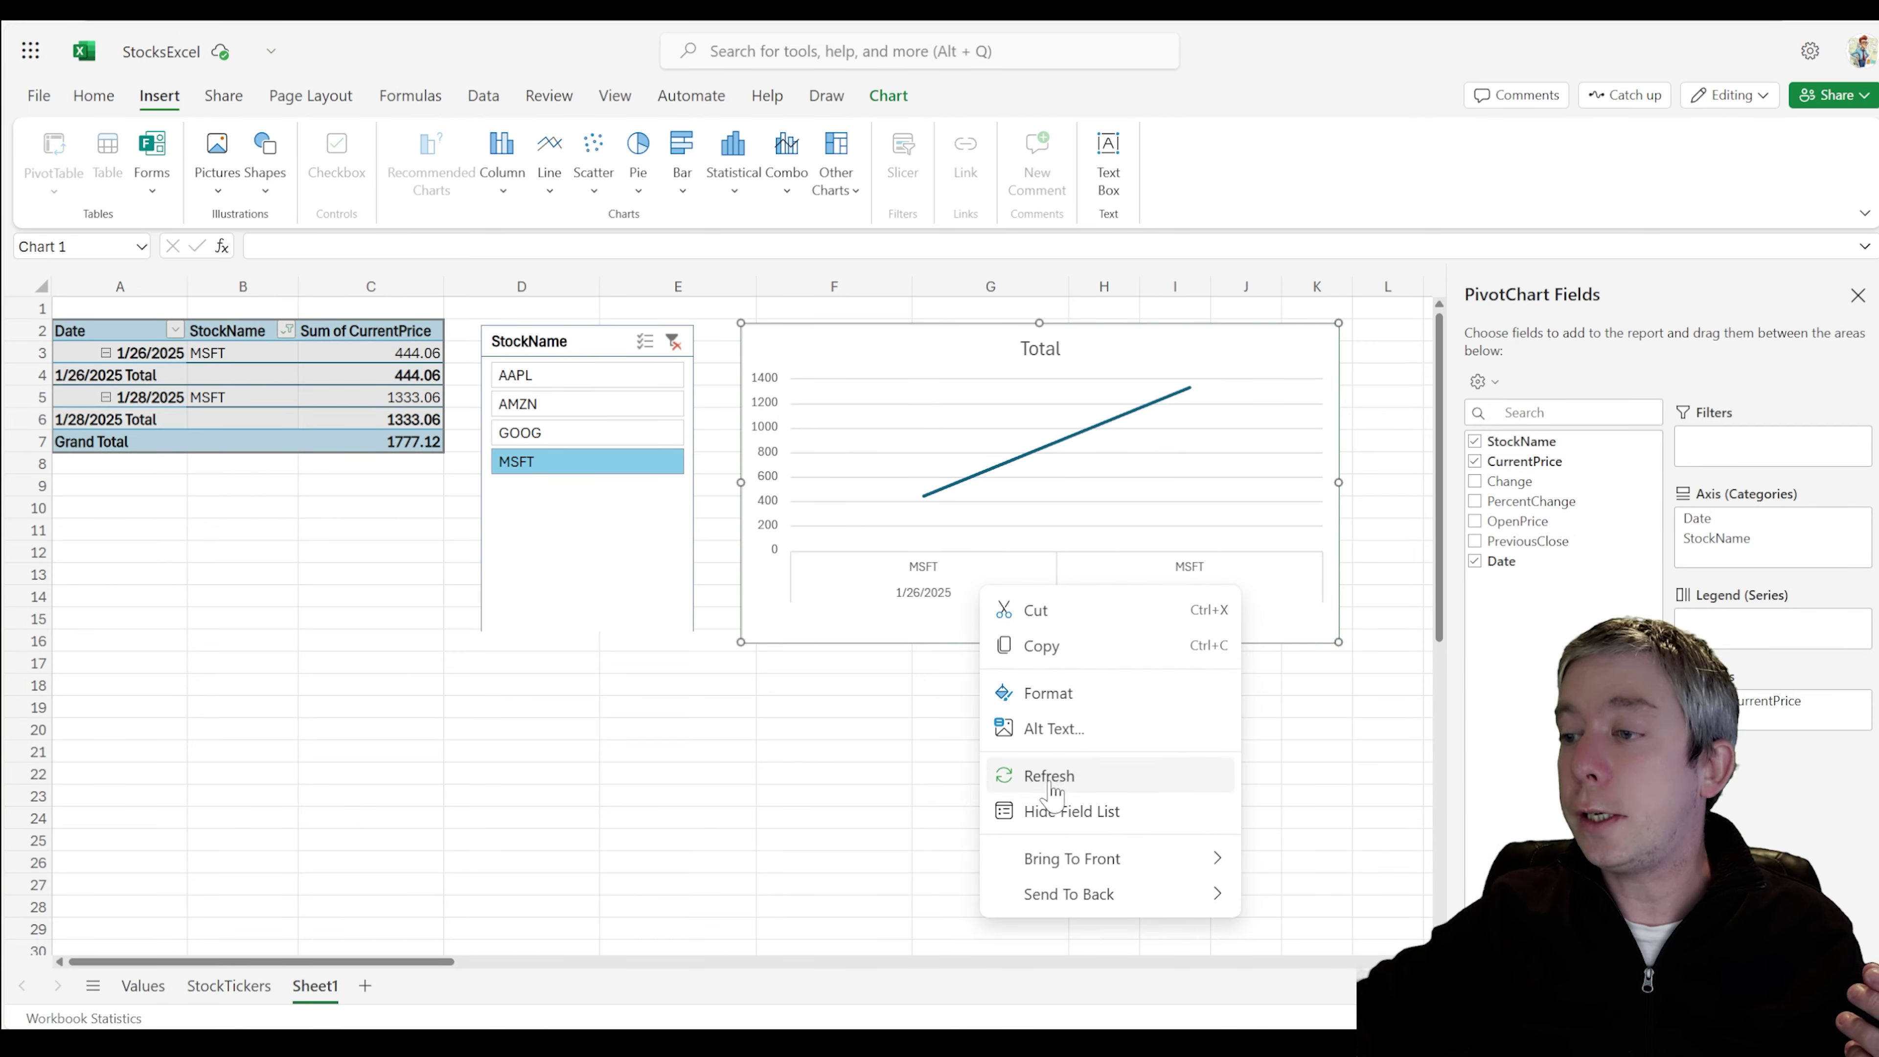
click(1045, 775)
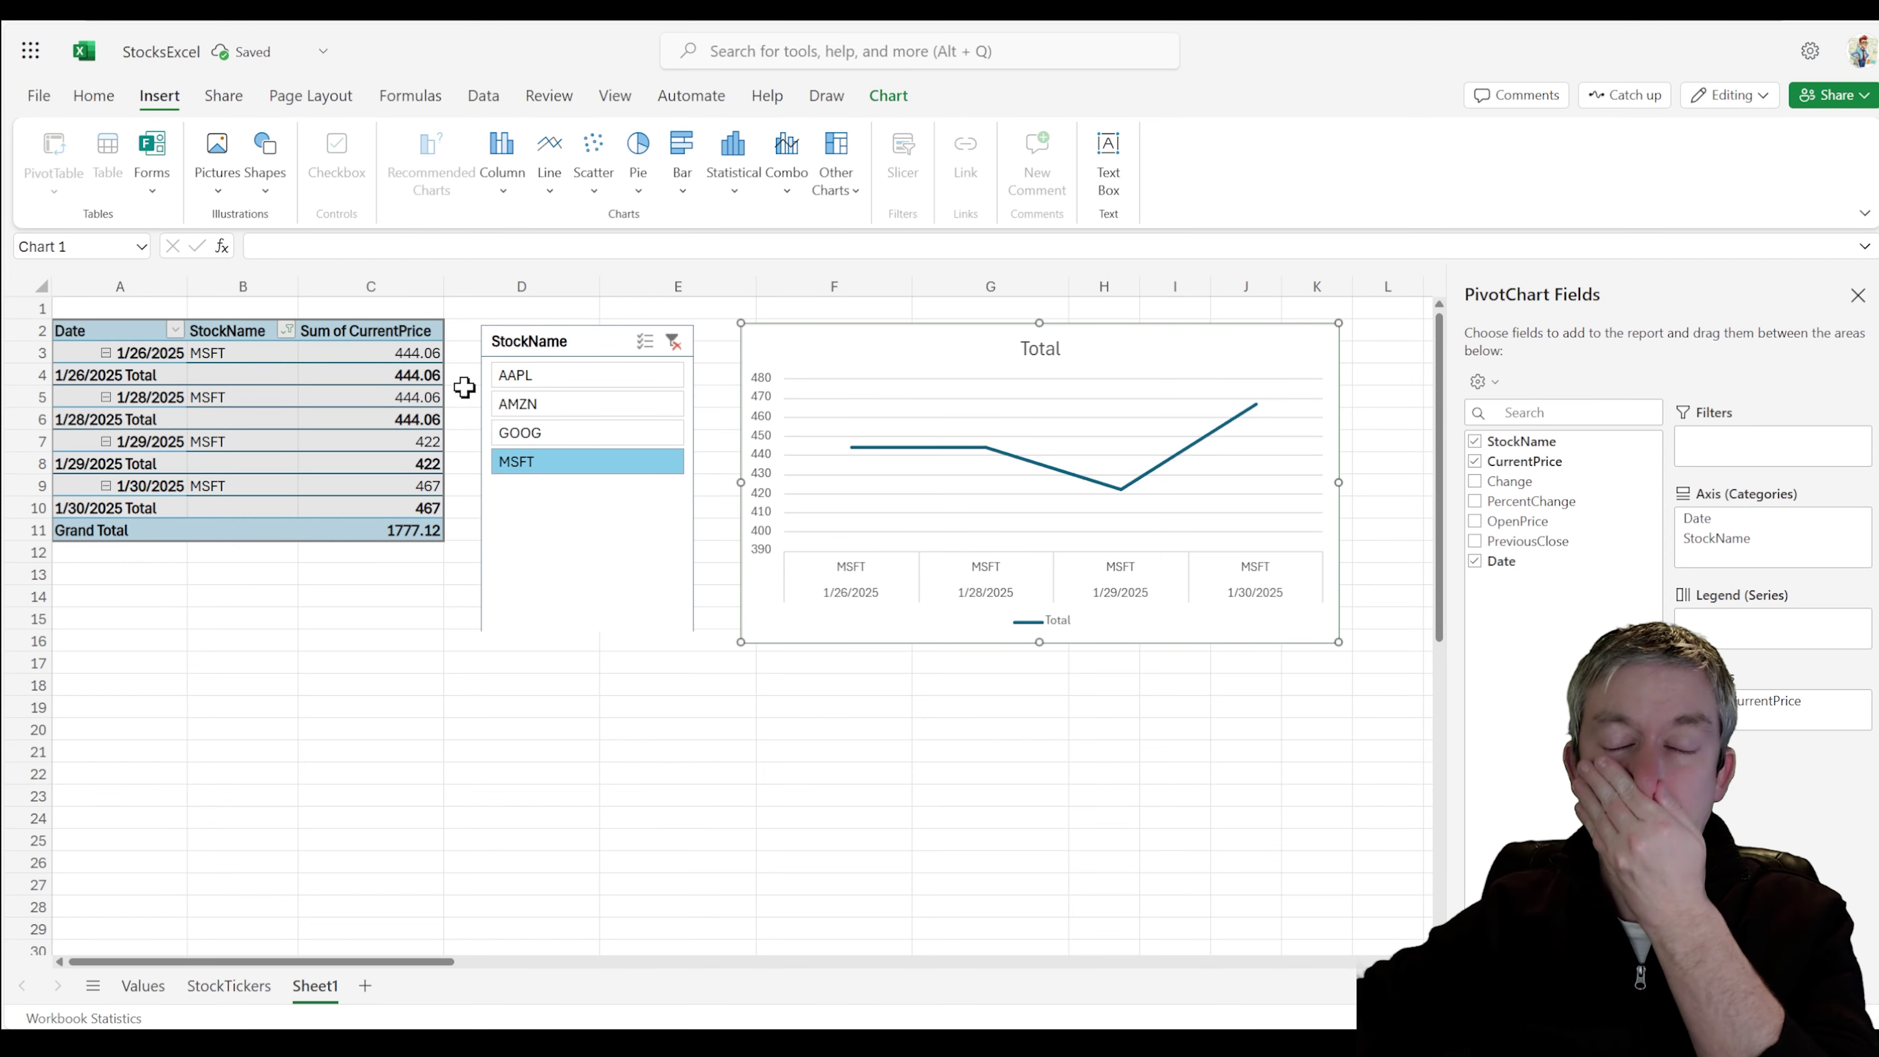
- Switch the StockName slicer through GOOG, AMZN, AAPL and on to MSFT to compare each stock's price trend in the chart
click(536, 436)
click(539, 404)
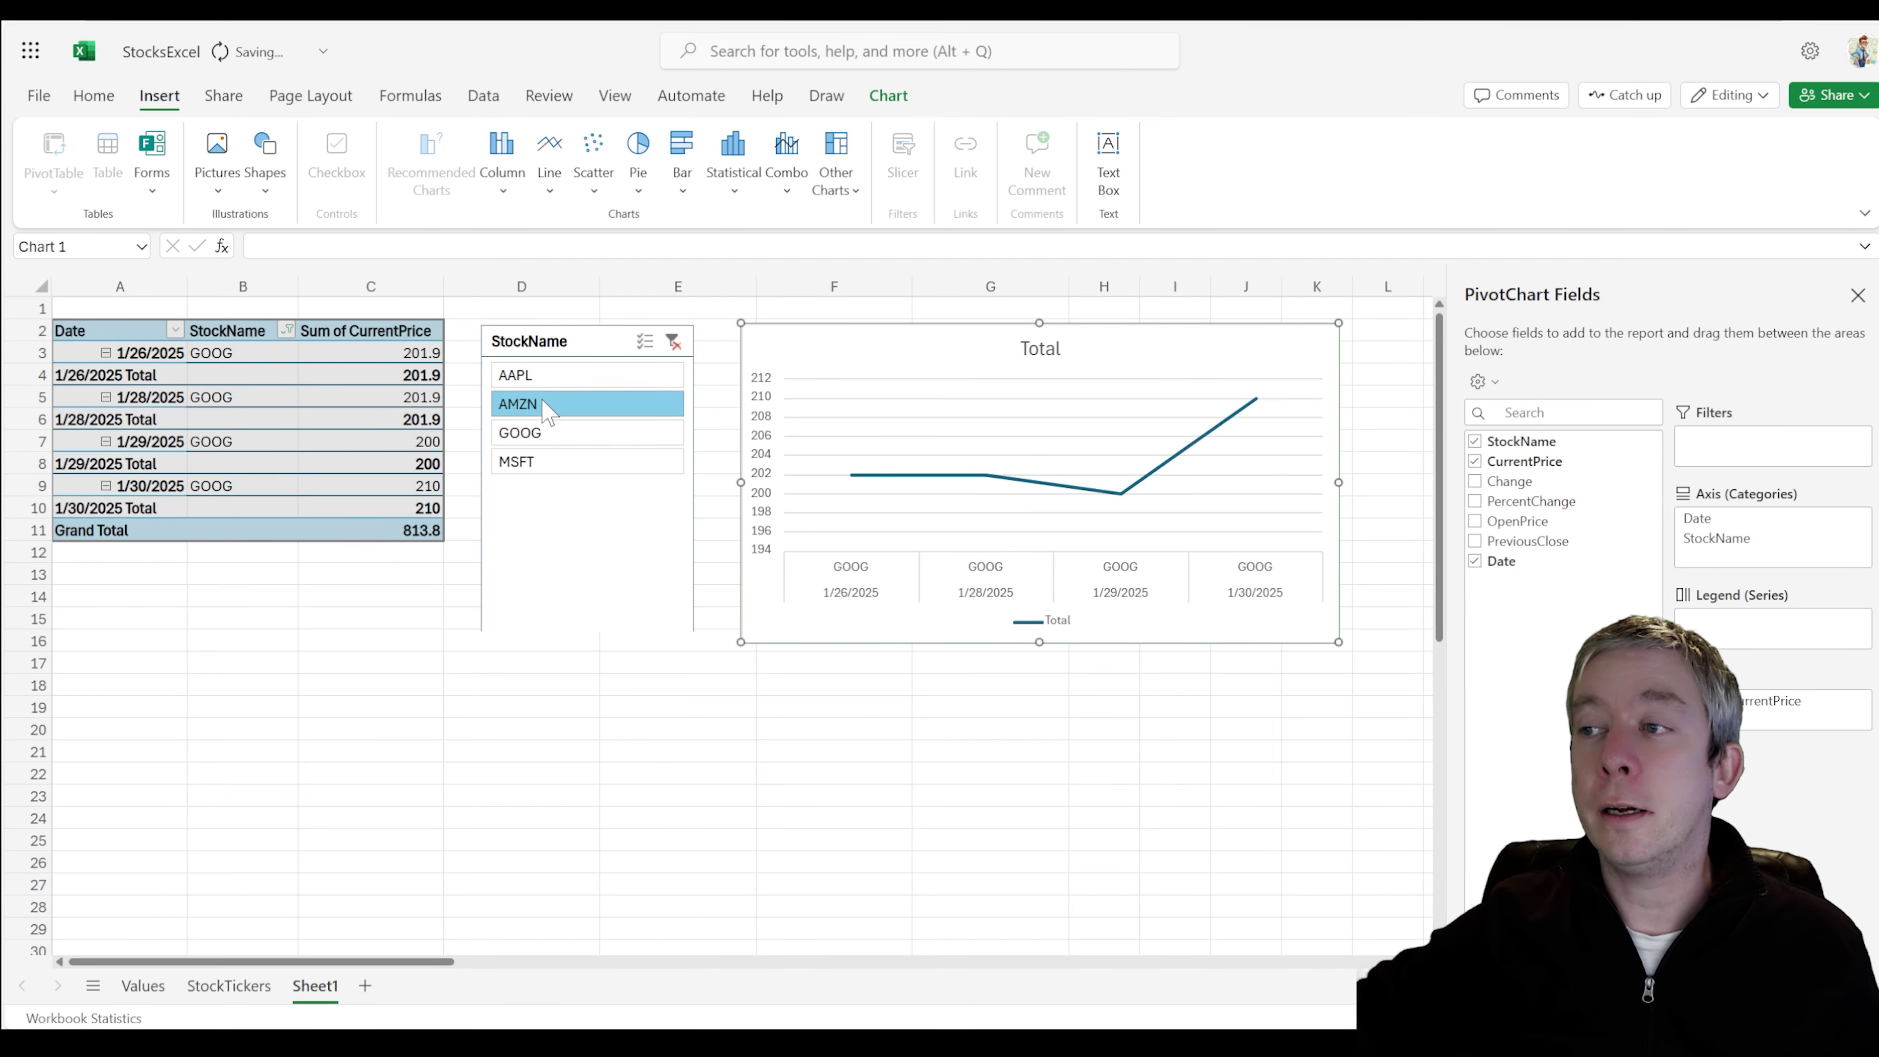
click(531, 374)
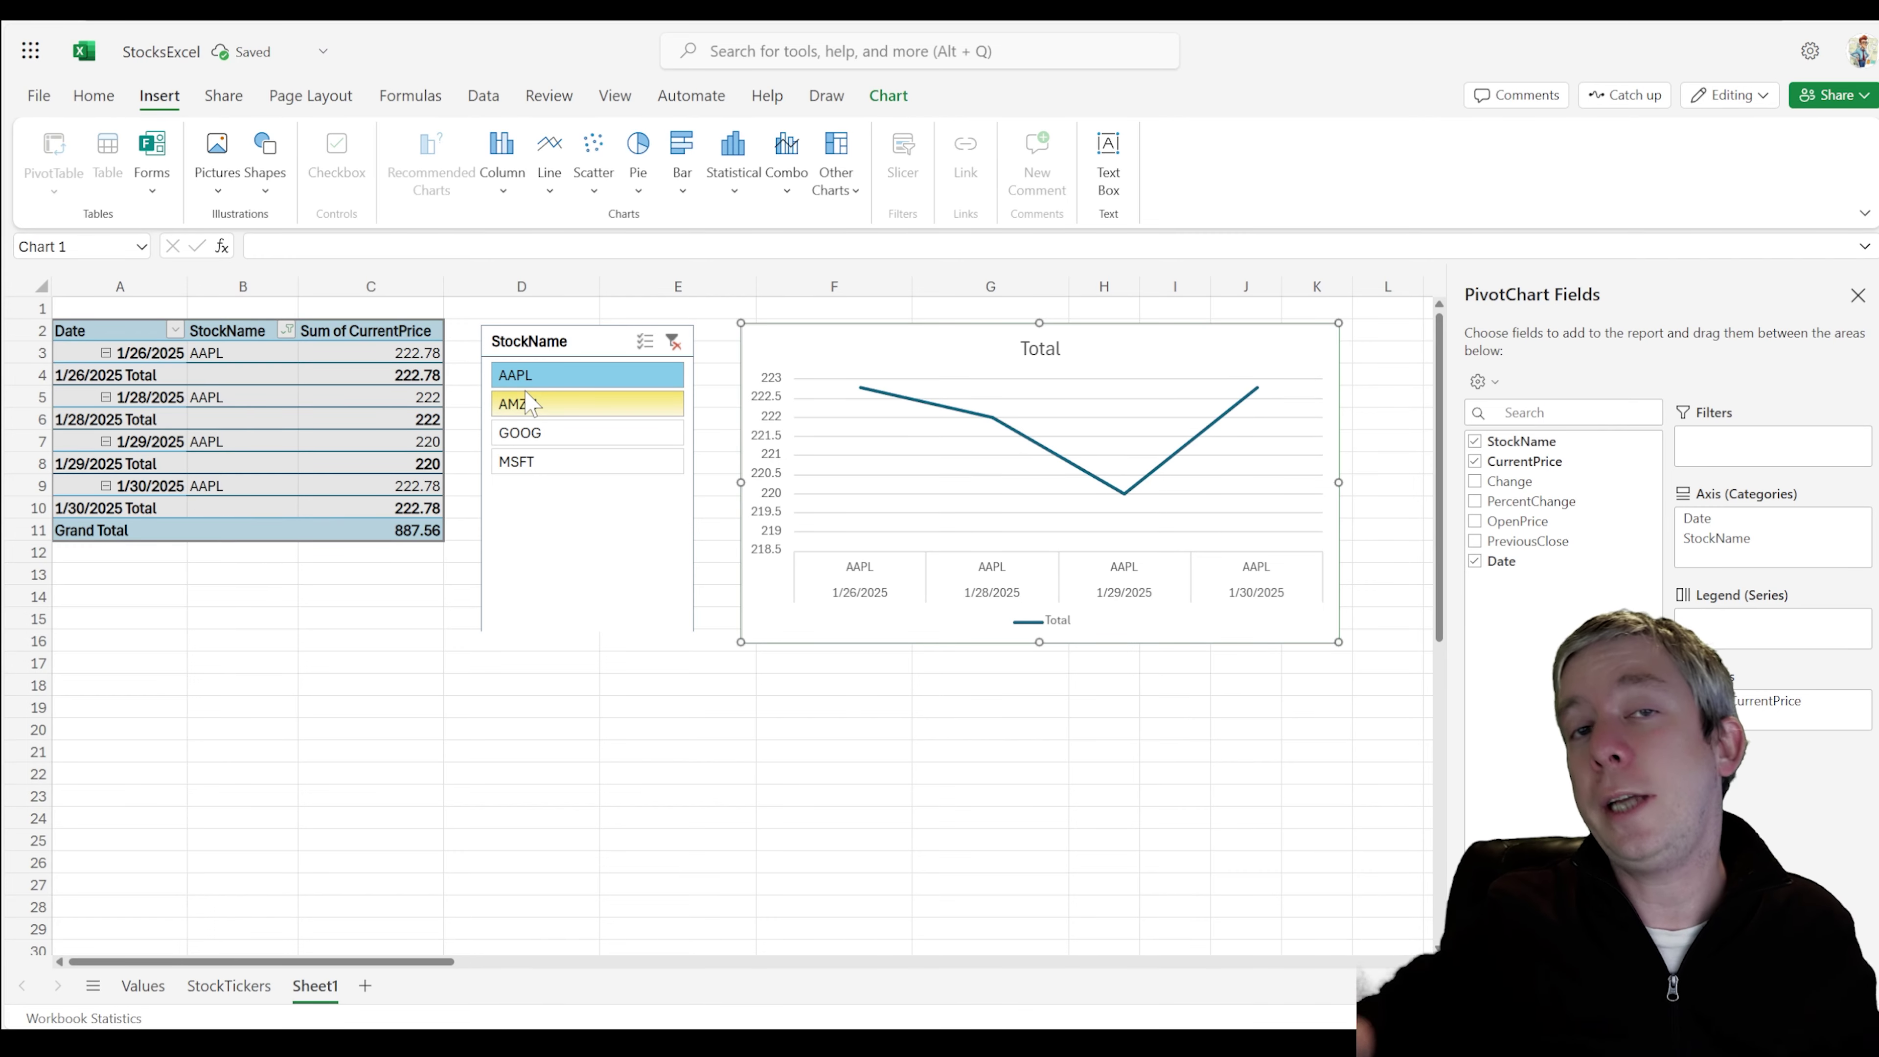
click(553, 412)
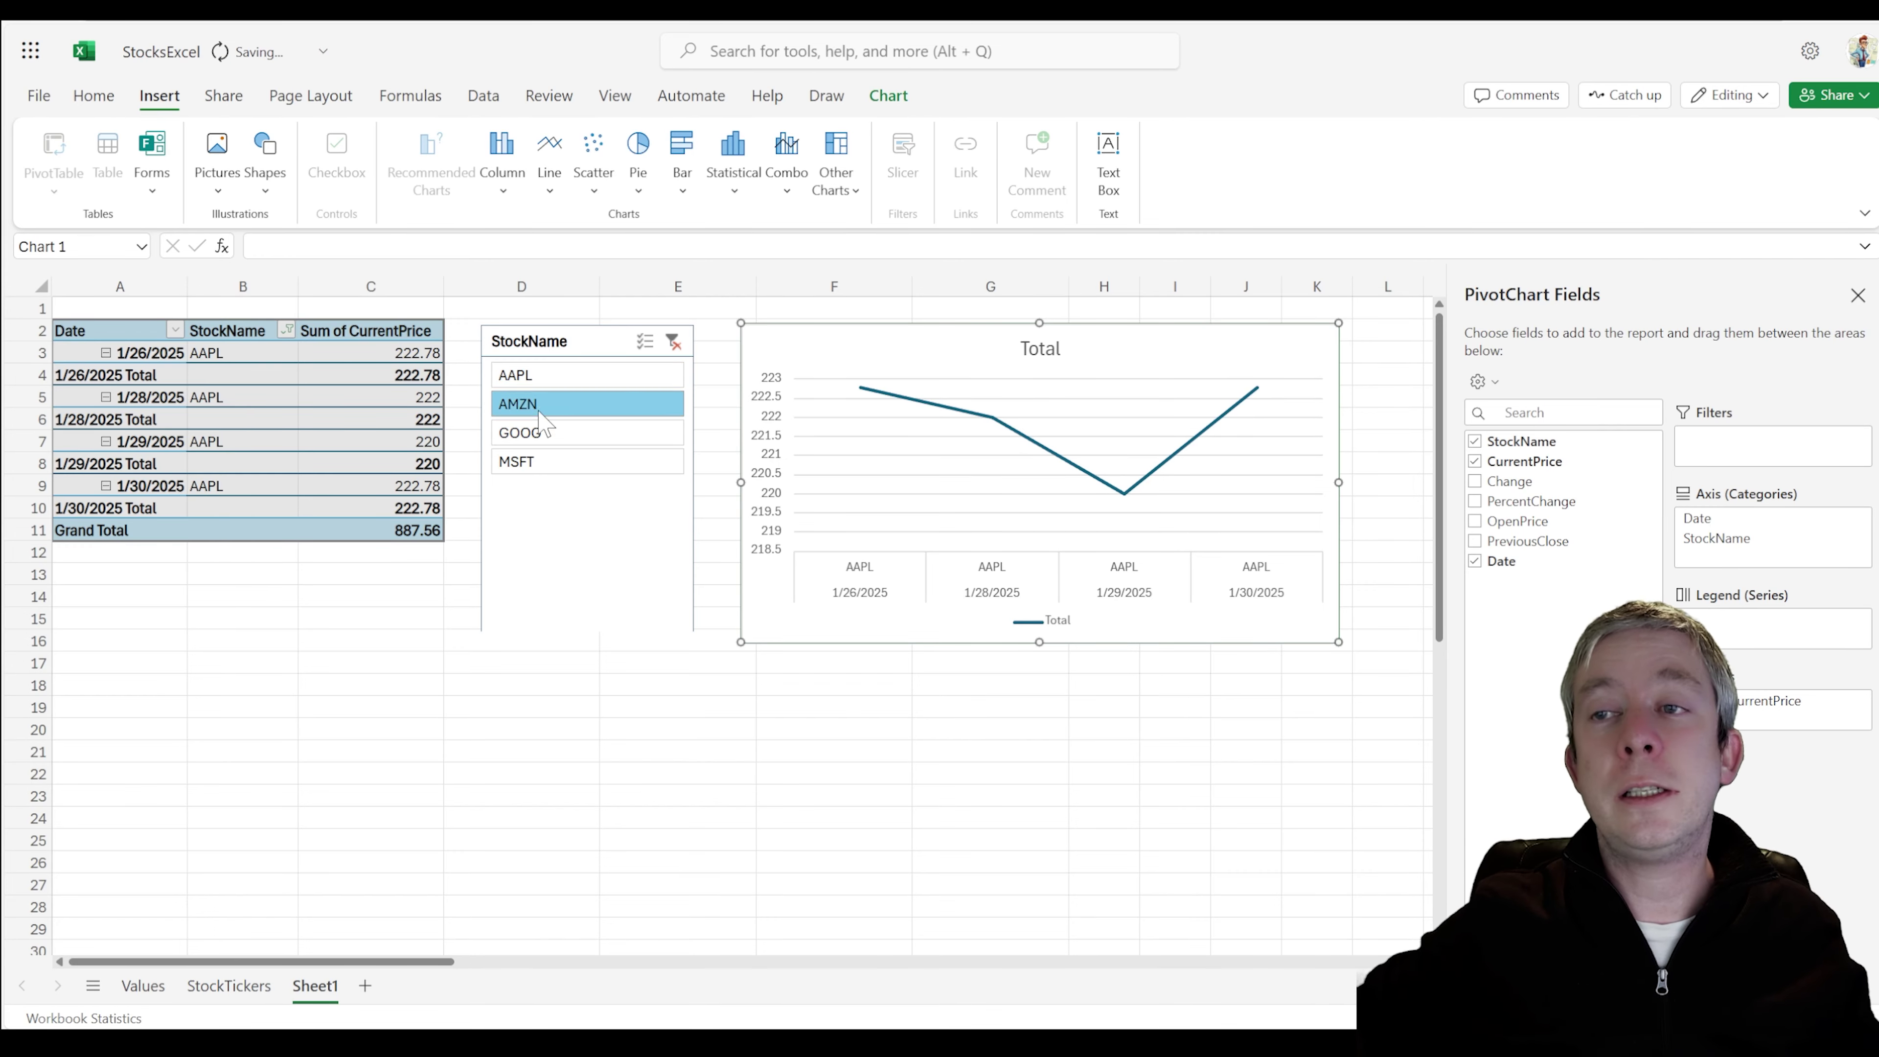
click(554, 435)
click(553, 466)
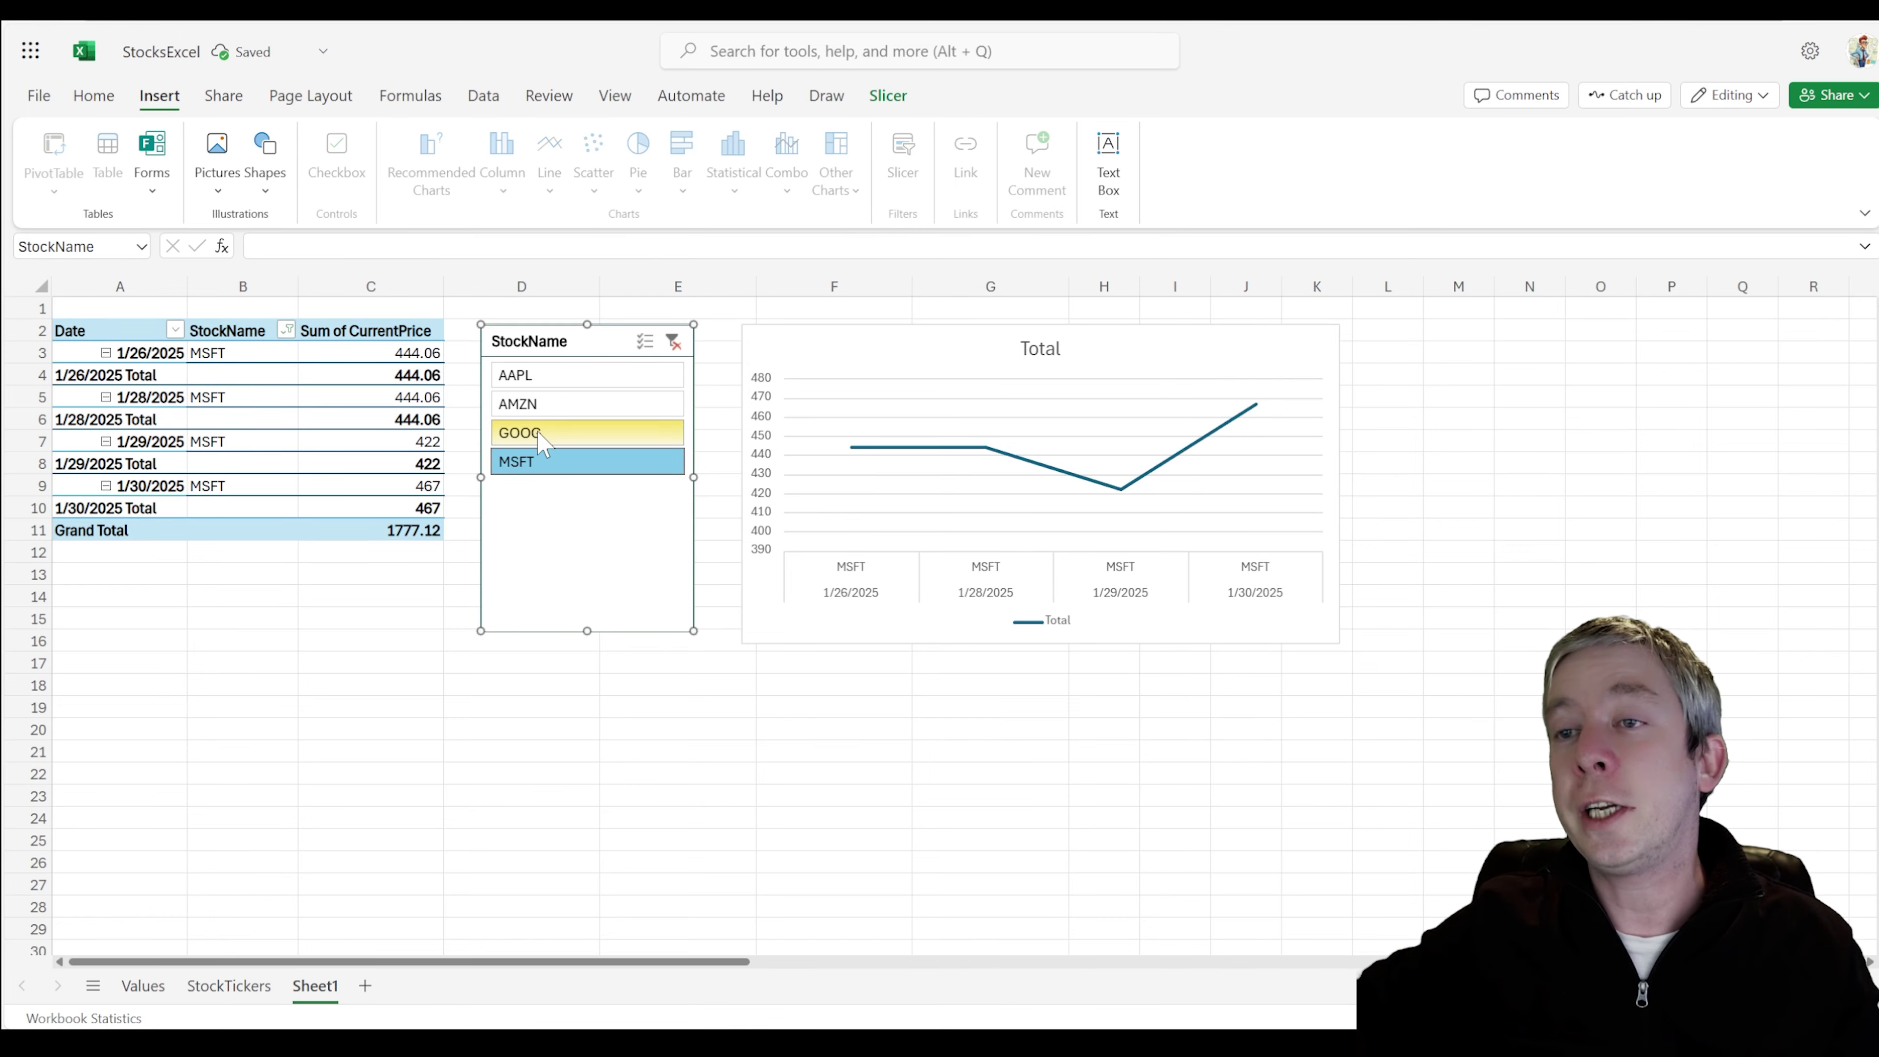
- Go back through GOOG and AMZN in the StockName slicer, leave it filtered to AAPL, and select the line chart
click(584, 434)
click(589, 406)
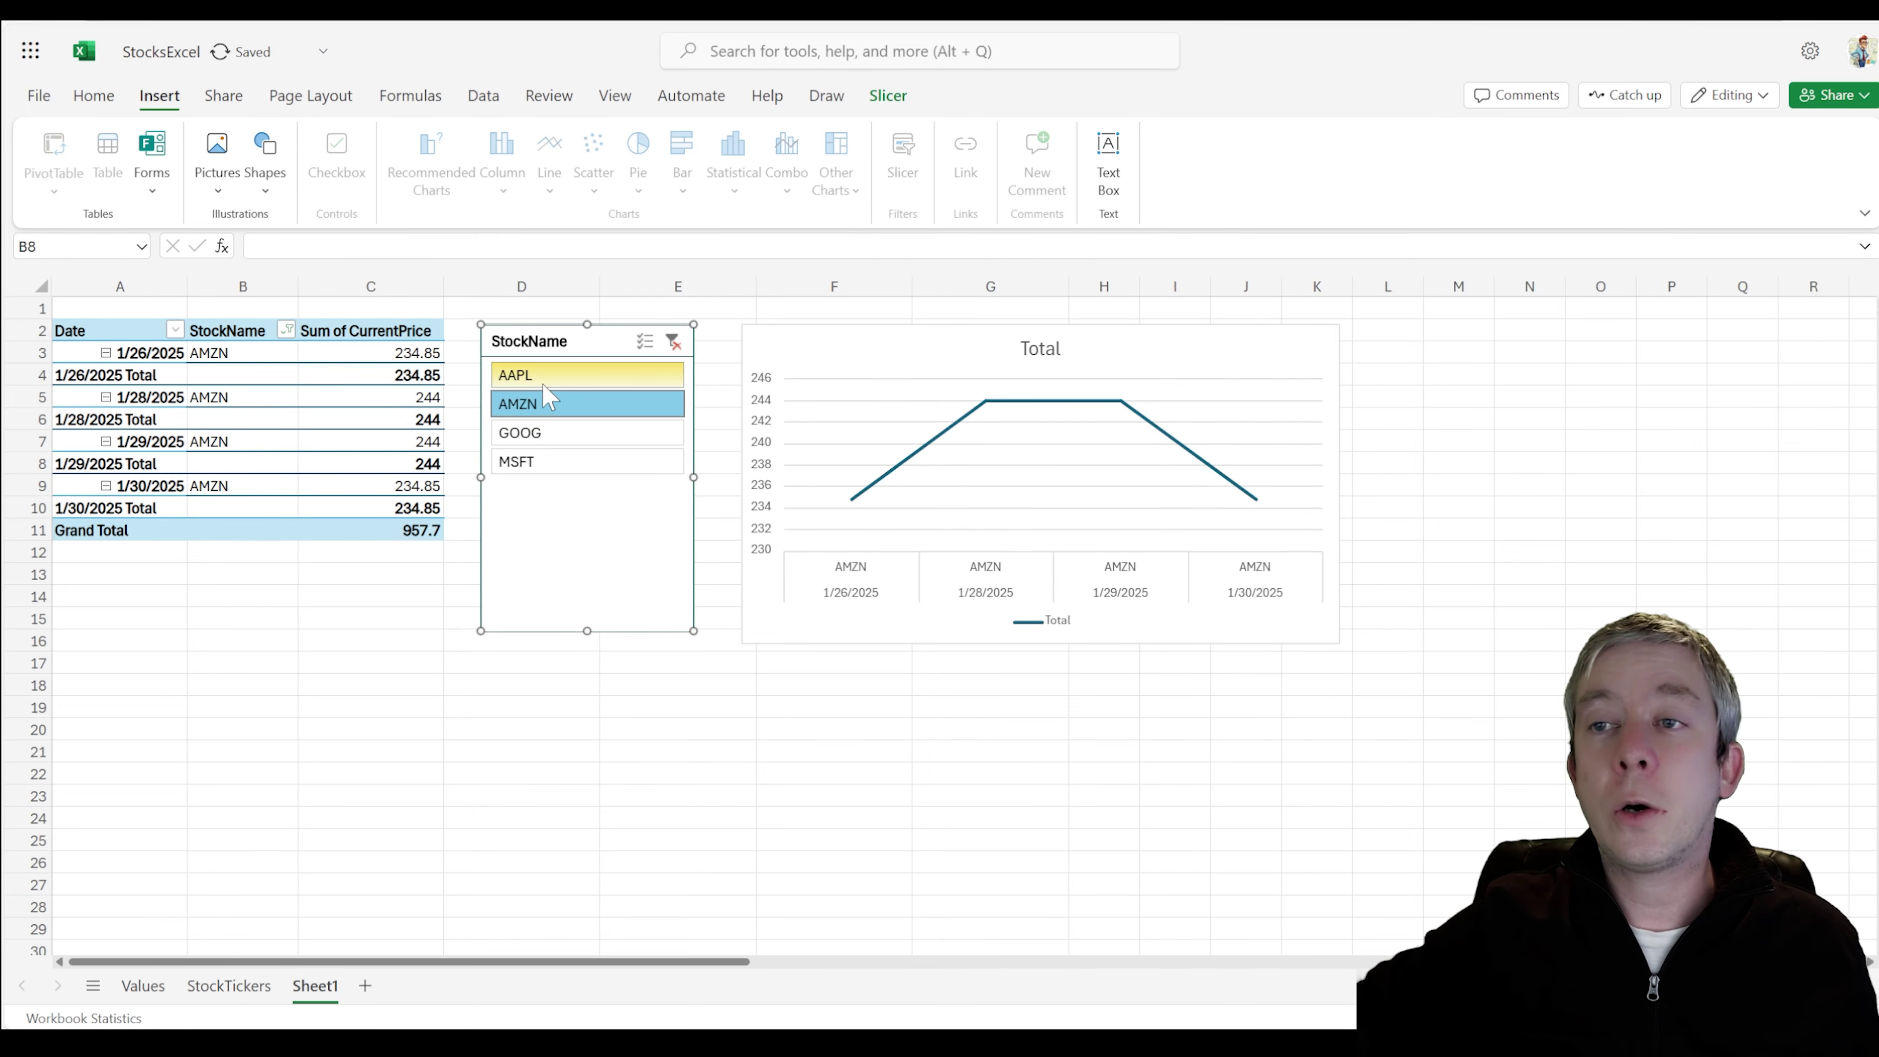
click(548, 376)
click(1334, 557)
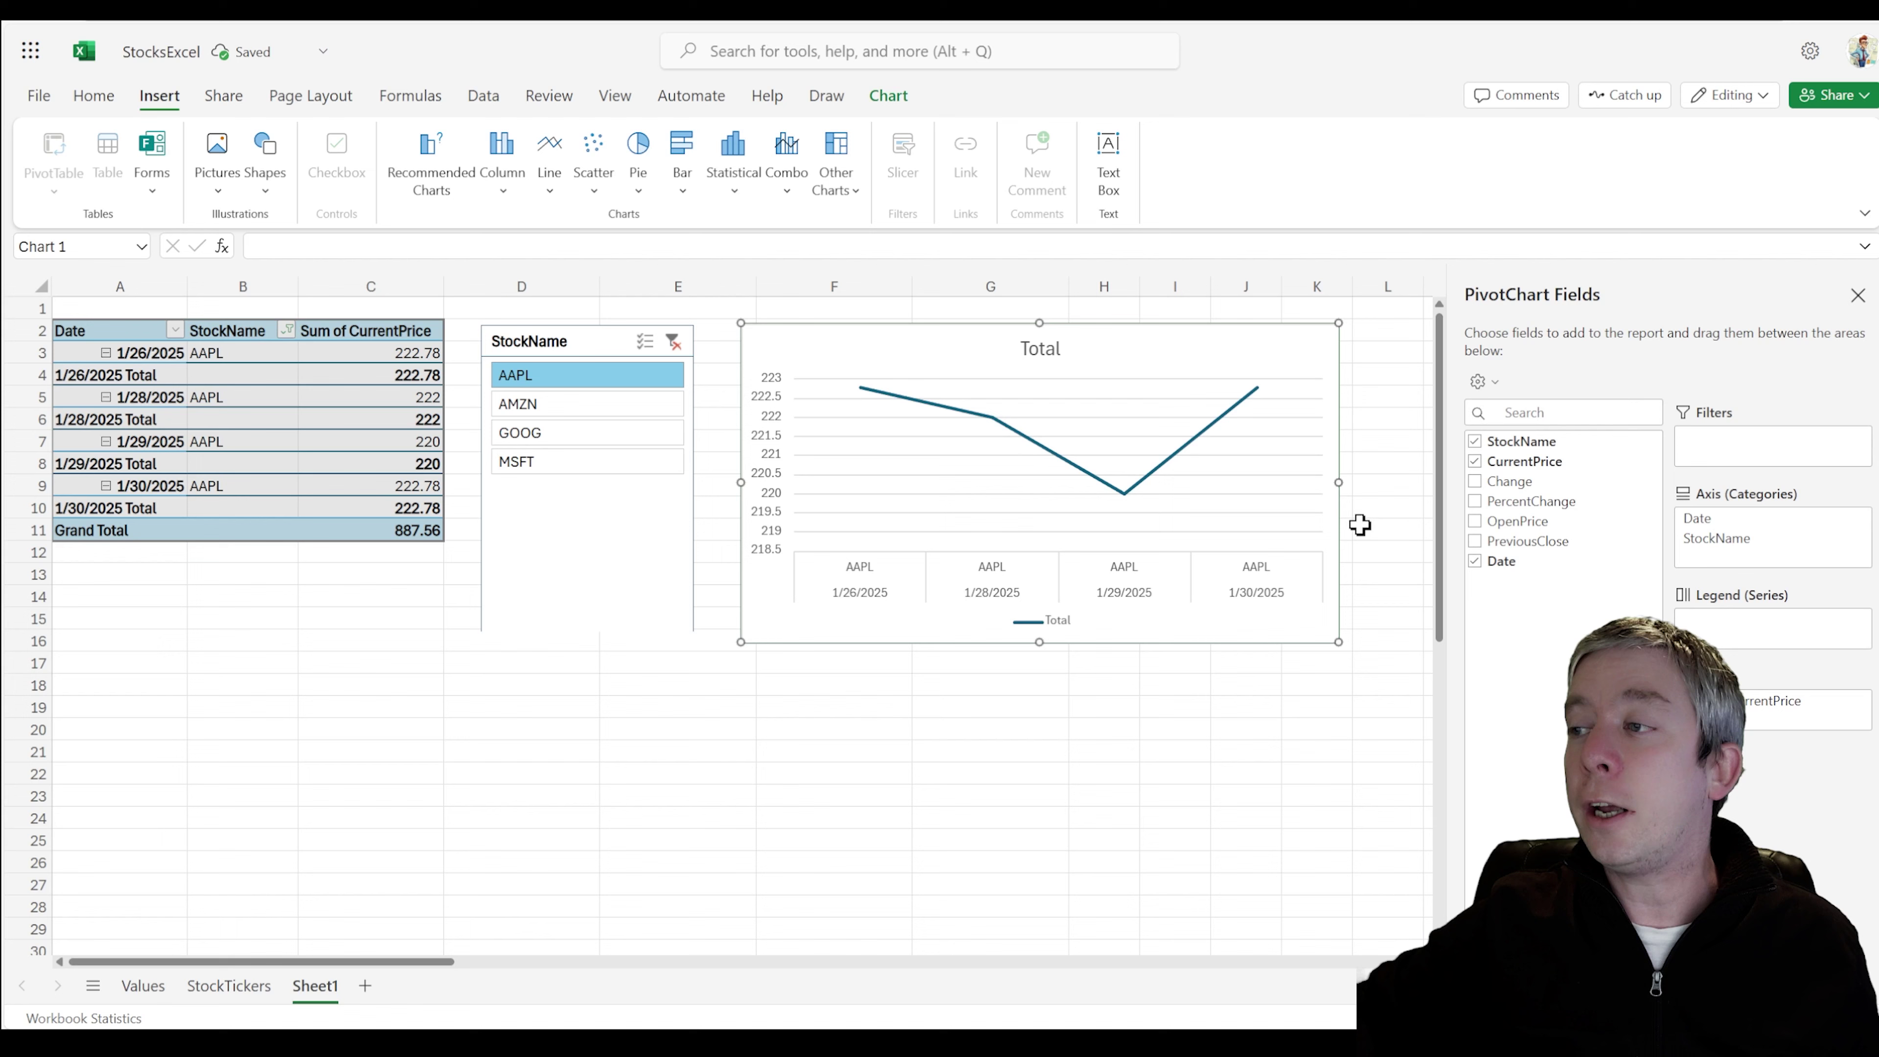